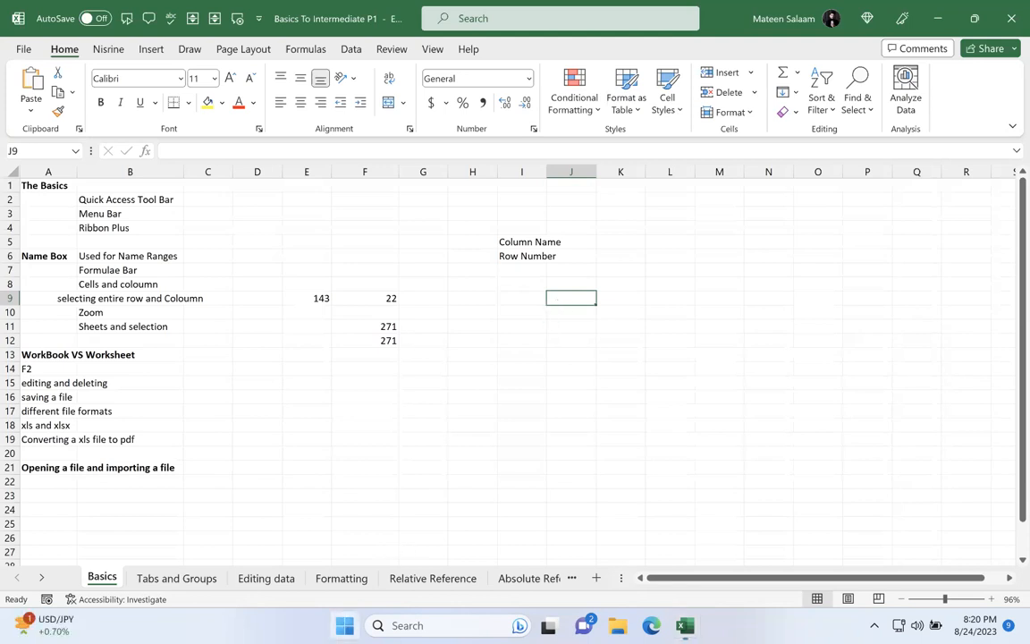
Step: Search Windows for "outlook", clear the search text and return to the workbook
{"action": "left_click", "coordinate": [344, 624]}
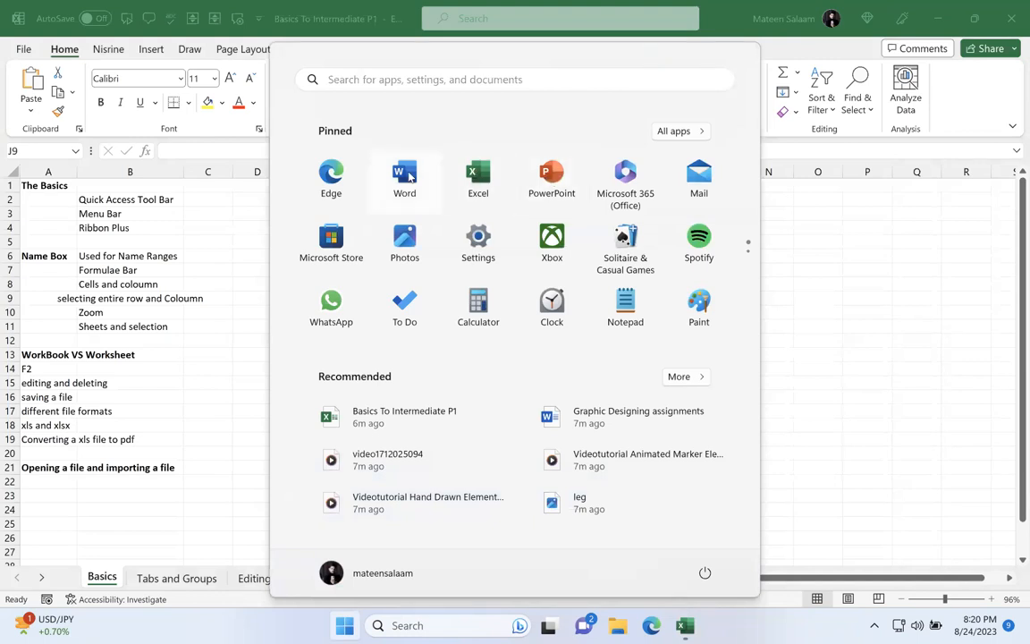
{"action": "type", "text": "outlook"}
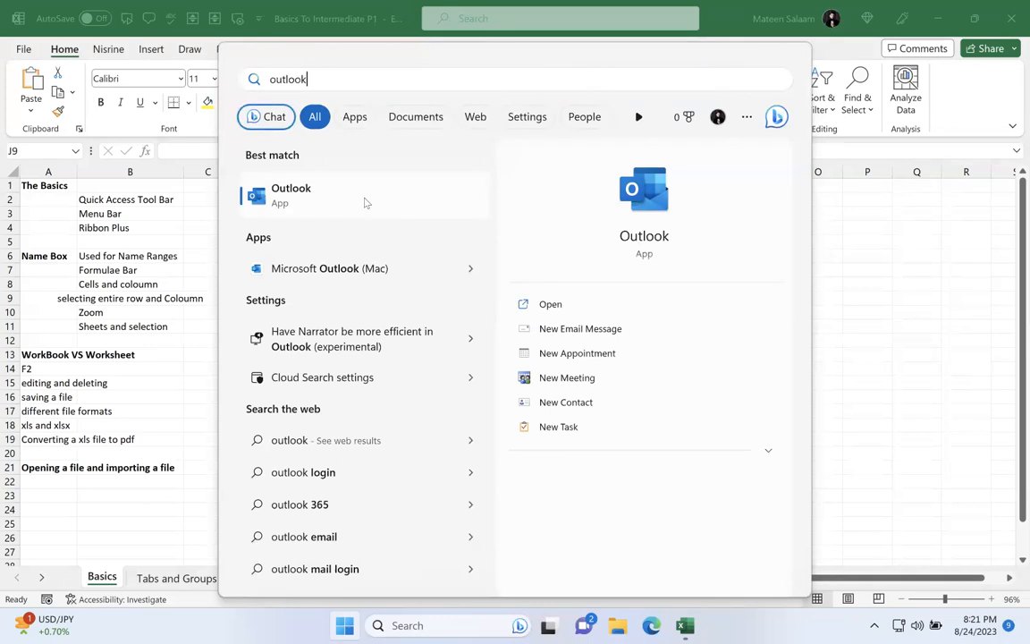
{"action": "key", "text": "BackSpace"}
{"action": "key", "text": "BackSpace"}
{"action": "key", "text": "BackSpace"}
{"action": "key", "text": "BackSpace"}
{"action": "key", "text": "BackSpace"}
{"action": "key", "text": "BackSpace"}
{"action": "key", "text": "BackSpace"}
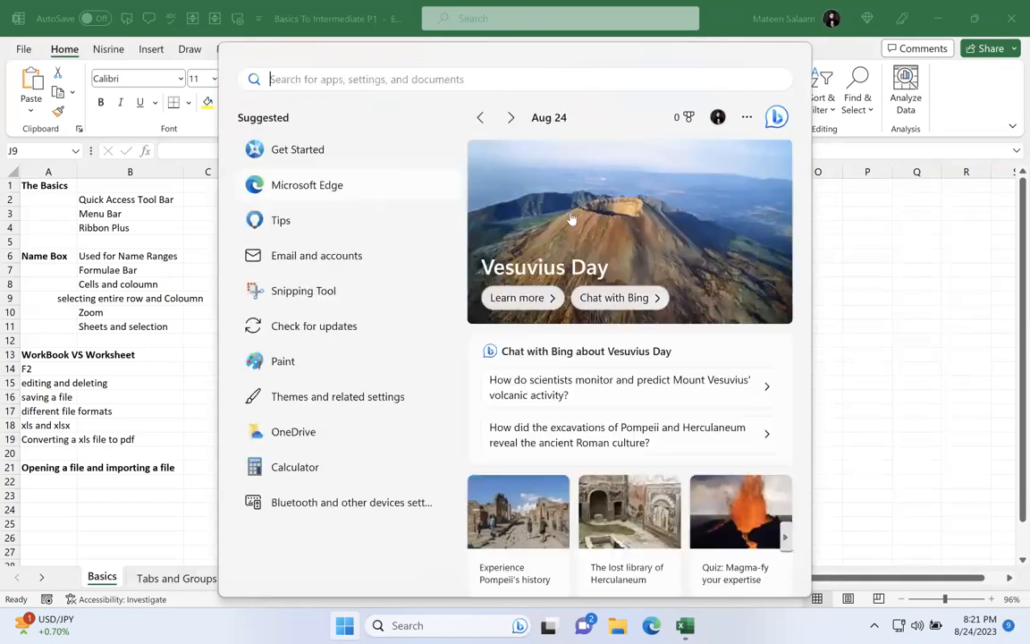
{"action": "key", "text": "Escape"}
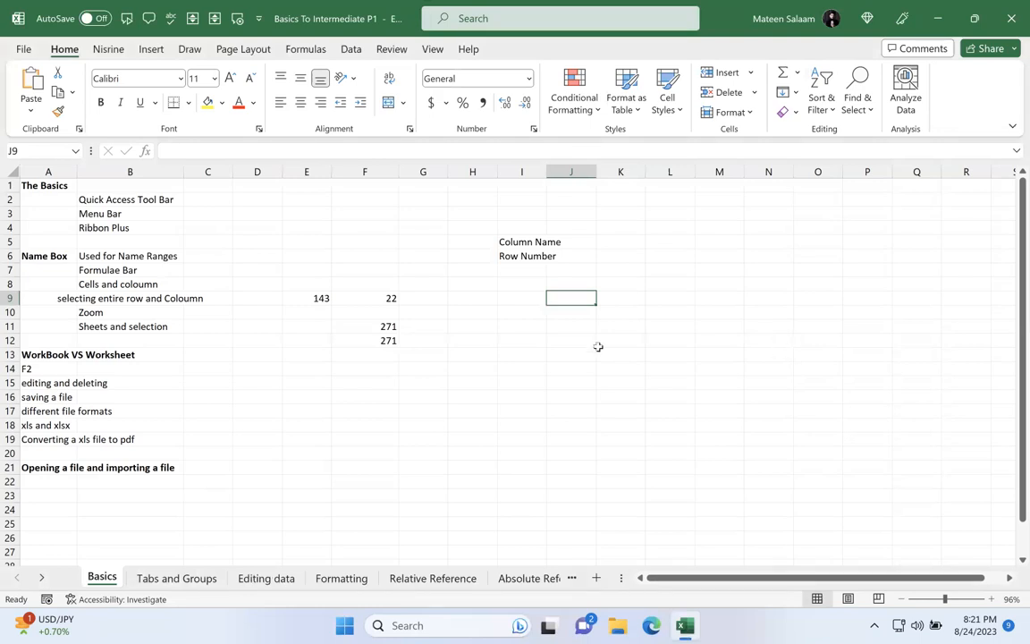
Step: Bring up the list of all worksheets in the workbook and activate the Basics sheet
{"action": "right_click", "coordinate": [27, 578]}
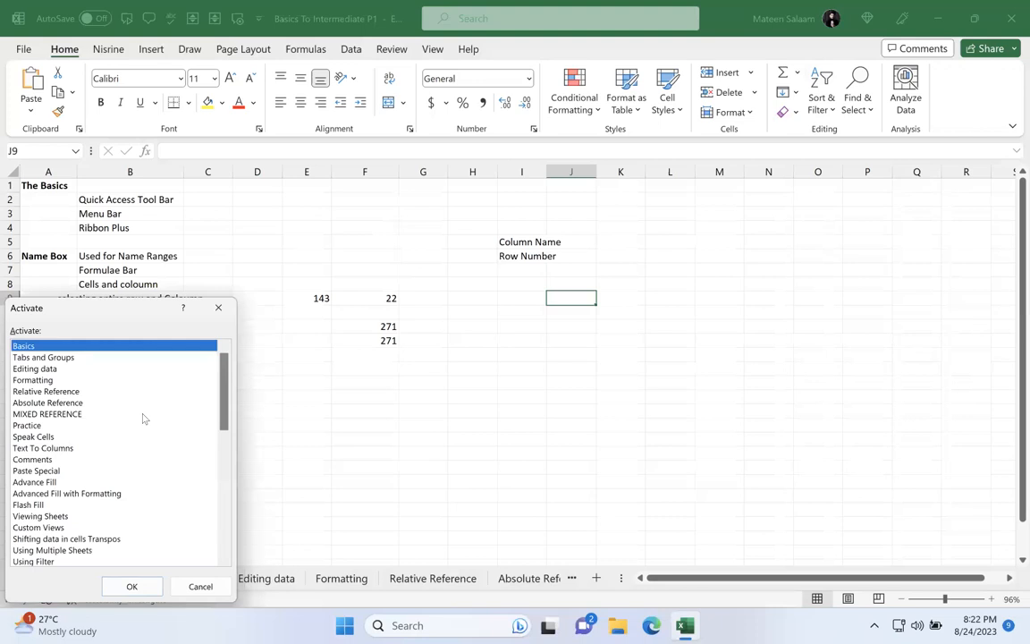
{"action": "key", "text": "Return"}
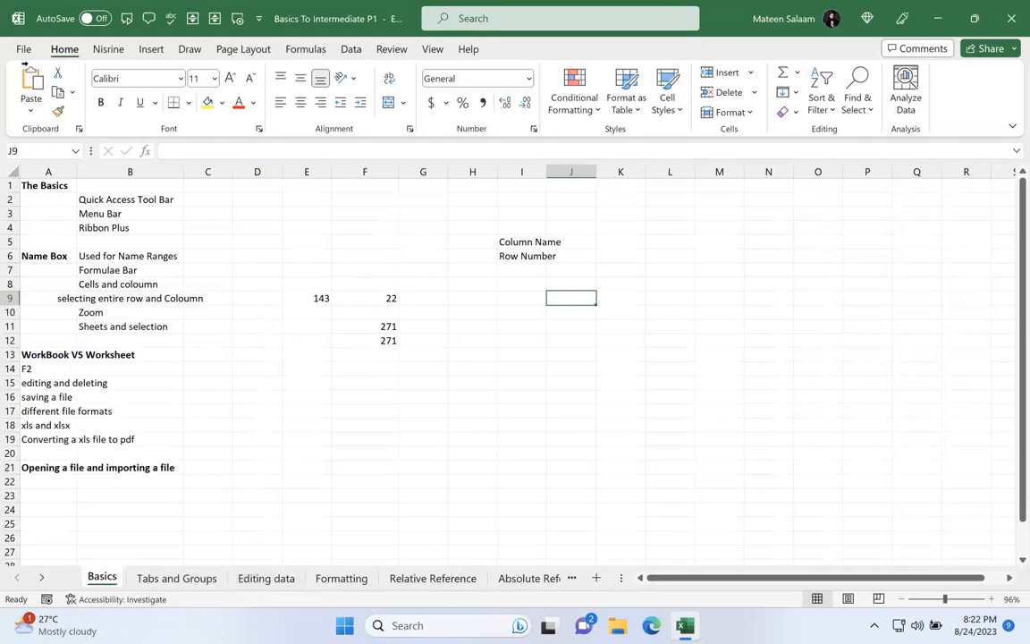
Step: Open the backstage Home page and look through its starter templates and recent workbooks
{"action": "left_click", "coordinate": [25, 48]}
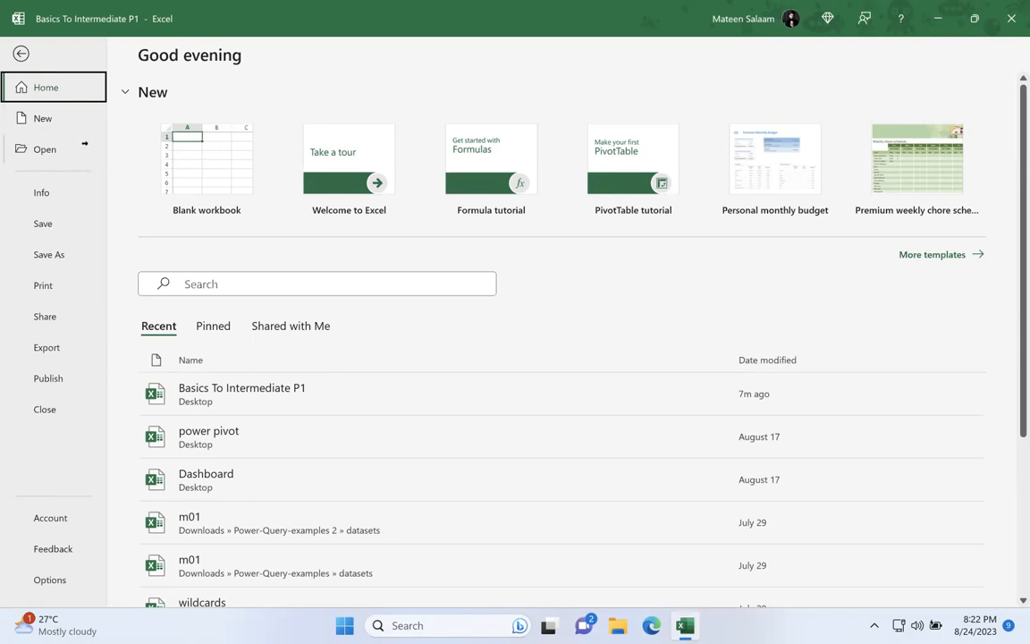
{"action": "left_click", "coordinate": [53, 106]}
{"action": "left_click", "coordinate": [55, 87]}
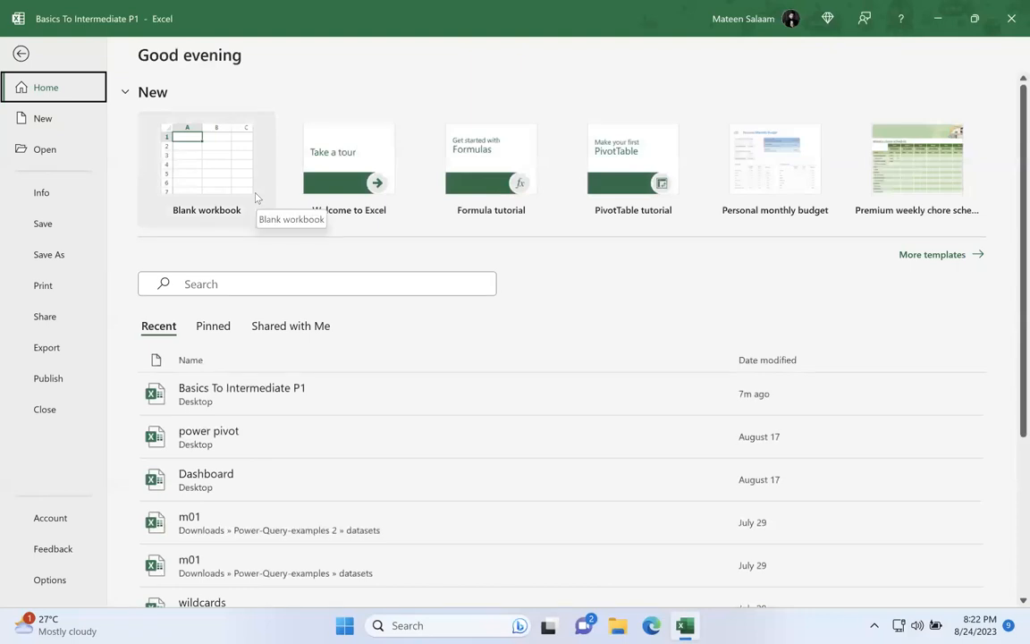
{"action": "scroll", "coordinate": [253, 460], "scroll_direction": "down", "scroll_amount": 5}
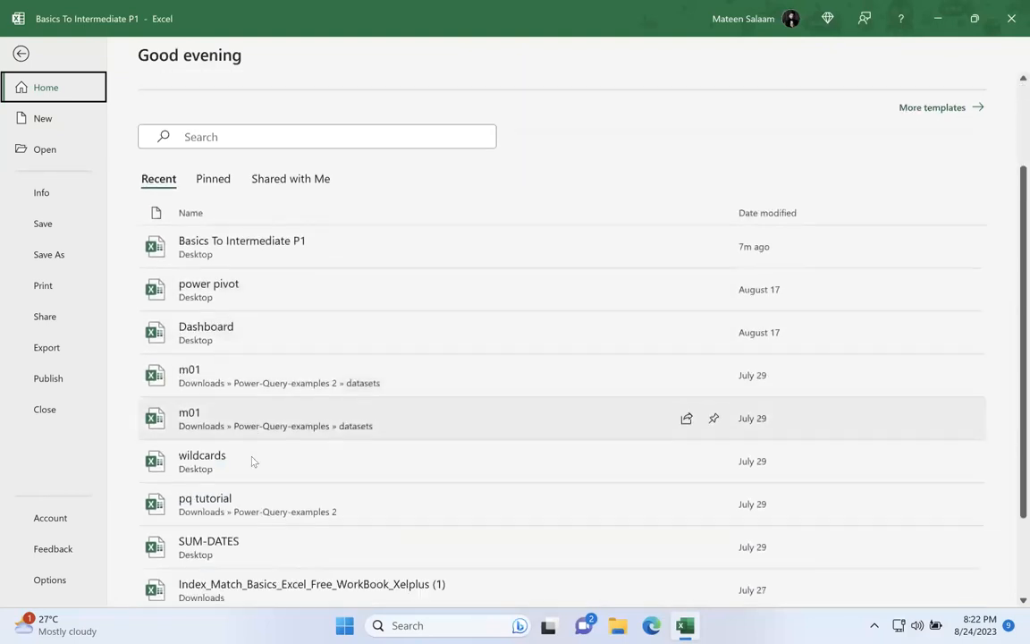
{"action": "scroll", "coordinate": [252, 460], "scroll_direction": "up", "scroll_amount": 5}
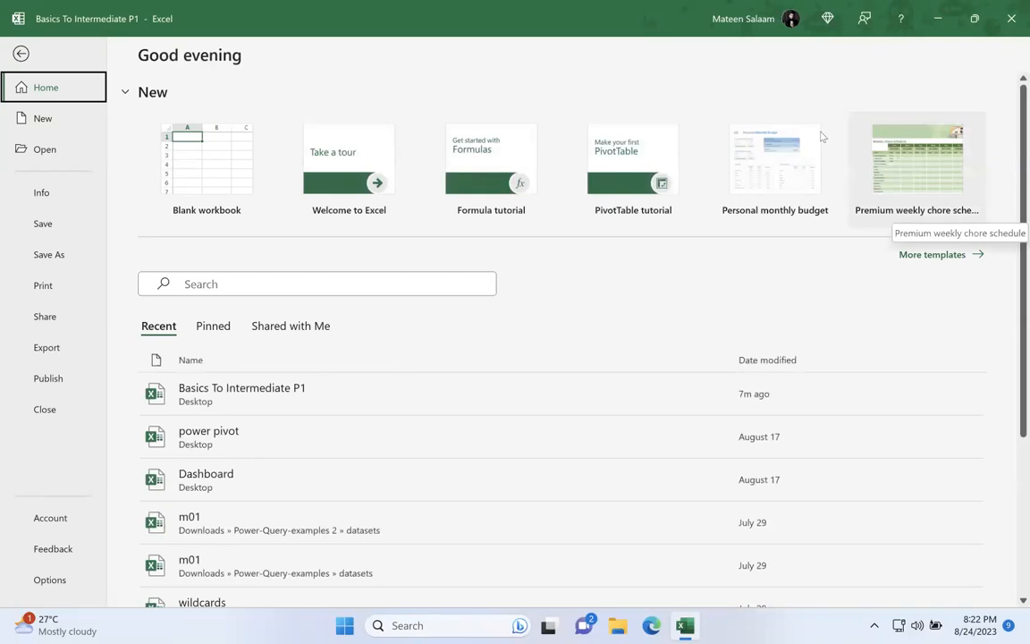
Step: Browse the templates offered for creating a new workbook, comparing that page with the backstage Home page
{"action": "left_click", "coordinate": [67, 118]}
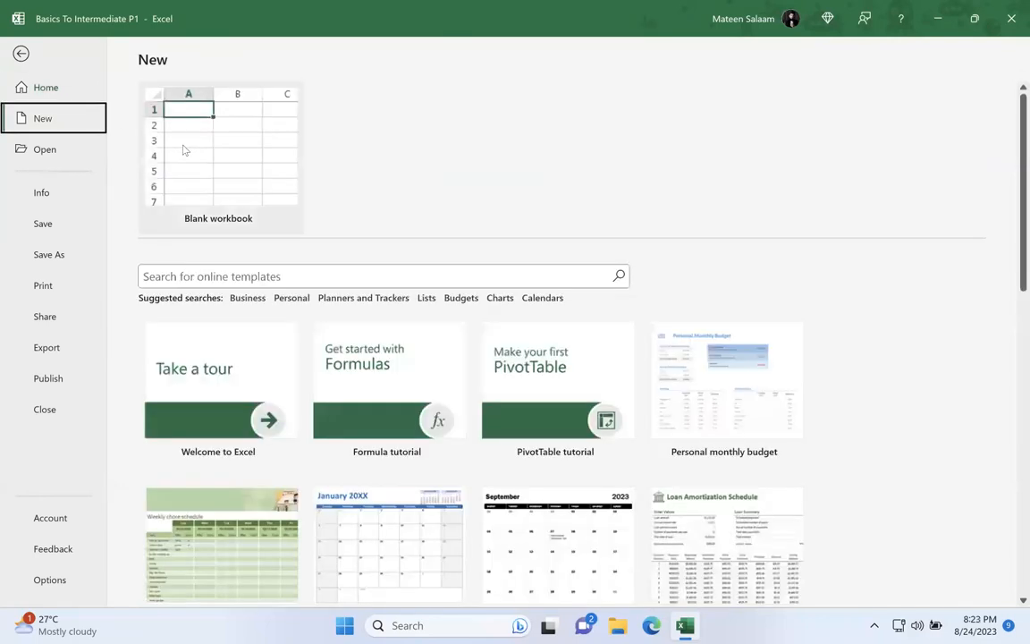
{"action": "left_click", "coordinate": [63, 89]}
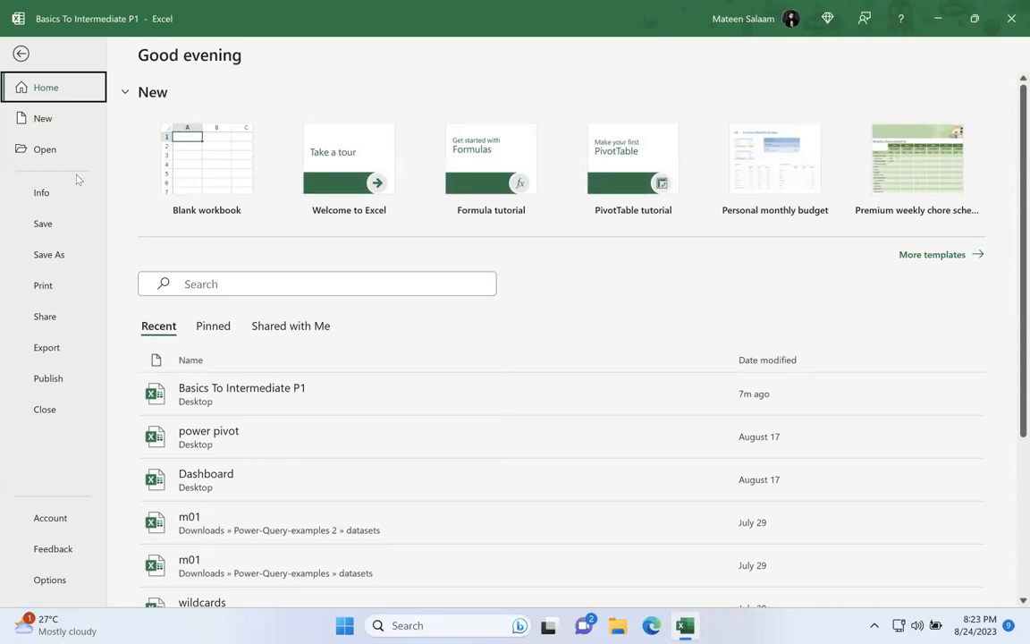
{"action": "left_click", "coordinate": [49, 118]}
{"action": "scroll", "coordinate": [390, 244], "scroll_direction": "down", "scroll_amount": 1}
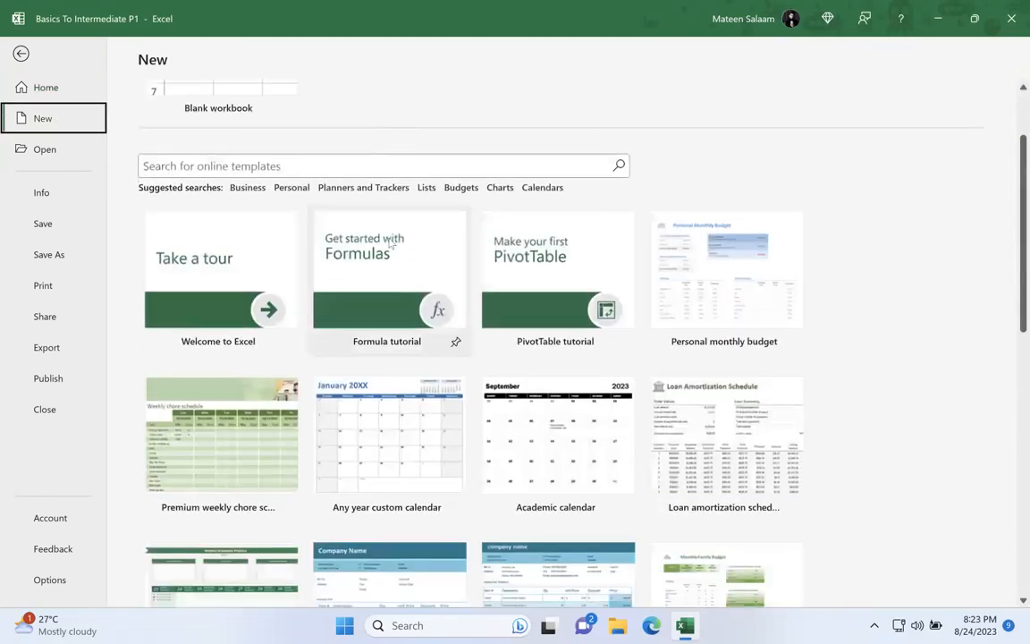
{"action": "scroll", "coordinate": [391, 243], "scroll_direction": "down", "scroll_amount": 8}
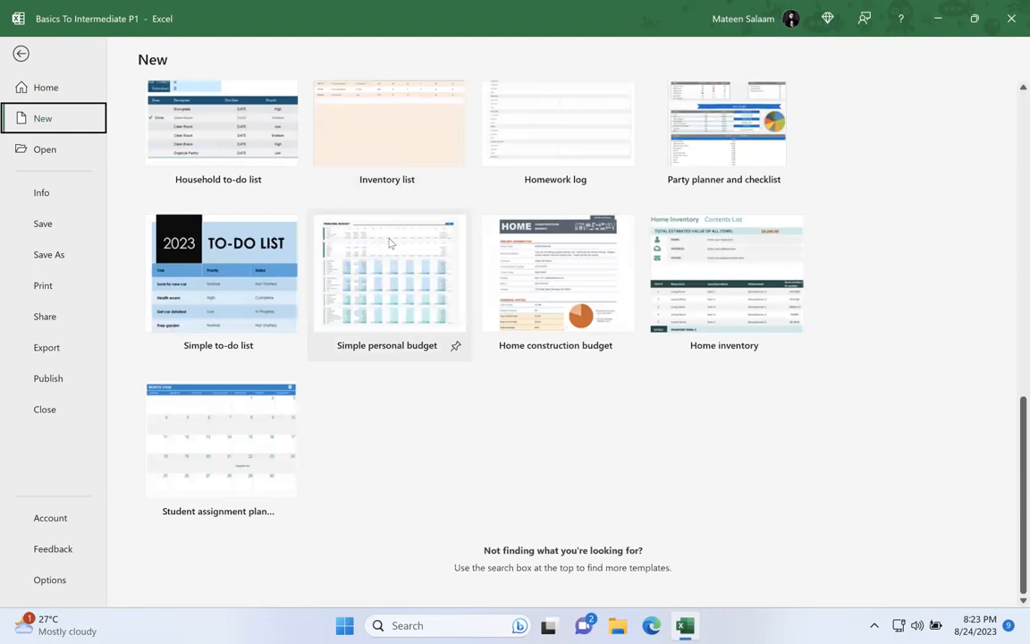
{"action": "scroll", "coordinate": [389, 242], "scroll_direction": "up", "scroll_amount": 8}
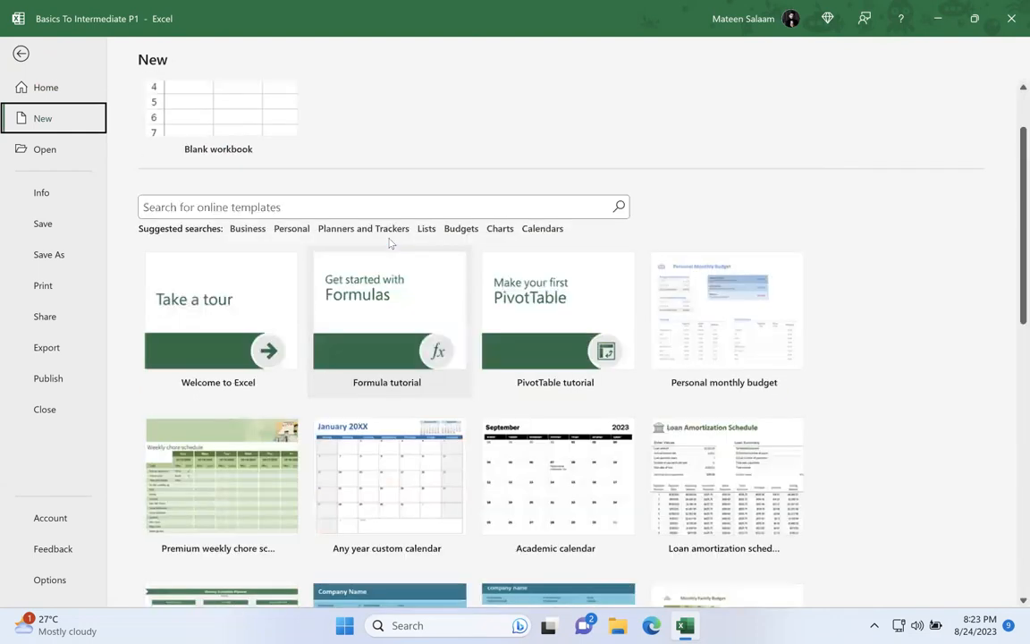
{"action": "scroll", "coordinate": [389, 242], "scroll_direction": "up", "scroll_amount": 1}
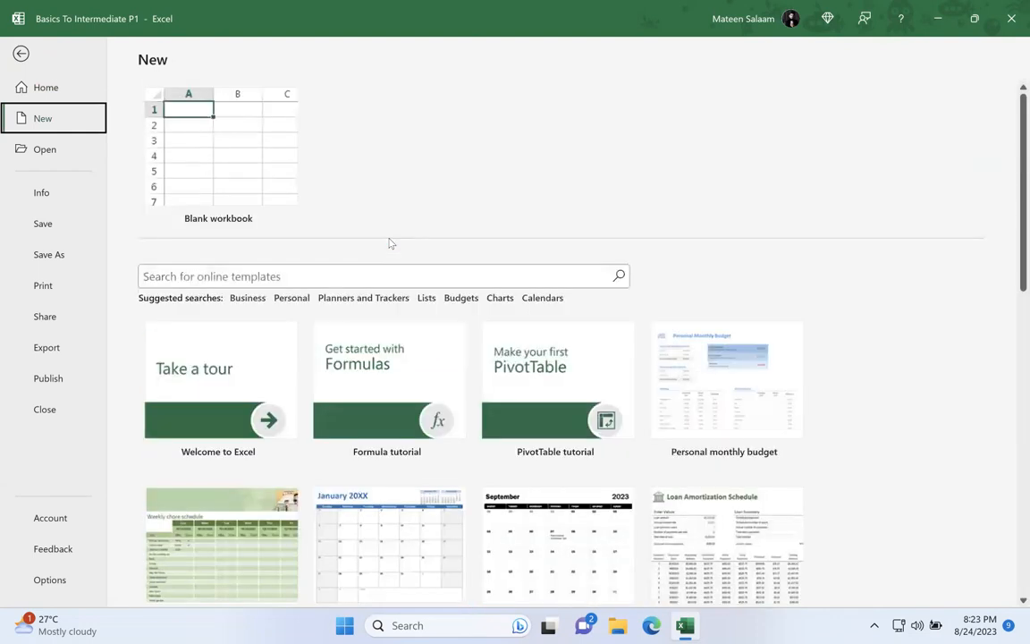
Step: Search the online templates for "list" and replace that search with one for "report"
{"action": "left_click", "coordinate": [327, 273]}
{"action": "type", "text": "list"}
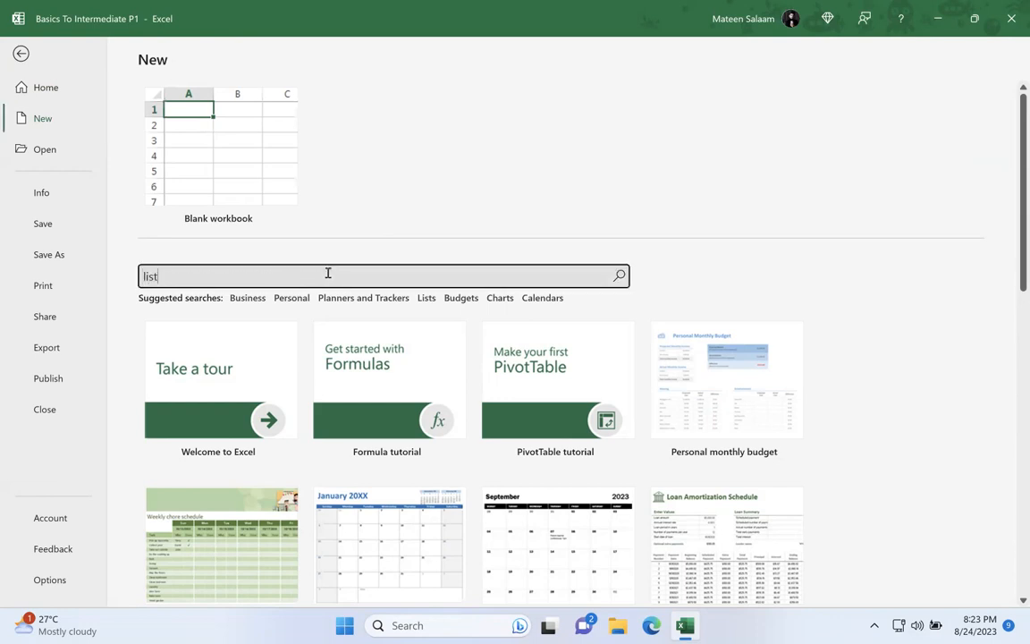
{"action": "key", "text": "Return"}
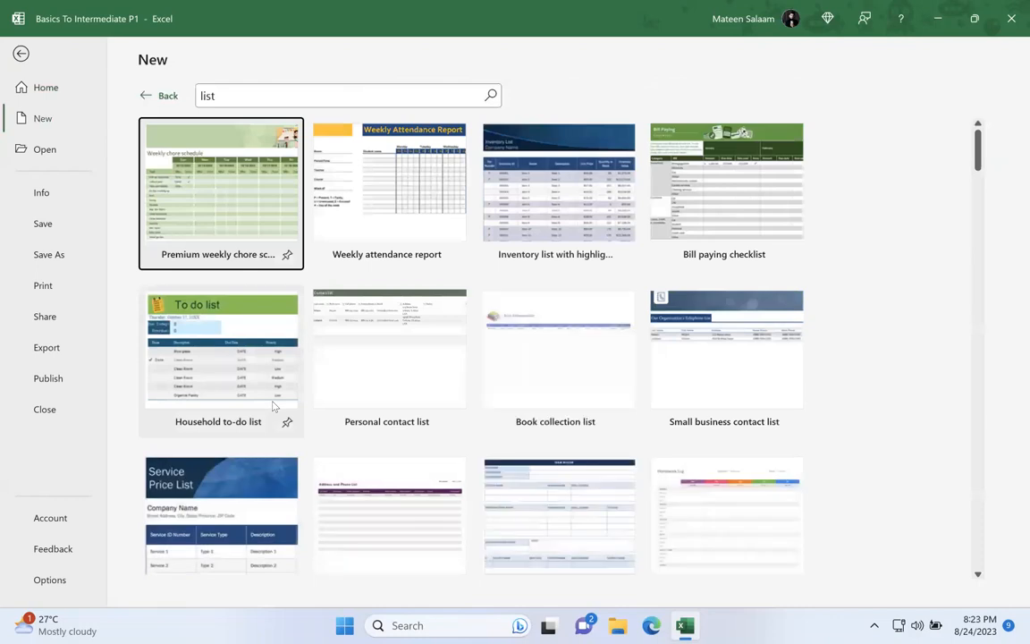
{"action": "left_click", "coordinate": [237, 91]}
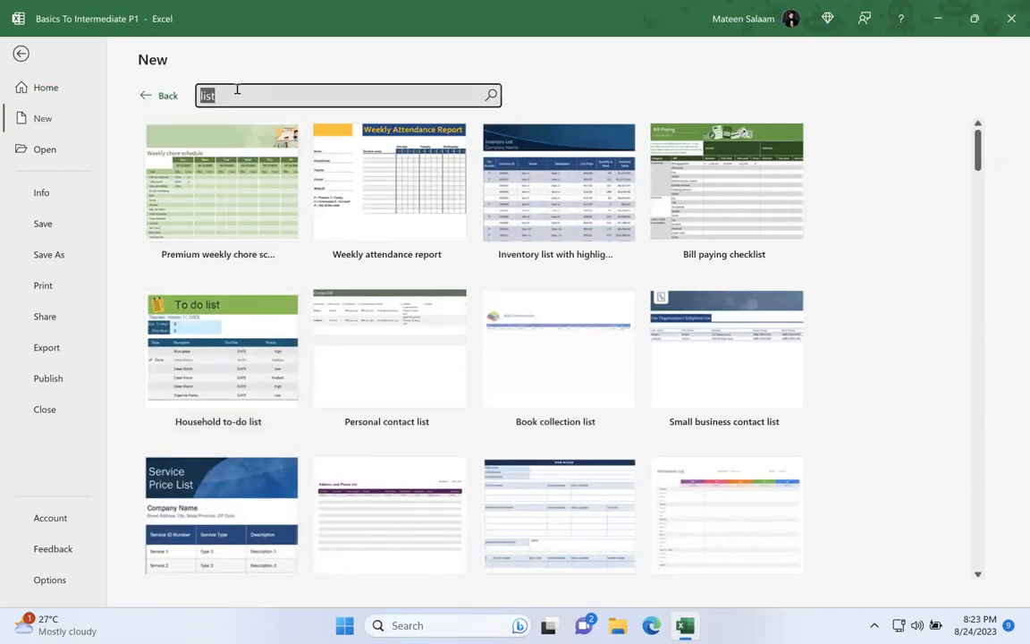
{"action": "type", "text": "report"}
{"action": "key", "text": "Return"}
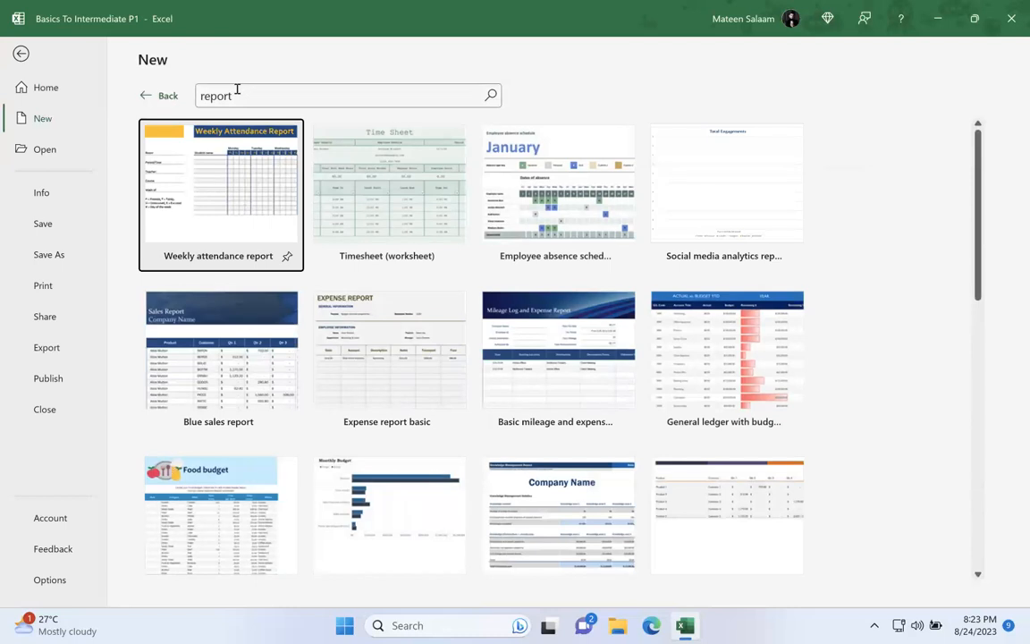
Step: Search the online templates for "calendar"
{"action": "left_click", "coordinate": [237, 90]}
{"action": "key", "text": "BackSpace"}
{"action": "type", "text": "calendar"}
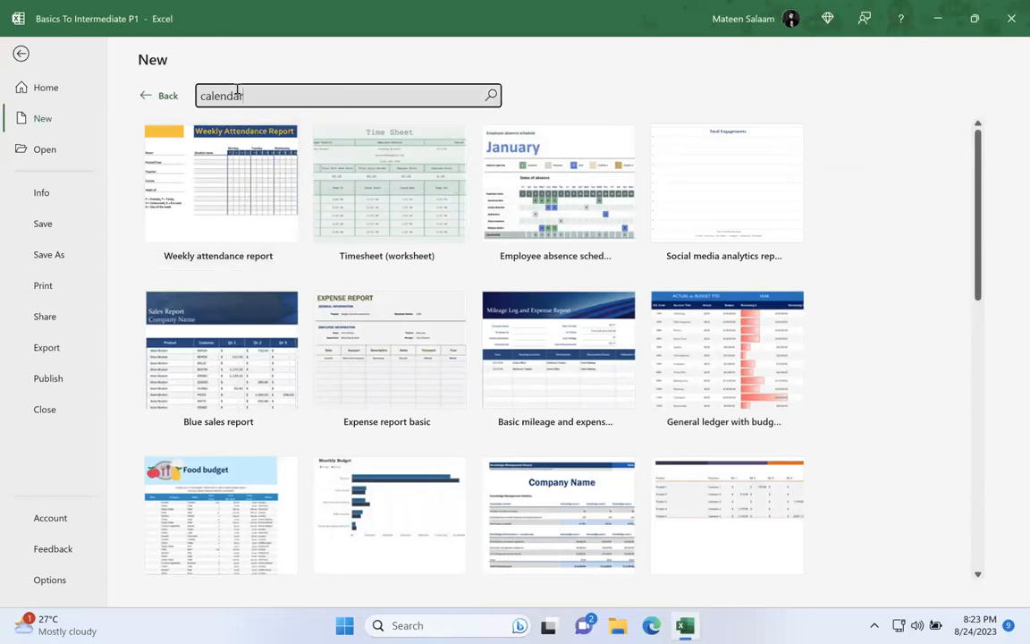
{"action": "key", "text": "Return"}
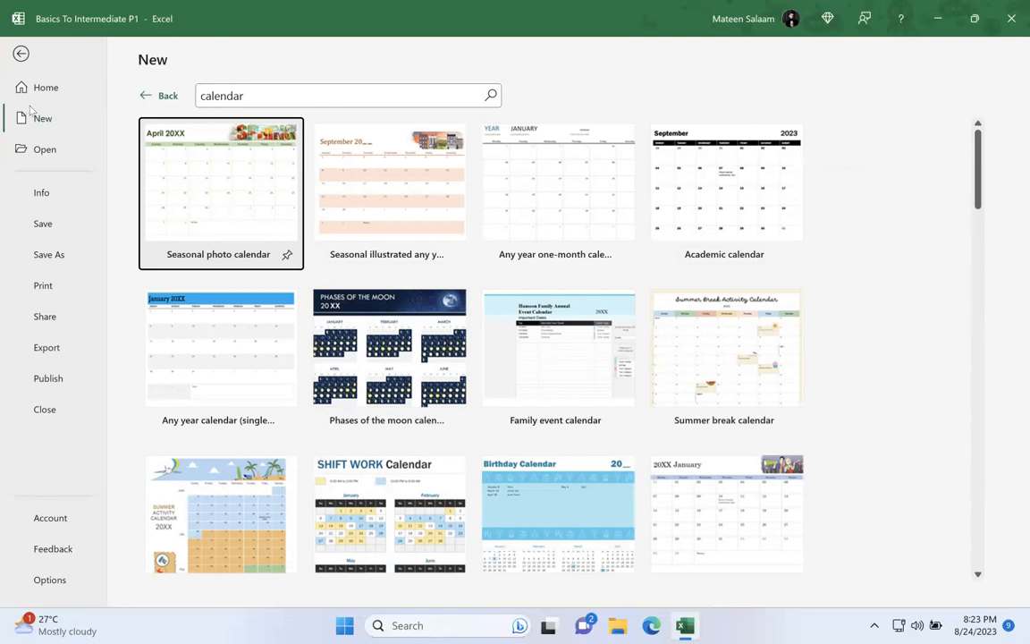
Step: Show the Open page and look through the pinned and recent workbooks with their modification dates
{"action": "left_click", "coordinate": [65, 150]}
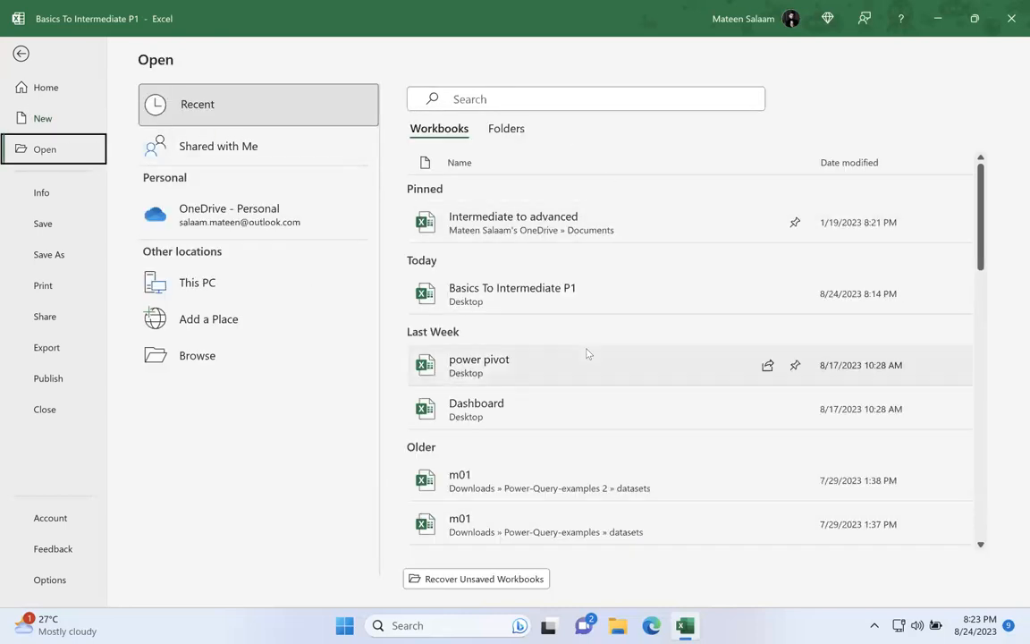
{"action": "scroll", "coordinate": [587, 352], "scroll_direction": "down", "scroll_amount": 5}
{"action": "scroll", "coordinate": [587, 352], "scroll_direction": "down", "scroll_amount": 5}
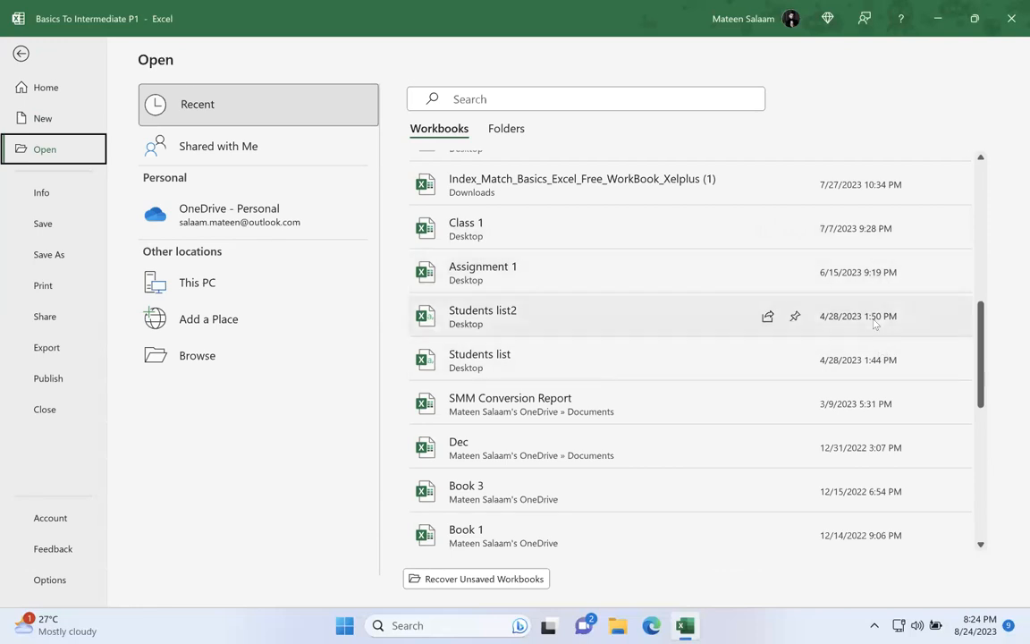
{"action": "scroll", "coordinate": [536, 313], "scroll_direction": "up", "scroll_amount": 1}
{"action": "scroll", "coordinate": [543, 319], "scroll_direction": "up", "scroll_amount": 8}
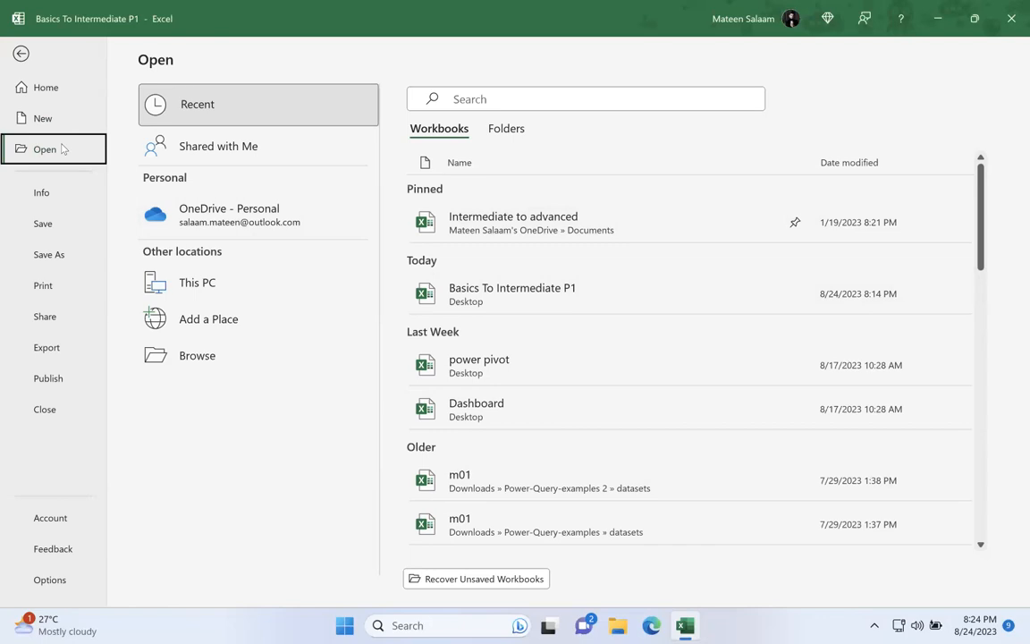
Step: View the workbook's Info page and examine its author and last-modified-by details
{"action": "left_click", "coordinate": [51, 187]}
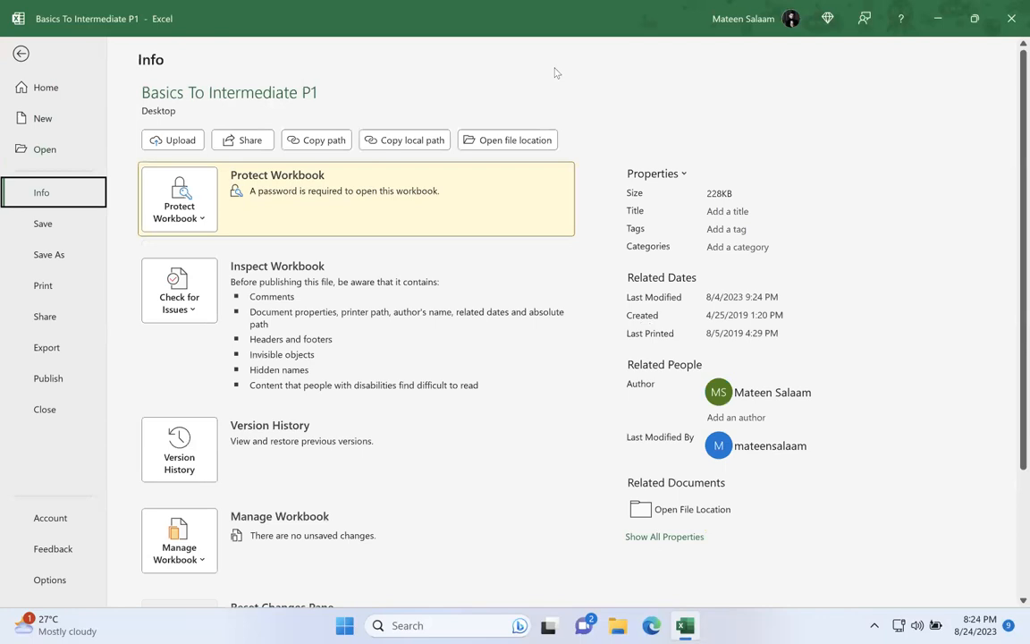
{"action": "mouse_move", "coordinate": [746, 394]}
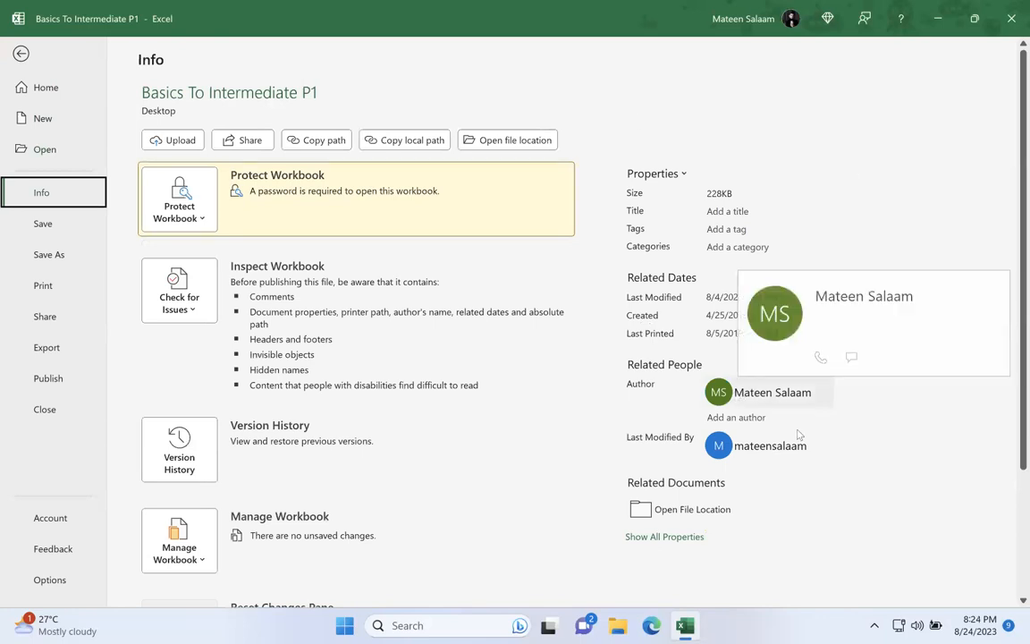
{"action": "mouse_move", "coordinate": [770, 449]}
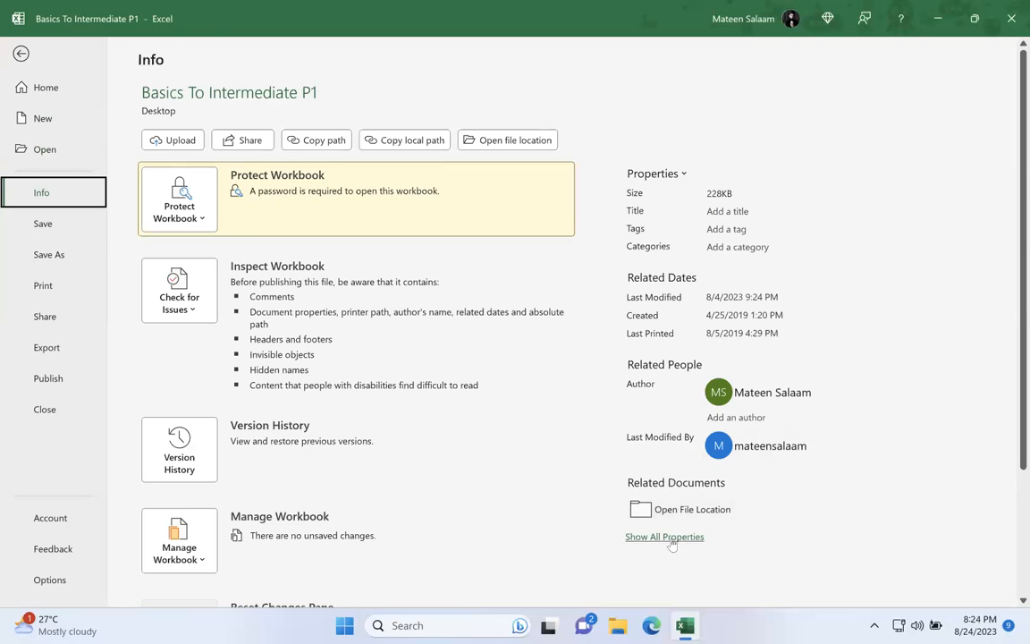
Step: Open the workbook's file location in File Explorer and select the Basics To Intermediate P1 file on the Desktop
{"action": "left_click", "coordinate": [672, 509]}
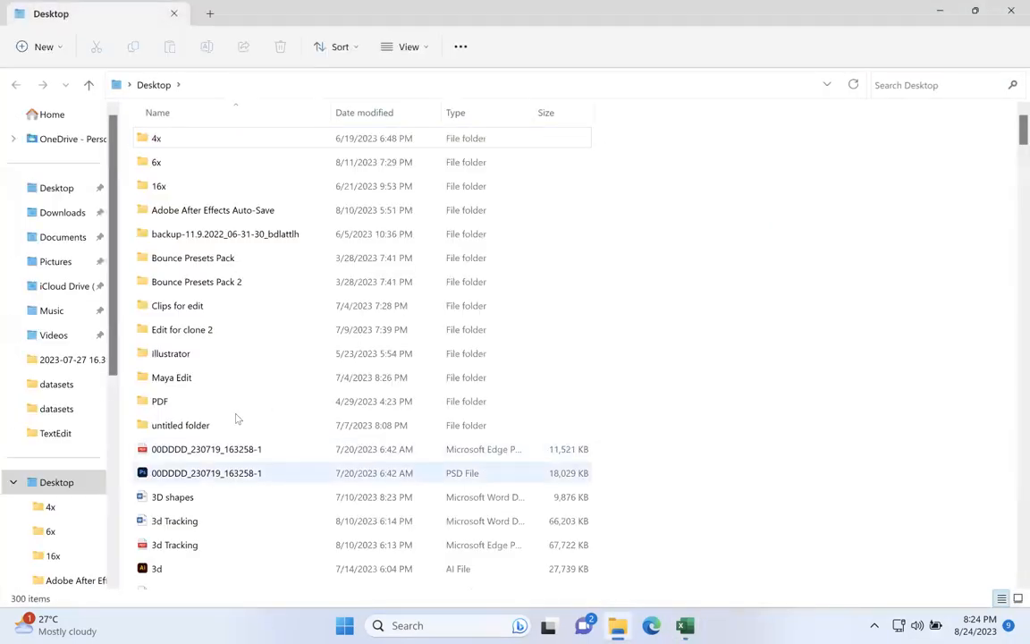
{"action": "scroll", "coordinate": [278, 322], "scroll_direction": "down", "scroll_amount": 3}
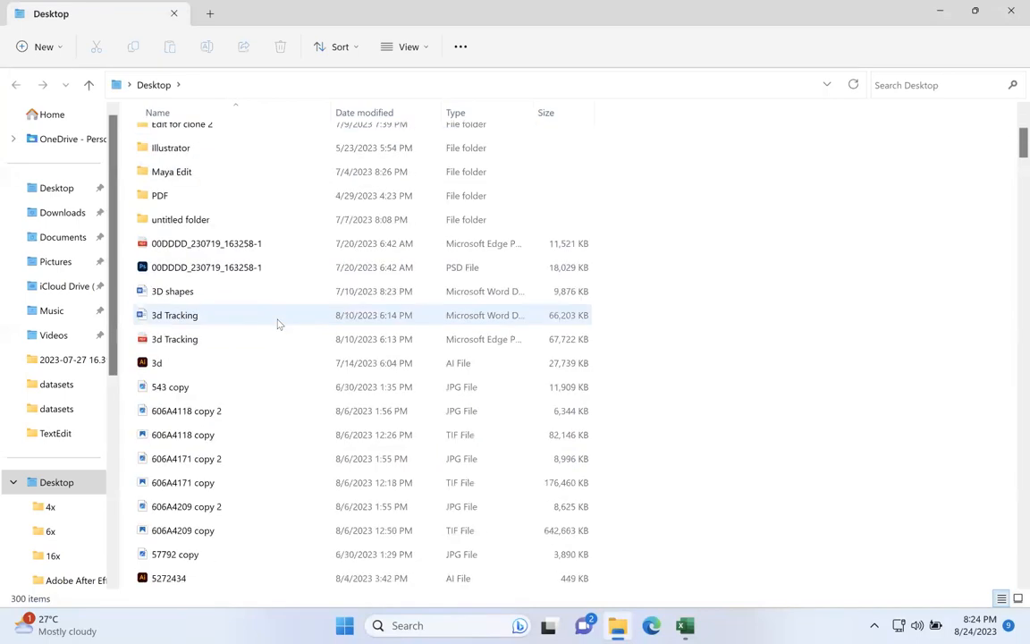
{"action": "scroll", "coordinate": [278, 358], "scroll_direction": "up", "scroll_amount": 3}
{"action": "scroll", "coordinate": [282, 402], "scroll_direction": "down", "scroll_amount": 10}
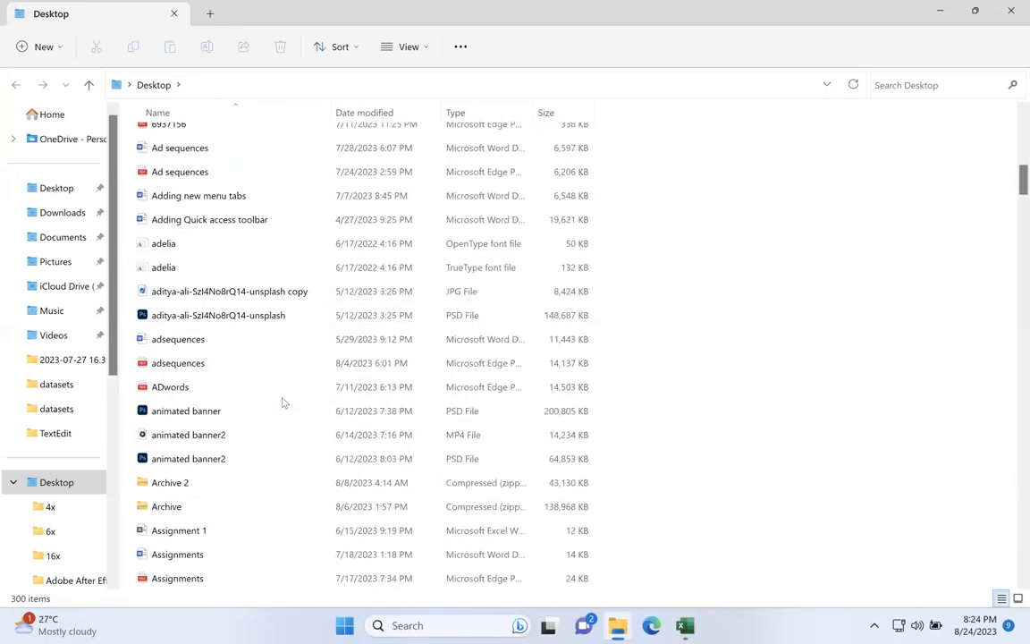
{"action": "scroll", "coordinate": [283, 402], "scroll_direction": "down", "scroll_amount": 3}
{"action": "scroll", "coordinate": [230, 357], "scroll_direction": "down", "scroll_amount": 3}
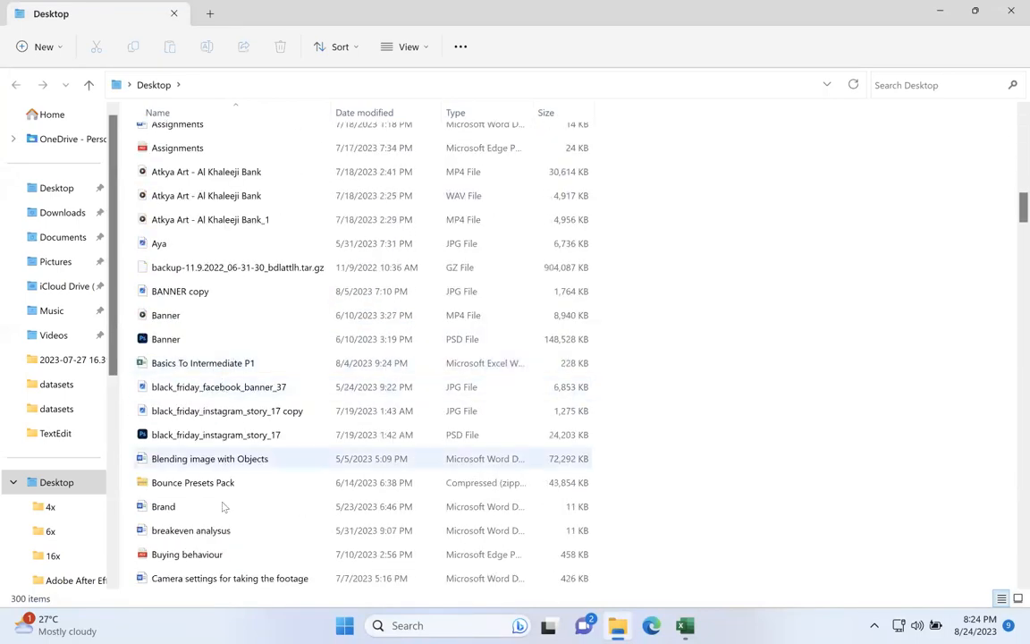
{"action": "scroll", "coordinate": [228, 555], "scroll_direction": "down", "scroll_amount": 2}
{"action": "scroll", "coordinate": [228, 556], "scroll_direction": "down", "scroll_amount": 1}
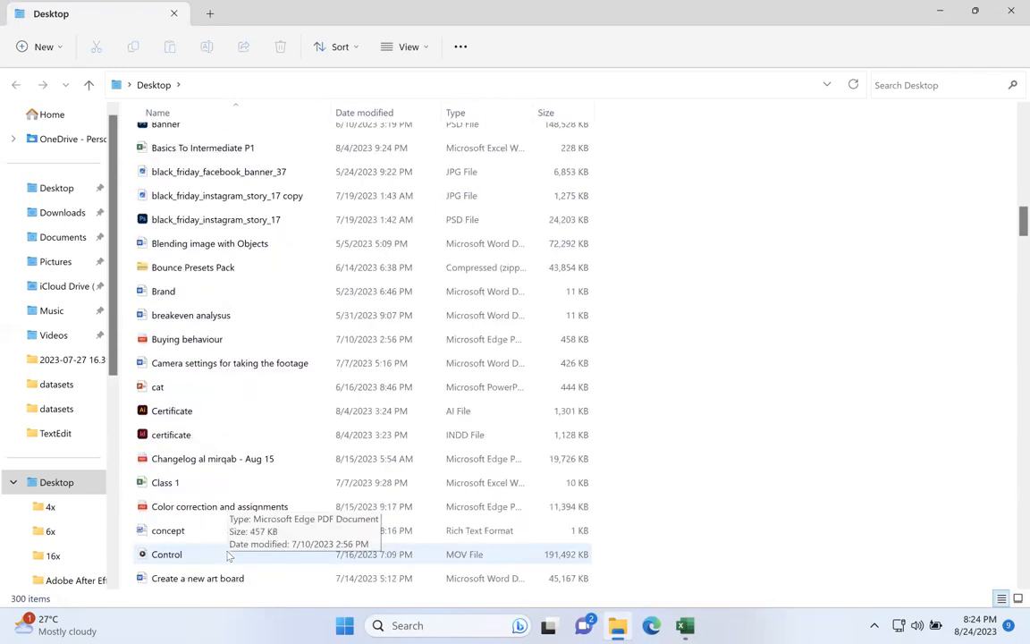
{"action": "scroll", "coordinate": [228, 554], "scroll_direction": "up", "scroll_amount": 2}
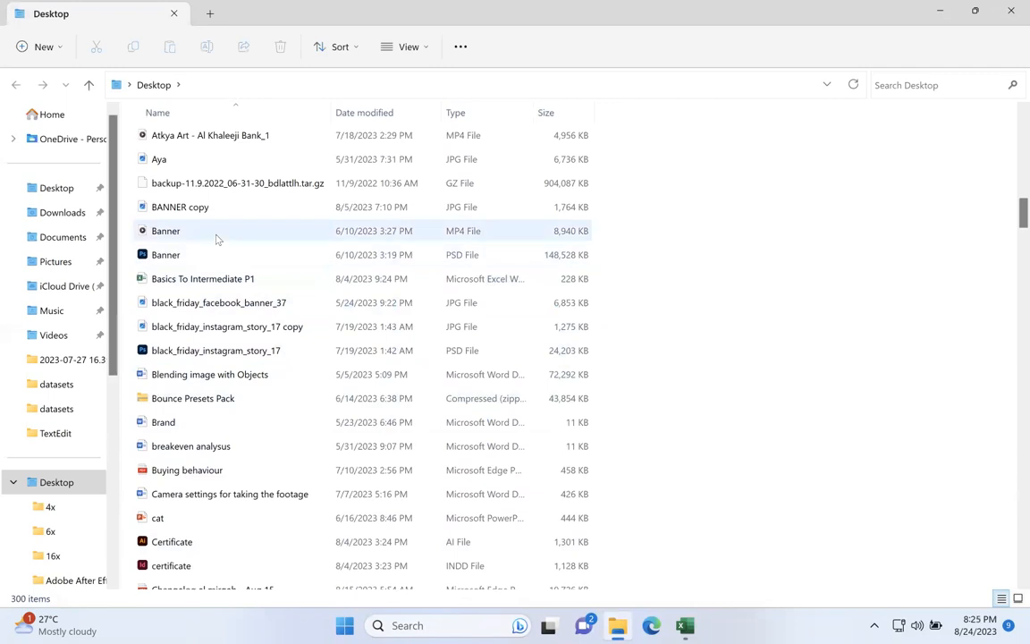
{"action": "left_click", "coordinate": [214, 282]}
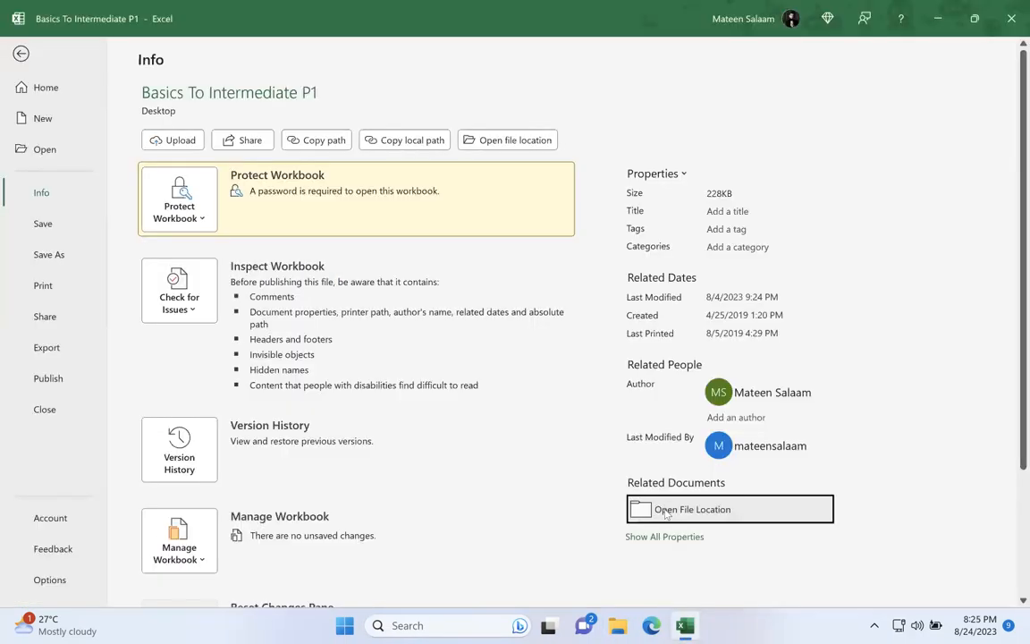
Step: Open Basics To Intermediate P1 from its Desktop file location and return to cell C2 of the Basics sheet
{"action": "left_click", "coordinate": [652, 506]}
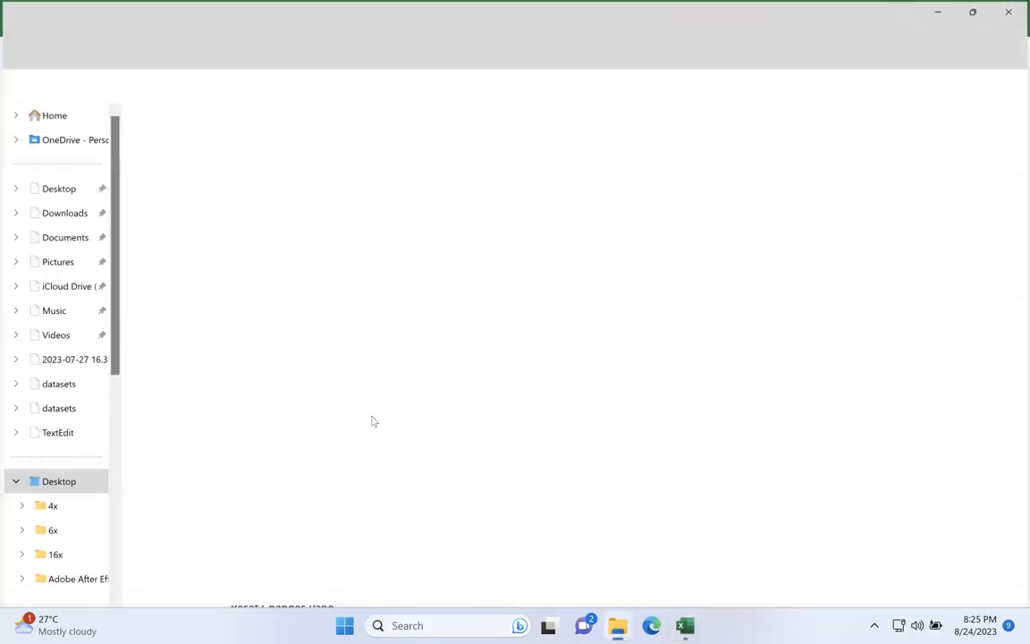
{"action": "scroll", "coordinate": [323, 349], "scroll_direction": "down", "scroll_amount": 7}
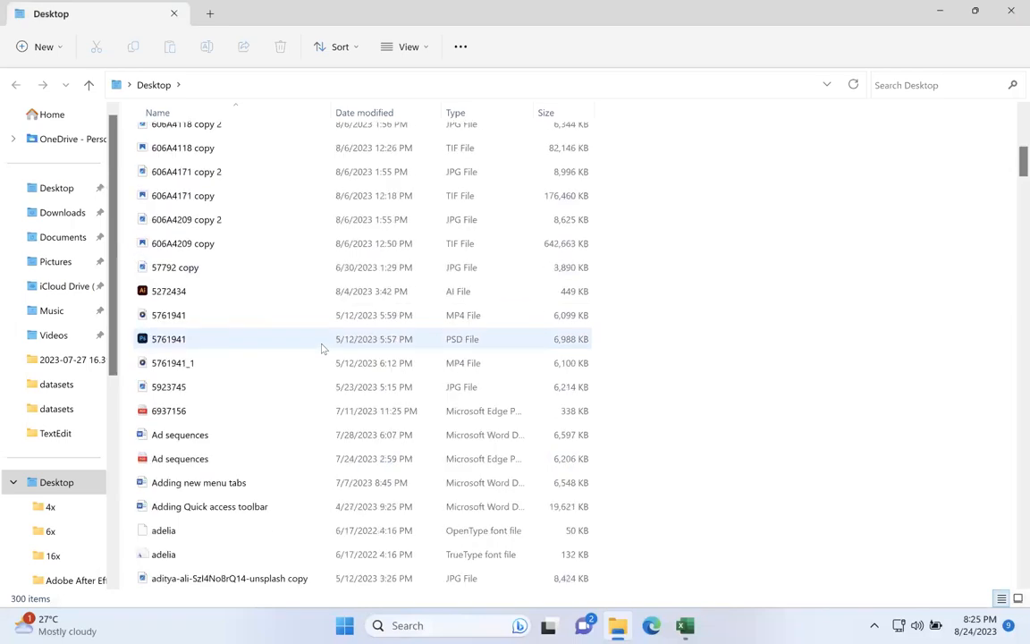
{"action": "scroll", "coordinate": [323, 349], "scroll_direction": "down", "scroll_amount": 6}
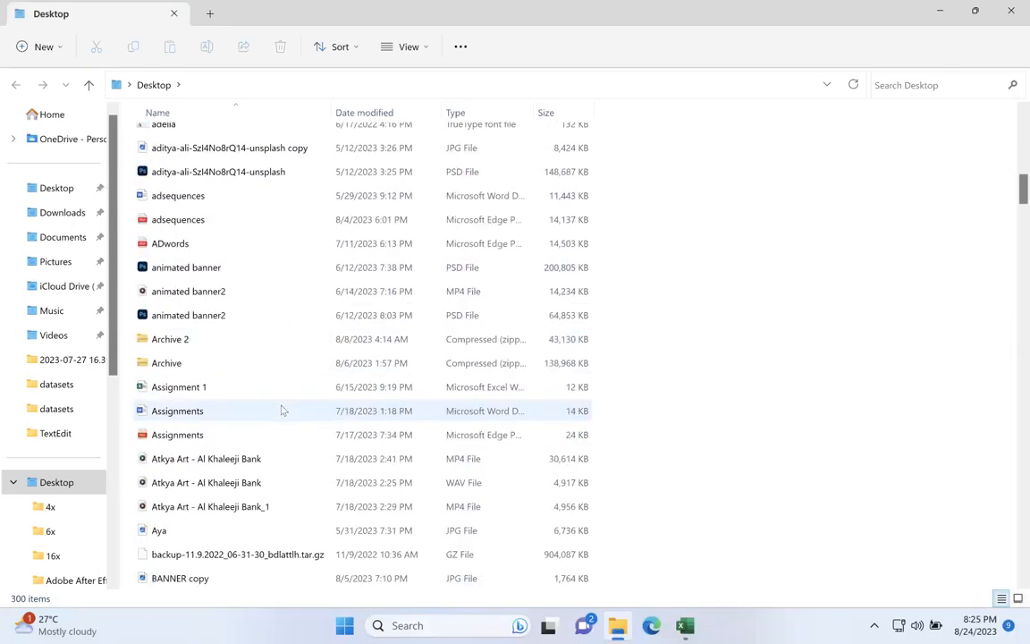
{"action": "scroll", "coordinate": [282, 410], "scroll_direction": "down", "scroll_amount": 5}
{"action": "left_click", "coordinate": [234, 297]}
{"action": "double_click", "coordinate": [235, 299]}
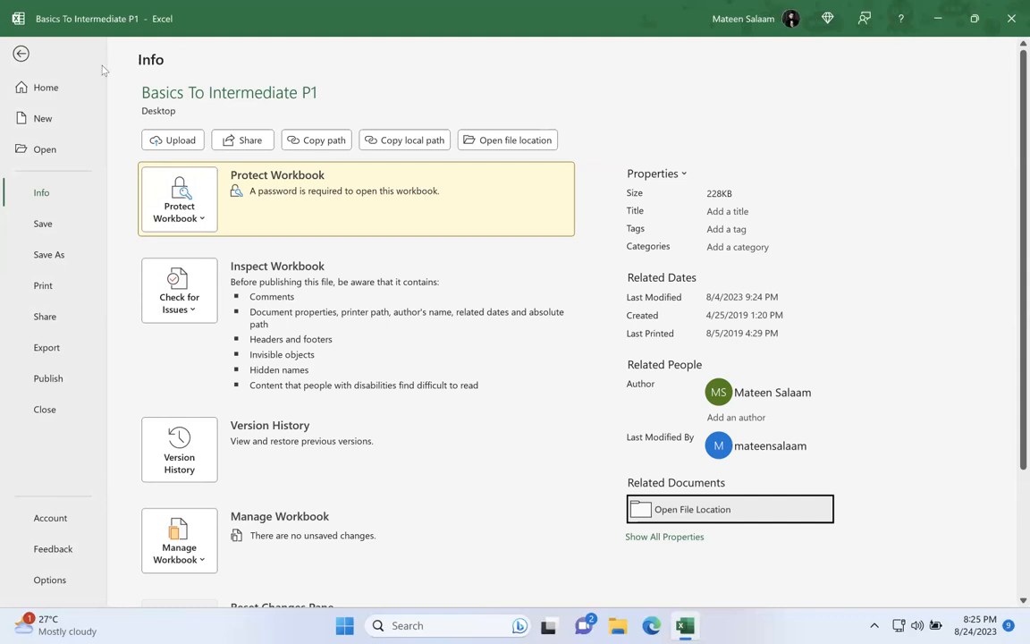
{"action": "left_click", "coordinate": [24, 52]}
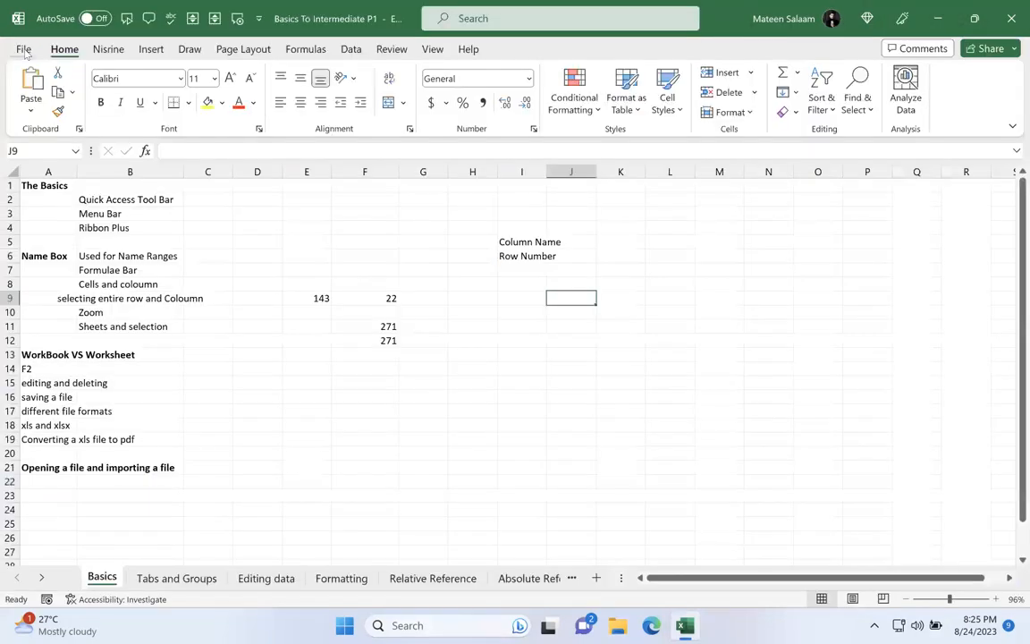
{"action": "left_click", "coordinate": [221, 199]}
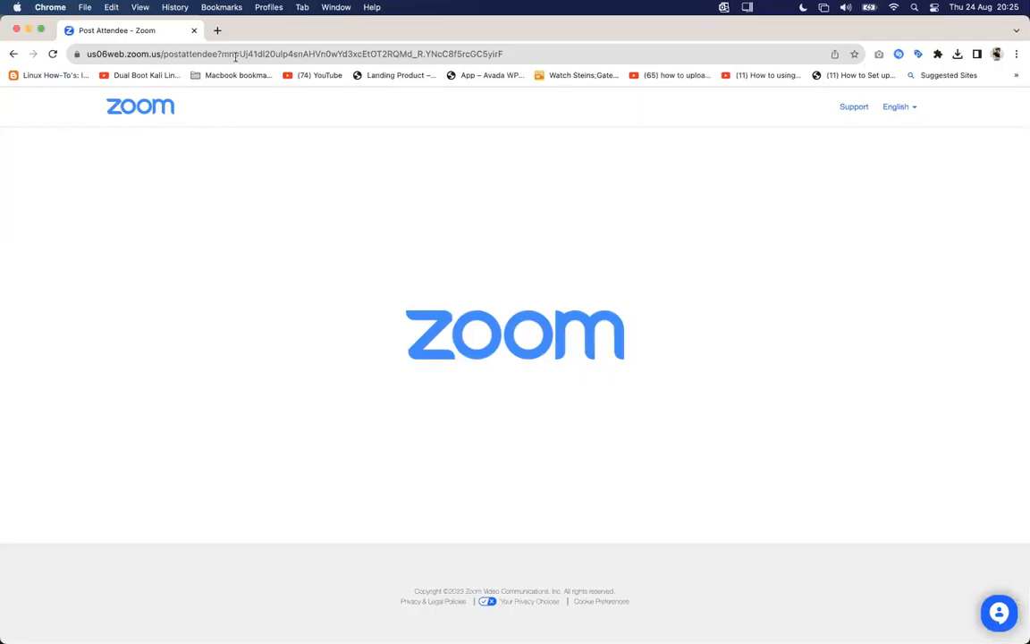
Step: Switch to Chrome, search Google Images for "ledgers" and preview the iEduNote and Lumen Learning results
{"action": "left_click", "coordinate": [218, 30]}
{"action": "type", "text": "ledgers"}
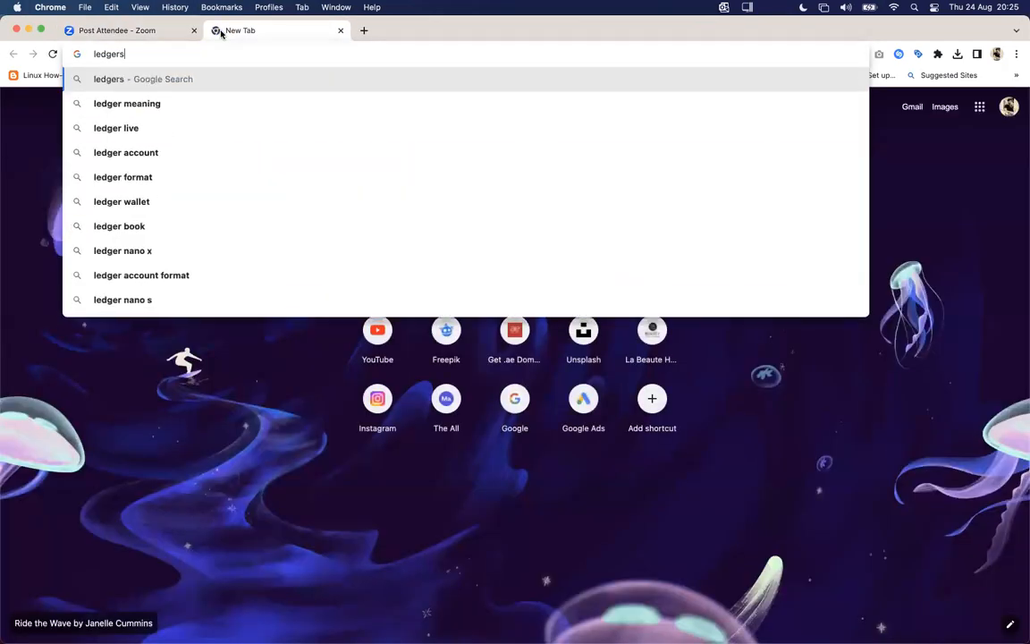
{"action": "key", "text": "Return"}
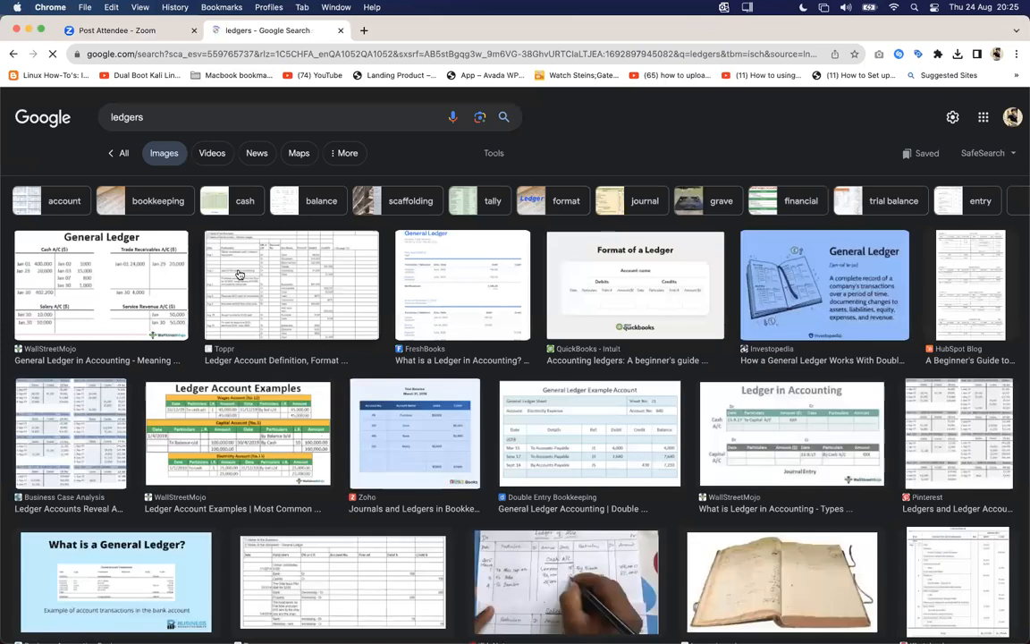
{"action": "left_click", "coordinate": [541, 568]}
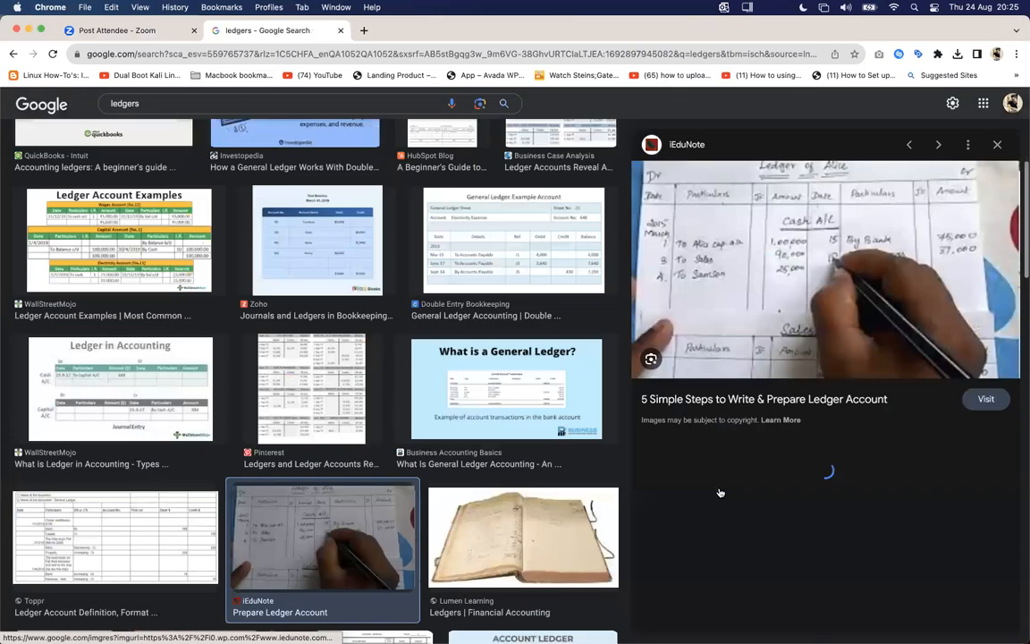
{"action": "left_click", "coordinate": [485, 520]}
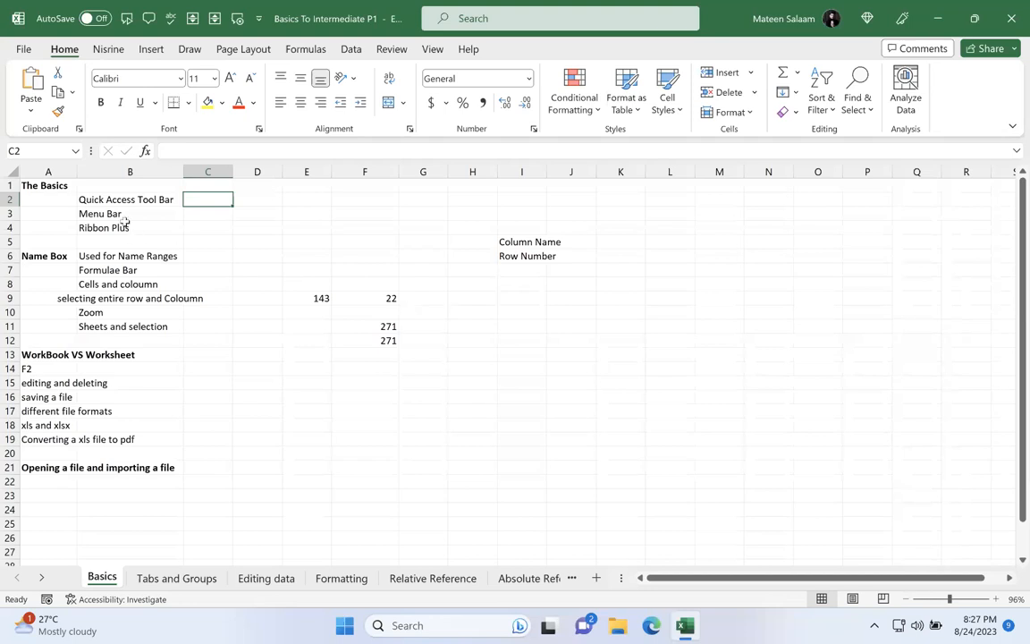
Step: Select cell D2 on the Basics sheet, then preview the iStock ledger photo in Chrome and look through more ledger images
{"action": "left_click", "coordinate": [250, 199]}
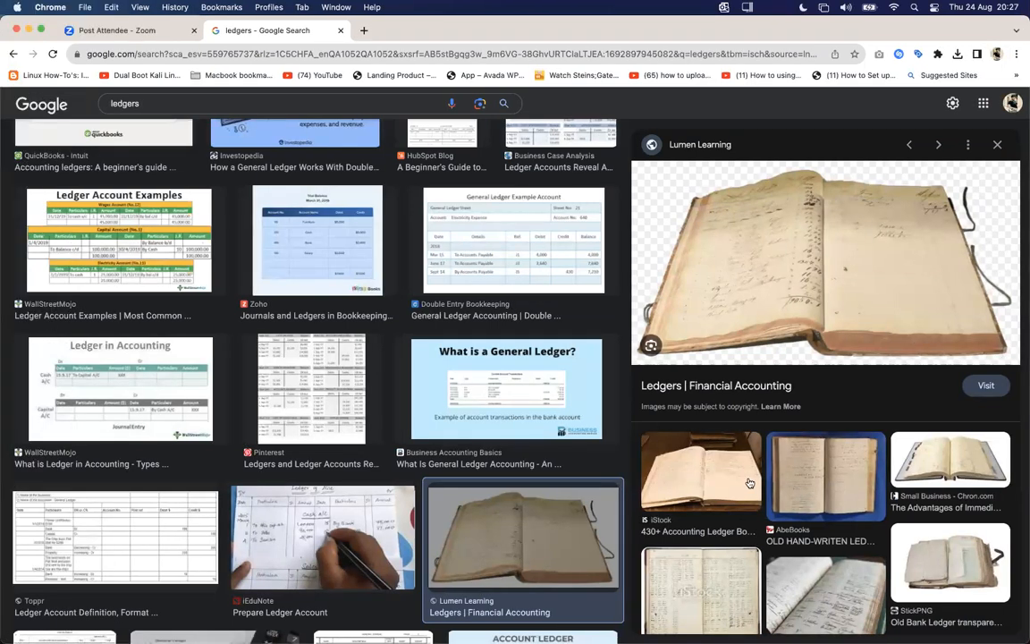
{"action": "left_click", "coordinate": [678, 483]}
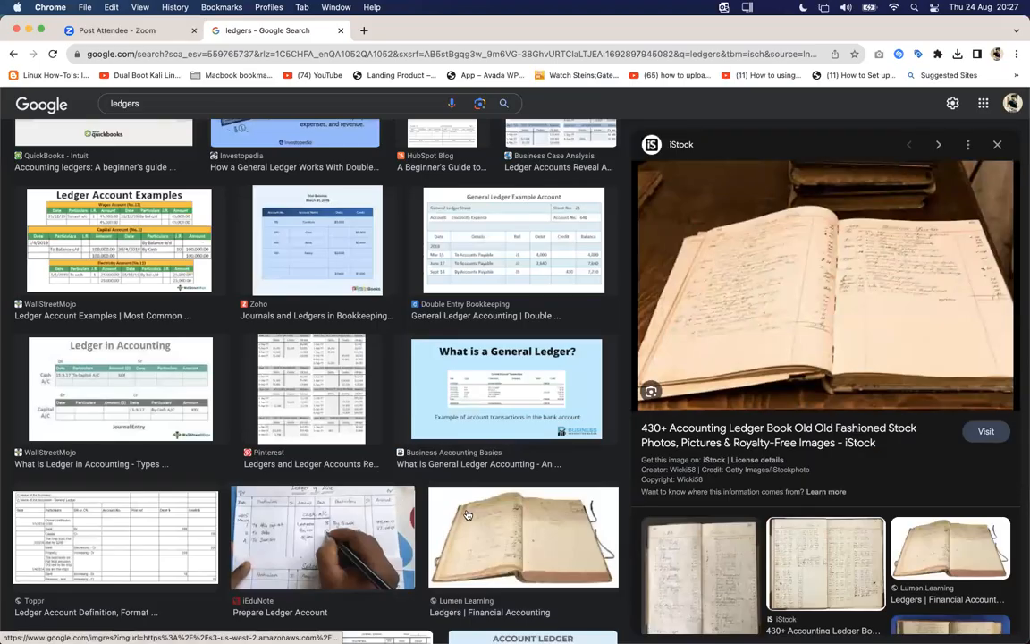
{"action": "scroll", "coordinate": [467, 515], "scroll_direction": "down", "scroll_amount": 2}
{"action": "scroll", "coordinate": [466, 515], "scroll_direction": "down", "scroll_amount": 5}
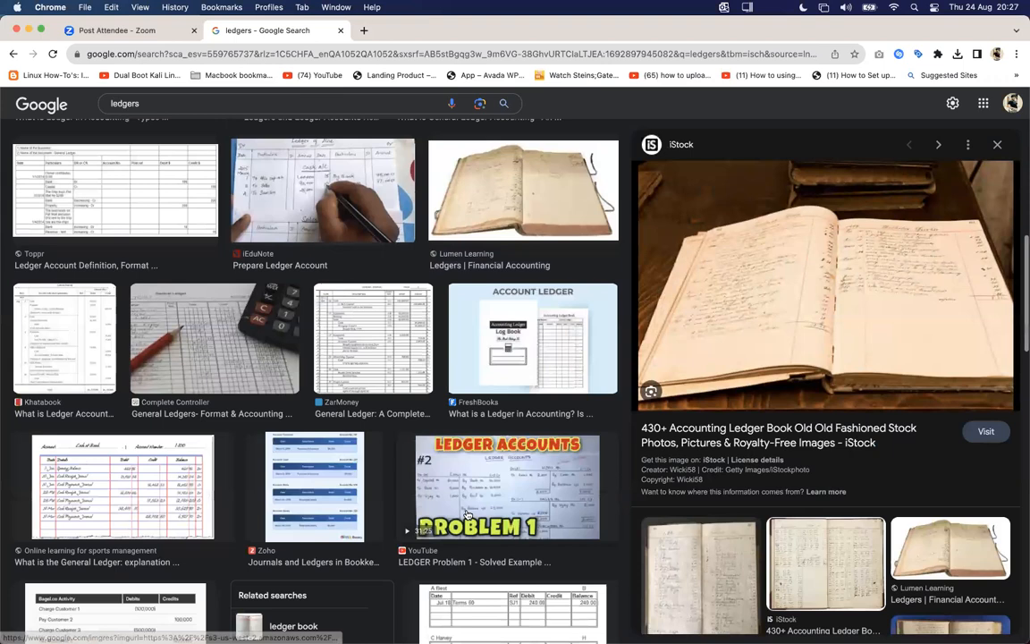
{"action": "scroll", "coordinate": [471, 469], "scroll_direction": "down", "scroll_amount": 2}
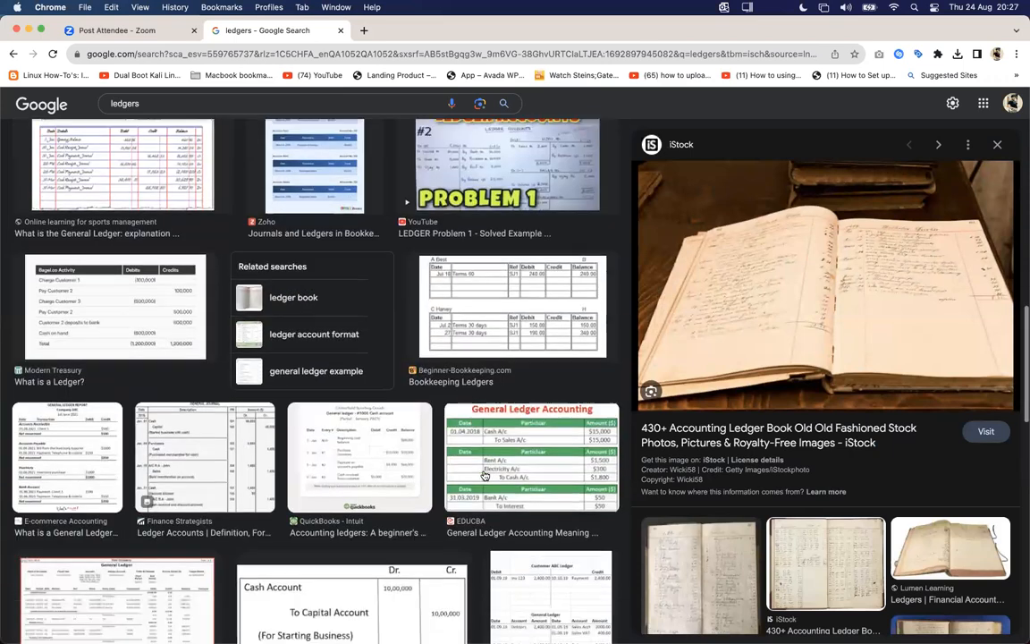
Step: Follow the related "ledger book" search and examine the Neelgagan ledger and the page numbers of IndiaMART's Cash Ledger Book
{"action": "left_click", "coordinate": [363, 261]}
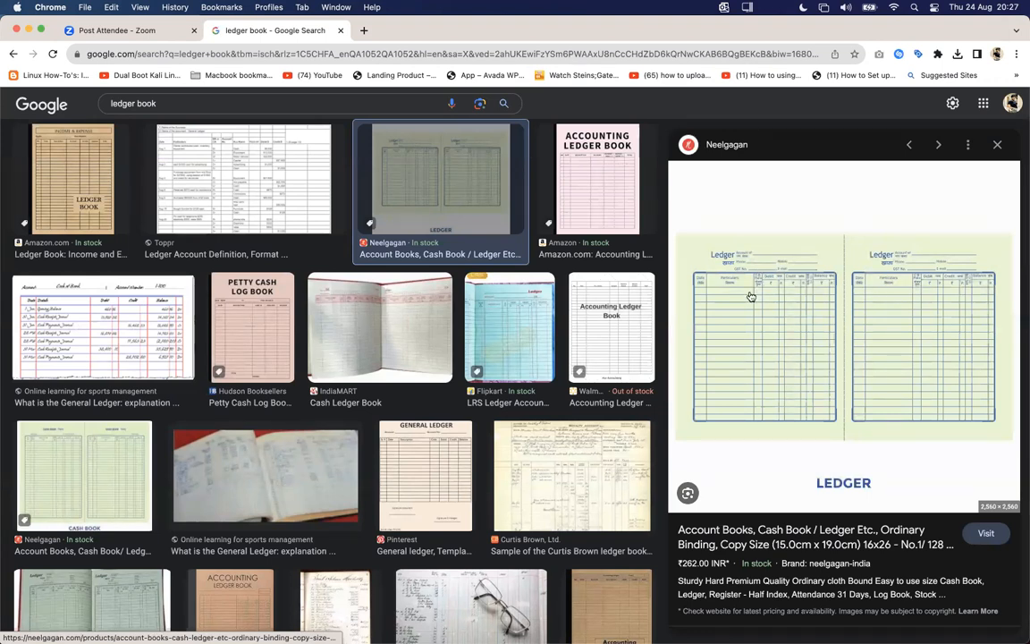
{"action": "key", "text": "ctrl+Right"}
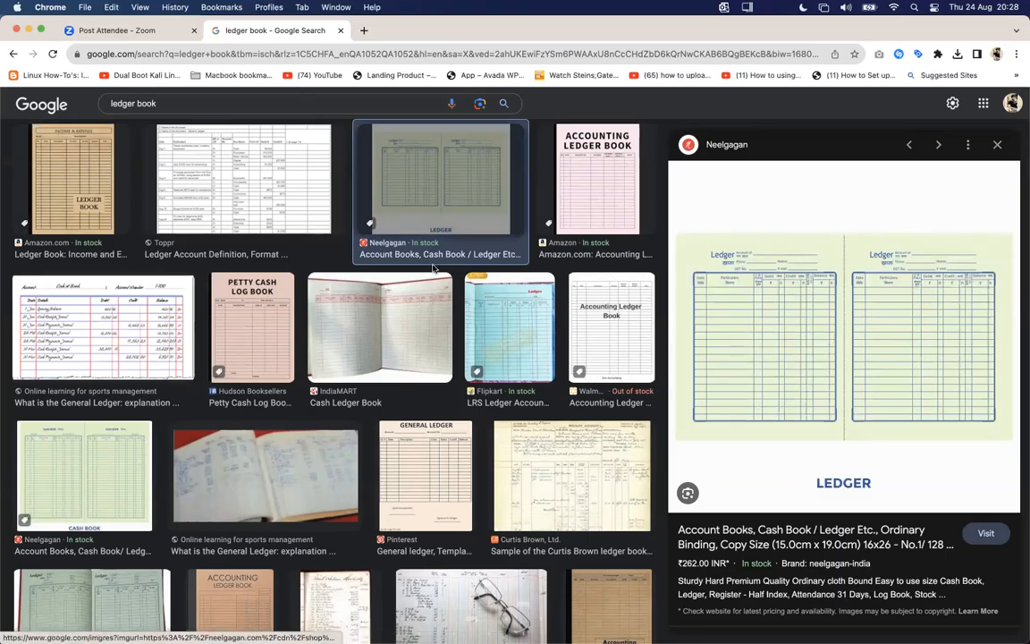
{"action": "left_click", "coordinate": [417, 302]}
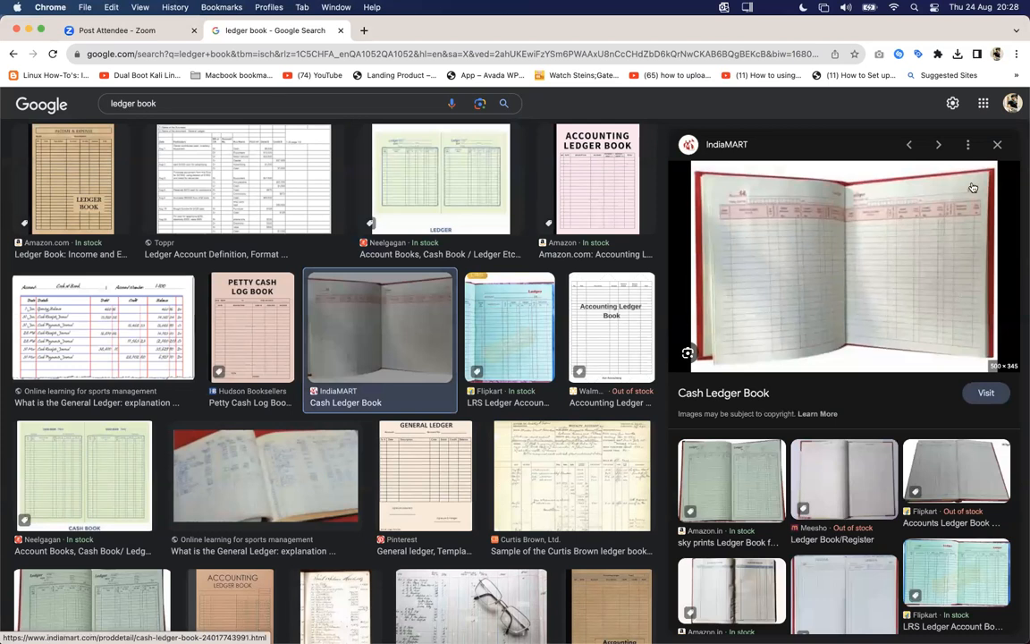
{"action": "scroll", "coordinate": [972, 187], "scroll_direction": "up", "scroll_amount": 5}
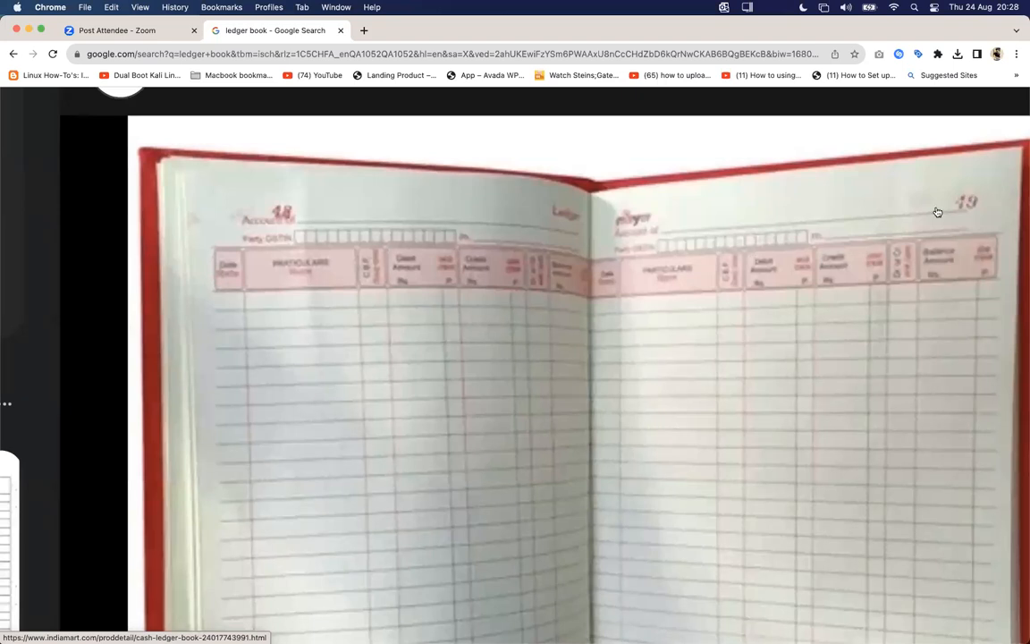
{"action": "left_click", "coordinate": [995, 168]}
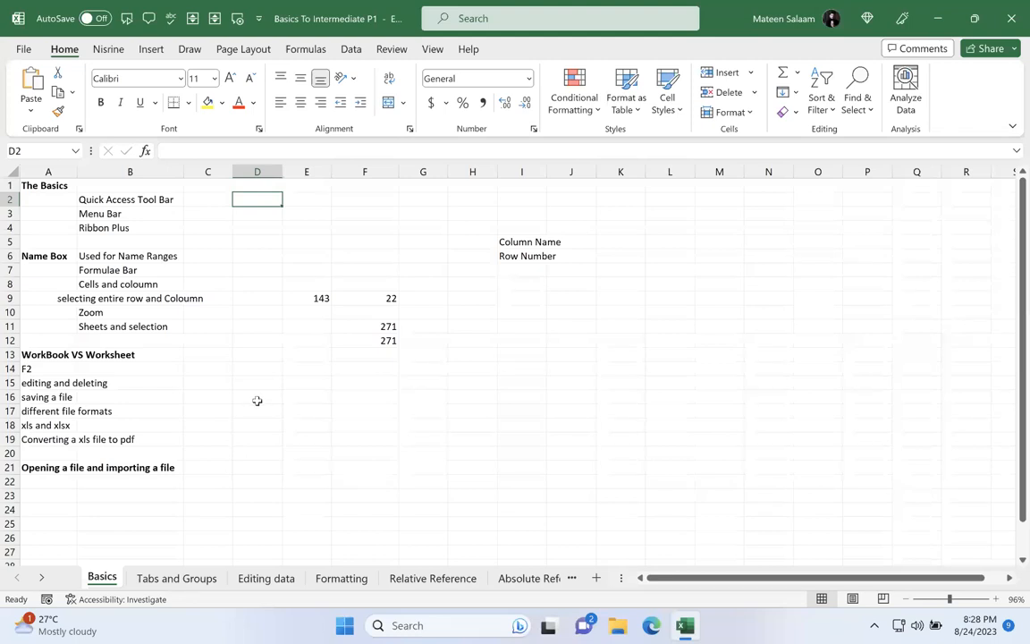
Step: In the Excel workbook, look through the Tabs and Groups, Editing data, Formatting and Relative Reference sheets, returning to Basics in between
{"action": "left_click", "coordinate": [161, 578]}
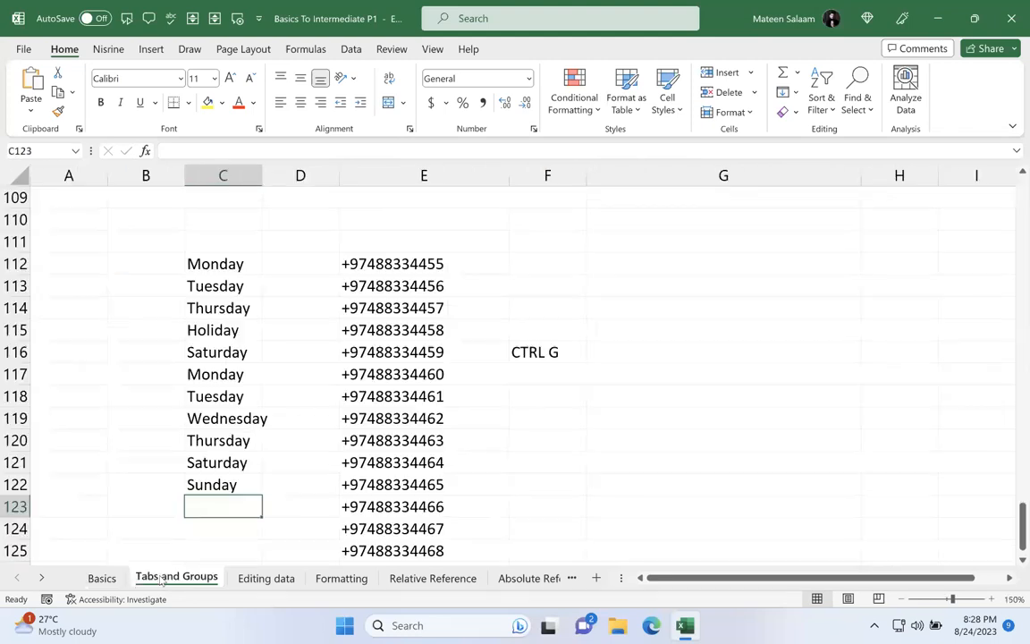
{"action": "left_click", "coordinate": [265, 578]}
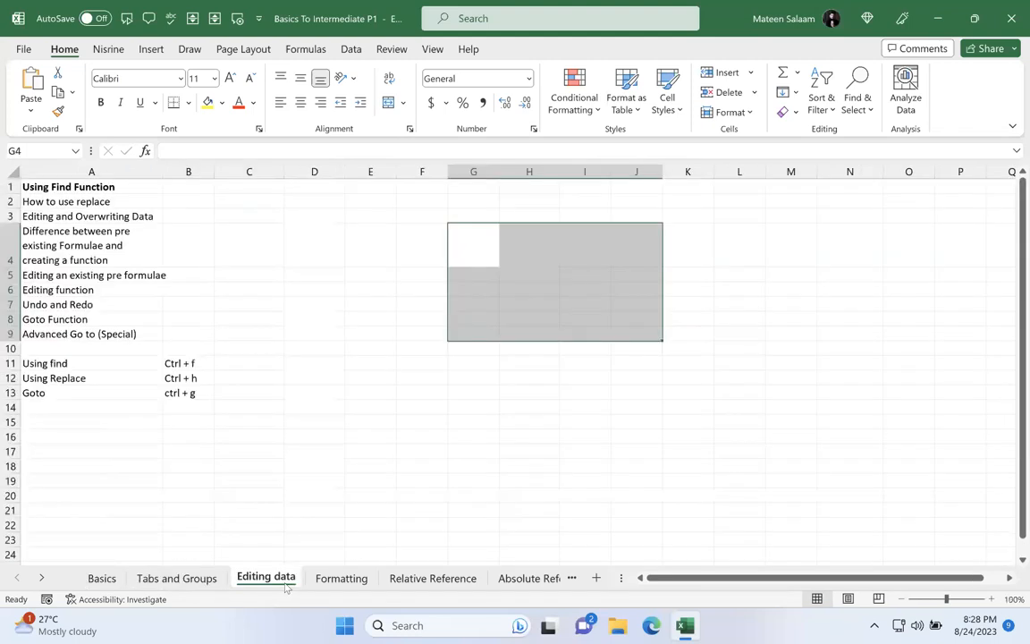
{"action": "left_click", "coordinate": [341, 579]}
{"action": "left_click", "coordinate": [433, 578]}
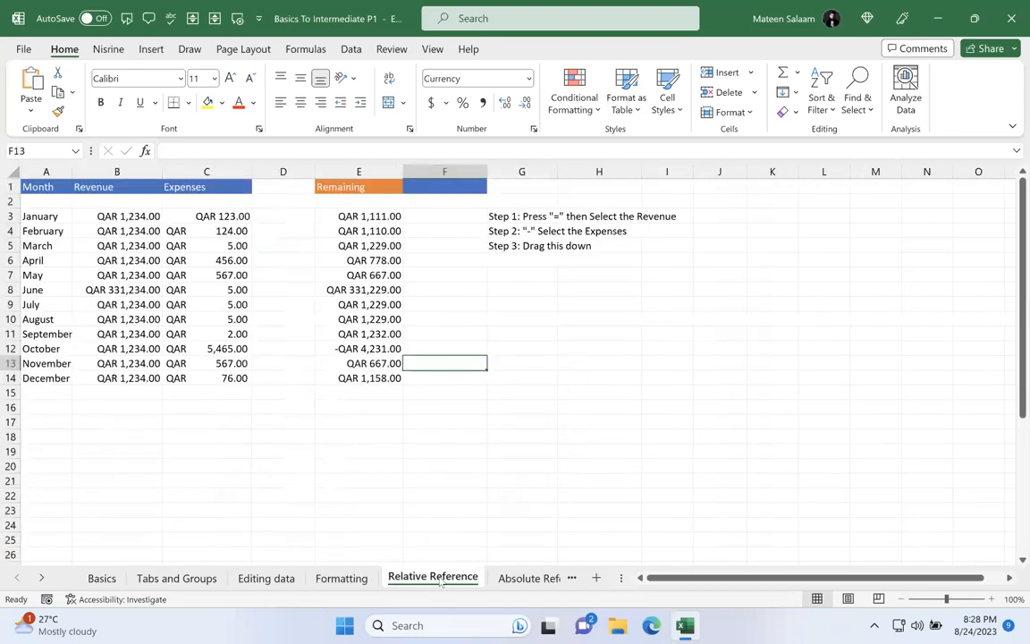
{"action": "left_click", "coordinate": [106, 578]}
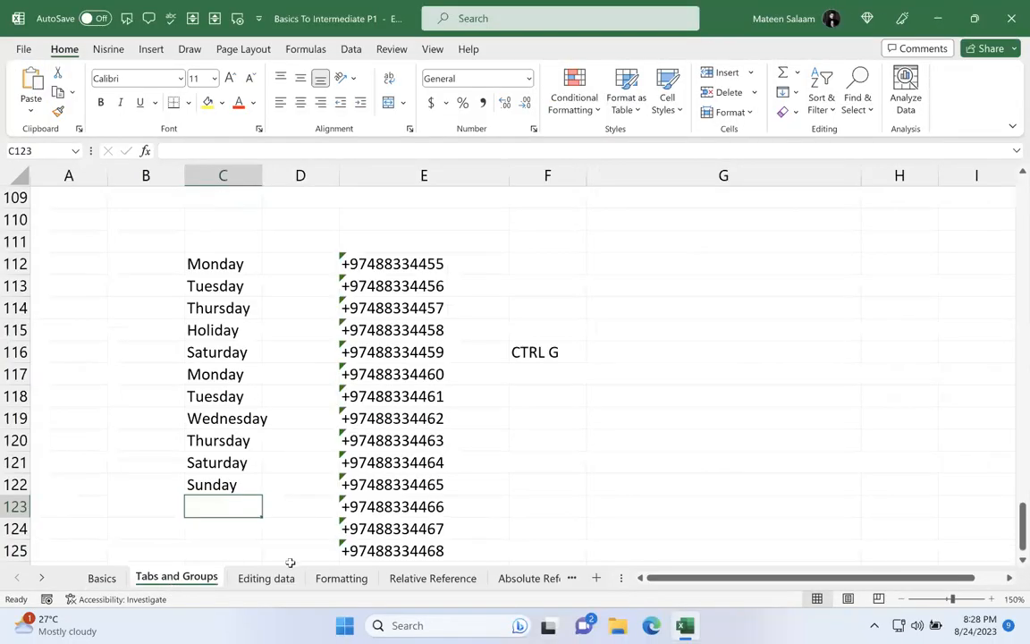
{"action": "left_click", "coordinate": [266, 578]}
{"action": "left_click", "coordinate": [341, 578]}
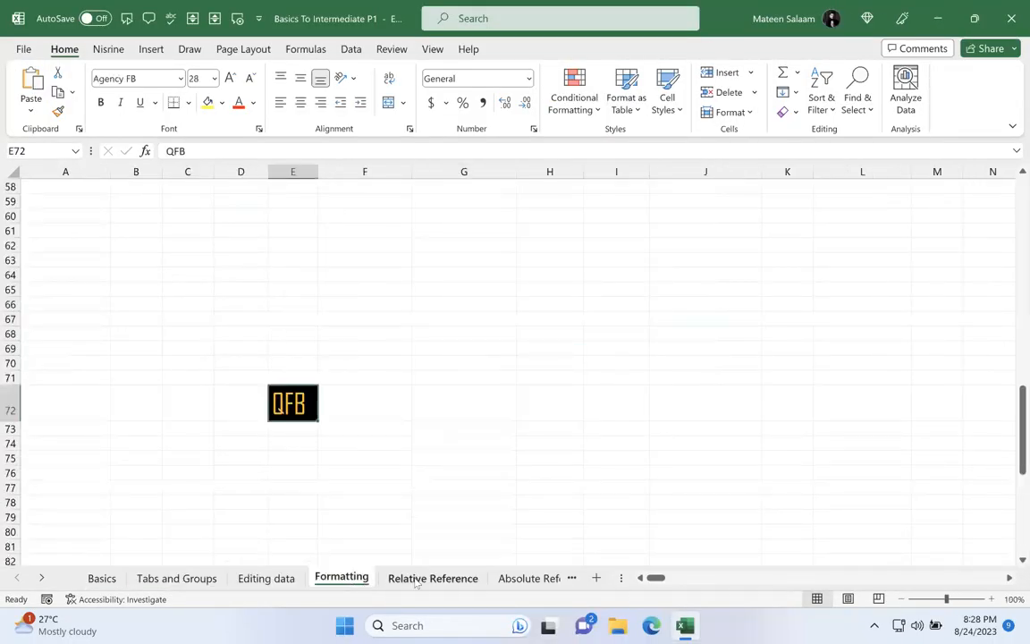
{"action": "left_click", "coordinate": [421, 578]}
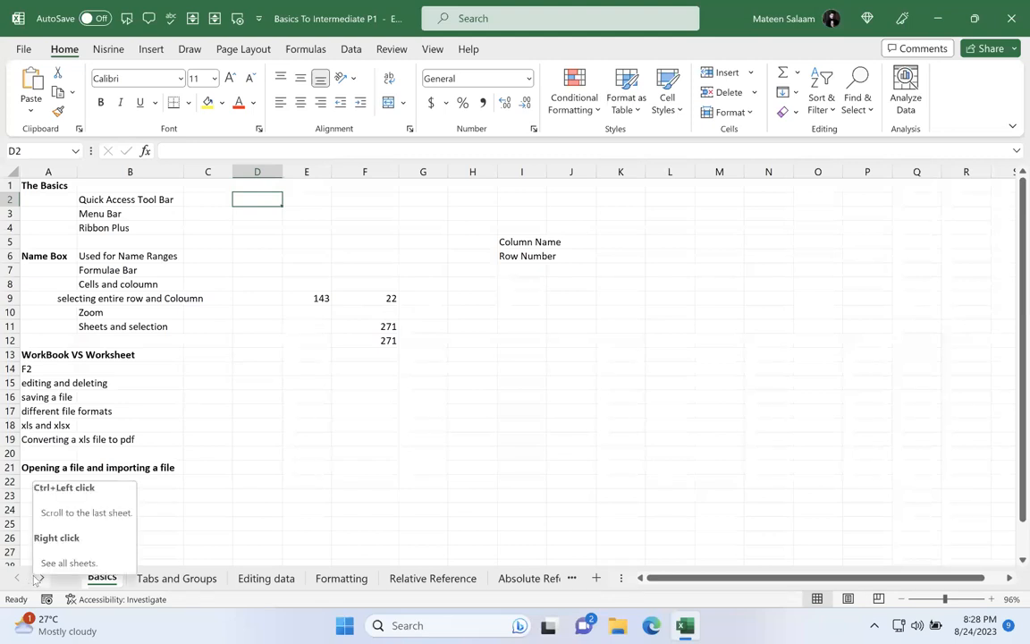
Step: Bring up the list of all sheets and jump to the Date Functions sheet
{"action": "right_click", "coordinate": [37, 579]}
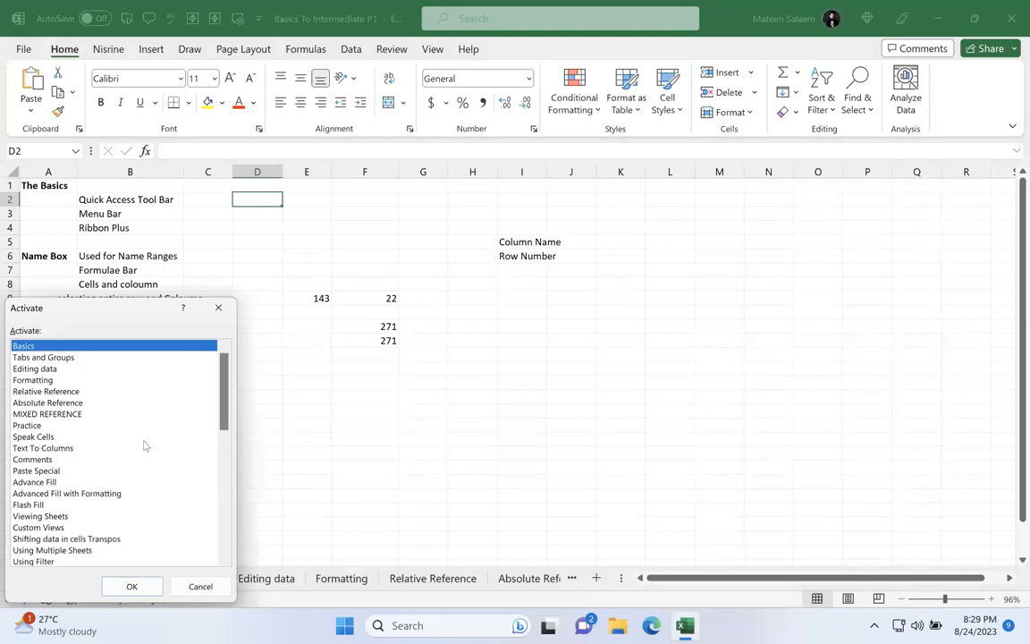
{"action": "left_click_drag", "start_coordinate": [223, 409], "coordinate": [225, 497]}
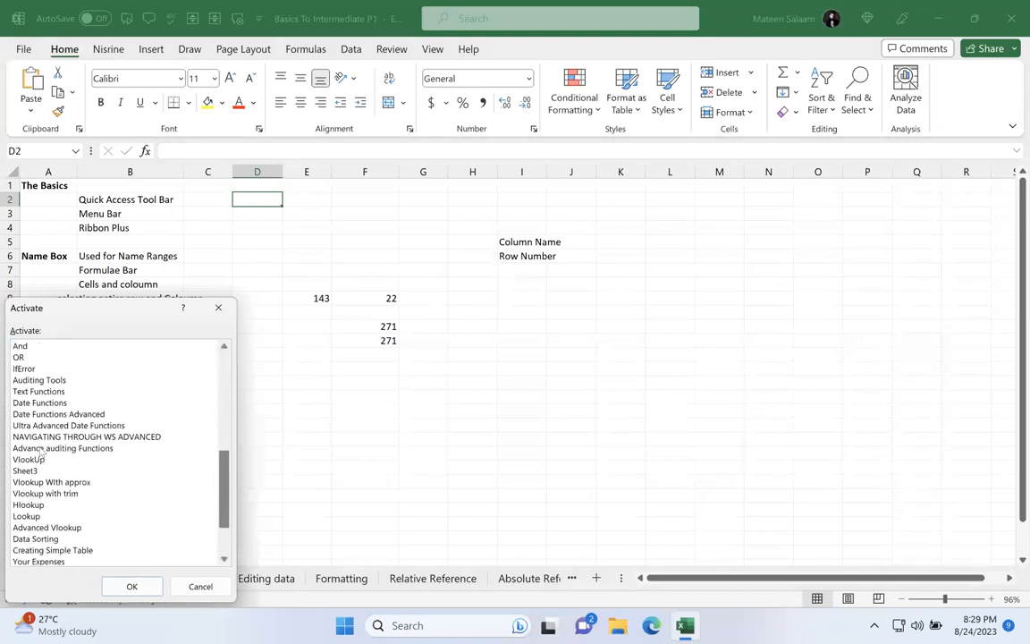
{"action": "double_click", "coordinate": [59, 403]}
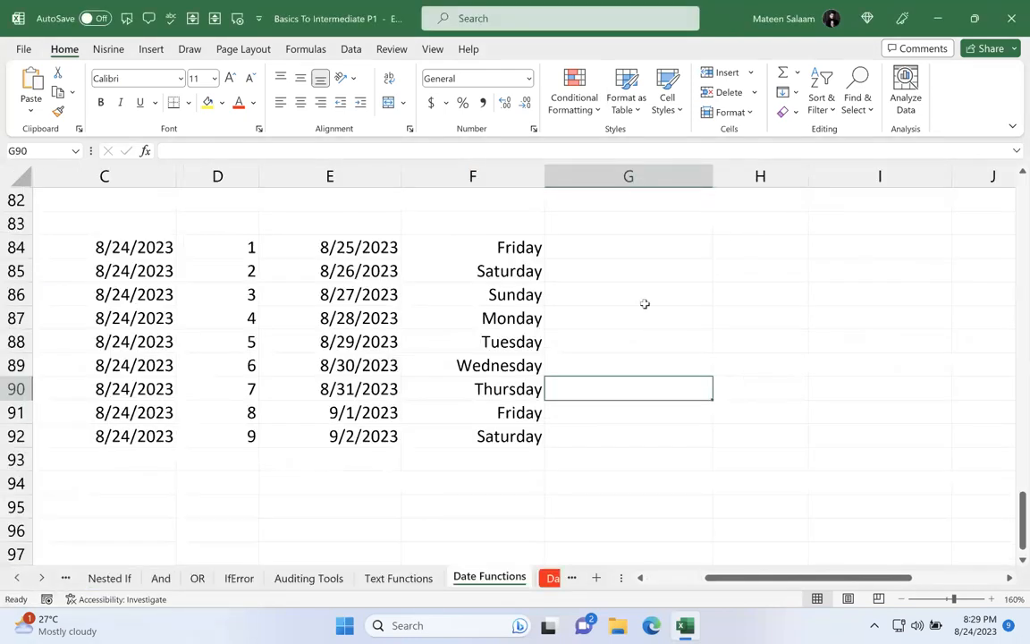
Step: Go back to the Basics sheet from the list of all sheets, then show the list once more and confirm Basics
{"action": "right_click", "coordinate": [41, 578]}
{"action": "scroll", "coordinate": [206, 401], "scroll_direction": "up", "scroll_amount": 6}
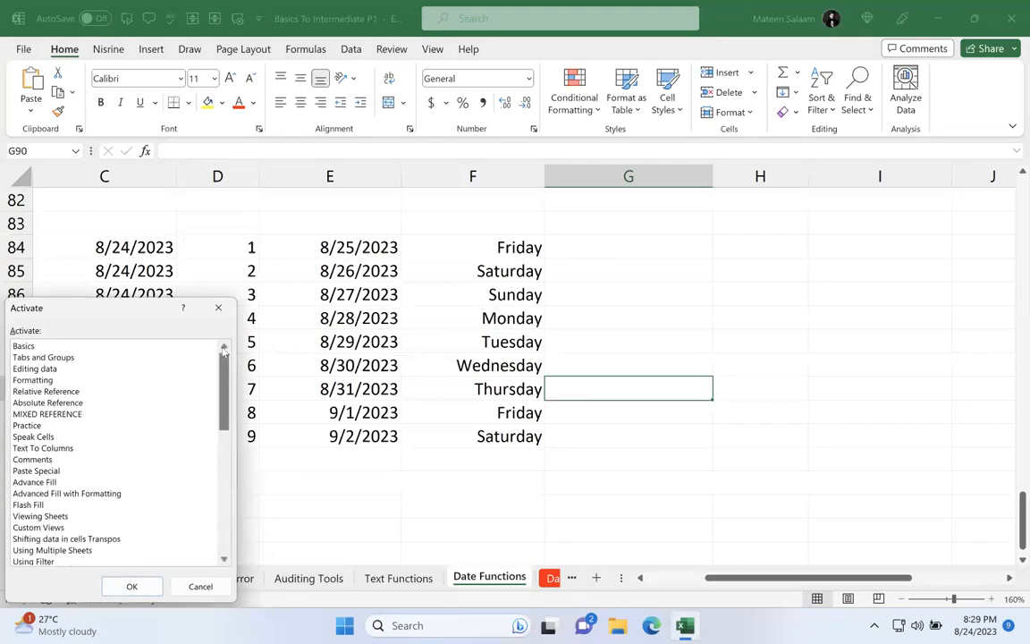
{"action": "double_click", "coordinate": [49, 347]}
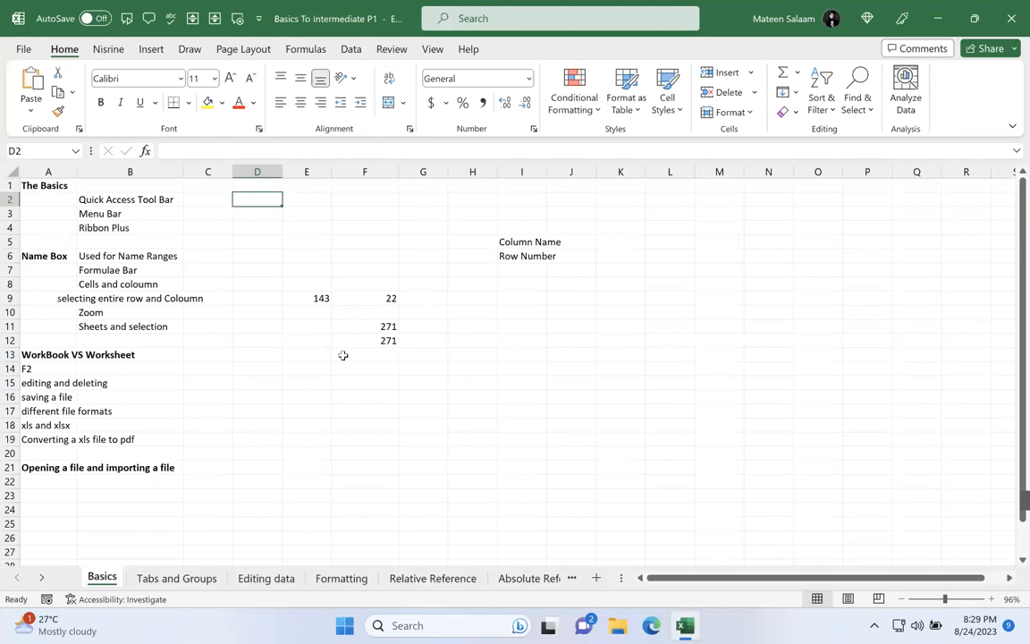
{"action": "right_click", "coordinate": [41, 578]}
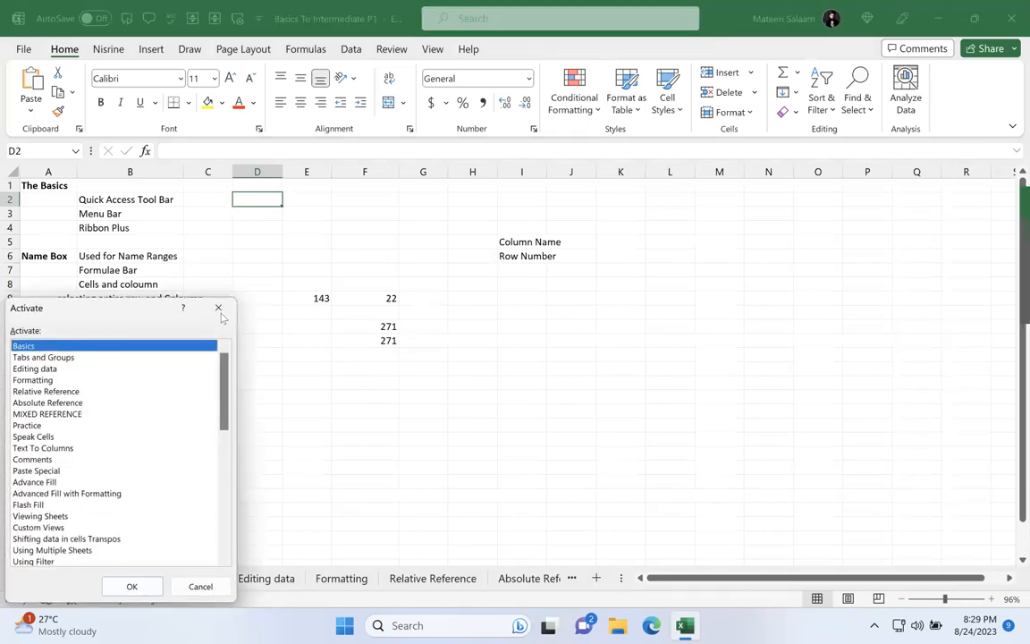
{"action": "key", "text": "Return"}
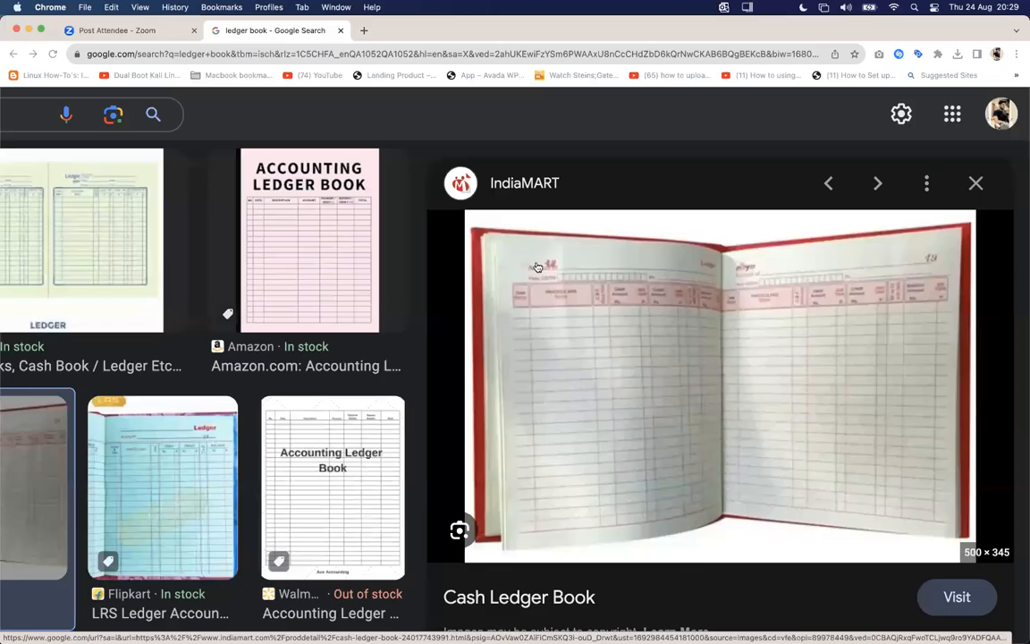
Step: Compare the Cash Ledger Book image in Chrome with the Basics sheet in Excel
{"action": "key", "text": "ctrl+Right"}
{"action": "key", "text": "ctrl+Left"}
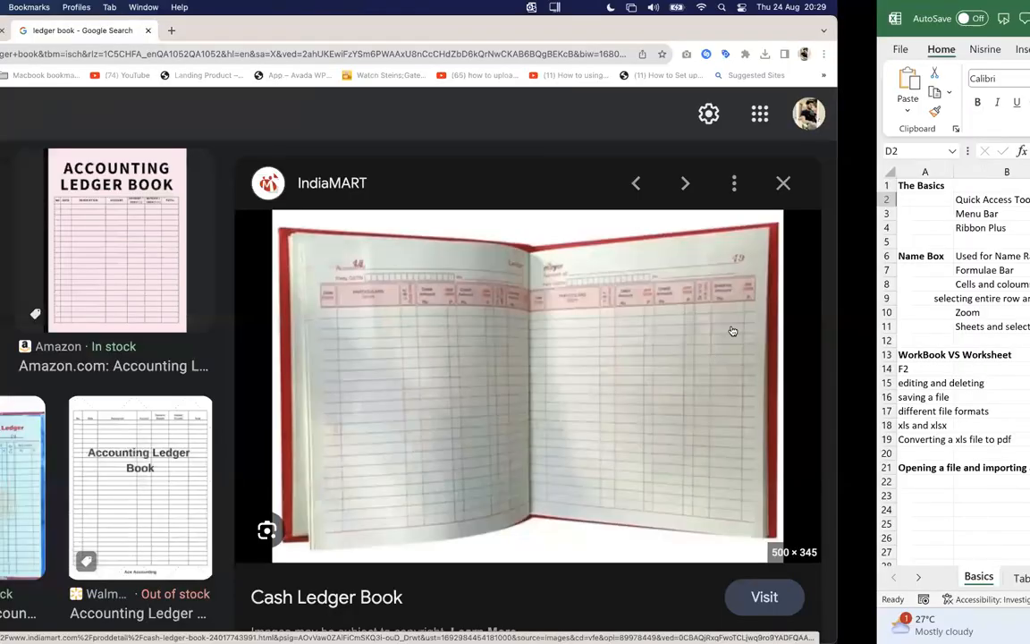
{"action": "key", "text": "ctrl+Right"}
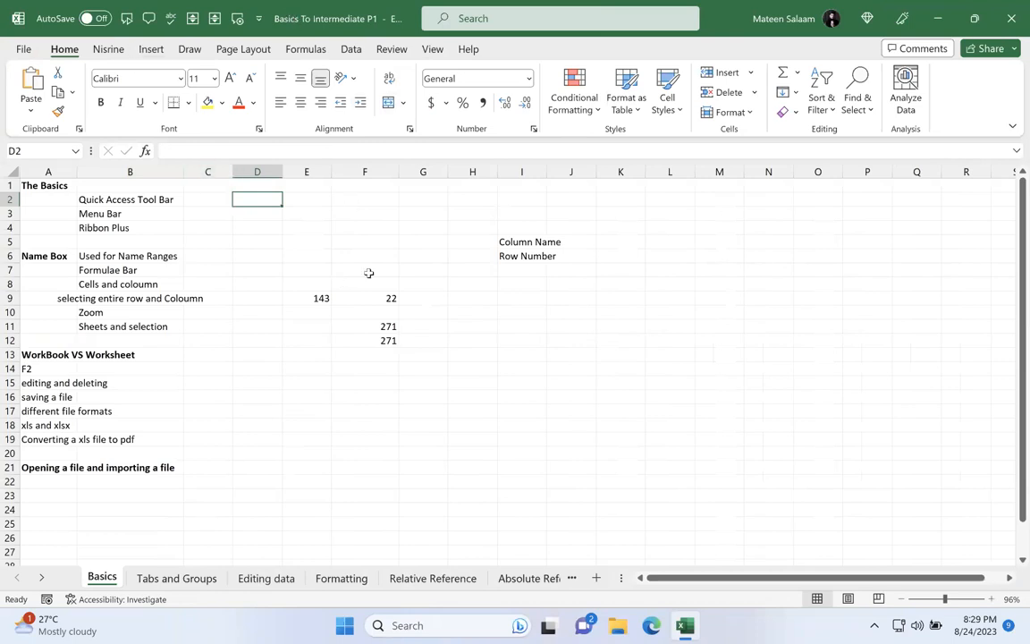
Step: Enter "Workbook" in cell J11 of the Basics sheet
{"action": "left_click", "coordinate": [577, 326]}
{"action": "type", "text": "Work"}
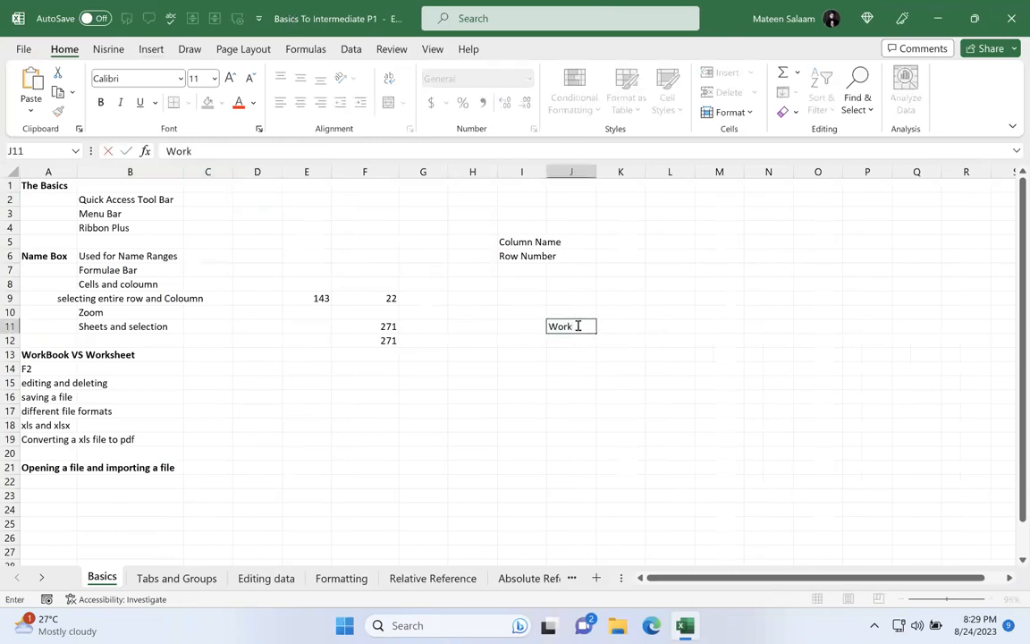
{"action": "type", "text": "book"}
{"action": "left_click", "coordinate": [620, 324]}
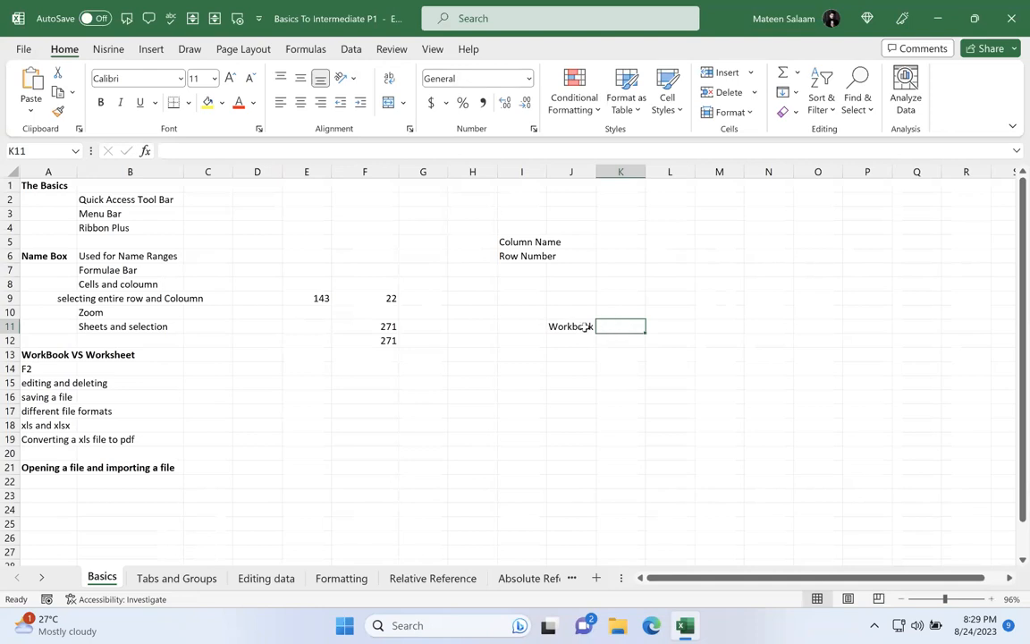
Step: Step forward through the Tabs and Groups and Editing data sheets, and return to Basics
{"action": "key", "text": "ctrl+Page_Down"}
{"action": "key", "text": "ctrl+Page_Down"}
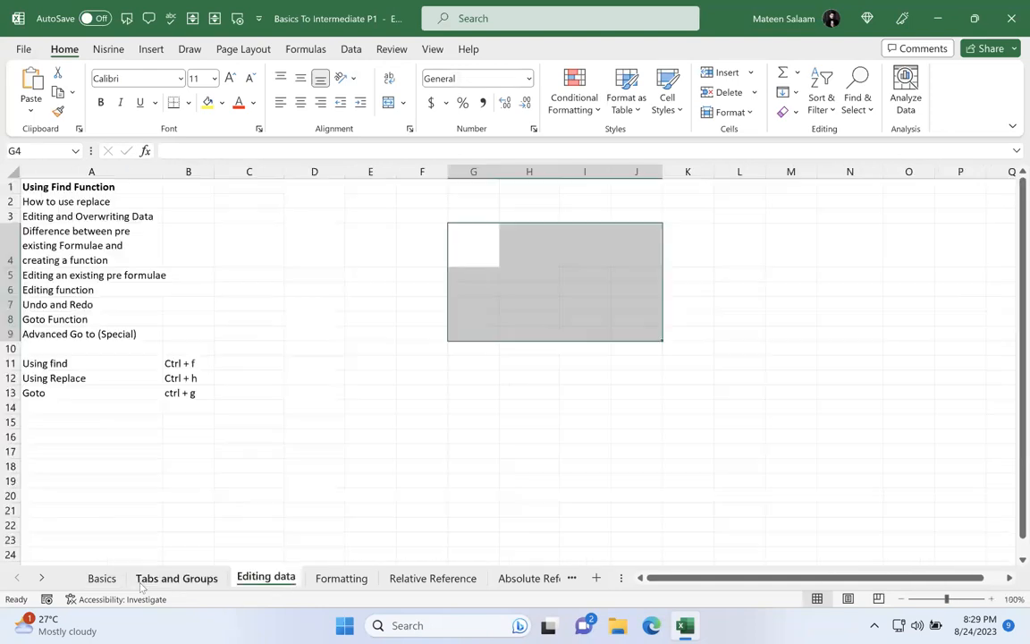
{"action": "key", "text": "ctrl+Page_Up"}
{"action": "key", "text": "ctrl+Page_Up"}
Step: Enter "Worksheet" in cell J12, directly beneath the Workbook entry
{"action": "left_click", "coordinate": [577, 343]}
{"action": "type", "text": "Wor"}
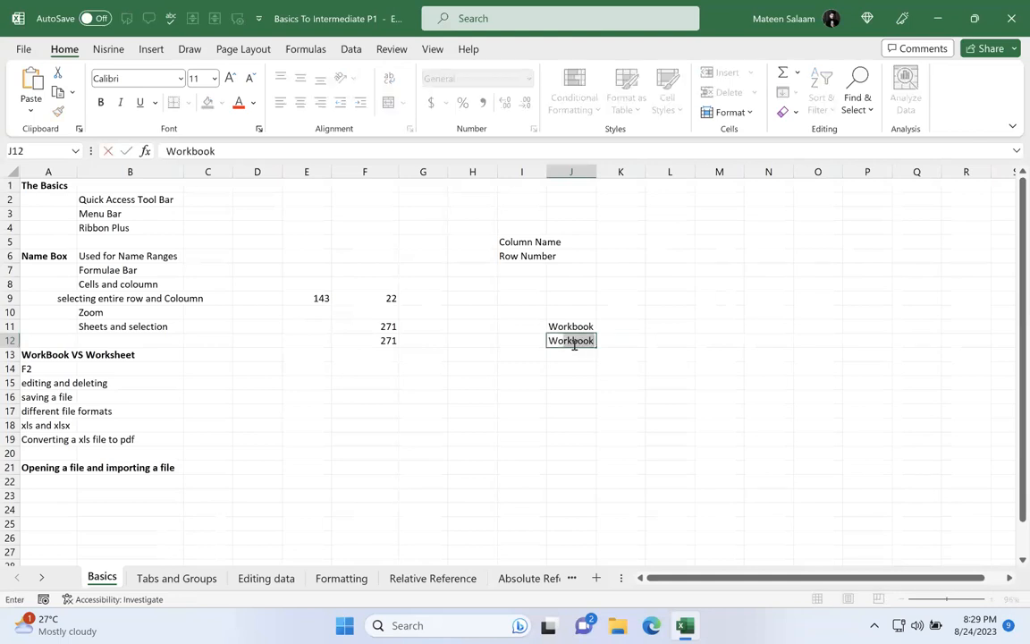
{"action": "type", "text": "ksheet"}
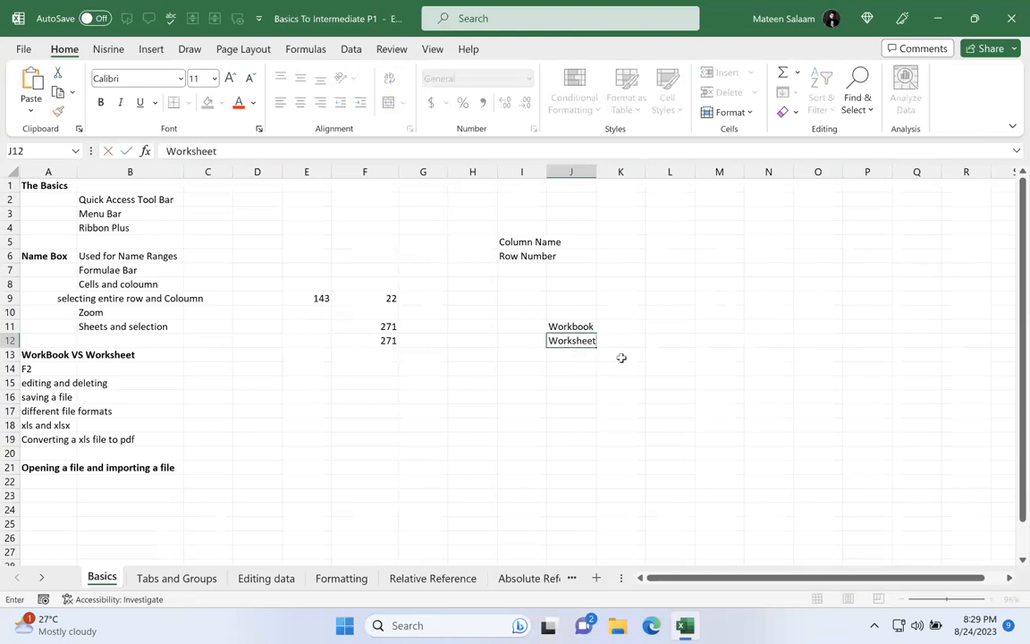
{"action": "scroll", "coordinate": [621, 357], "scroll_direction": "up", "scroll_amount": 7}
{"action": "left_click", "coordinate": [757, 352]}
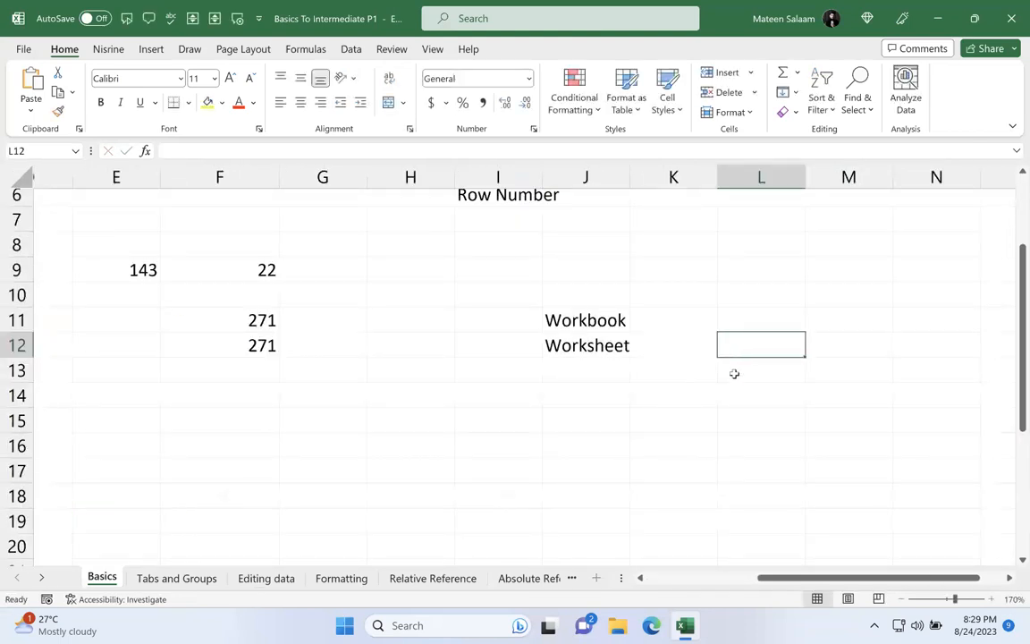
Step: Examine the Workbook entry in J11 up close, view the Tabs and Groups, Editing data and Formatting sheets, and return to Basics
{"action": "scroll", "coordinate": [861, 541], "scroll_direction": "up", "scroll_amount": 2}
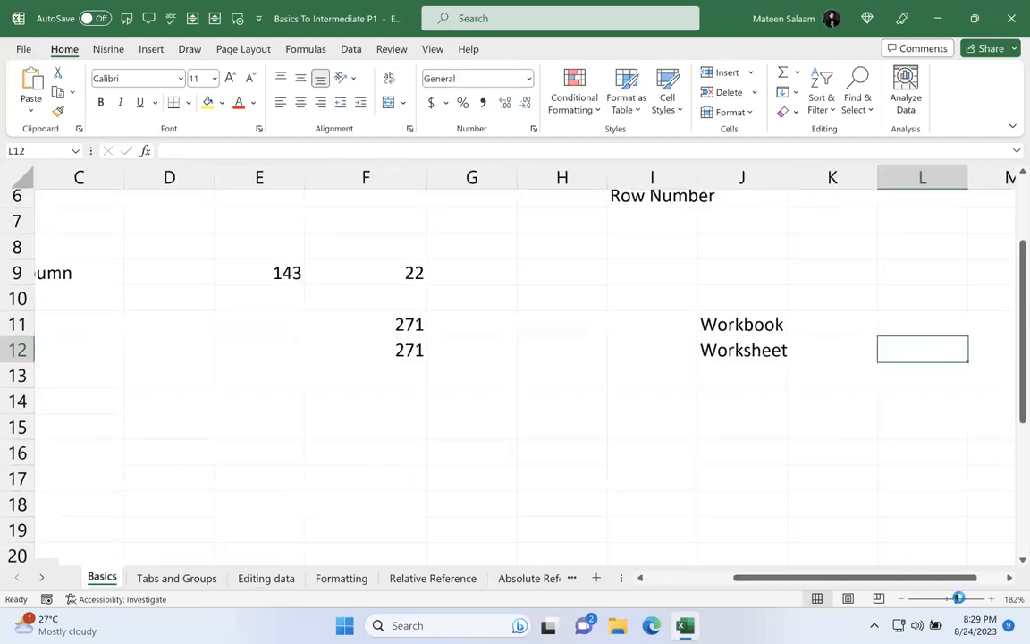
{"action": "scroll", "coordinate": [831, 410], "scroll_direction": "up", "scroll_amount": 1}
{"action": "left_click", "coordinate": [831, 410]}
{"action": "left_click", "coordinate": [704, 323]}
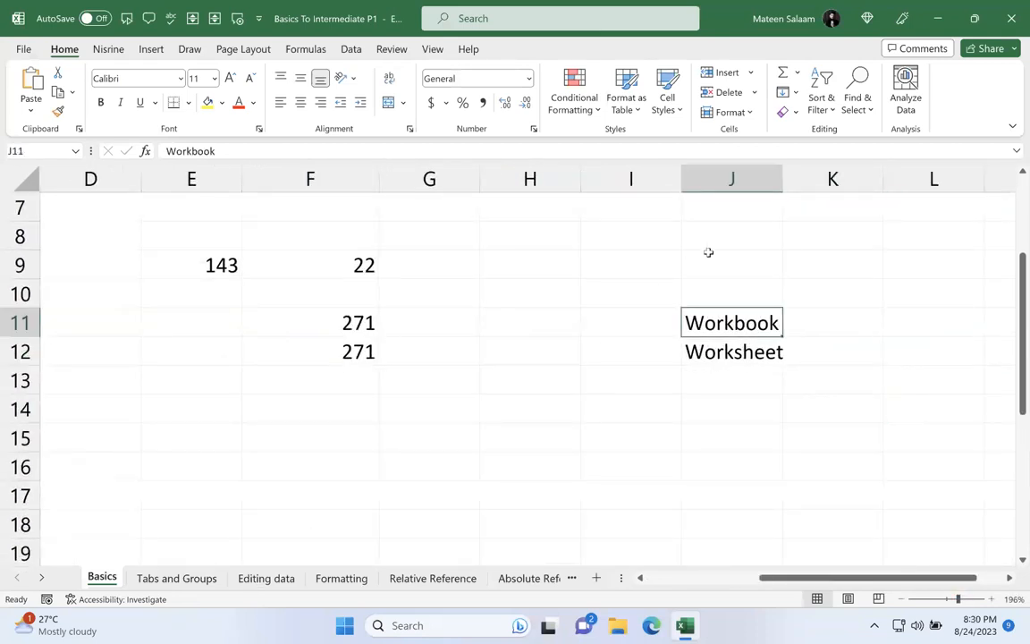
{"action": "left_click", "coordinate": [211, 586]}
{"action": "left_click", "coordinate": [259, 584]}
{"action": "left_click", "coordinate": [361, 585]}
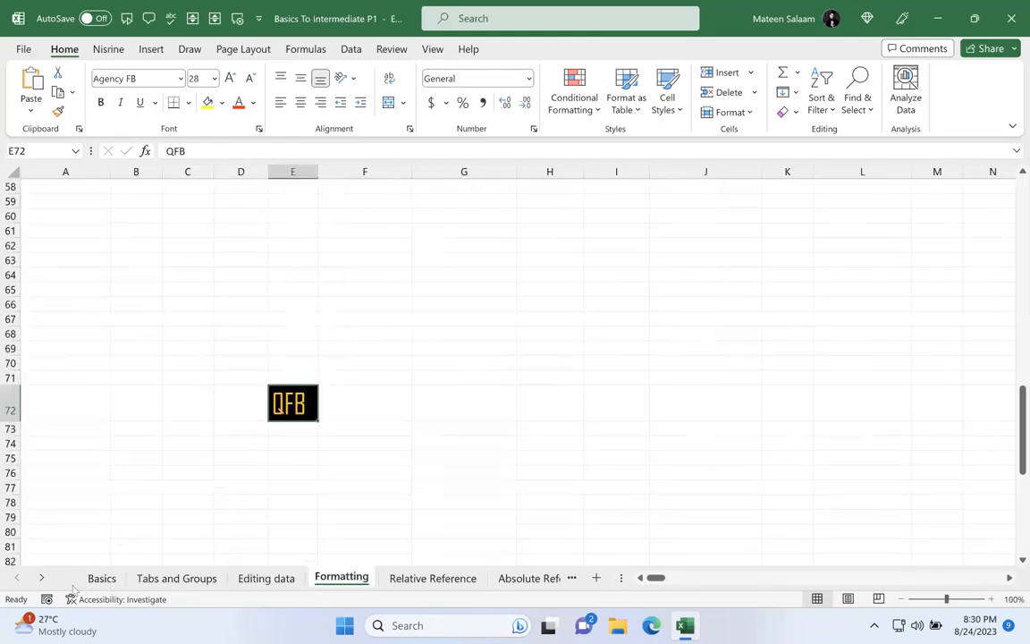
{"action": "left_click", "coordinate": [101, 581]}
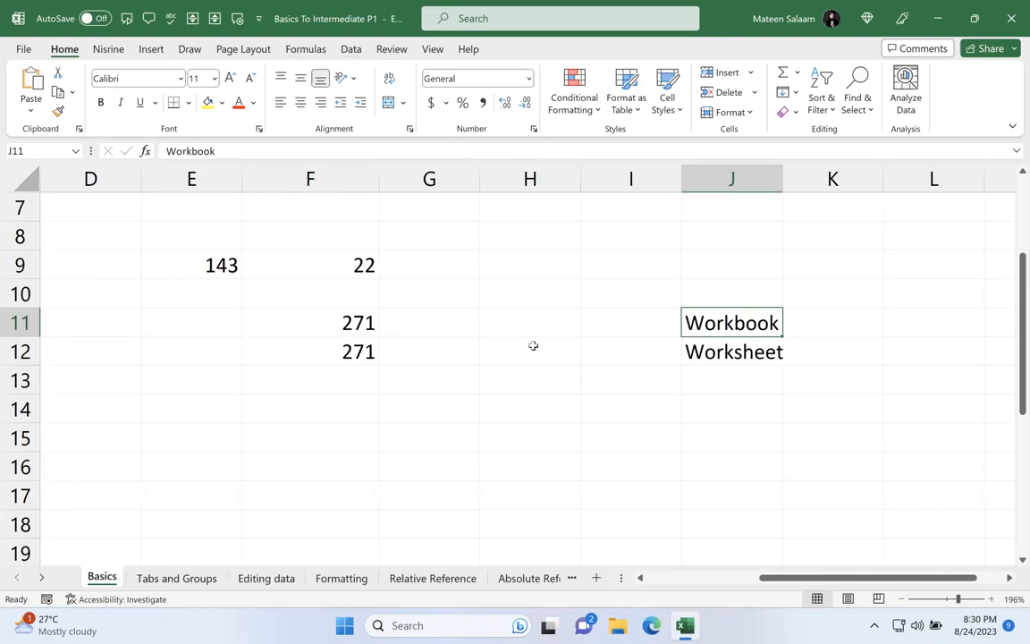
Step: Switch to Chrome to look over the ledger book images, then return to the Basics sheet in Excel
{"action": "key", "text": "ctrl+Left"}
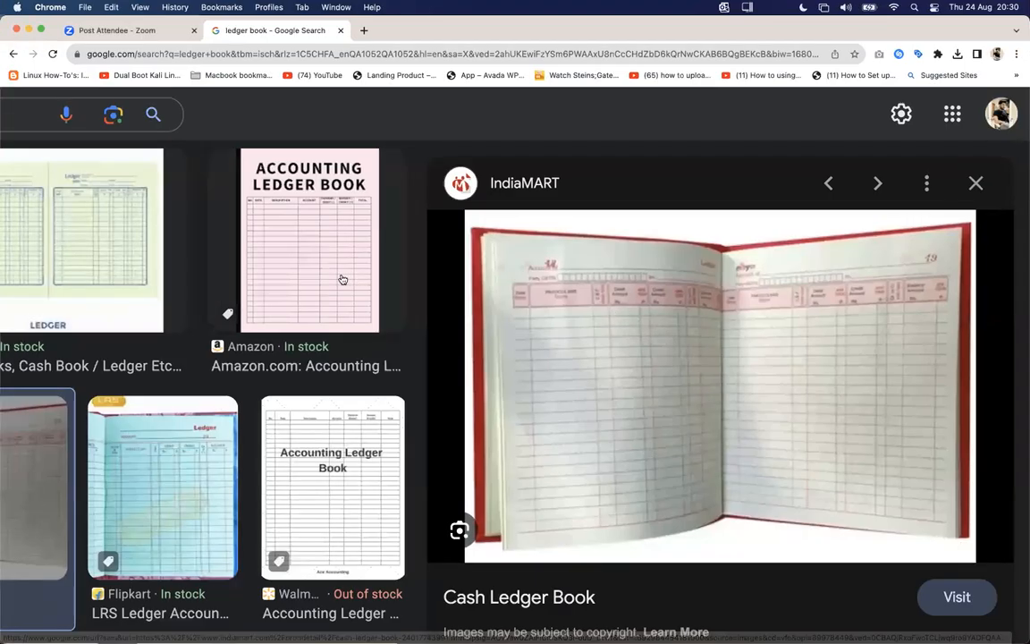
{"action": "scroll", "coordinate": [341, 279], "scroll_direction": "down", "scroll_amount": 5}
{"action": "key", "text": "ctrl+Right"}
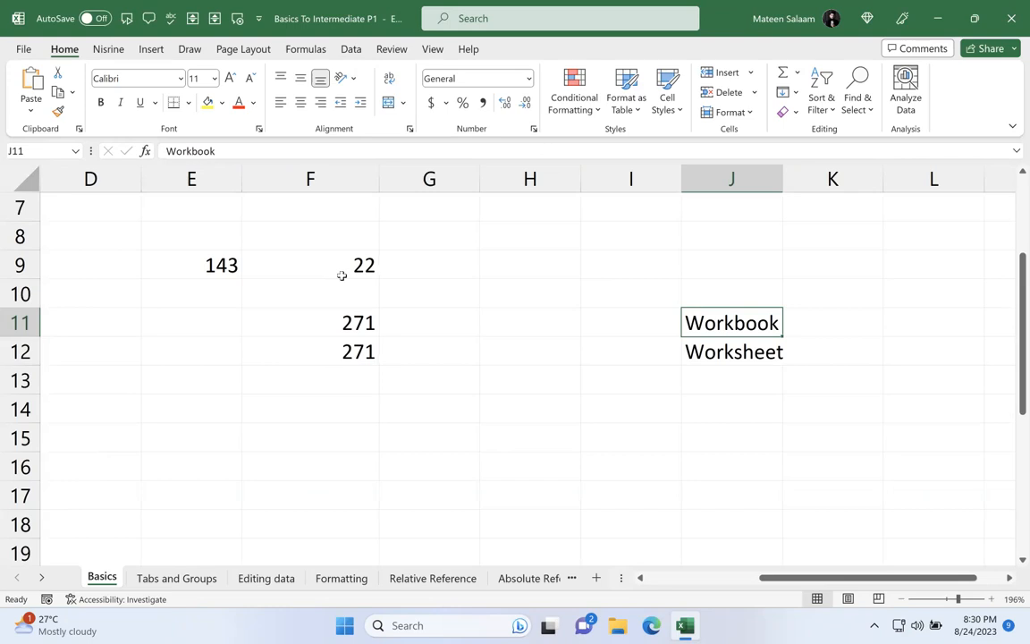
Step: Show the signed-in account's details, then close them and select cell G12
{"action": "left_click", "coordinate": [787, 22]}
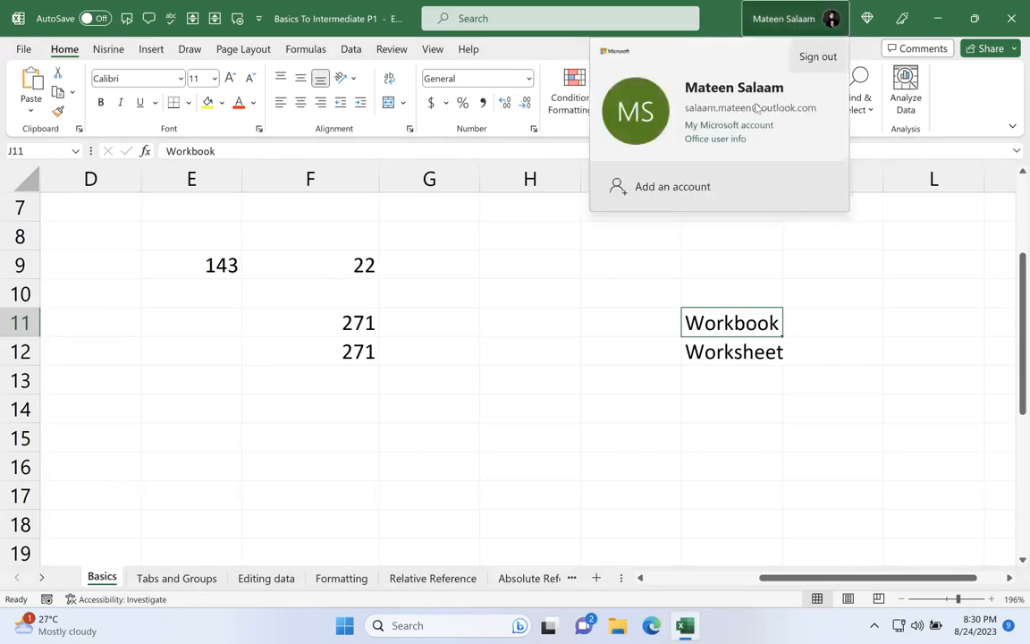
{"action": "left_click", "coordinate": [450, 364]}
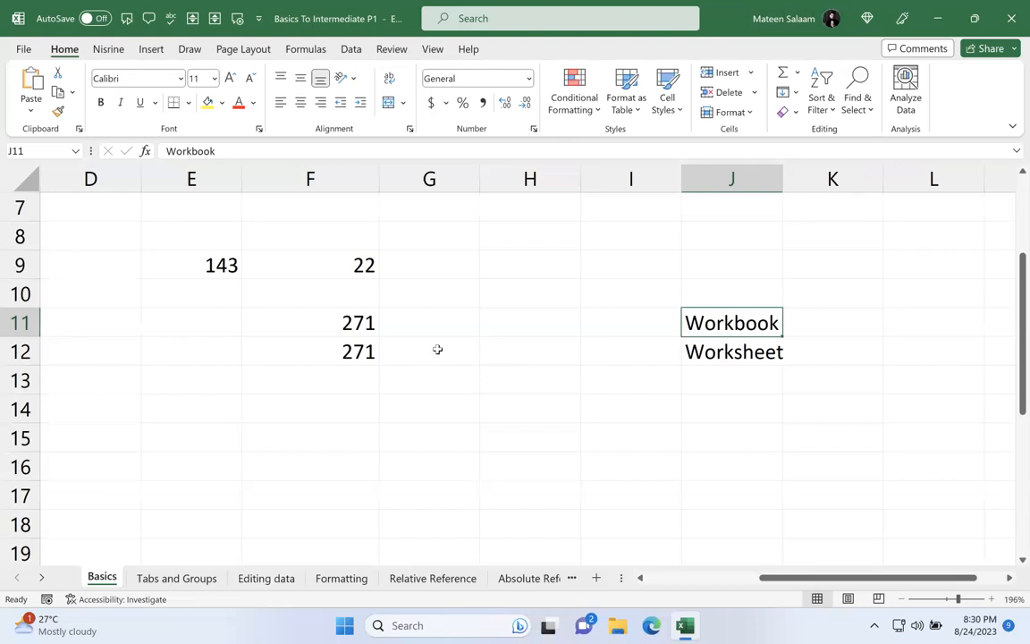
{"action": "left_click", "coordinate": [437, 349]}
Step: Select the Quick Access Tool Bar entry in B2, view the Nisrine, Insert and Formulas command sets, and return to the Home commands
{"action": "scroll", "coordinate": [437, 349], "scroll_direction": "down", "scroll_amount": 7}
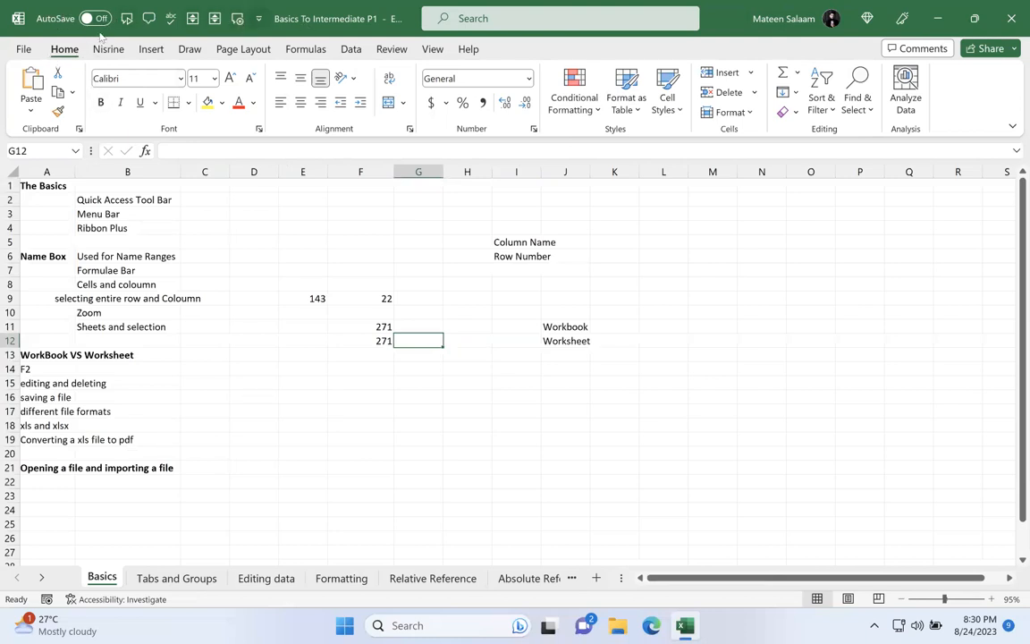
{"action": "left_click", "coordinate": [153, 199]}
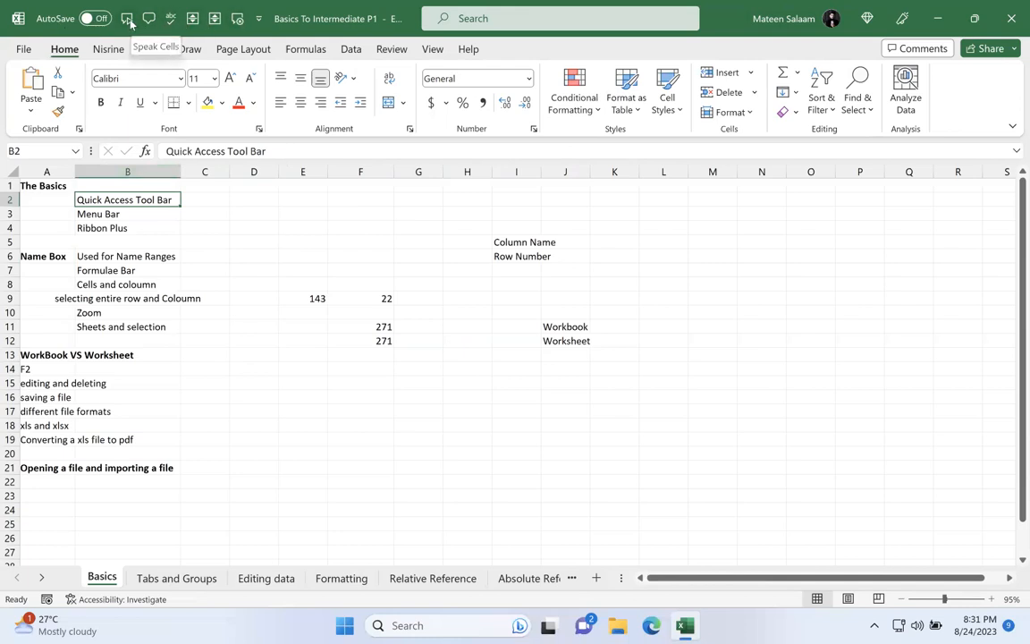
{"action": "left_click", "coordinate": [104, 49]}
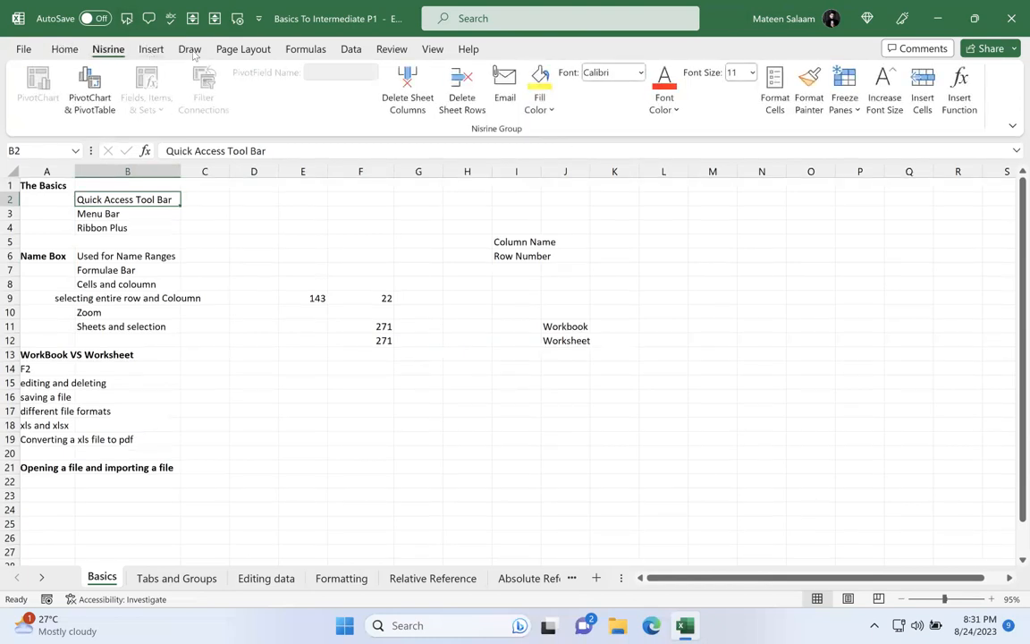
{"action": "left_click", "coordinate": [147, 49]}
{"action": "left_click", "coordinate": [304, 50]}
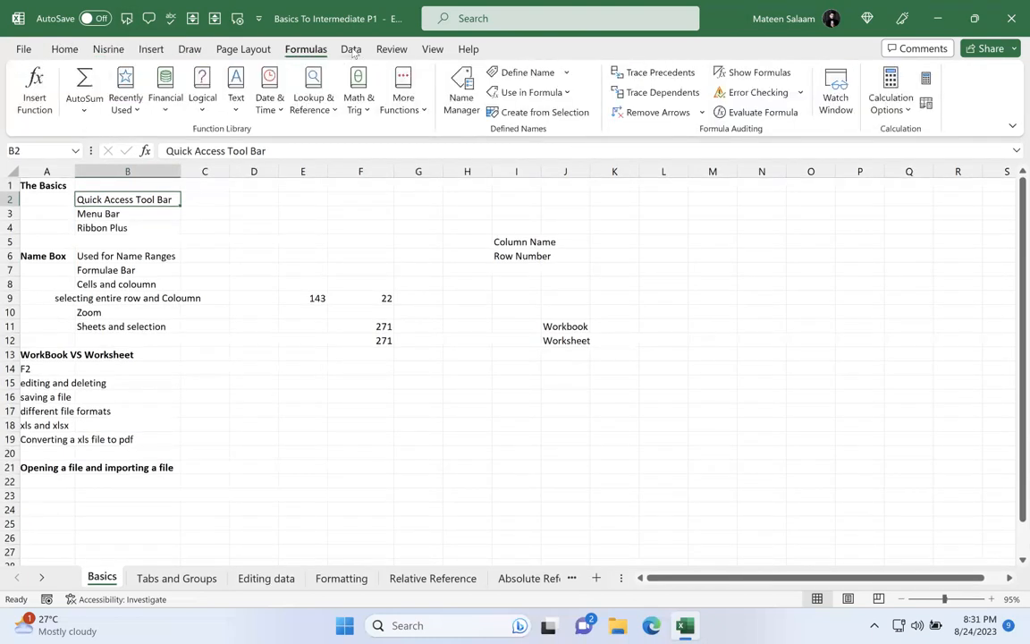
{"action": "left_click", "coordinate": [61, 45]}
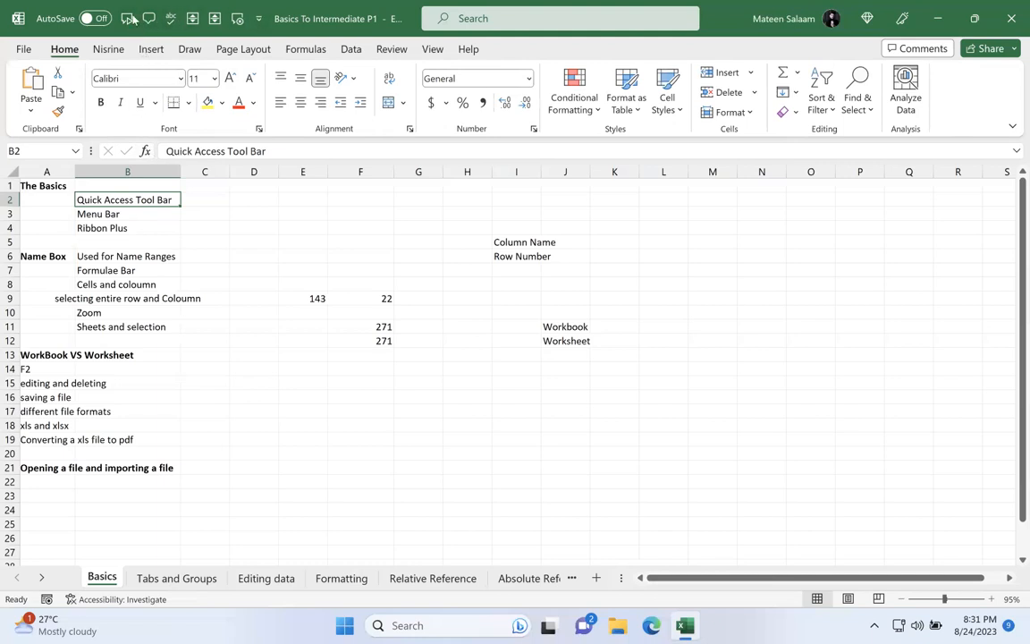
Step: Remove every command from the Quick Access Toolbar, from Stop Speaking back to Turn AutoSave On/Off, and apply the change
{"action": "left_click", "coordinate": [260, 19]}
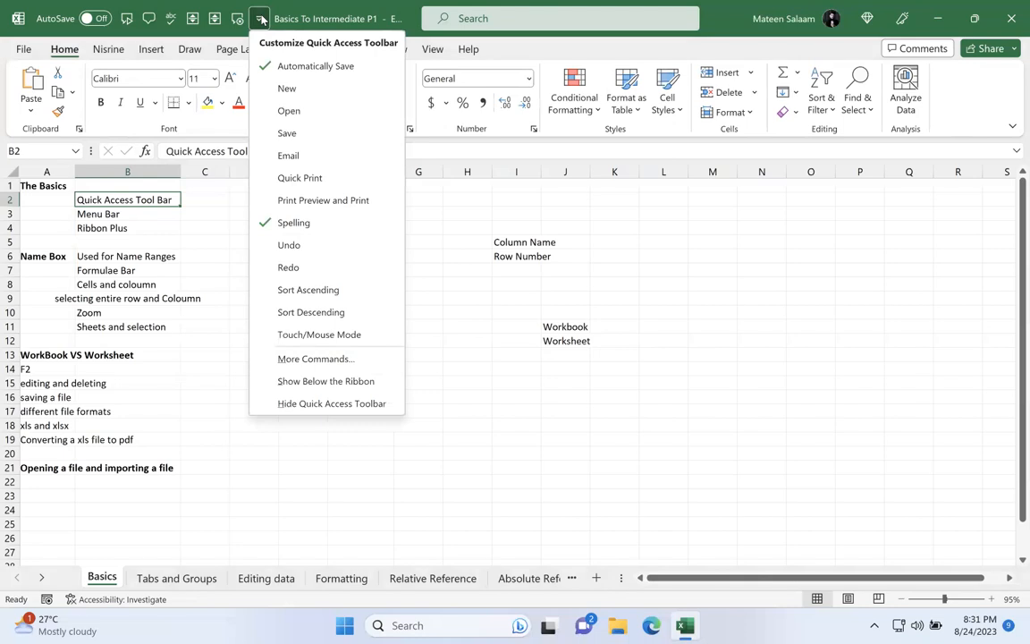
{"action": "left_click", "coordinate": [332, 363]}
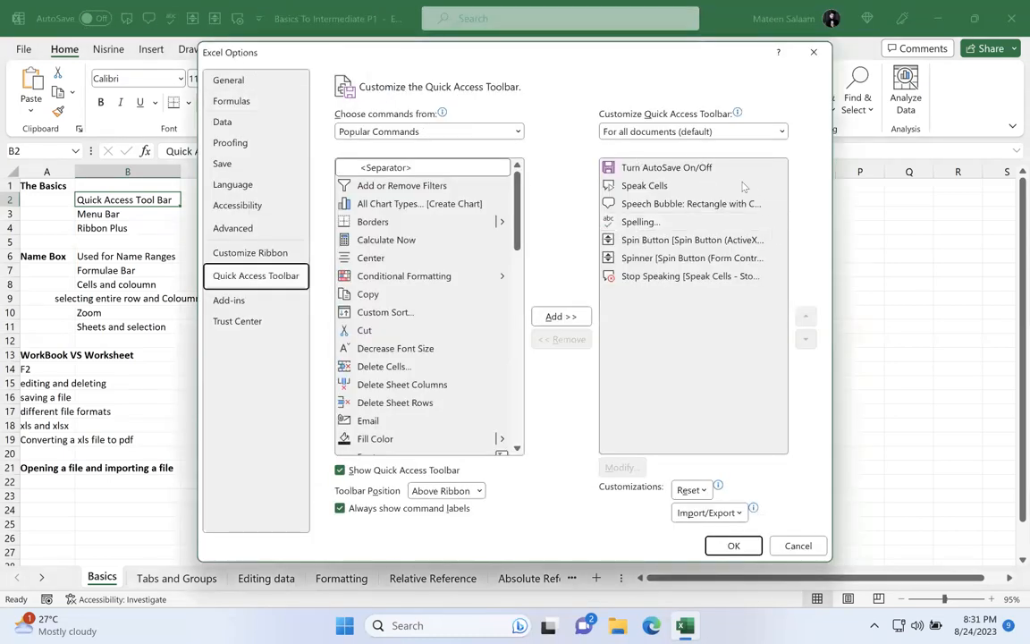
{"action": "left_click", "coordinate": [706, 278]}
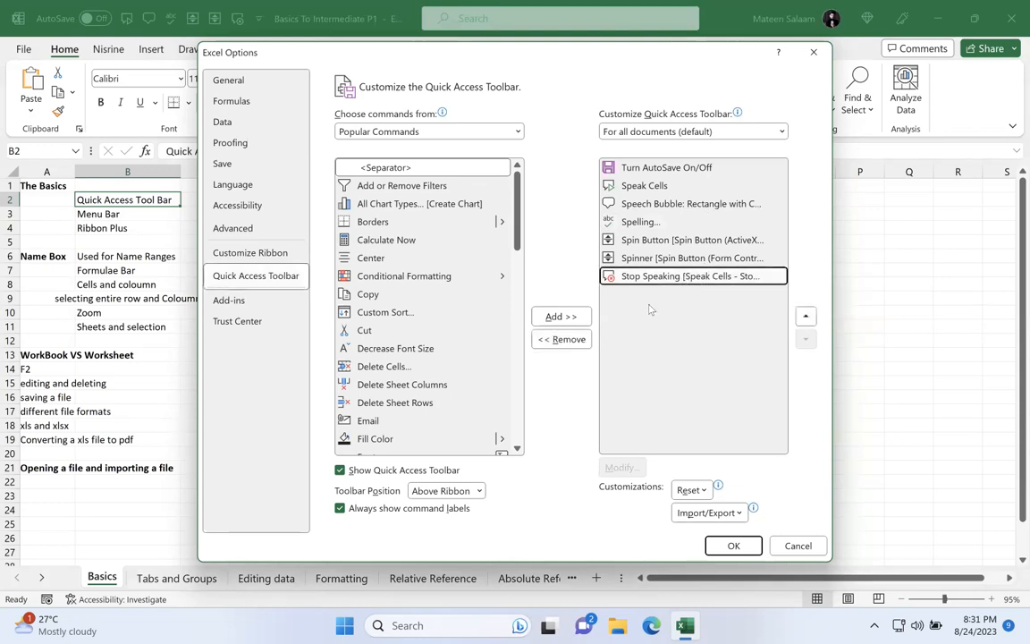
{"action": "left_click", "coordinate": [569, 344]}
{"action": "left_click", "coordinate": [568, 343]}
{"action": "left_click", "coordinate": [569, 343]}
{"action": "left_click", "coordinate": [570, 344]}
{"action": "left_click", "coordinate": [571, 343]}
{"action": "left_click", "coordinate": [570, 344]}
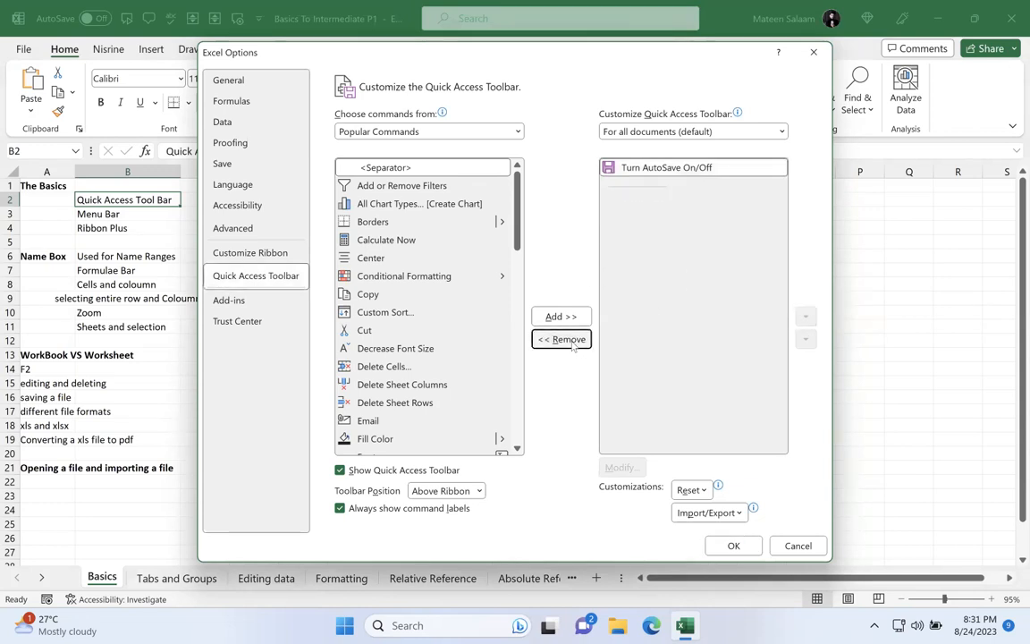
{"action": "left_click", "coordinate": [562, 340]}
{"action": "left_click", "coordinate": [733, 546]}
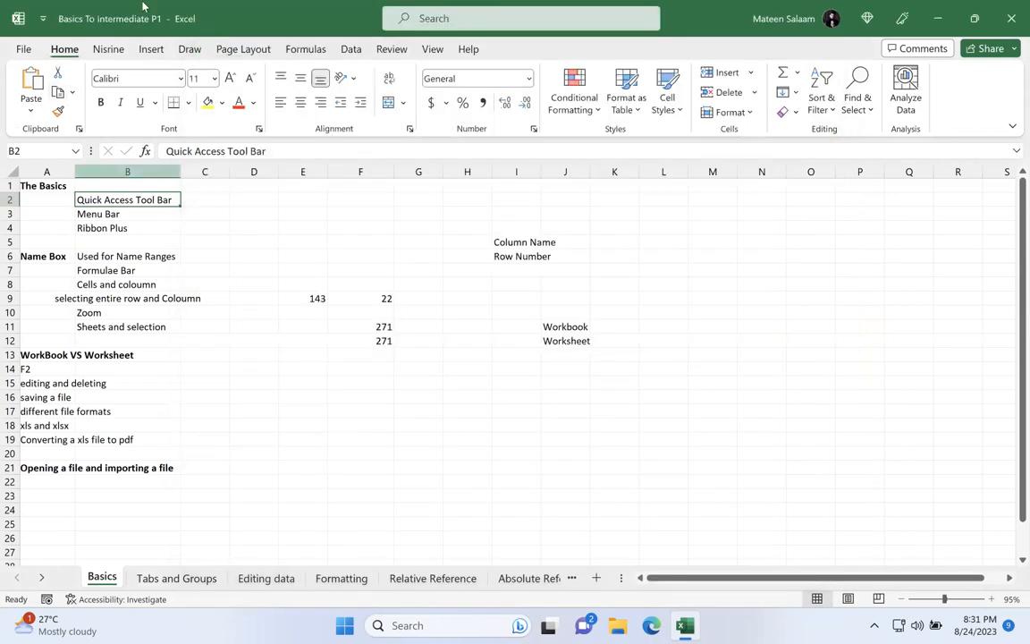
Step: Add Automatically Save, New, Open and Save to the Quick Access Toolbar
{"action": "left_click", "coordinate": [43, 19]}
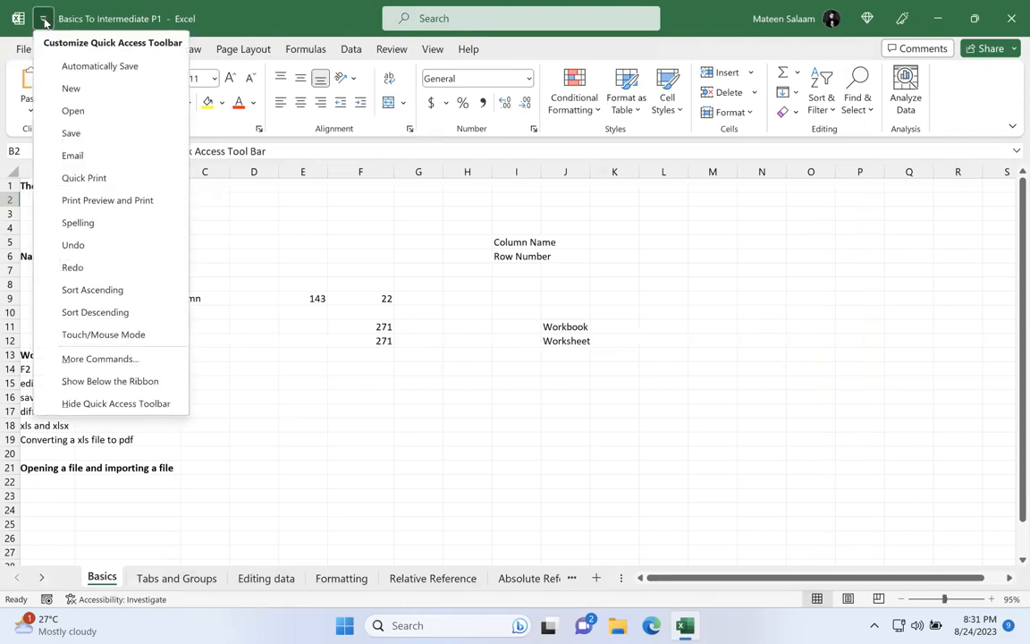
{"action": "left_click", "coordinate": [73, 64]}
{"action": "left_click", "coordinate": [127, 18]}
{"action": "left_click", "coordinate": [150, 80]}
{"action": "left_click", "coordinate": [149, 18]}
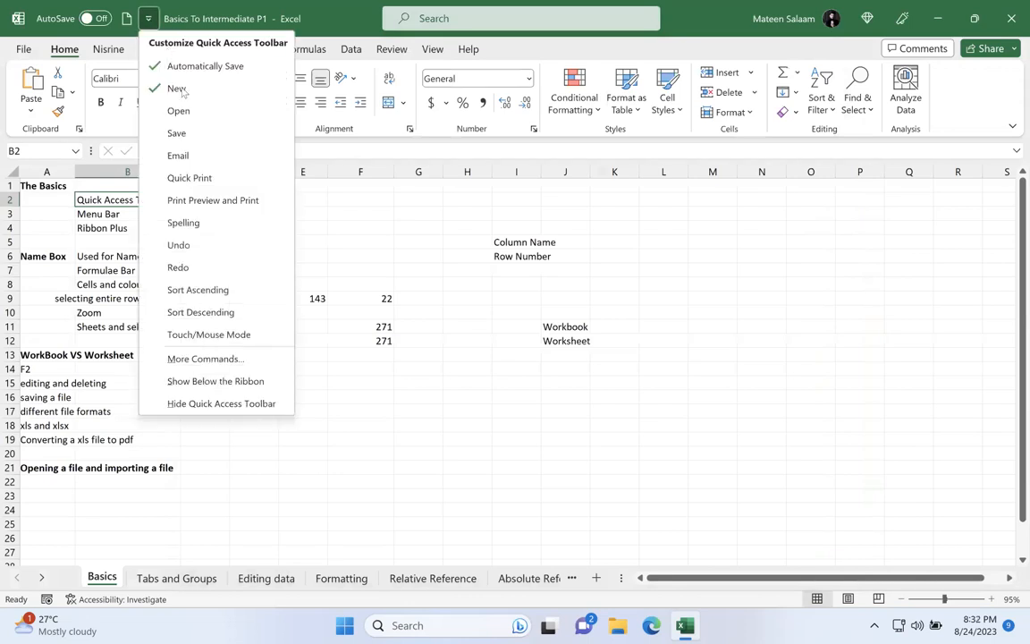
{"action": "left_click", "coordinate": [198, 109]}
{"action": "left_click", "coordinate": [170, 18]}
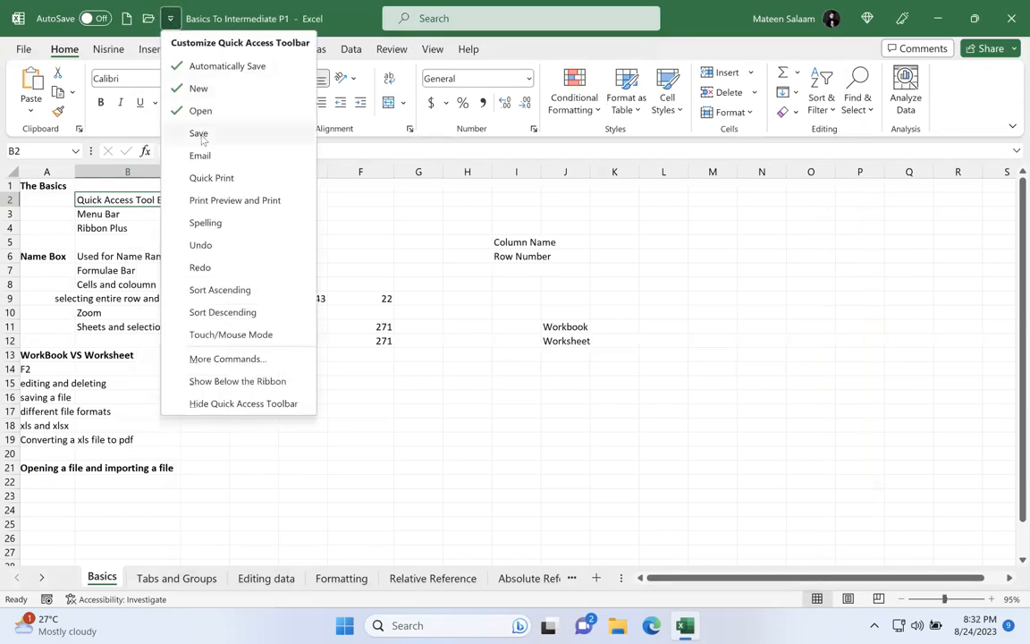
{"action": "left_click", "coordinate": [194, 132]}
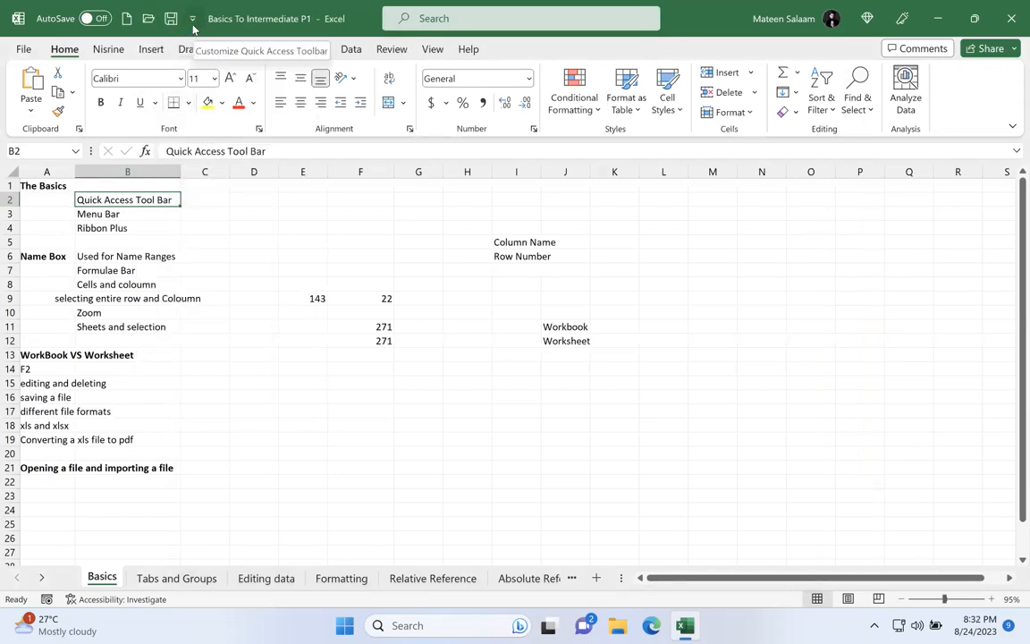
Step: Add the Shapes command from Popular Commands to the Quick Access Toolbar, then show its shape gallery and close it
{"action": "left_click", "coordinate": [193, 20]}
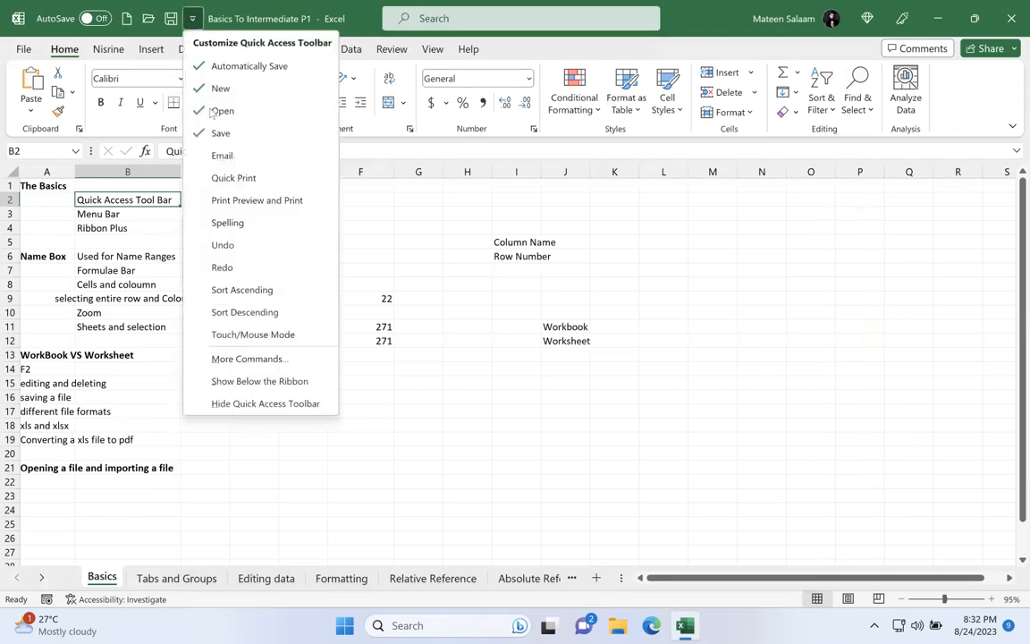
{"action": "left_click", "coordinate": [234, 362]}
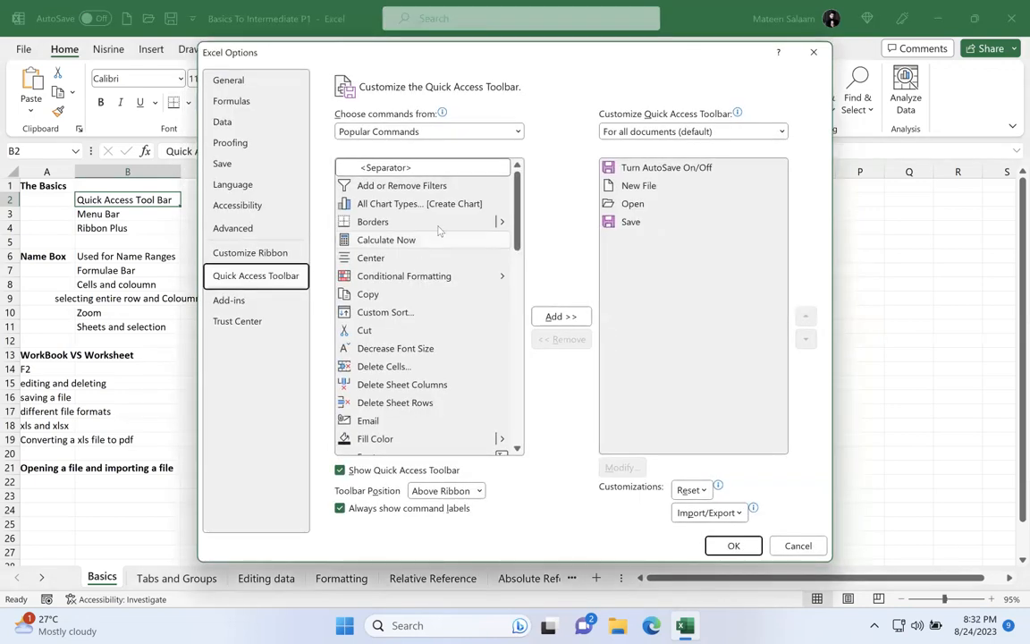
{"action": "scroll", "coordinate": [517, 268], "scroll_direction": "down", "scroll_amount": 1}
{"action": "left_click_drag", "start_coordinate": [516, 268], "coordinate": [566, 502]}
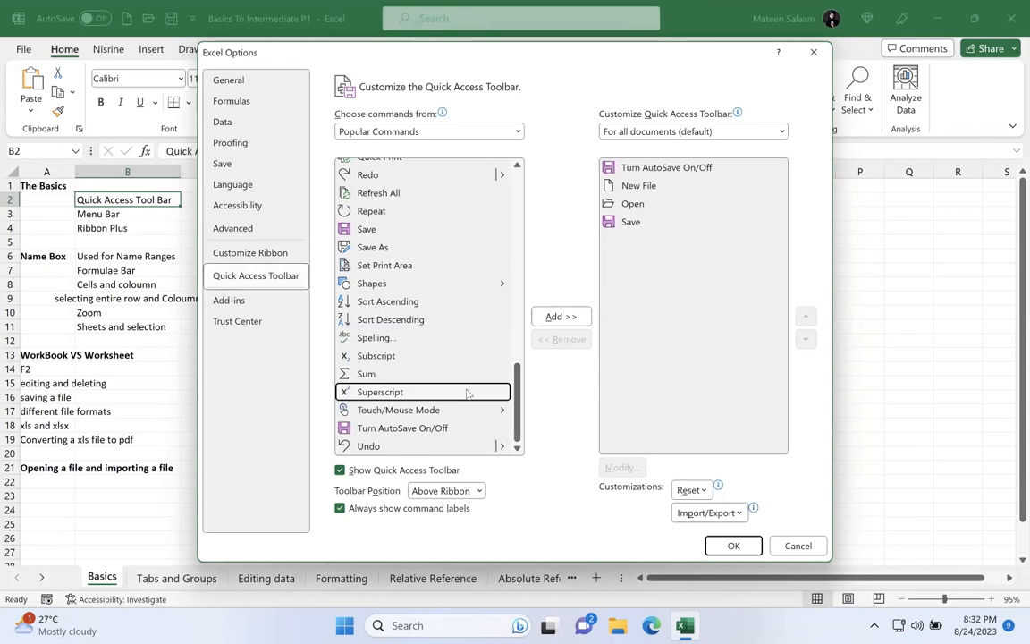
{"action": "left_click", "coordinate": [503, 283]}
{"action": "left_click", "coordinate": [581, 316]}
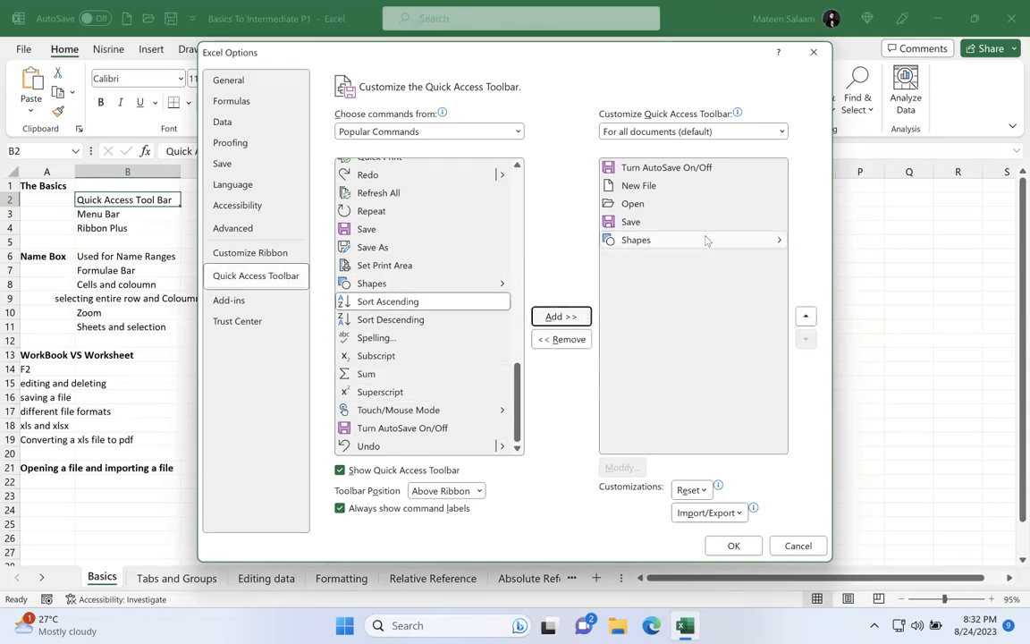
{"action": "left_click", "coordinate": [731, 544]}
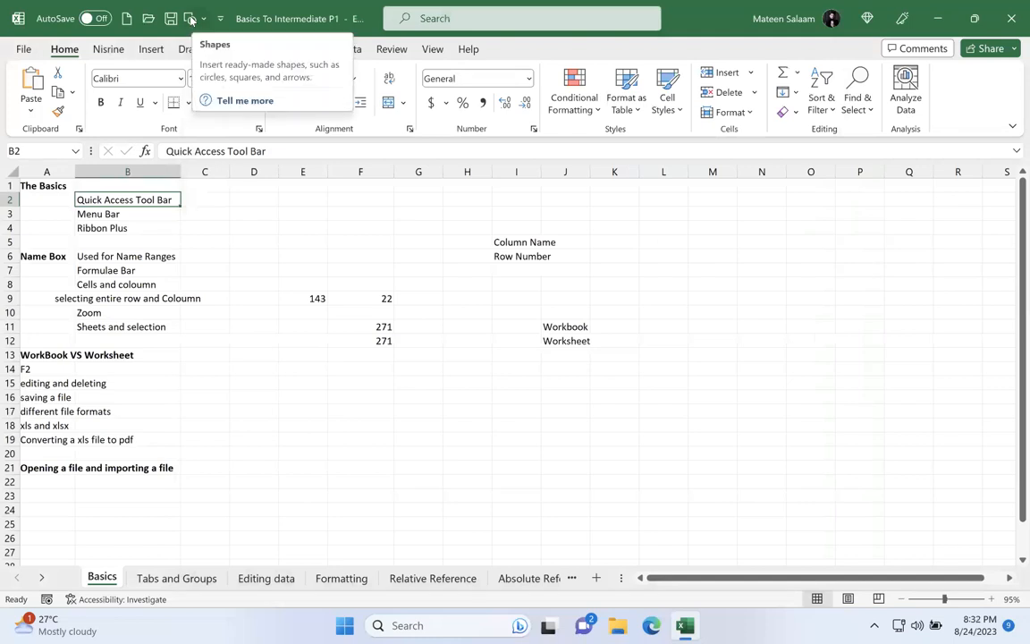
{"action": "left_click", "coordinate": [189, 18]}
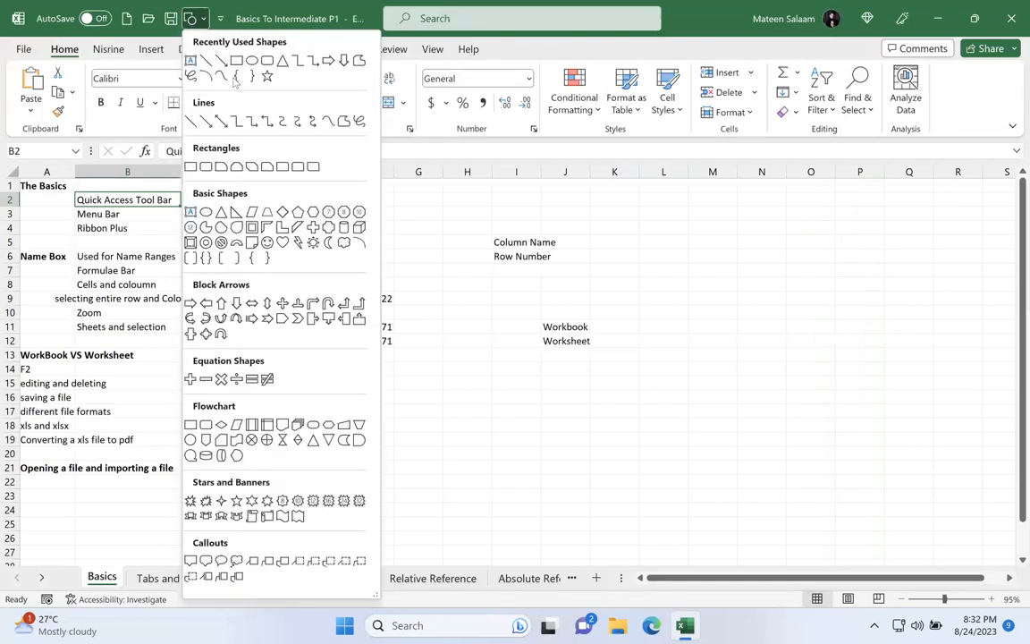
{"action": "left_click", "coordinate": [186, 22]}
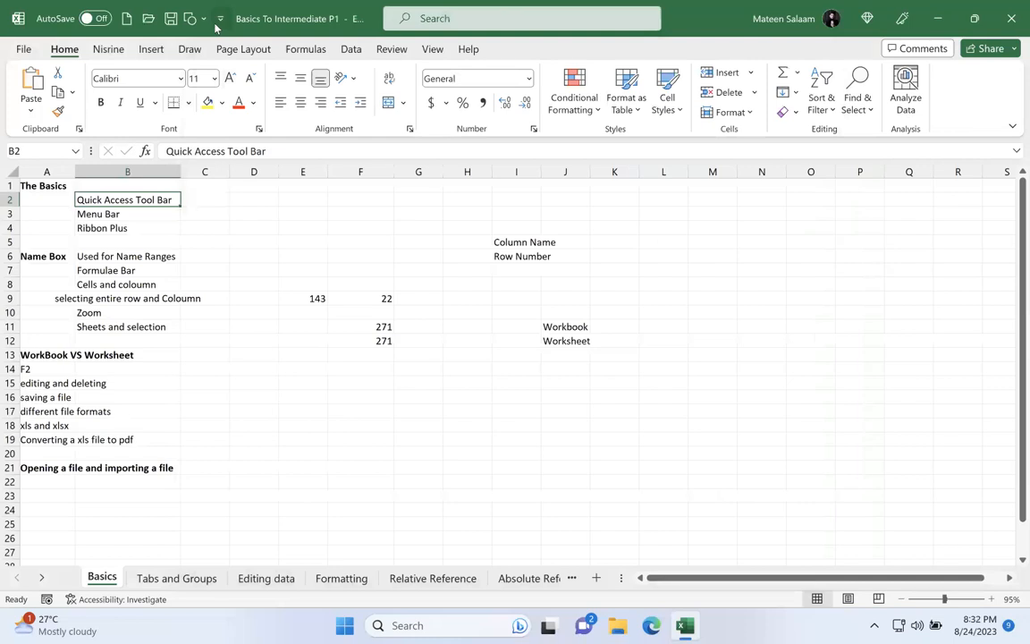
Step: Remove the Shapes command from the Quick Access Toolbar and apply the change
{"action": "left_click", "coordinate": [219, 18]}
{"action": "left_click", "coordinate": [277, 359]}
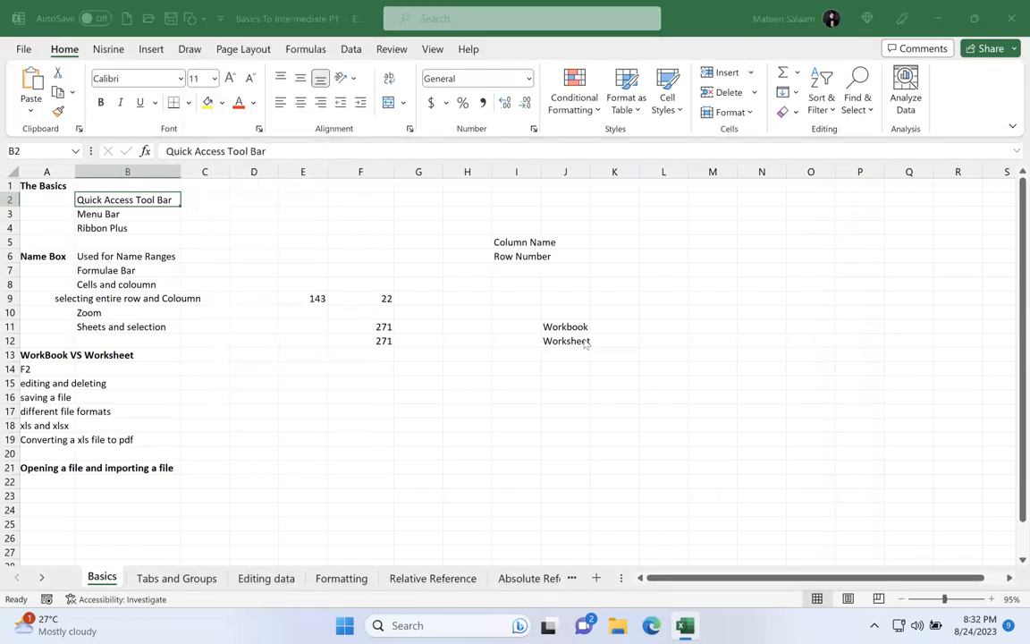
{"action": "left_click", "coordinate": [660, 244]}
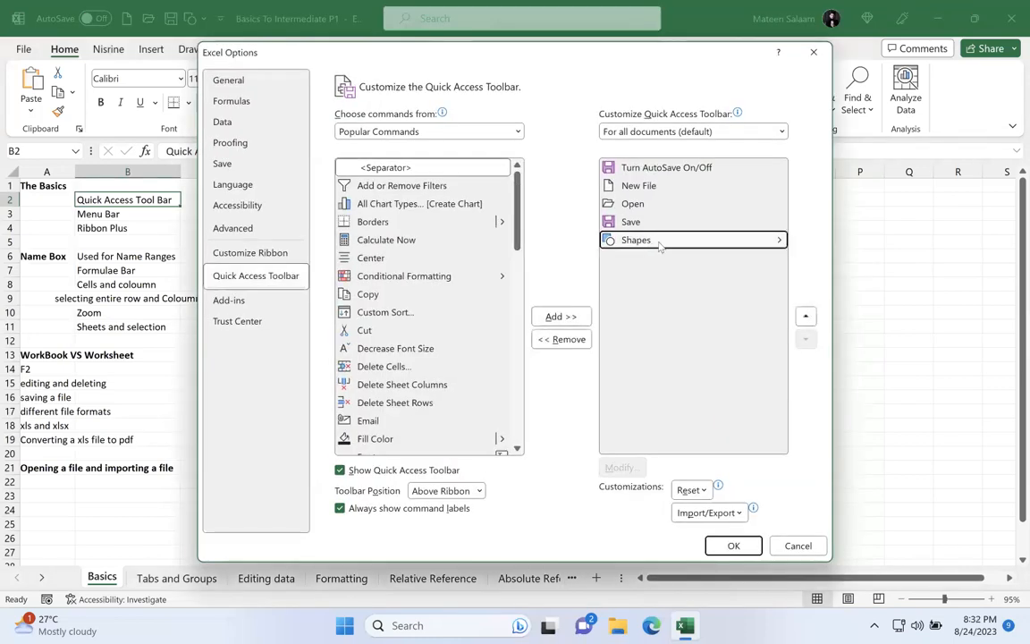
{"action": "left_click", "coordinate": [561, 339]}
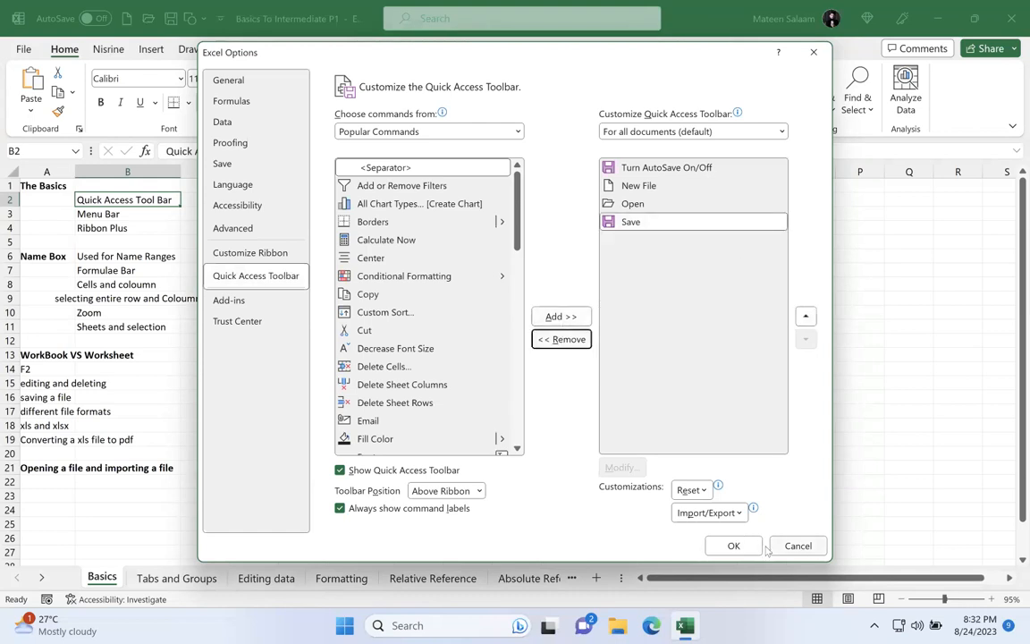
{"action": "left_click", "coordinate": [725, 544]}
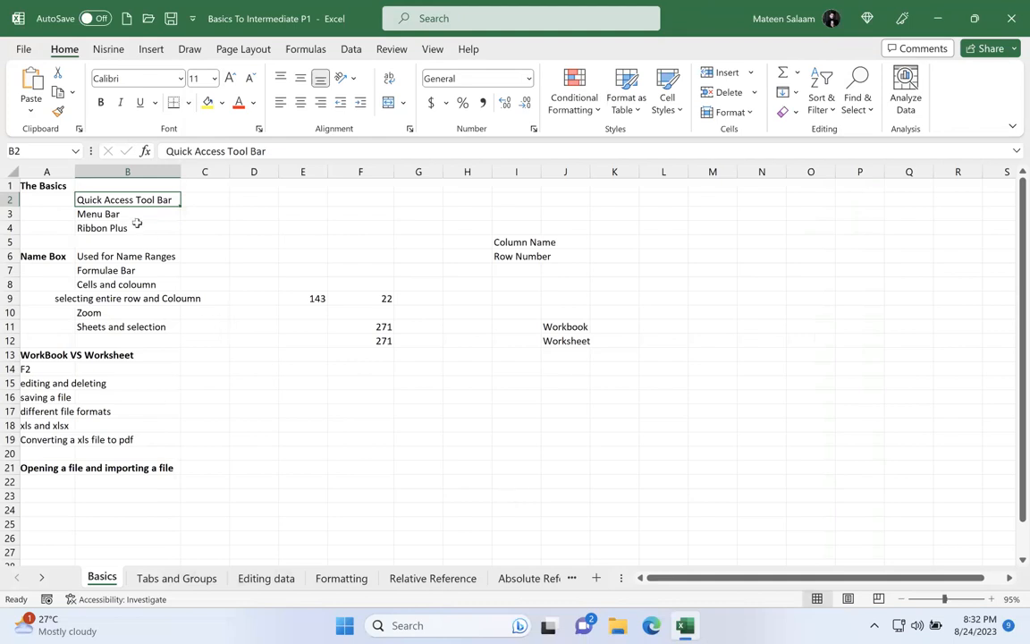
Step: Select the Menu Bar entry in B3, view each command set from Draw through Help, and return to the Home commands
{"action": "left_click", "coordinate": [136, 224]}
{"action": "left_click", "coordinate": [135, 214]}
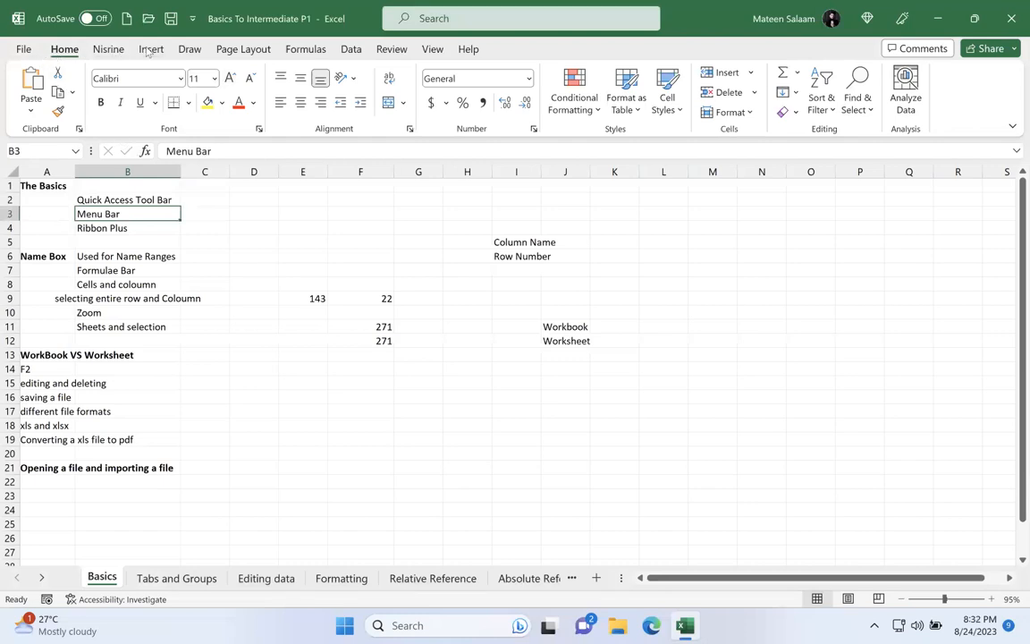
{"action": "left_click", "coordinate": [188, 49]}
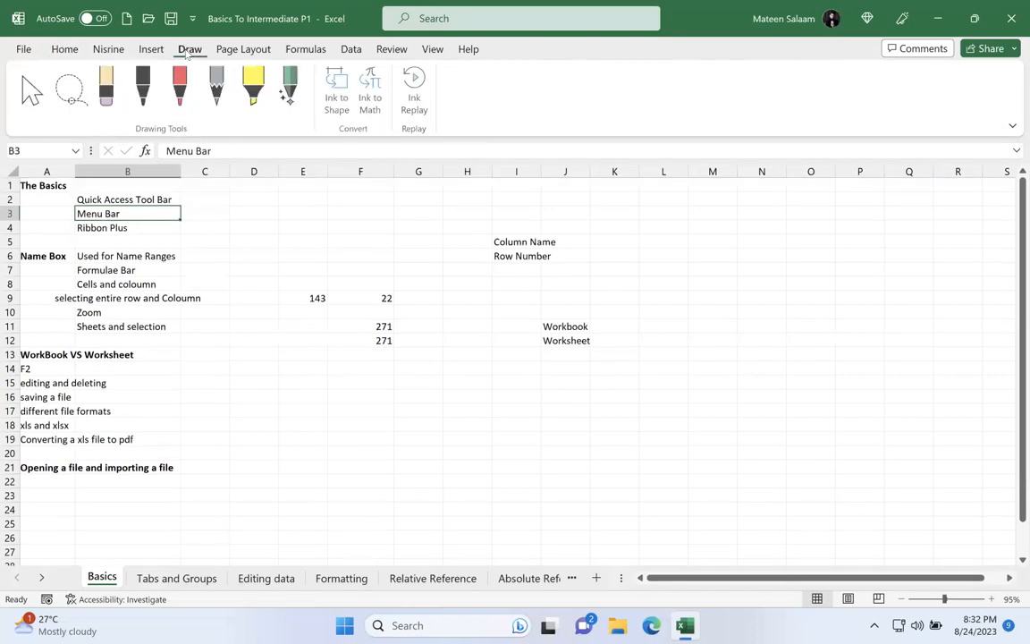
{"action": "left_click", "coordinate": [243, 49]}
{"action": "left_click", "coordinate": [305, 50]}
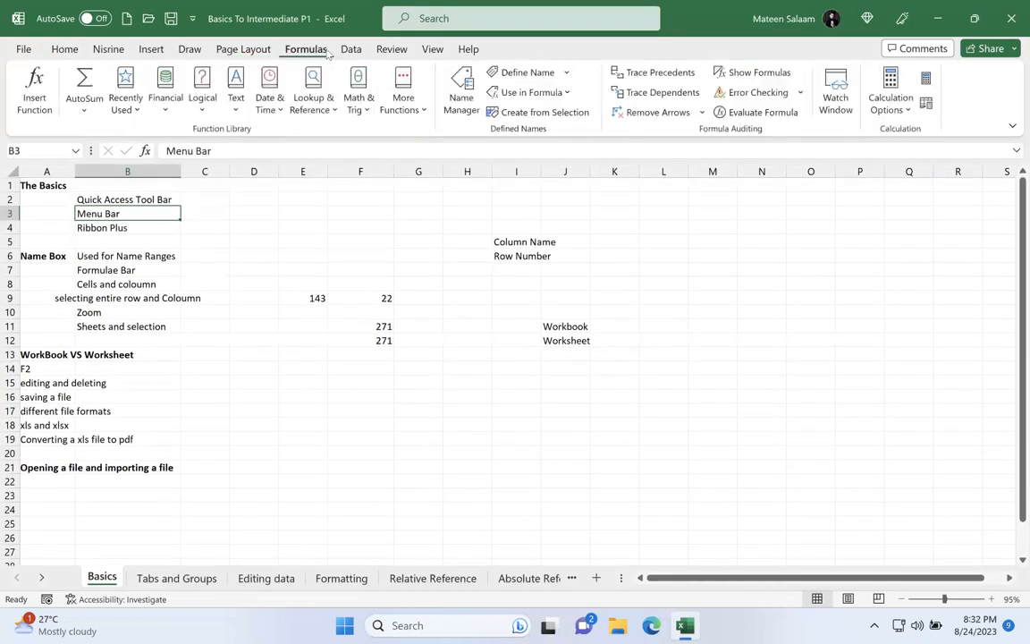
{"action": "left_click", "coordinate": [351, 50]}
{"action": "left_click", "coordinate": [391, 49]}
{"action": "left_click", "coordinate": [431, 50]}
{"action": "left_click", "coordinate": [469, 49]}
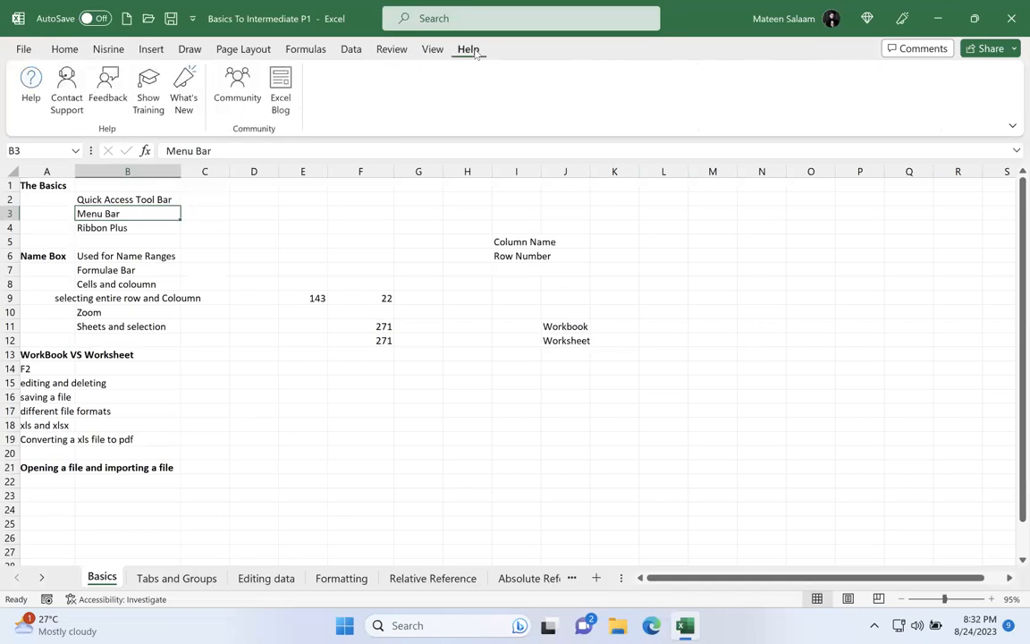
{"action": "left_click", "coordinate": [66, 54]}
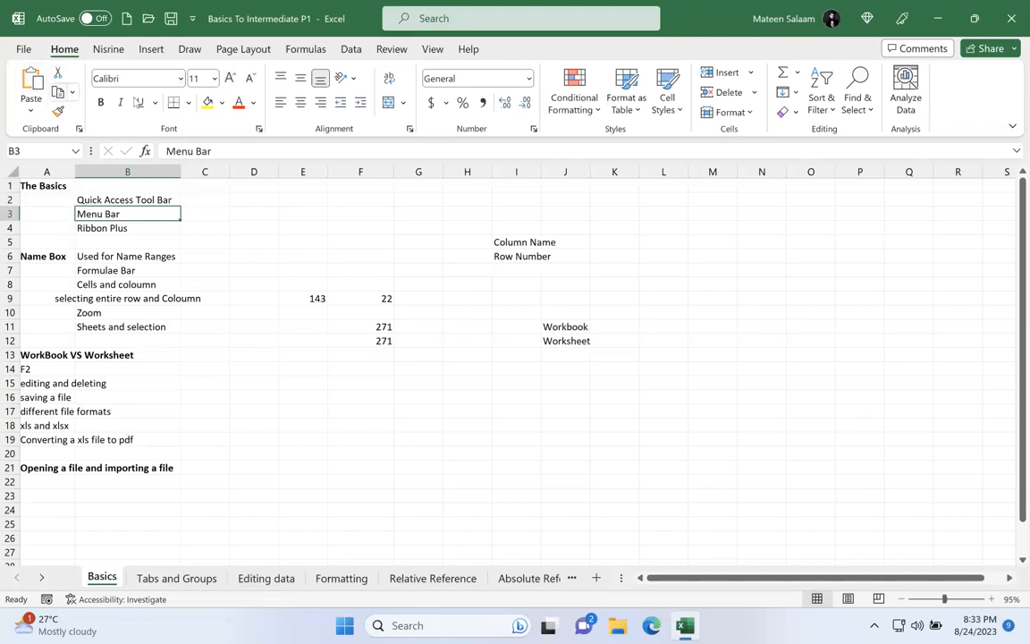
Step: Collapse and expand the ribbon several times, leaving it expanded with the Home commands
{"action": "double_click", "coordinate": [70, 52]}
{"action": "left_click", "coordinate": [66, 52]}
{"action": "double_click", "coordinate": [64, 54]}
{"action": "double_click", "coordinate": [64, 54]}
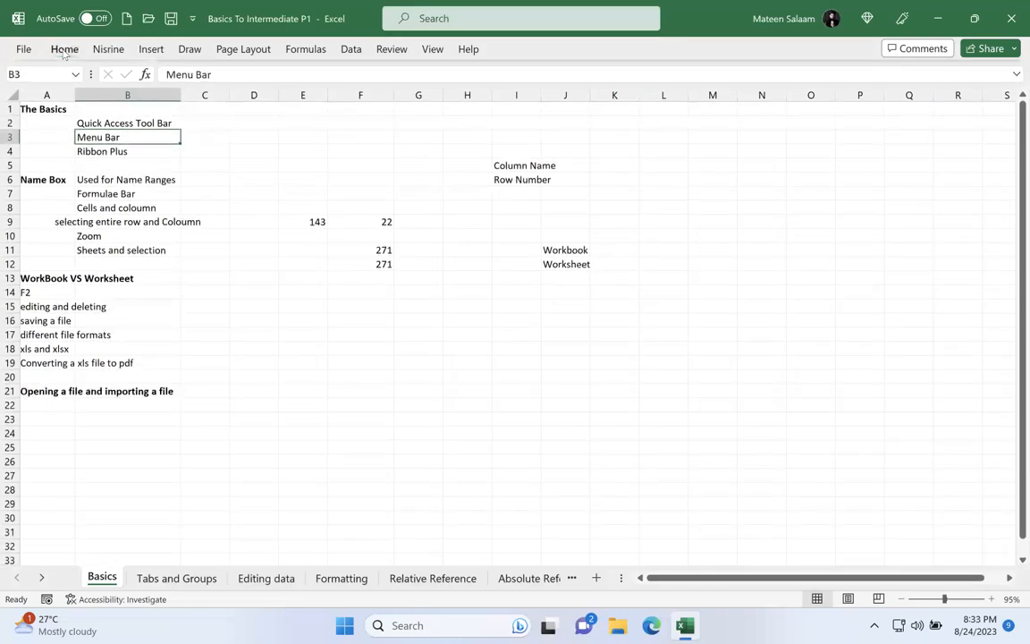
{"action": "left_click", "coordinate": [65, 52]}
{"action": "double_click", "coordinate": [64, 53]}
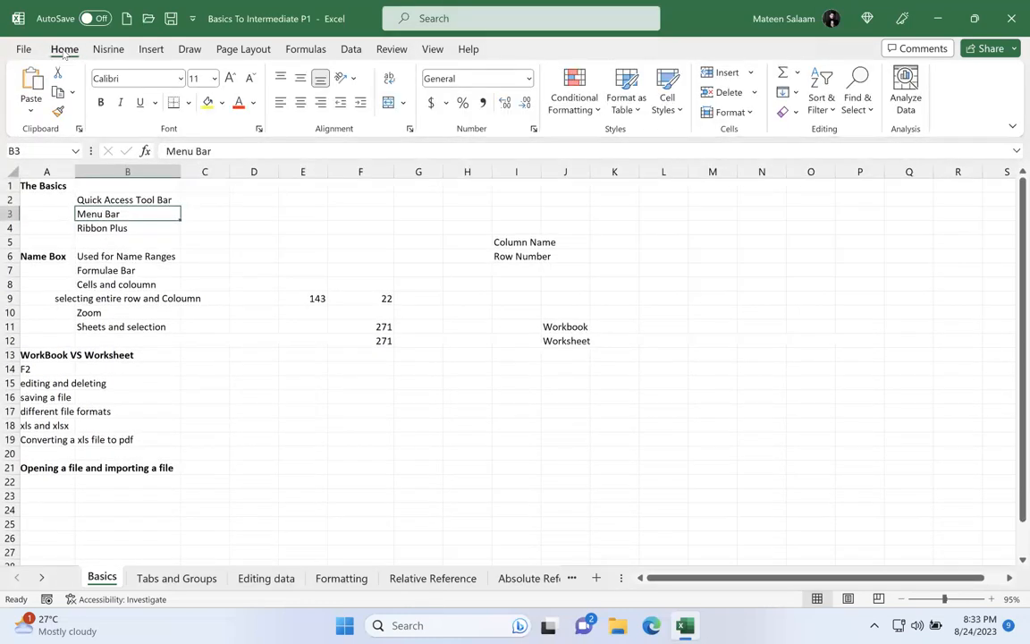
{"action": "double_click", "coordinate": [64, 52]}
{"action": "left_click", "coordinate": [64, 52]}
{"action": "double_click", "coordinate": [64, 52]}
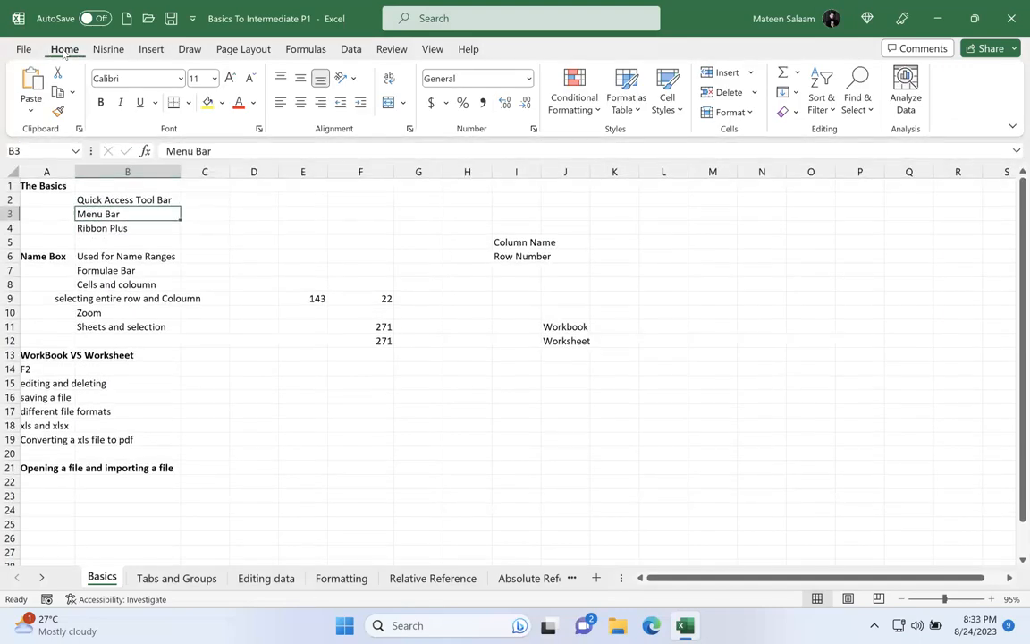
Step: Select the Ribbon Plus entry in B4, then hide and restore the ribbon twice
{"action": "left_click", "coordinate": [121, 228]}
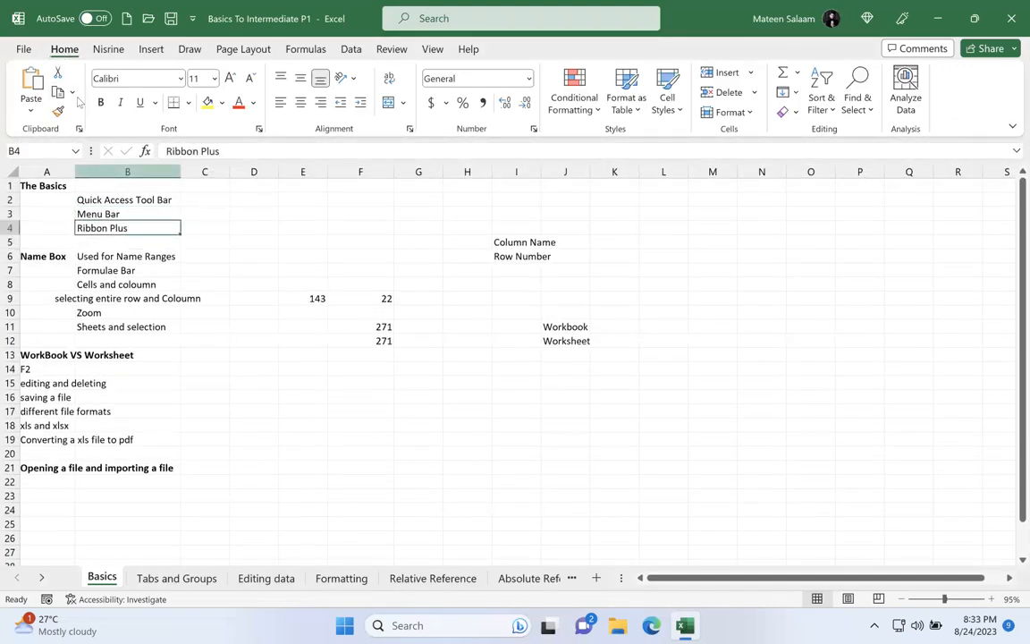
{"action": "double_click", "coordinate": [65, 47]}
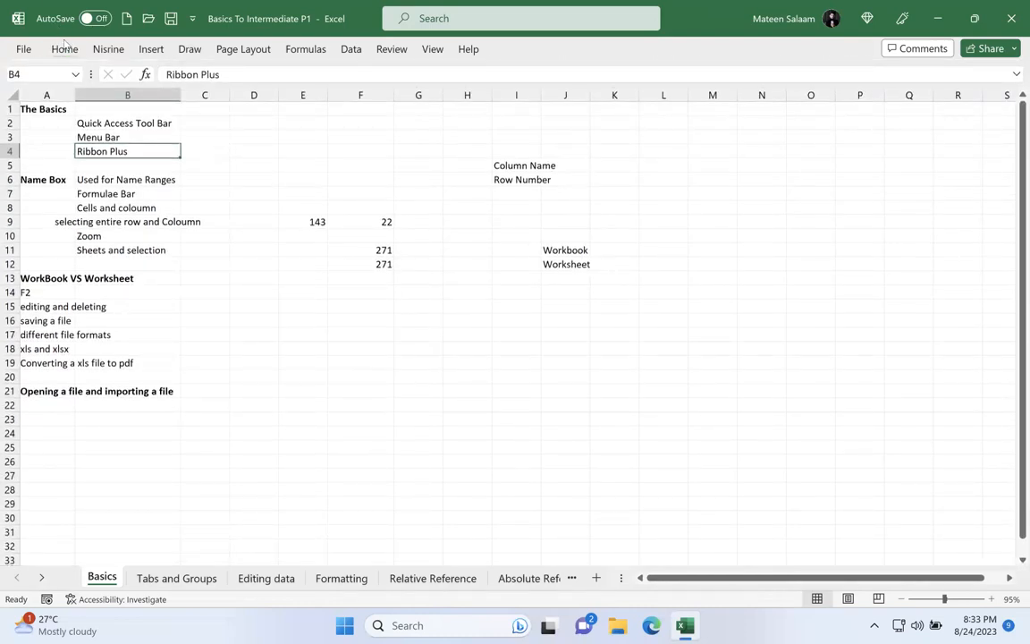
{"action": "double_click", "coordinate": [64, 48]}
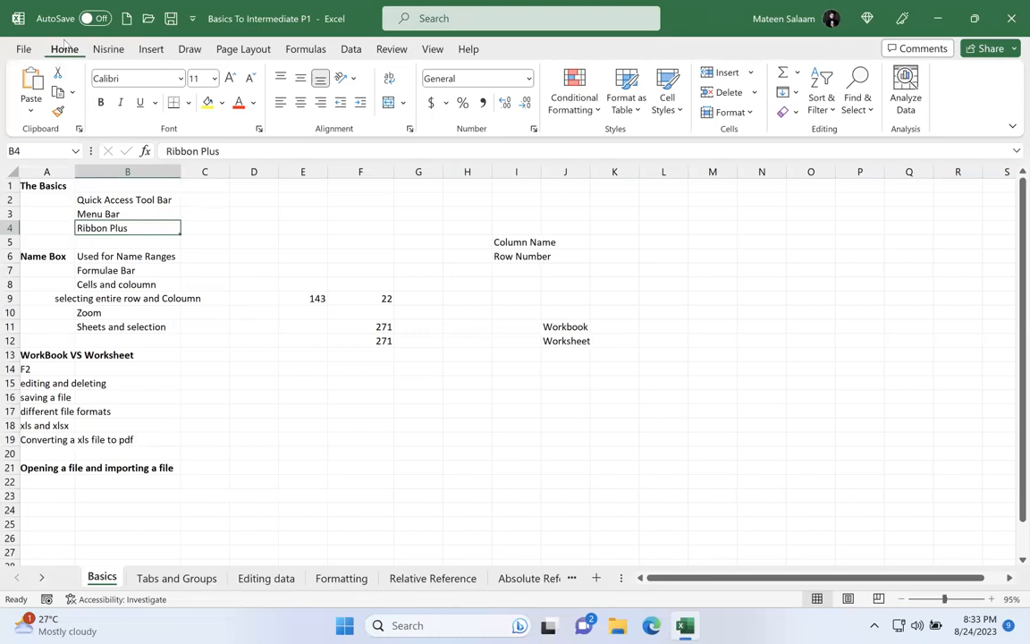
{"action": "double_click", "coordinate": [64, 49]}
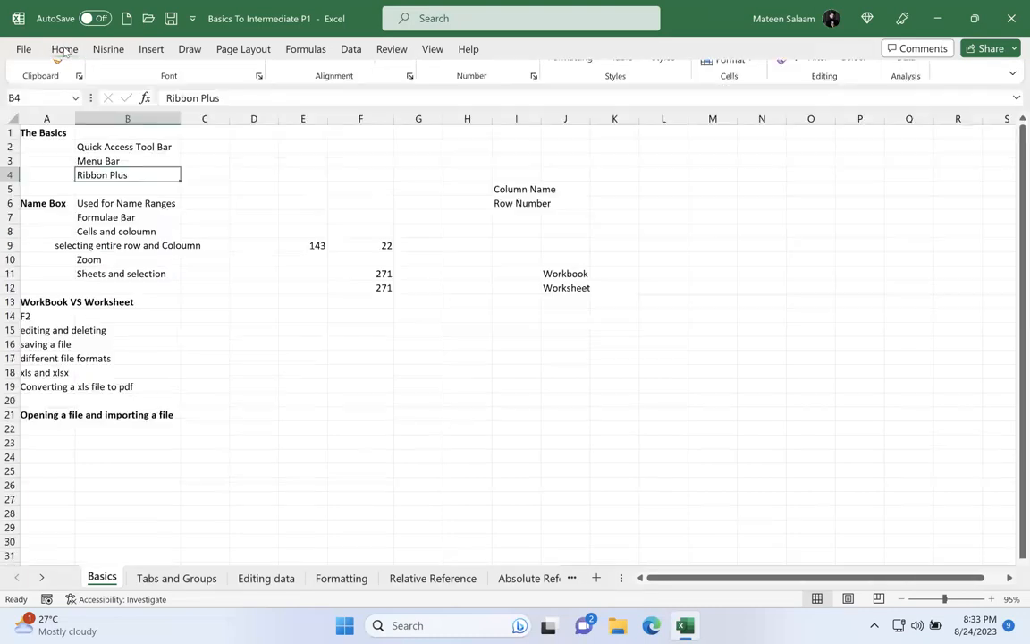
{"action": "double_click", "coordinate": [64, 50]}
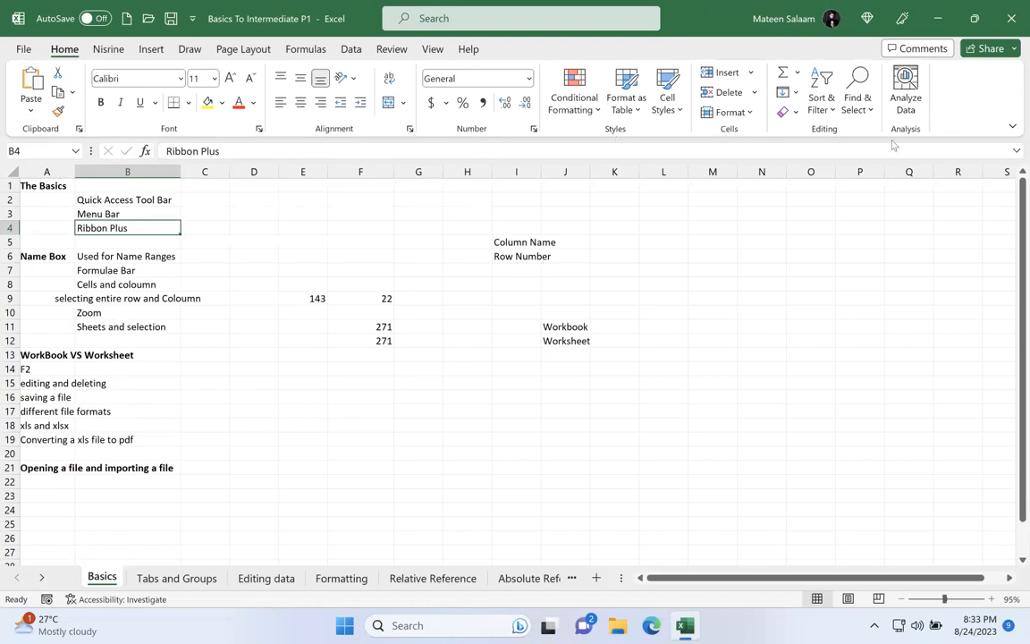
Step: Enter the note "go to data menu tab" in cell J16
{"action": "left_click", "coordinate": [575, 396]}
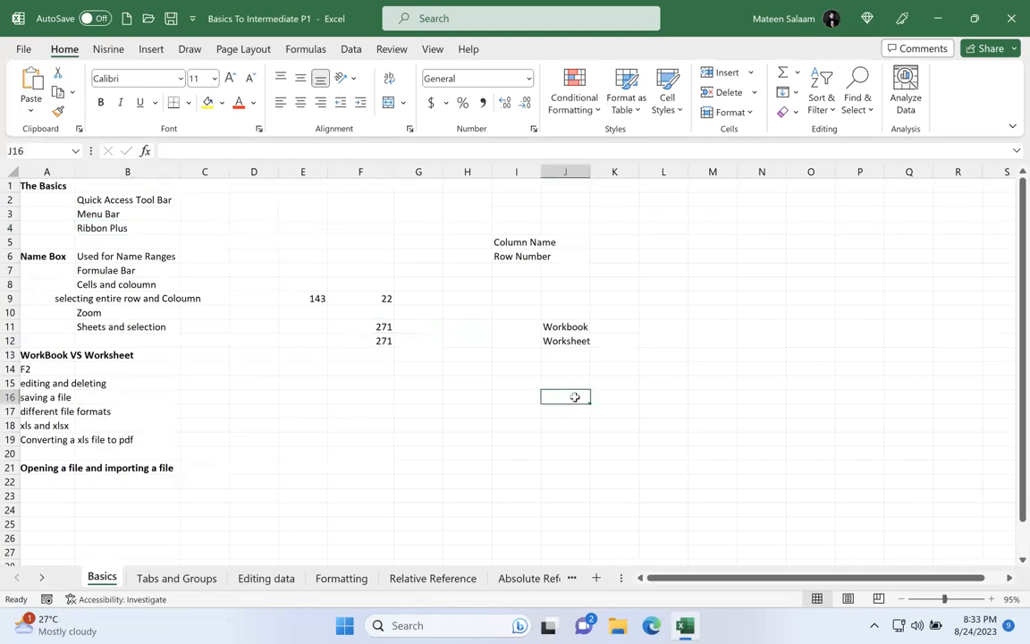
{"action": "type", "text": "go to dat"}
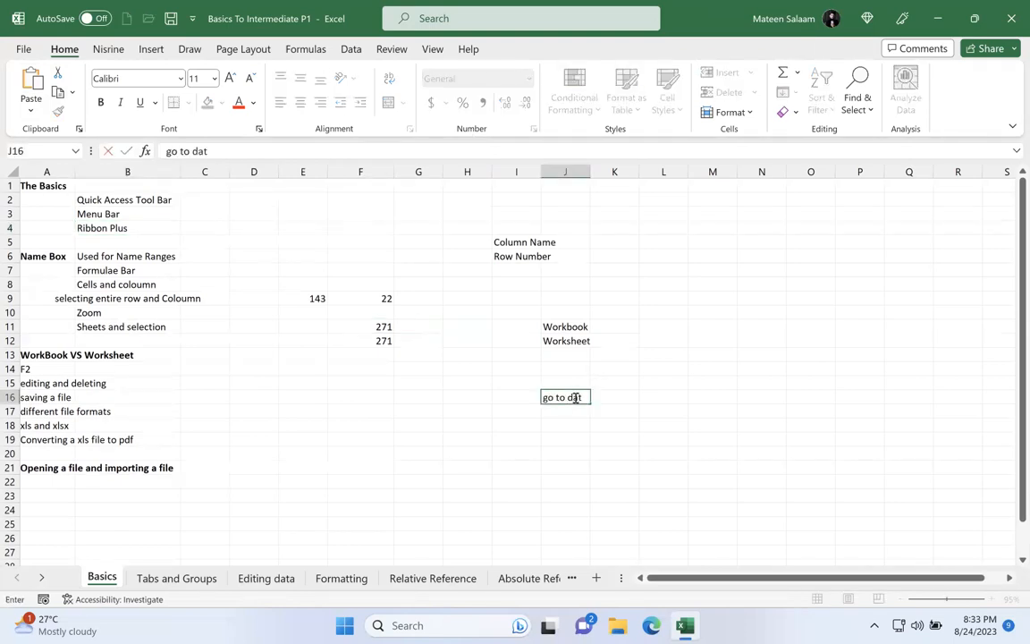
{"action": "type", "text": "a menu tab"}
{"action": "key", "text": "BackSpace"}
{"action": "type", "text": "ab"}
{"action": "key", "text": "Return"}
Step: Enter "go to text functions group" in J17 and start the note in J18 with "go to"
{"action": "type", "text": "go to "}
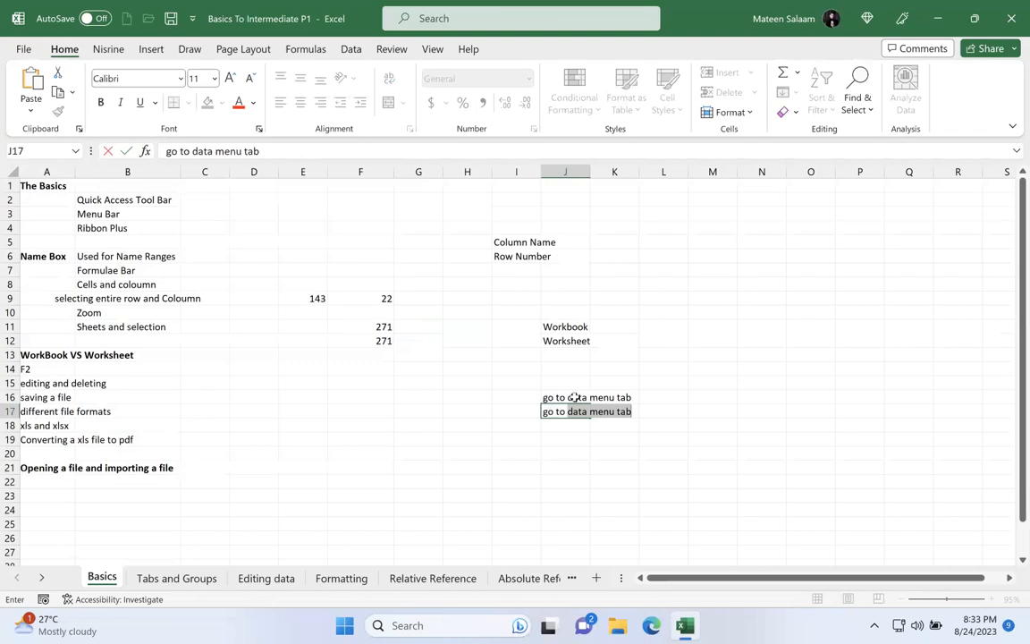
{"action": "type", "text": "text functions"}
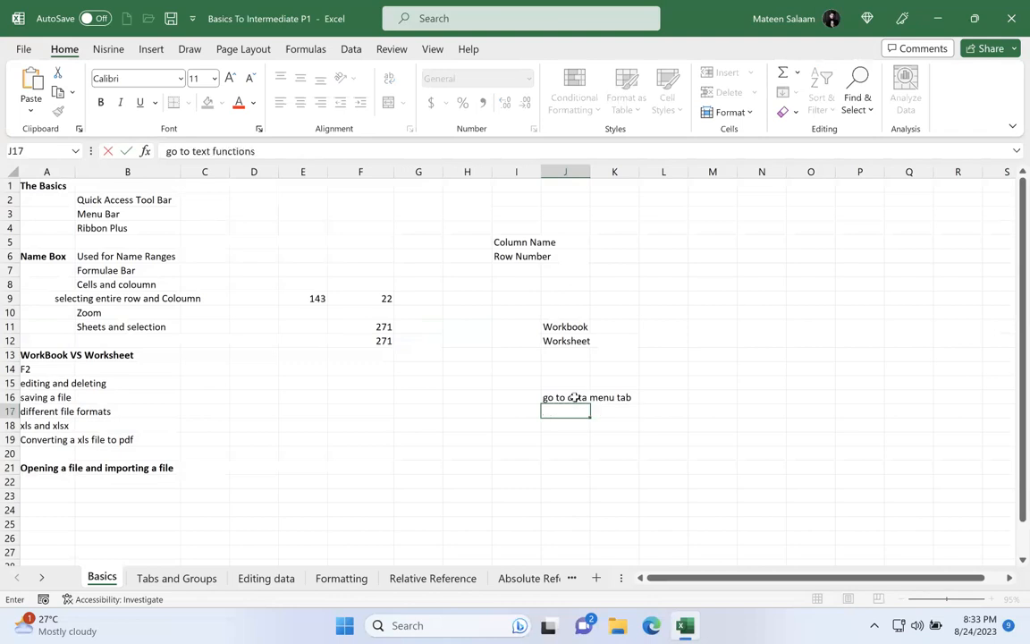
{"action": "key", "text": "Return"}
{"action": "type", "text": "go to"}
{"action": "double_click", "coordinate": [575, 410]}
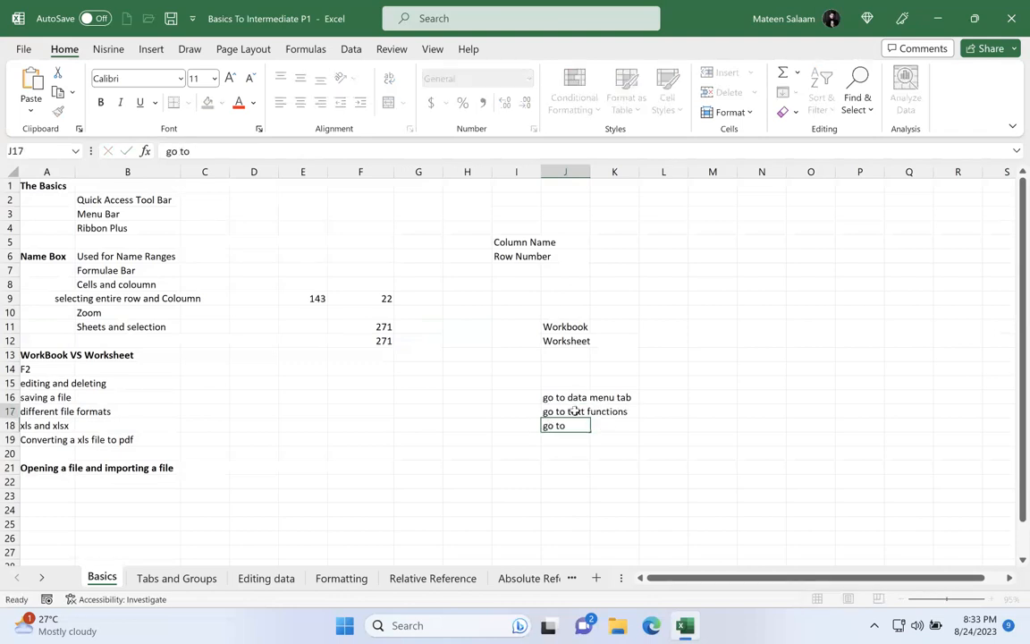
{"action": "type", "text": "group"}
Step: Complete the note in J18 so it reads "go to text to columns"
{"action": "left_click", "coordinate": [582, 425]}
{"action": "double_click", "coordinate": [582, 426]}
{"action": "type", "text": "text to columns"}
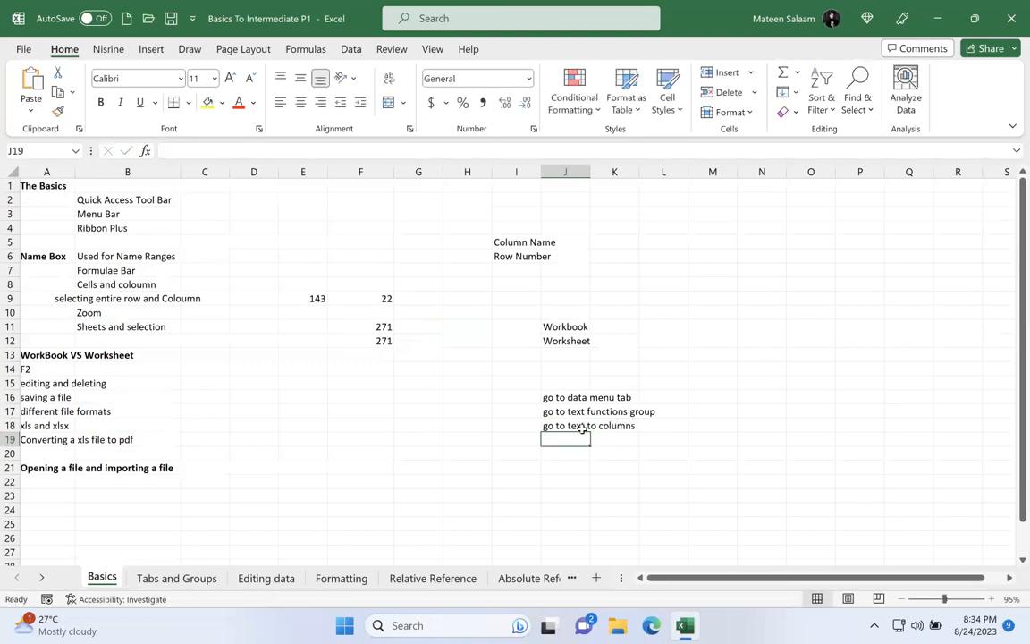
Step: Check the group name among the Data commands and change the note in J17 to "go to data tools group"
{"action": "left_click", "coordinate": [572, 396]}
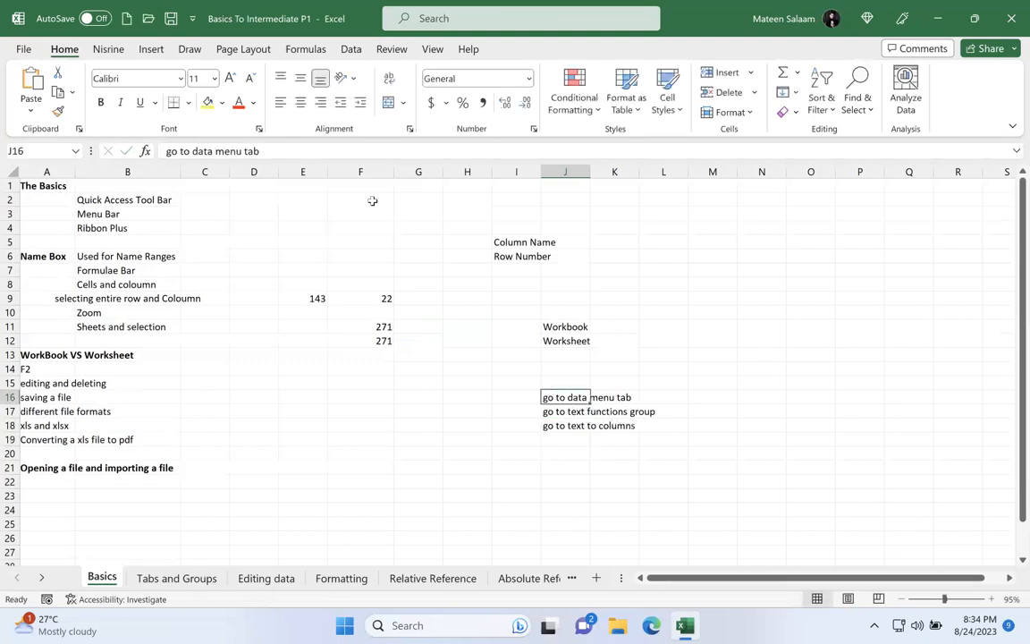
{"action": "left_click", "coordinate": [353, 50]}
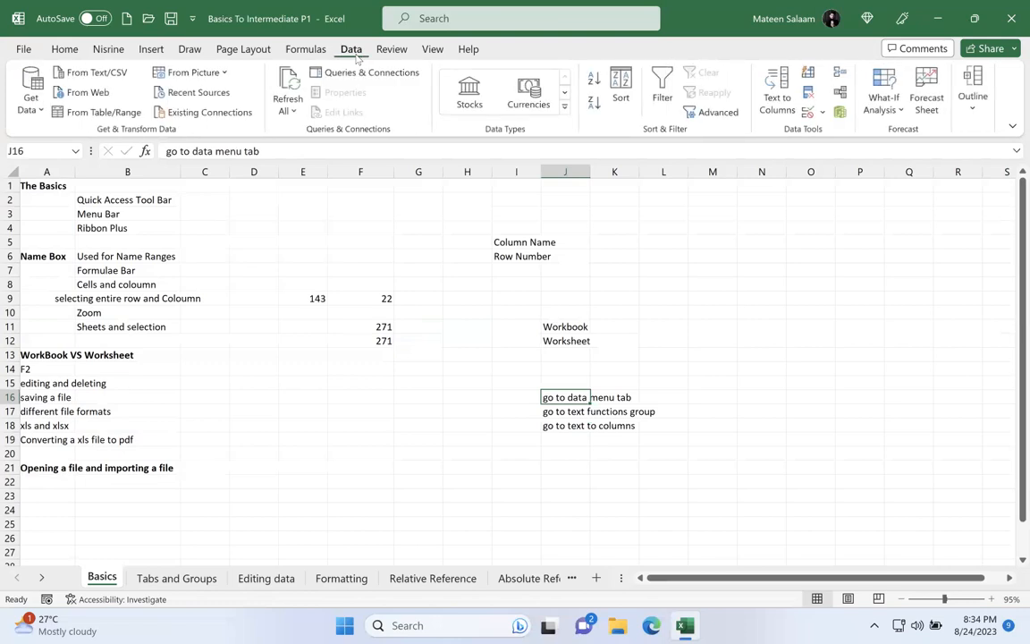
{"action": "double_click", "coordinate": [580, 411]}
{"action": "left_click_drag", "start_coordinate": [629, 411], "coordinate": [569, 411]}
{"action": "type", "text": "data tools"}
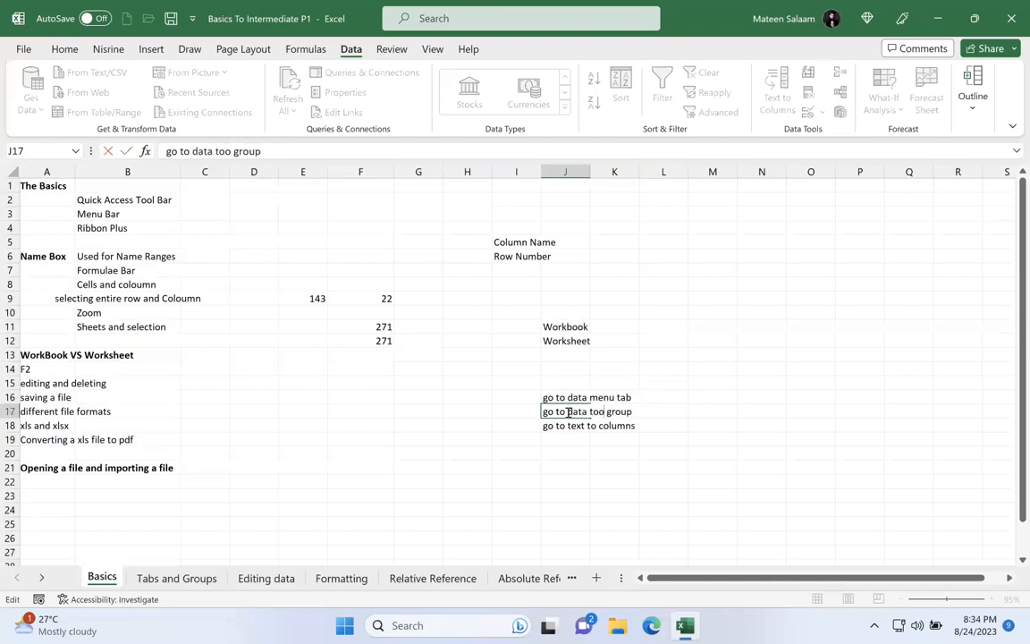
{"action": "key", "text": "Return"}
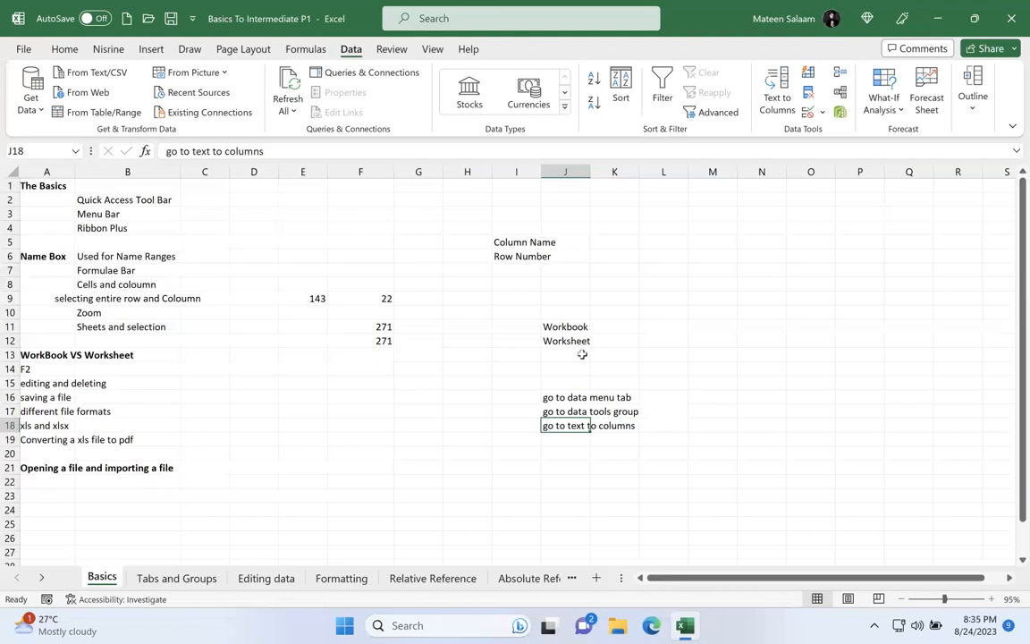
Step: Return to the Home commands, select the Ribbon Plus entry in B4, and highlight its cell reference in the Name Box
{"action": "left_click", "coordinate": [66, 49]}
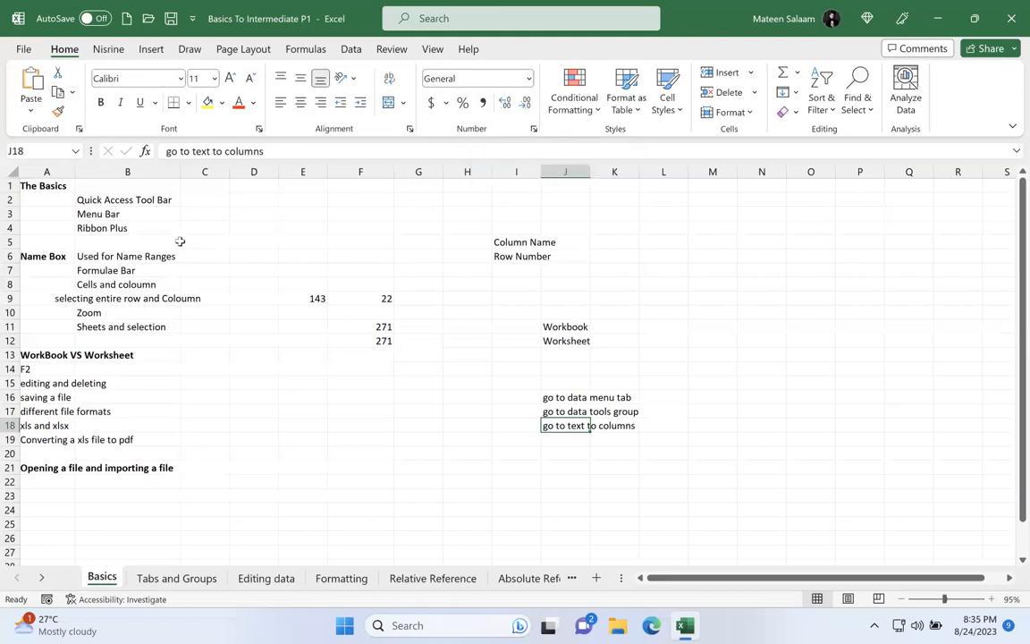
{"action": "left_click", "coordinate": [144, 228]}
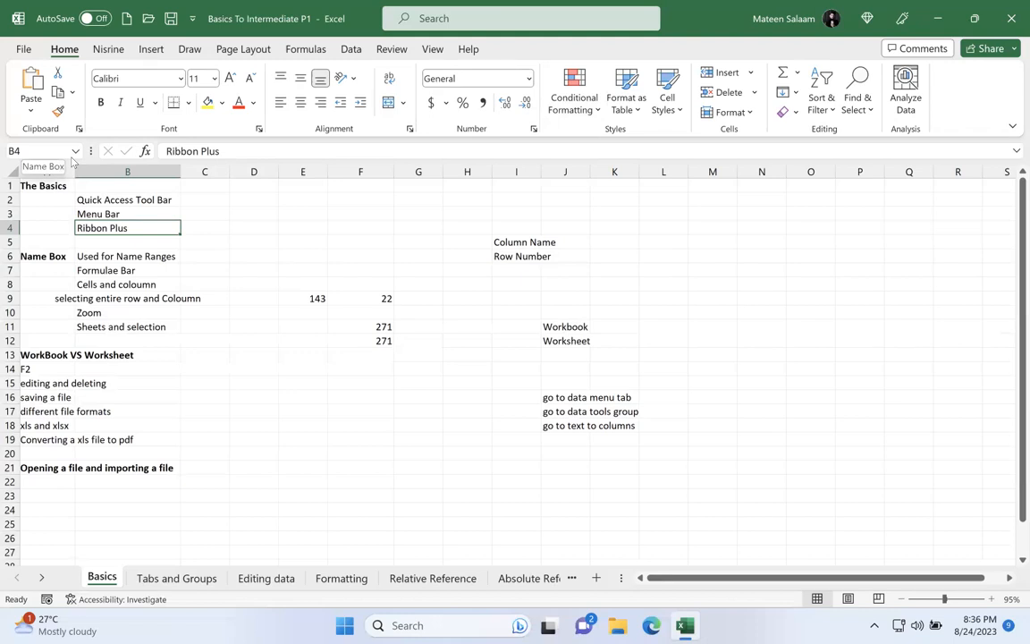
{"action": "left_click", "coordinate": [46, 148]}
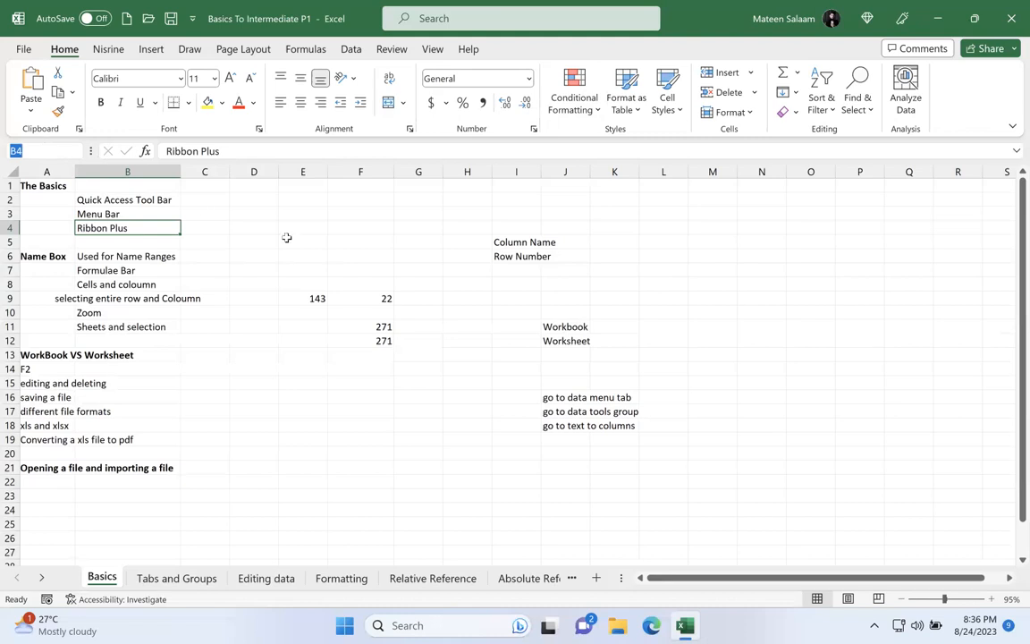
Step: Alternate between selecting cell G6 and the entire column G to show how a cell relates to its column
{"action": "left_click", "coordinate": [420, 257]}
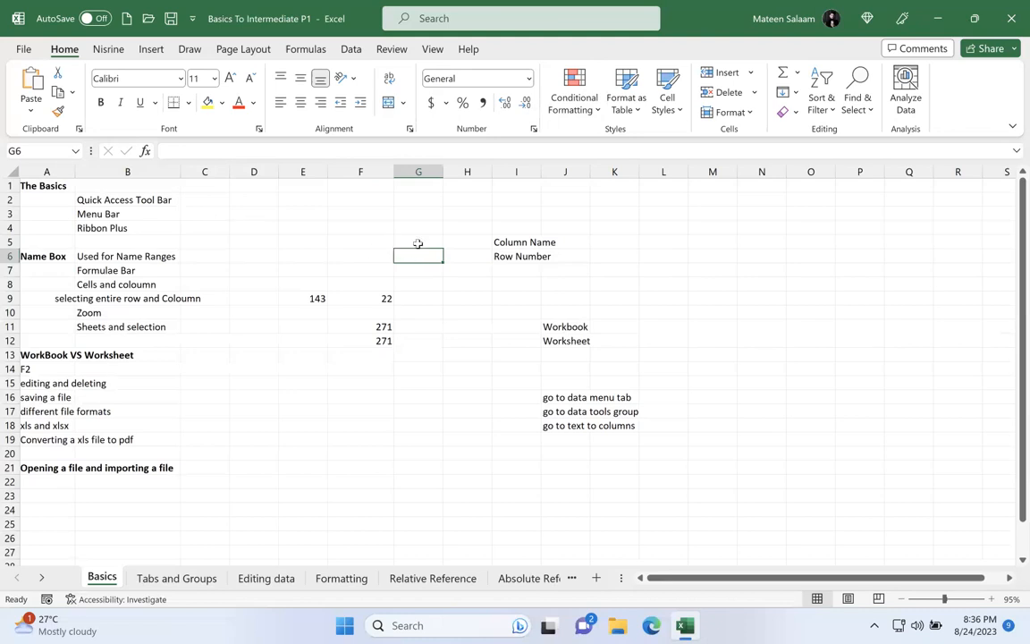
{"action": "left_click", "coordinate": [427, 171]}
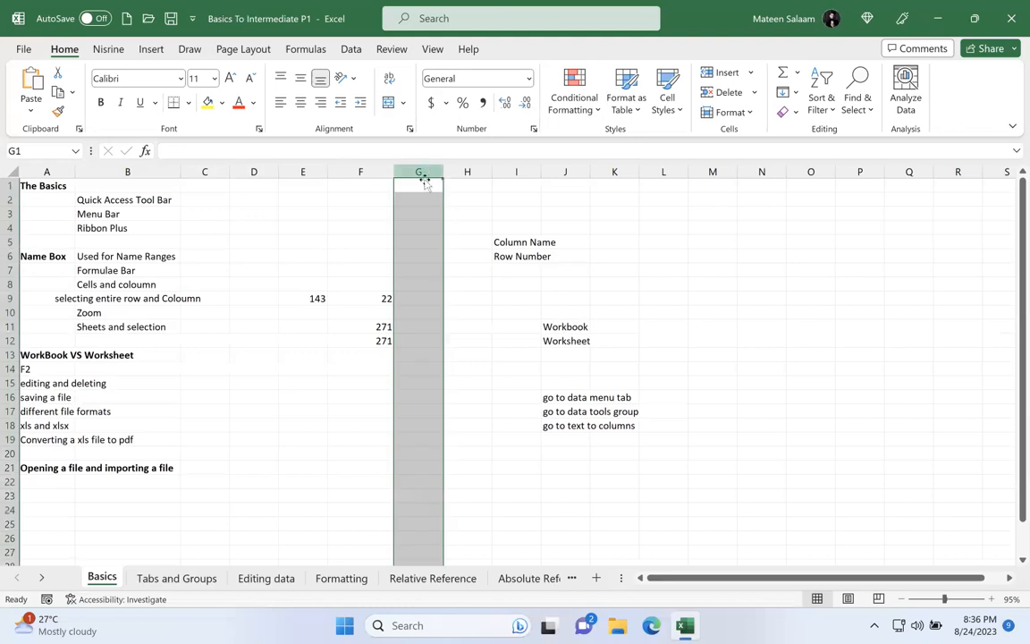
{"action": "left_click", "coordinate": [417, 254]}
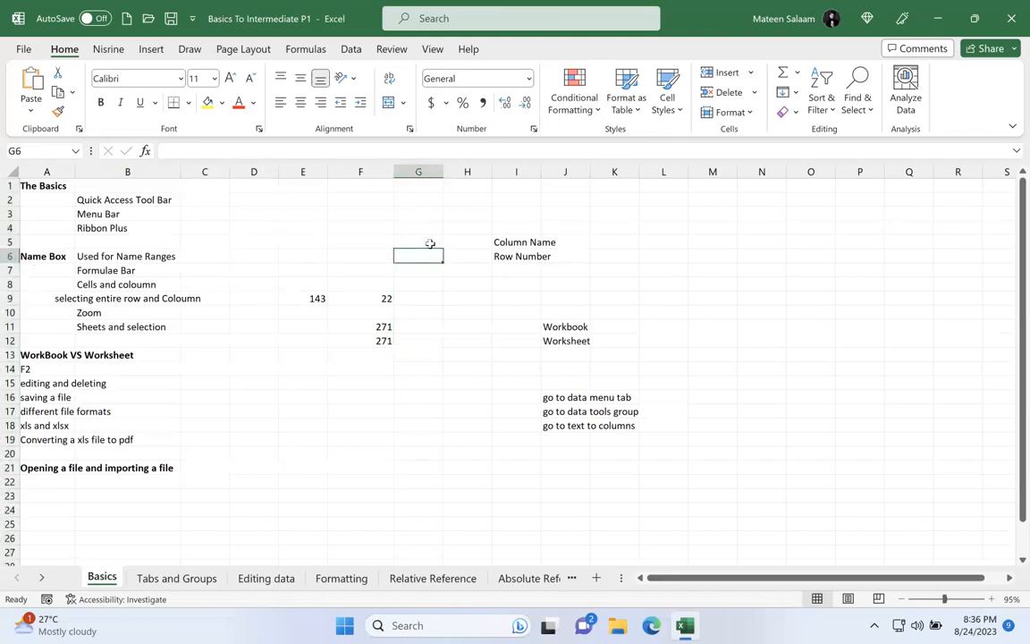
{"action": "left_click", "coordinate": [417, 171]}
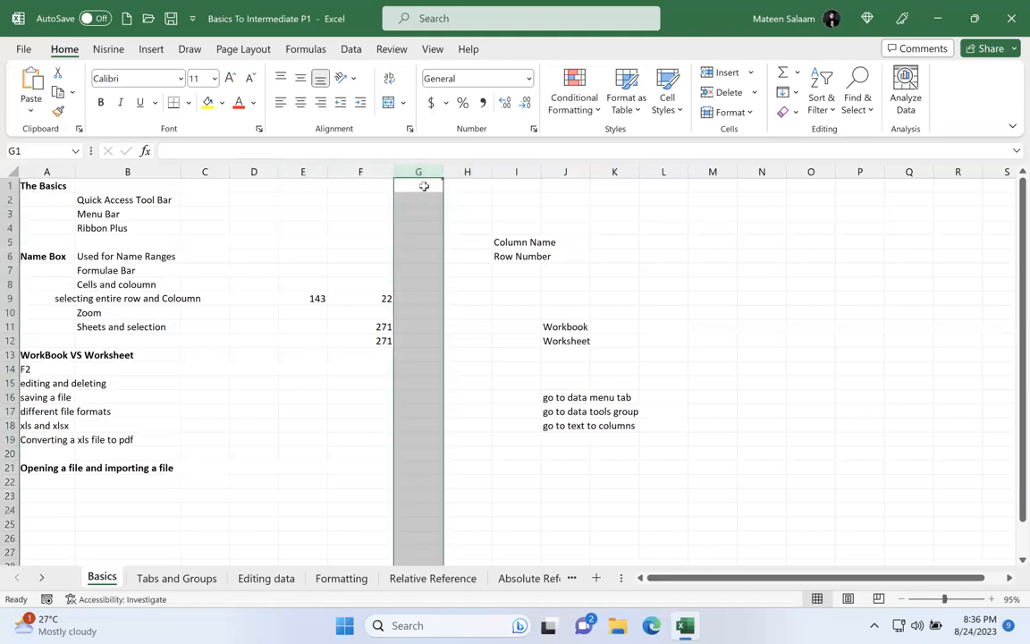
Step: Enter the label "Column" in G1 and select the entire columns G and H in turn
{"action": "left_click", "coordinate": [422, 186]}
{"action": "type", "text": "Column"}
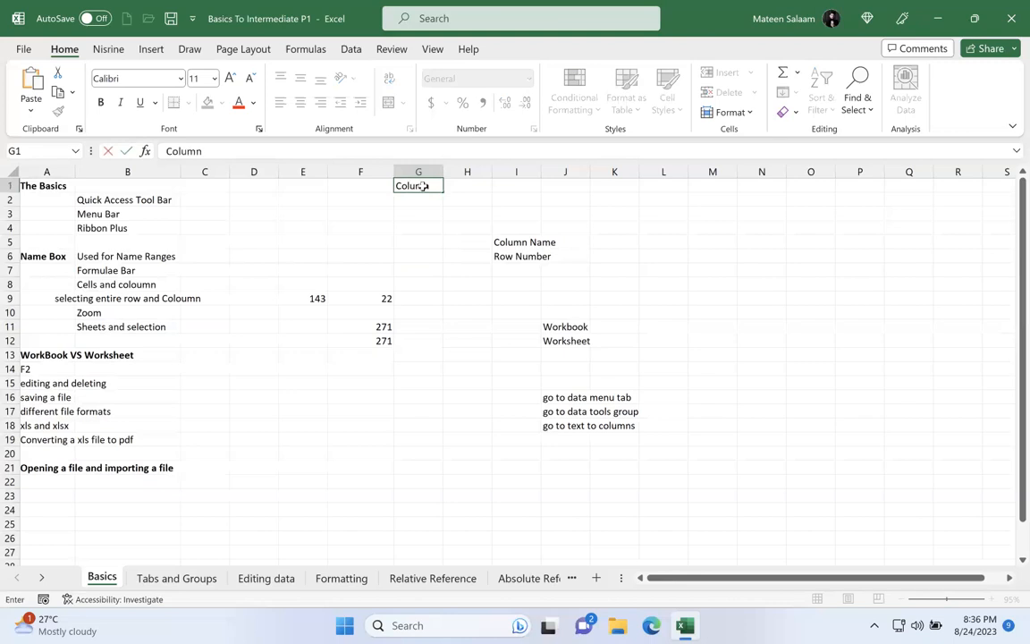
{"action": "key", "text": "Return"}
{"action": "left_click", "coordinate": [416, 172]}
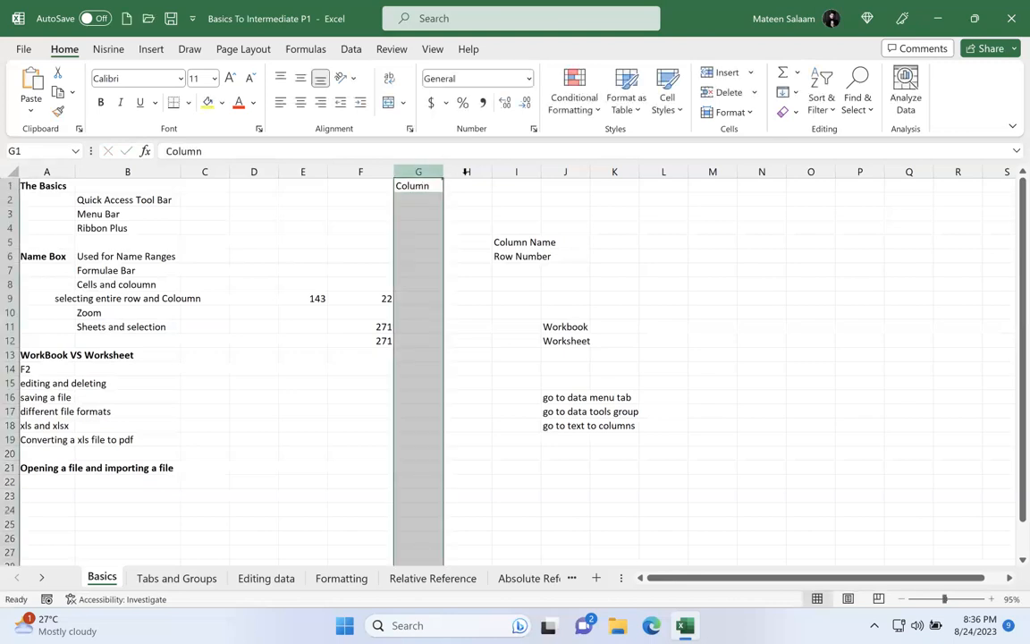
{"action": "left_click", "coordinate": [460, 172]}
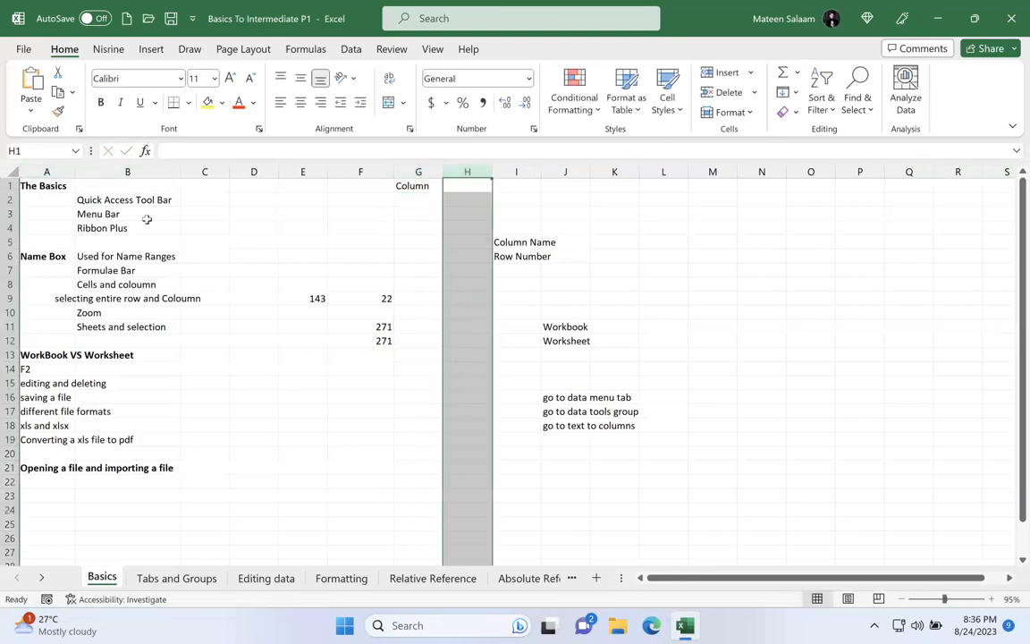
Step: Select entire rows 2 and 3 in turn and enter the label "Rows" in G2
{"action": "left_click", "coordinate": [9, 199]}
{"action": "left_click", "coordinate": [9, 213]}
{"action": "left_click", "coordinate": [402, 196]}
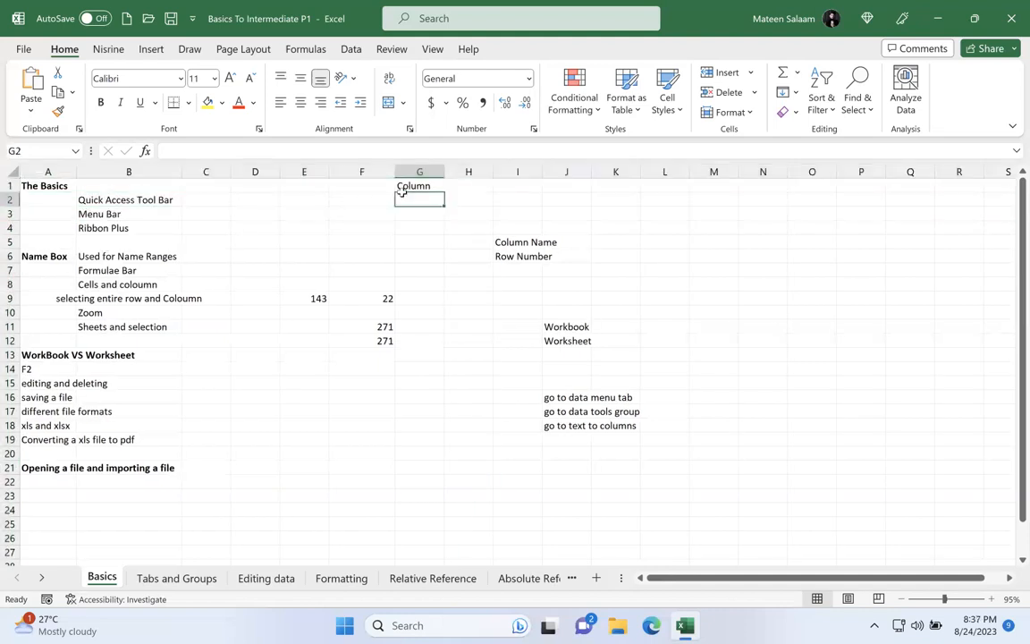
{"action": "type", "text": "Rows"}
{"action": "key", "text": "Return"}
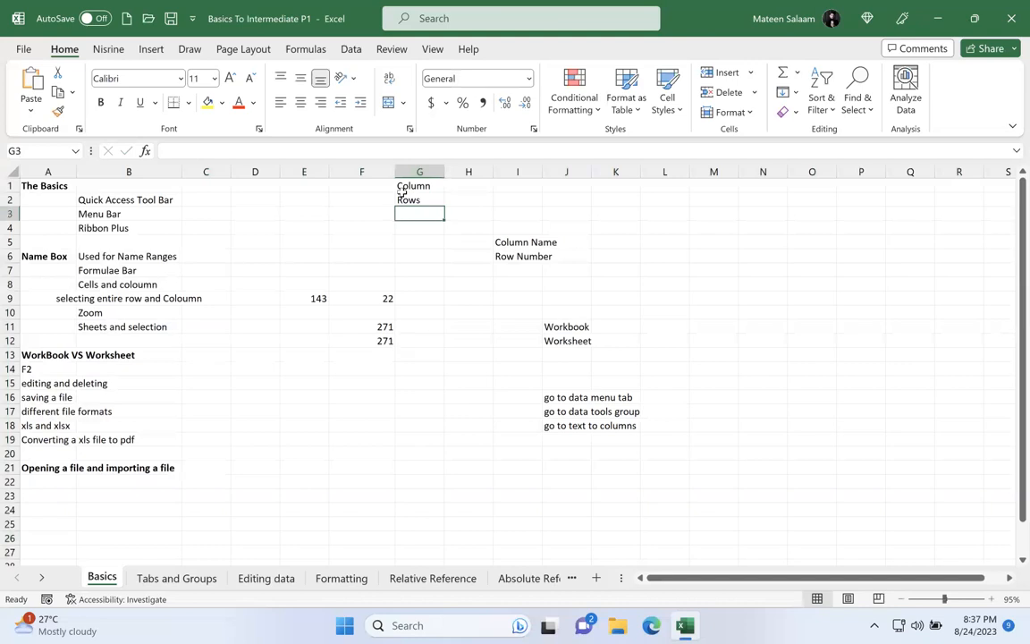
Step: Jump straight to cell J99 by its reference and return to A1 the same way
{"action": "left_click", "coordinate": [31, 150]}
{"action": "type", "text": "J99"}
{"action": "key", "text": "Return"}
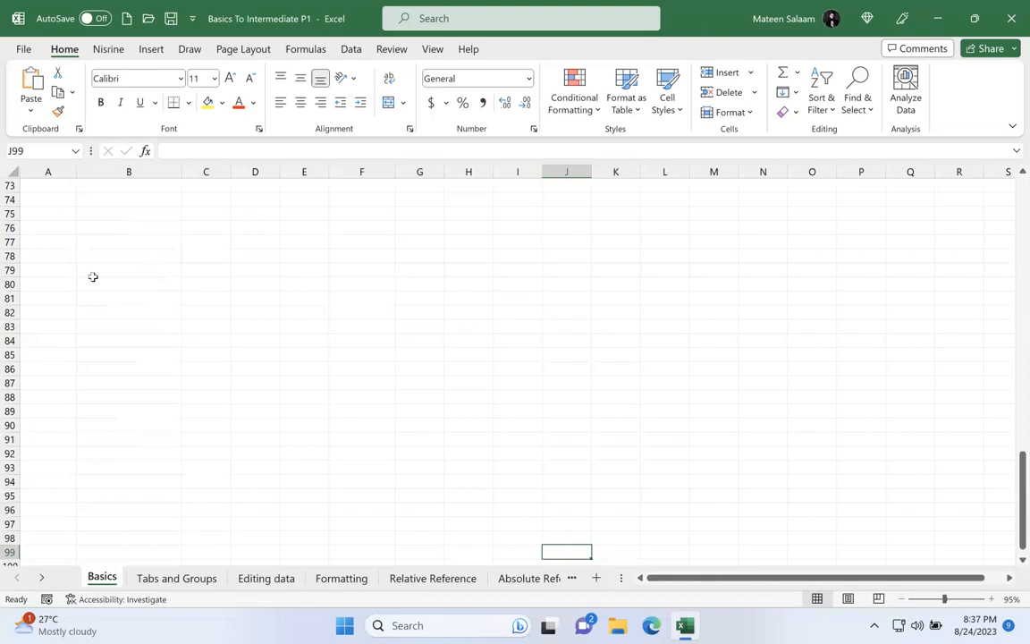
{"action": "left_click", "coordinate": [55, 152]}
{"action": "type", "text": "A1"}
{"action": "key", "text": "Return"}
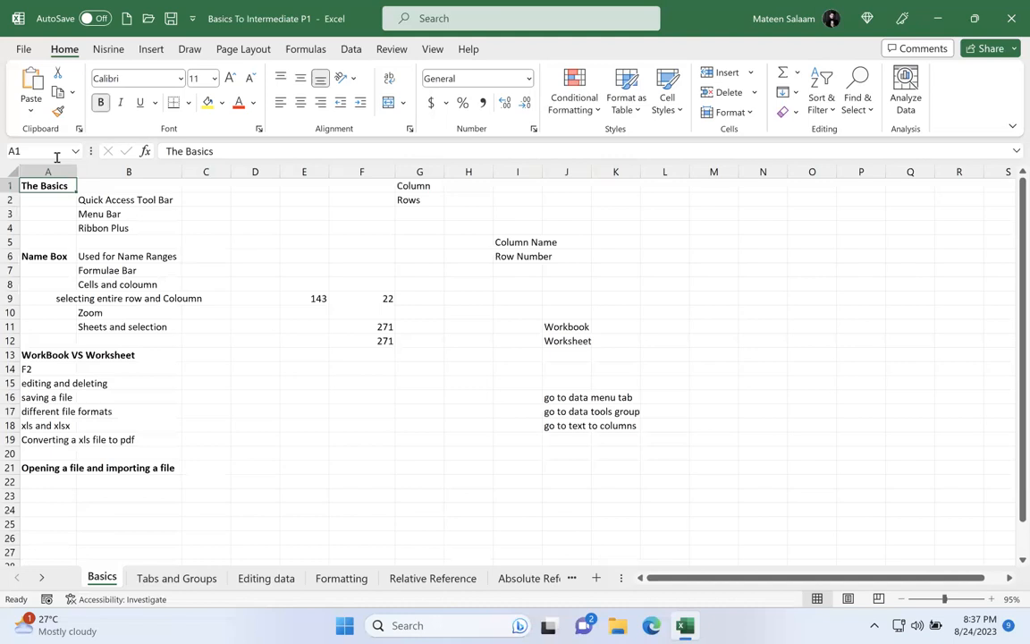
Step: Jump to the distant cell J890 by its reference and return to A1
{"action": "type", "text": "J890"}
{"action": "key", "text": "Return"}
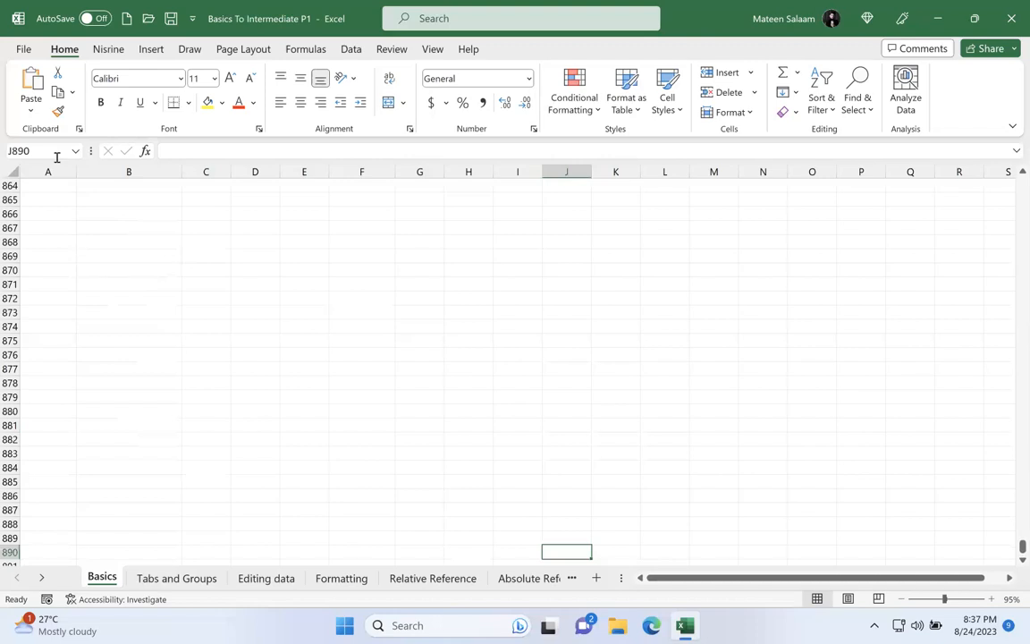
{"action": "left_click", "coordinate": [57, 156]}
{"action": "type", "text": "A1"}
{"action": "key", "text": "Return"}
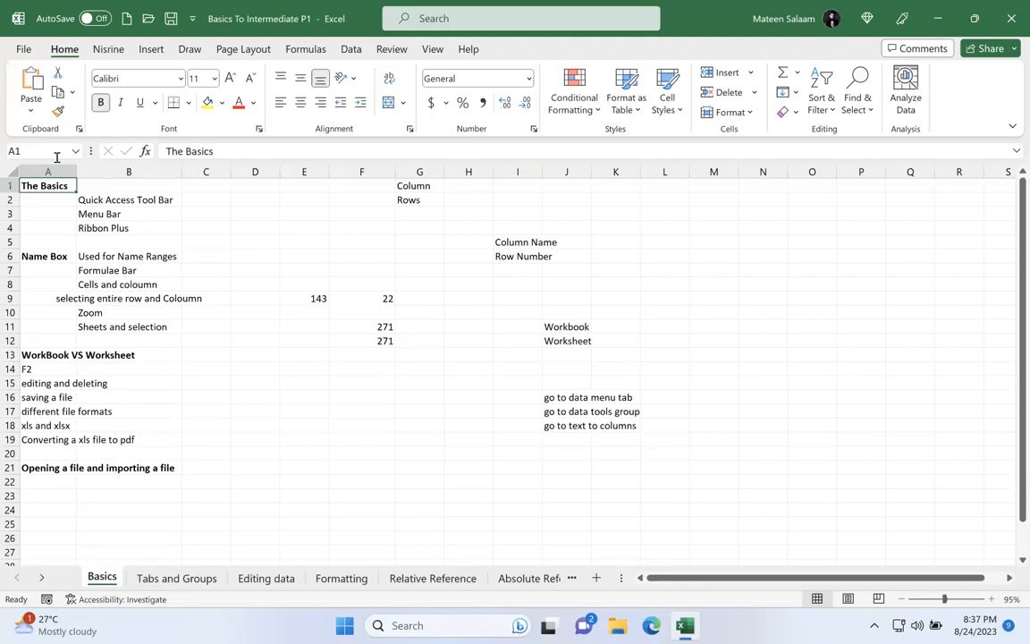
Step: Go from A1 to cell H7 by entering its reference in the Name Box
{"action": "left_click", "coordinate": [56, 156]}
{"action": "type", "text": "H7"}
{"action": "key", "text": "Return"}
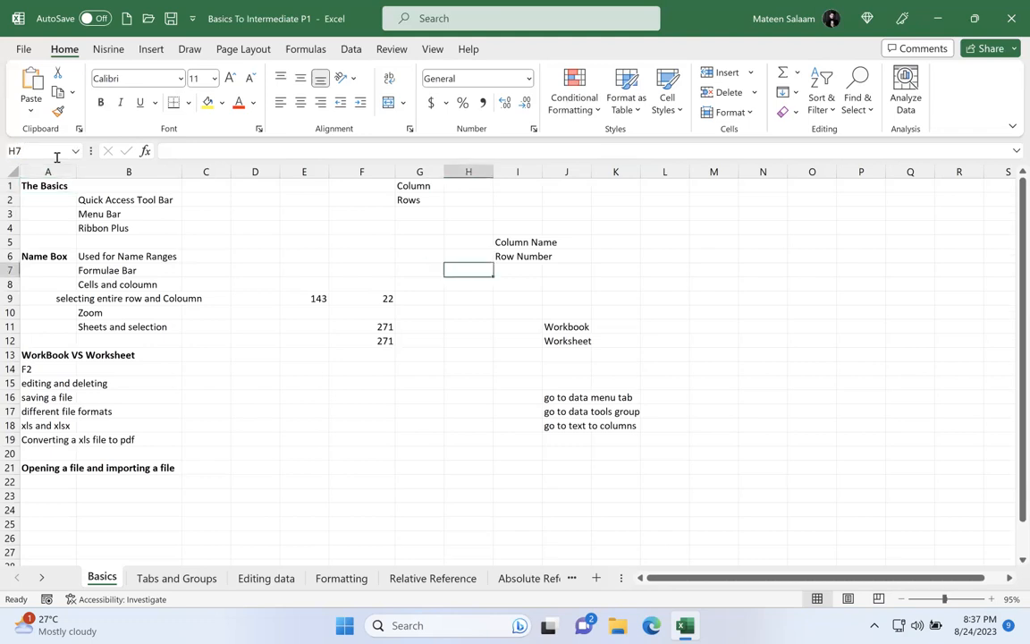
Step: Jump to cell U77 by its reference, return to A1, and highlight the A1 reference in the Name Box
{"action": "left_click", "coordinate": [56, 157]}
{"action": "type", "text": "U77"}
{"action": "key", "text": "Return"}
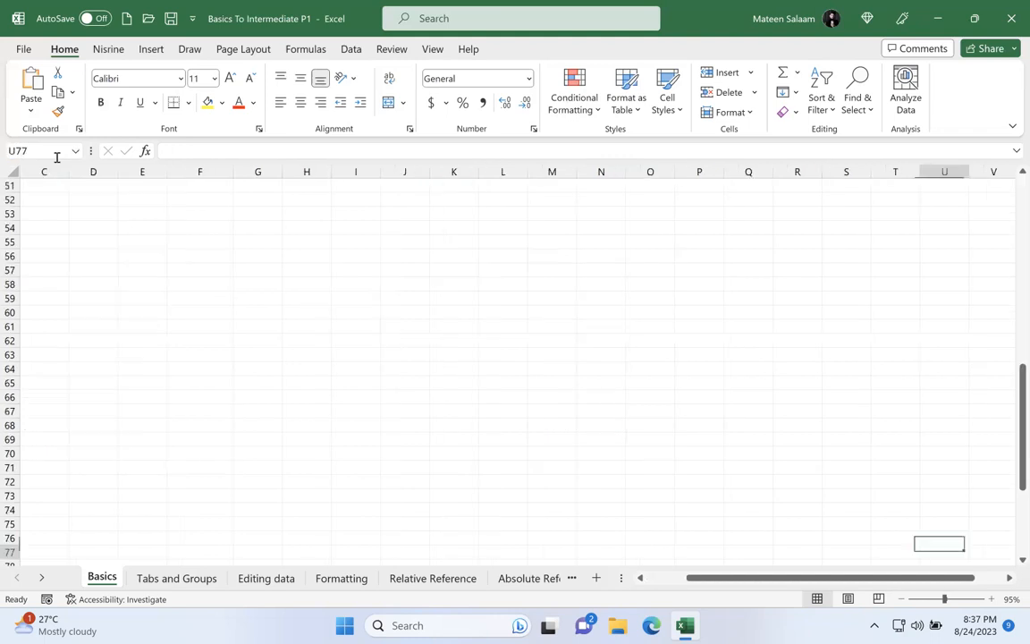
{"action": "left_click", "coordinate": [56, 156]}
{"action": "type", "text": "A1"}
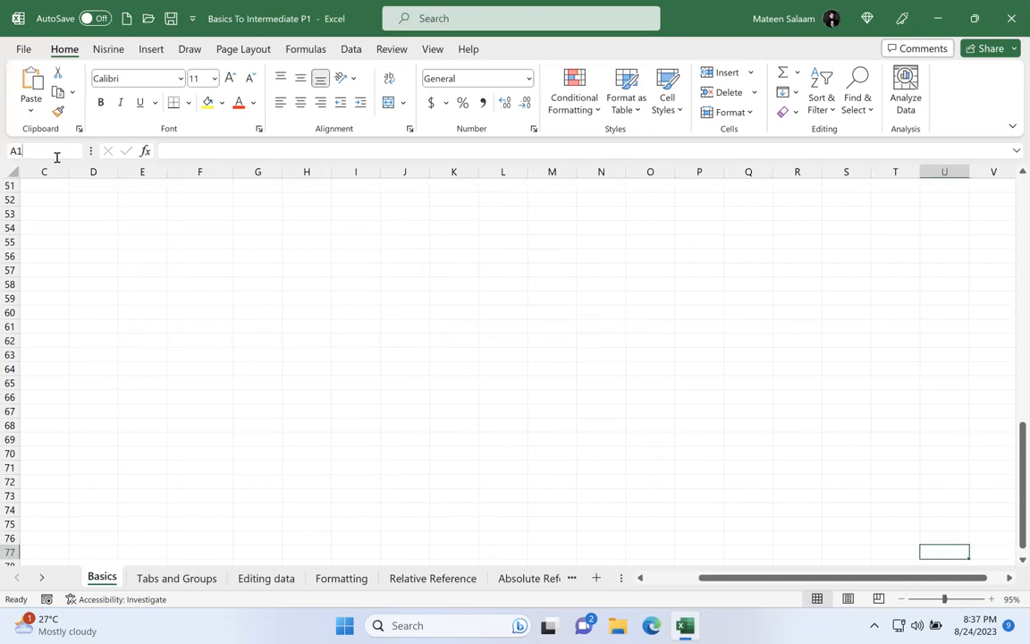
{"action": "key", "text": "Return"}
{"action": "left_click", "coordinate": [56, 157]}
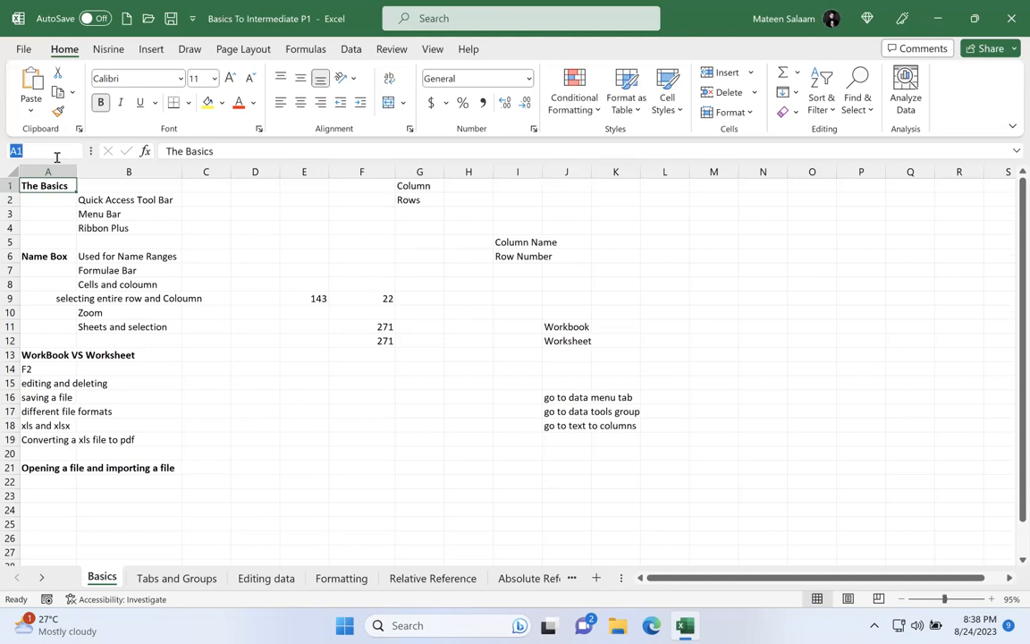
Step: Enter ABCDEFG in H1 beside the Column label and 1234566 in H2 beside the Rows label
{"action": "left_click", "coordinate": [477, 186]}
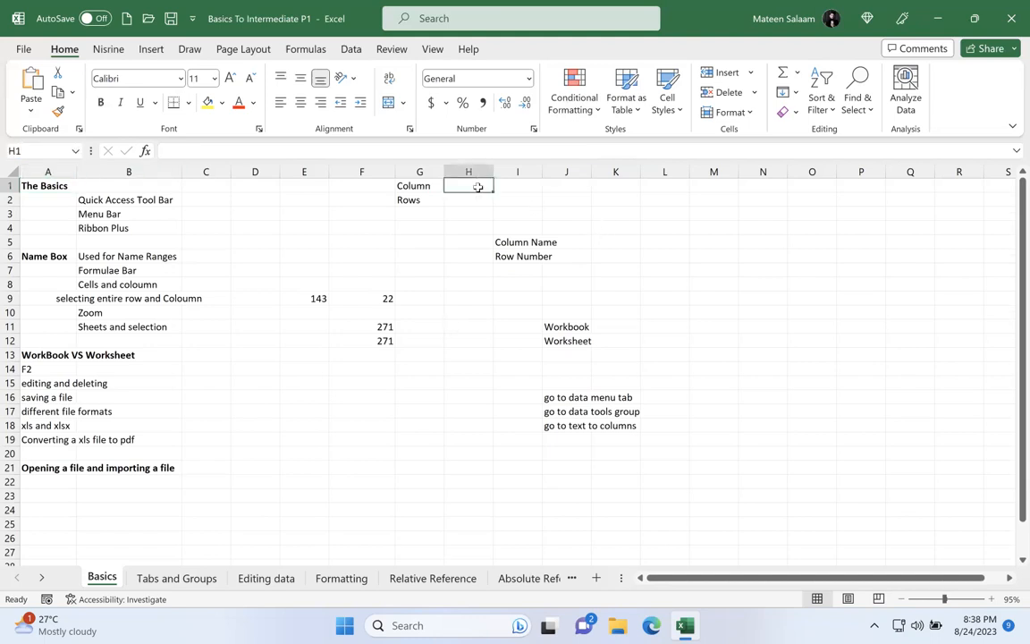
{"action": "type", "text": "ABCDEFG"}
{"action": "left_click", "coordinate": [471, 201]}
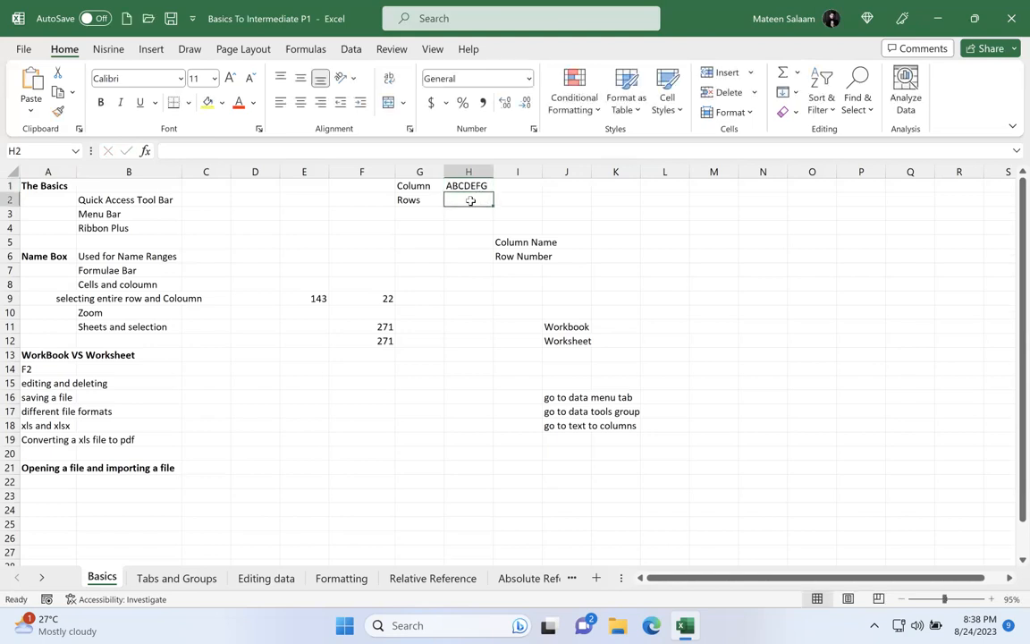
{"action": "type", "text": "12345"}
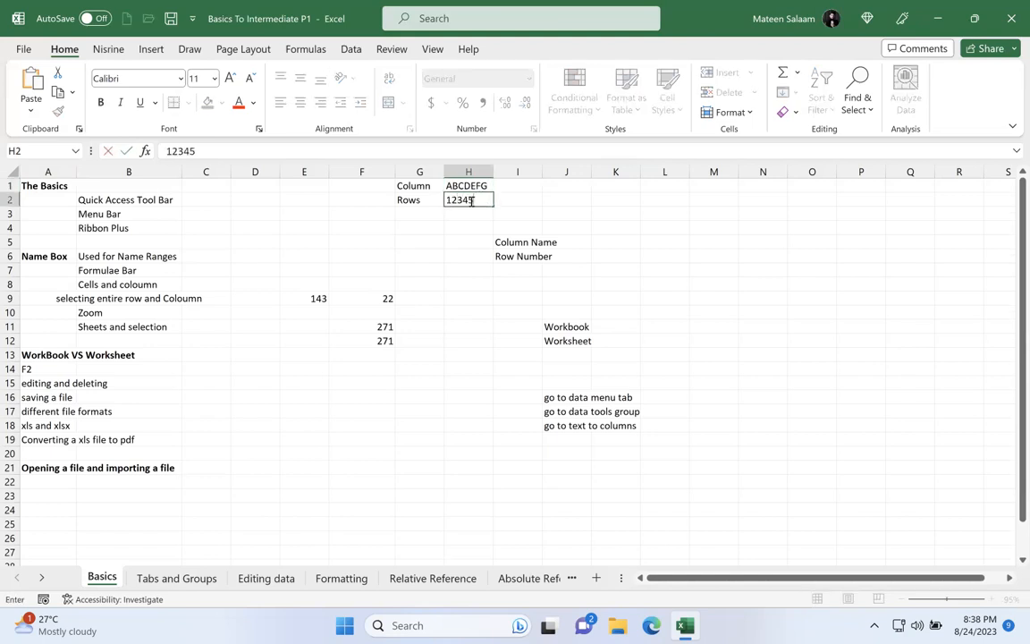
{"action": "type", "text": "66"}
{"action": "key", "text": "Return"}
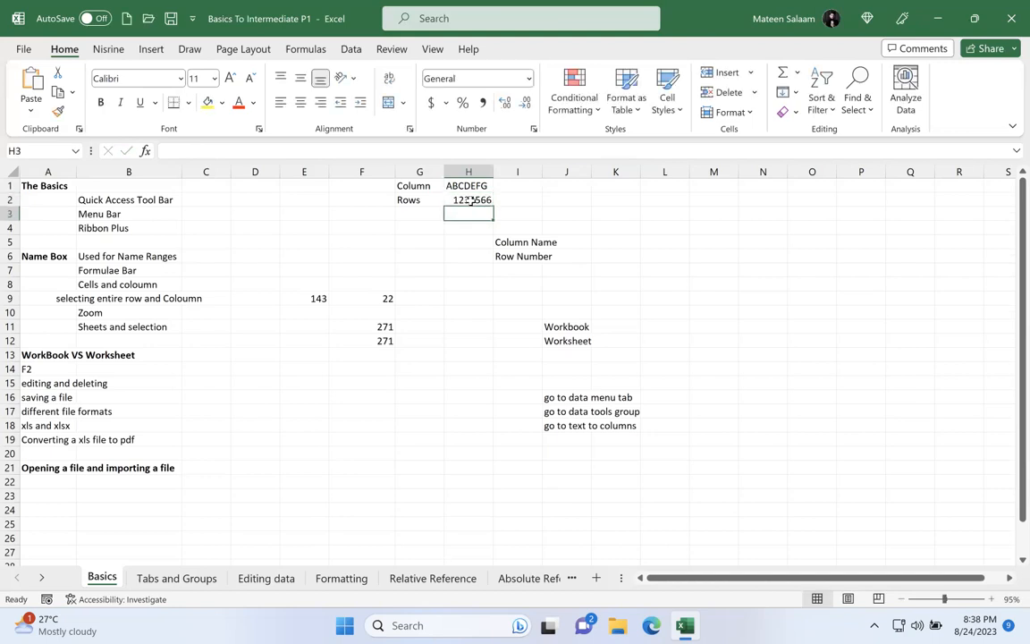
Step: Edit the number in H2 beside the Rows label so it reads 124567
{"action": "double_click", "coordinate": [471, 201]}
{"action": "key", "text": "BackSpace"}
{"action": "type", "text": "7"}
{"action": "key", "text": "Return"}
{"action": "left_click", "coordinate": [482, 200]}
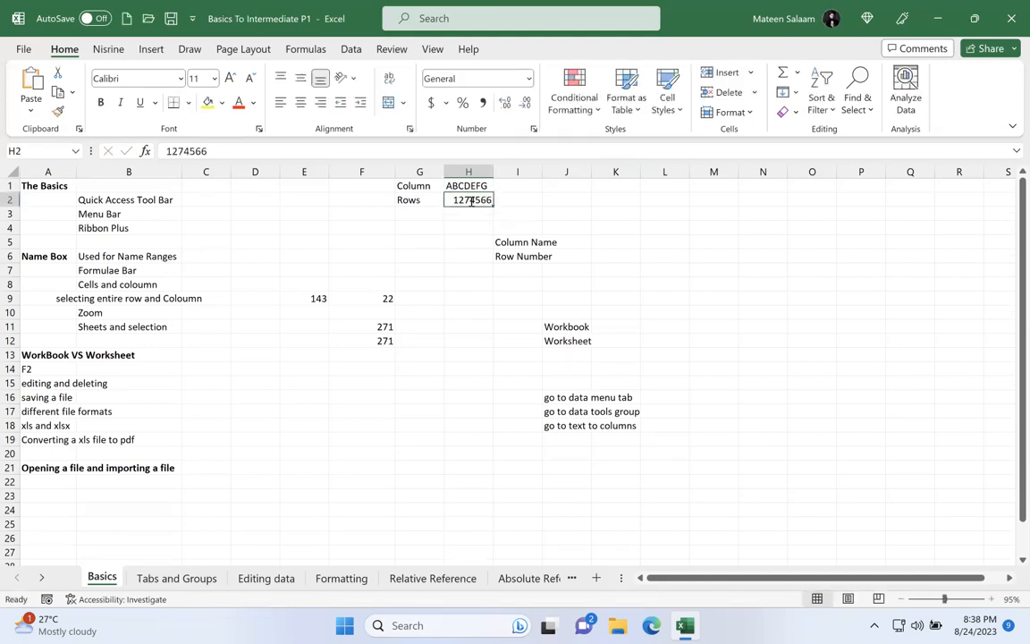
{"action": "double_click", "coordinate": [490, 200]}
{"action": "key", "text": "BackSpace"}
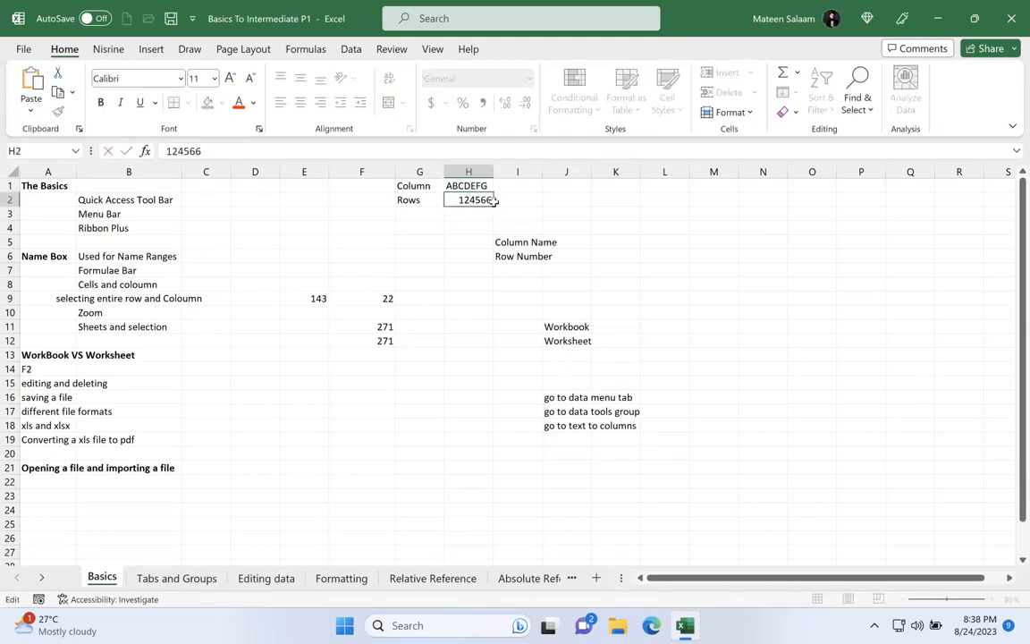
{"action": "key", "text": "BackSpace"}
{"action": "type", "text": "7"}
{"action": "key", "text": "Return"}
Step: Enter the note "COLUMN+ROW" in J1 to show how a cell reference is composed
{"action": "left_click", "coordinate": [473, 185]}
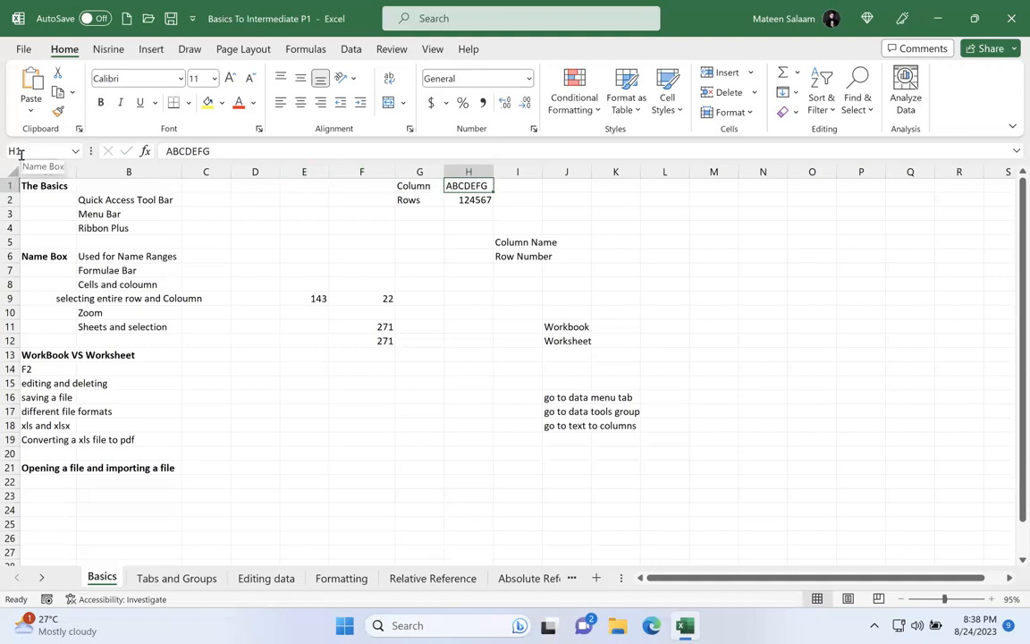
{"action": "left_click", "coordinate": [572, 186]}
{"action": "type", "text": "COL"}
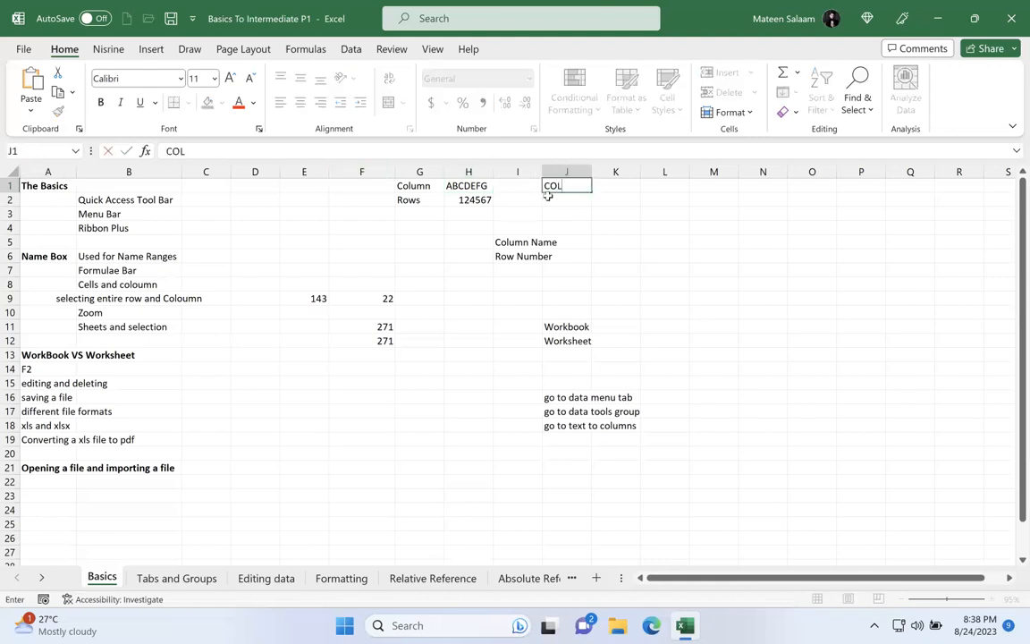
{"action": "type", "text": "UMN+ROW"}
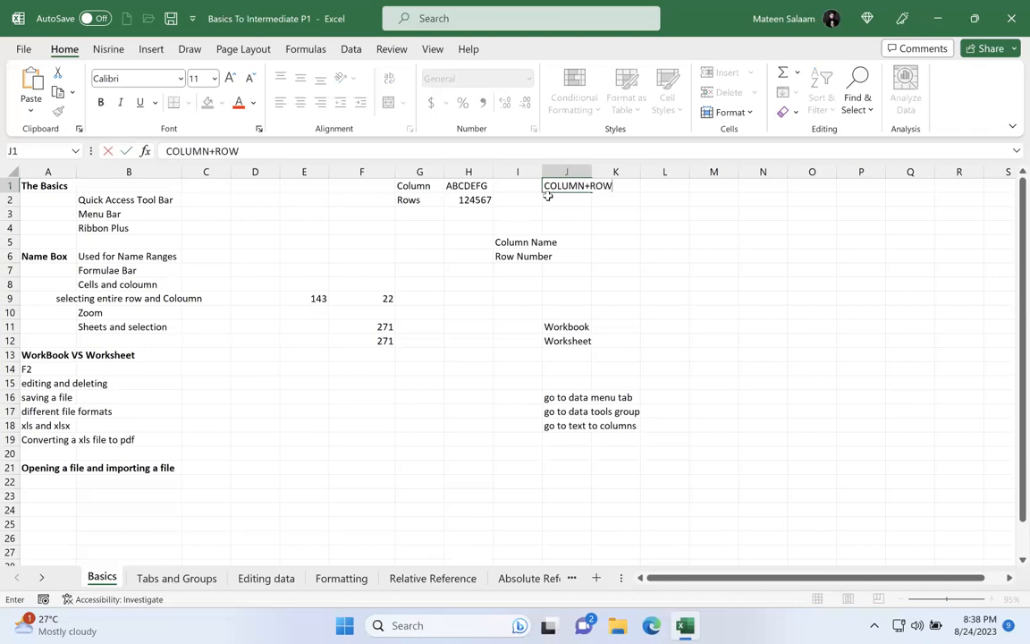
{"action": "key", "text": "Return"}
Step: Select cells L1, G17, P10, F12, B19, M2, P24 and I9 in turn and check each reference in the Name Box
{"action": "left_click", "coordinate": [680, 187]}
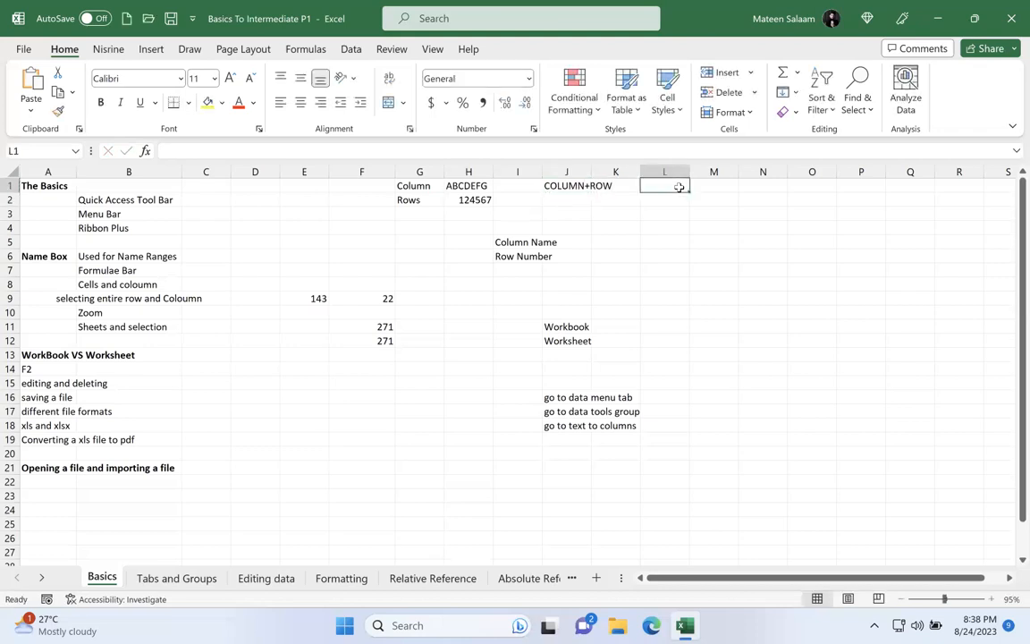
{"action": "left_click", "coordinate": [416, 415]}
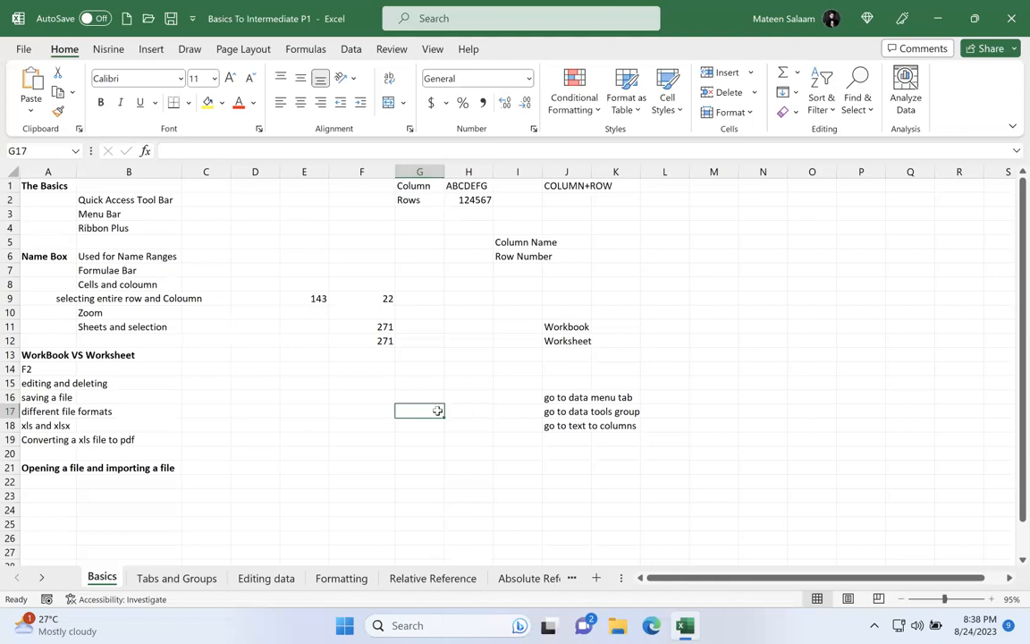
{"action": "left_click", "coordinate": [860, 312]}
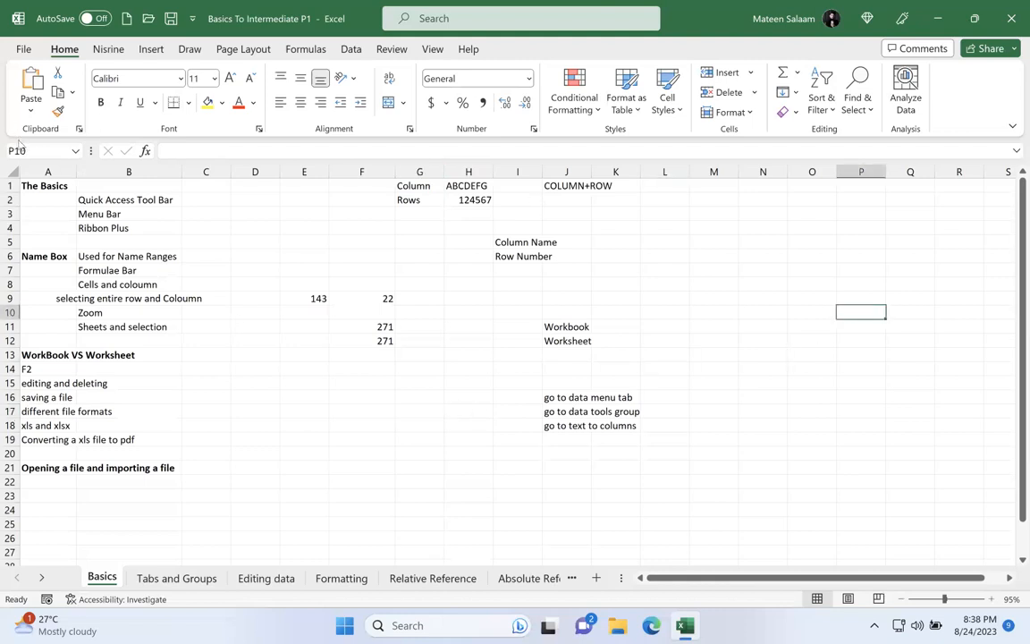
{"action": "left_click", "coordinate": [334, 341]}
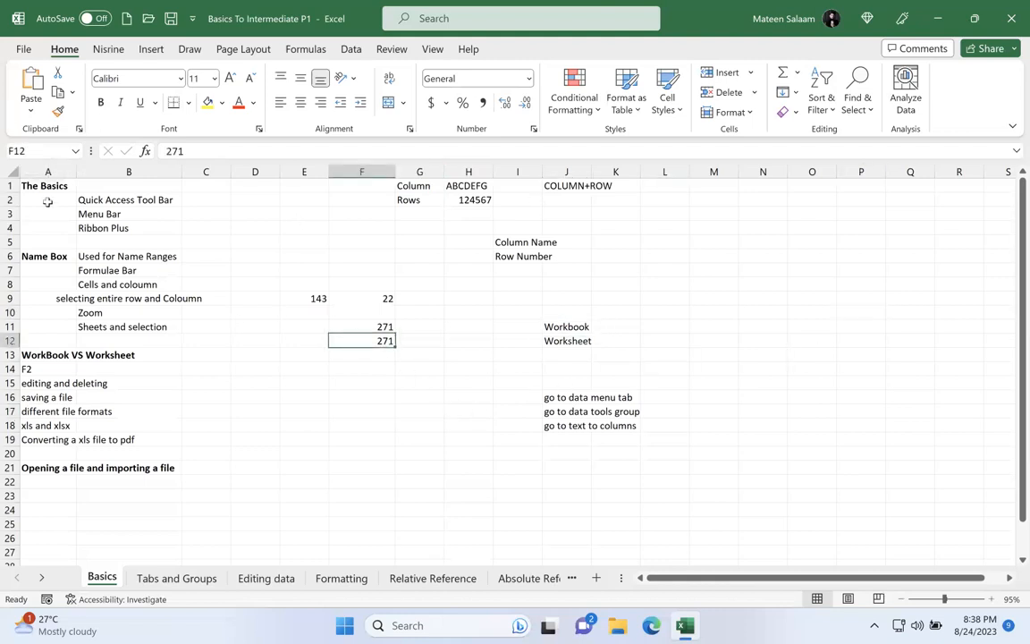
{"action": "left_click", "coordinate": [133, 436]}
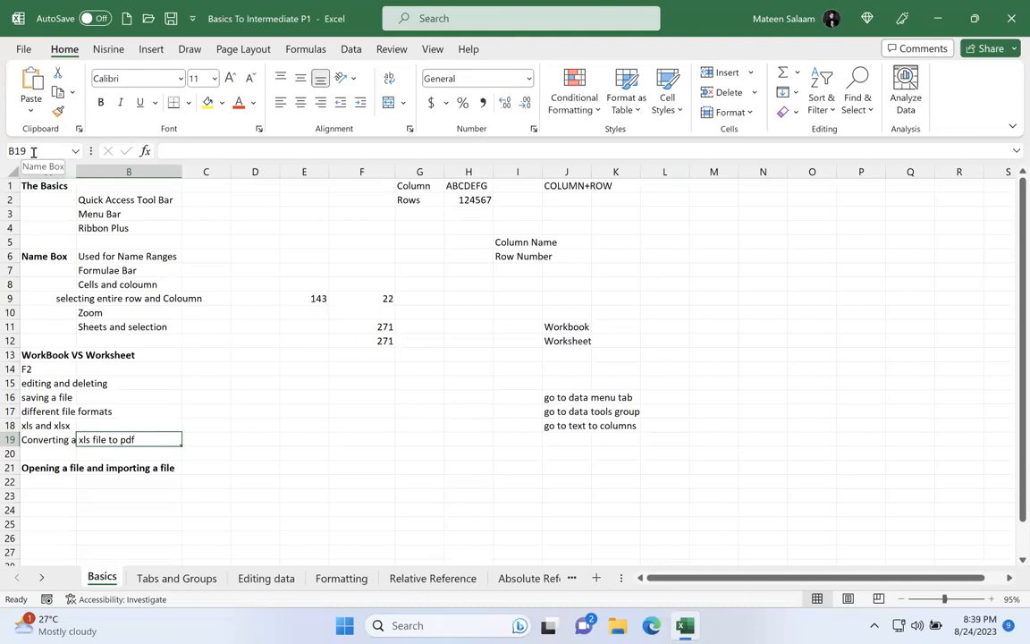
{"action": "left_click", "coordinate": [712, 198]}
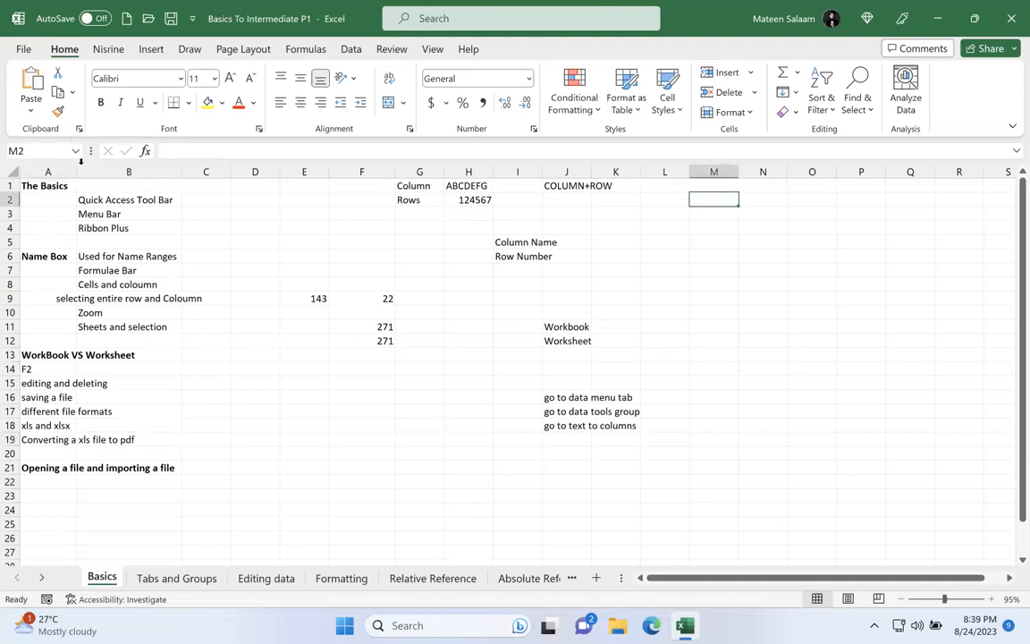
{"action": "left_click", "coordinate": [852, 510]}
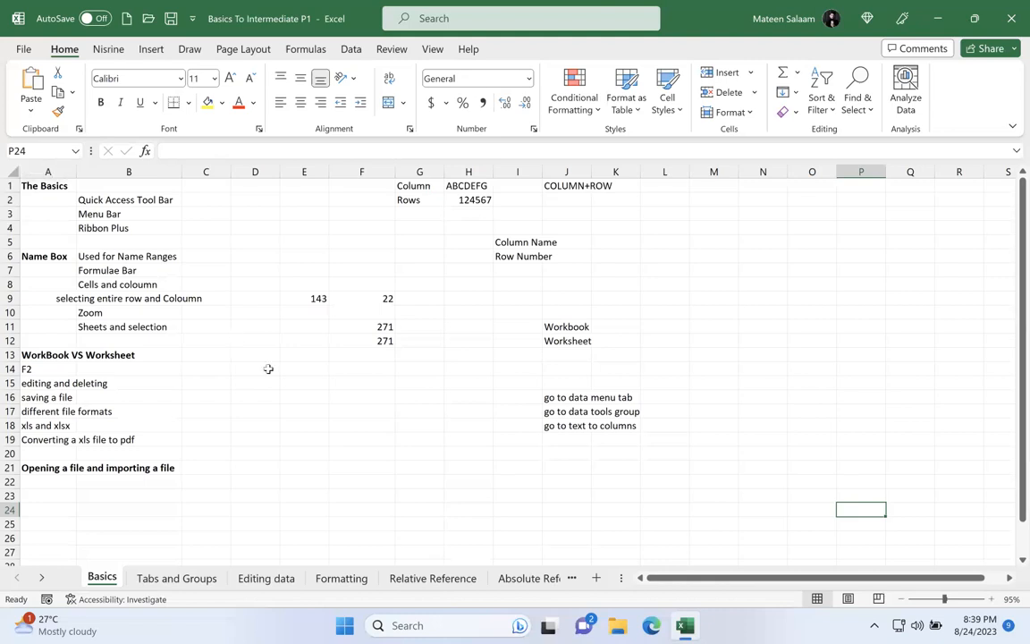
{"action": "left_click", "coordinate": [505, 303]}
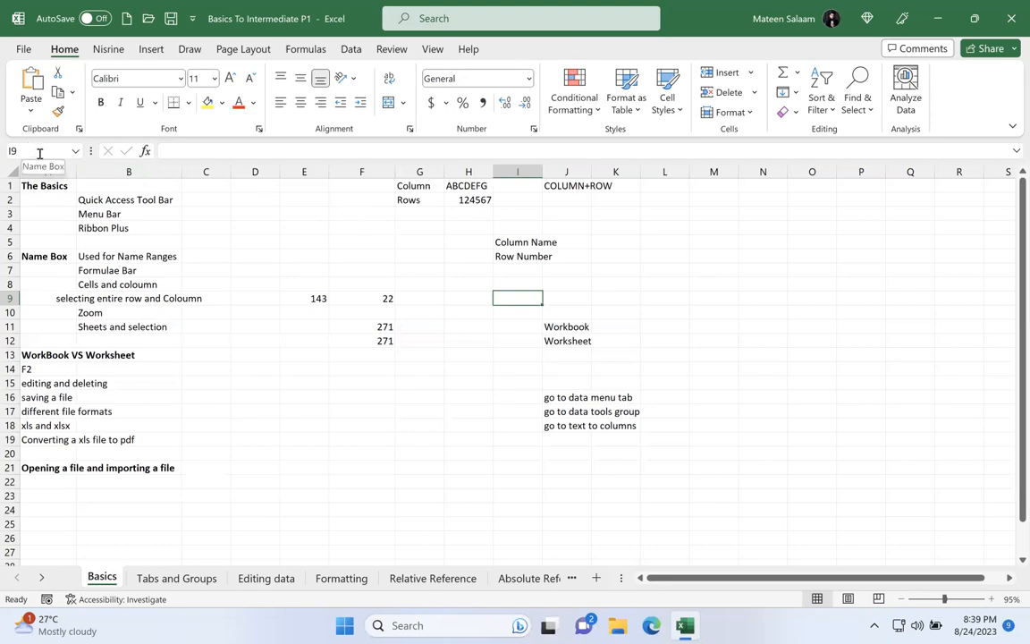
Step: Open the empty cell J14 for editing and enter a person's first name in D5 through the formula bar
{"action": "left_click", "coordinate": [568, 363]}
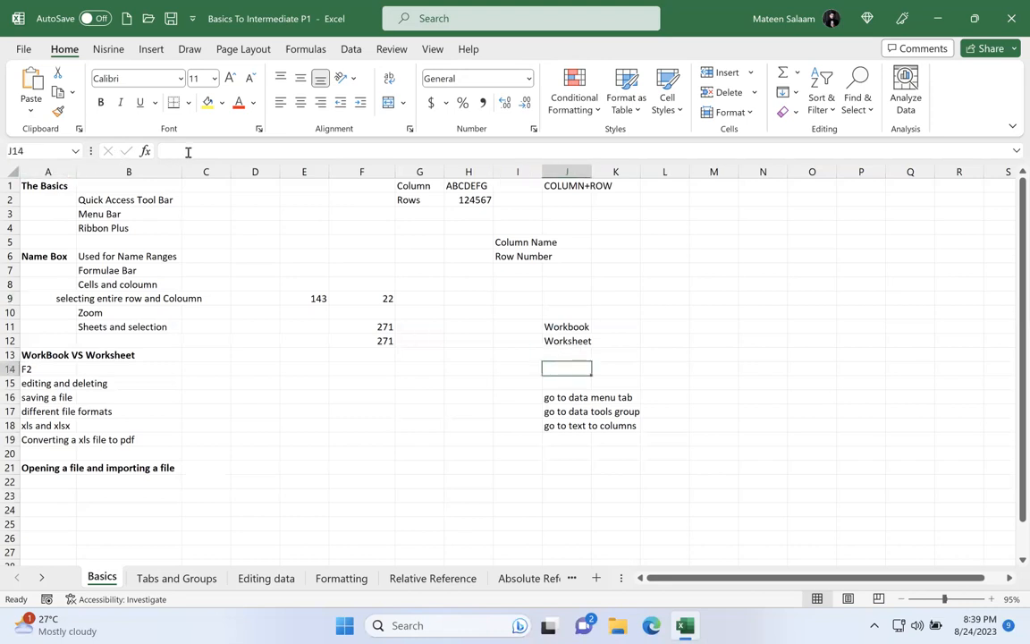
{"action": "key", "text": "F2"}
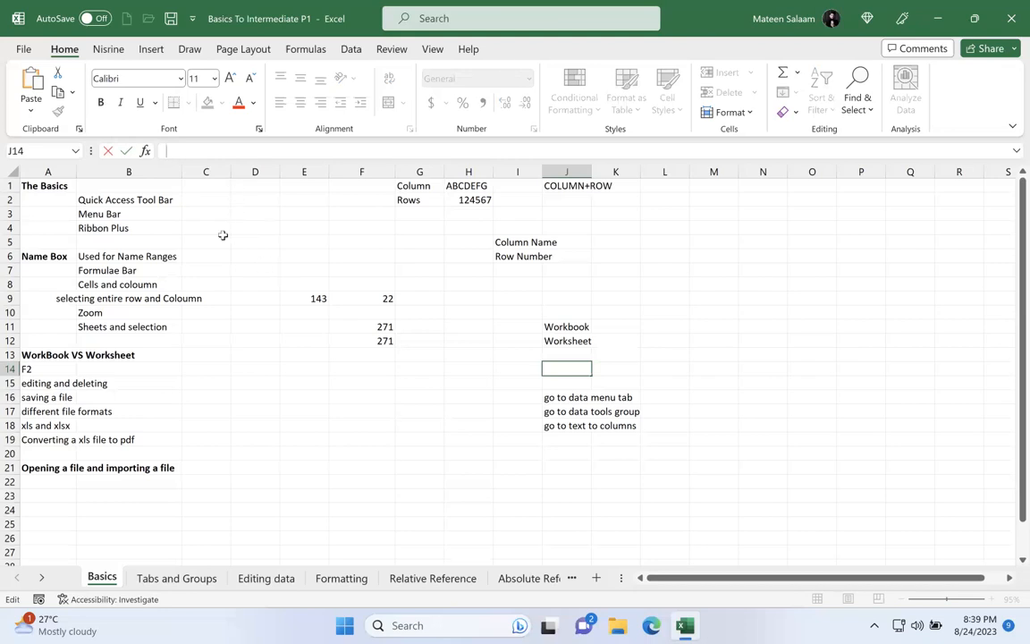
{"action": "left_click", "coordinate": [266, 238]}
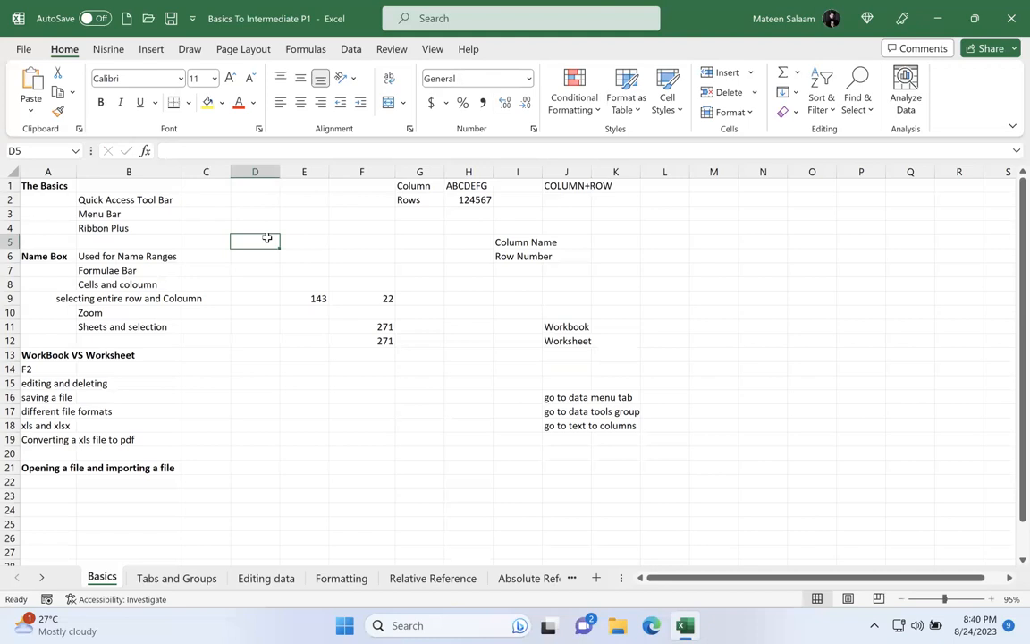
{"action": "left_click", "coordinate": [241, 149]}
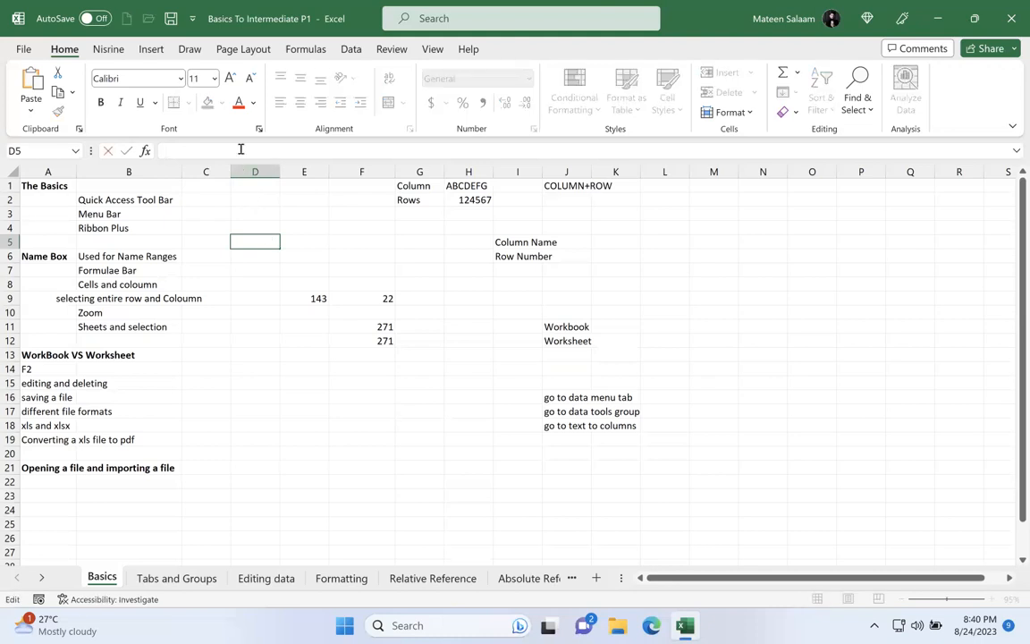
{"action": "type", "text": "Mateen"}
{"action": "key", "text": "Return"}
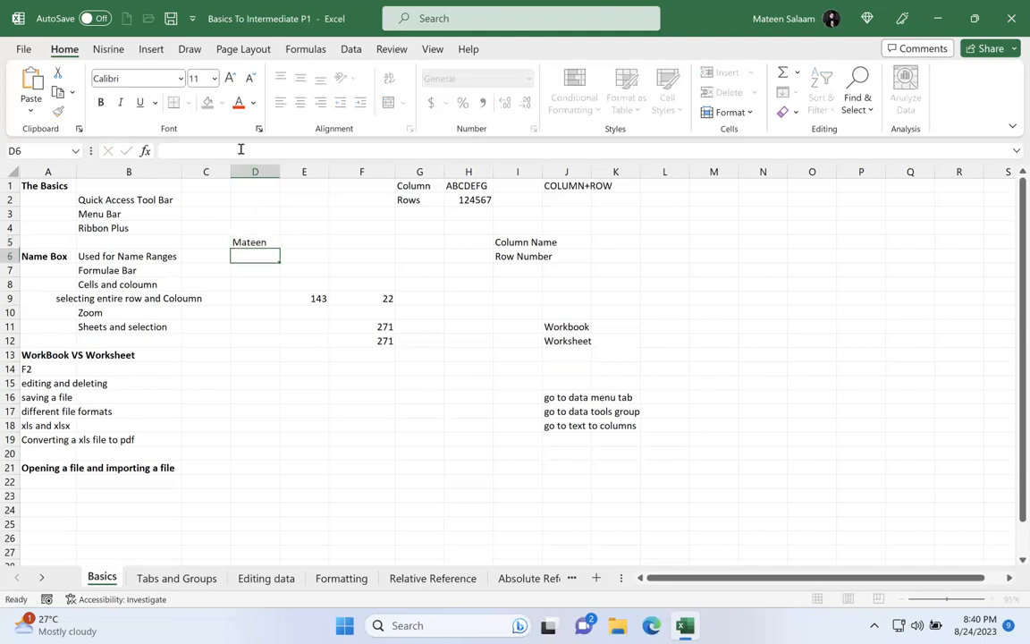
Step: Enter the person's first name directly in cell F6
{"action": "left_click", "coordinate": [322, 253]}
{"action": "left_click", "coordinate": [348, 254]}
{"action": "double_click", "coordinate": [357, 256]}
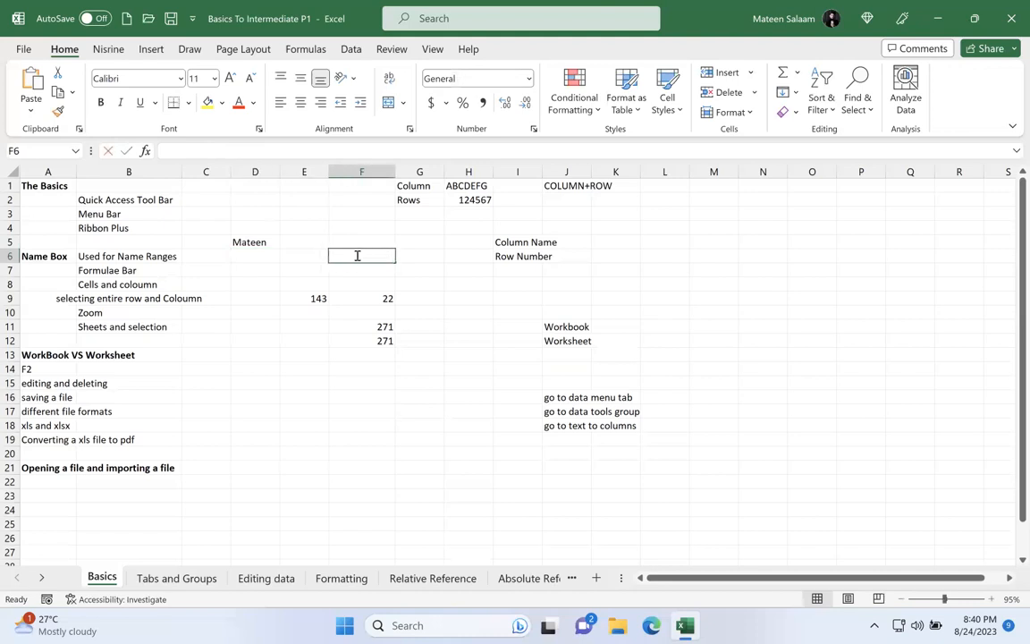
{"action": "type", "text": "Mateen"}
{"action": "key", "text": "Return"}
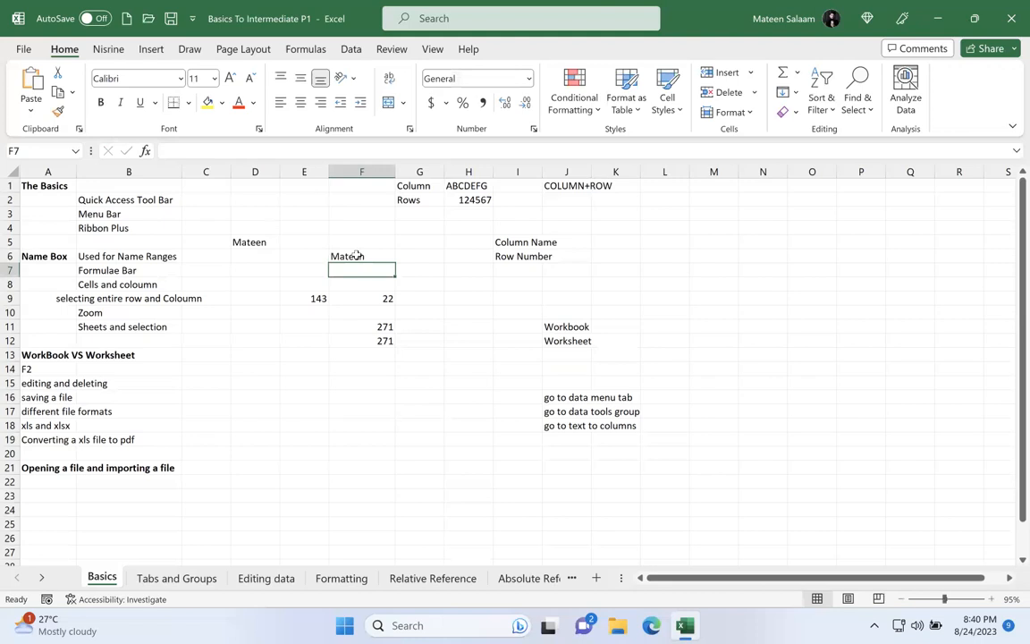
Step: Append the person's surname to the name in D5 through the formula bar
{"action": "left_click", "coordinate": [264, 240]}
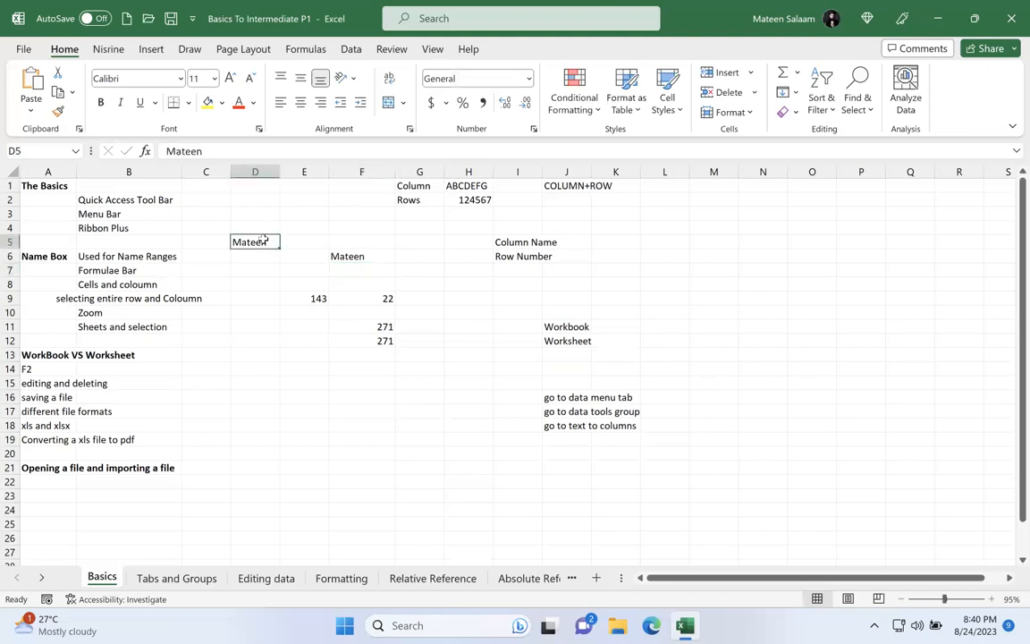
{"action": "left_click", "coordinate": [256, 147]}
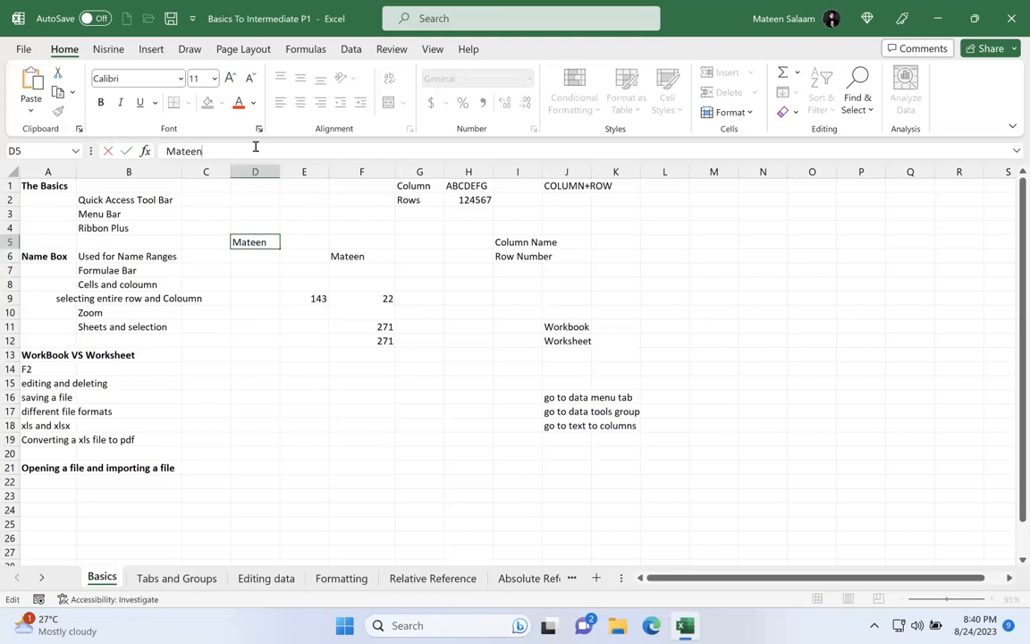
{"action": "type", "text": "Salaam"}
{"action": "key", "text": "Return"}
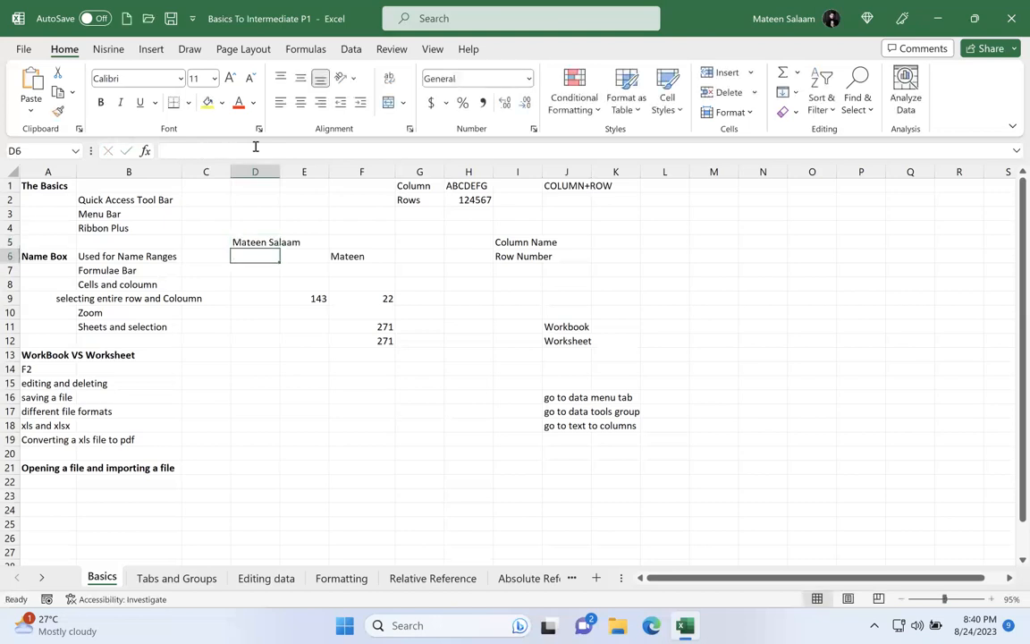
Step: Append the person's surname to the name in F6 by editing inside the cell
{"action": "left_click", "coordinate": [373, 255]}
{"action": "double_click", "coordinate": [378, 255]}
{"action": "type", "text": "Salaam"}
{"action": "key", "text": "Return"}
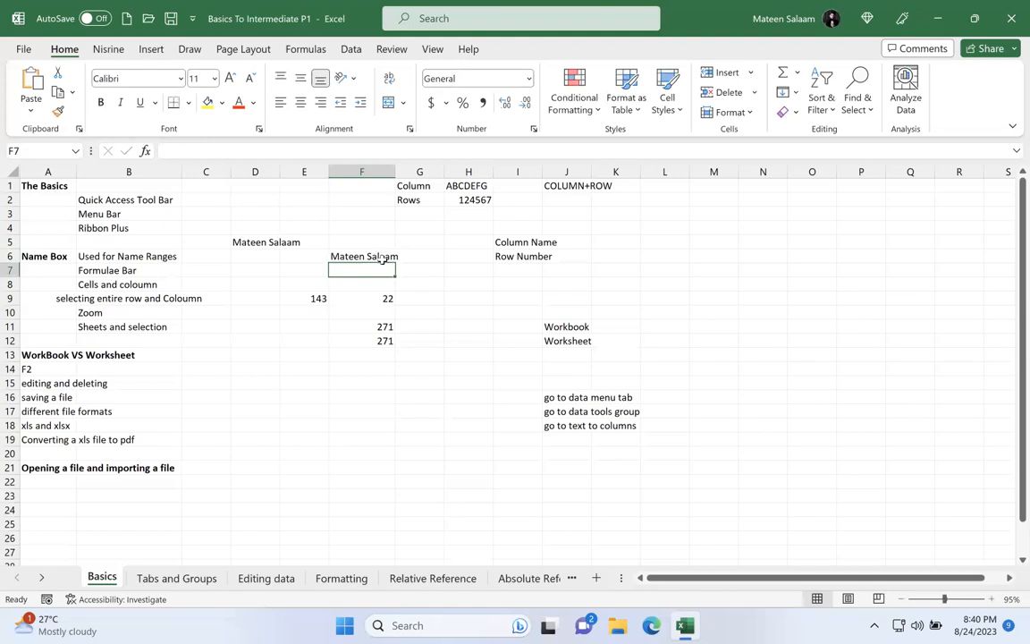
Step: Compare the formula bar contents for empty cells D12, D11 and D8, the number in E9, and the calculated cell F11
{"action": "double_click", "coordinate": [253, 339]}
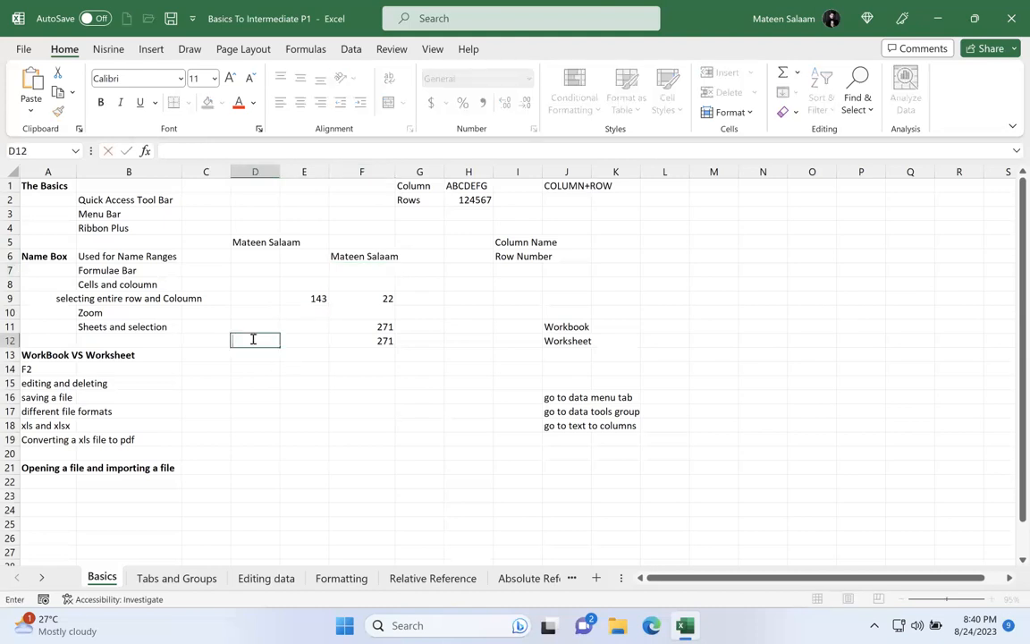
{"action": "left_click", "coordinate": [253, 325]}
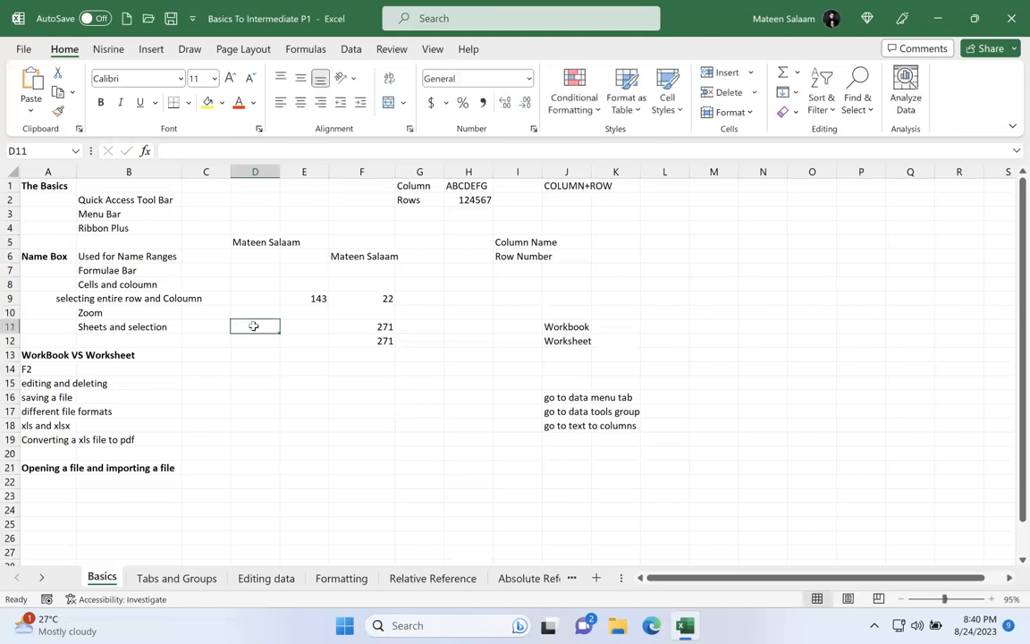
{"action": "left_click", "coordinate": [182, 152]}
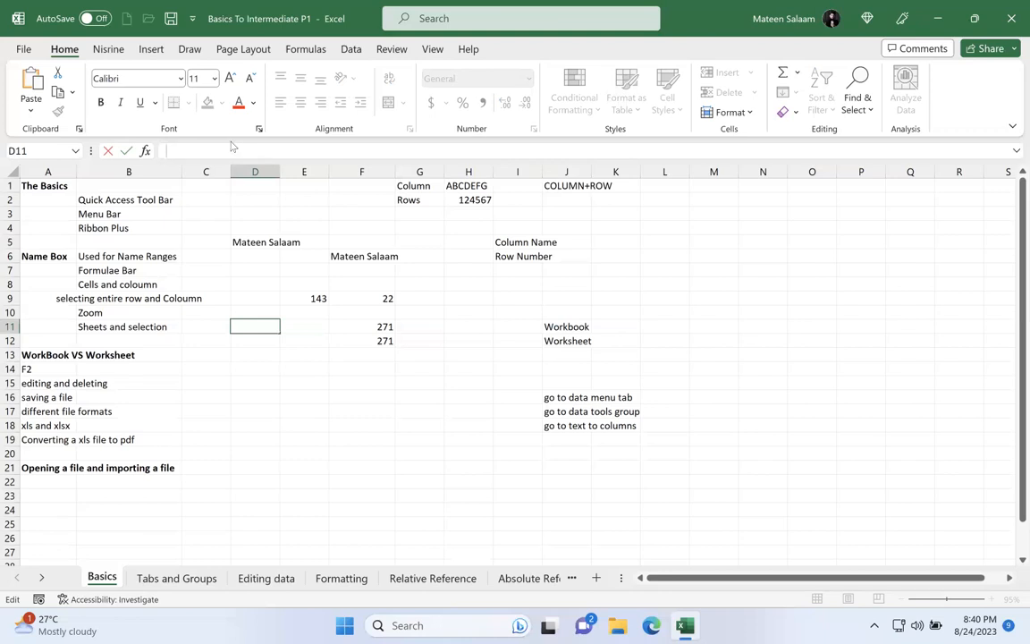
{"action": "left_click", "coordinate": [273, 285]}
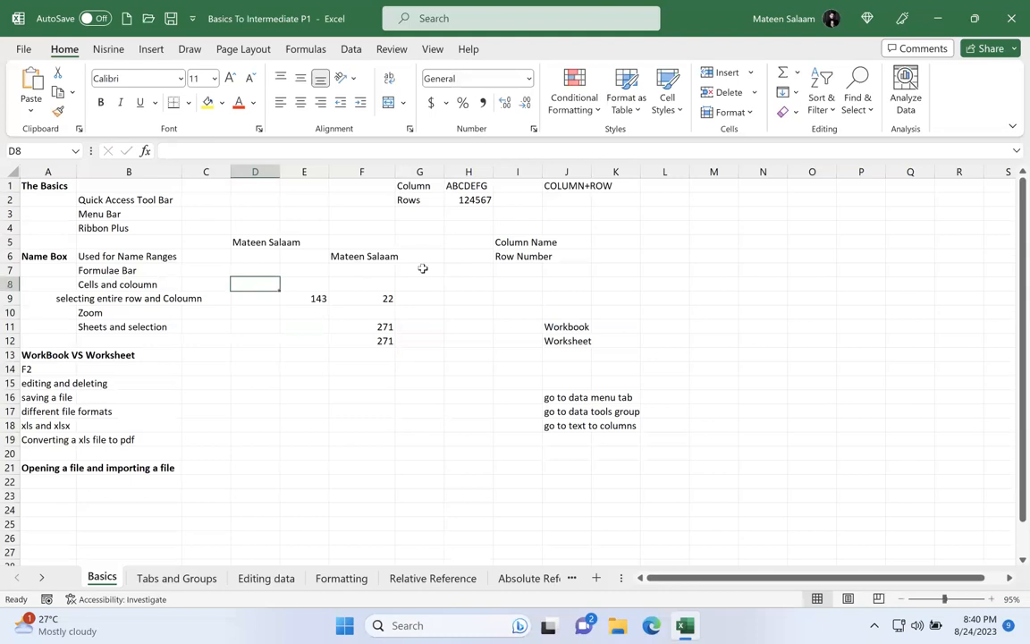
{"action": "left_click", "coordinate": [303, 298]}
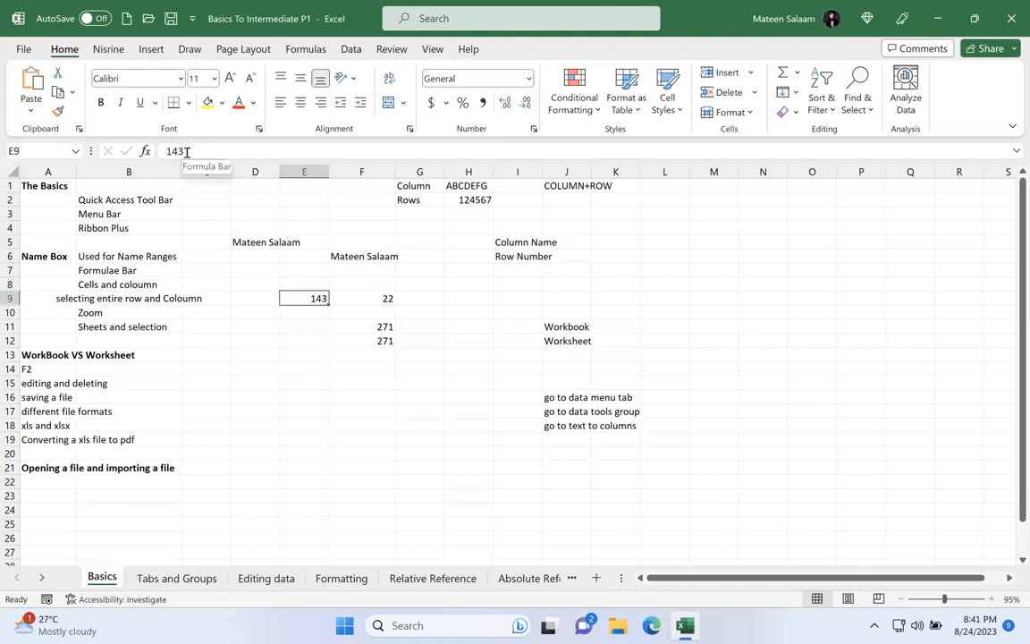
{"action": "left_click", "coordinate": [378, 326]}
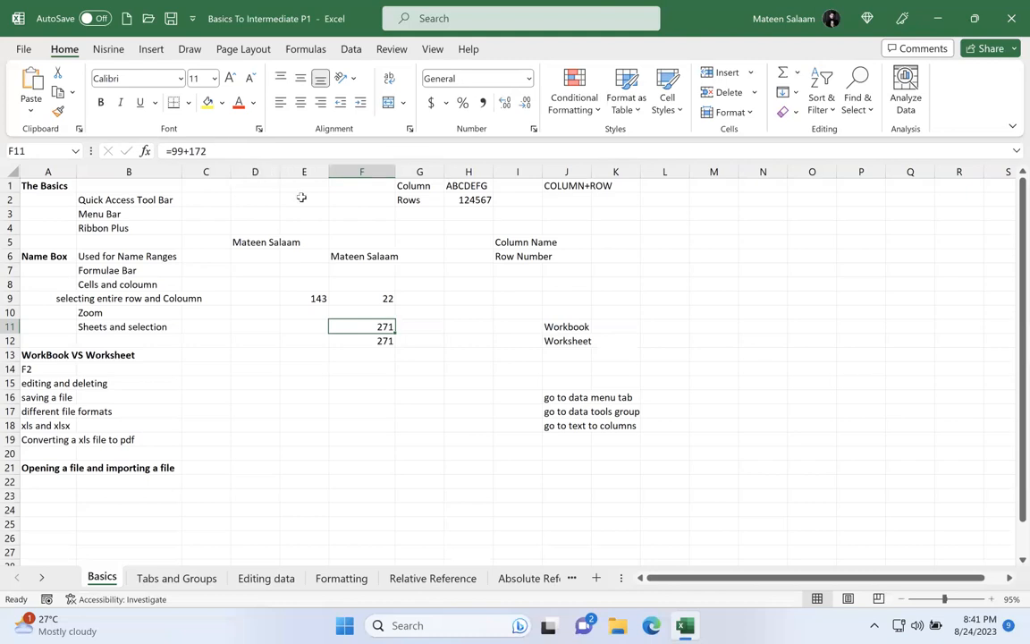
Step: Enter the formula =CONCAT(F11,F9) in cell E16 to join the two values
{"action": "left_click", "coordinate": [299, 394]}
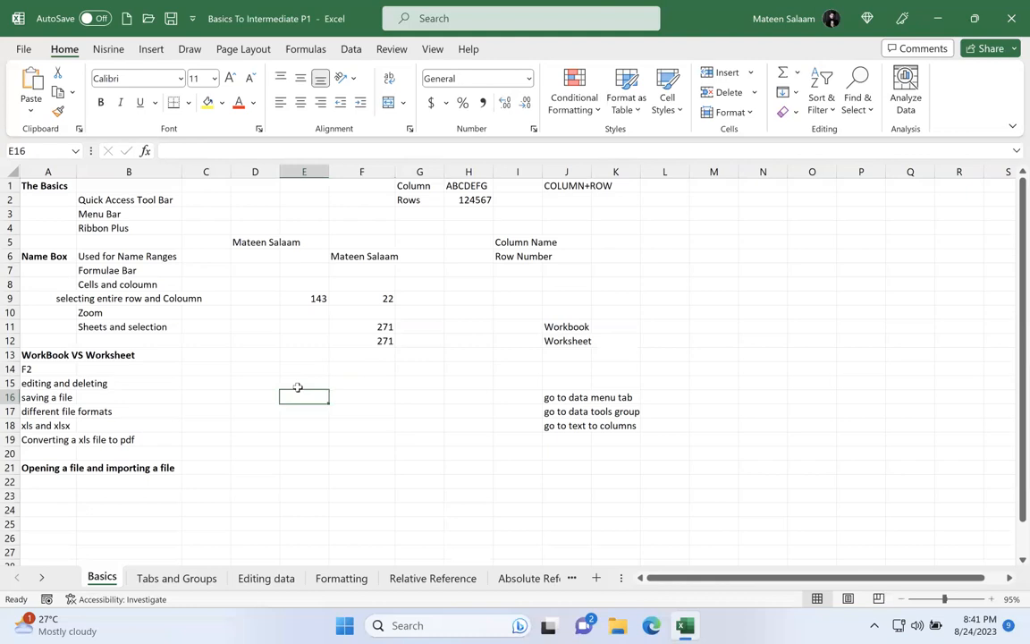
{"action": "type", "text": "="}
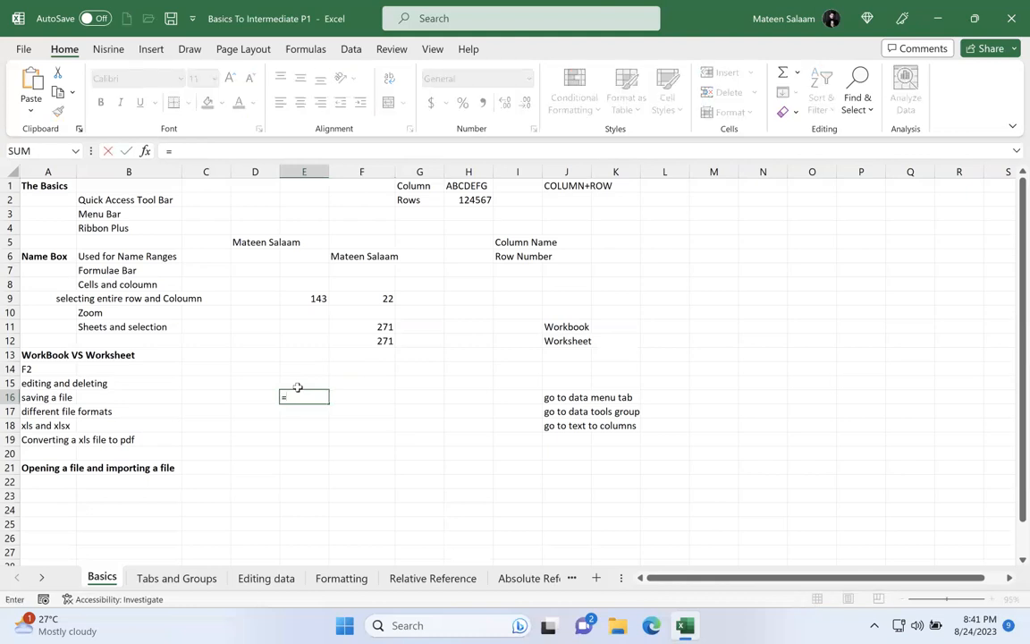
{"action": "type", "text": "conca"}
{"action": "key", "text": "Tab"}
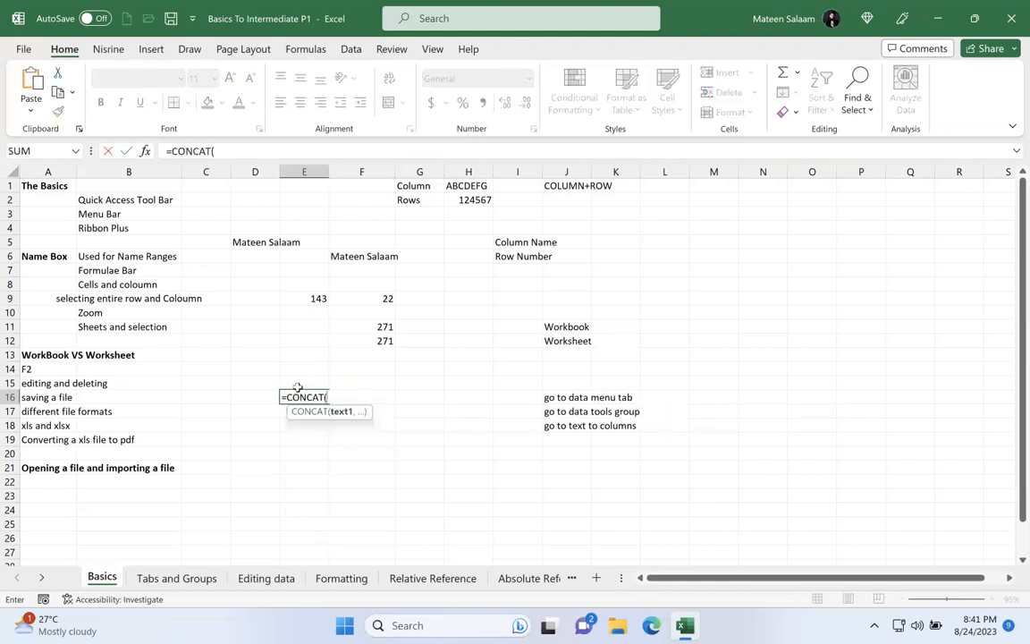
{"action": "left_click", "coordinate": [359, 329]}
{"action": "type", "text": ","}
{"action": "left_click", "coordinate": [364, 298]}
{"action": "key", "text": "Return"}
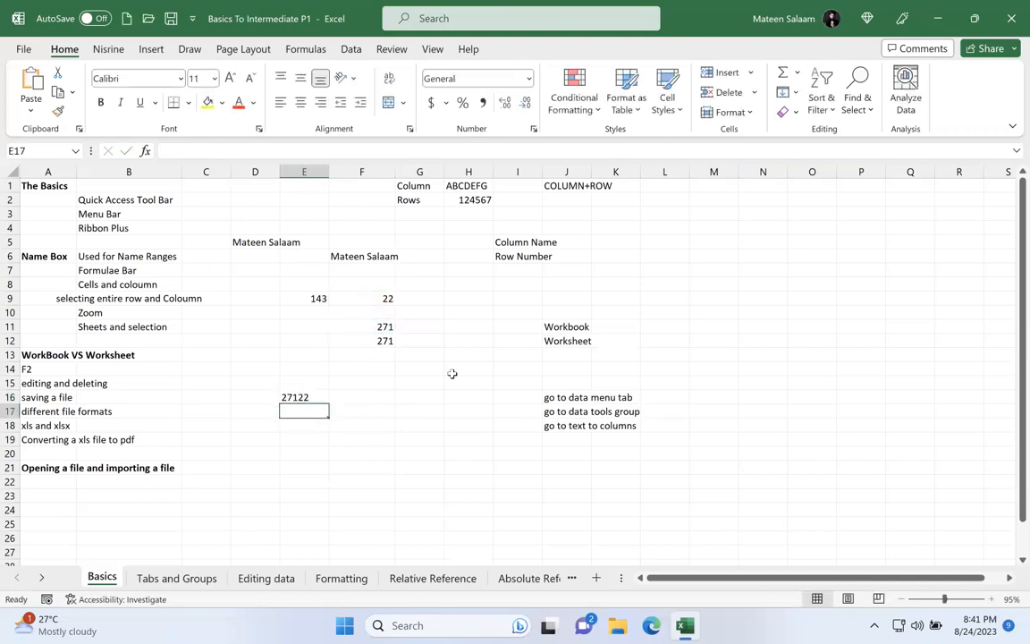
Step: Examine the CONCAT formula in E16 and its source cells, and select the block B1:L24
{"action": "left_click", "coordinate": [306, 397]}
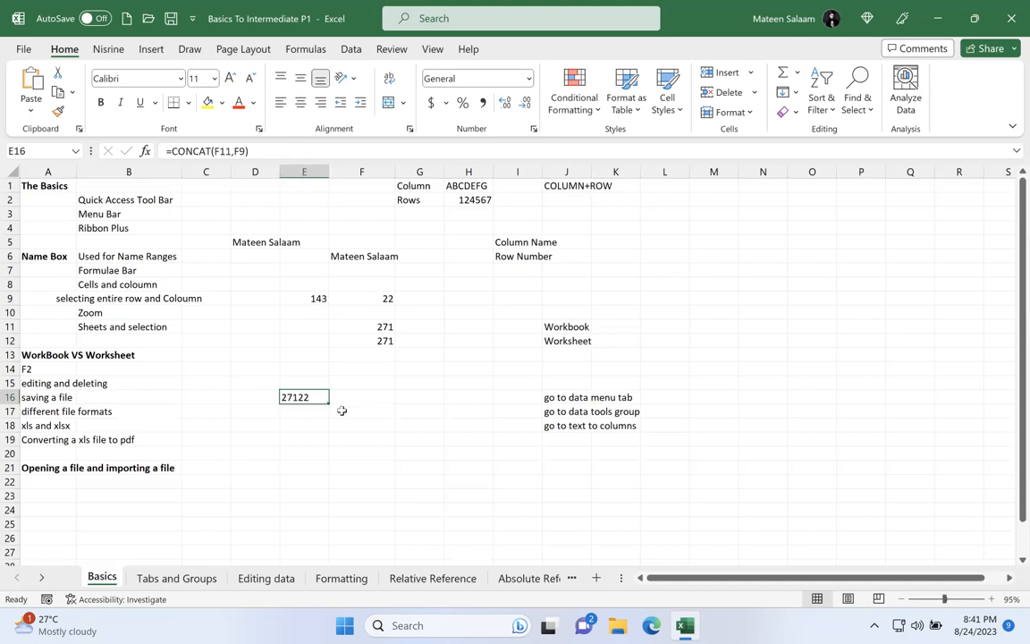
{"action": "key", "text": "F2"}
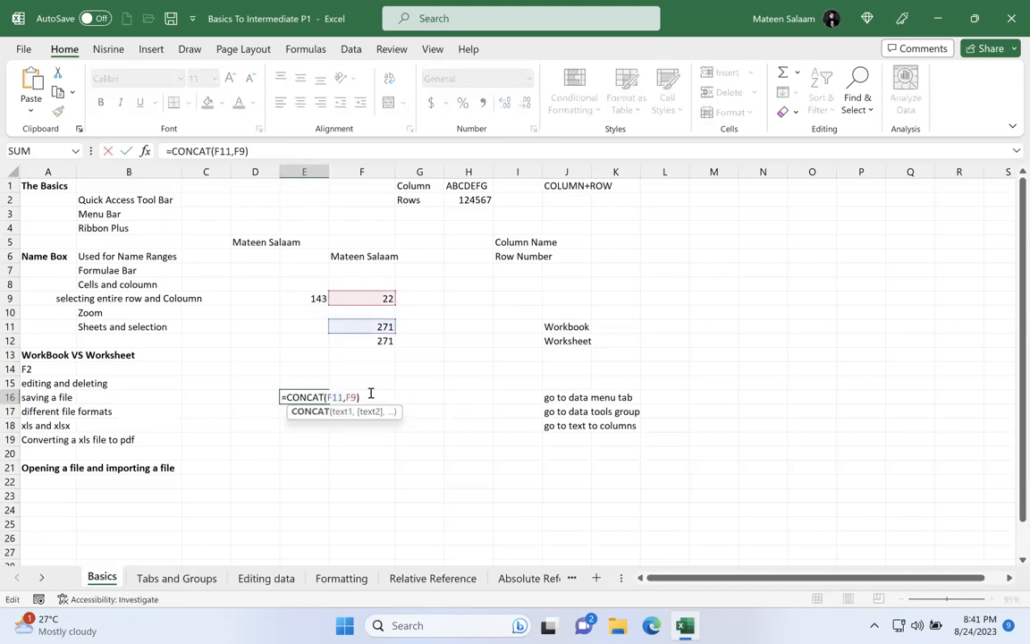
{"action": "left_click", "coordinate": [380, 384]}
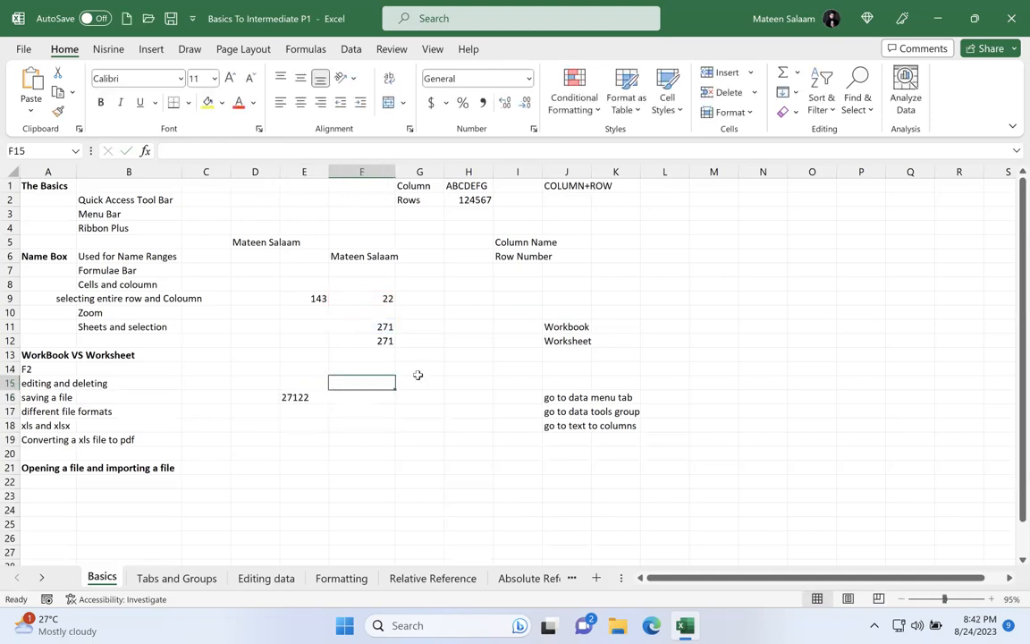
{"action": "left_click", "coordinate": [305, 396]}
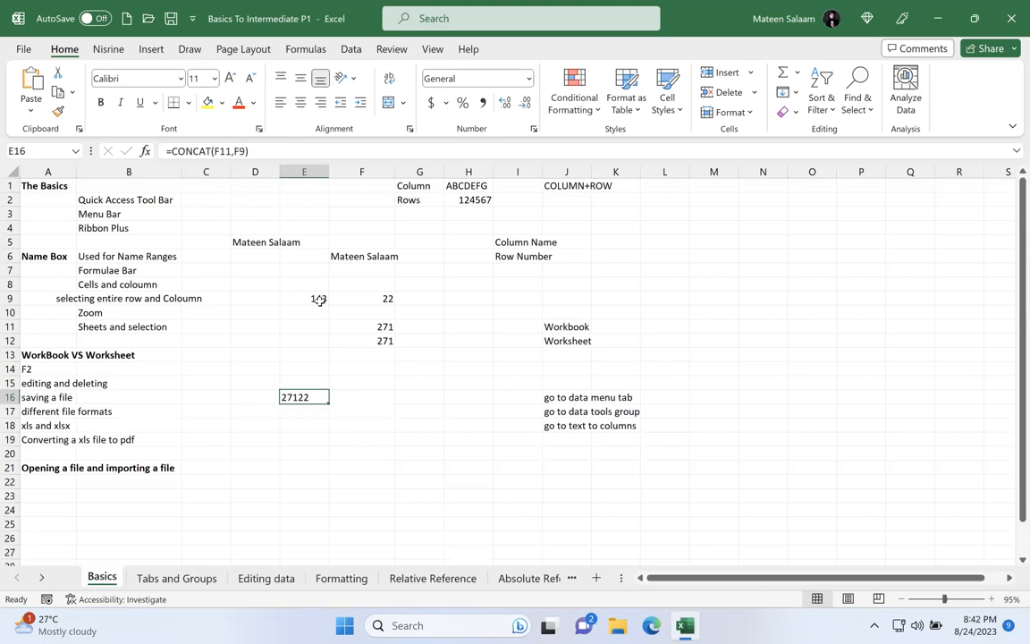
{"action": "left_click", "coordinate": [295, 357]}
{"action": "left_click", "coordinate": [310, 342]}
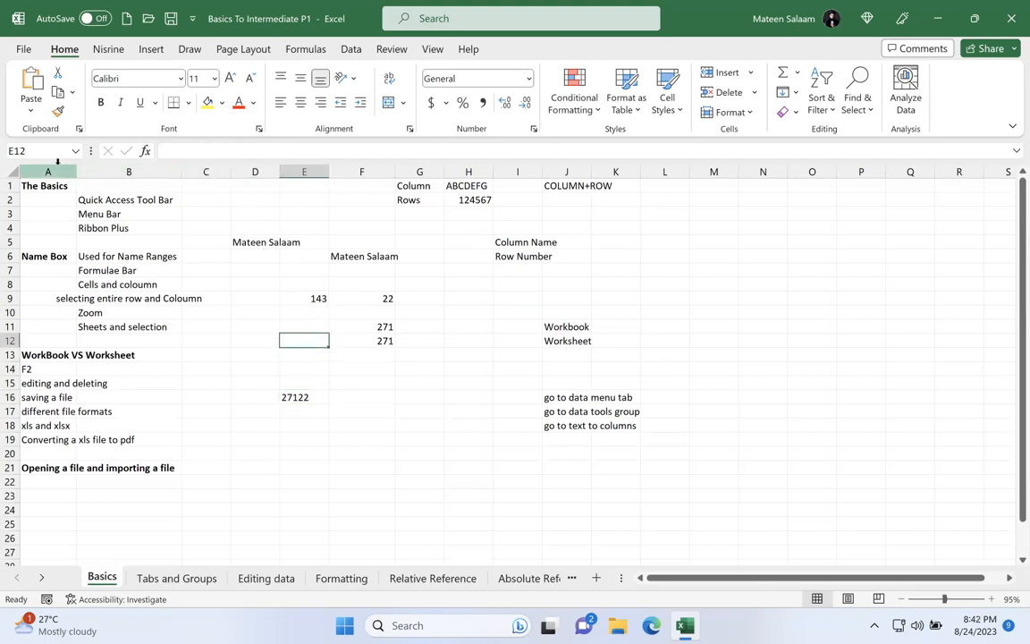
{"action": "left_click_drag", "start_coordinate": [89, 186], "coordinate": [682, 511]}
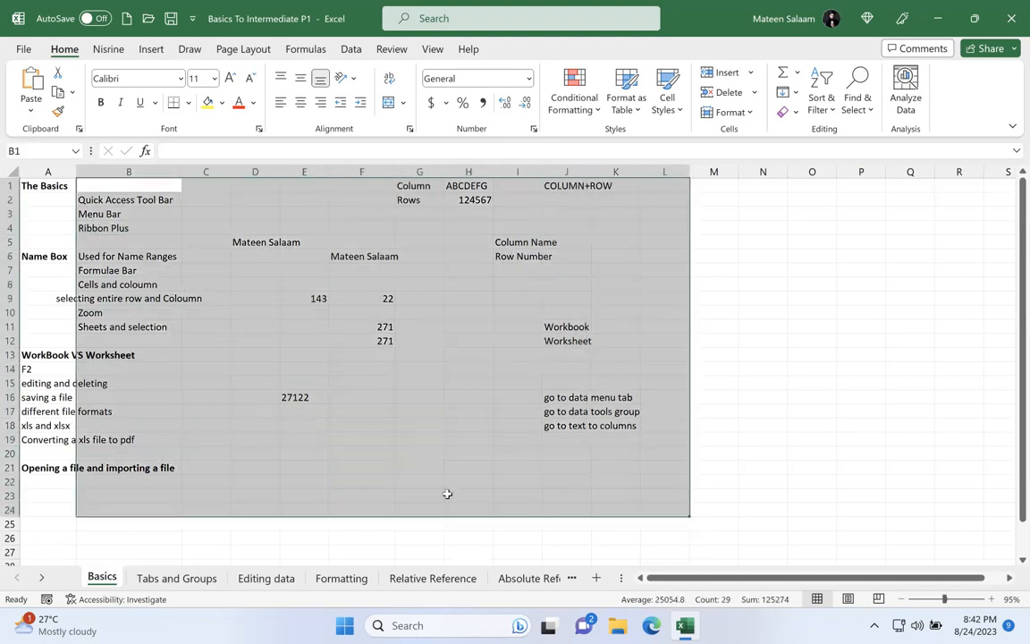
Step: Enter the label "Cell" in the empty cell E37 below the existing notes
{"action": "scroll", "coordinate": [447, 494], "scroll_direction": "down", "scroll_amount": 5}
{"action": "scroll", "coordinate": [447, 493], "scroll_direction": "down", "scroll_amount": 5}
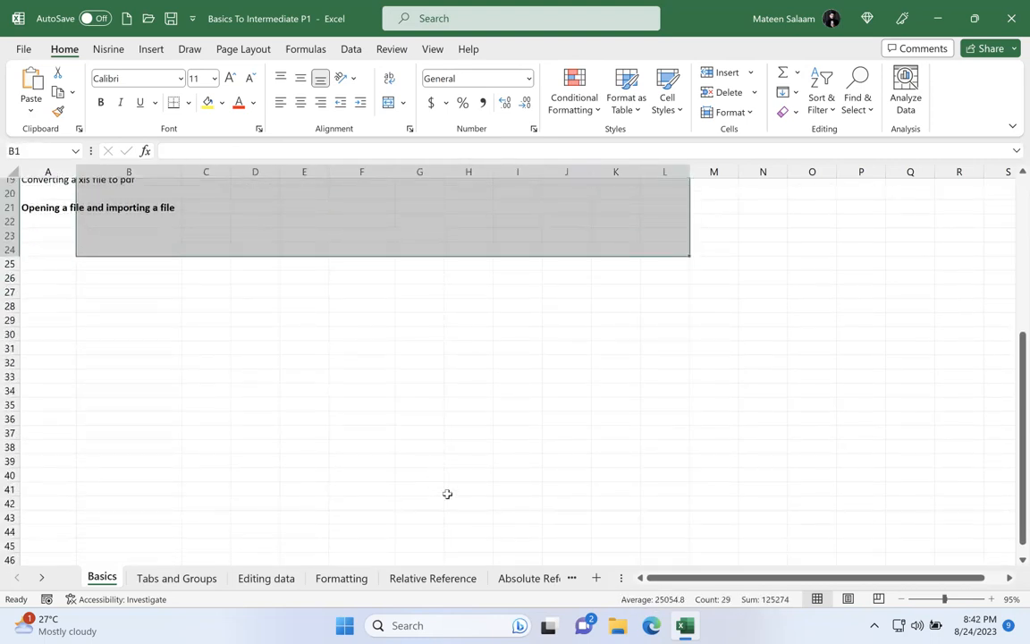
{"action": "left_click", "coordinate": [304, 304]}
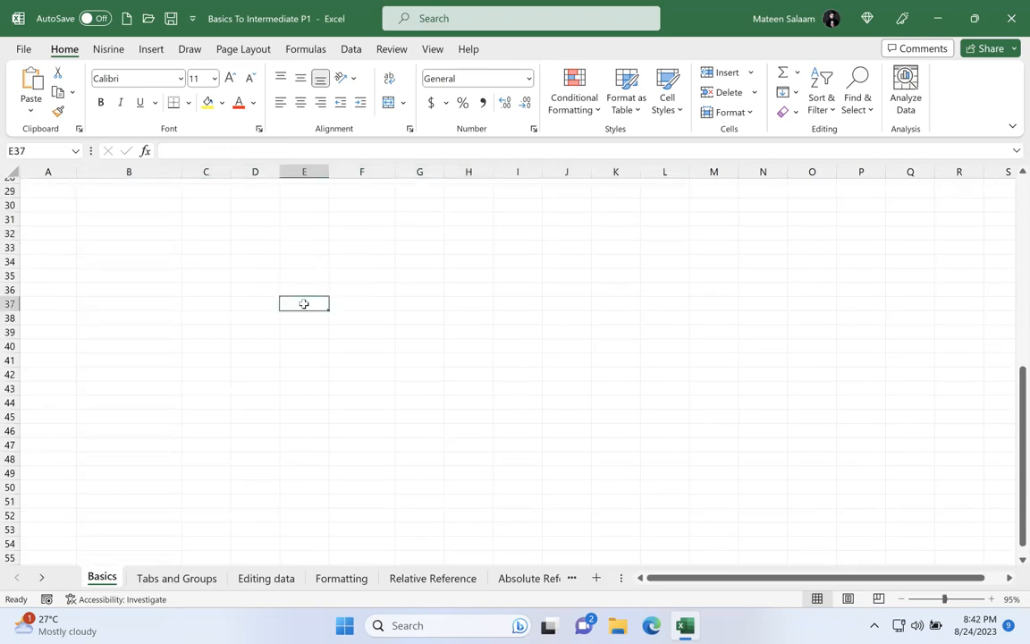
{"action": "type", "text": "Cell"}
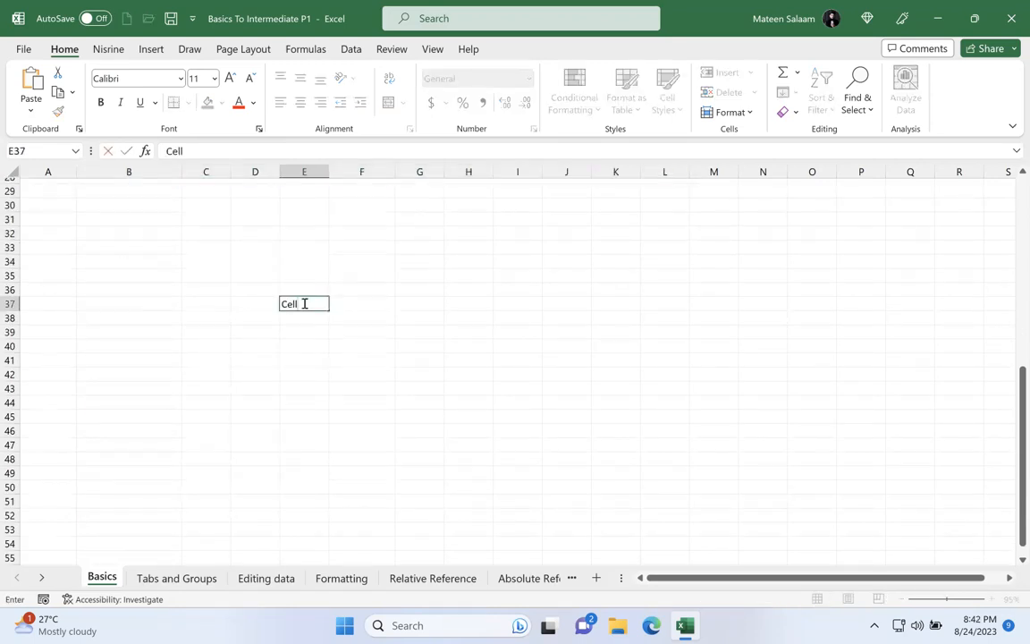
Step: Fill the range E38:E43 with the text "RANGE" in a single entry
{"action": "left_click_drag", "start_coordinate": [310, 319], "coordinate": [313, 393]}
{"action": "type", "text": "RANGE"}
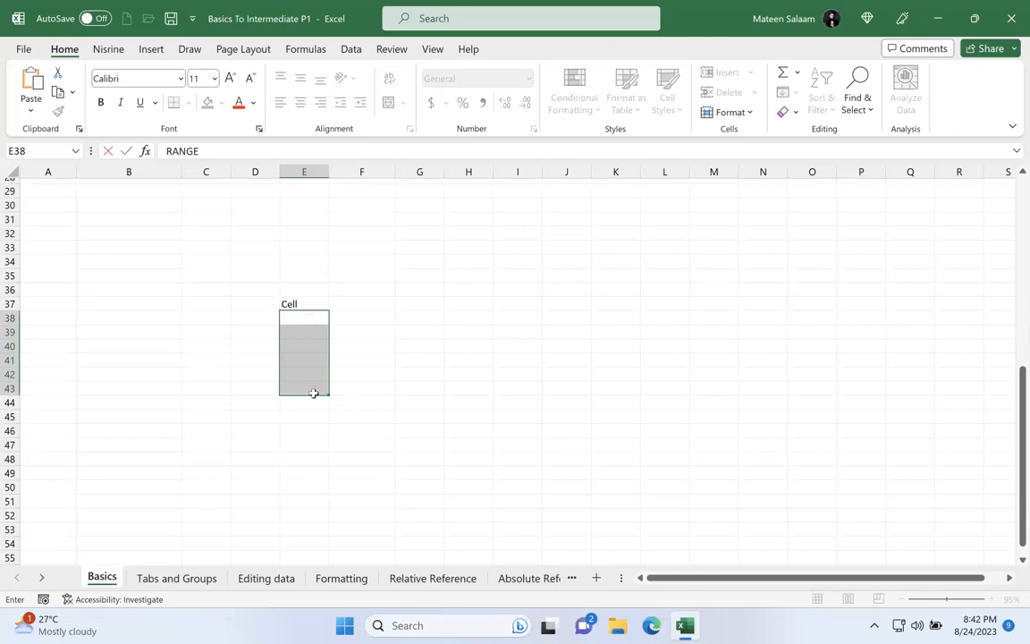
{"action": "key", "text": "ctrl+Return"}
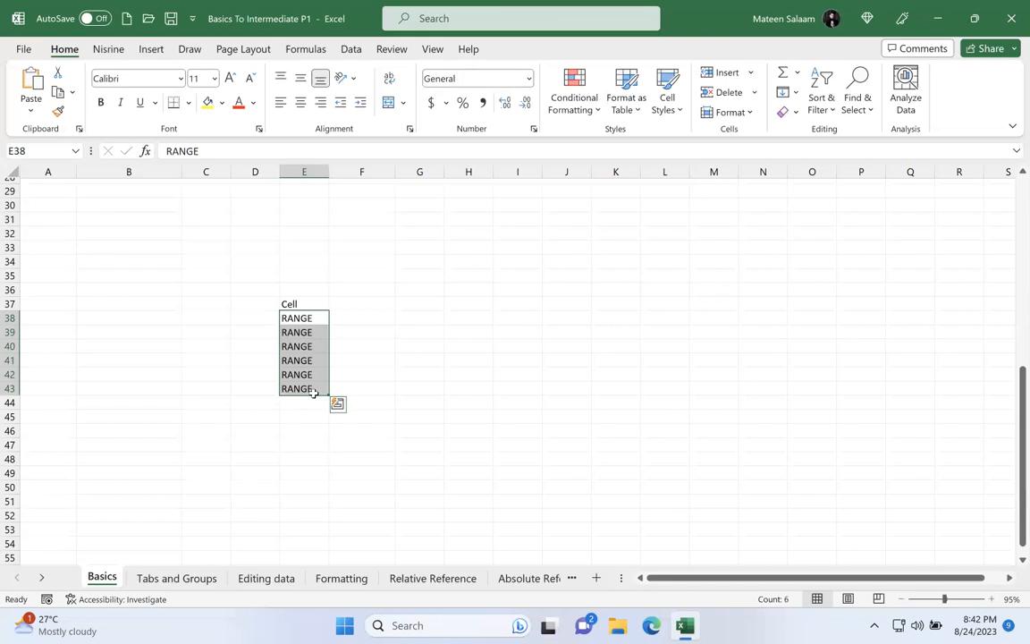
Step: Fill the block F36:K48 with the number 1 in a single entry
{"action": "left_click", "coordinate": [374, 292]}
{"action": "left_click_drag", "start_coordinate": [414, 309], "coordinate": [633, 453]}
{"action": "type", "text": "1"}
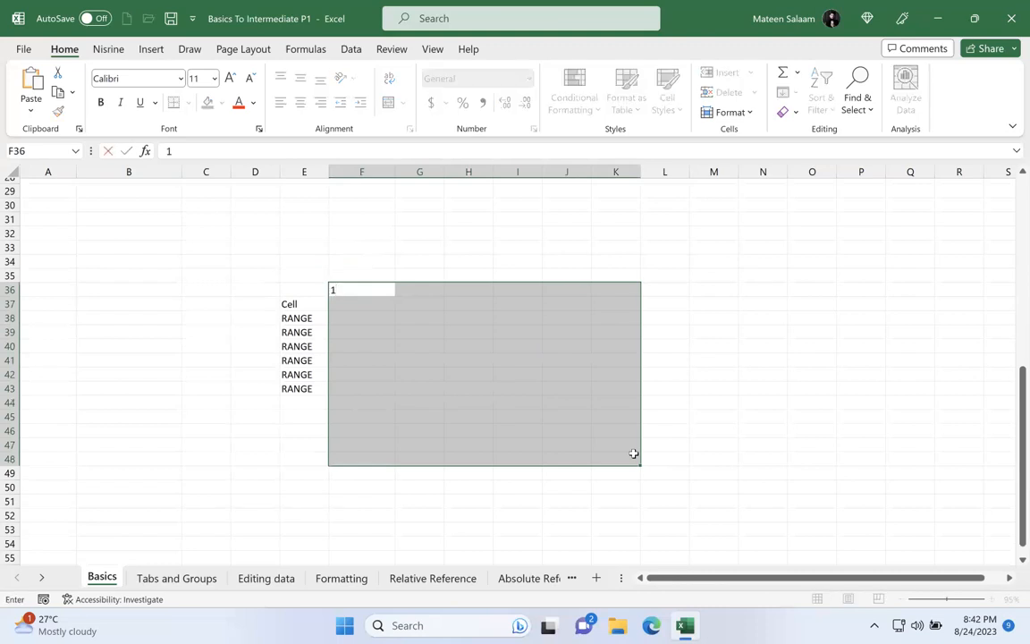
{"action": "key", "text": "ctrl+Return"}
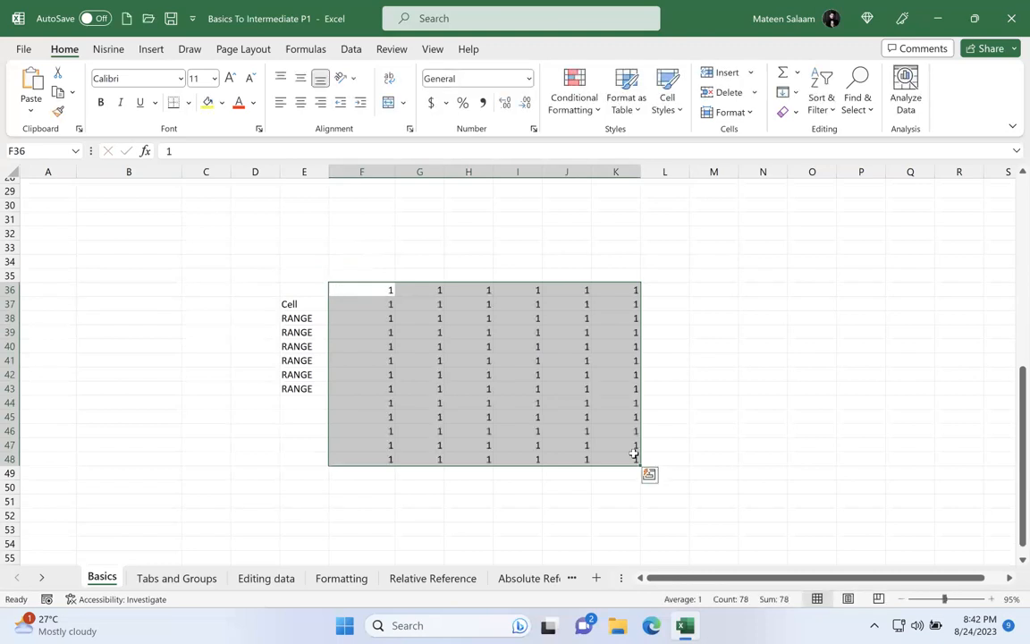
Step: Select the block of ones, the empty cells L36:L46 and the labels in column E to compare multi-column and single-column selections
{"action": "left_click", "coordinate": [514, 318]}
{"action": "left_click_drag", "start_coordinate": [378, 290], "coordinate": [635, 458]}
{"action": "left_click_drag", "start_coordinate": [656, 294], "coordinate": [683, 432]}
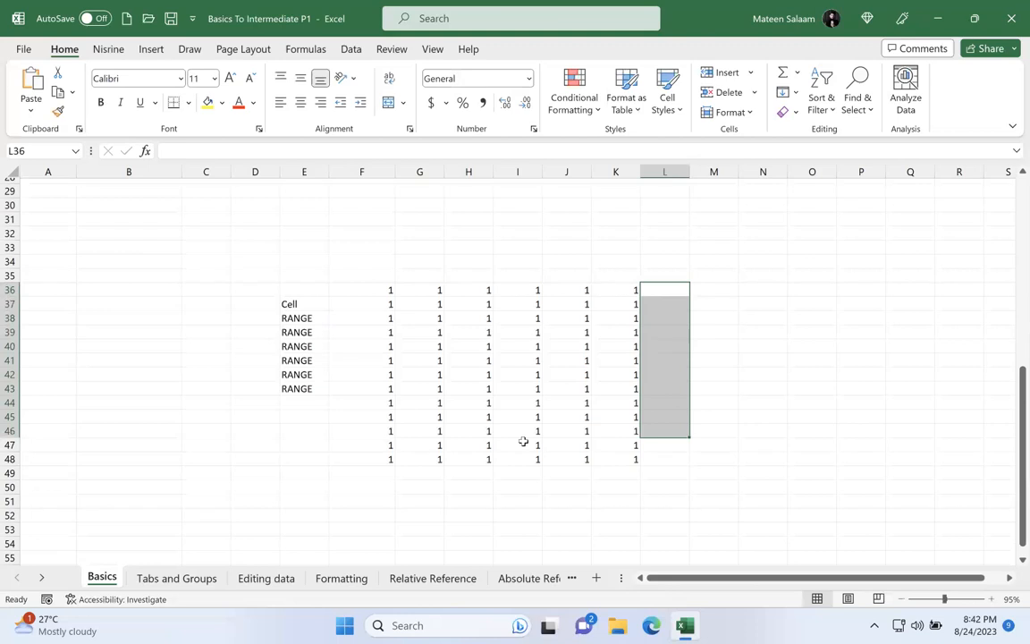
{"action": "left_click_drag", "start_coordinate": [298, 304], "coordinate": [310, 391]}
{"action": "left_click_drag", "start_coordinate": [372, 290], "coordinate": [640, 462]}
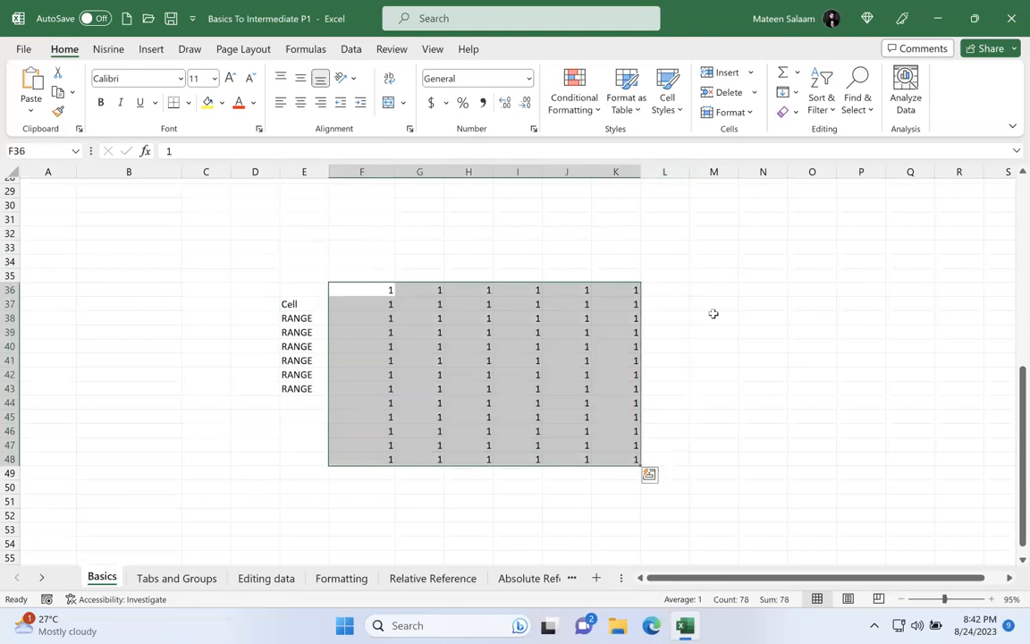
Step: Enter the label "Array" in M38 beside the block of ones
{"action": "left_click", "coordinate": [714, 314]}
{"action": "type", "text": "Array"}
{"action": "key", "text": "Return"}
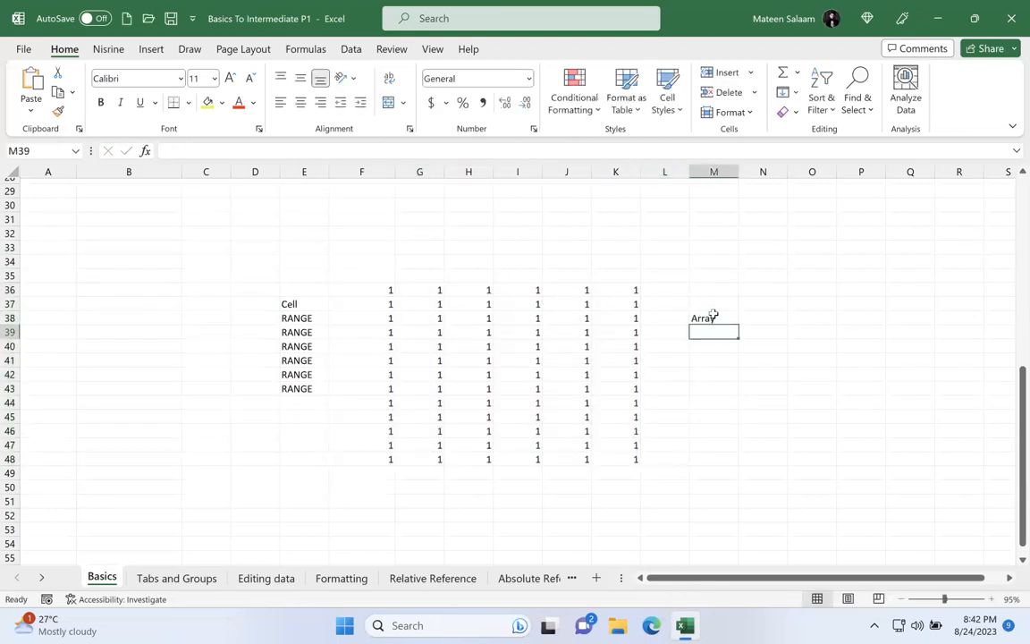
Step: Select the block of ones, the labels in column E and C33:C40, checking selection sizes in rows and columns in the Name Box
{"action": "left_click_drag", "start_coordinate": [375, 292], "coordinate": [618, 461]}
{"action": "left_click_drag", "start_coordinate": [295, 304], "coordinate": [307, 397]}
{"action": "left_click", "coordinate": [210, 248]}
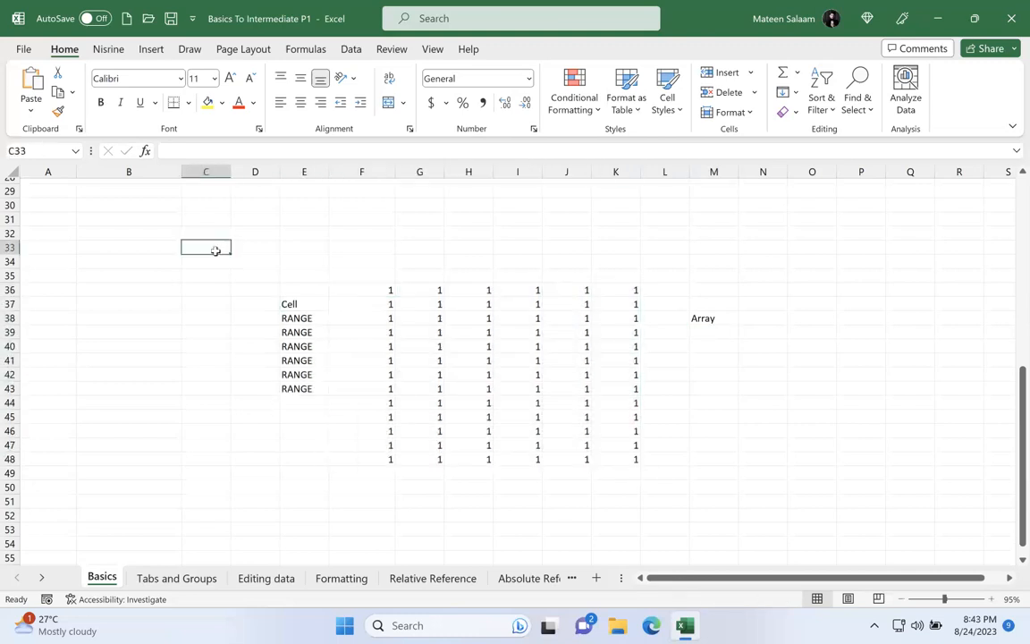
{"action": "left_click_drag", "start_coordinate": [207, 248], "coordinate": [208, 349]}
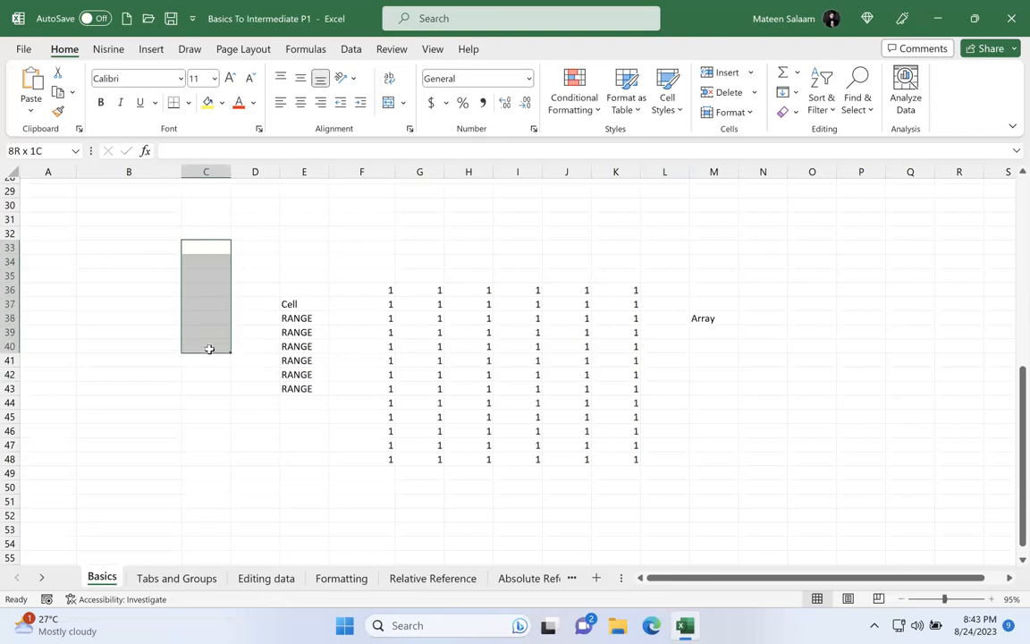
{"action": "left_click_drag", "start_coordinate": [208, 348], "coordinate": [210, 349]}
{"action": "left_click_drag", "start_coordinate": [382, 284], "coordinate": [635, 458]}
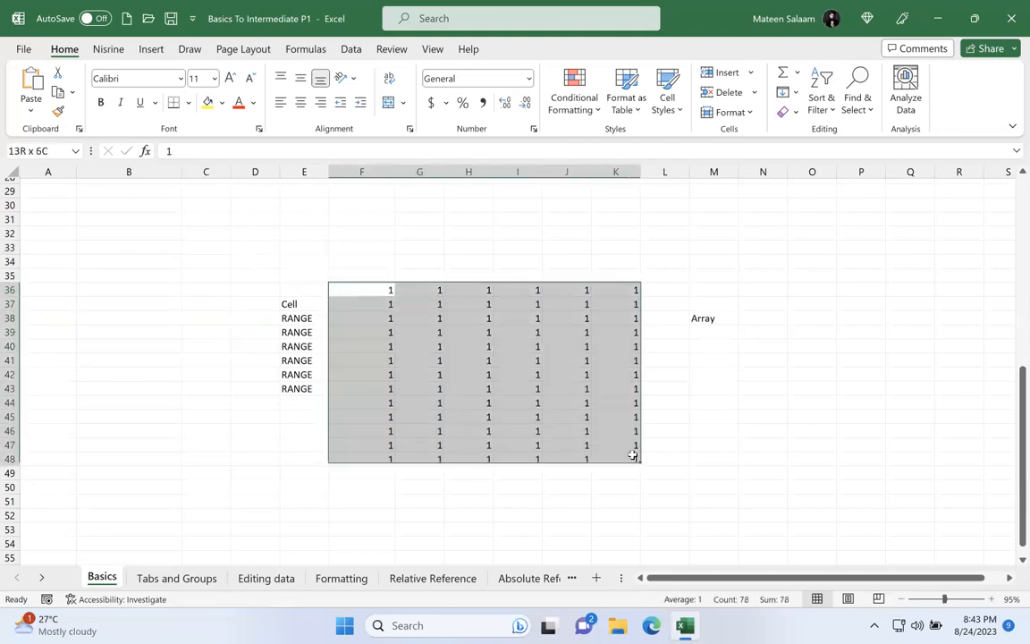
Step: Select the "Cell" label in E37, extend the selection to E39, and select E39 alone to contrast cell and range
{"action": "left_click", "coordinate": [307, 302]}
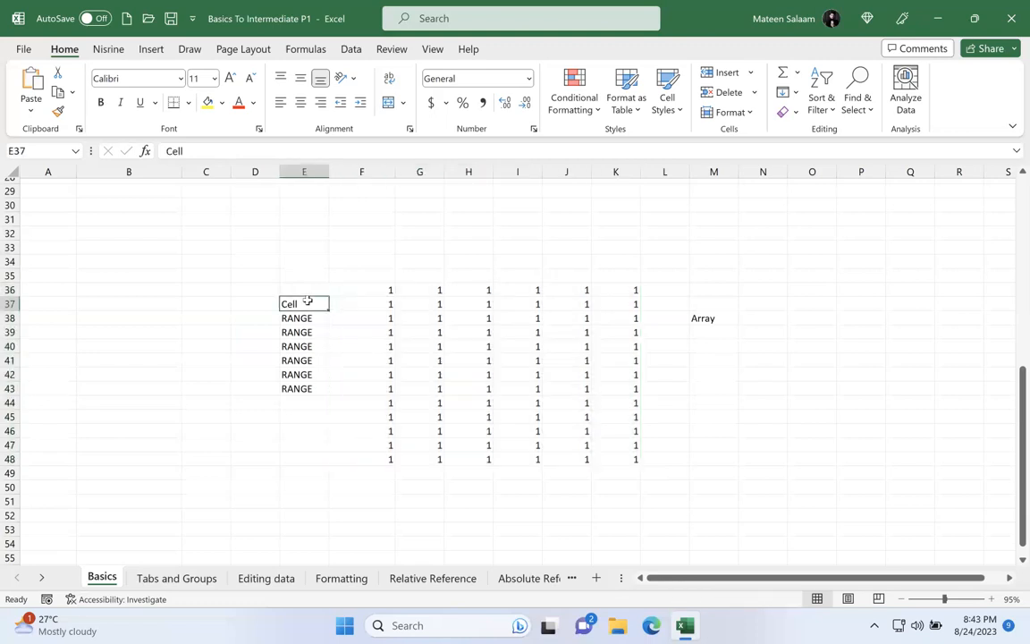
{"action": "left_click_drag", "start_coordinate": [307, 304], "coordinate": [309, 326]}
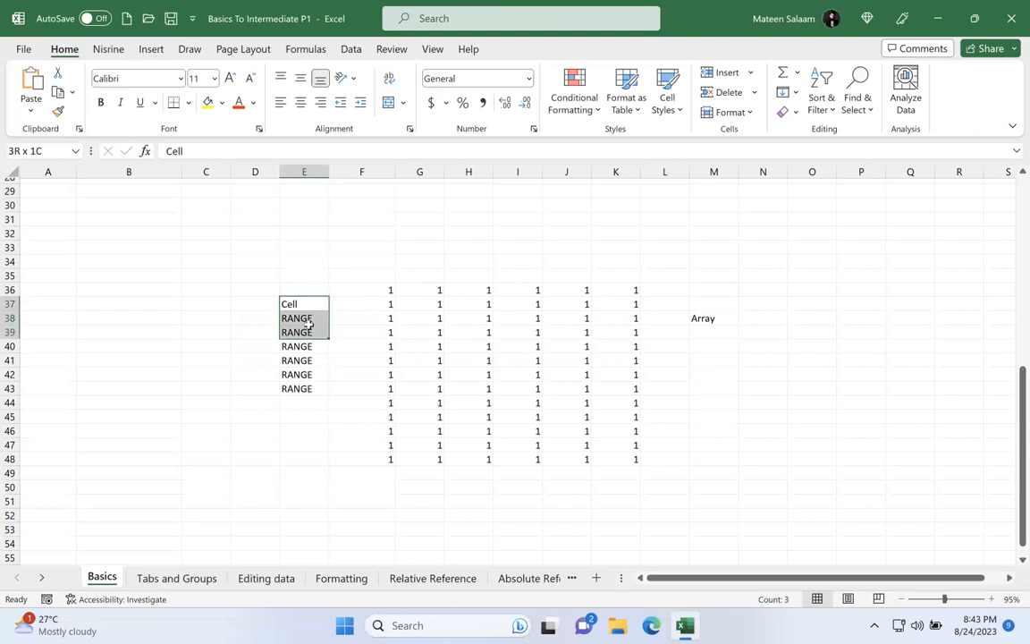
{"action": "left_click", "coordinate": [309, 329]}
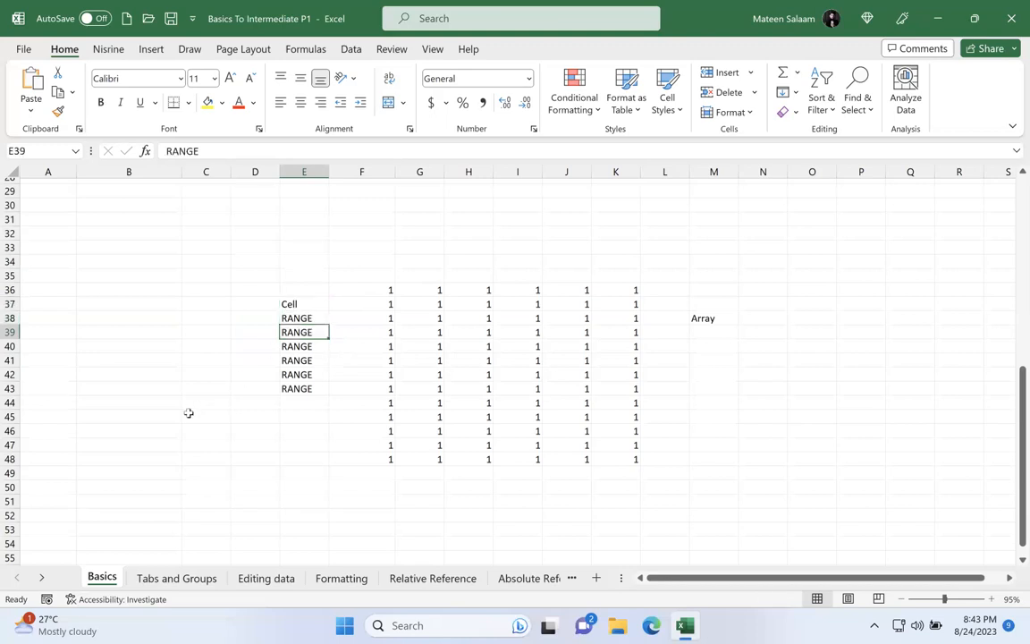
Step: Switch to the Tabs and Groups sheet and compare the commands in the custom ribbon tab with those in Home
{"action": "left_click", "coordinate": [158, 579]}
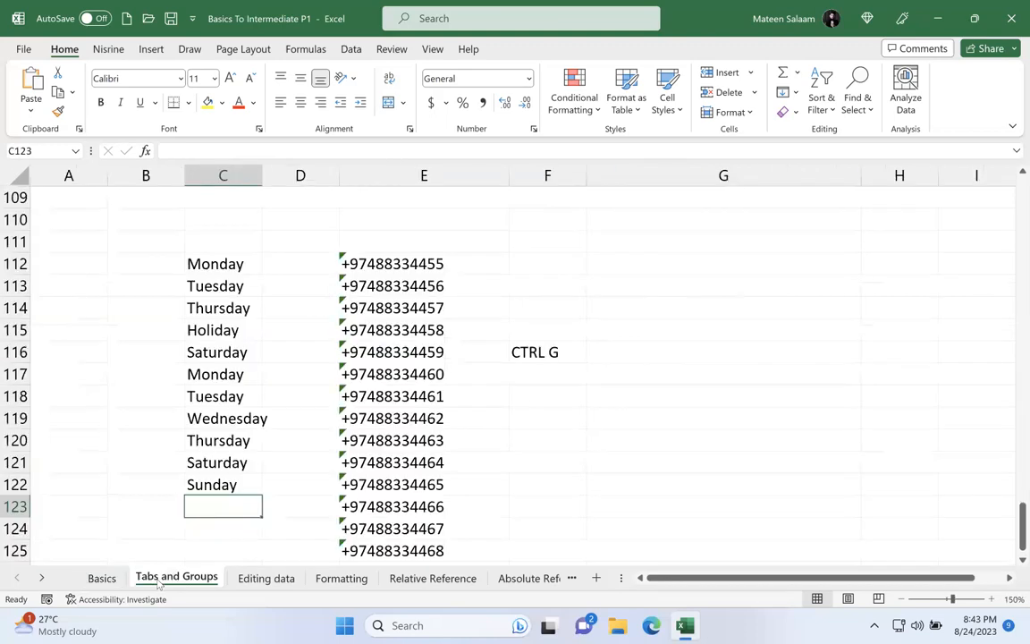
{"action": "left_click", "coordinate": [94, 49]}
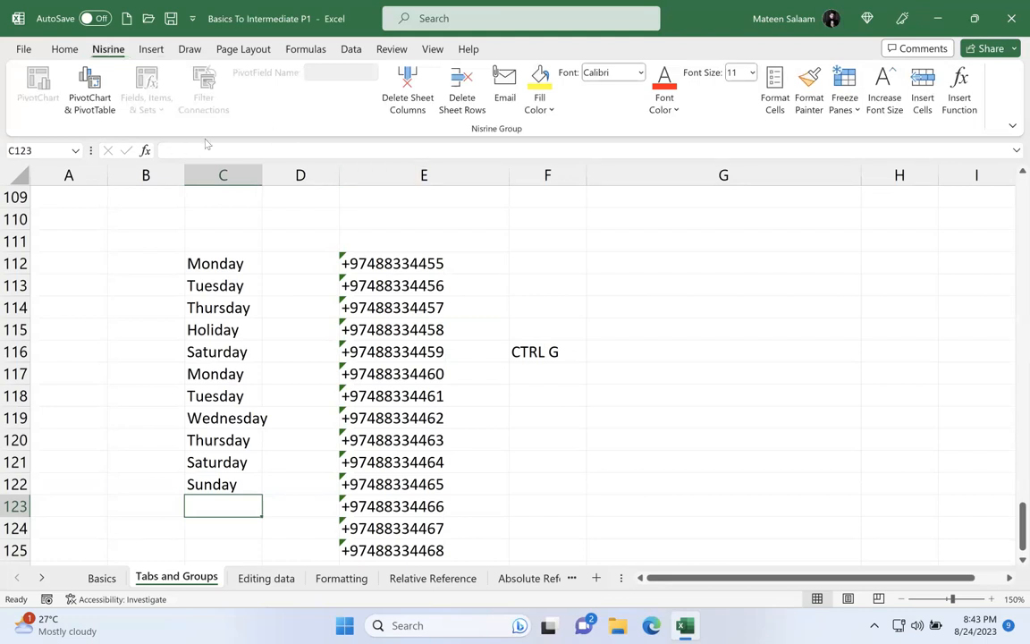
{"action": "left_click", "coordinate": [267, 187]}
{"action": "left_click", "coordinate": [277, 218]}
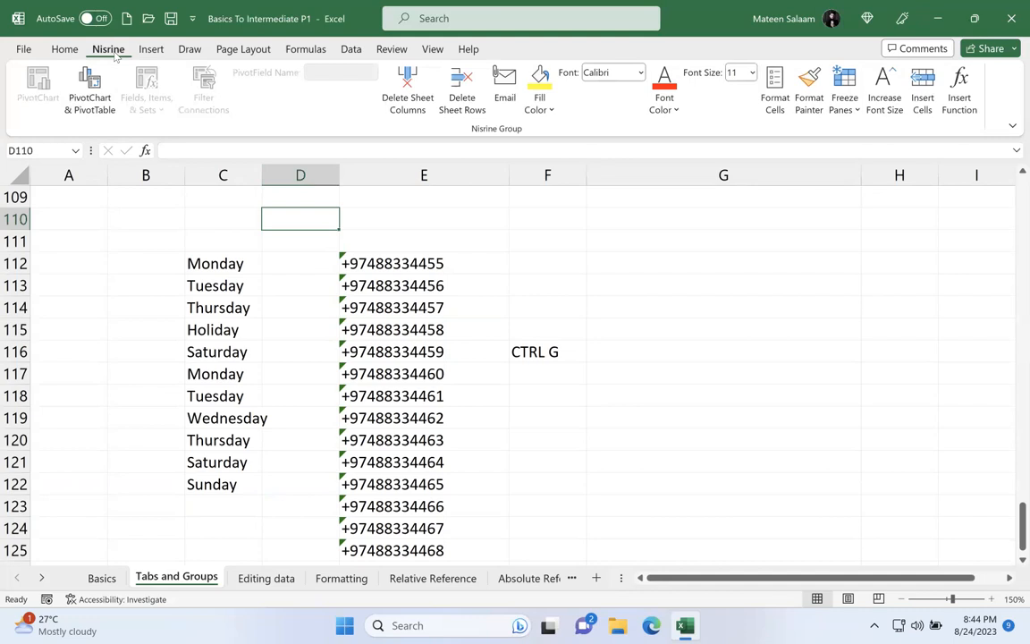
{"action": "left_click", "coordinate": [64, 50]}
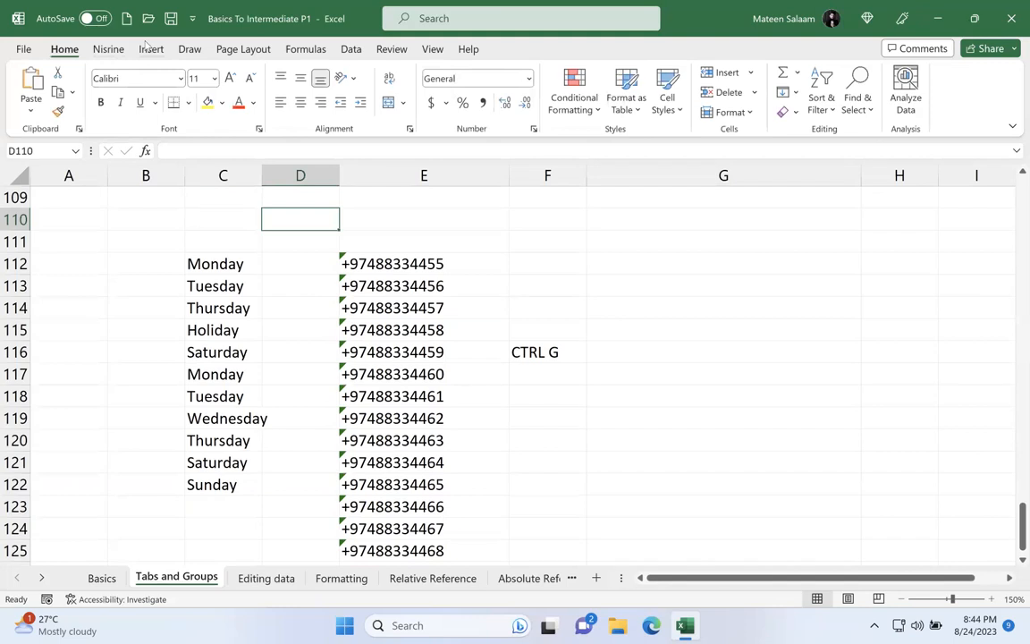
Step: Hide the Quick Access Toolbar and show it again, twice in a row
{"action": "right_click", "coordinate": [72, 54]}
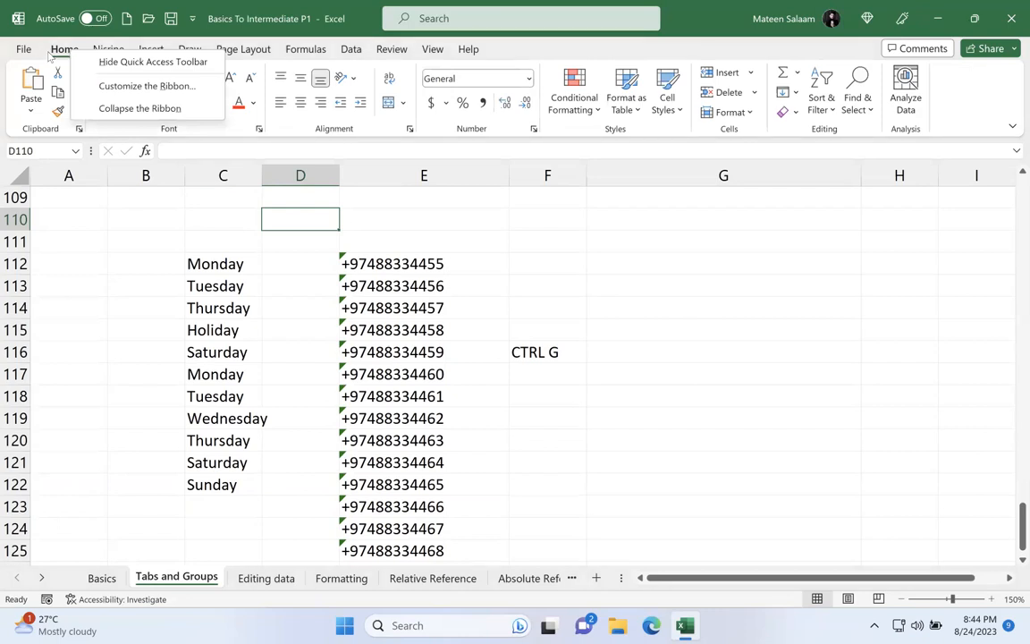
{"action": "right_click", "coordinate": [65, 56]}
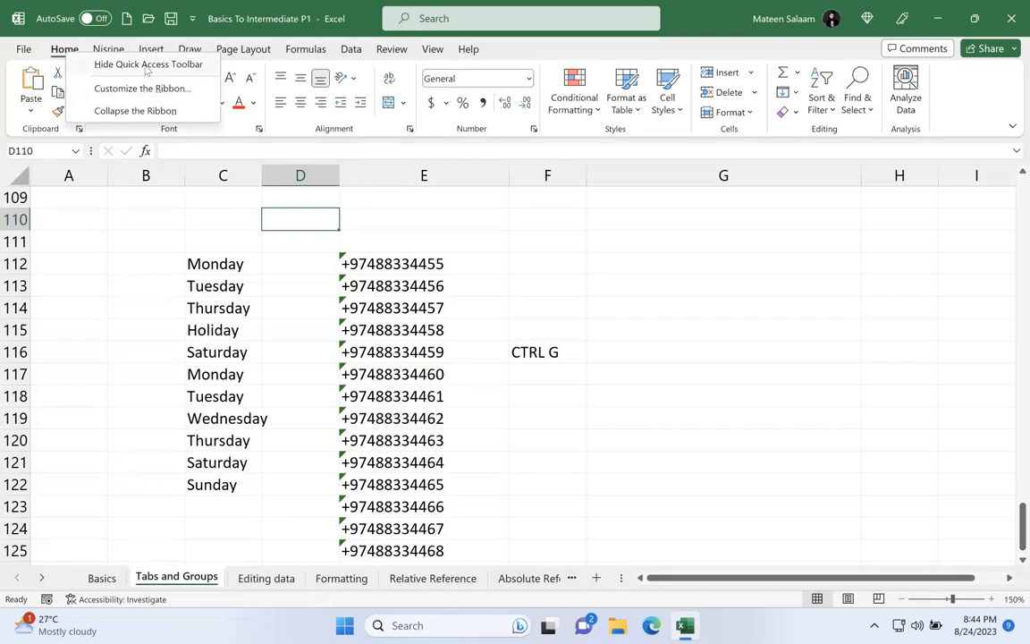
{"action": "left_click", "coordinate": [146, 66]}
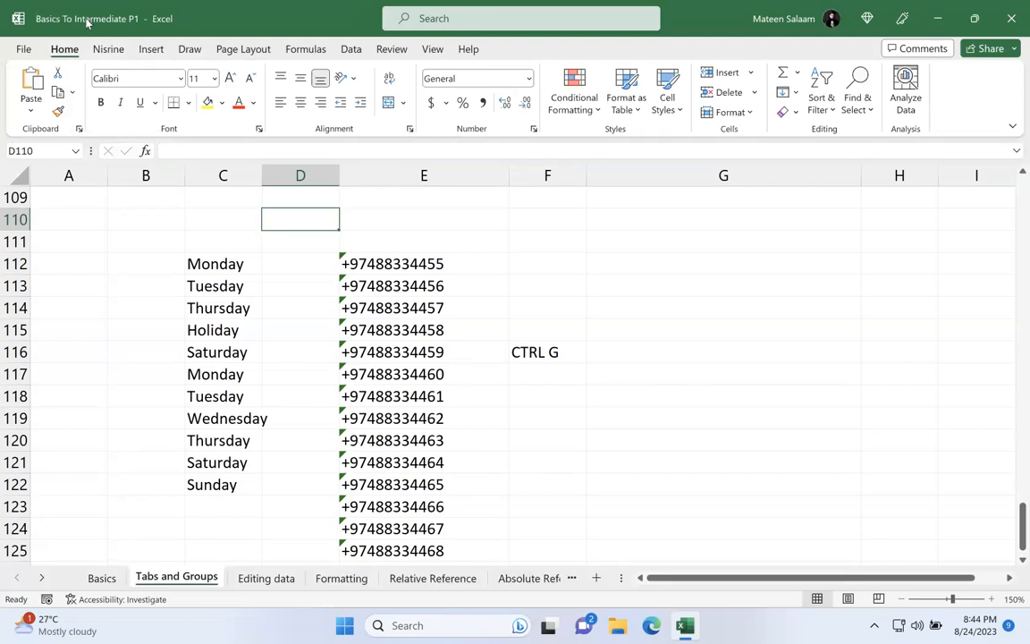
{"action": "right_click", "coordinate": [64, 49]}
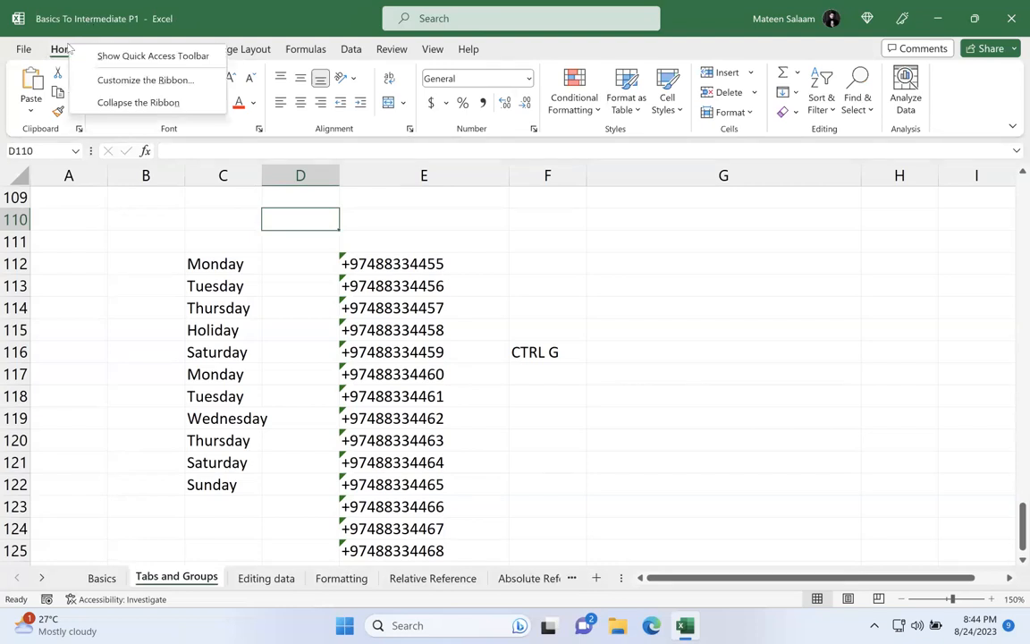
{"action": "left_click", "coordinate": [130, 57]}
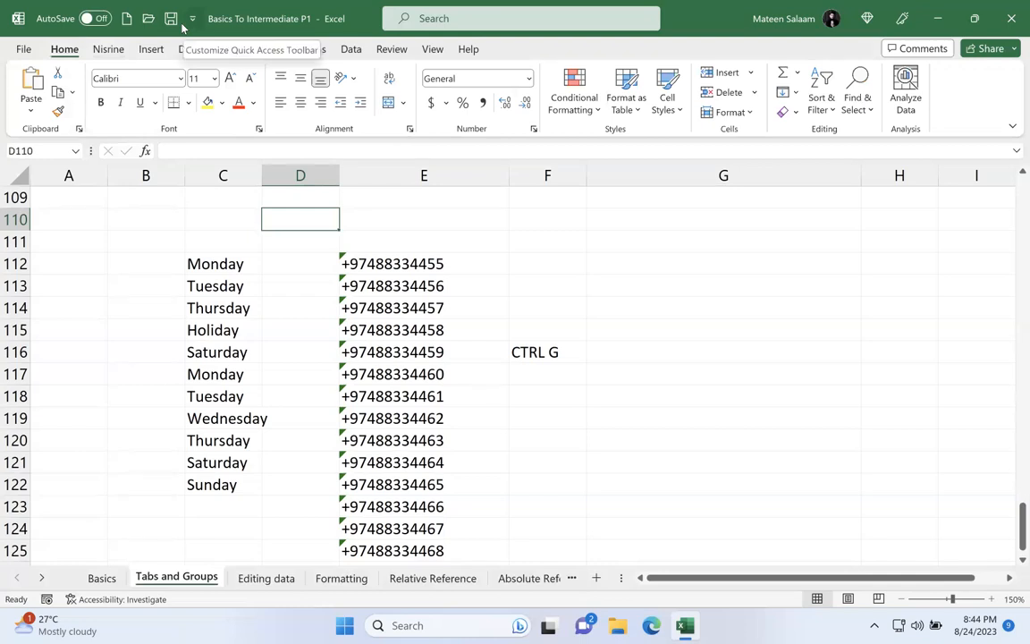
{"action": "right_click", "coordinate": [77, 51]}
{"action": "left_click", "coordinate": [137, 64]}
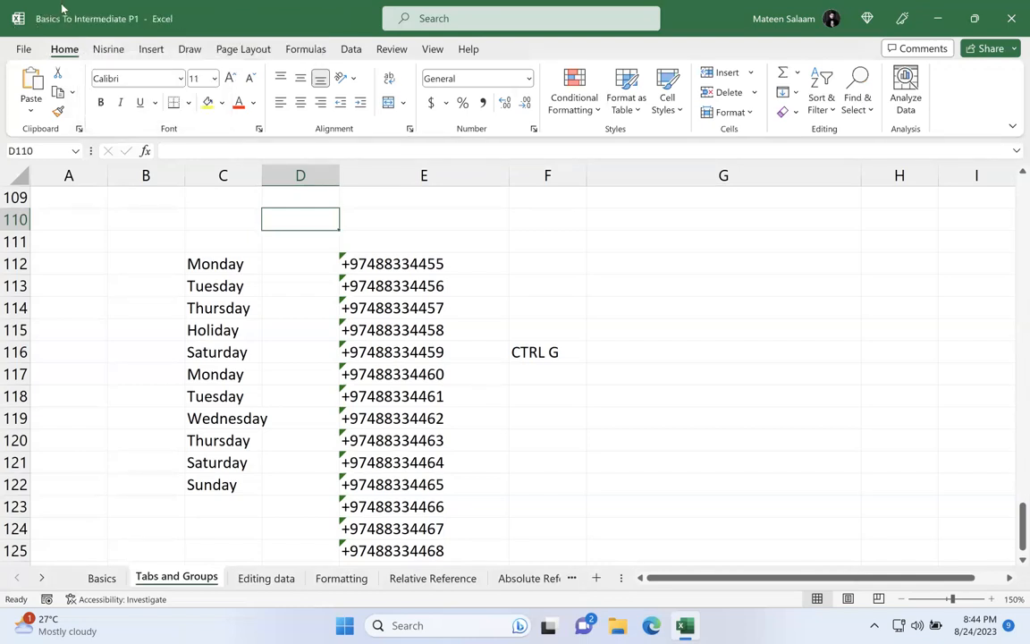
{"action": "right_click", "coordinate": [72, 50]}
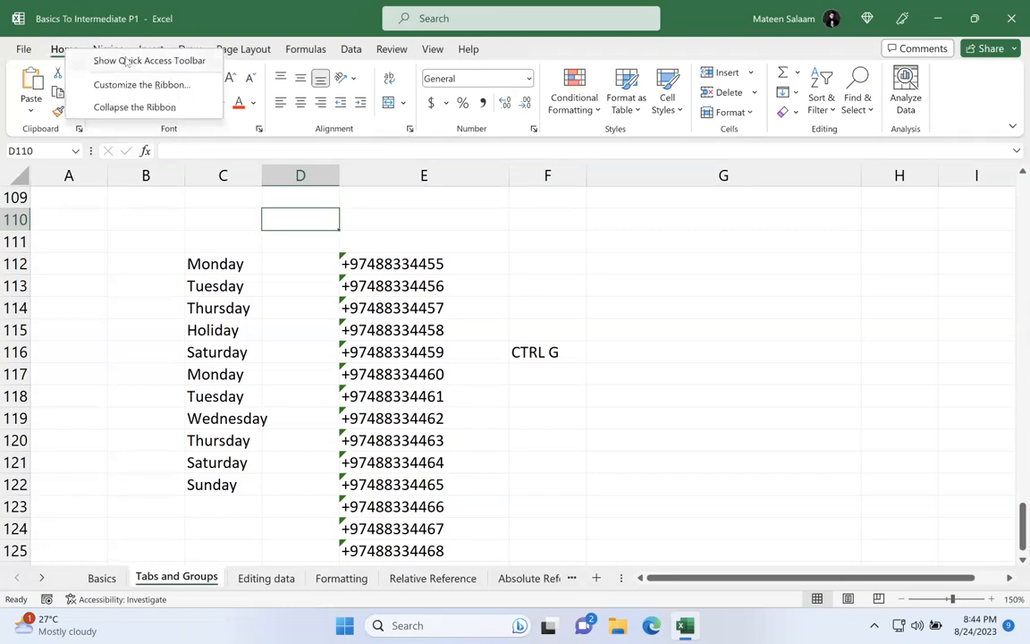
{"action": "left_click", "coordinate": [125, 60]}
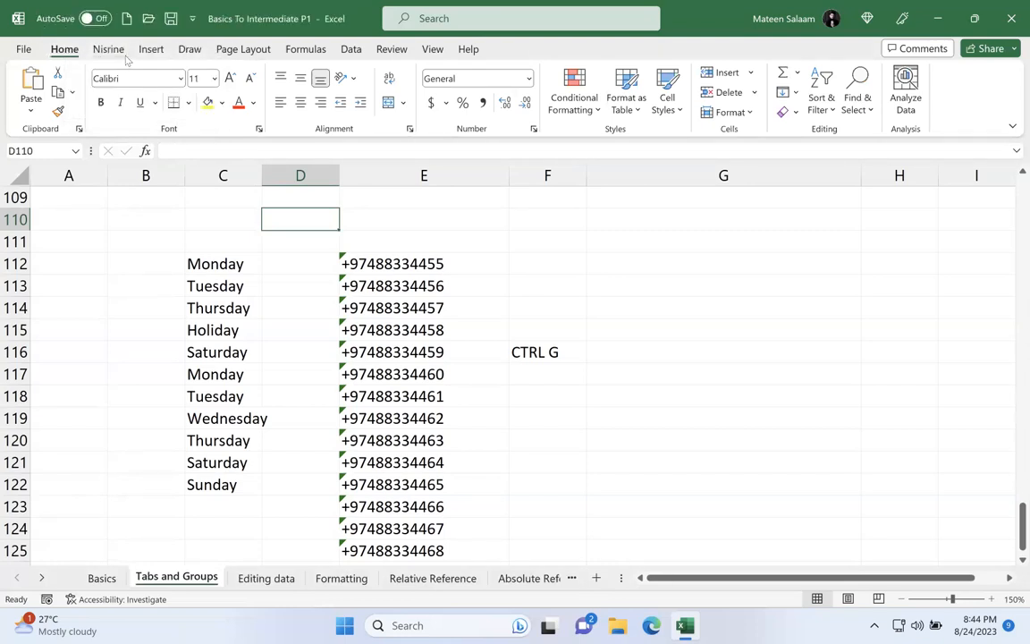
Step: Look at the ribbon customization options and close them
{"action": "right_click", "coordinate": [66, 51]}
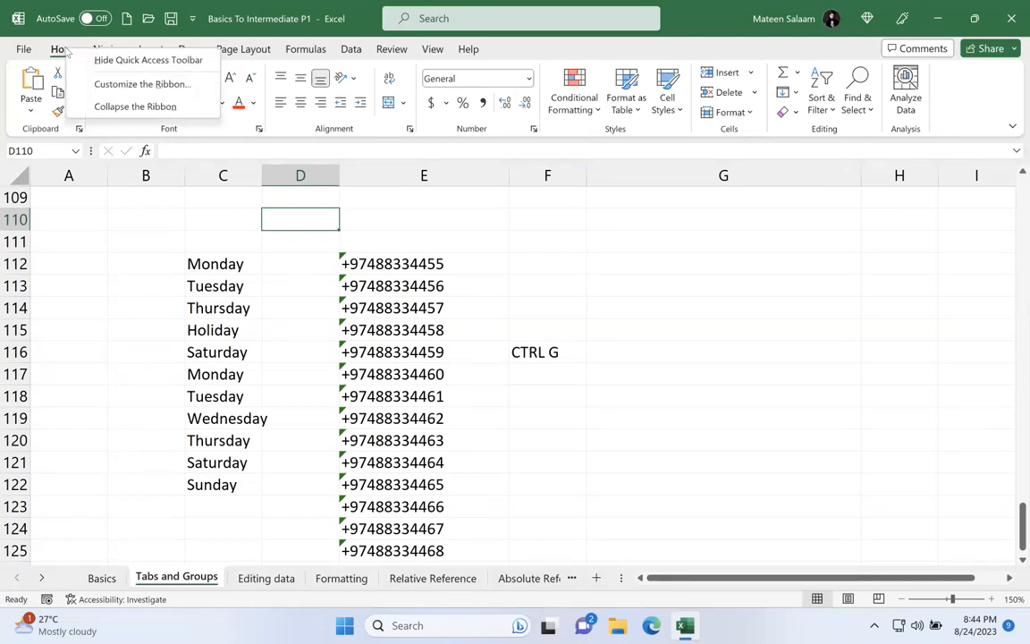
{"action": "left_click", "coordinate": [102, 83]}
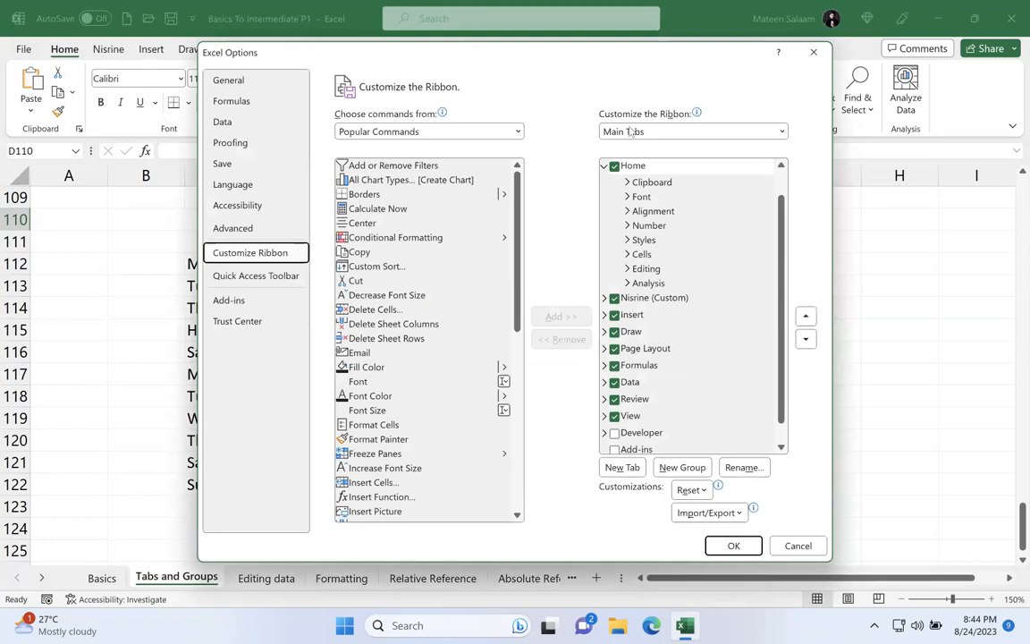
{"action": "left_click", "coordinate": [823, 56]}
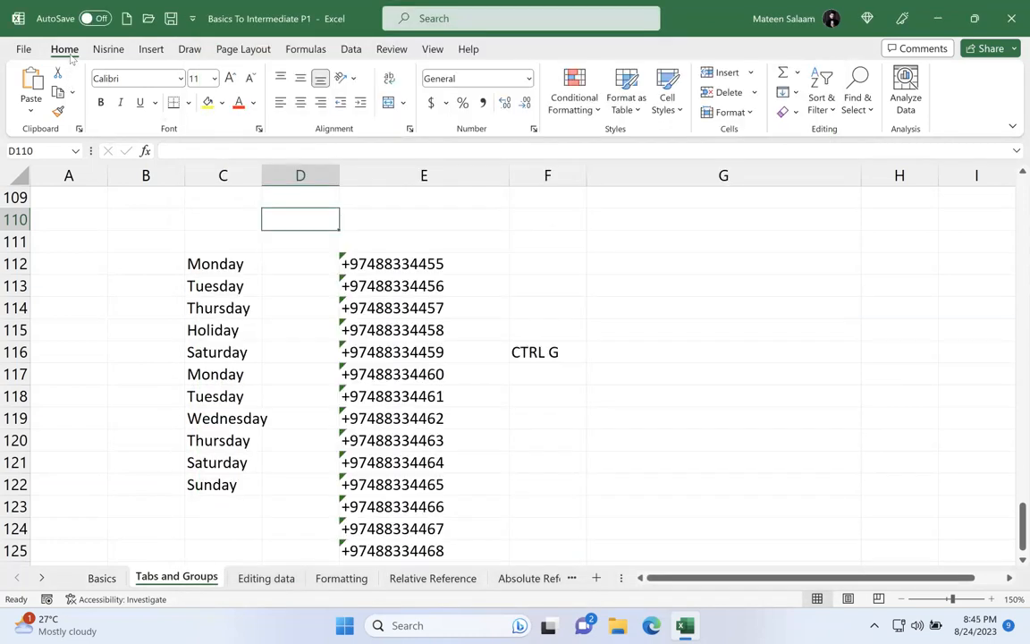
Step: Customize the ribbon to hide the existing custom tab plus Insert, Draw, Page Layout, Formulas, Data, Review and View
{"action": "right_click", "coordinate": [89, 57]}
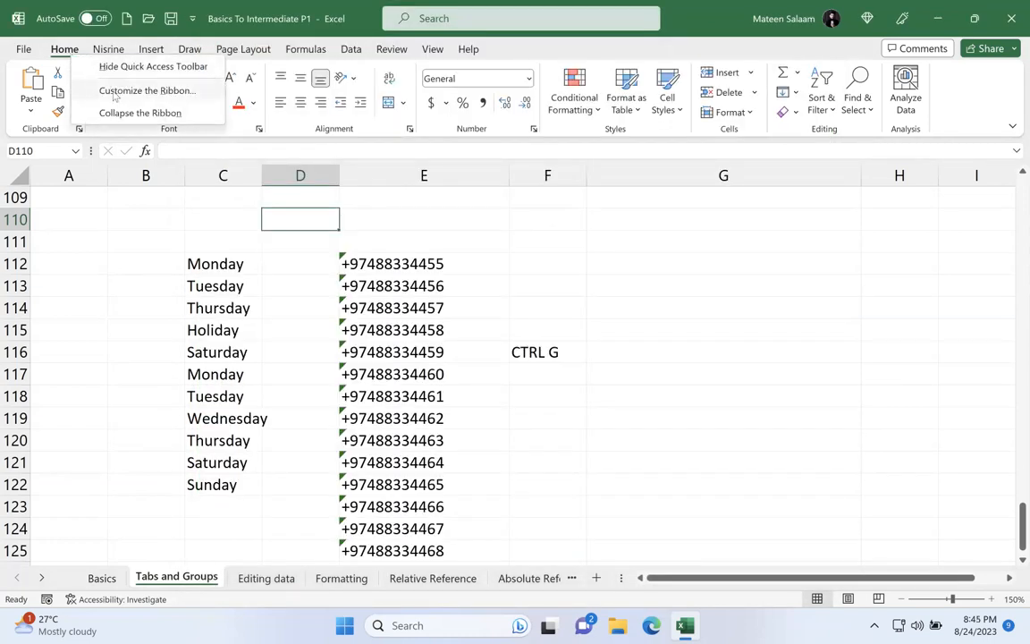
{"action": "left_click", "coordinate": [114, 96]}
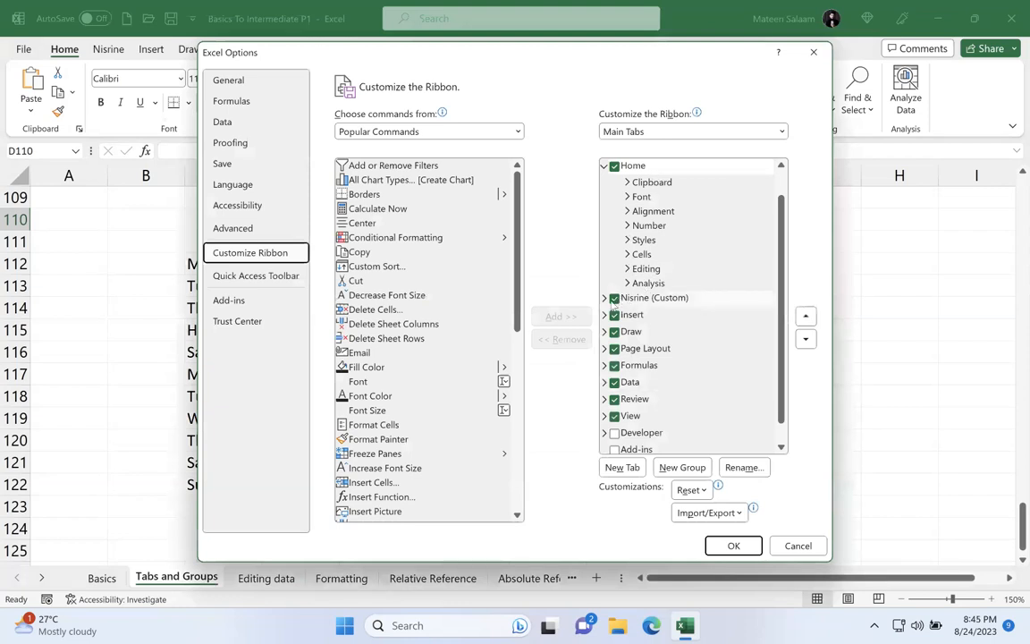
{"action": "left_click", "coordinate": [614, 299]}
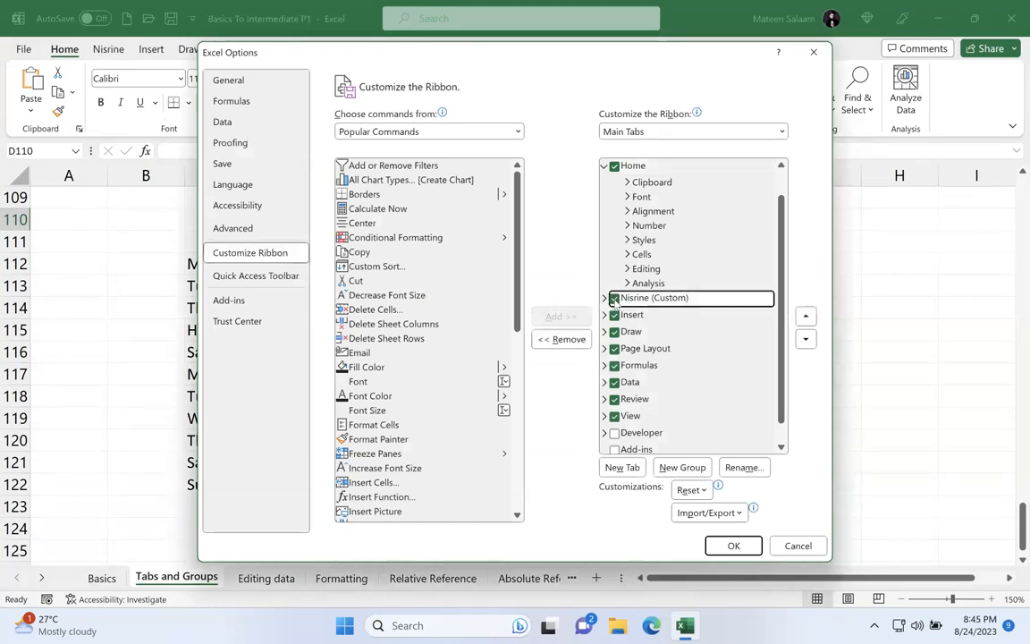
{"action": "left_click", "coordinate": [606, 298]}
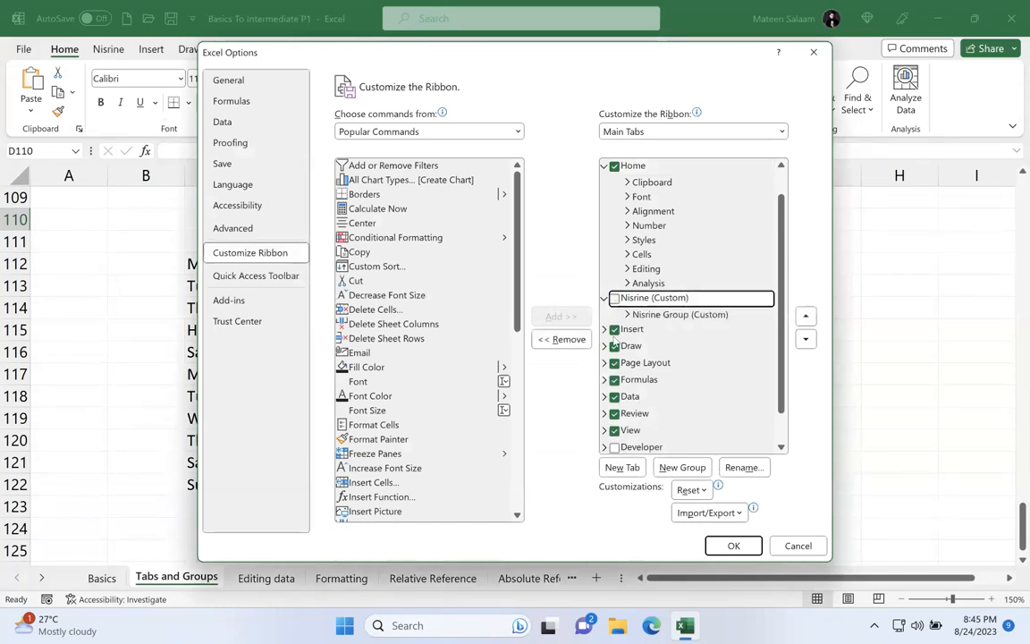
{"action": "left_click", "coordinate": [614, 329]}
{"action": "left_click", "coordinate": [613, 346]}
{"action": "left_click", "coordinate": [613, 363]}
{"action": "left_click", "coordinate": [614, 380]}
{"action": "left_click", "coordinate": [613, 396]}
{"action": "left_click", "coordinate": [613, 413]}
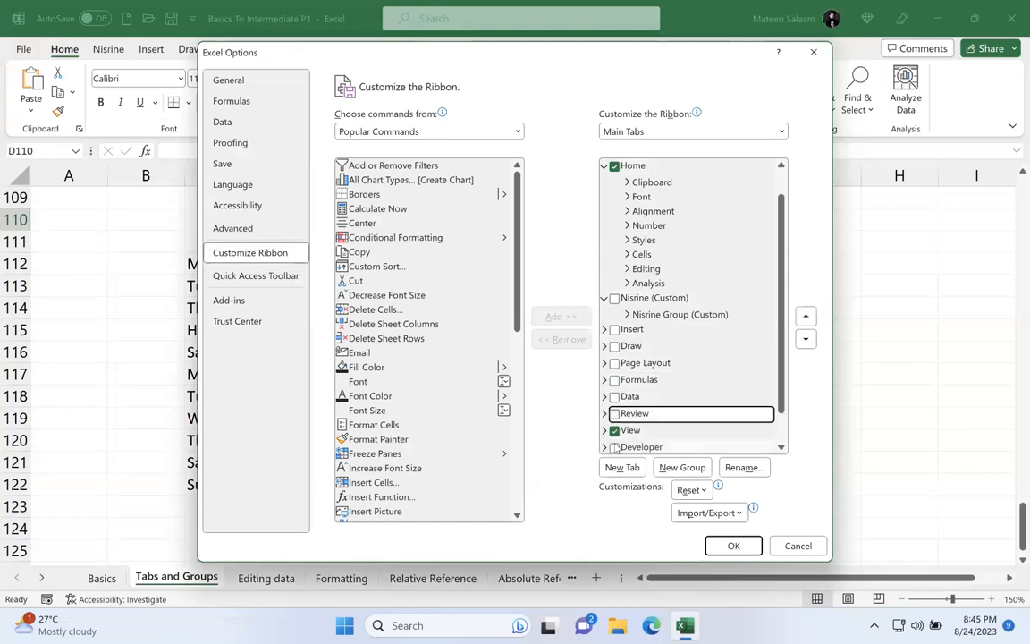
{"action": "left_click", "coordinate": [613, 430]}
{"action": "left_click", "coordinate": [754, 548]}
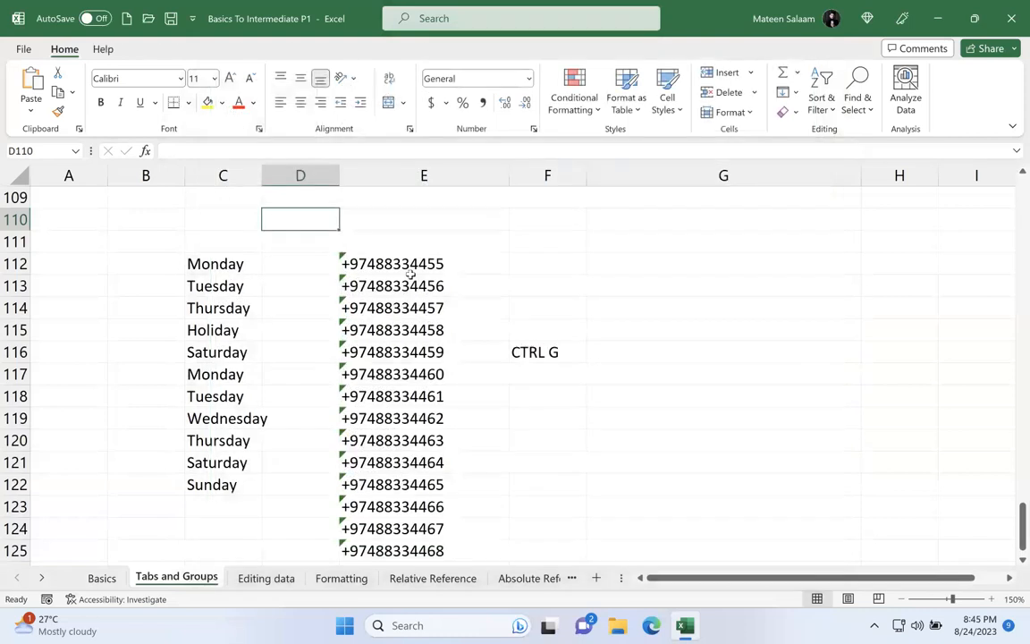
Step: Restore Insert, Draw, Page Layout, Formulas, Data, Review and View on the ribbon, leaving the custom and Developer tabs disabled
{"action": "right_click", "coordinate": [70, 57]}
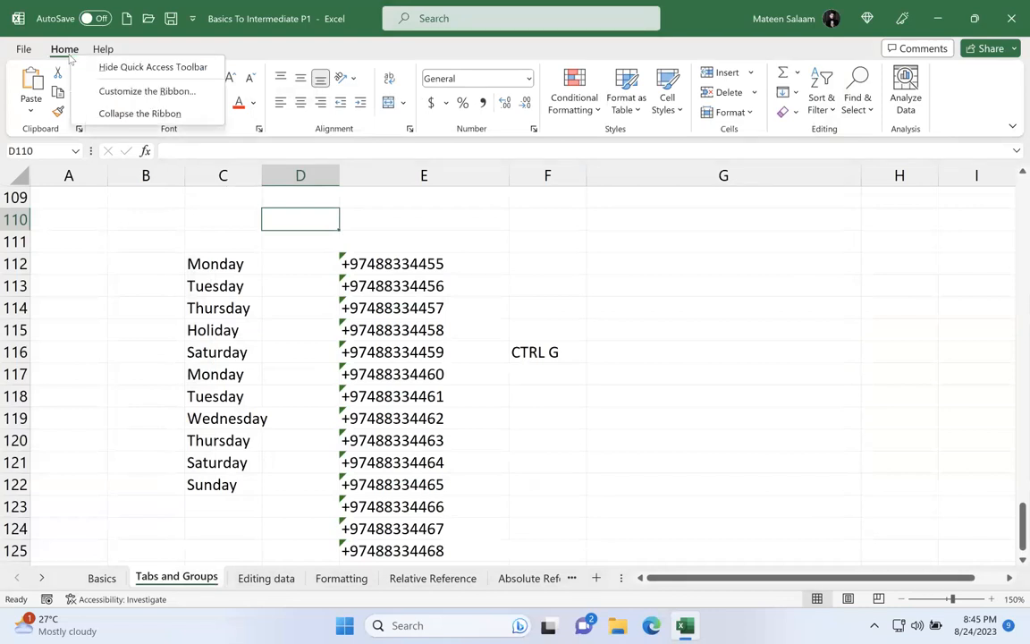
{"action": "left_click", "coordinate": [106, 93]}
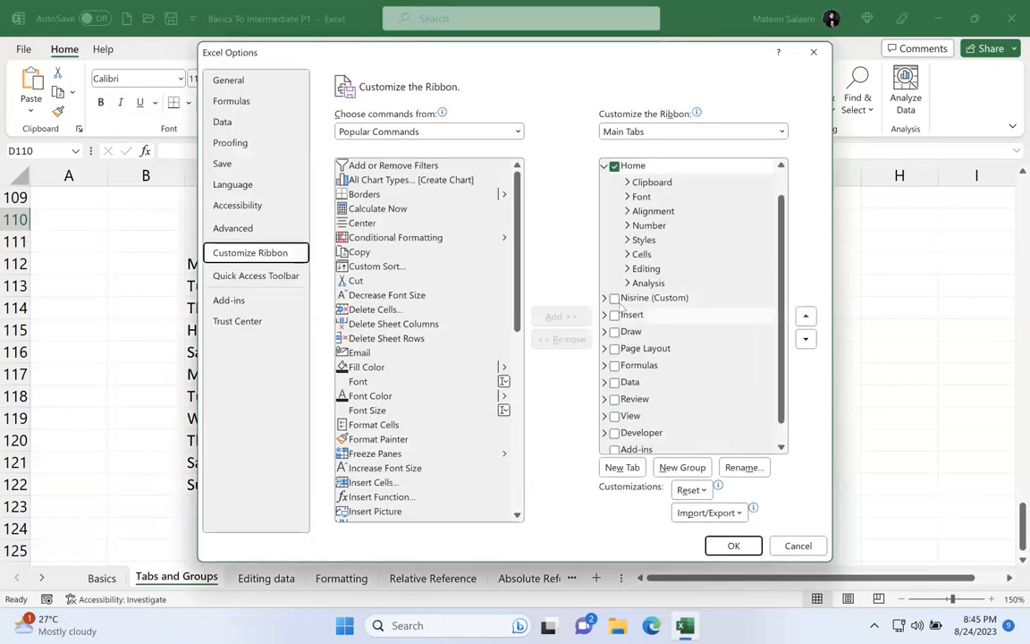
{"action": "left_click", "coordinate": [614, 315]}
{"action": "left_click", "coordinate": [614, 332]}
{"action": "left_click", "coordinate": [614, 349]}
{"action": "left_click", "coordinate": [614, 366]}
{"action": "left_click", "coordinate": [614, 383]}
{"action": "left_click", "coordinate": [614, 399]}
{"action": "left_click", "coordinate": [614, 416]}
{"action": "left_click", "coordinate": [614, 433]}
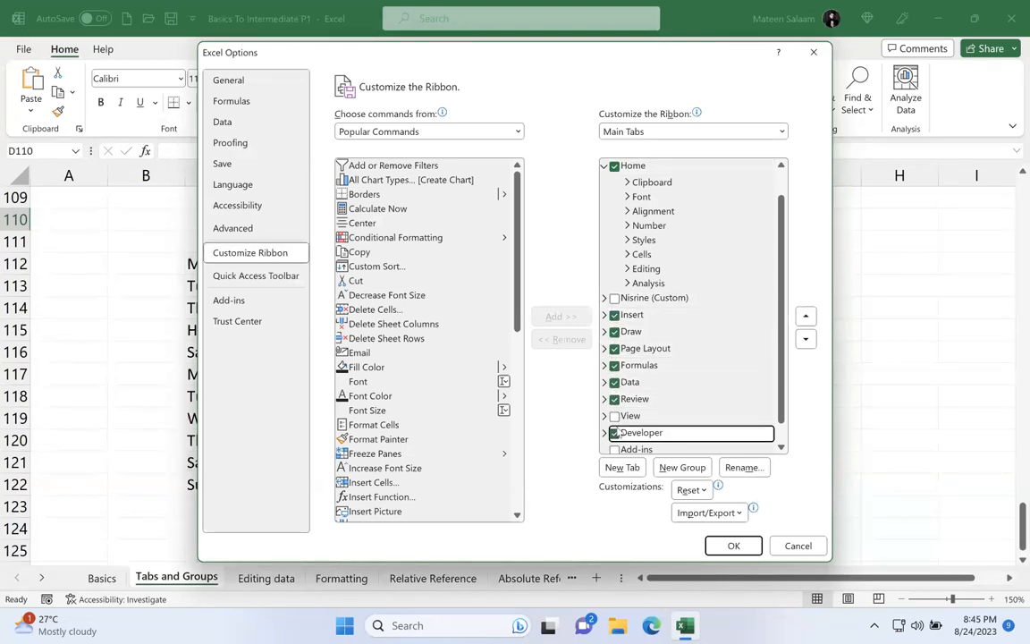
{"action": "left_click", "coordinate": [619, 418]}
{"action": "left_click", "coordinate": [614, 432]}
{"action": "left_click", "coordinate": [733, 540]}
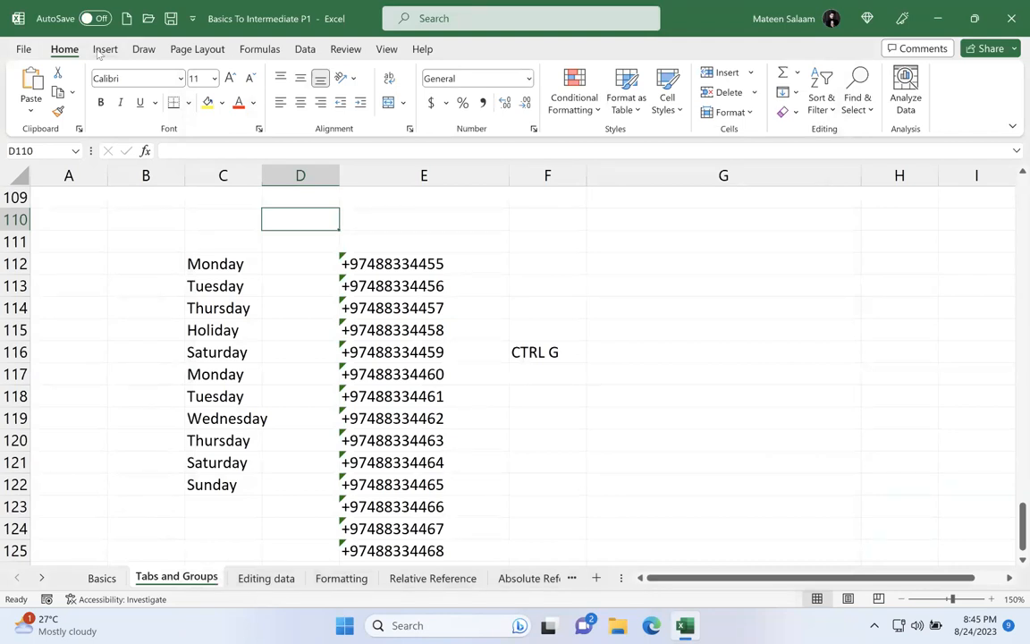
Step: Create a new custom ribbon tab directly after Home in the ribbon customization options
{"action": "right_click", "coordinate": [63, 46]}
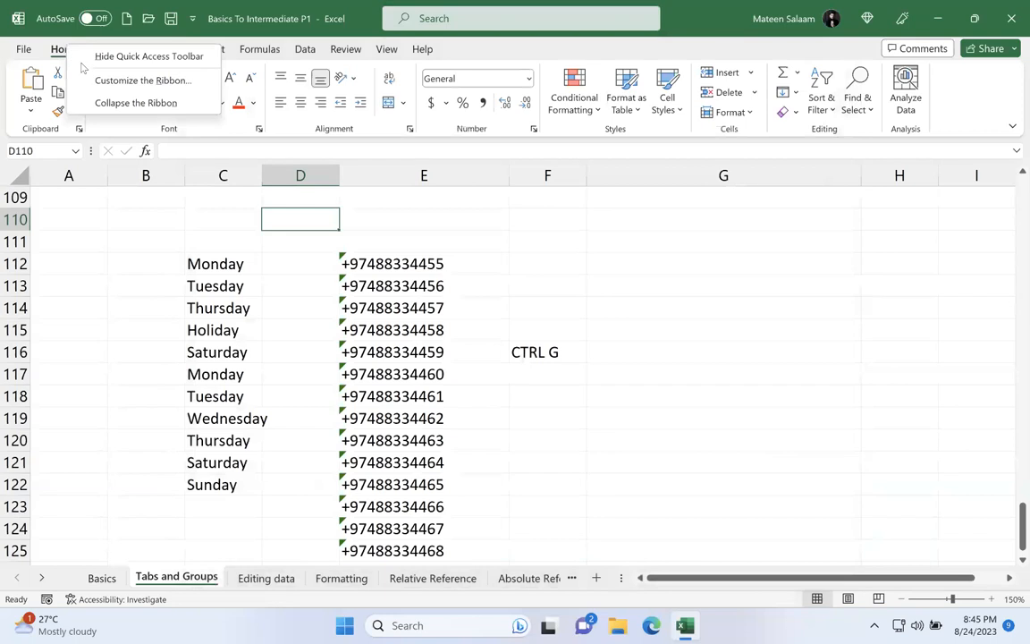
{"action": "left_click", "coordinate": [98, 82]}
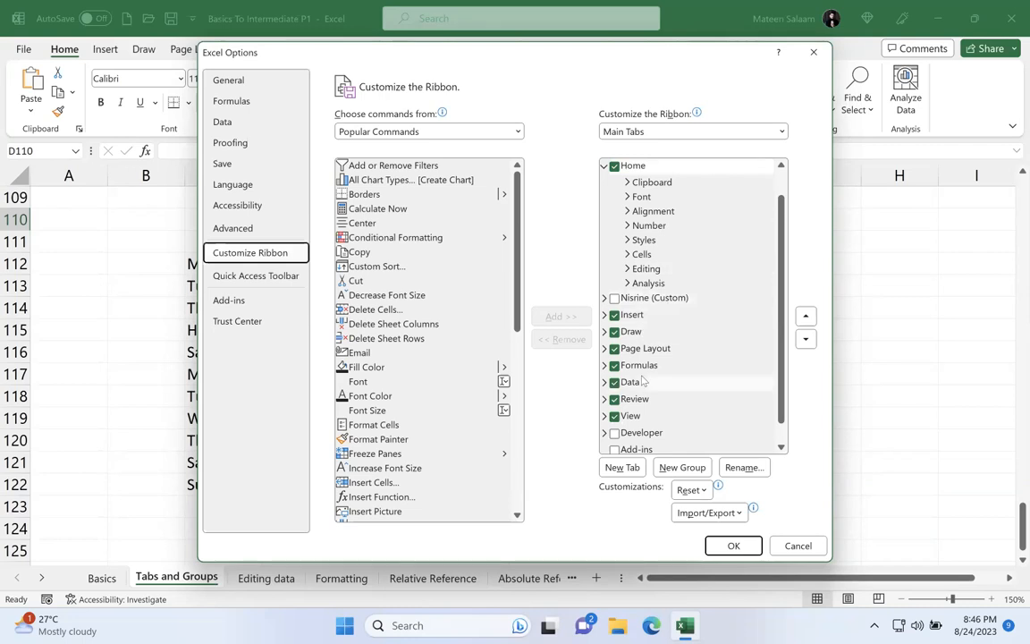
{"action": "left_click", "coordinate": [623, 468]}
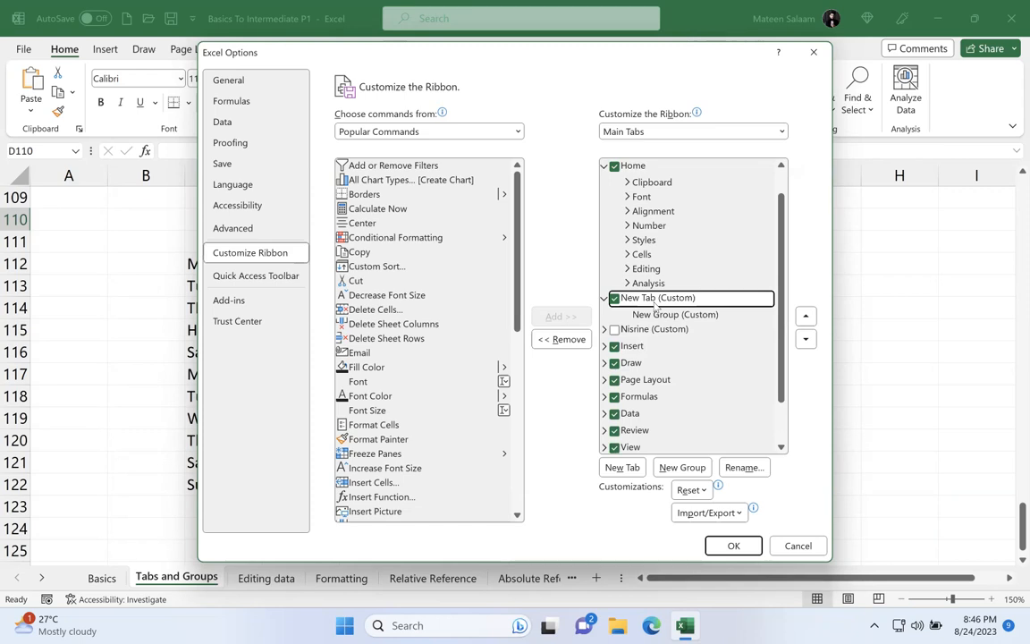
Step: Try to add the Copy command directly to the new custom tab
{"action": "left_click", "coordinate": [451, 252]}
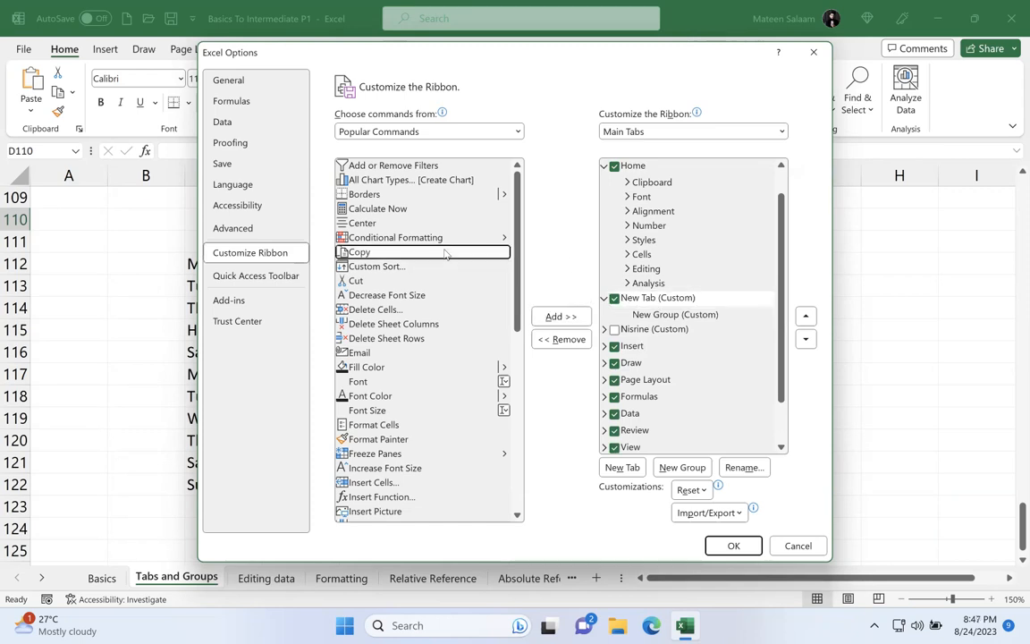
{"action": "left_click", "coordinate": [577, 319]}
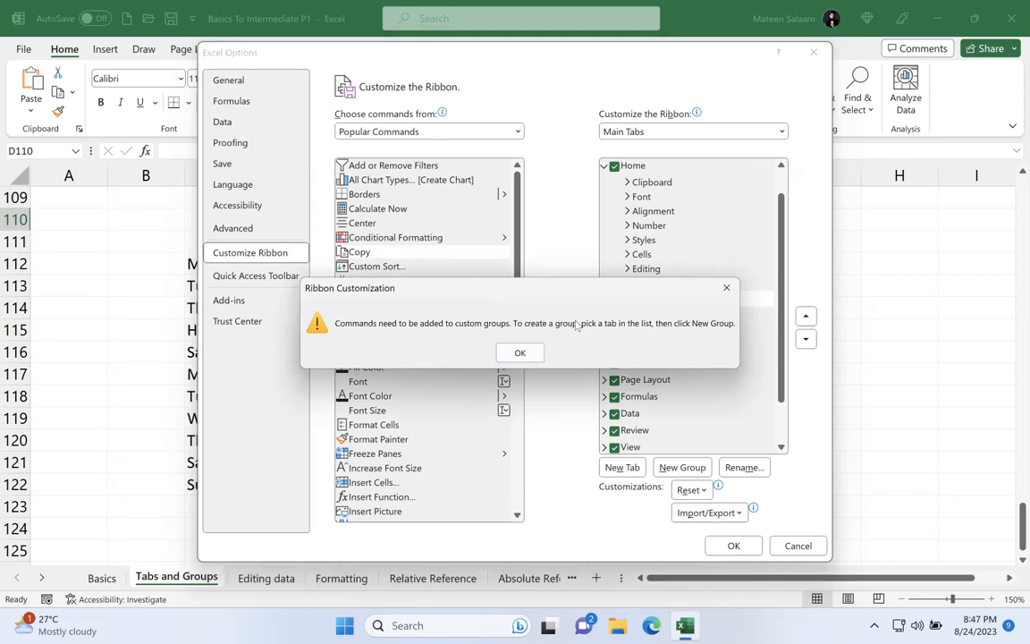
{"action": "left_click", "coordinate": [519, 352]}
Step: Add the popular commands from Custom Sort through Fill Color to the empty group in the new custom tab
{"action": "left_click", "coordinate": [664, 316]}
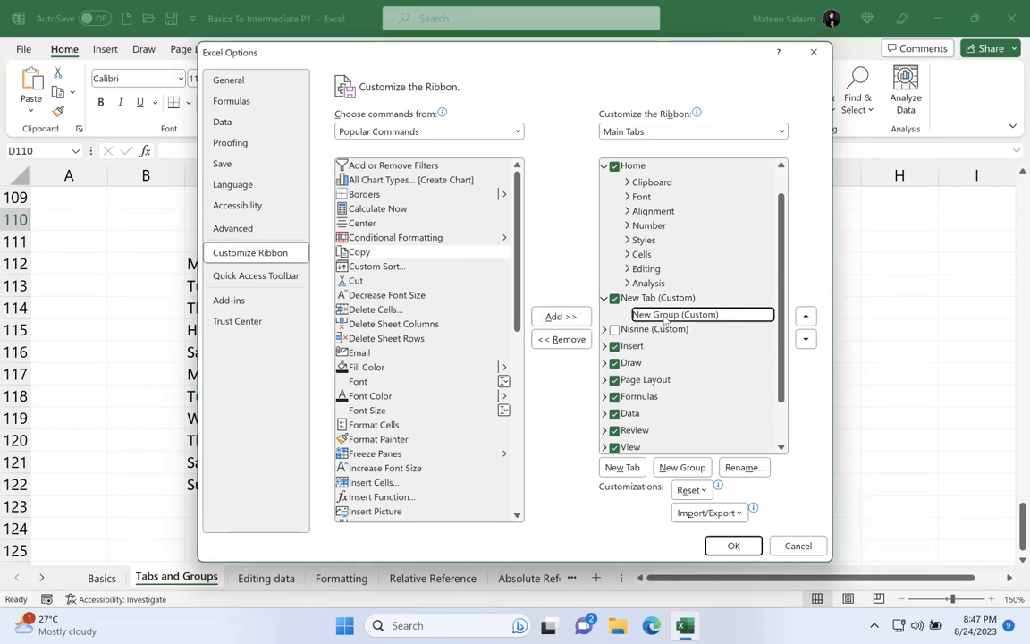
{"action": "left_click", "coordinate": [376, 266]}
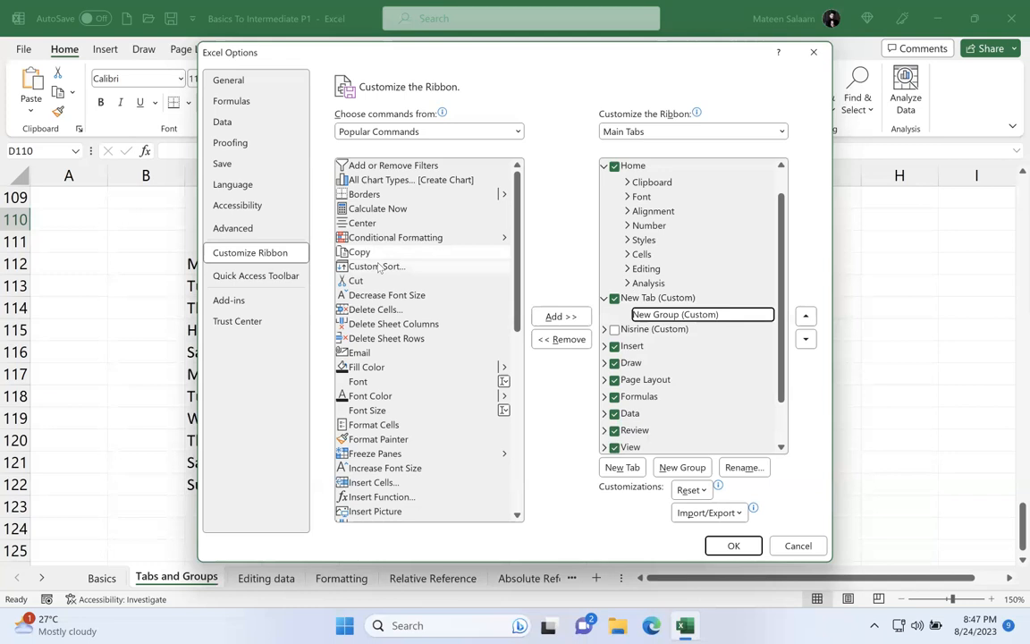
{"action": "double_click", "coordinate": [547, 317]}
{"action": "triple_click", "coordinate": [547, 317]}
{"action": "triple_click", "coordinate": [547, 317]}
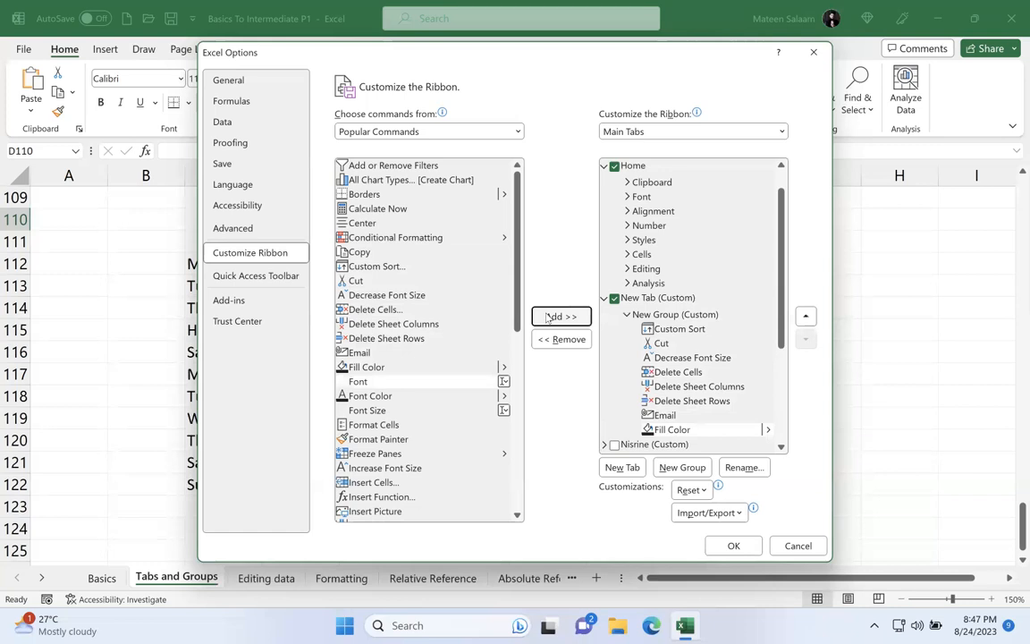
Step: Remove the filled group from the new custom tab and create an empty group in its place
{"action": "left_click", "coordinate": [707, 315]}
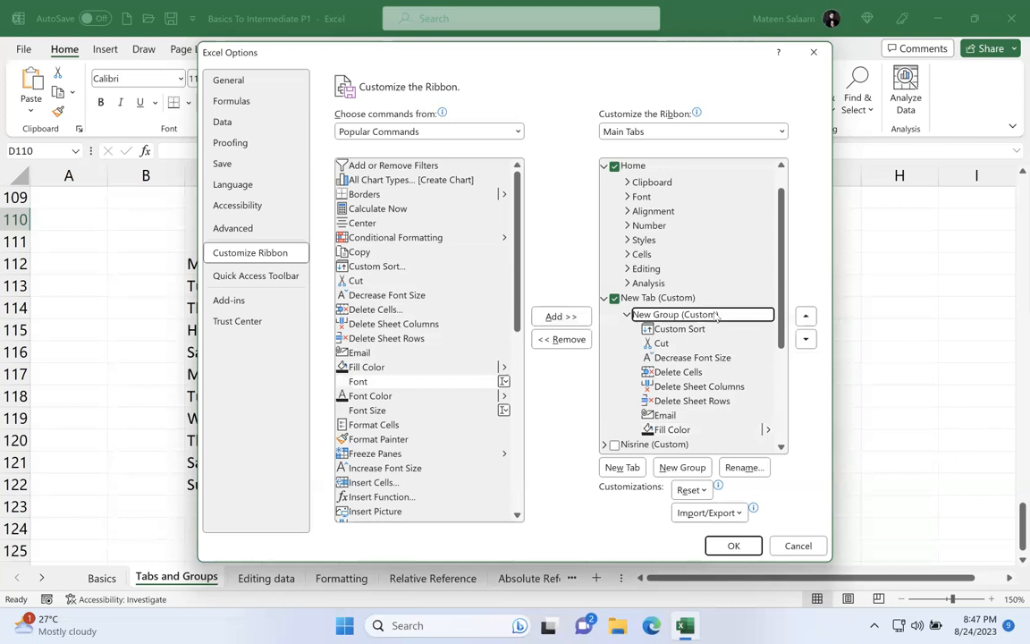
{"action": "left_click", "coordinate": [561, 338]}
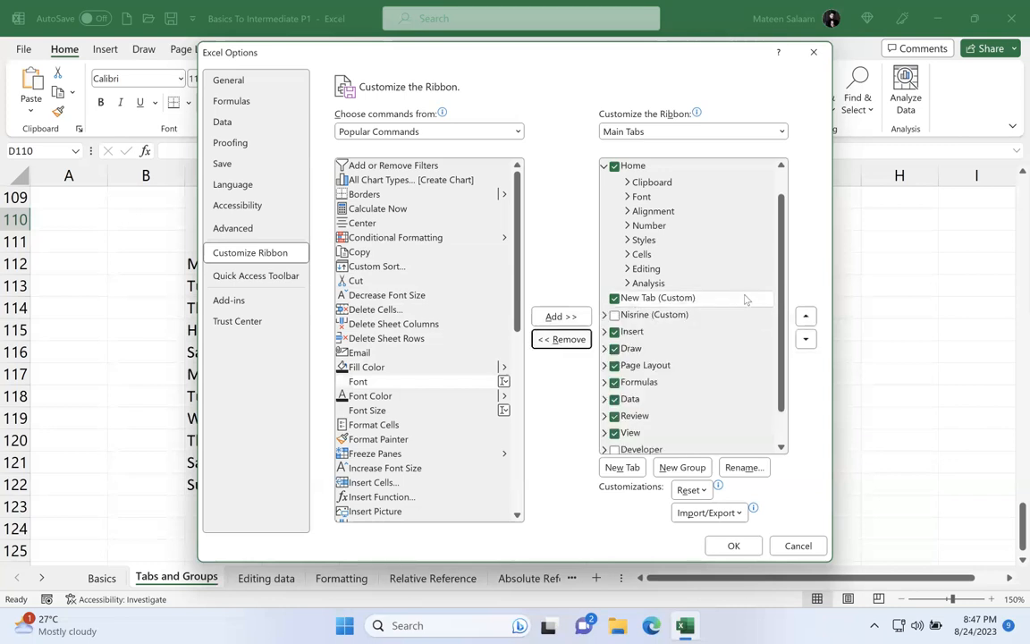
{"action": "left_click", "coordinate": [742, 298]}
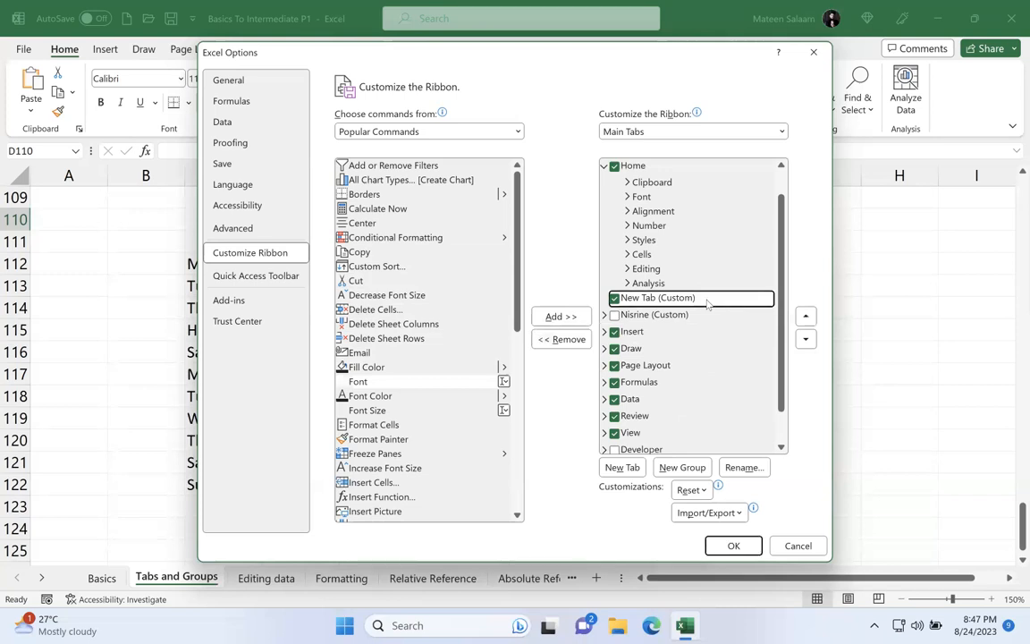
{"action": "left_click", "coordinate": [679, 468]}
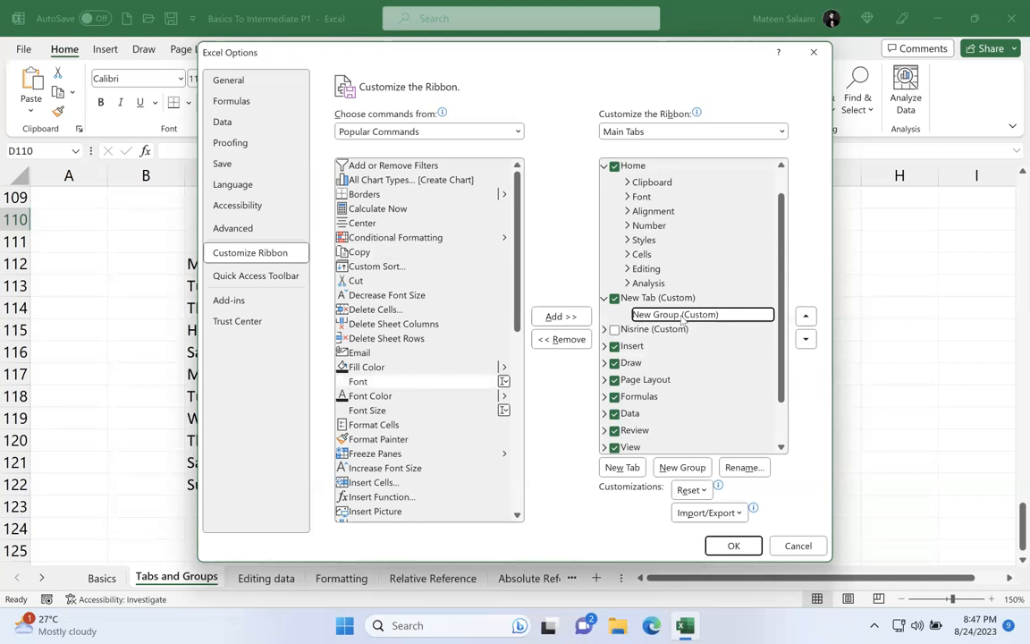
Step: Add Custom Sort, Cut, Decrease Font Size, Delete Cells, Delete Sheet Columns and Delete Sheet Rows to the new custom group
{"action": "left_click", "coordinate": [404, 265]}
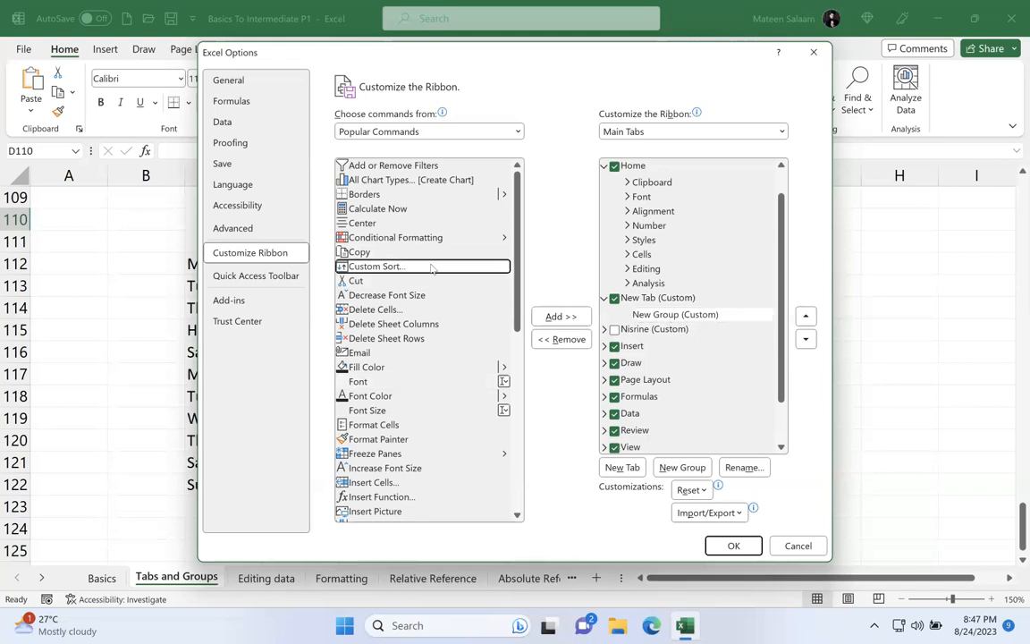
{"action": "left_click", "coordinate": [554, 316]}
{"action": "left_click", "coordinate": [554, 317]}
{"action": "left_click", "coordinate": [550, 317]}
{"action": "left_click", "coordinate": [550, 316]}
{"action": "left_click", "coordinate": [548, 316]}
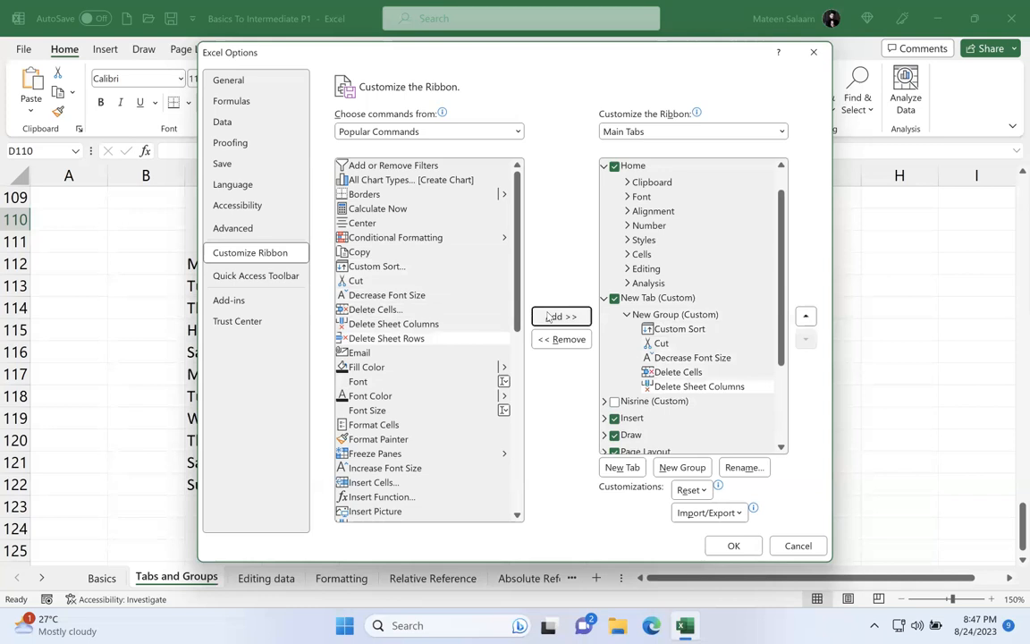
{"action": "left_click", "coordinate": [548, 317]}
Step: Rename the new custom tab with the two people's first names joined by an ampersand and apply the ribbon customization
{"action": "left_click", "coordinate": [669, 298]}
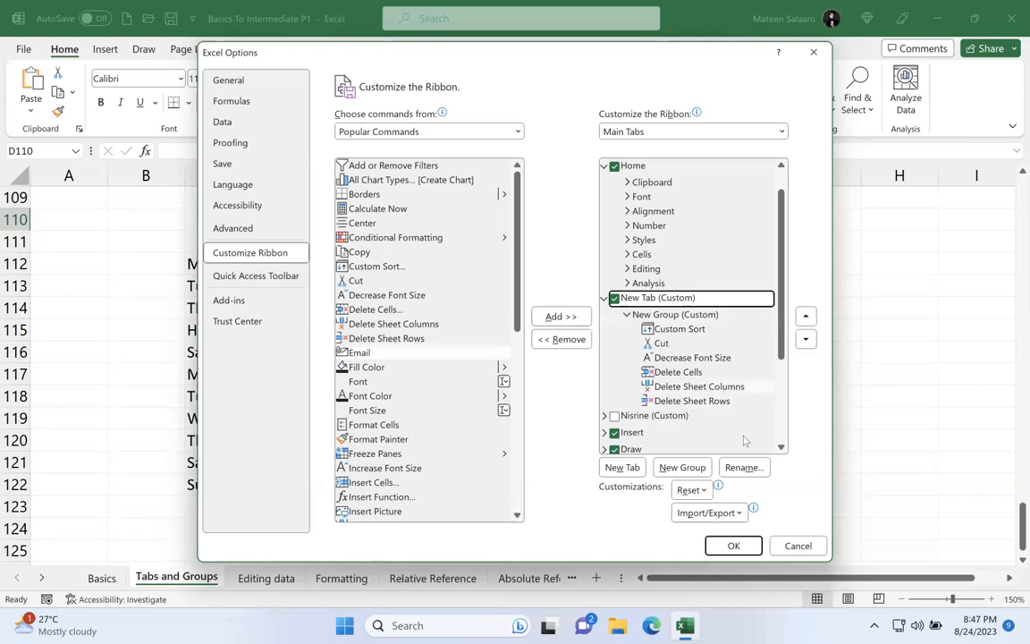
{"action": "left_click", "coordinate": [738, 473]}
{"action": "type", "text": "puspa & Waleed"}
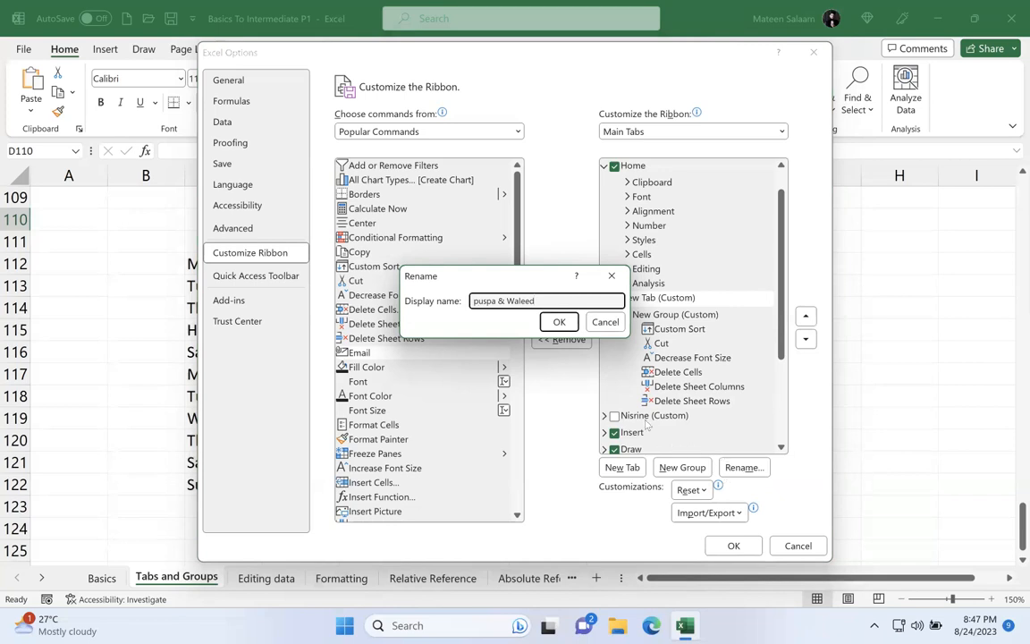
{"action": "left_click", "coordinate": [475, 301]}
{"action": "key", "text": "shift+Right"}
{"action": "type", "text": "P"}
{"action": "left_click", "coordinate": [558, 322]}
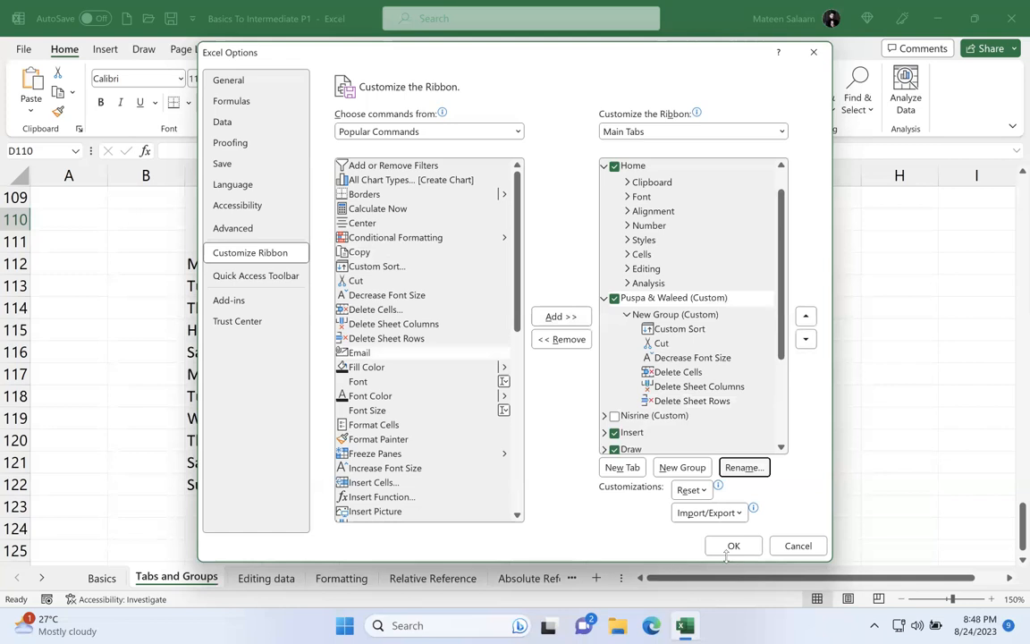
{"action": "left_click", "coordinate": [726, 543]}
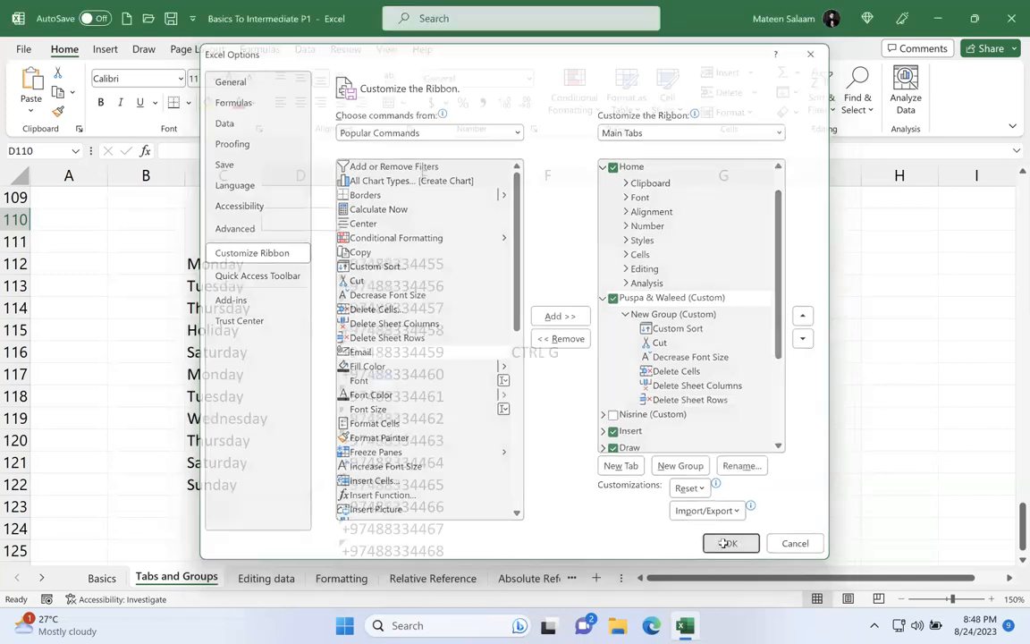
Step: Show the commands on the renamed custom tab and reopen the ribbon customization options
{"action": "left_click", "coordinate": [143, 51]}
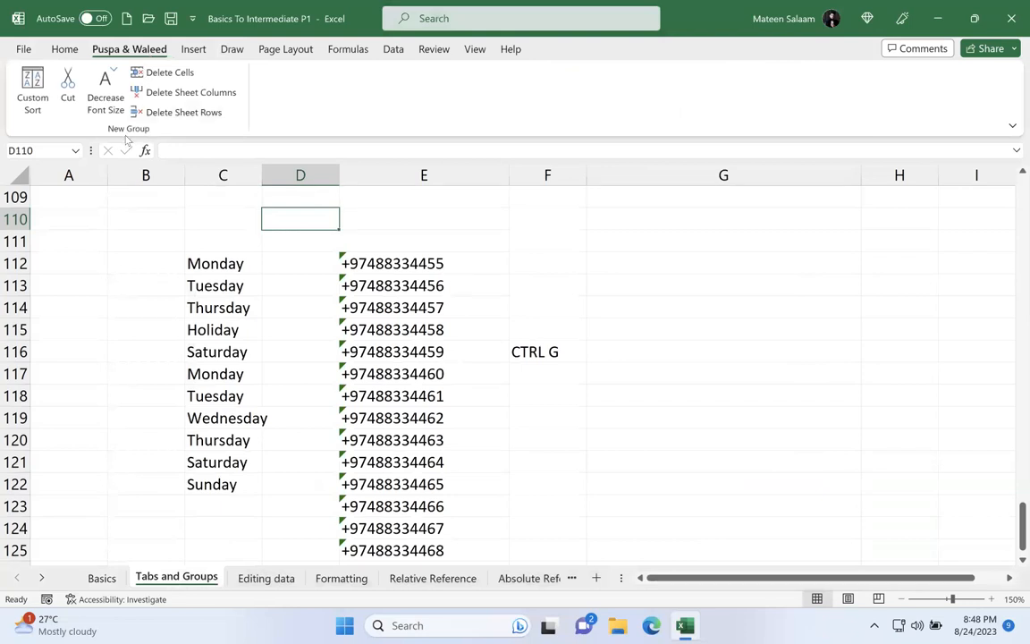
{"action": "right_click", "coordinate": [139, 43]}
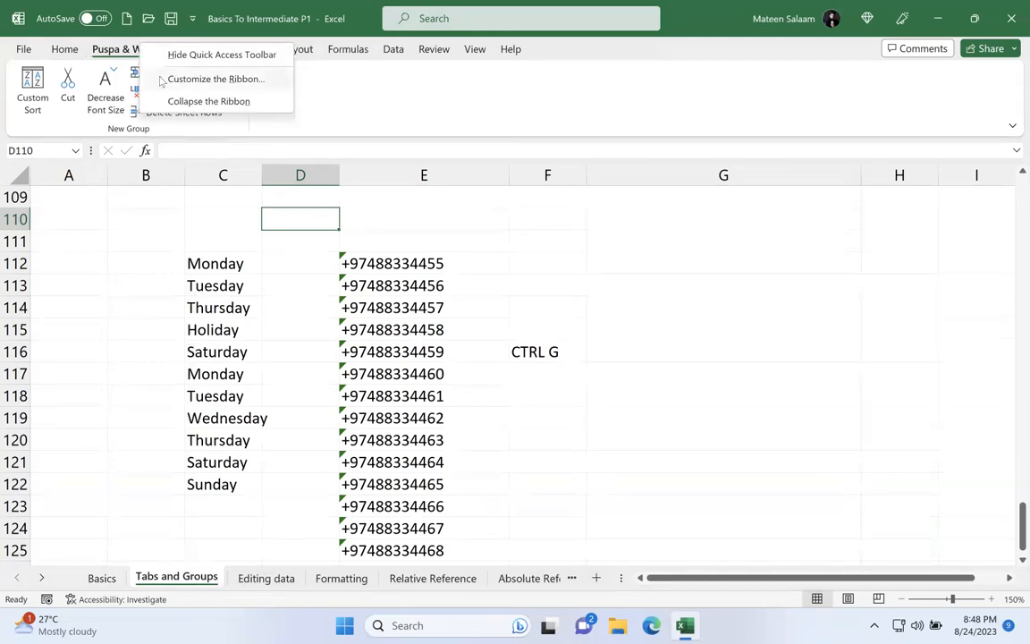
{"action": "key", "text": "Escape"}
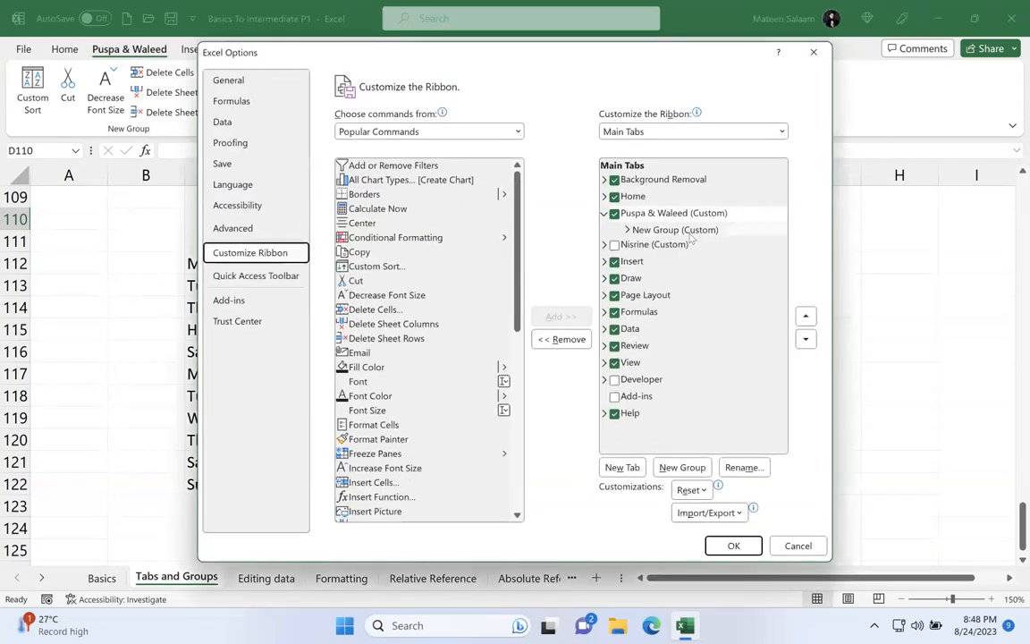
{"action": "left_click", "coordinate": [623, 467]}
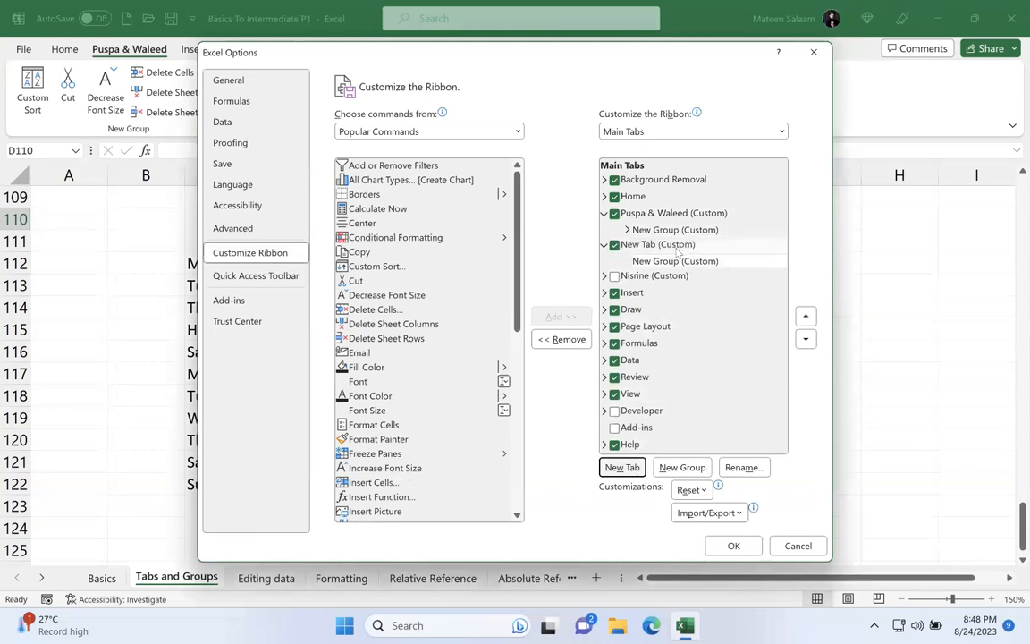
{"action": "left_click", "coordinate": [678, 247]}
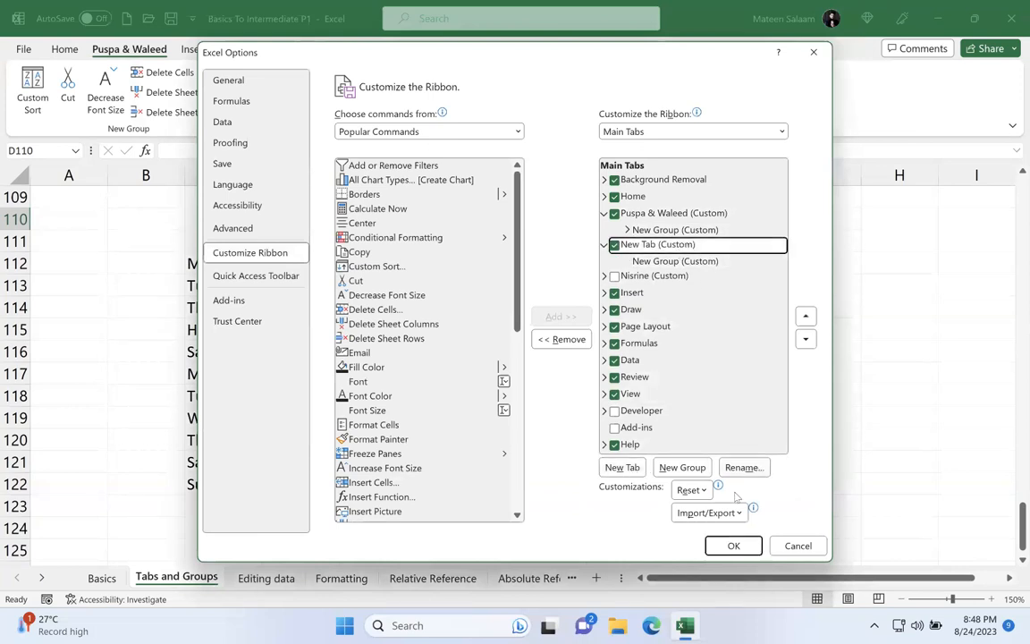
{"action": "left_click", "coordinate": [561, 339]}
Step: Create four more empty groups in the renamed custom tab, below its existing group
{"action": "left_click", "coordinate": [695, 215]}
{"action": "left_click", "coordinate": [691, 468]}
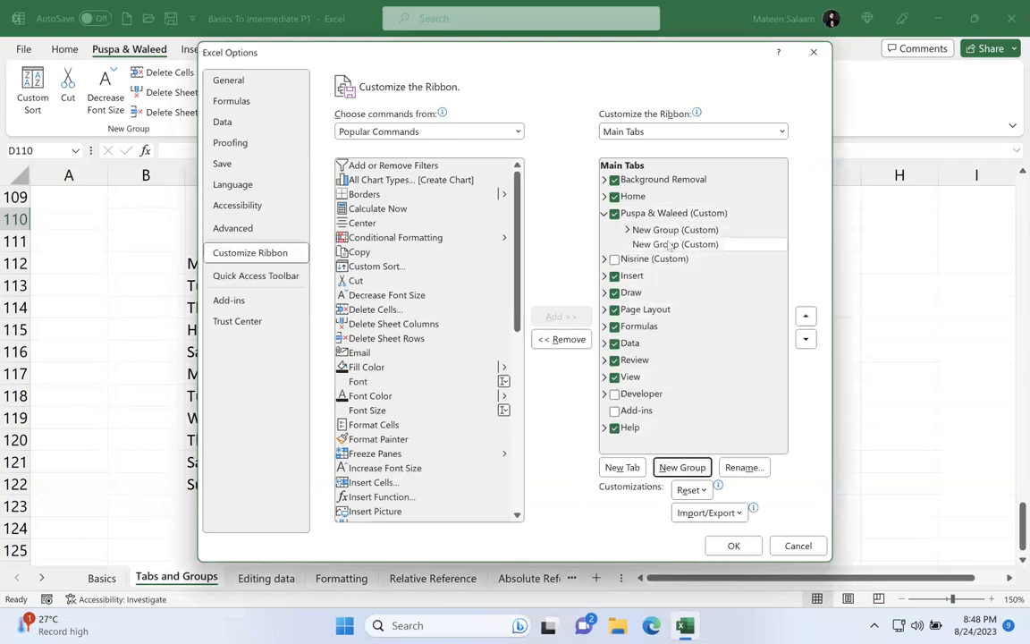
{"action": "left_click", "coordinate": [681, 466]}
{"action": "double_click", "coordinate": [682, 466]}
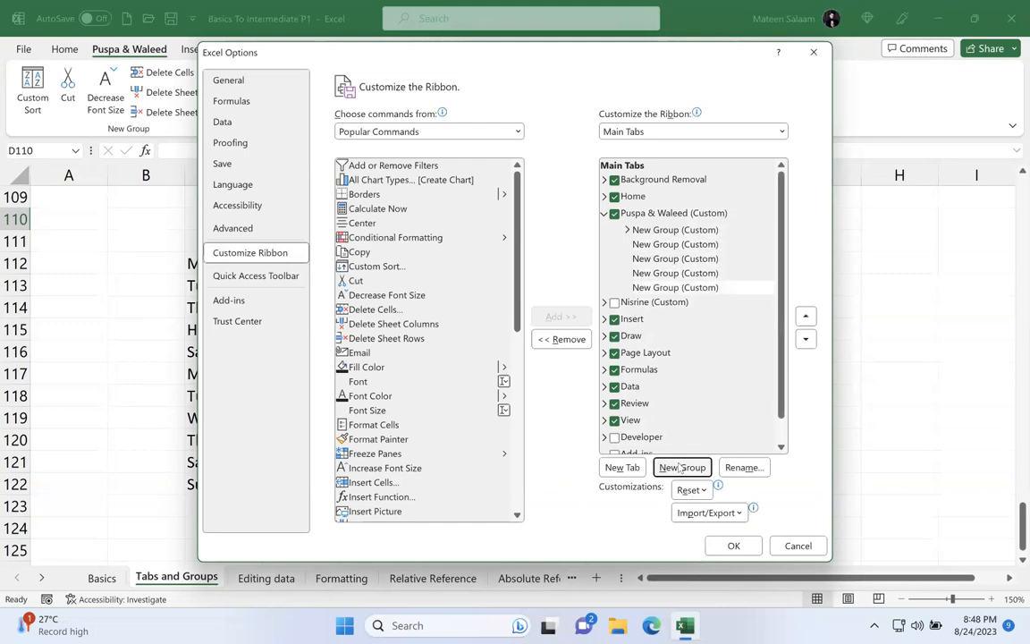
Step: Add Font, Font Color, Font Size and Format Cells to the custom tab's second group
{"action": "left_click", "coordinate": [675, 244]}
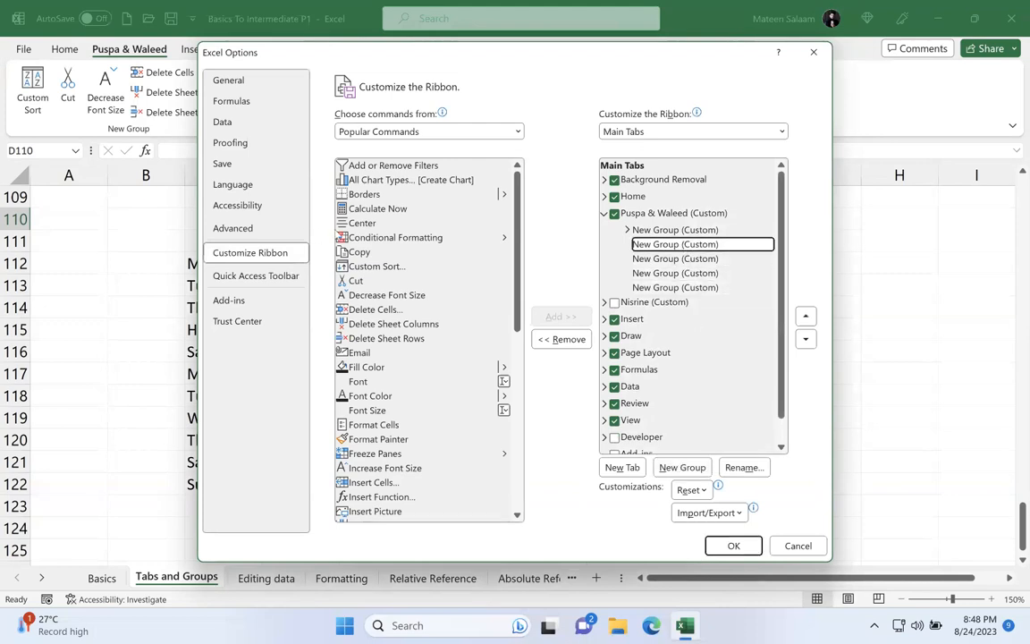
{"action": "left_click", "coordinate": [449, 381]}
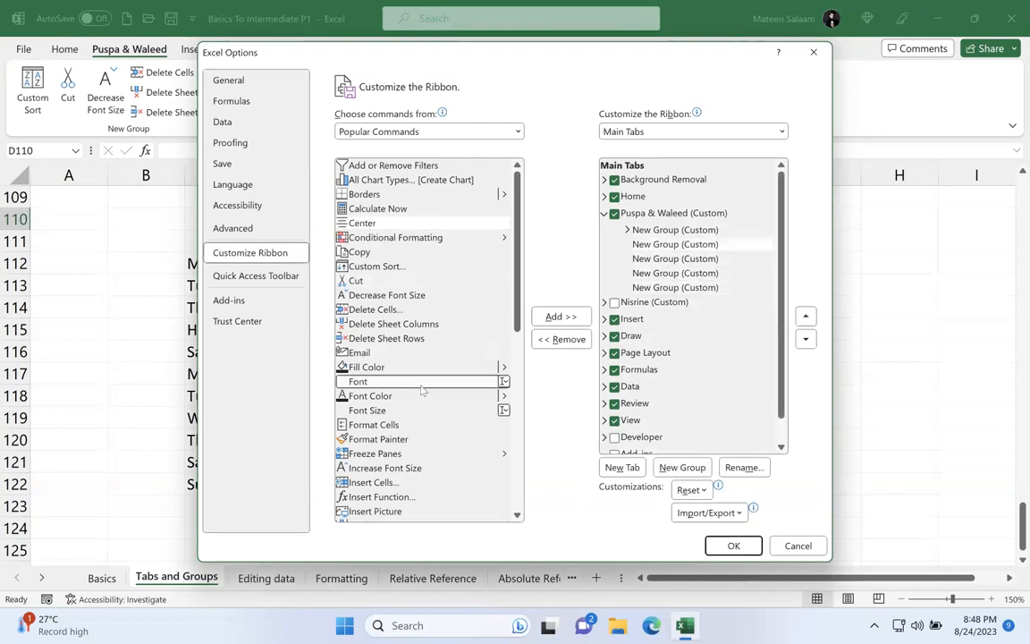
{"action": "left_click", "coordinate": [561, 317]}
{"action": "left_click", "coordinate": [560, 317]}
{"action": "left_click", "coordinate": [561, 317]}
Step: Add Increase Font Size, Insert Cells, Insert Function, Insert Picture and Insert Sheet Columns to the custom tab's third group
{"action": "left_click", "coordinate": [560, 316]}
{"action": "left_click", "coordinate": [447, 467]}
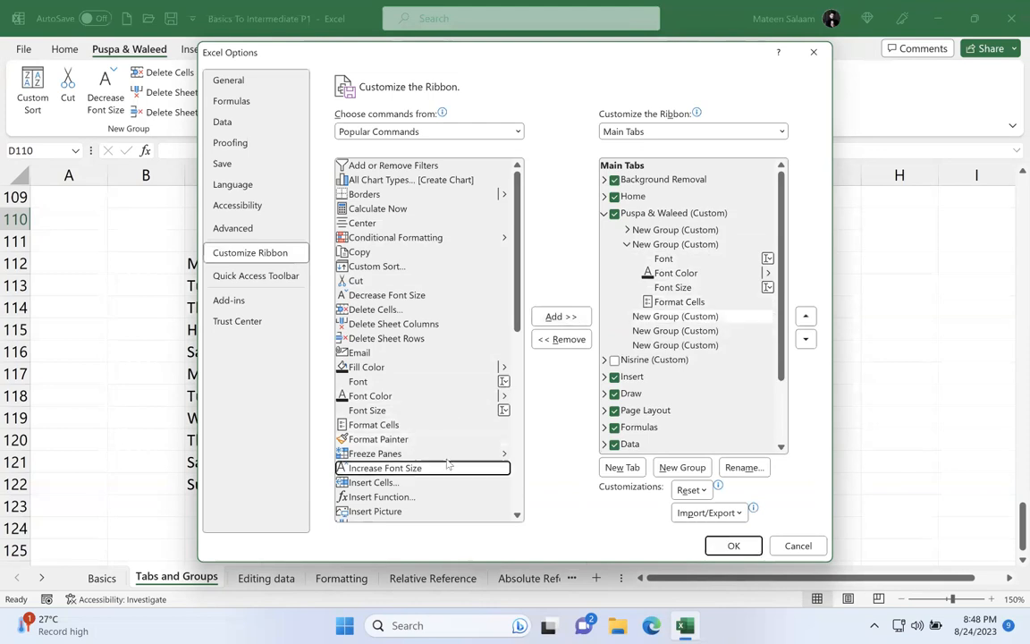
{"action": "left_click", "coordinate": [561, 316]}
{"action": "left_click", "coordinate": [561, 317]}
{"action": "left_click", "coordinate": [561, 317]}
{"action": "left_click", "coordinate": [560, 316]}
{"action": "left_click", "coordinate": [561, 317]}
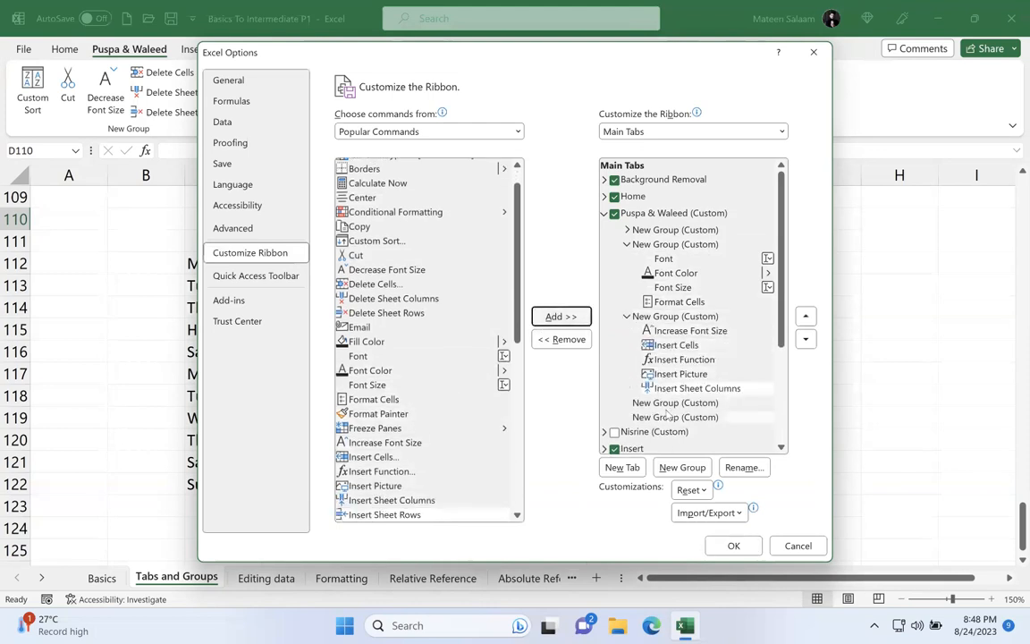
Step: Add Insert Table, View Macros and Merge & Center to the custom tab's fourth group
{"action": "left_click", "coordinate": [670, 403]}
{"action": "scroll", "coordinate": [425, 492], "scroll_direction": "down", "scroll_amount": 2}
{"action": "left_click", "coordinate": [393, 455]}
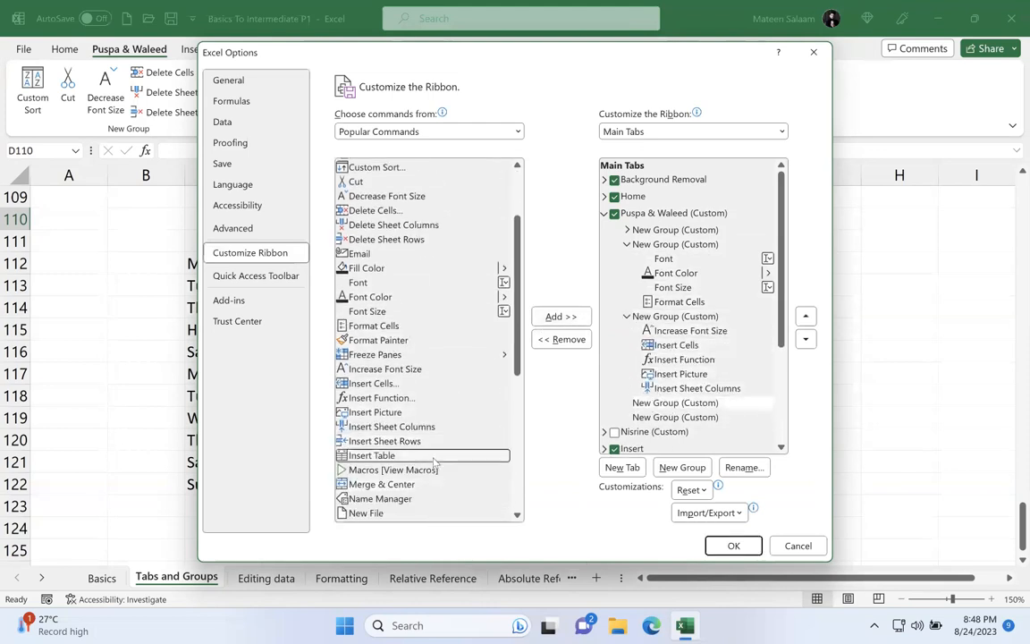
{"action": "left_click", "coordinate": [561, 317]}
{"action": "left_click", "coordinate": [561, 316]}
{"action": "left_click", "coordinate": [561, 317]}
Step: Add Name Manager and New File to the custom tab's fifth group and apply the ribbon customization
{"action": "scroll", "coordinate": [686, 311], "scroll_direction": "down", "scroll_amount": 3}
{"action": "left_click", "coordinate": [675, 276]}
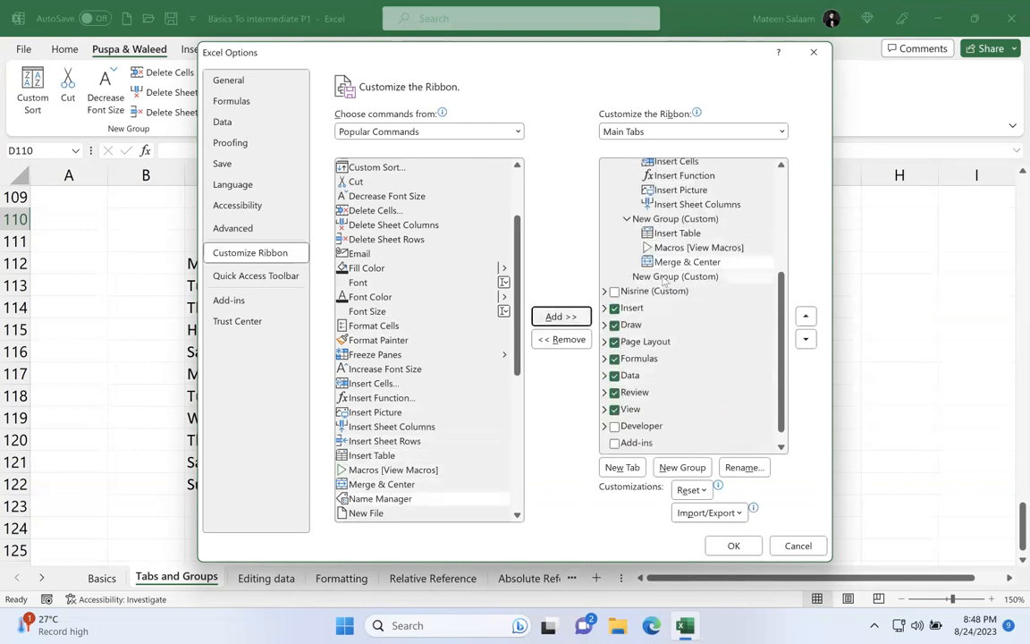
{"action": "left_click", "coordinate": [562, 317]}
{"action": "left_click", "coordinate": [562, 316]}
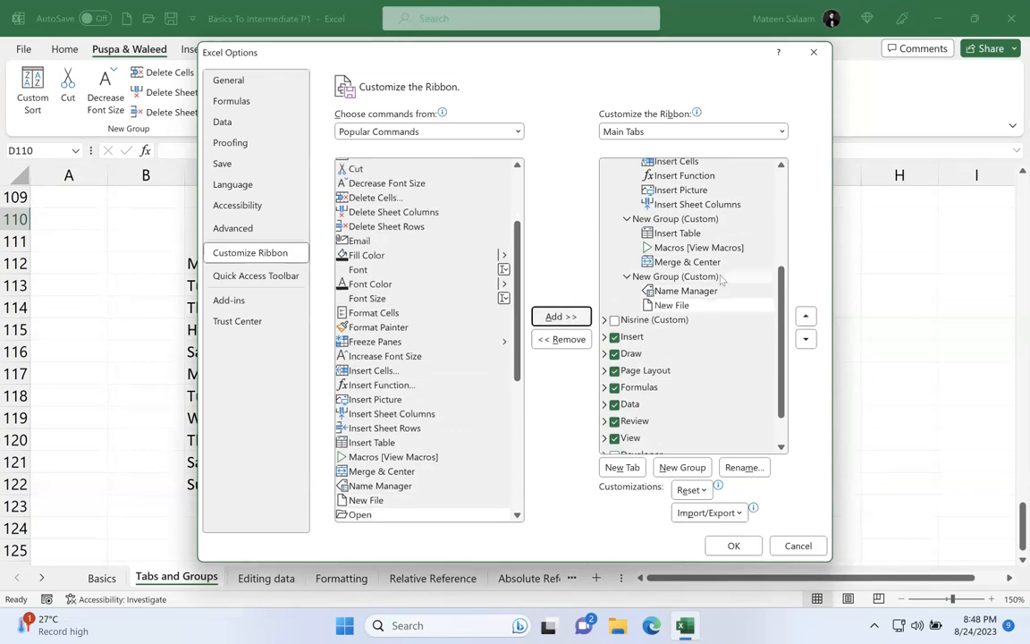
{"action": "scroll", "coordinate": [722, 280], "scroll_direction": "up", "scroll_amount": 2}
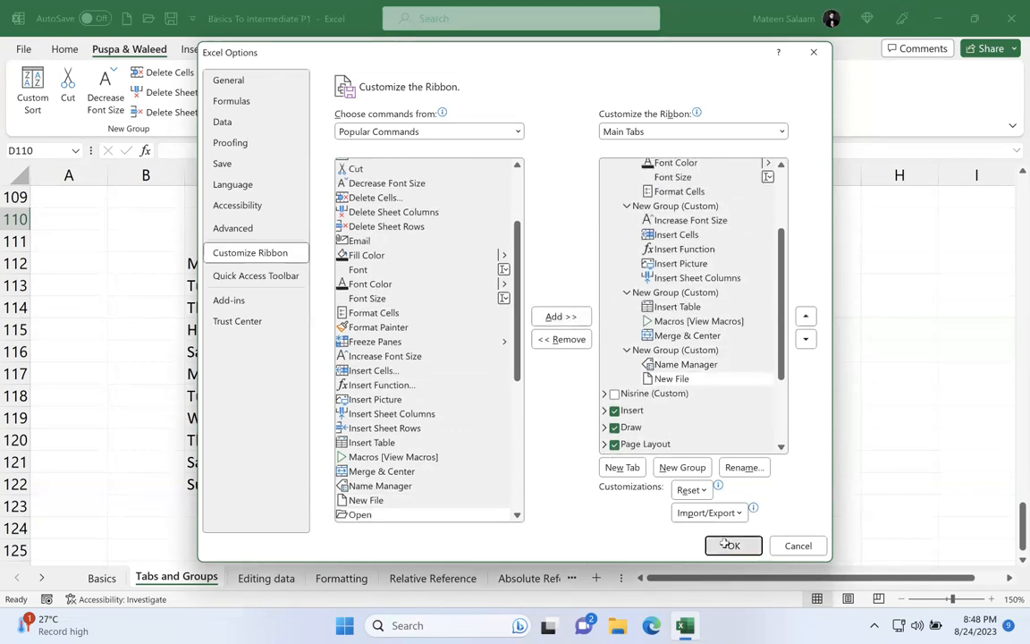
{"action": "left_click", "coordinate": [733, 545]}
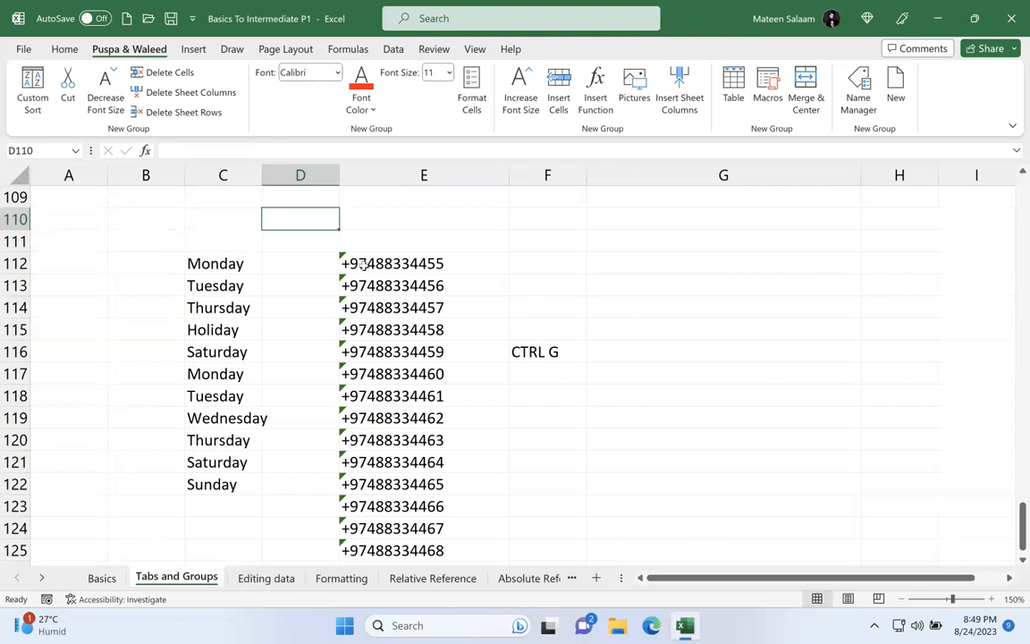
Step: Hide the custom tab named after two people from the ribbon
{"action": "left_click", "coordinate": [317, 243]}
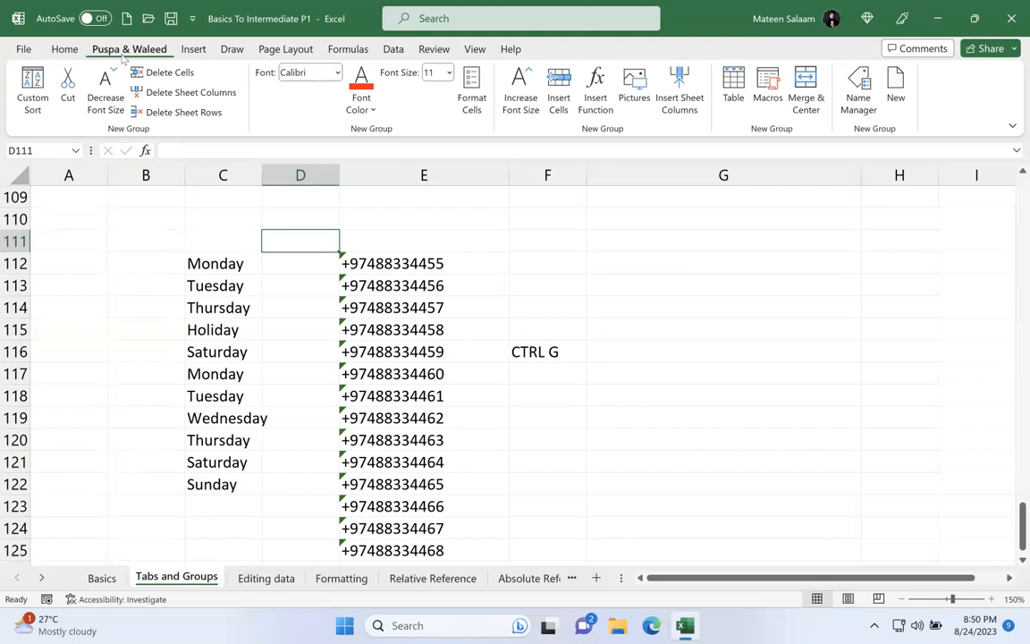
{"action": "right_click", "coordinate": [122, 57]}
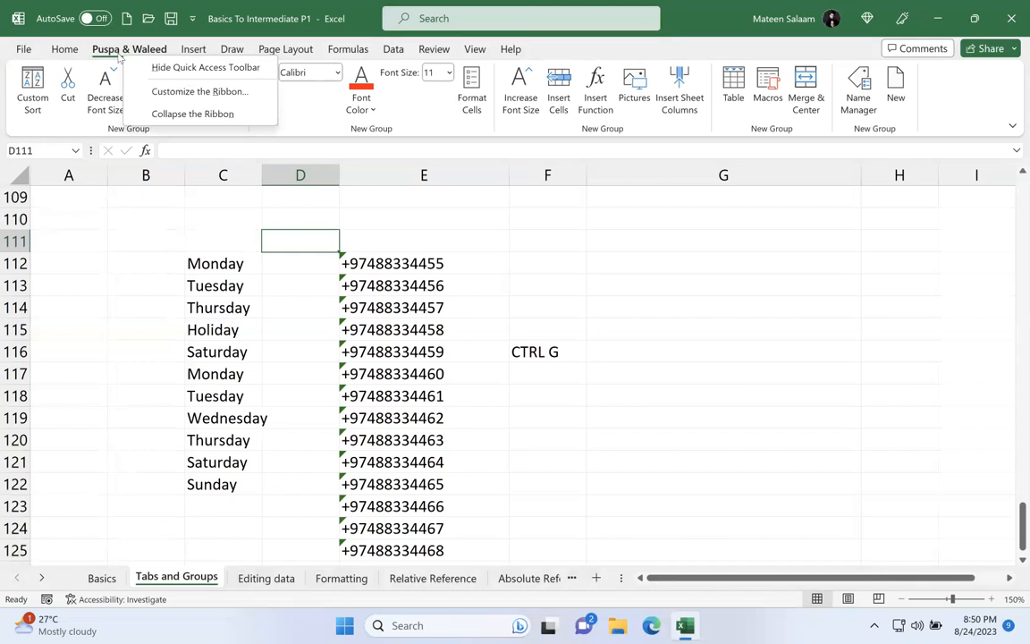
{"action": "left_click", "coordinate": [184, 92]}
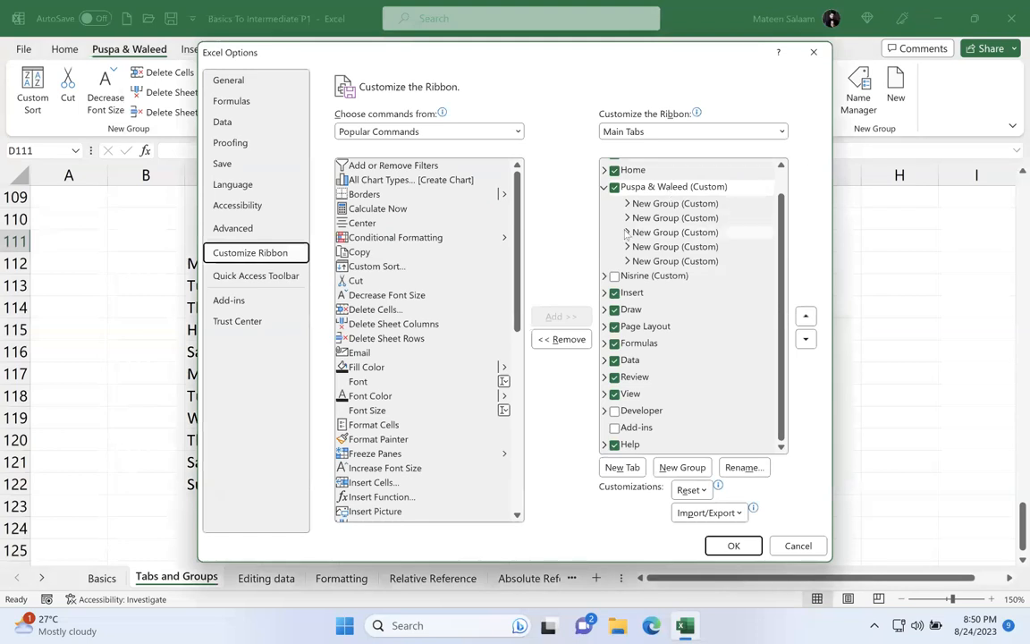
{"action": "left_click", "coordinate": [614, 187]}
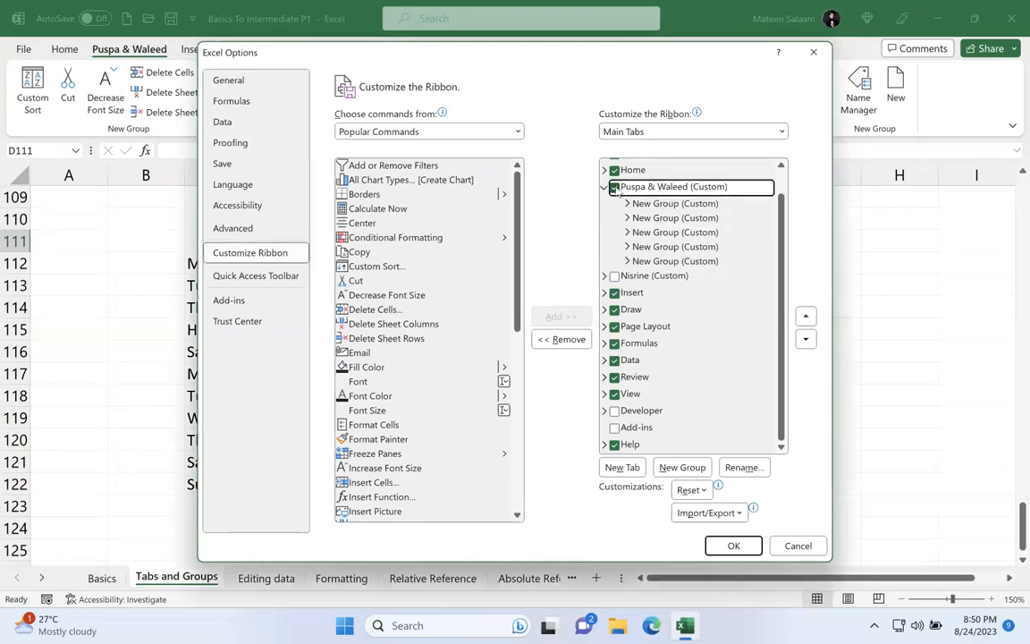
{"action": "left_click", "coordinate": [616, 189]}
{"action": "left_click", "coordinate": [616, 188]}
{"action": "left_click", "coordinate": [616, 189]}
{"action": "left_click", "coordinate": [614, 187]}
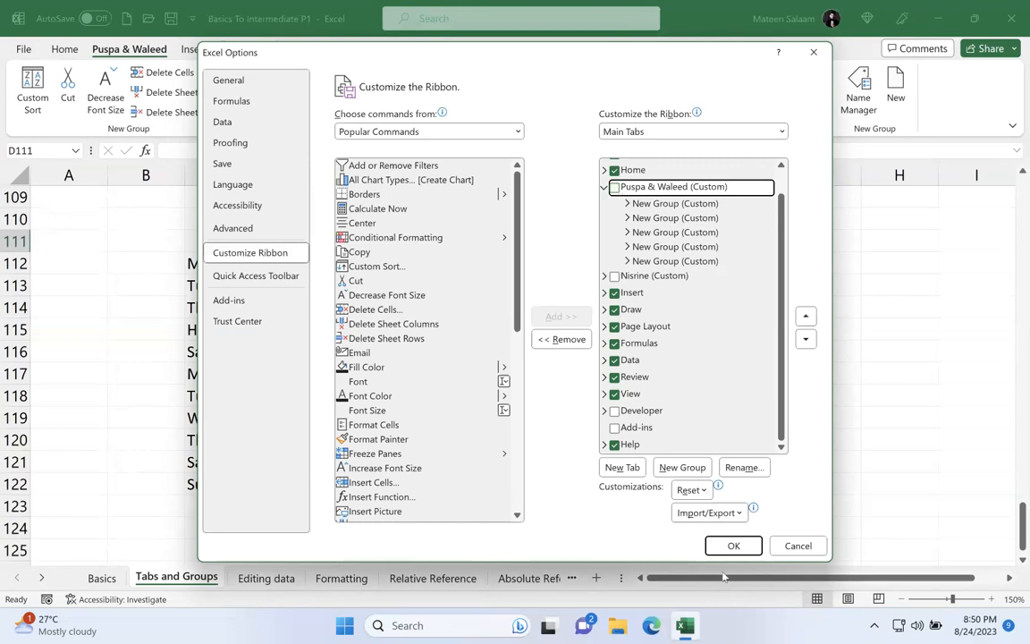
{"action": "left_click", "coordinate": [732, 544]}
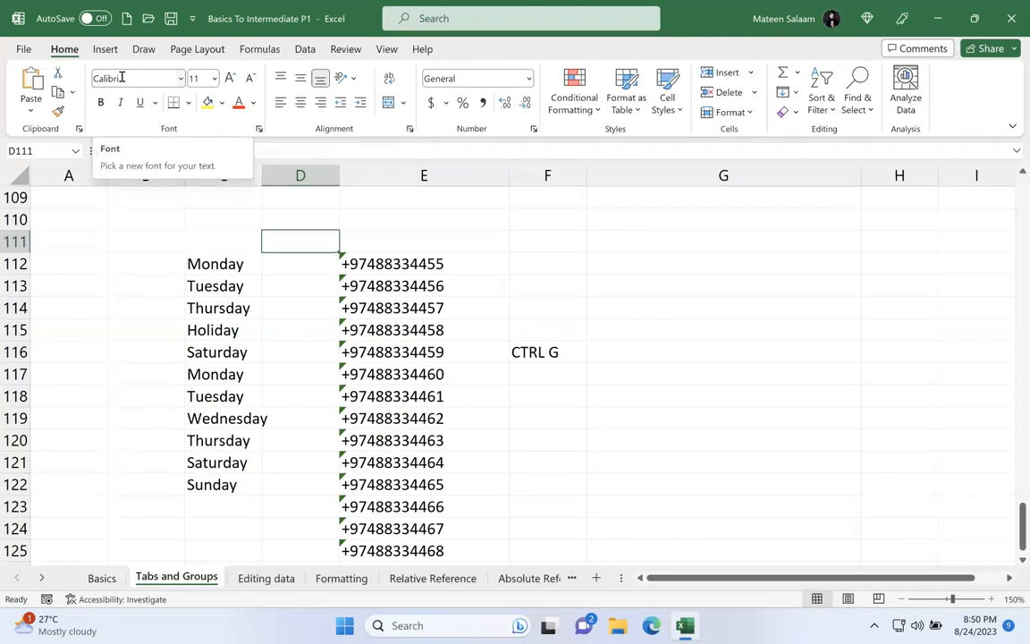
Step: Show the hidden two-name custom tab on the ribbon again
{"action": "right_click", "coordinate": [69, 50]}
{"action": "left_click", "coordinate": [114, 89]}
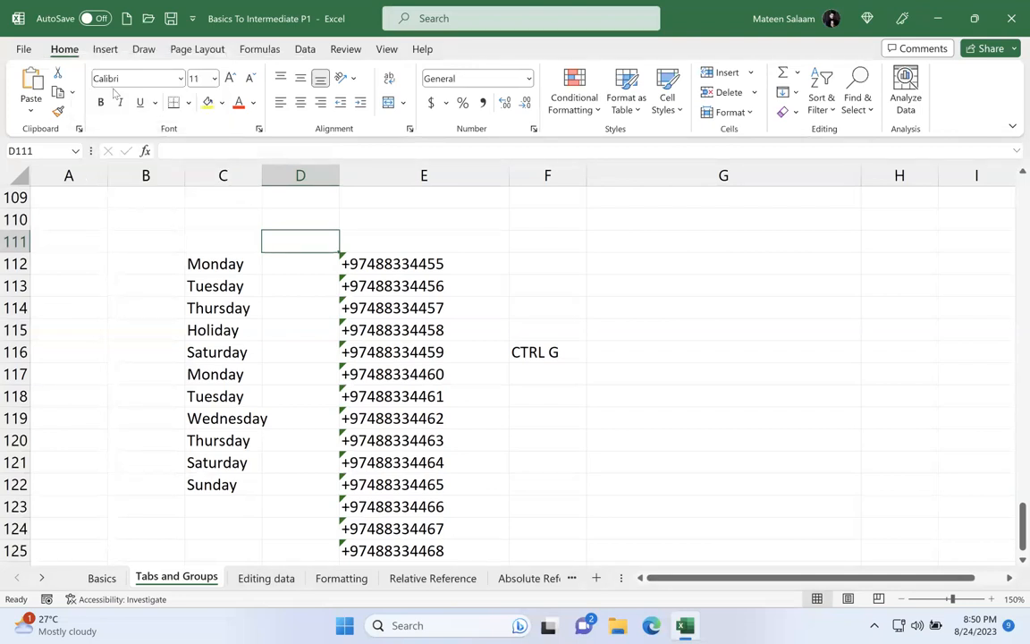
{"action": "left_click", "coordinate": [617, 299]}
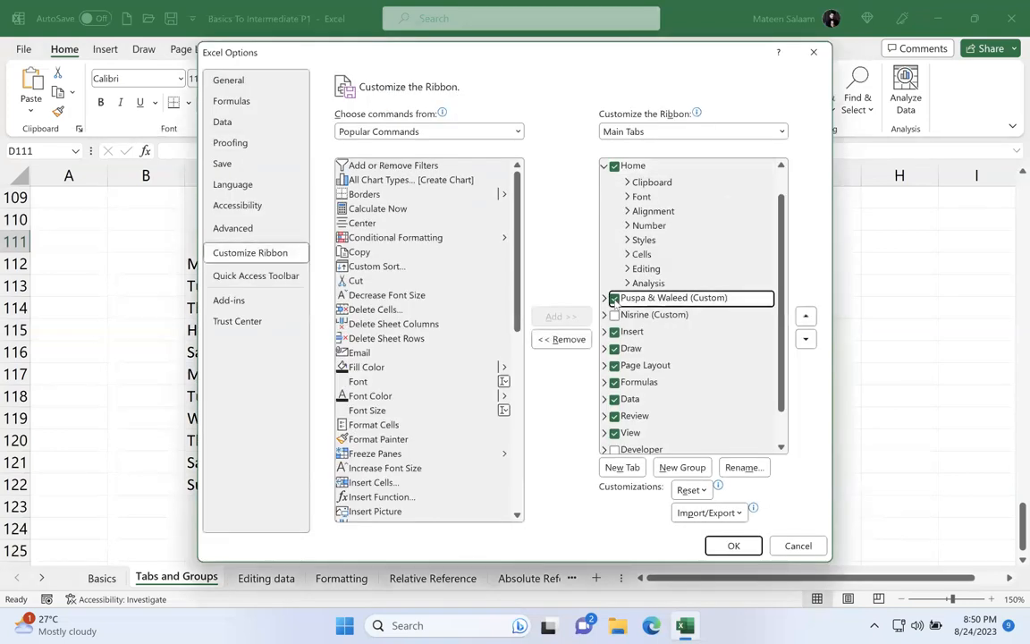
{"action": "left_click", "coordinate": [735, 546]}
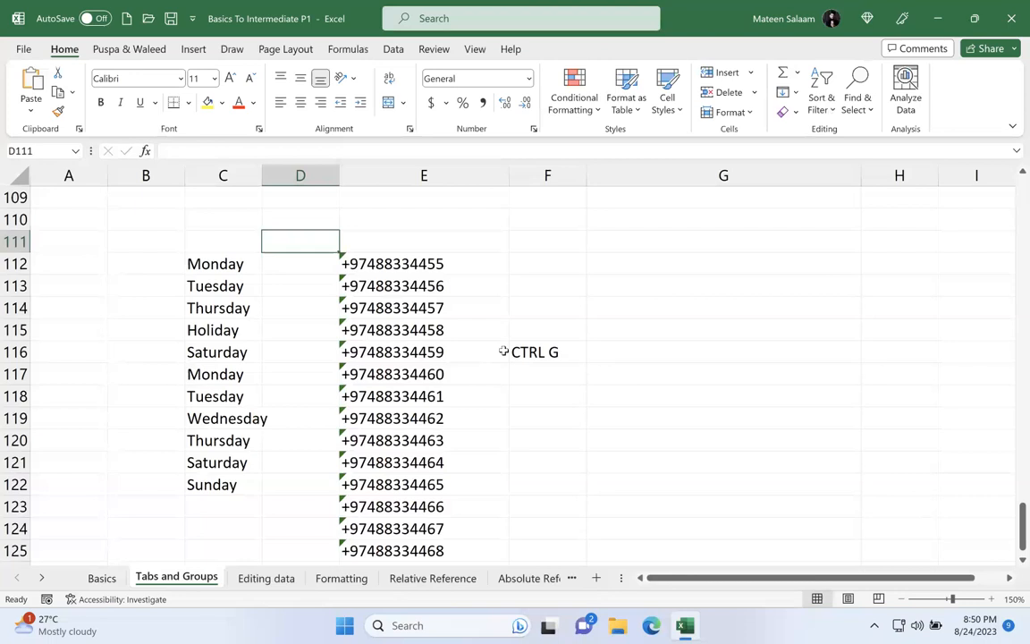
Step: Create a new custom ribbon tab after Home and rename it with the account holder's surname
{"action": "right_click", "coordinate": [122, 51]}
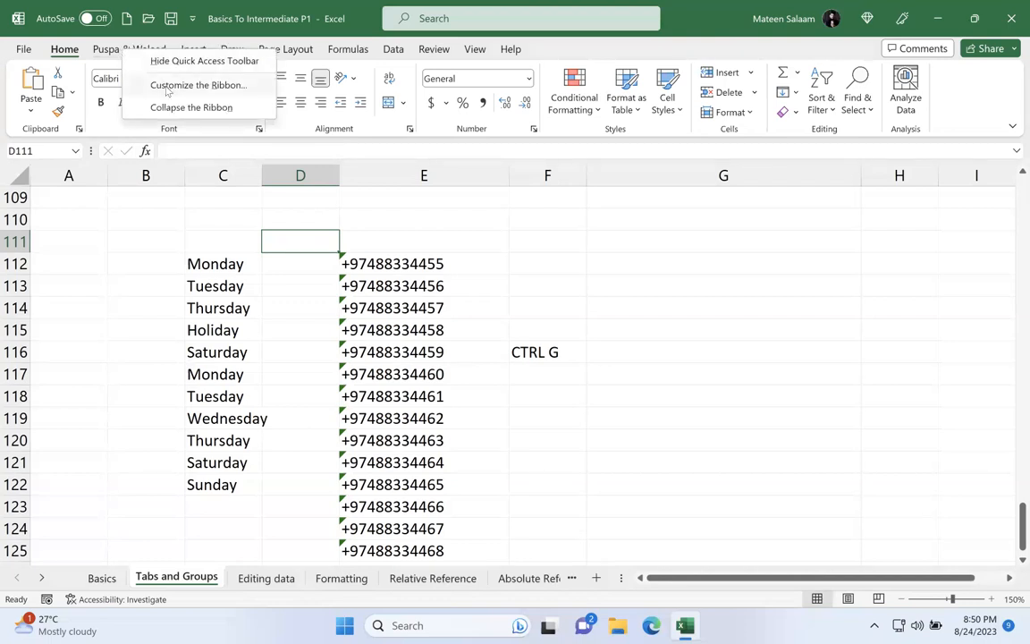
{"action": "left_click", "coordinate": [157, 85]}
{"action": "left_click", "coordinate": [623, 467]}
{"action": "left_click", "coordinate": [648, 300]}
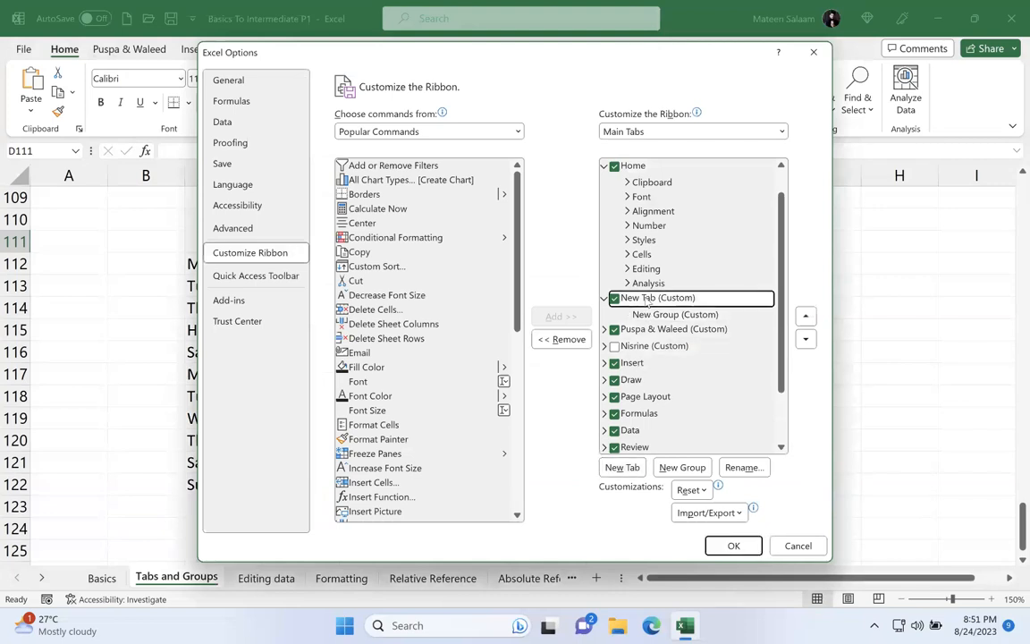
{"action": "left_click", "coordinate": [744, 468]}
{"action": "type", "text": "Salaam"}
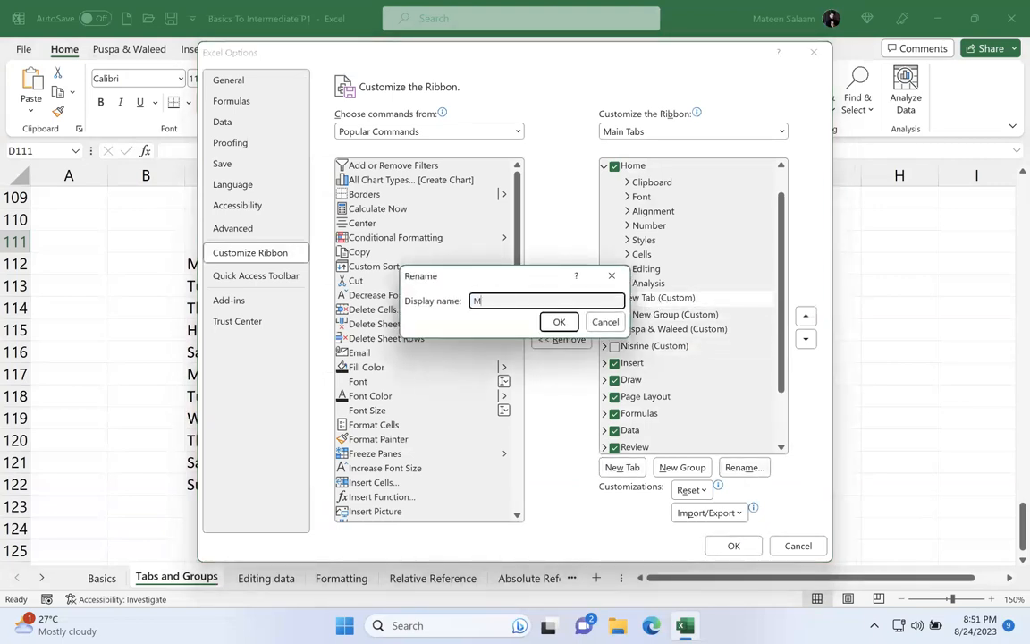
{"action": "key", "text": "Return"}
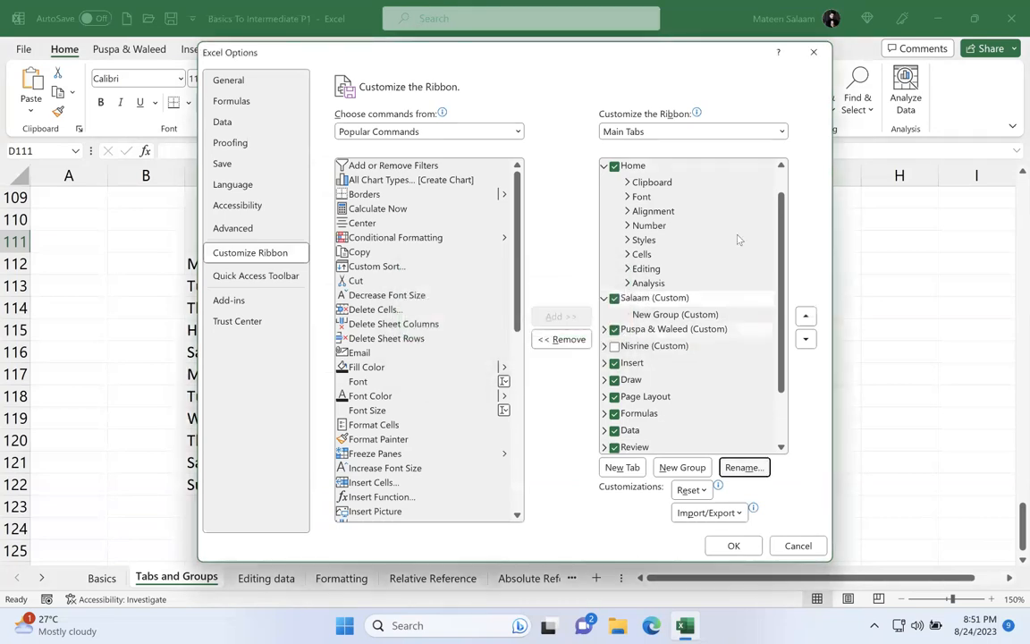
Step: Rename the new tab's group as "Group" followed by the account holder's surname
{"action": "left_click", "coordinate": [682, 314]}
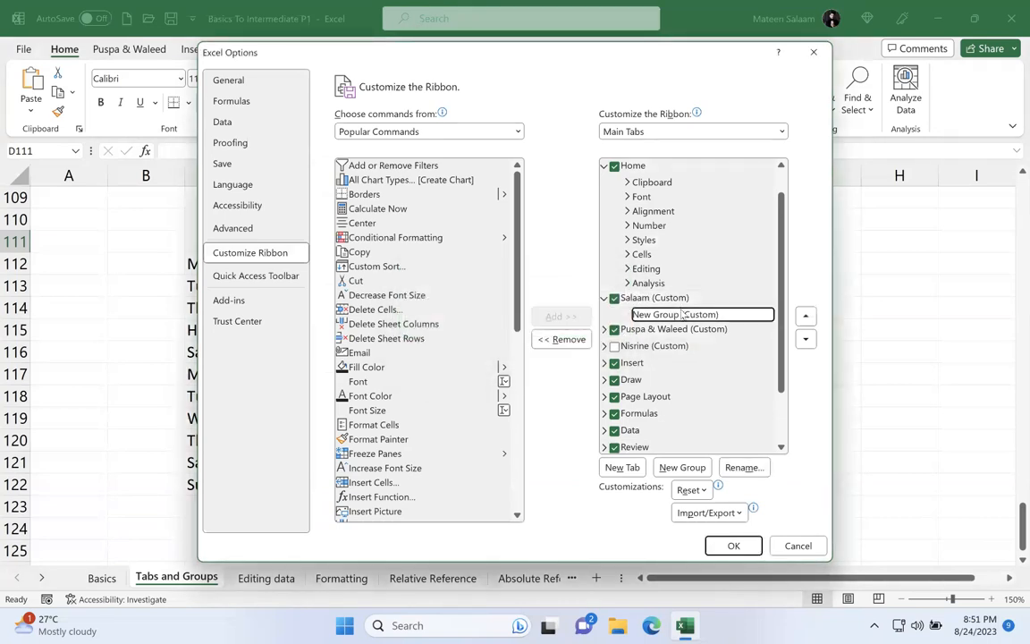
{"action": "left_click", "coordinate": [742, 466]}
{"action": "type", "text": "G"}
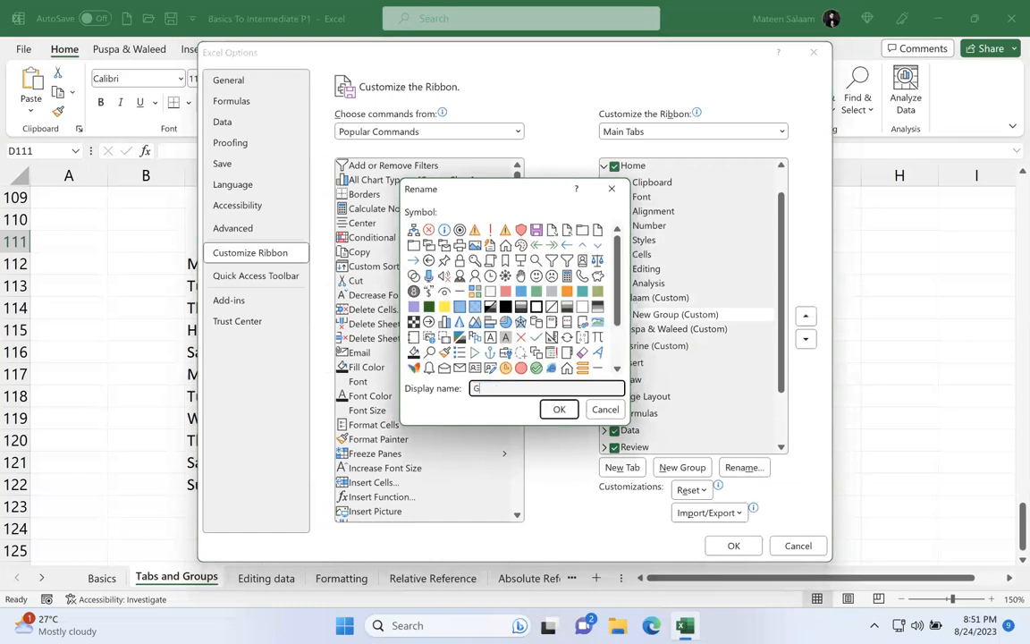
{"action": "type", "text": "roup Salaam"}
{"action": "key", "text": "Return"}
Step: Add Copy, Custom Sort, Cut, Decrease Font Size, Delete Cells and Delete Sheet Columns to the renamed group, and apply the ribbon customization
{"action": "left_click", "coordinate": [385, 252]}
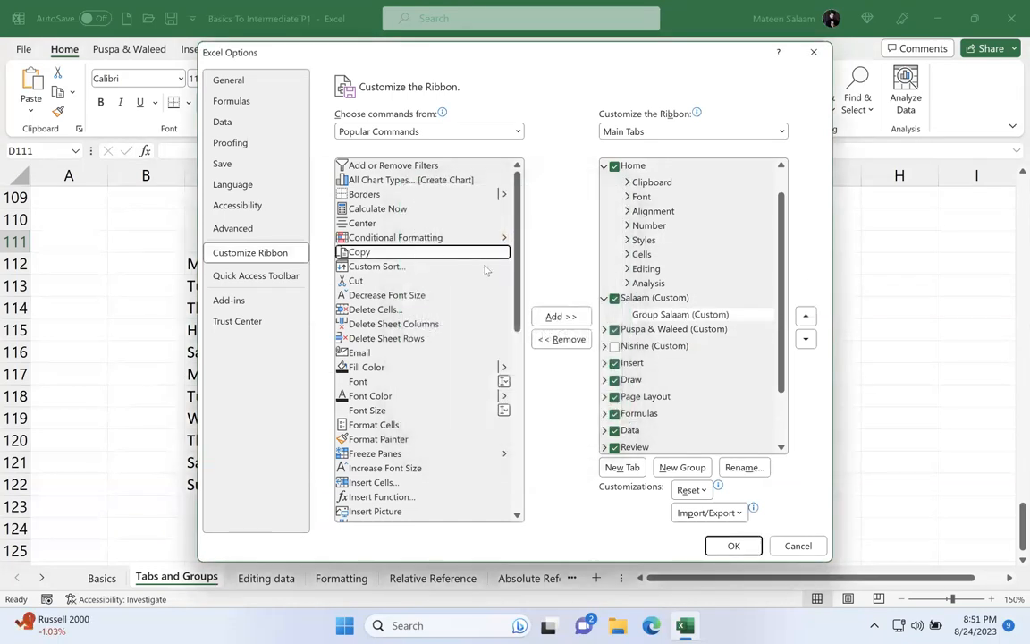
{"action": "left_click", "coordinate": [561, 316]}
{"action": "left_click", "coordinate": [561, 315]}
{"action": "left_click", "coordinate": [560, 315]}
{"action": "left_click", "coordinate": [561, 315]}
{"action": "left_click", "coordinate": [560, 316]}
{"action": "left_click", "coordinate": [561, 315]}
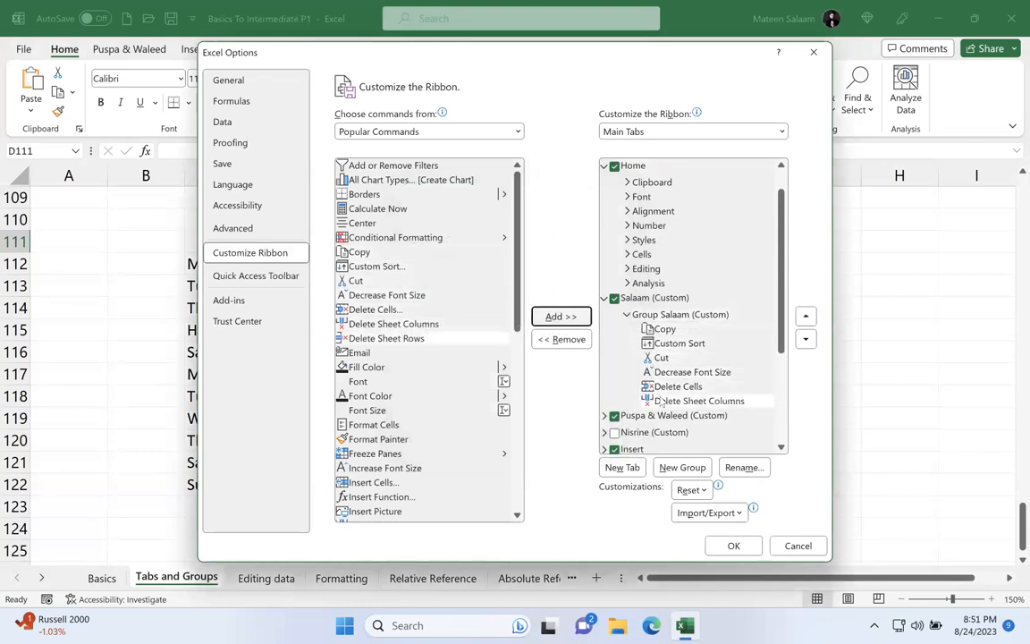
{"action": "left_click", "coordinate": [733, 546]}
{"action": "left_click", "coordinate": [102, 51]}
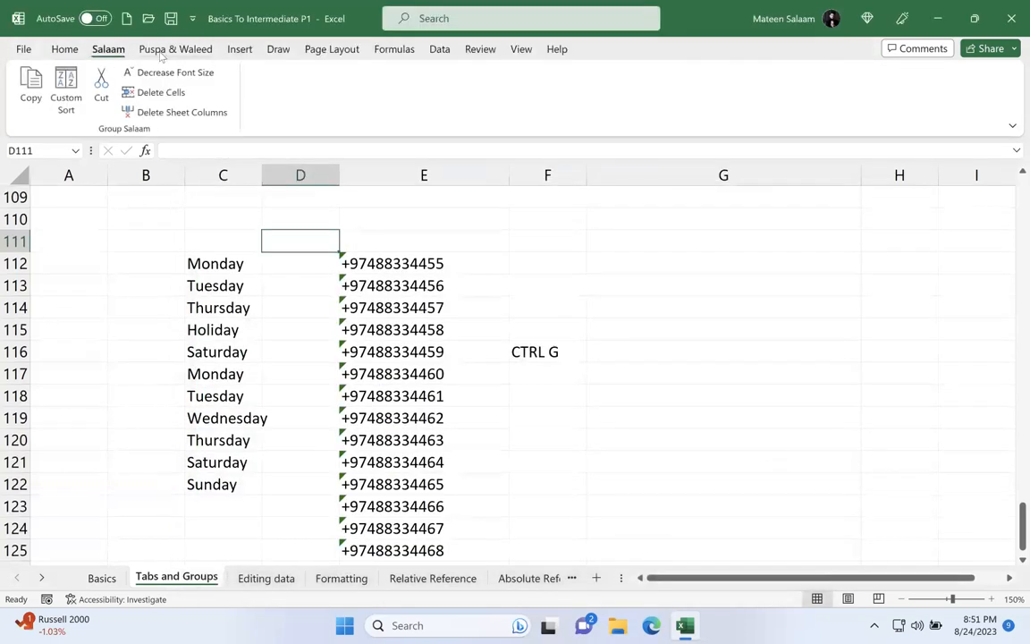
{"action": "left_click", "coordinate": [148, 51]}
Step: Remove the surname tab from the ribbon and hide the two-name custom tab
{"action": "left_click", "coordinate": [112, 52]}
{"action": "right_click", "coordinate": [112, 51]}
{"action": "left_click", "coordinate": [183, 83]}
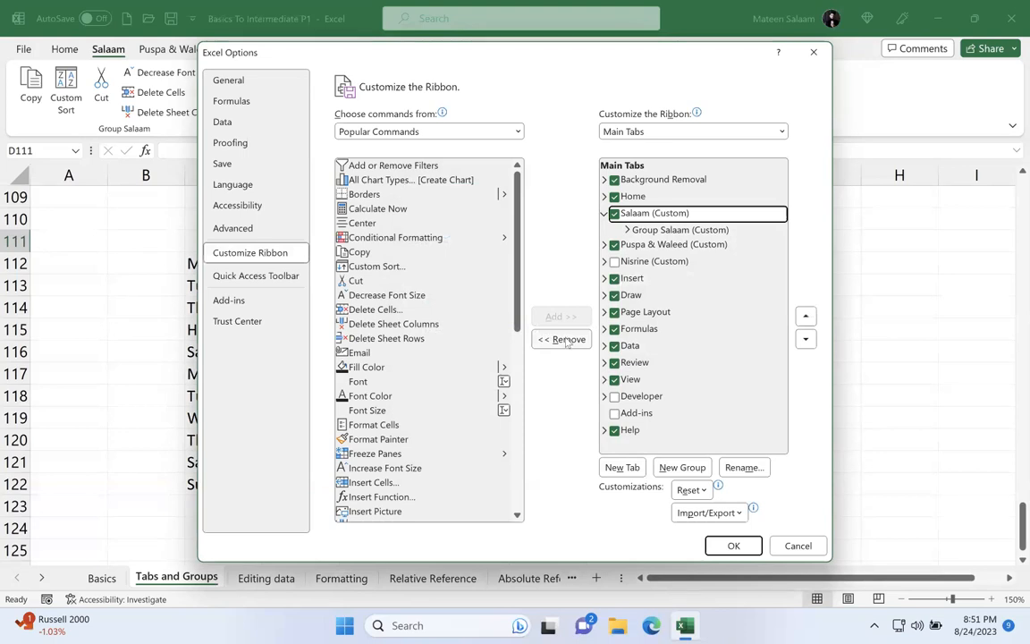
{"action": "left_click", "coordinate": [565, 341]}
{"action": "left_click", "coordinate": [614, 212]}
{"action": "left_click", "coordinate": [733, 547]}
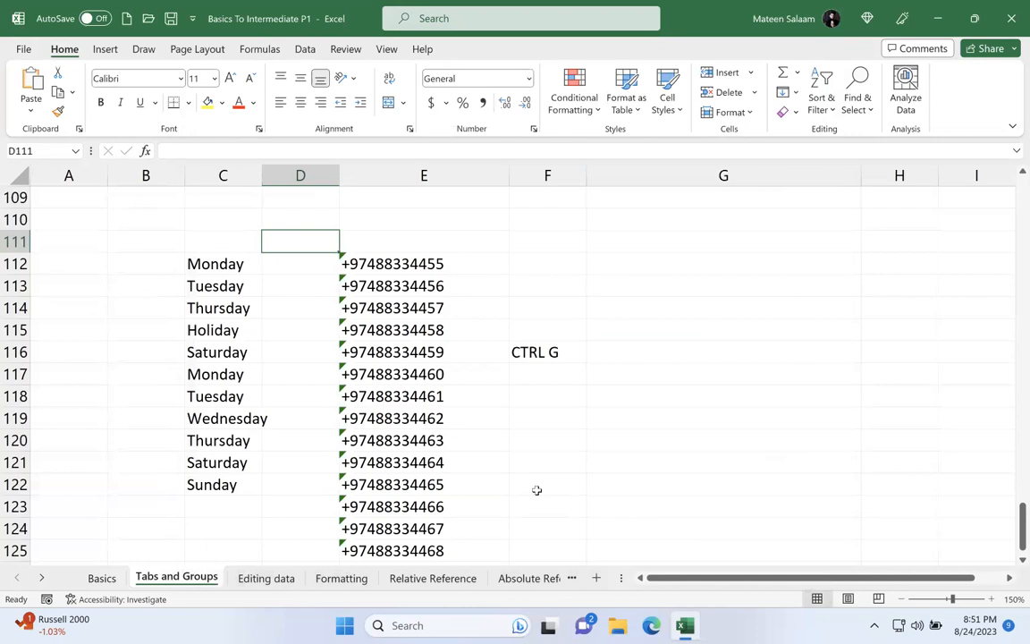
Step: Open the Editing data sheet and enter the account holder's surname as text in C22
{"action": "left_click", "coordinate": [250, 577]}
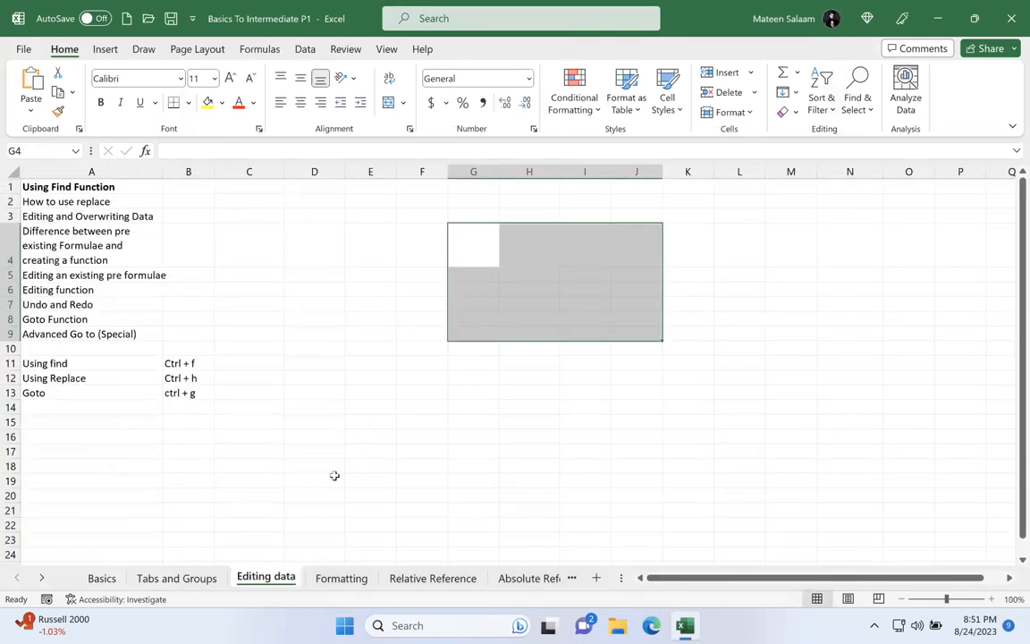
{"action": "left_click", "coordinate": [334, 477]}
{"action": "left_click", "coordinate": [355, 258]}
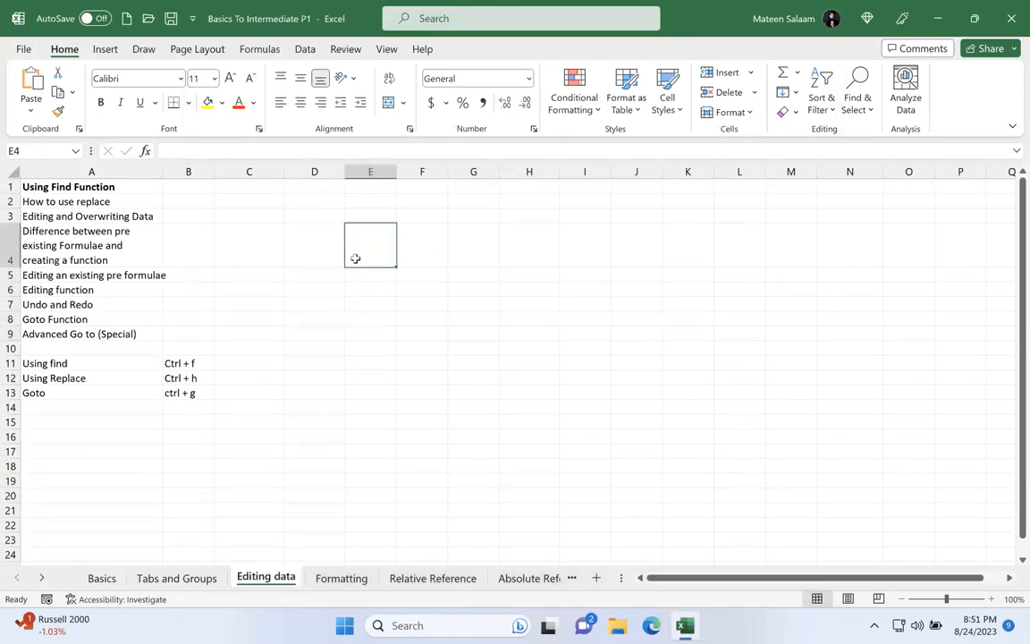
{"action": "scroll", "coordinate": [326, 379], "scroll_direction": "down", "scroll_amount": 2}
{"action": "scroll", "coordinate": [326, 379], "scroll_direction": "down", "scroll_amount": 4}
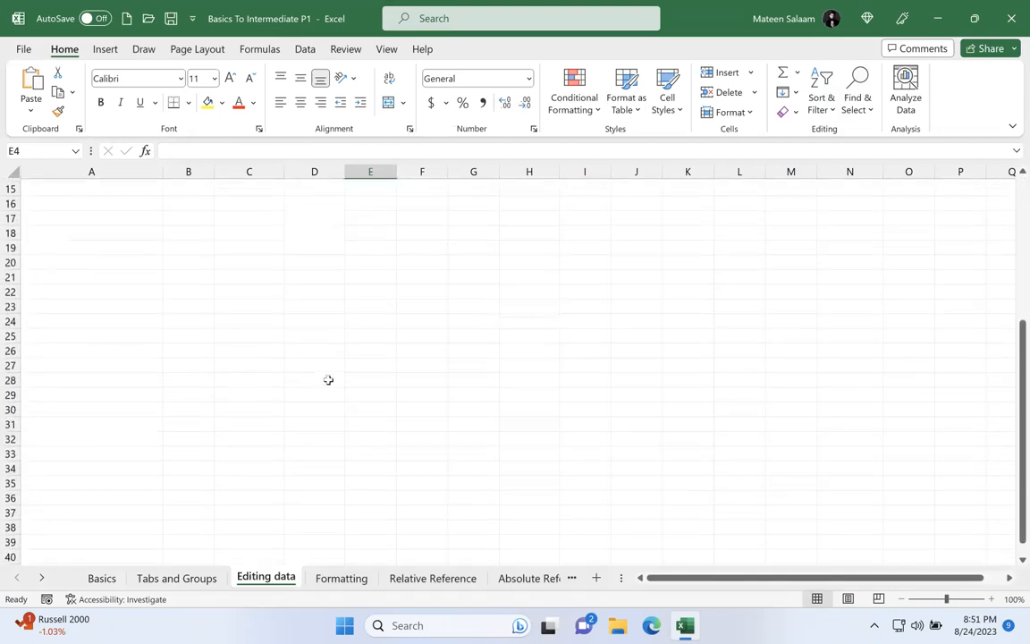
{"action": "left_click", "coordinate": [243, 171]}
{"action": "left_click", "coordinate": [242, 215]}
{"action": "scroll", "coordinate": [288, 186], "scroll_direction": "up", "scroll_amount": 10}
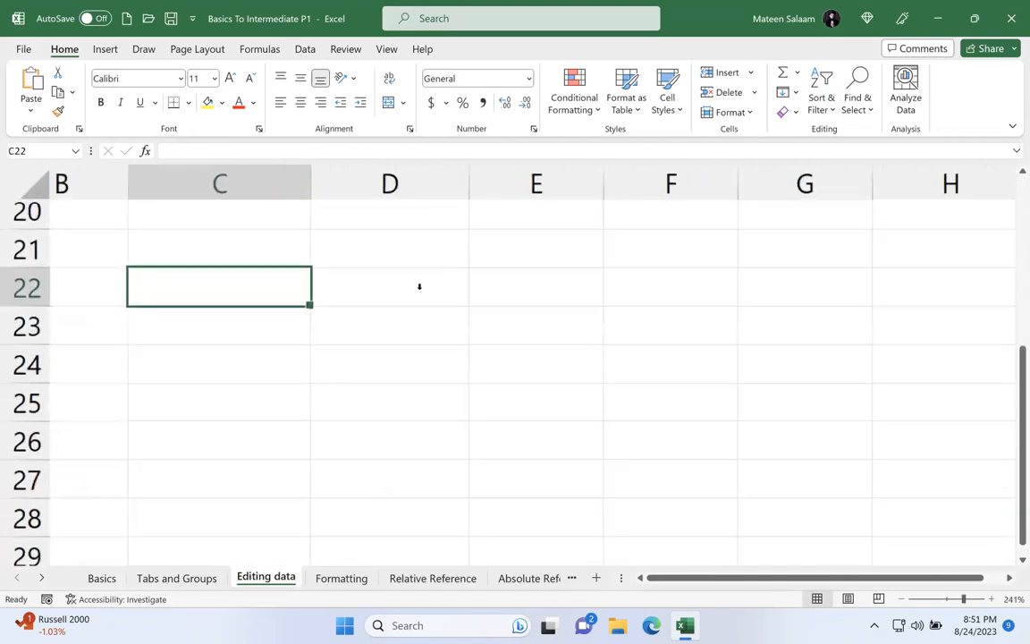
{"action": "left_click_drag", "start_coordinate": [966, 599], "coordinate": [973, 598]}
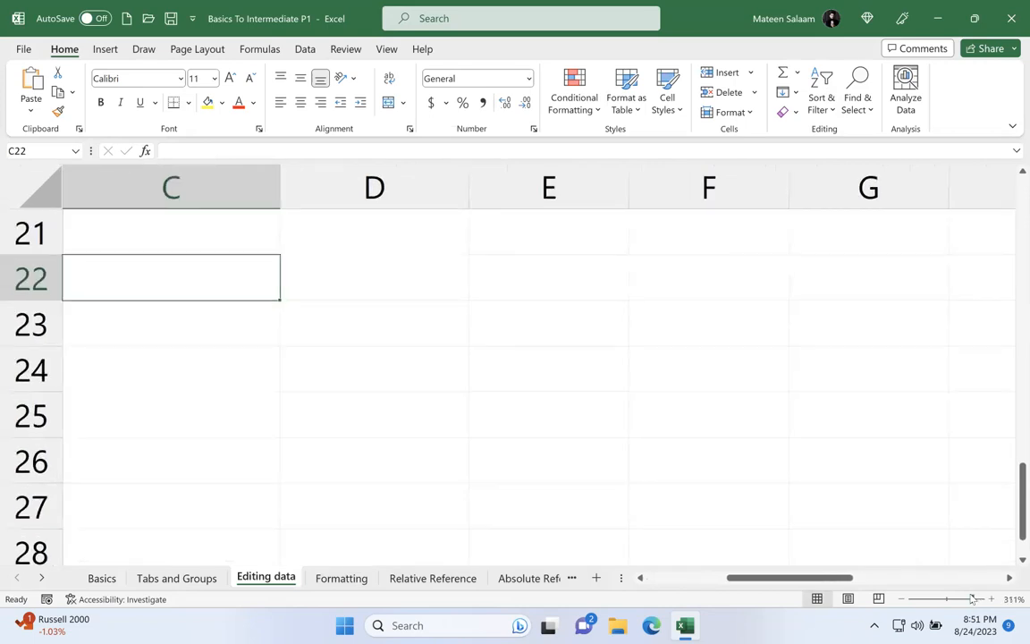
{"action": "type", "text": "Salaam"}
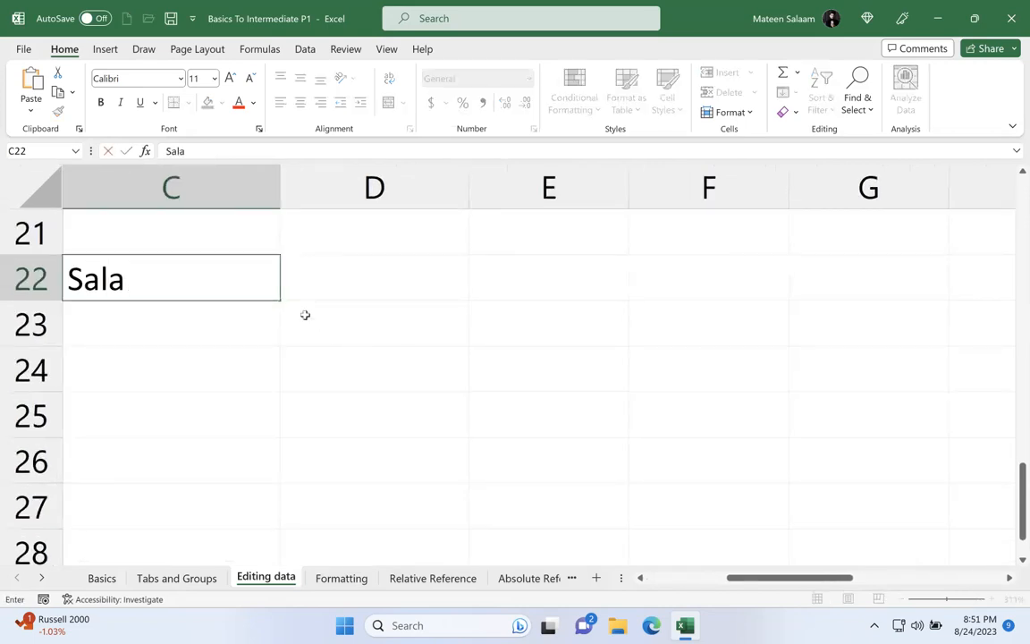
{"action": "key", "text": "Return"}
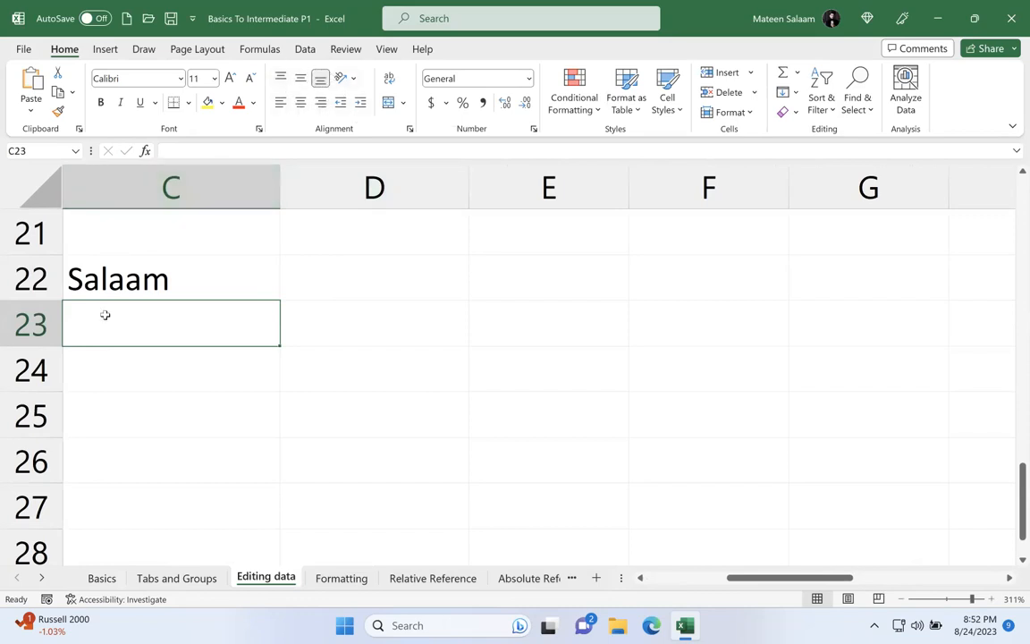
Step: Enter the number 123 in C23 and compare its alignment with the text in C22
{"action": "left_click", "coordinate": [87, 268]}
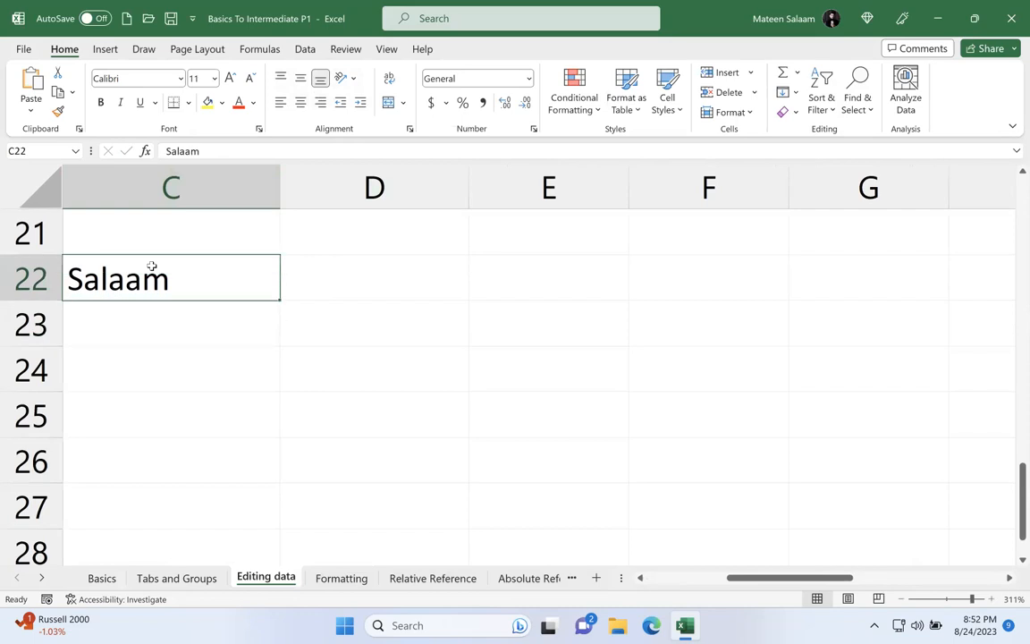
{"action": "left_click", "coordinate": [117, 312]}
{"action": "type", "text": "123"}
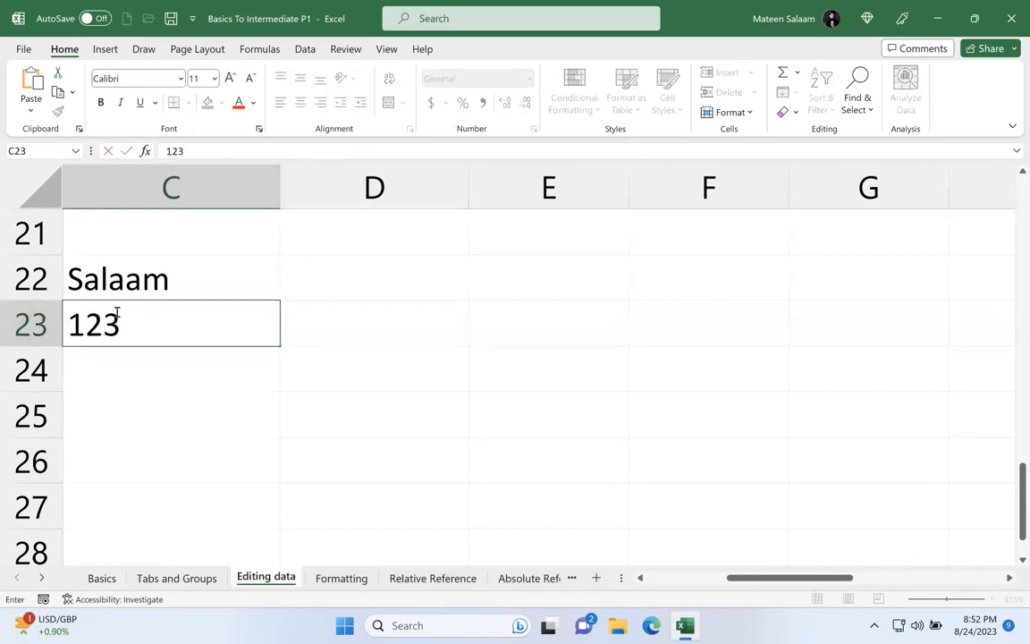
{"action": "key", "text": "Return"}
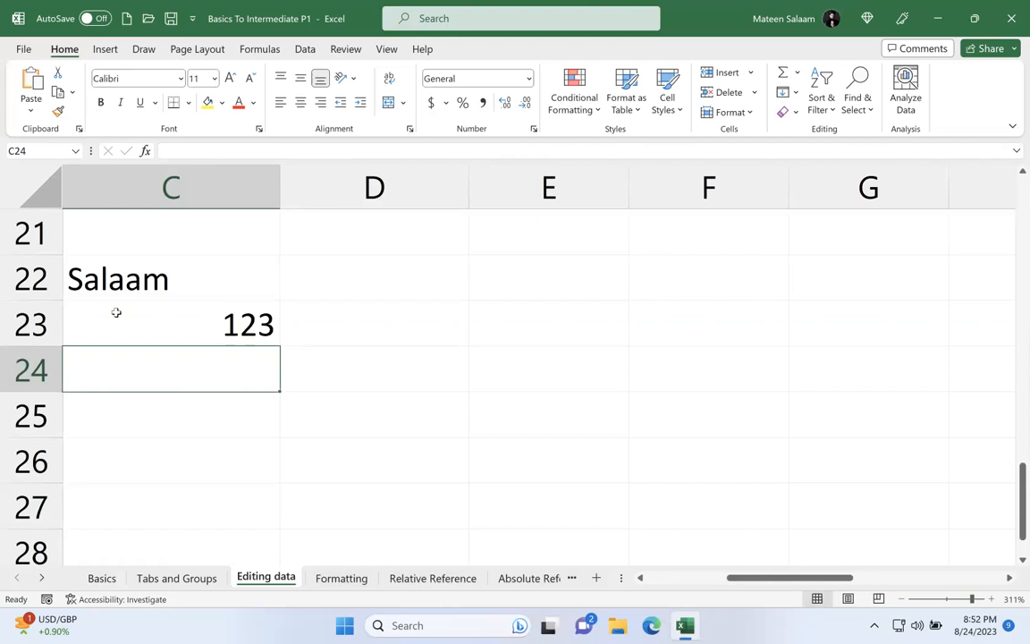
{"action": "left_click", "coordinate": [119, 319]}
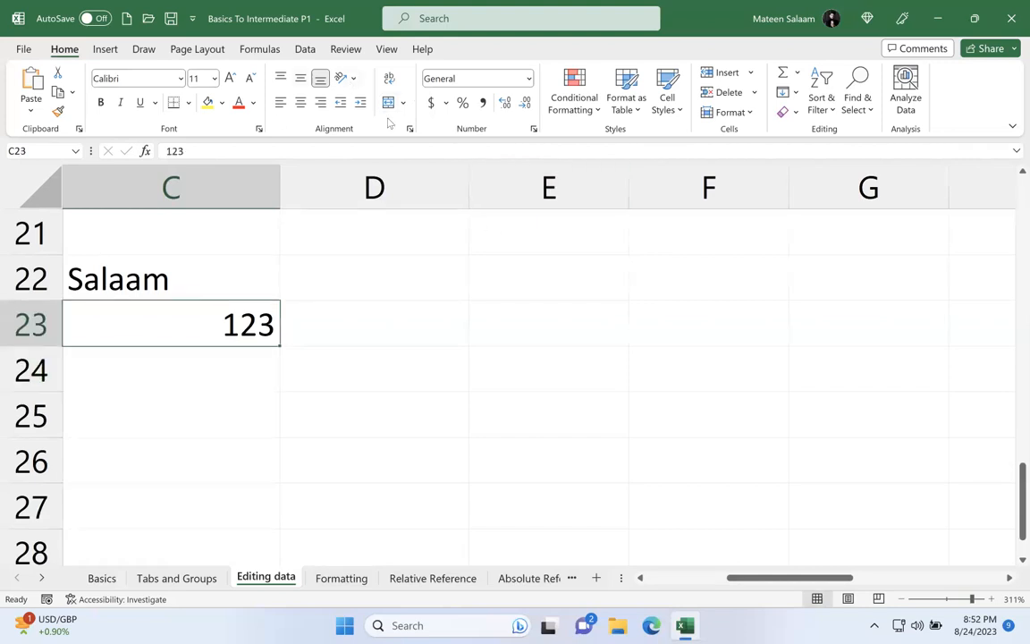
{"action": "left_click", "coordinate": [161, 265]}
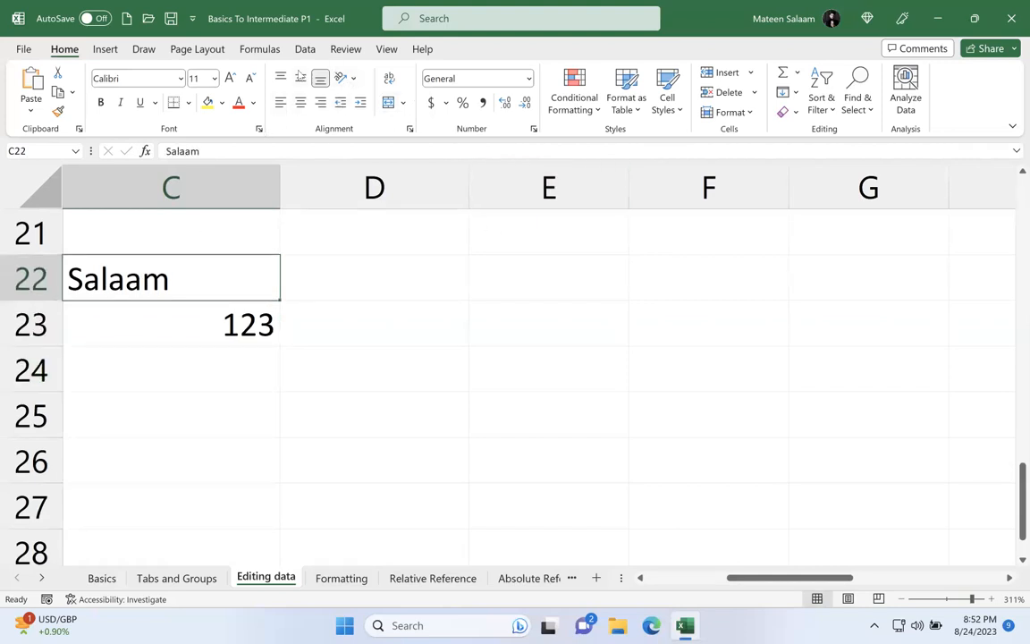
{"action": "left_click", "coordinate": [198, 309]}
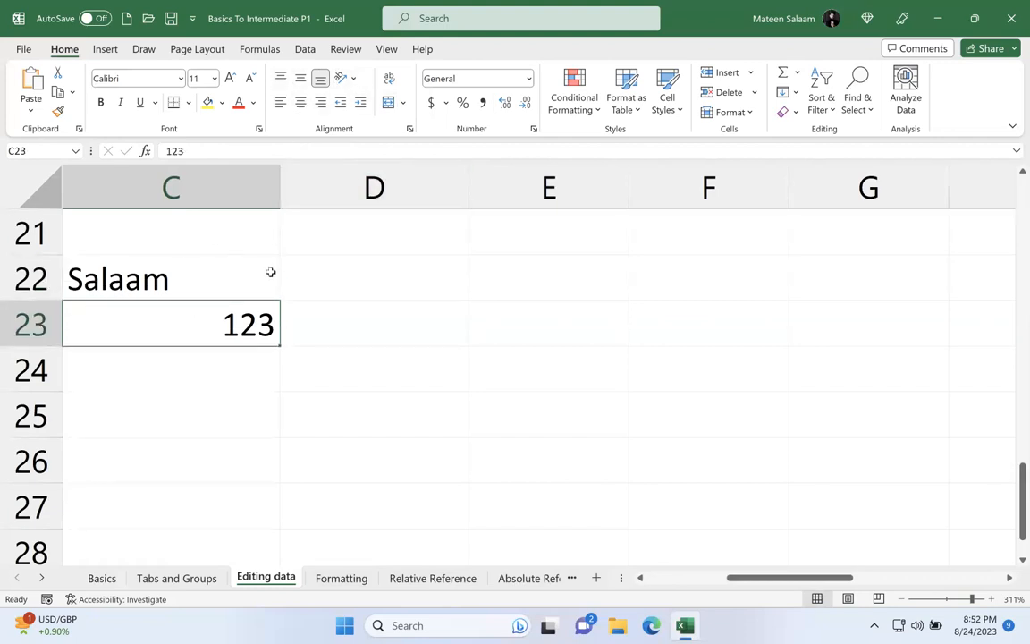
Step: Enter the logical value True in C24 and False in C25
{"action": "left_click", "coordinate": [180, 381]}
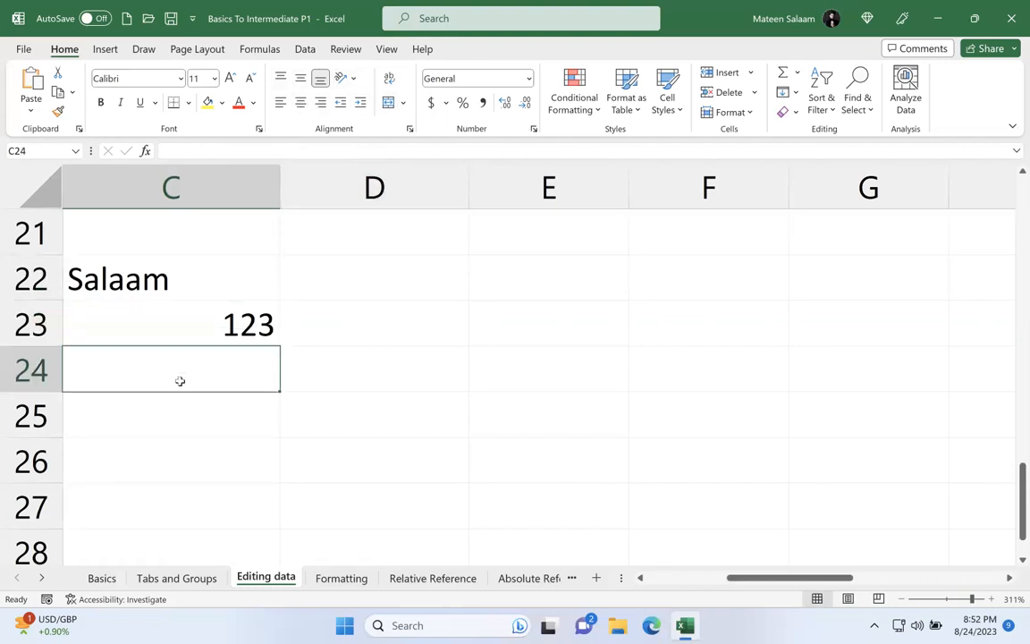
{"action": "type", "text": "True"}
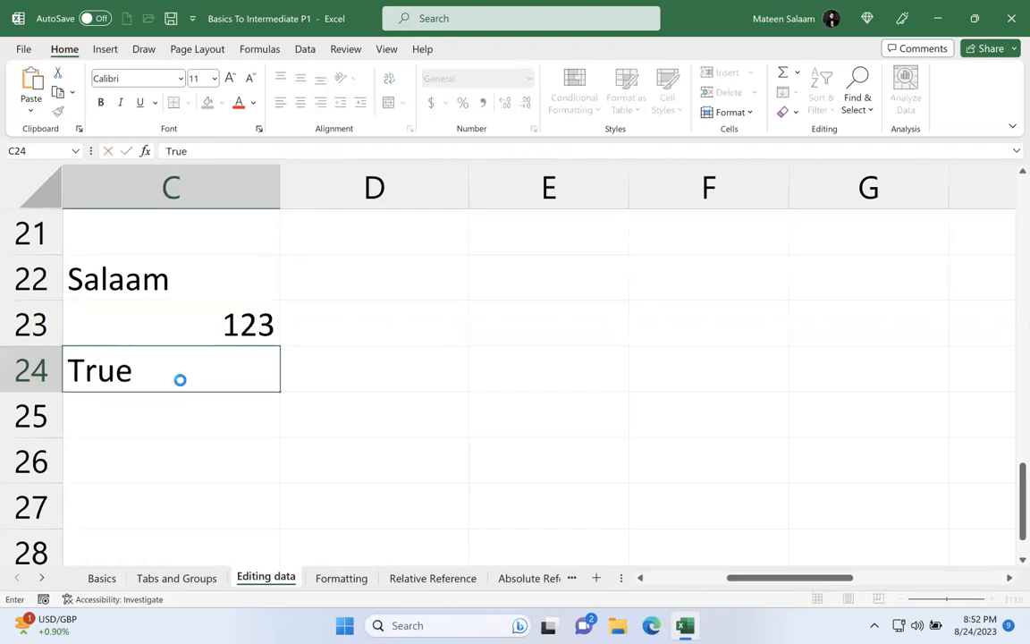
{"action": "key", "text": "Return"}
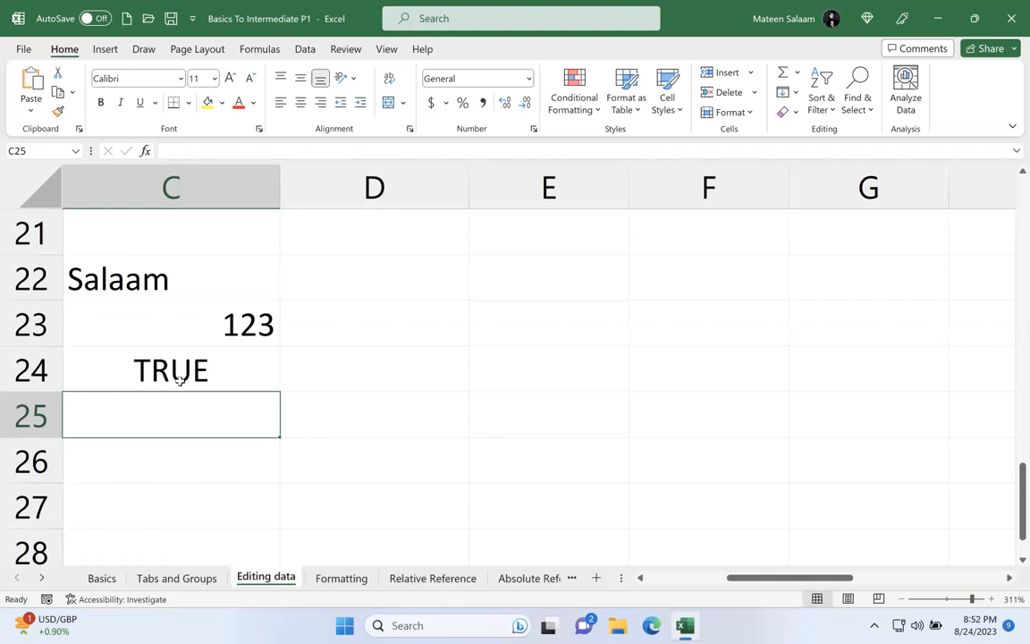
{"action": "type", "text": "False"}
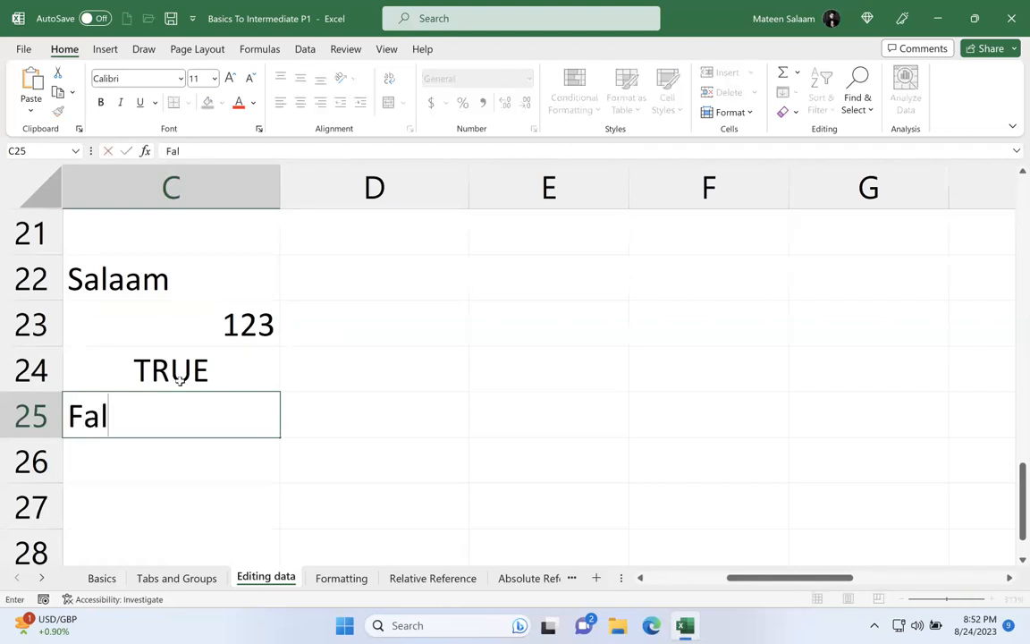
{"action": "key", "text": "Return"}
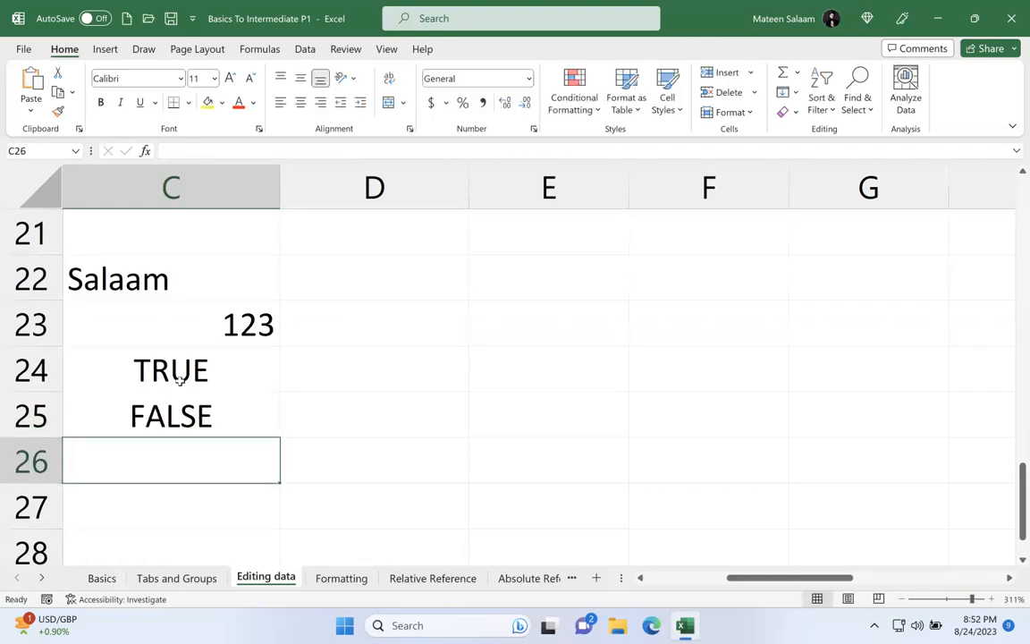
Step: Enter the date 12-12-2012 in C26 and compare its alignment with the other data types
{"action": "left_click", "coordinate": [201, 318]}
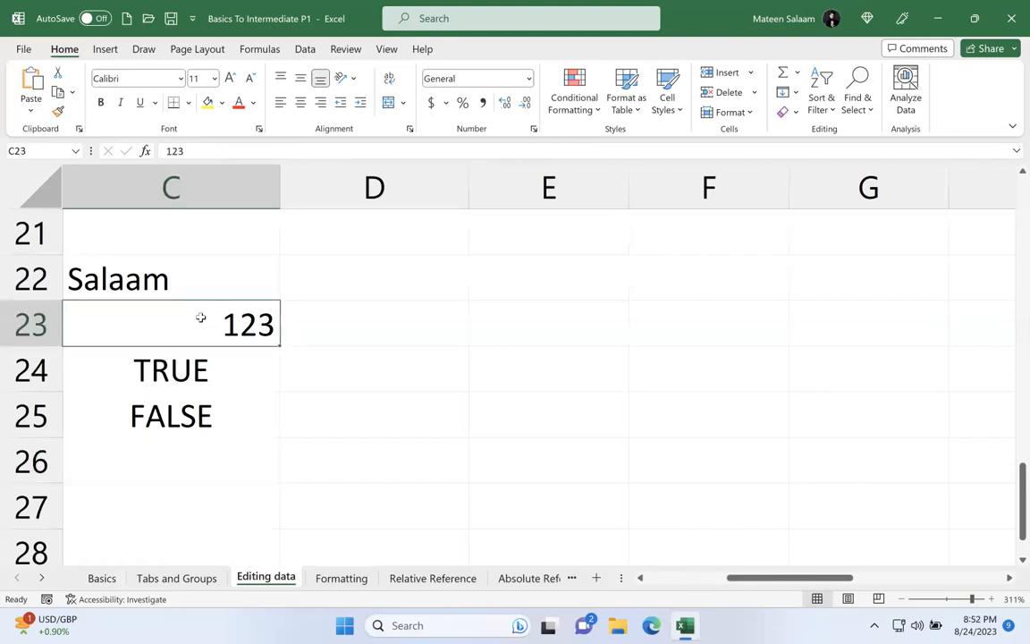
{"action": "left_click", "coordinate": [202, 285]}
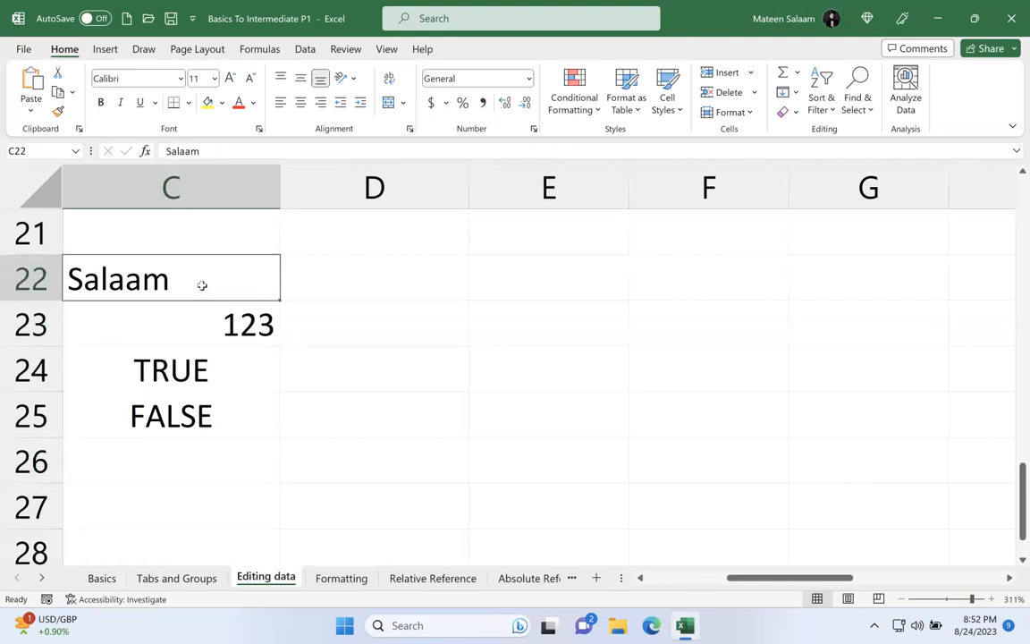
{"action": "left_click", "coordinate": [195, 479]}
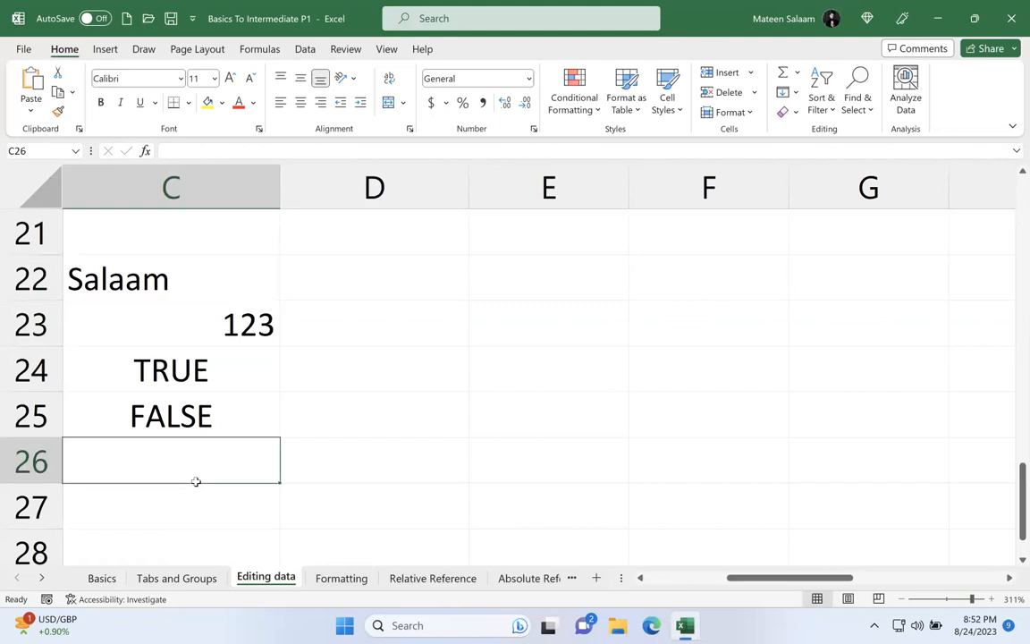
{"action": "type", "text": "12-12-2012"}
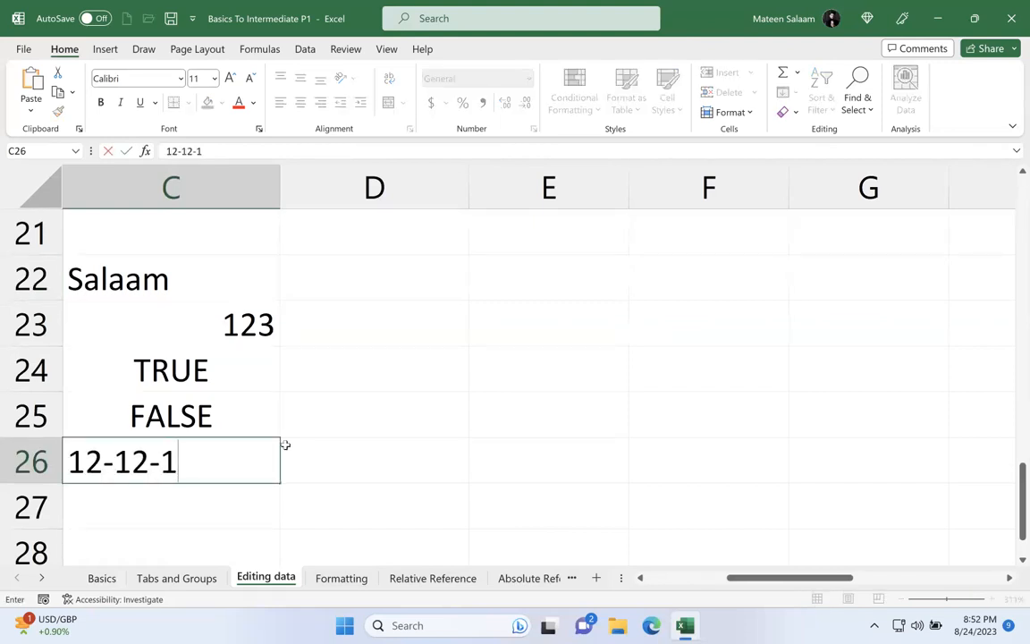
{"action": "key", "text": "Return"}
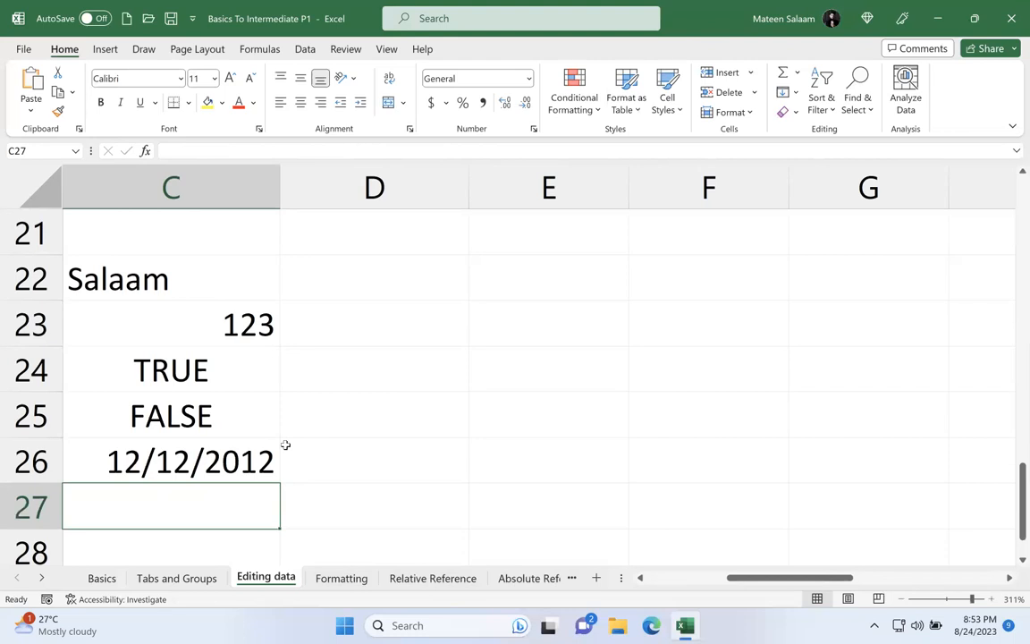
{"action": "left_click", "coordinate": [218, 376]}
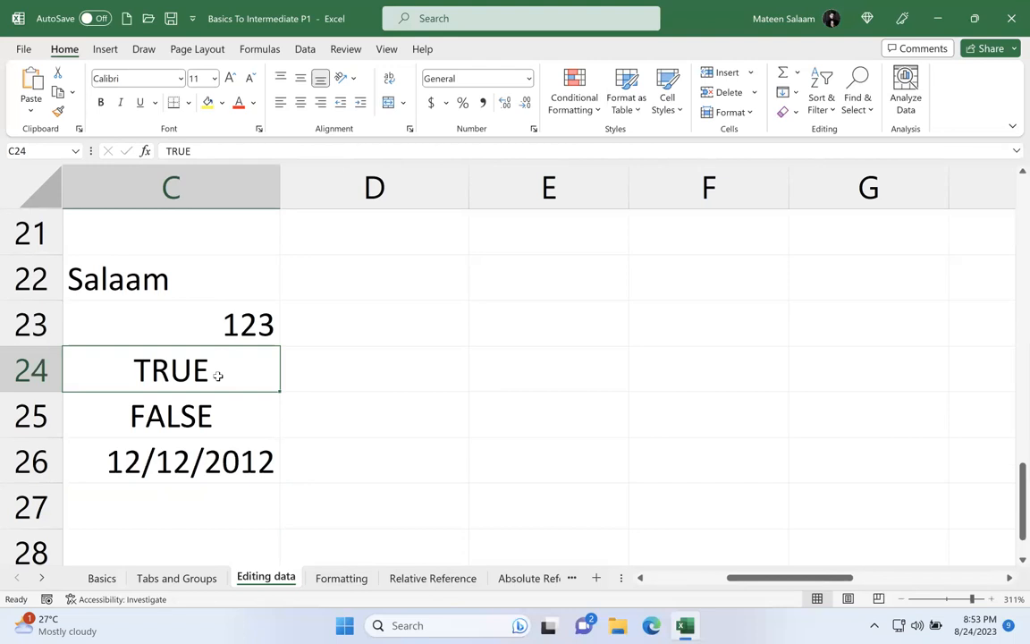
{"action": "left_click", "coordinate": [391, 290]}
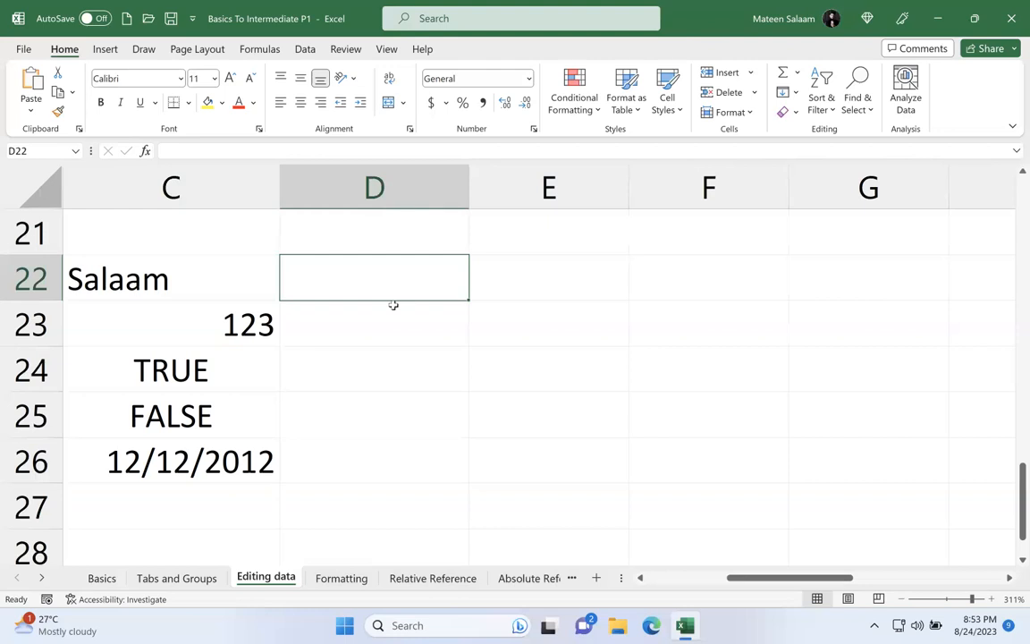
Step: Enter Monday in C36 and autofill the weekday series down to C46
{"action": "scroll", "coordinate": [394, 305], "scroll_direction": "down", "scroll_amount": 7, "text": "ctrl"}
{"action": "left_click_drag", "start_coordinate": [959, 605], "coordinate": [945, 604]}
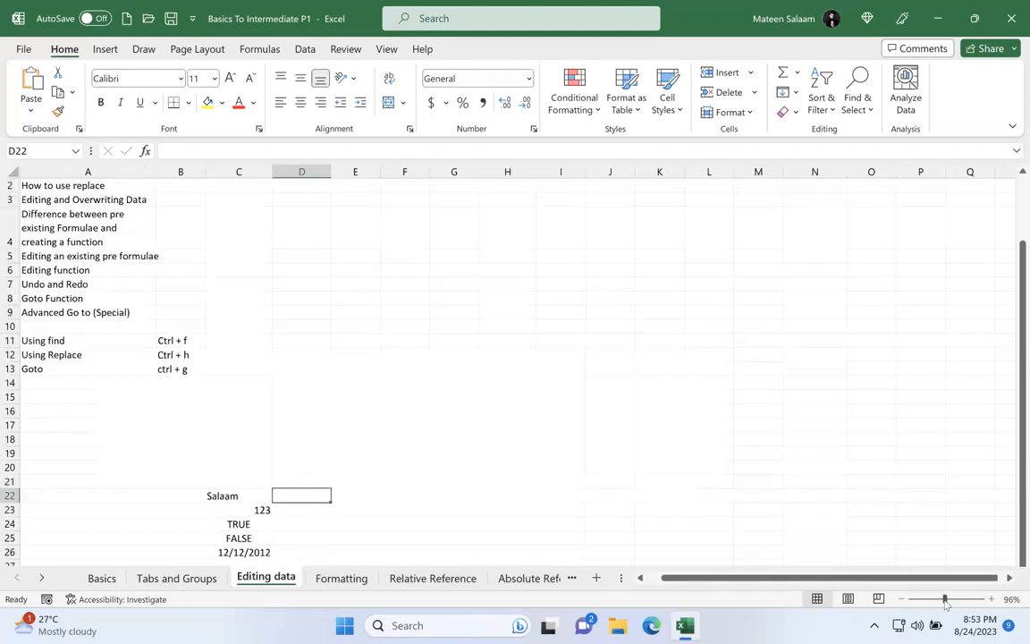
{"action": "scroll", "coordinate": [536, 389], "scroll_direction": "down", "scroll_amount": 9}
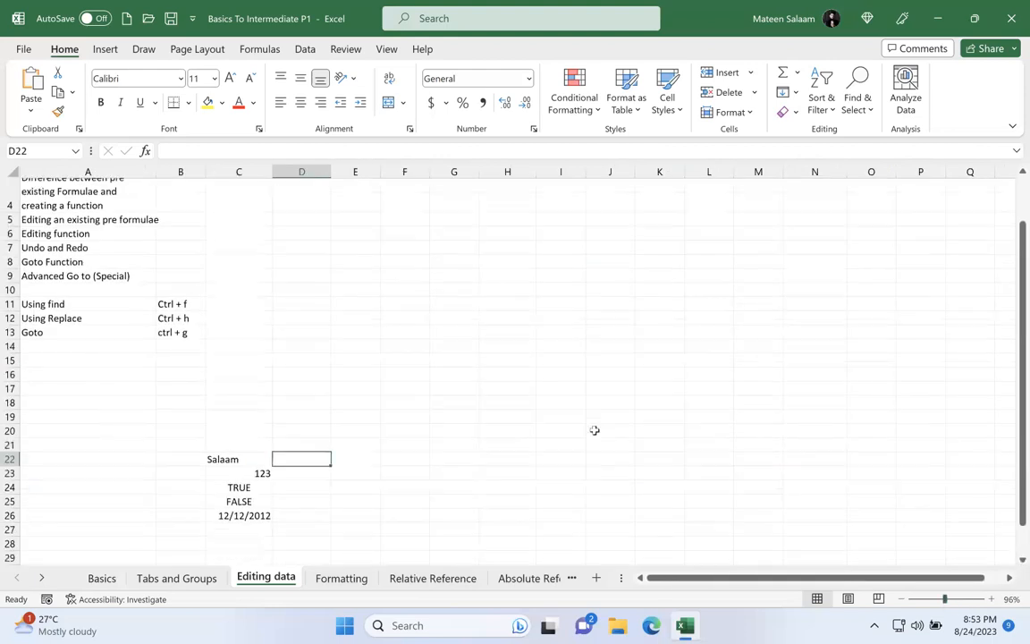
{"action": "left_click", "coordinate": [241, 267]}
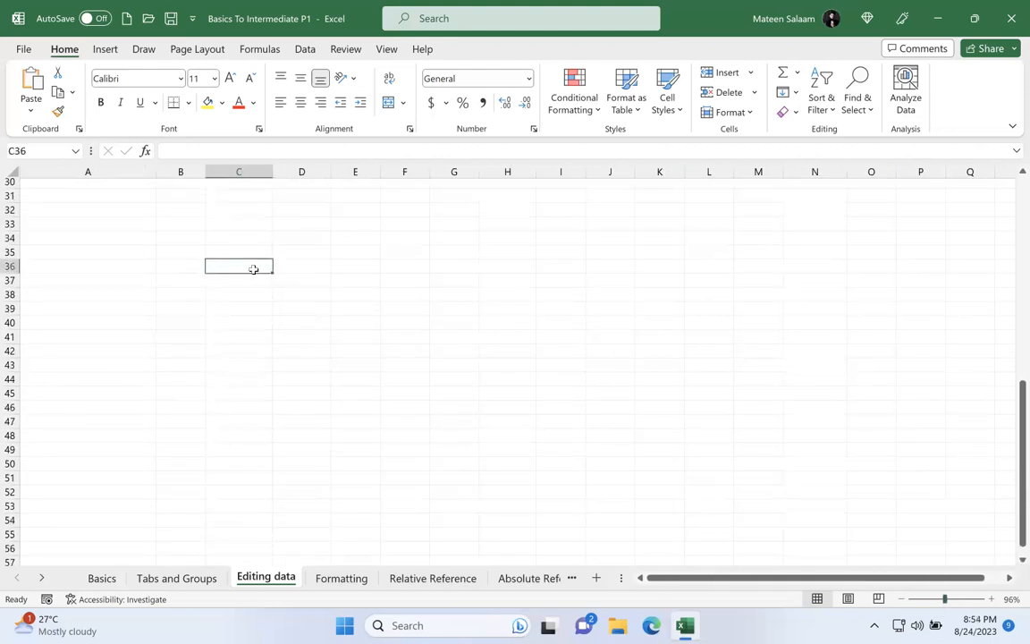
{"action": "type", "text": "Monday"}
{"action": "key", "text": "Return"}
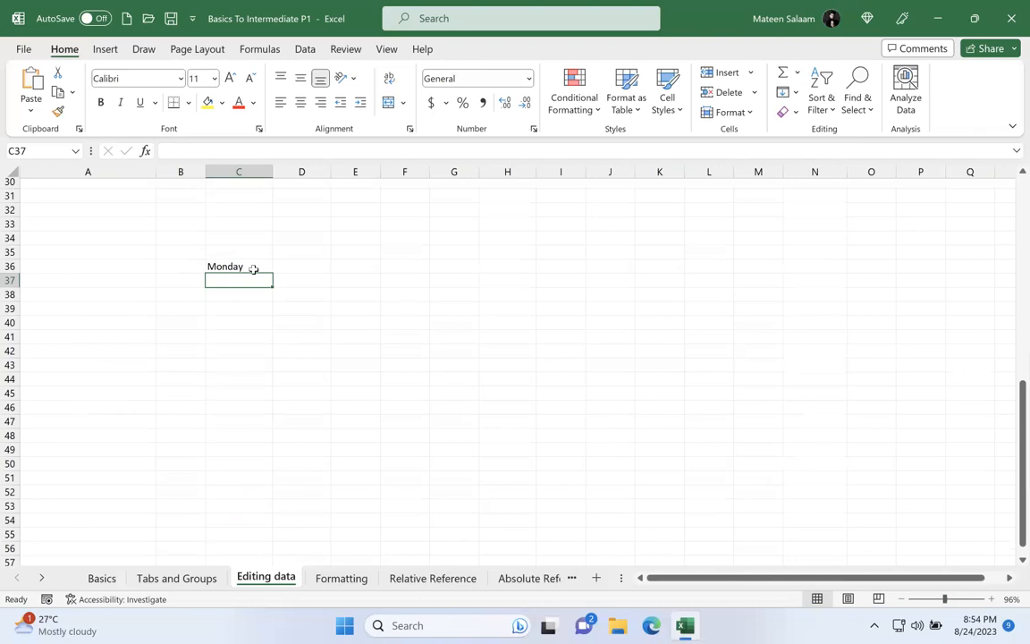
{"action": "left_click", "coordinate": [254, 269]}
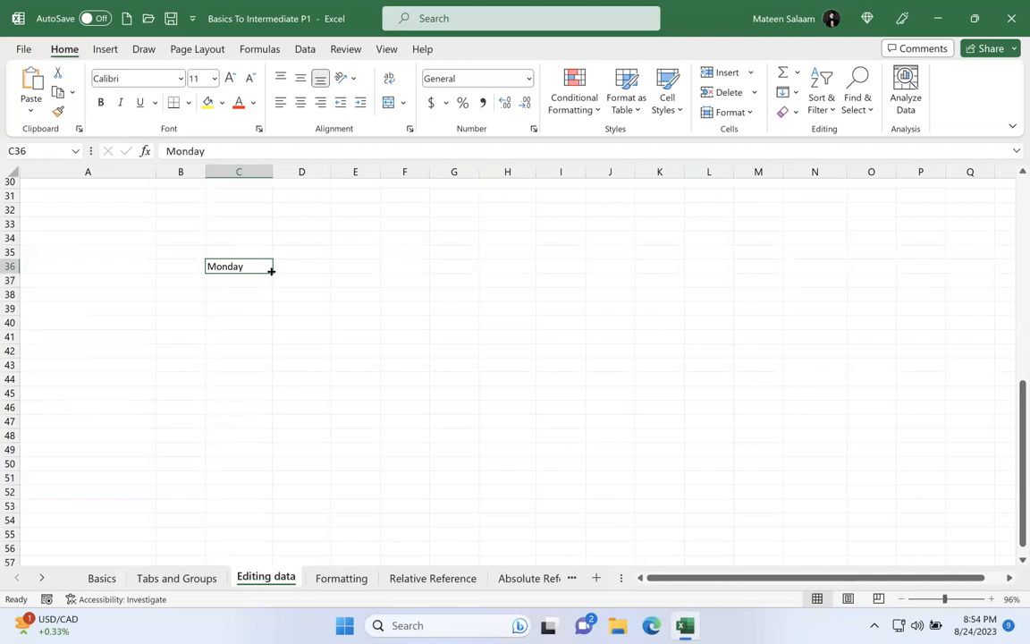
{"action": "left_click_drag", "start_coordinate": [271, 270], "coordinate": [274, 418]}
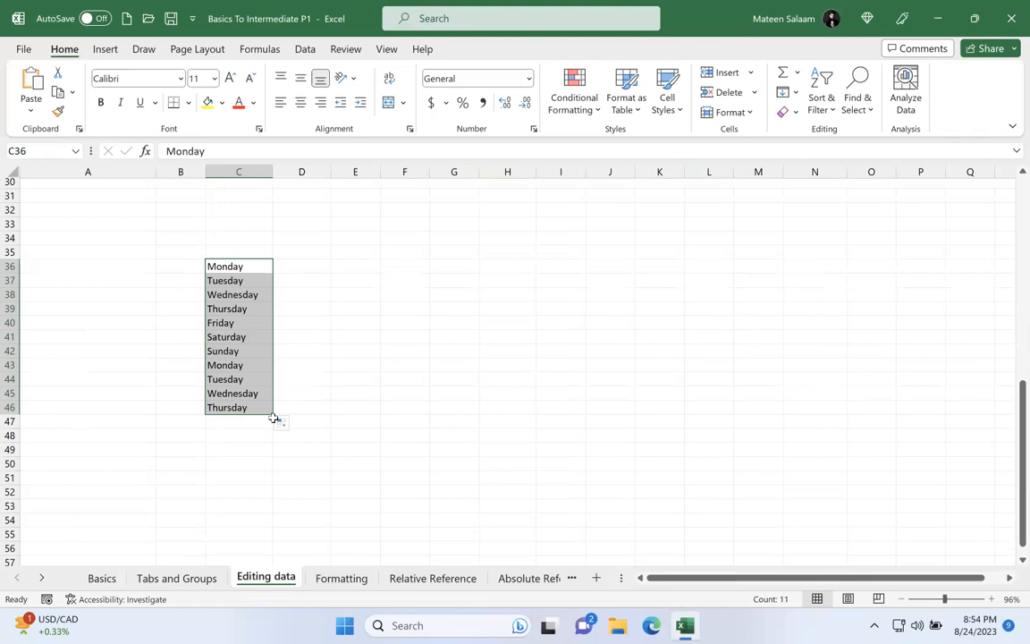
Step: Enter January in D36 and autofill the month series down to D46
{"action": "left_click", "coordinate": [318, 259]}
{"action": "type", "text": "January"}
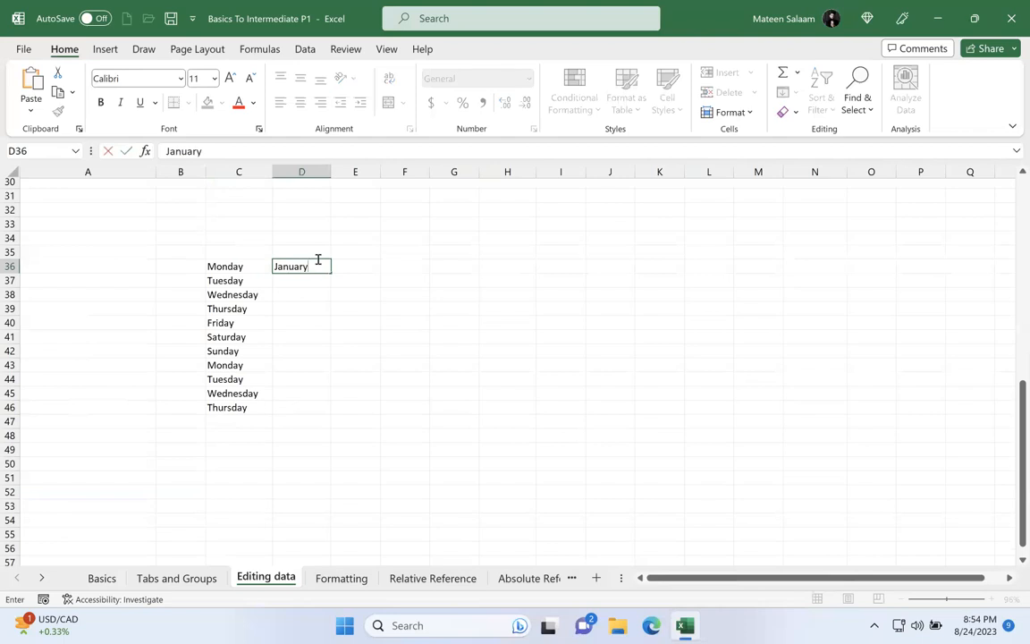
{"action": "key", "text": "Return"}
{"action": "left_click", "coordinate": [327, 268]}
{"action": "left_click_drag", "start_coordinate": [332, 279], "coordinate": [340, 420]}
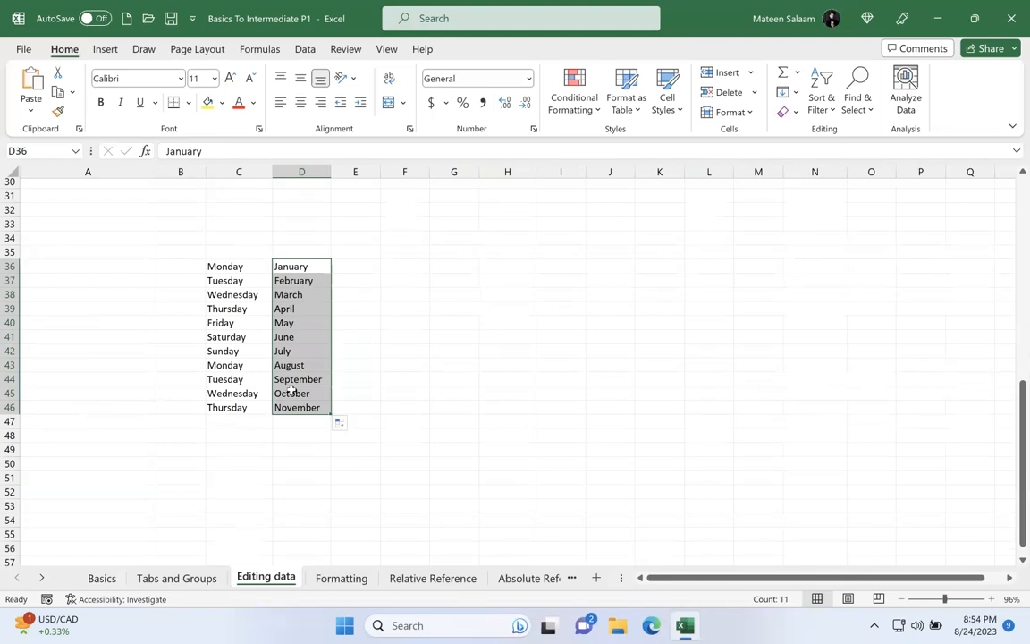
{"action": "left_click_drag", "start_coordinate": [234, 280], "coordinate": [237, 410]}
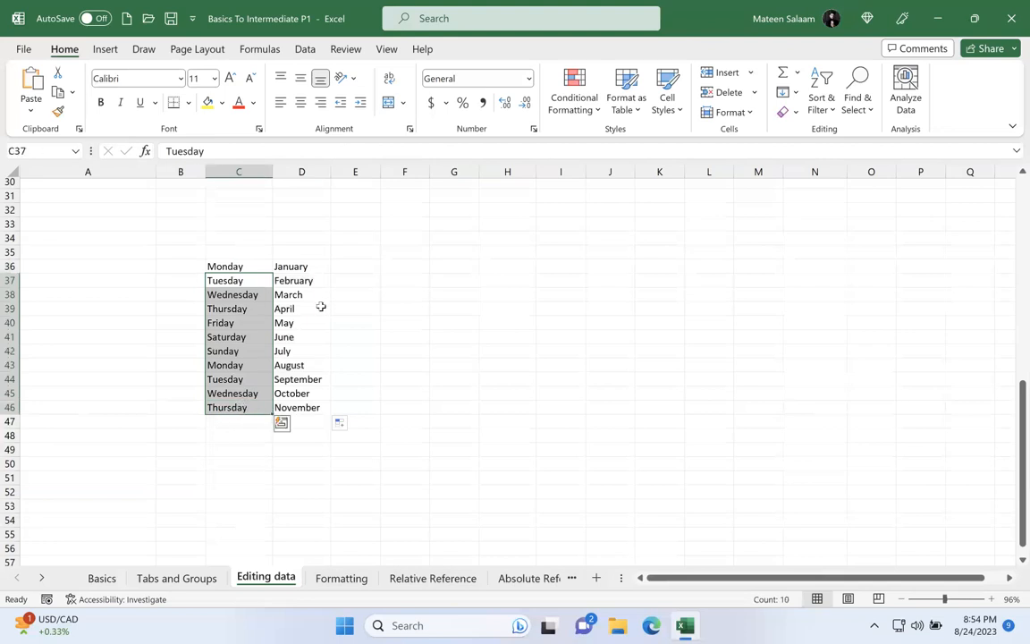
{"action": "left_click", "coordinate": [302, 266]}
Step: Enter Manager 1 in E36 and autofill the numbered series down to E46
{"action": "left_click", "coordinate": [348, 268]}
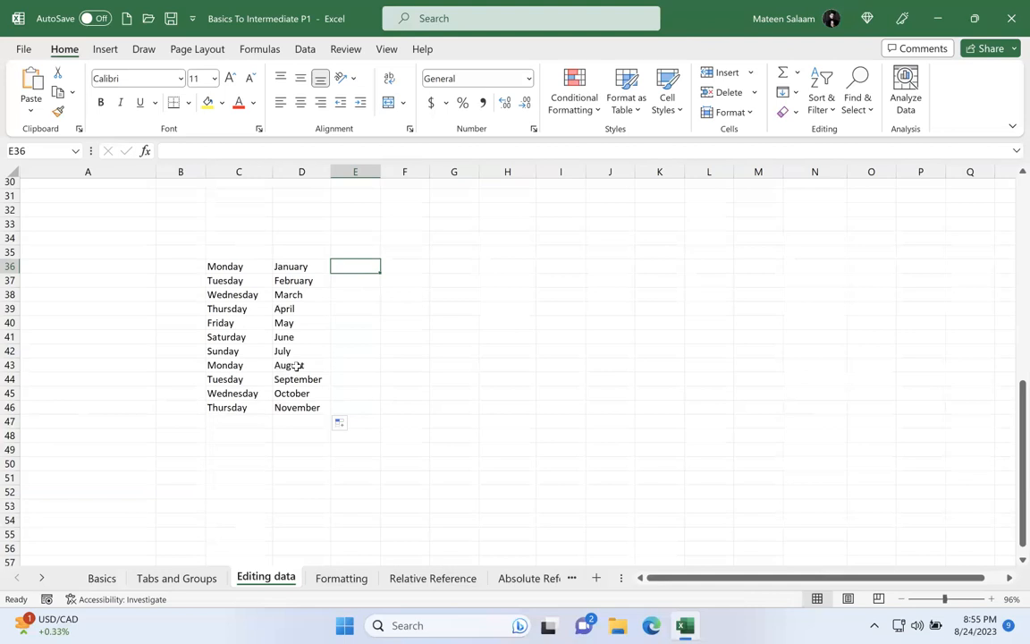
{"action": "type", "text": "Manager 1"}
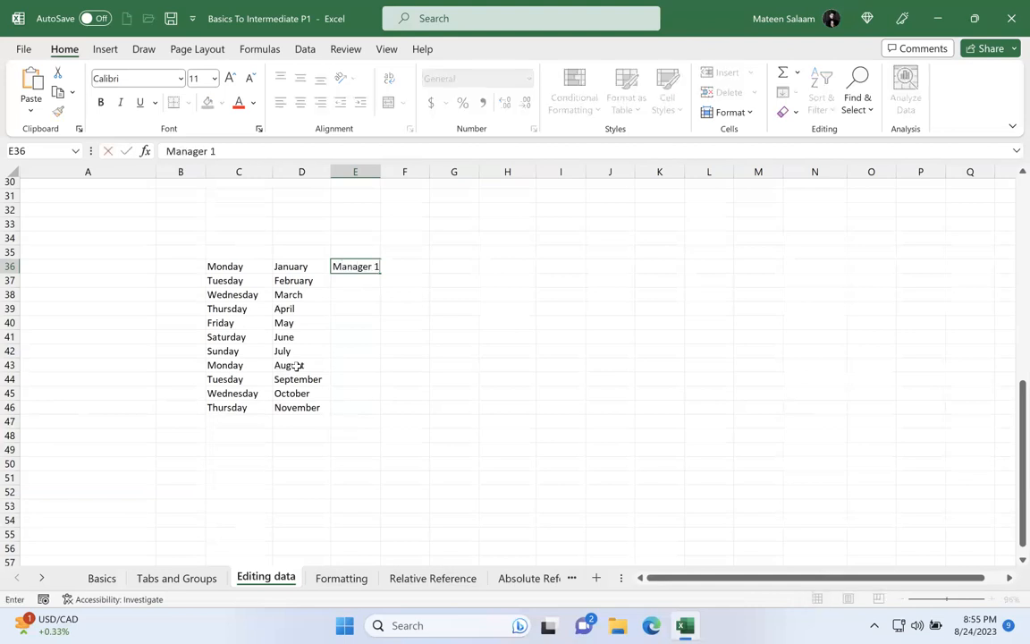
{"action": "key", "text": "Return"}
{"action": "left_click", "coordinate": [366, 267]}
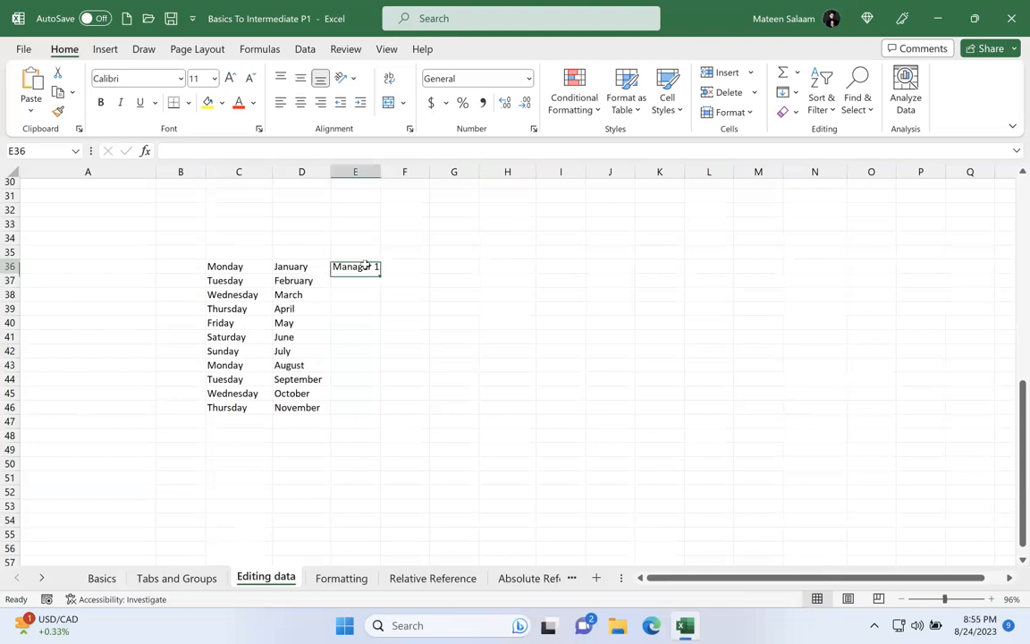
{"action": "left_click_drag", "start_coordinate": [381, 270], "coordinate": [377, 417]}
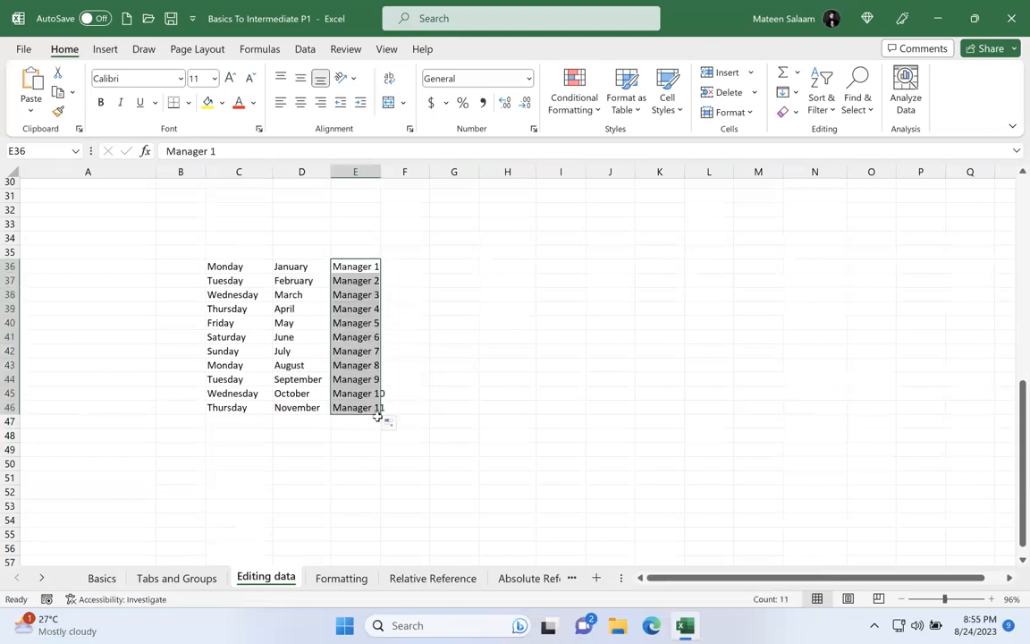
Step: Enter Student 1 in F36 and autofill the numbered series down to F46
{"action": "left_click", "coordinate": [411, 265]}
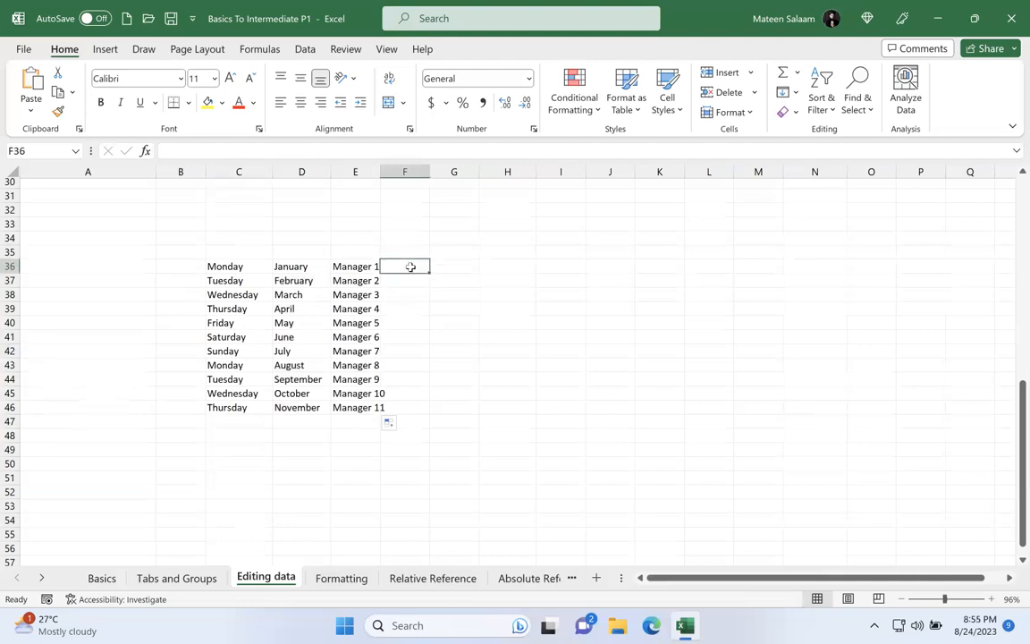
{"action": "type", "text": "Student 1"}
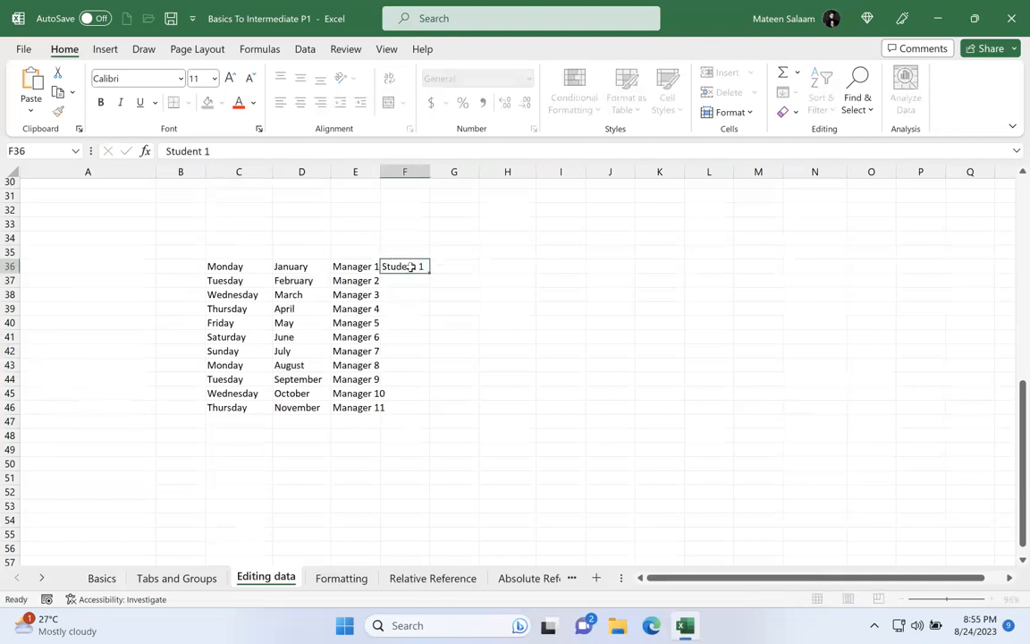
{"action": "key", "text": "Return"}
{"action": "left_click", "coordinate": [418, 267]}
{"action": "left_click_drag", "start_coordinate": [429, 271], "coordinate": [436, 423]}
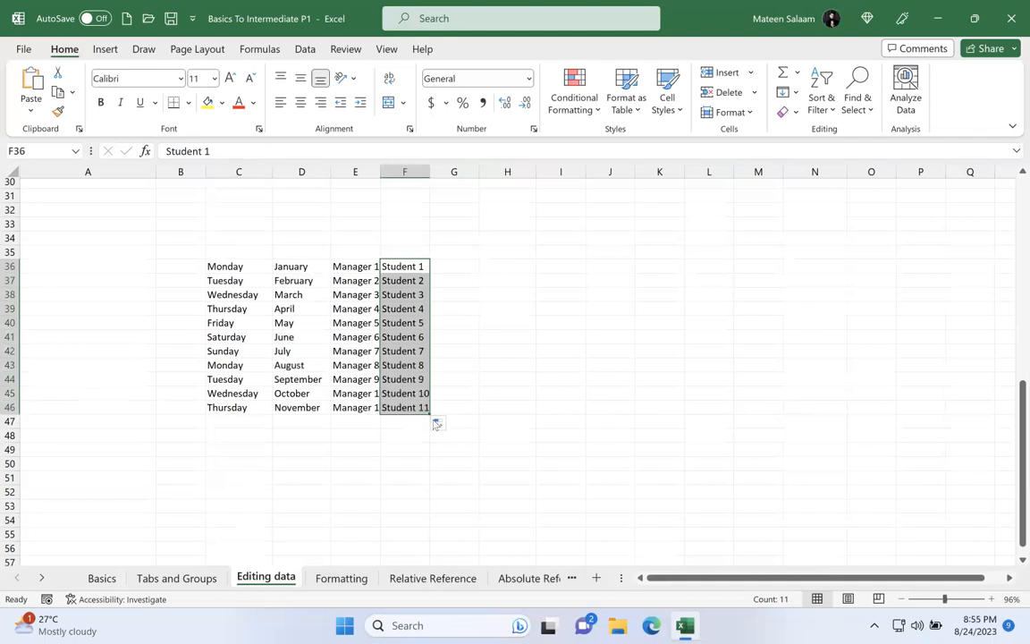
{"action": "left_click", "coordinate": [516, 299]}
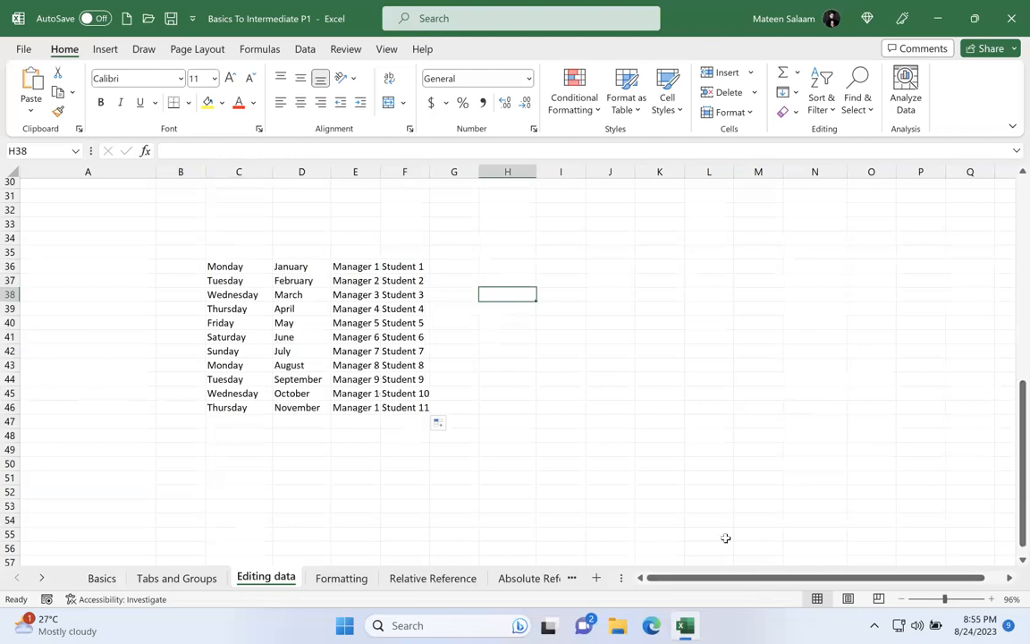
{"action": "left_click_drag", "start_coordinate": [260, 267], "coordinate": [255, 309]}
{"action": "left_click_drag", "start_coordinate": [256, 371], "coordinate": [256, 406]}
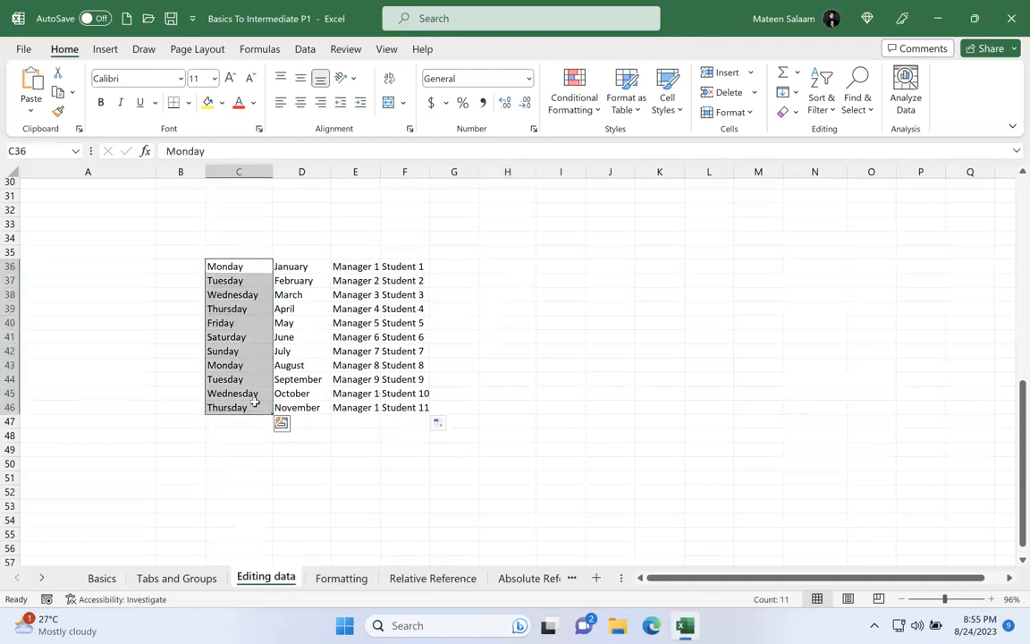
{"action": "left_click", "coordinate": [249, 270]}
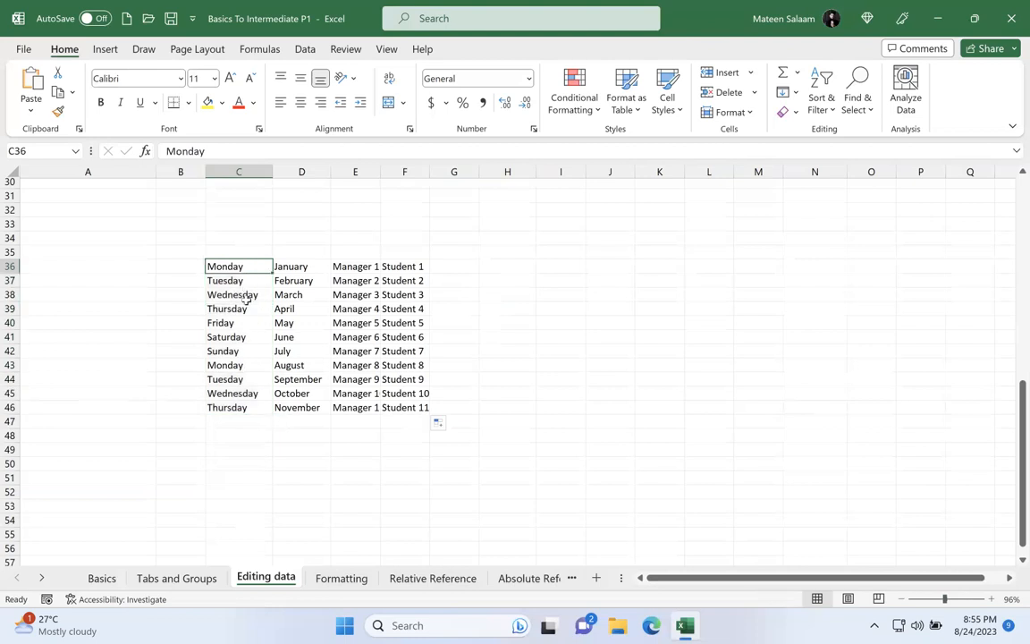
{"action": "left_click", "coordinate": [234, 363]}
{"action": "left_click_drag", "start_coordinate": [239, 269], "coordinate": [237, 406]}
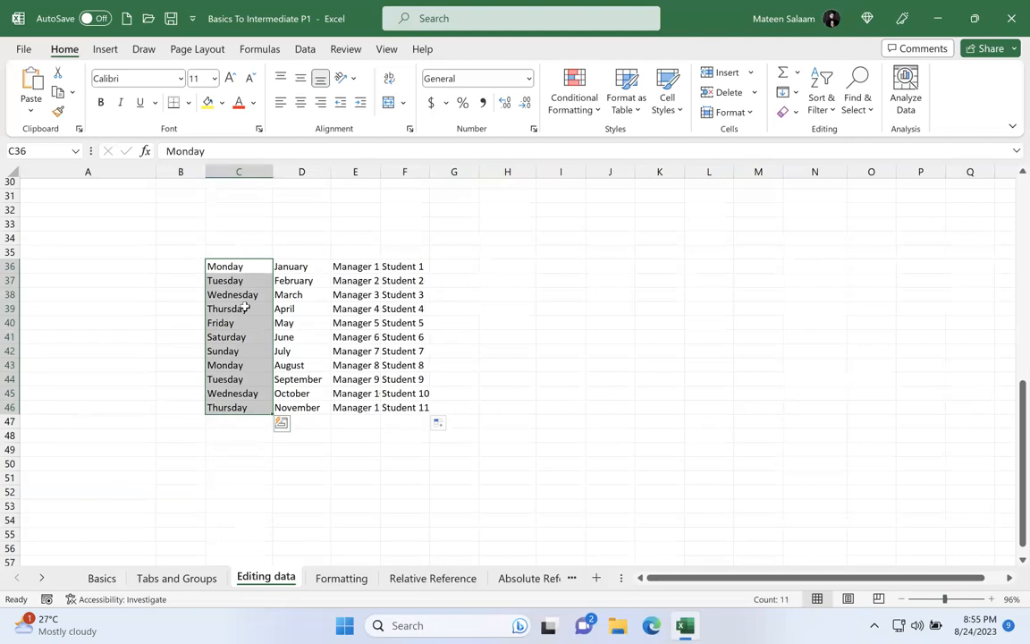
{"action": "left_click", "coordinate": [248, 348]}
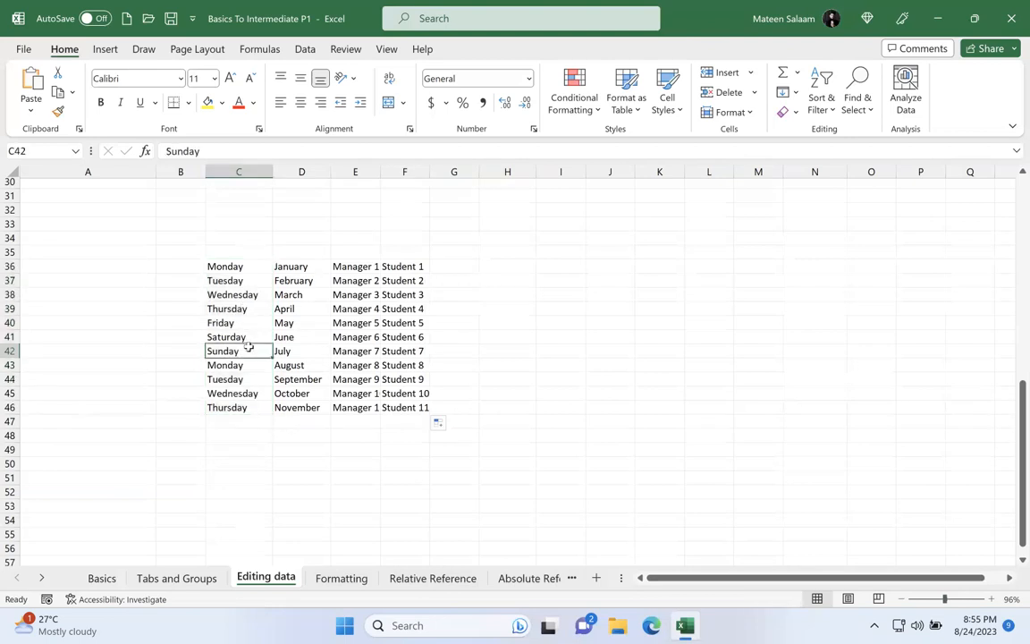
Step: Overwrite the first weekday, in C36, with Holiday
{"action": "left_click", "coordinate": [247, 267]}
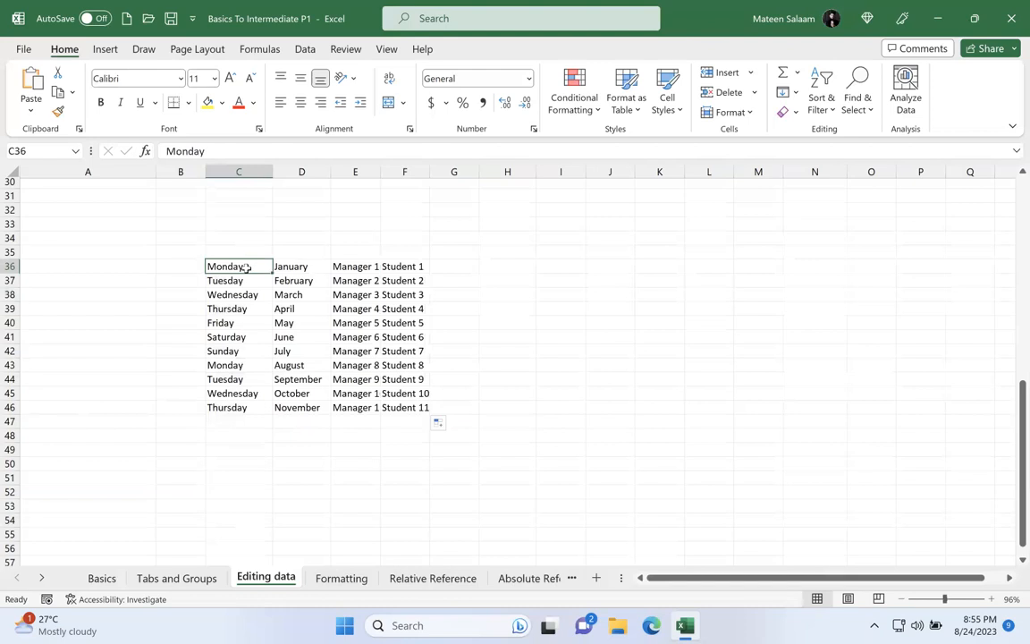
{"action": "type", "text": "Holiday"}
{"action": "key", "text": "Return"}
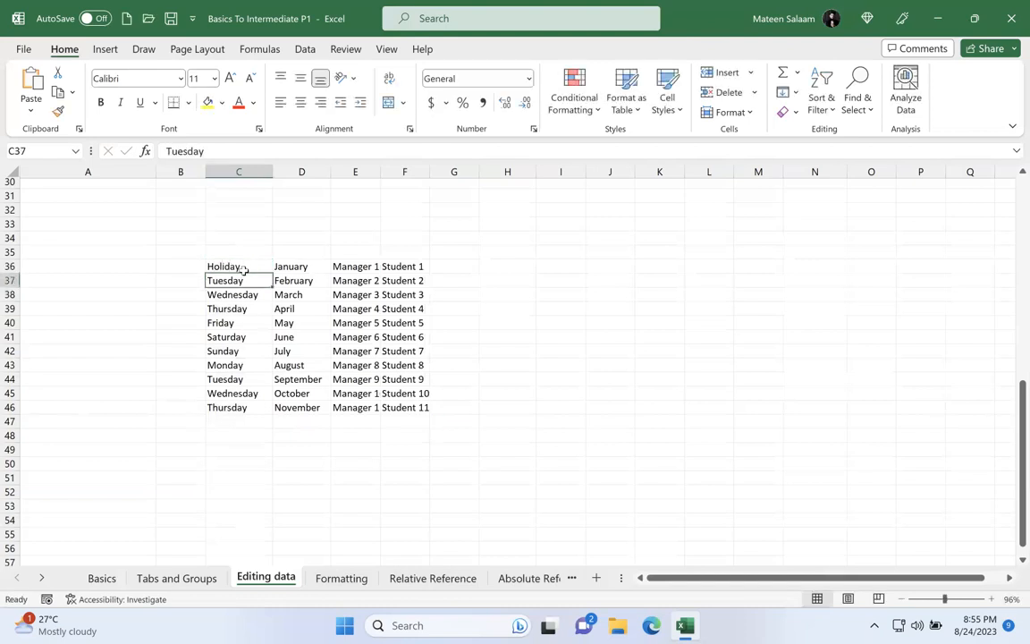
Step: Overwrite the second Monday in the weekday list, in C43, with Holiday
{"action": "left_click", "coordinate": [237, 366]}
{"action": "type", "text": "Holi"}
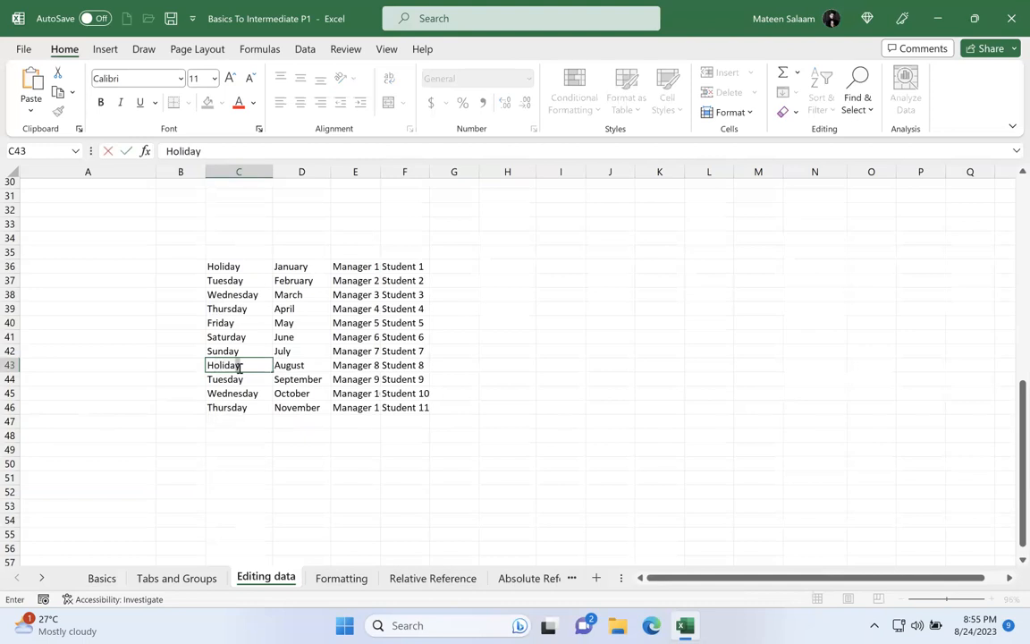
{"action": "key", "text": "Return"}
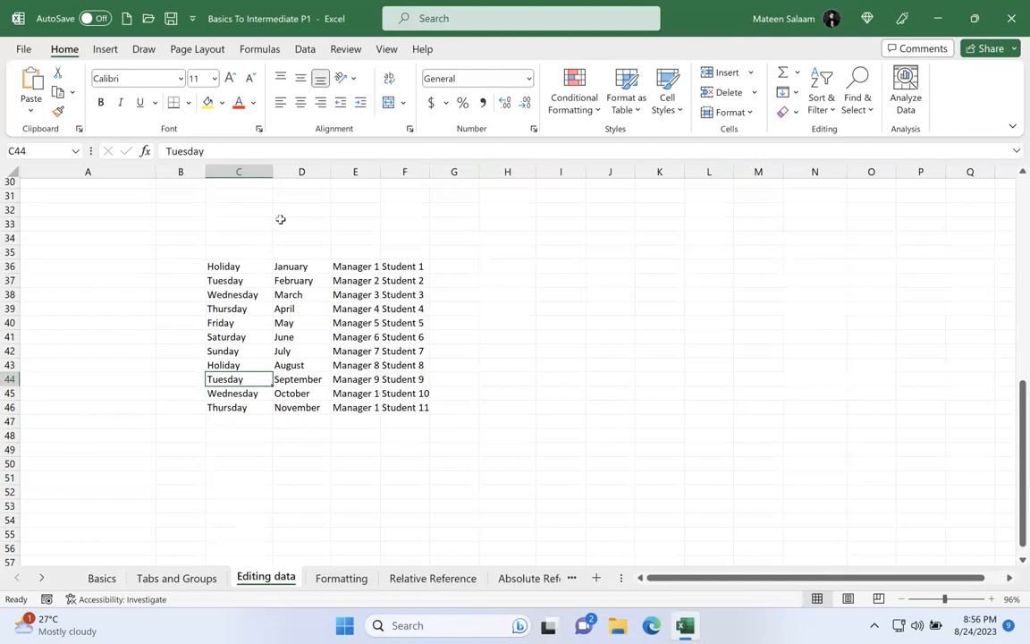
Step: Undo both Holiday overwrites in the weekday list
{"action": "key", "text": "ctrl+z"}
{"action": "key", "text": "ctrl+z"}
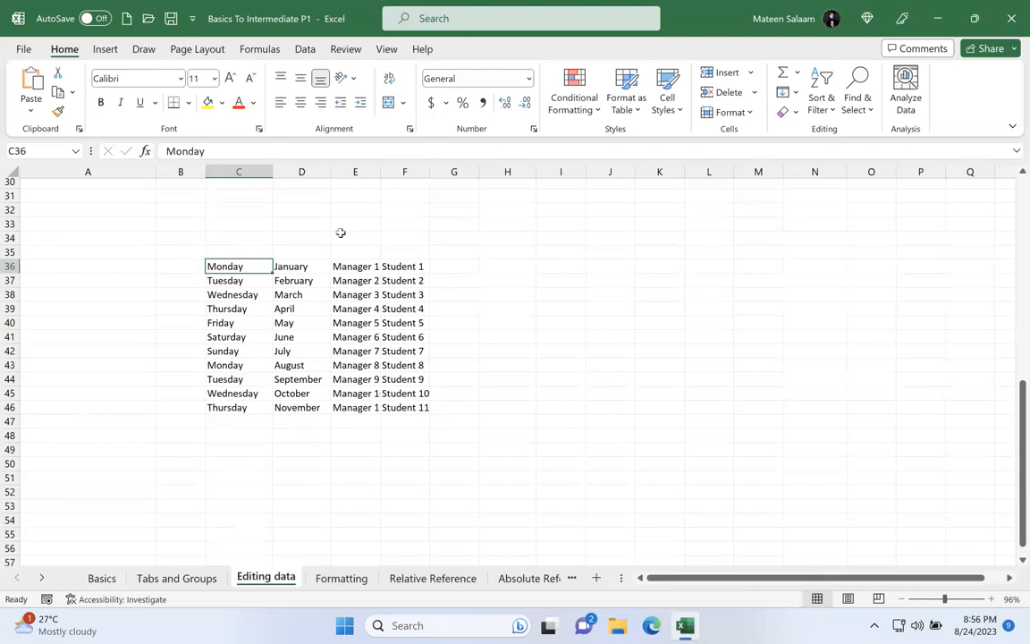
Step: Fill the weekday list from C36:C46 across to column M and select the whole block C36:M46
{"action": "left_click_drag", "start_coordinate": [236, 268], "coordinate": [808, 394]}
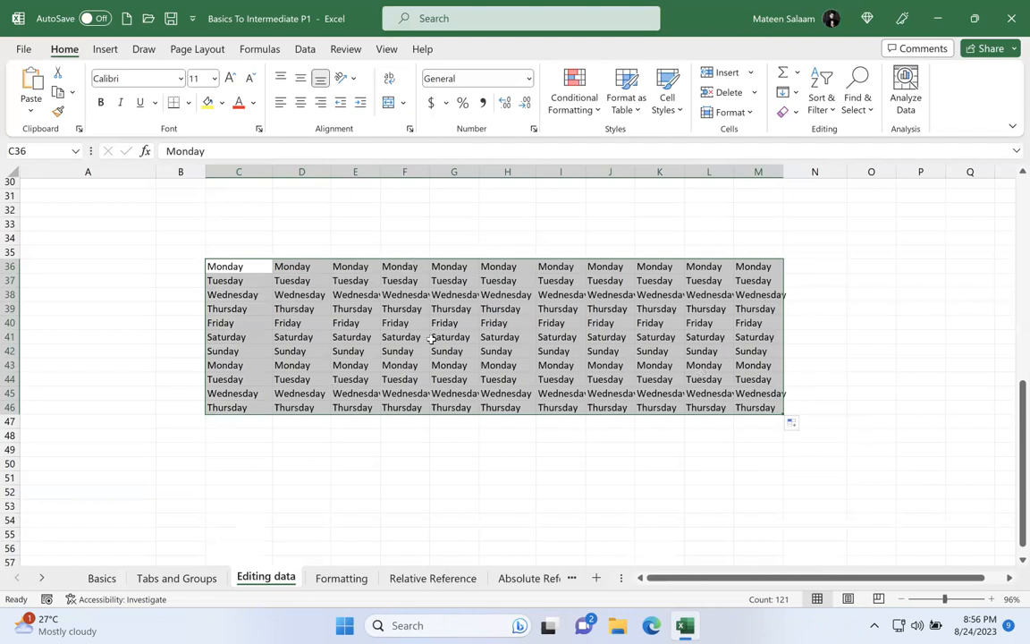
{"action": "left_click", "coordinate": [214, 266]}
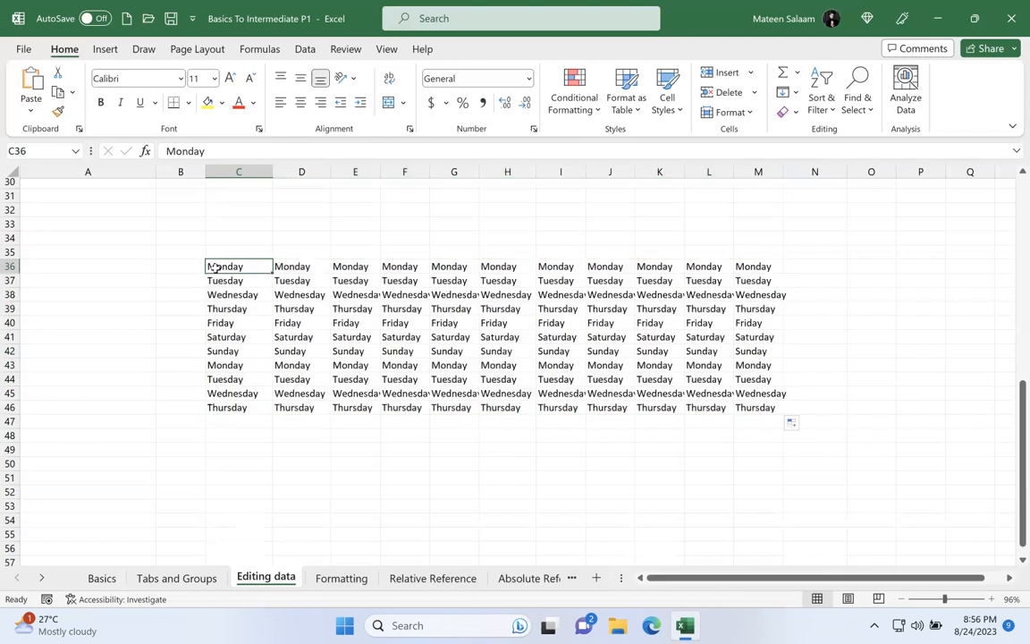
{"action": "left_click_drag", "start_coordinate": [215, 267], "coordinate": [753, 410]}
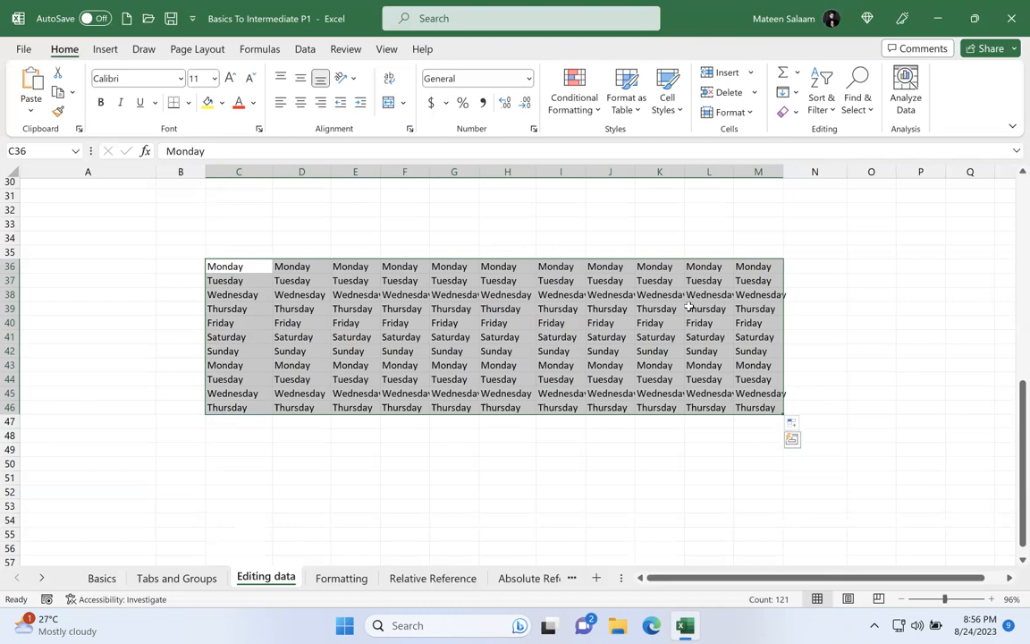
Step: Replace every Monday in the selected weekday block with Holiday using Find and Replace
{"action": "left_click", "coordinate": [861, 102]}
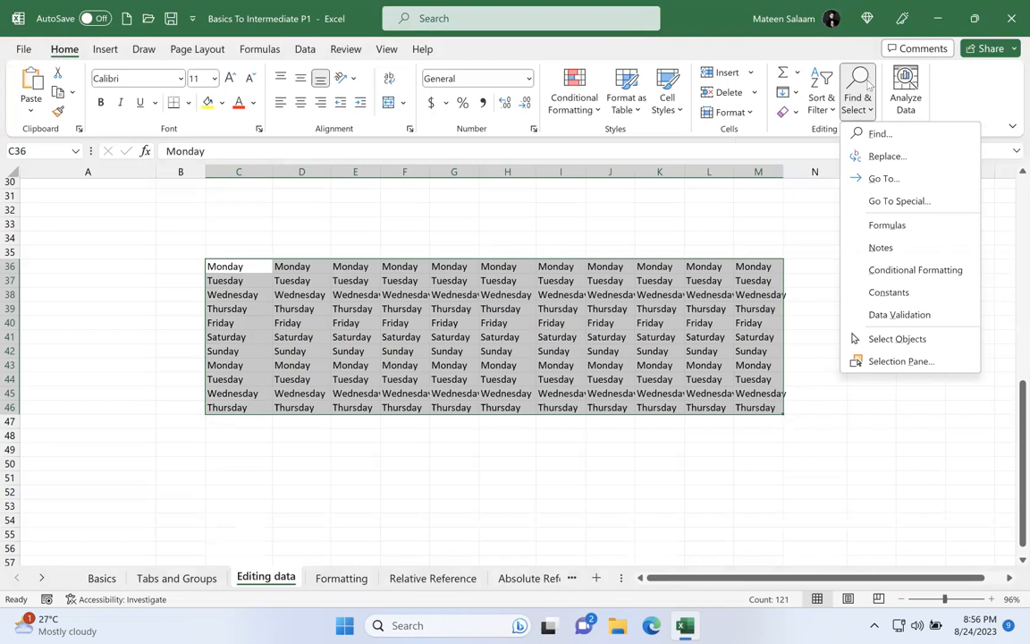
{"action": "left_click", "coordinate": [883, 156]}
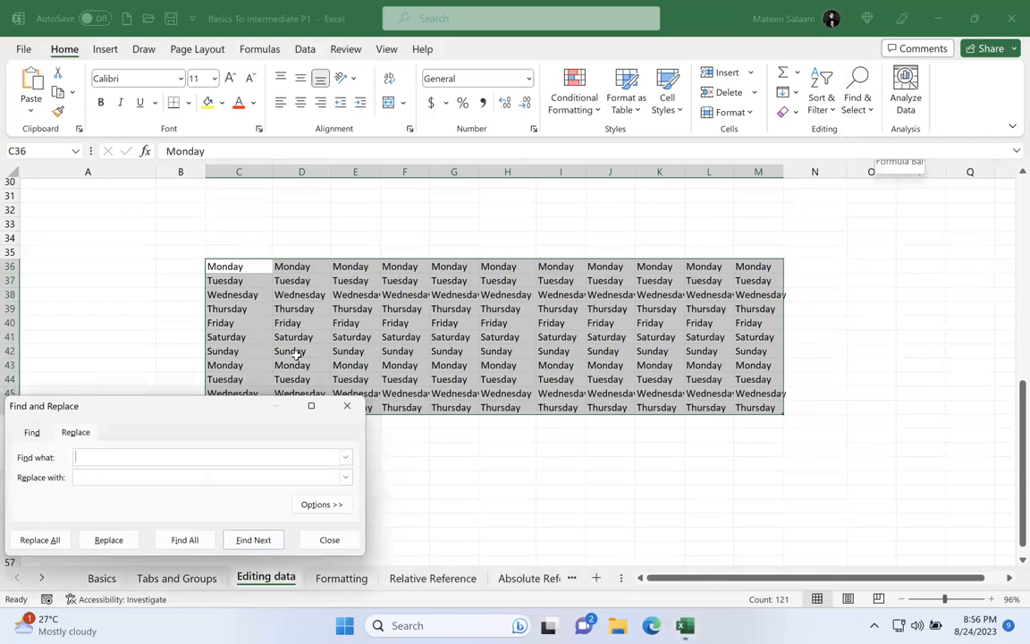
{"action": "left_click_drag", "start_coordinate": [136, 411], "coordinate": [782, 99]}
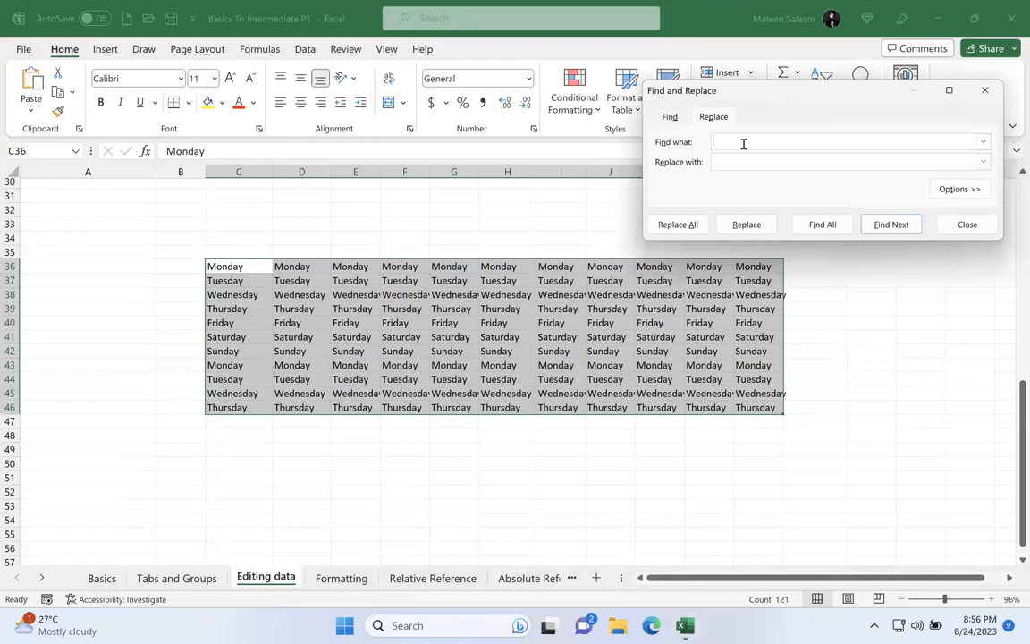
{"action": "type", "text": "Monday"}
{"action": "left_click", "coordinate": [722, 166]}
{"action": "type", "text": "Holiday"}
{"action": "left_click", "coordinate": [692, 226]}
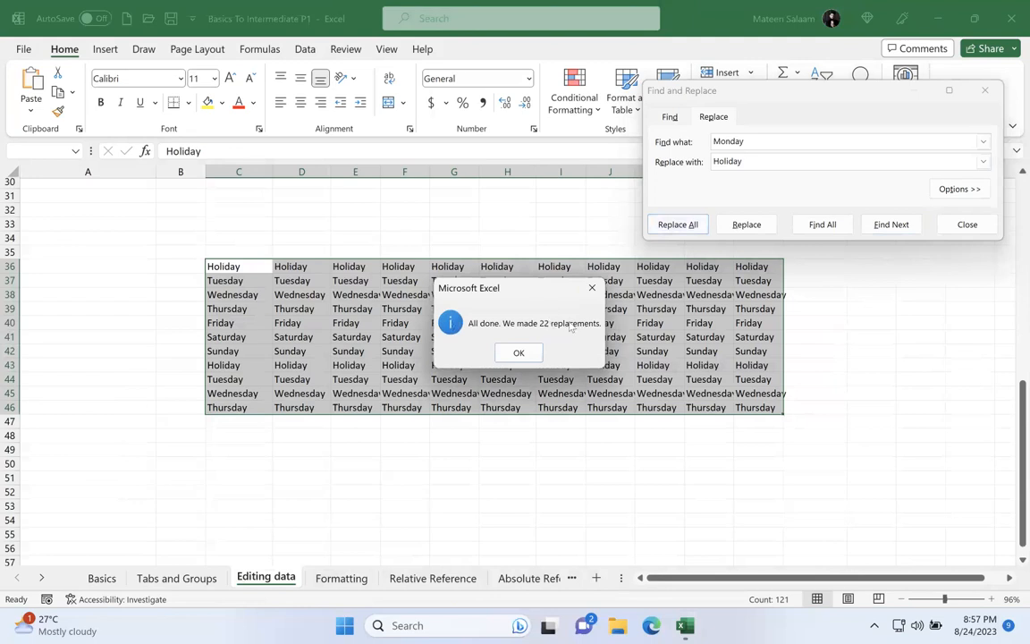
{"action": "key", "text": "Return"}
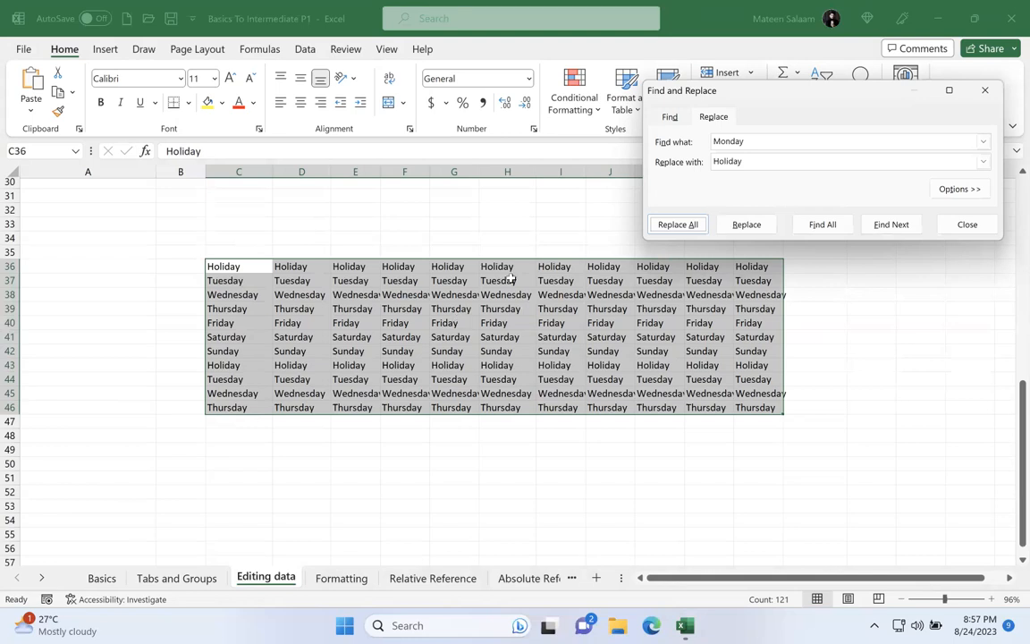
Step: Replace every Holiday in the selected weekday block with Monday
{"action": "left_click", "coordinate": [755, 142]}
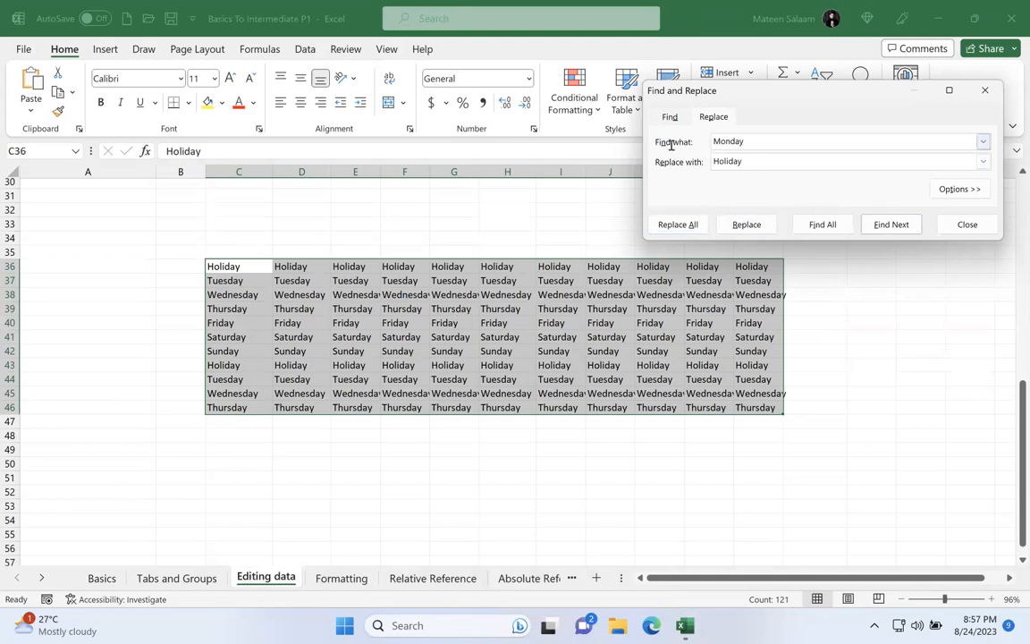
{"action": "double_click", "coordinate": [721, 142]}
{"action": "type", "text": "G"}
{"action": "type", "text": "oliday"}
{"action": "key", "text": "Tab"}
{"action": "type", "text": "Monday"}
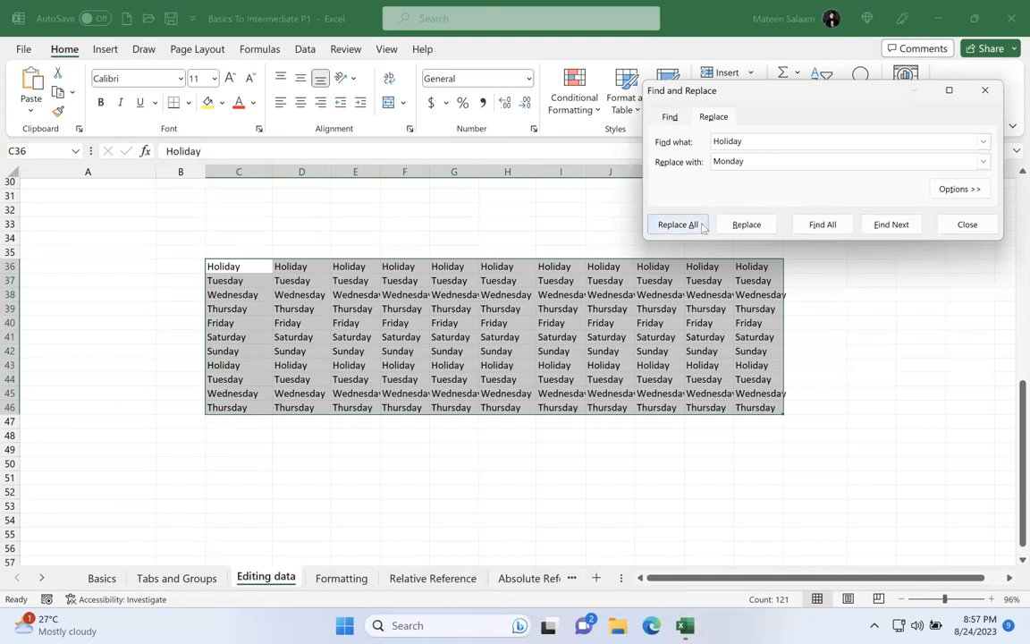
{"action": "left_click", "coordinate": [677, 224]}
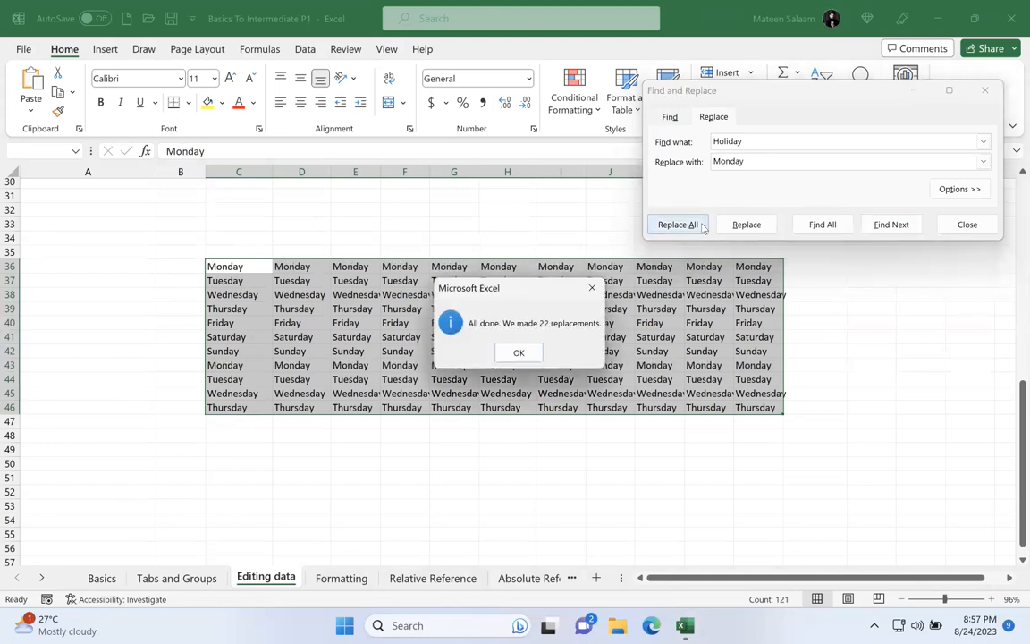
{"action": "left_click", "coordinate": [518, 353]}
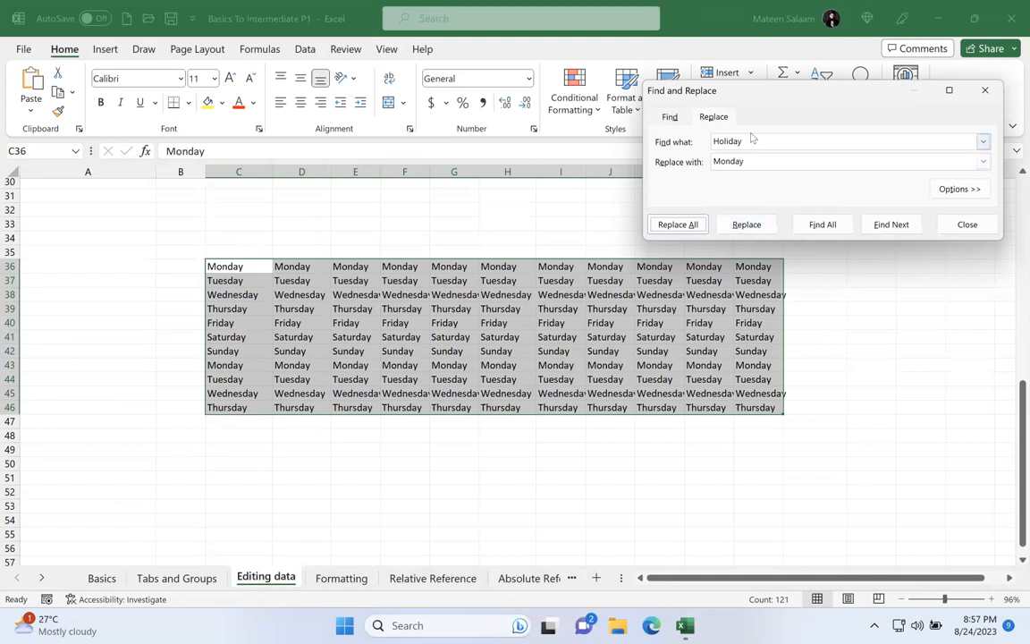
Step: Replace every Monday in the selected weekday block with an empty value and close Find and Replace
{"action": "left_click_drag", "start_coordinate": [752, 137], "coordinate": [680, 140]}
{"action": "type", "text": "Mond"}
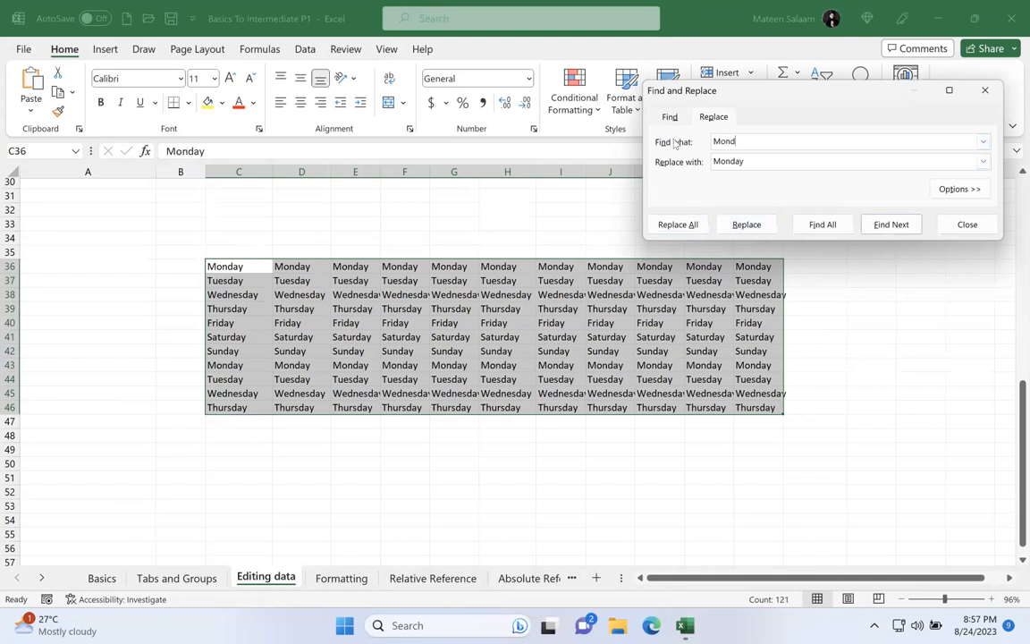
{"action": "left_click", "coordinate": [759, 161]}
{"action": "key", "text": "BackSpace"}
{"action": "key", "text": "BackSpace"}
{"action": "key", "text": "BackSpace"}
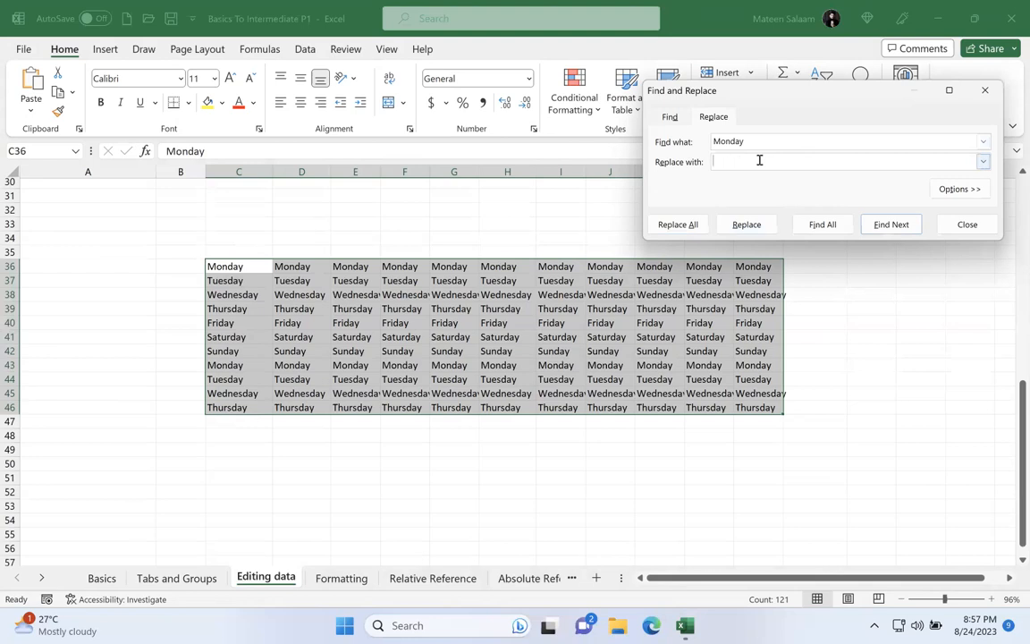
{"action": "left_click", "coordinate": [688, 224]}
{"action": "left_click", "coordinate": [513, 354]}
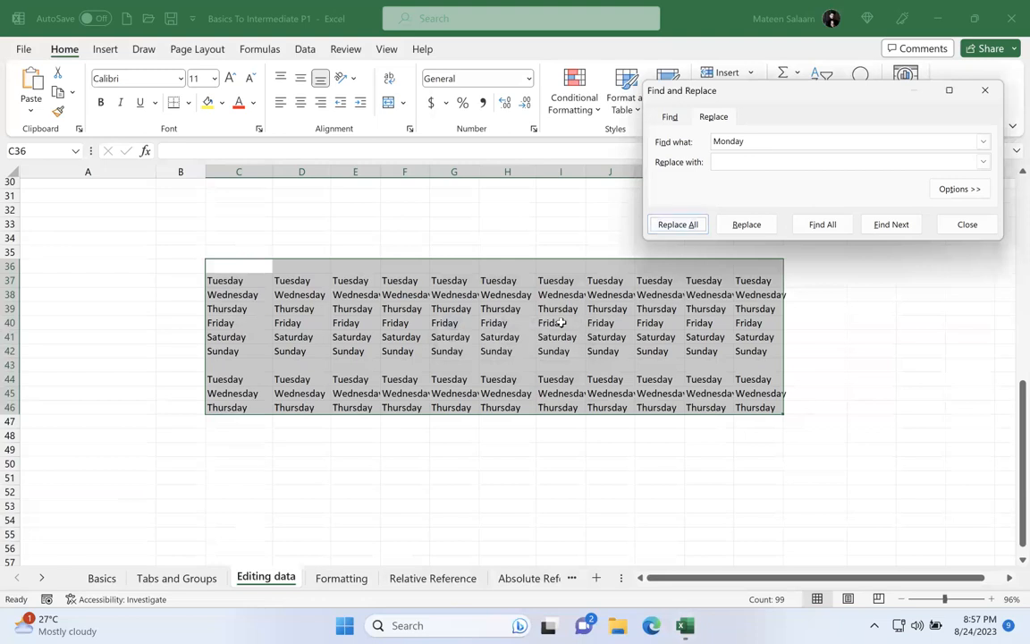
{"action": "left_click", "coordinate": [963, 223]}
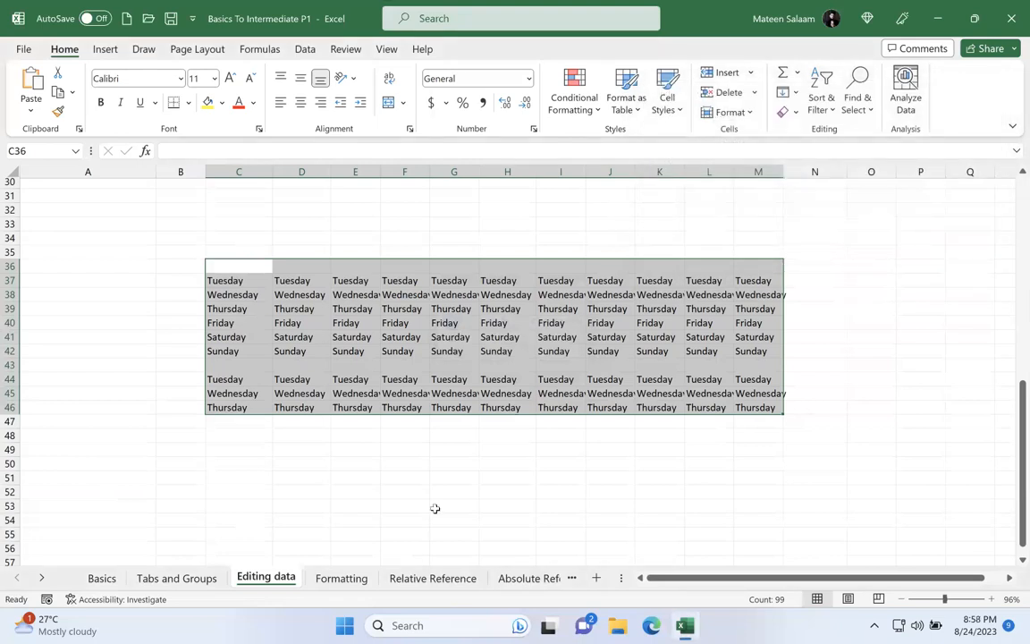
Step: Look up the shortcut listed for Using Replace in row 12 of the sheet's notes
{"action": "scroll", "coordinate": [331, 375], "scroll_direction": "up", "scroll_amount": 10}
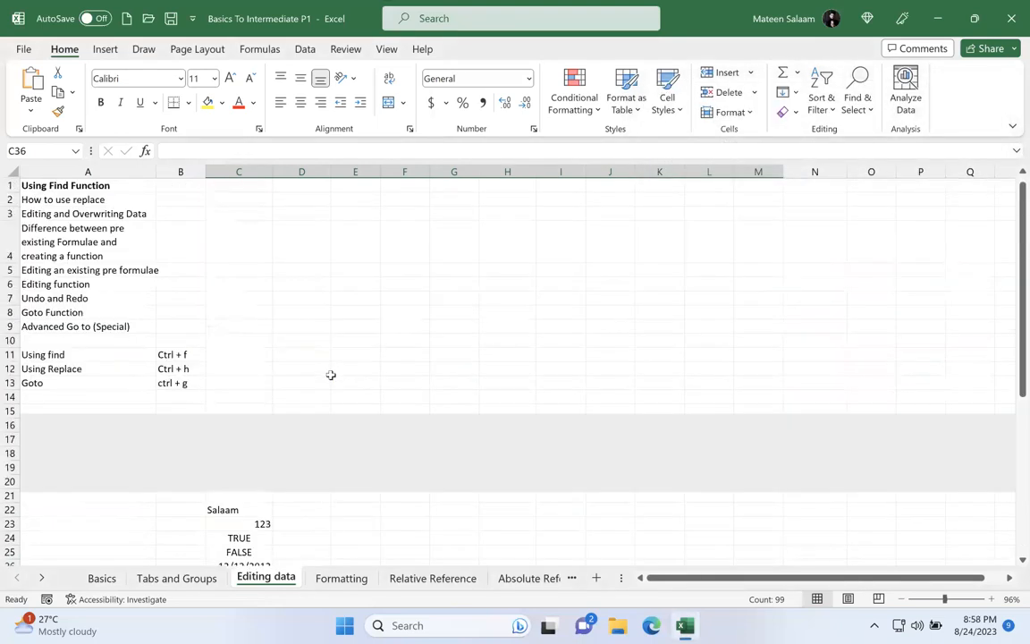
{"action": "left_click_drag", "start_coordinate": [92, 366], "coordinate": [175, 367]}
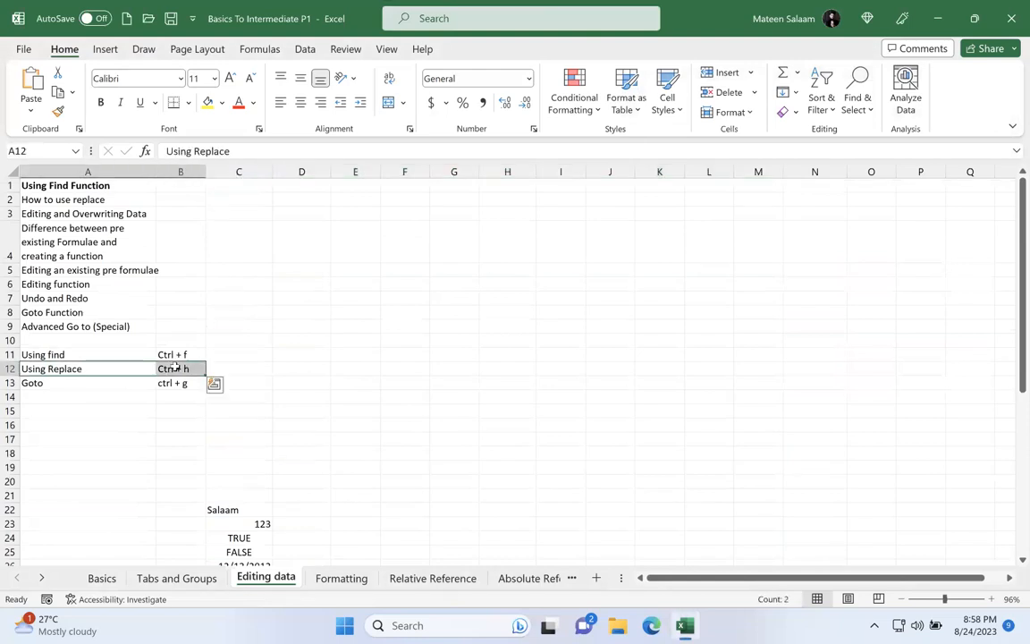
{"action": "left_click", "coordinate": [360, 325]}
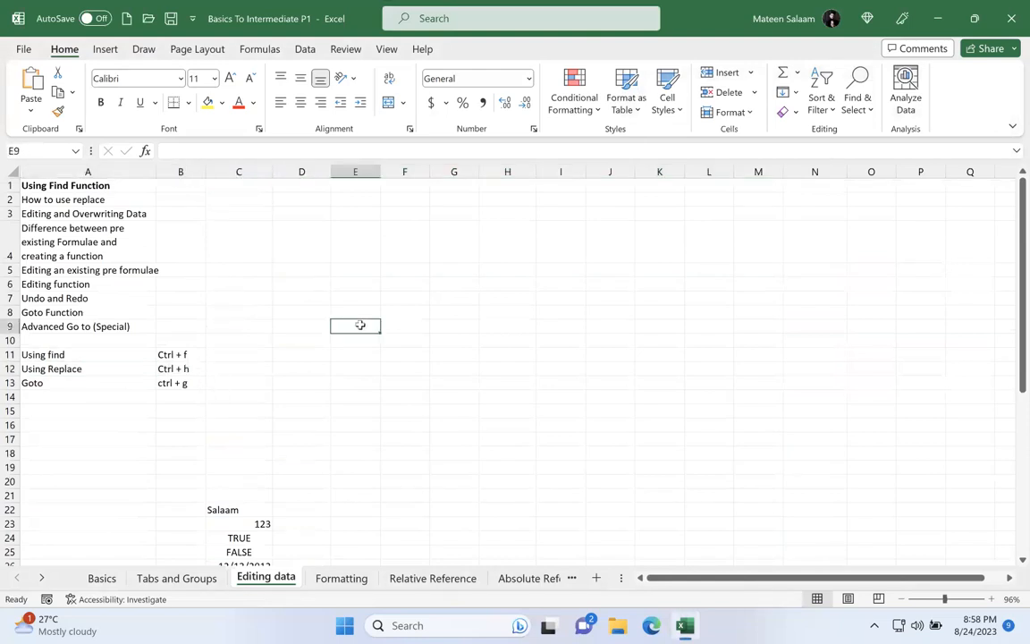
Step: Search the sheet for Monday using the Find function
{"action": "key", "text": "ctrl+h"}
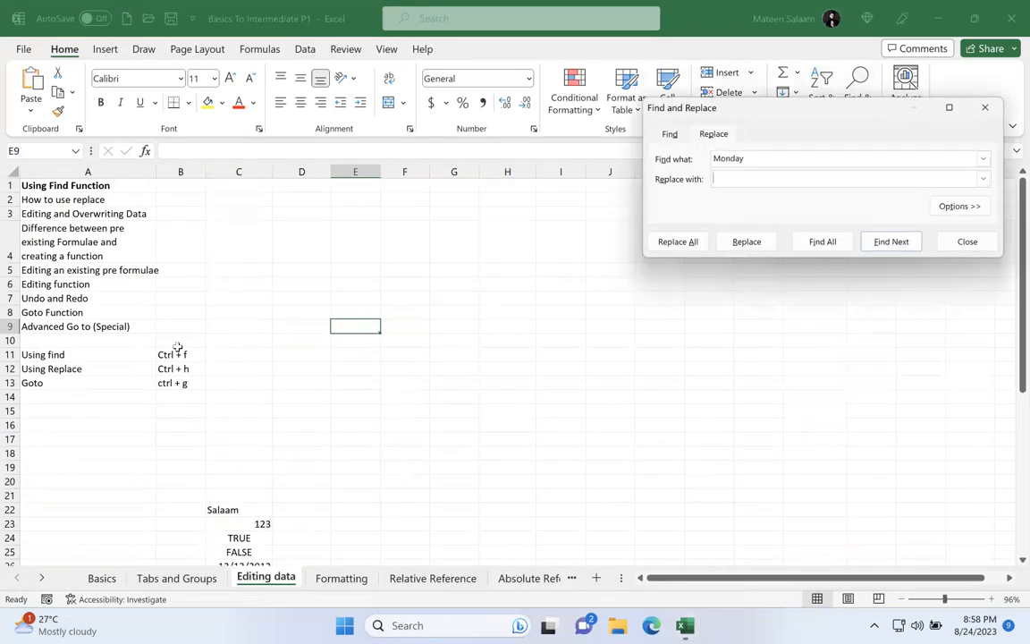
{"action": "left_click", "coordinate": [684, 135]}
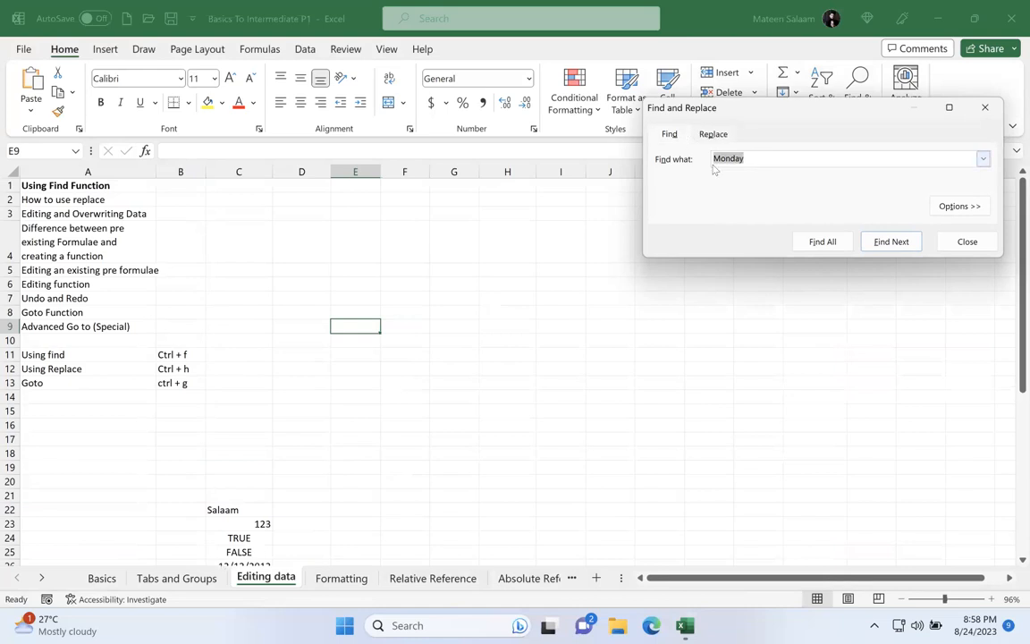
{"action": "key", "text": "Return"}
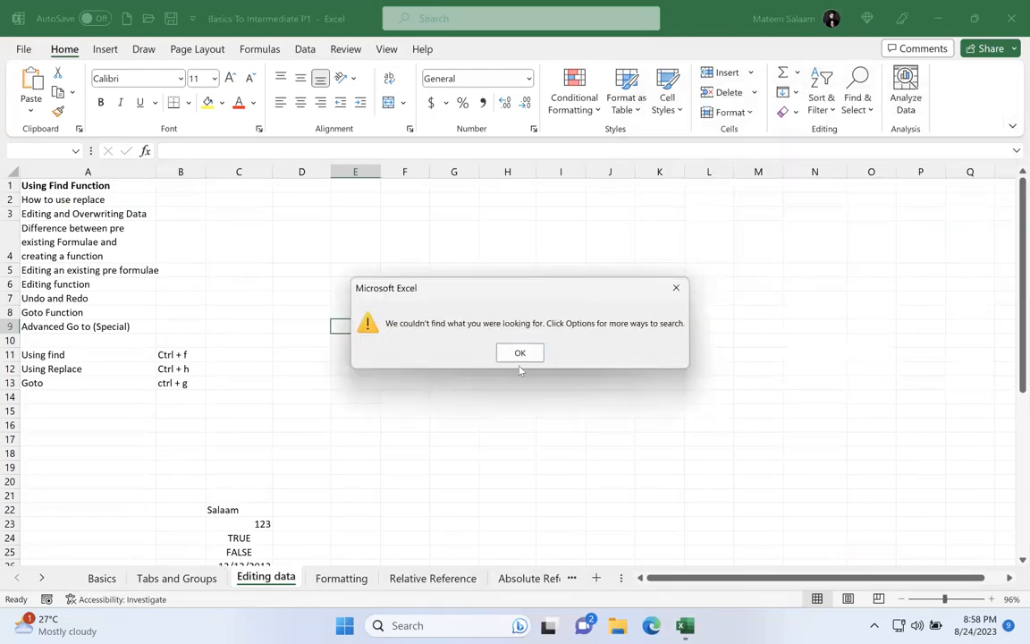
{"action": "left_click", "coordinate": [522, 353]}
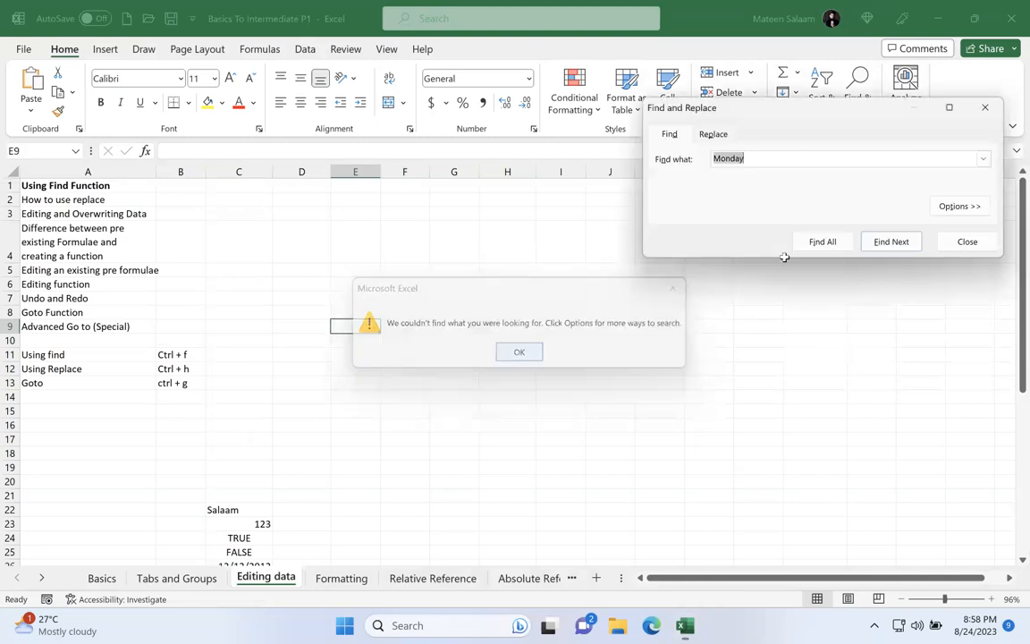
Step: Search the sheet for all occurrences of Holiday and close the search dialog
{"action": "type", "text": "Holi"}
{"action": "left_click", "coordinate": [820, 239]}
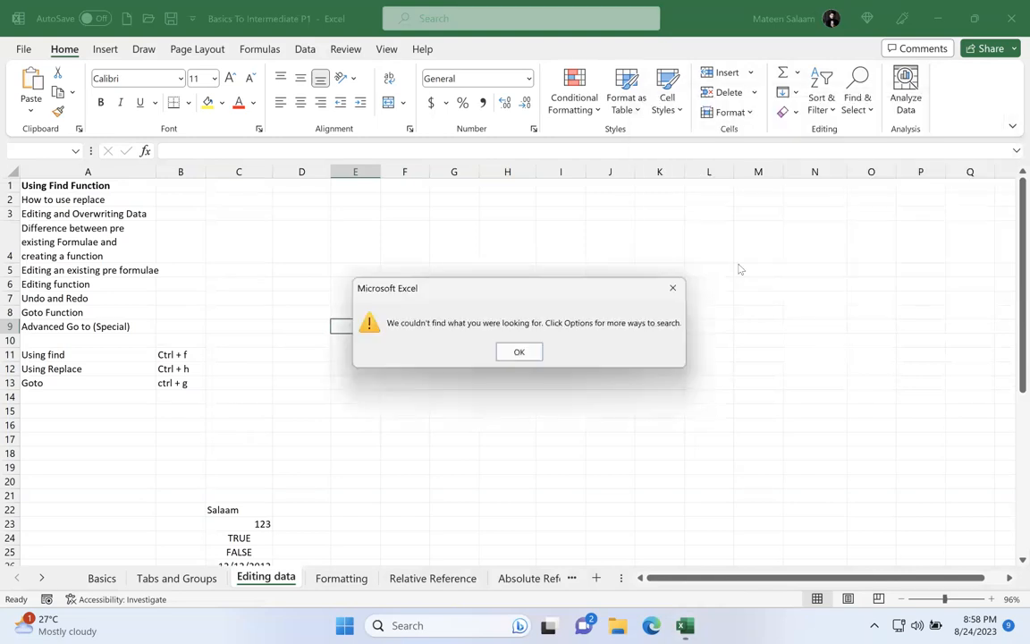
{"action": "left_click", "coordinate": [519, 353]}
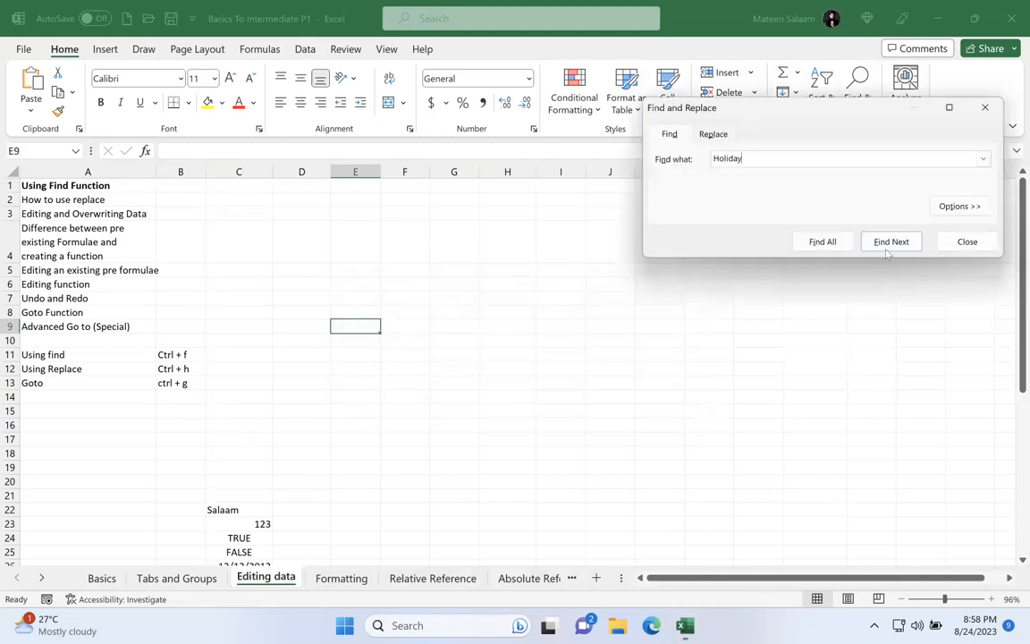
{"action": "left_click", "coordinate": [956, 242]}
Step: Select the entire Editing data sheet and search it for holiday
{"action": "left_click", "coordinate": [14, 171]}
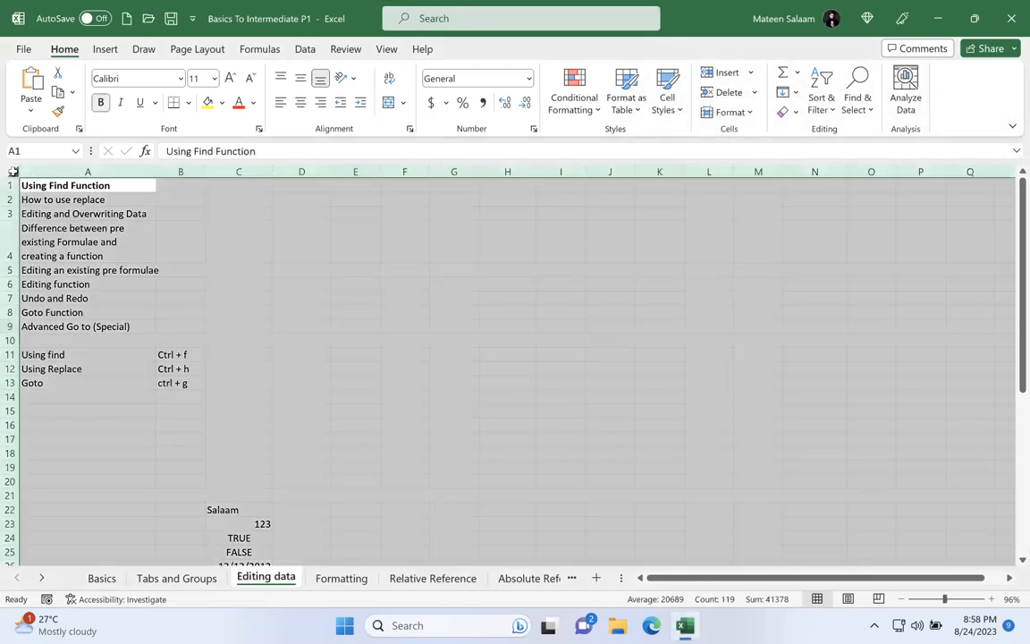
{"action": "key", "text": "ctrl+f"}
{"action": "type", "text": "Holiday"}
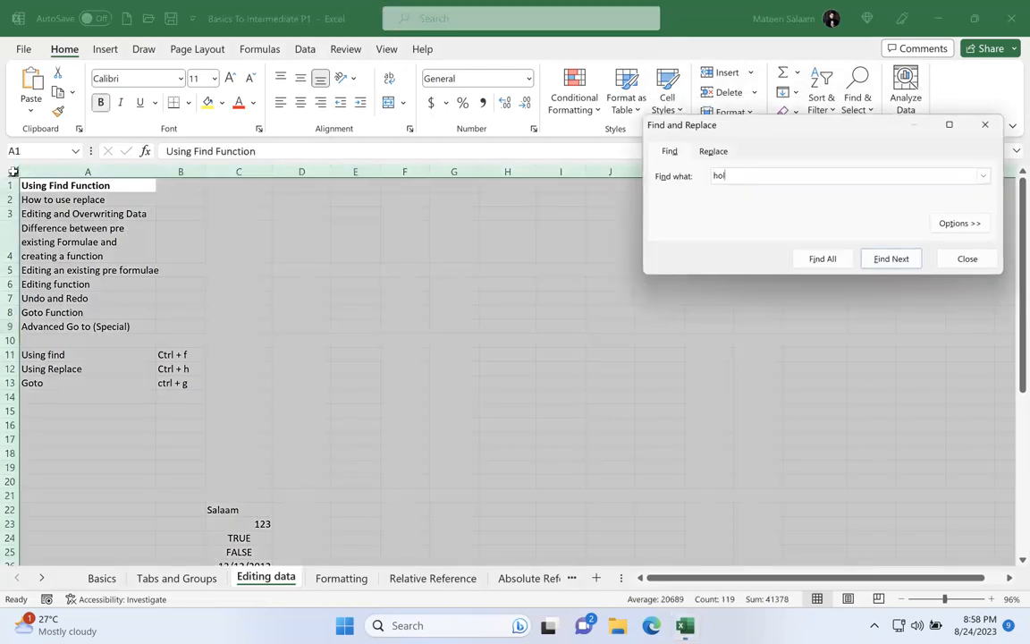
{"action": "key", "text": "Return"}
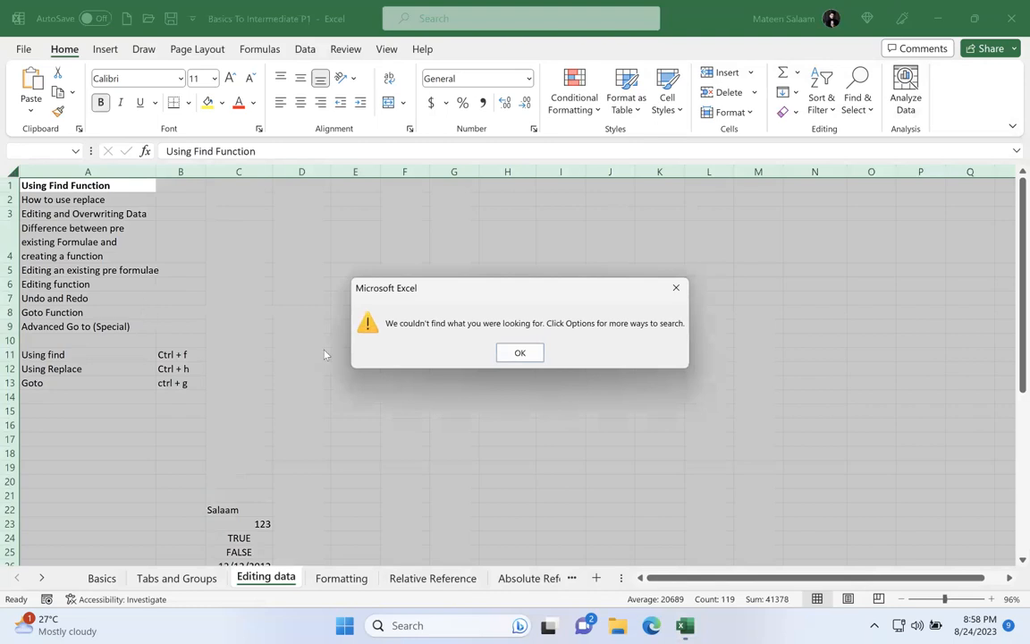
{"action": "key", "text": "Return"}
Step: Clear the whole-sheet selection and find the first tuesday in the weekday block
{"action": "left_click", "coordinate": [458, 376]}
{"action": "scroll", "coordinate": [458, 377], "scroll_direction": "down", "scroll_amount": 1}
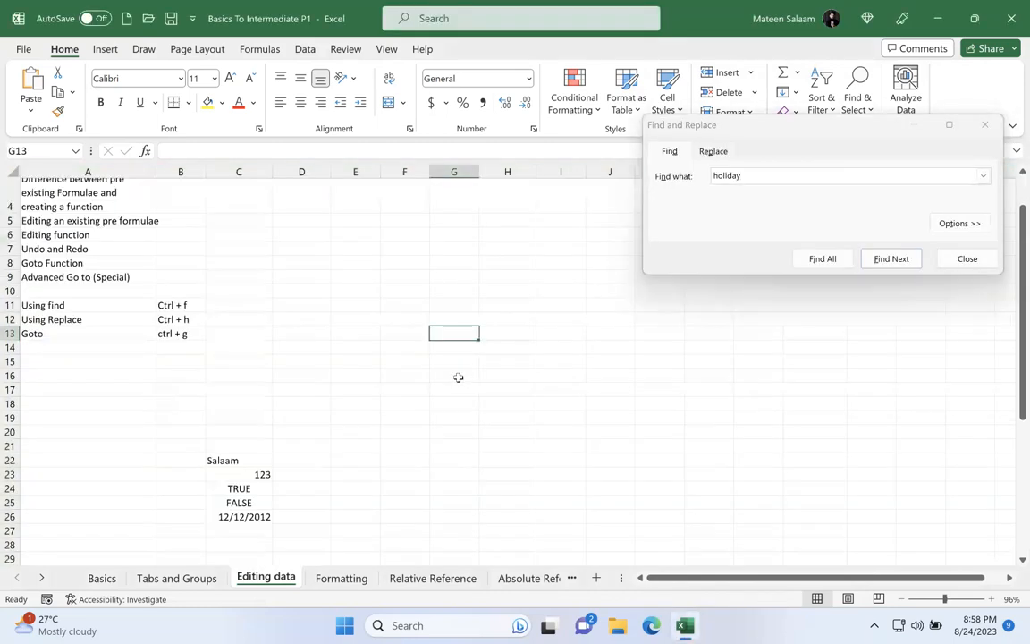
{"action": "scroll", "coordinate": [458, 376], "scroll_direction": "down", "scroll_amount": 8}
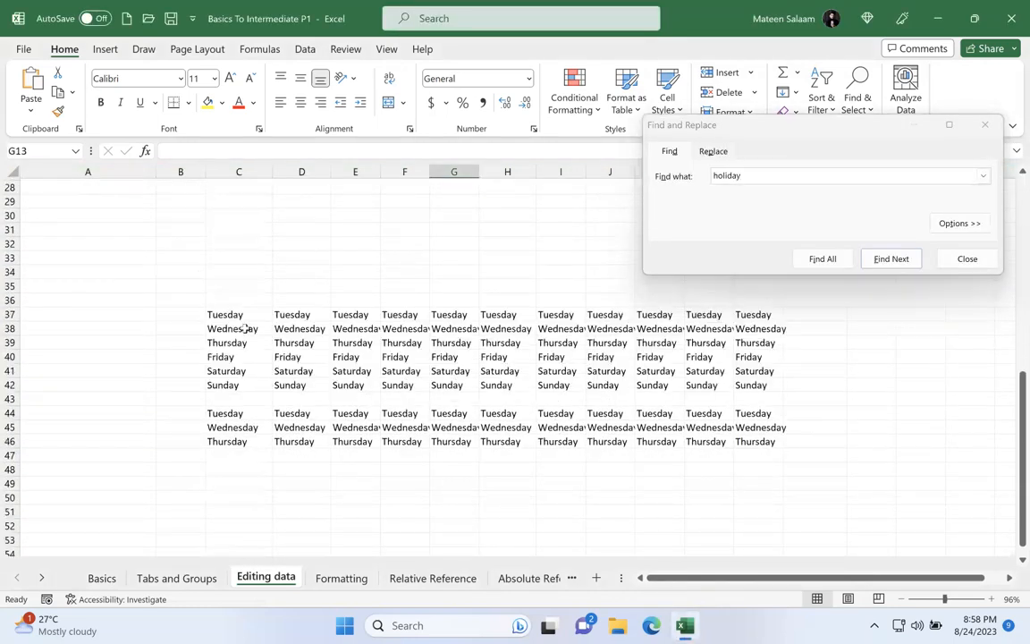
{"action": "double_click", "coordinate": [770, 179]}
{"action": "type", "text": "tuesd"}
{"action": "key", "text": "Return"}
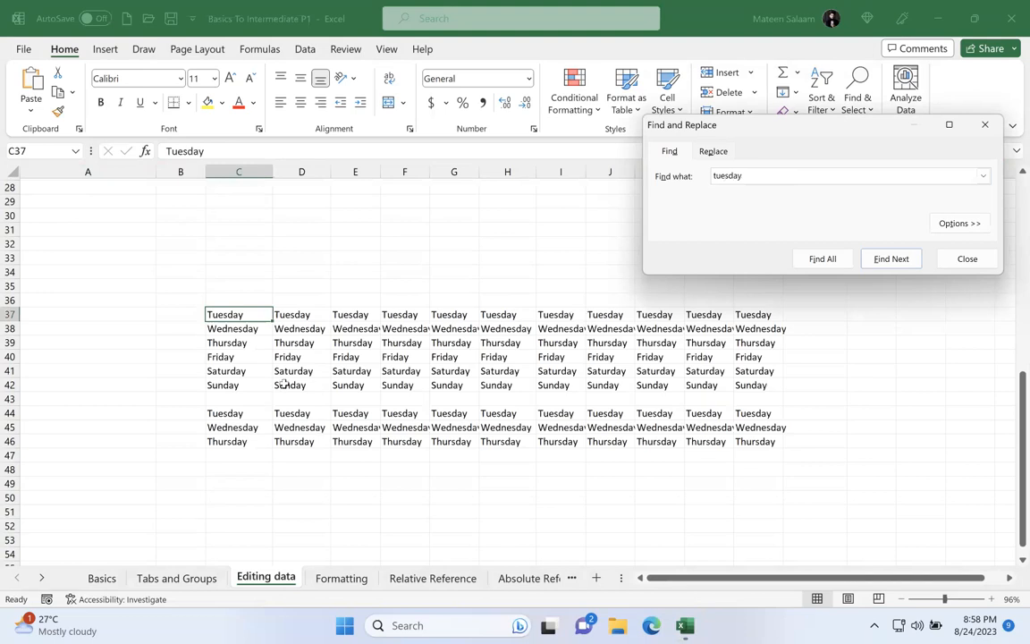
Step: Cycle through the remaining tuesday matches in both weekday blocks, then select the Goto shortcut entry in B13
{"action": "key", "text": "Return"}
{"action": "key", "text": "Return"}
{"action": "key", "text": "Return"}
{"action": "key", "text": "Return"}
{"action": "key", "text": "Return"}
{"action": "key", "text": "Return"}
{"action": "key", "text": "Return"}
{"action": "key", "text": "Return"}
{"action": "key", "text": "Return"}
{"action": "key", "text": "Return"}
{"action": "key", "text": "Return"}
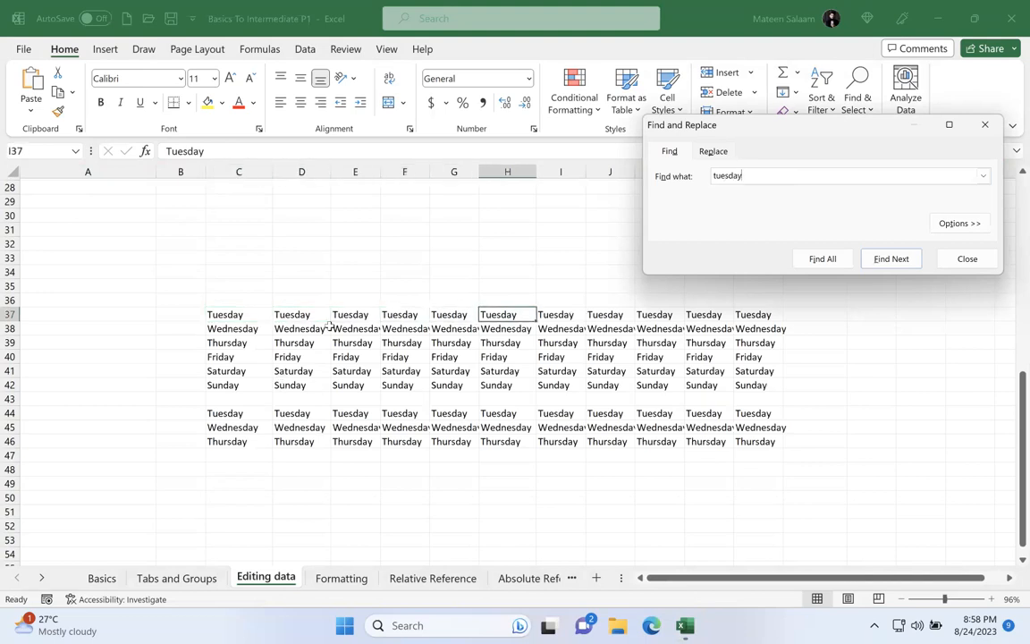
{"action": "key", "text": "Return"}
{"action": "key", "text": "Return"}
{"action": "key", "text": "Return"}
{"action": "key", "text": "Return"}
{"action": "key", "text": "Return"}
{"action": "key", "text": "Return"}
{"action": "key", "text": "Return"}
{"action": "key", "text": "Return"}
{"action": "key", "text": "Return"}
{"action": "key", "text": "Return"}
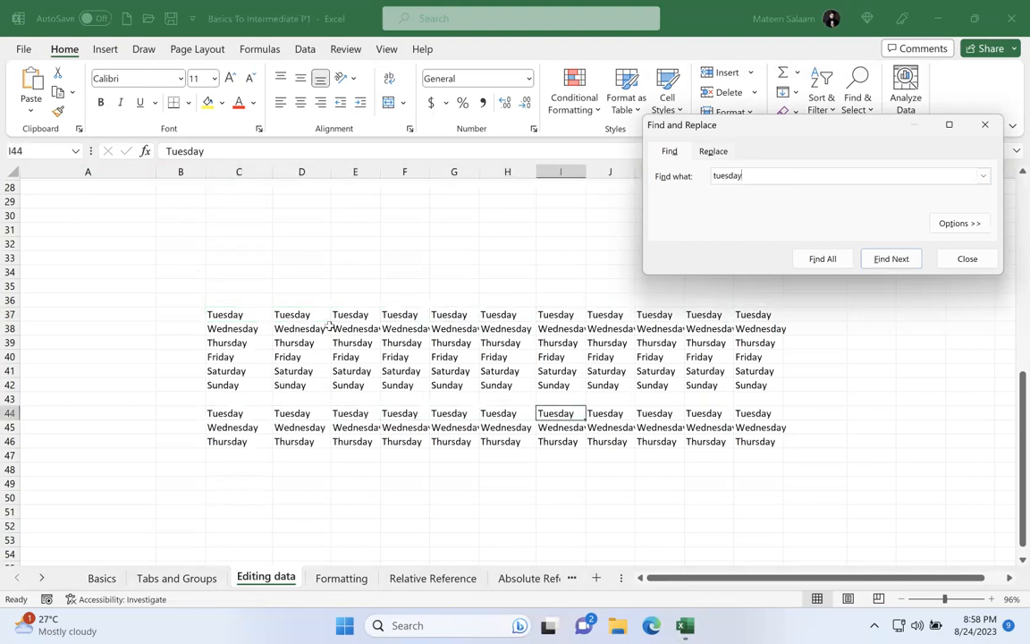
{"action": "key", "text": "Return"}
{"action": "key", "text": "Return"}
{"action": "key", "text": "Return"}
{"action": "key", "text": "Return"}
{"action": "key", "text": "Return"}
{"action": "key", "text": "Return"}
{"action": "key", "text": "Return"}
{"action": "key", "text": "Return"}
{"action": "key", "text": "Return"}
{"action": "key", "text": "Return"}
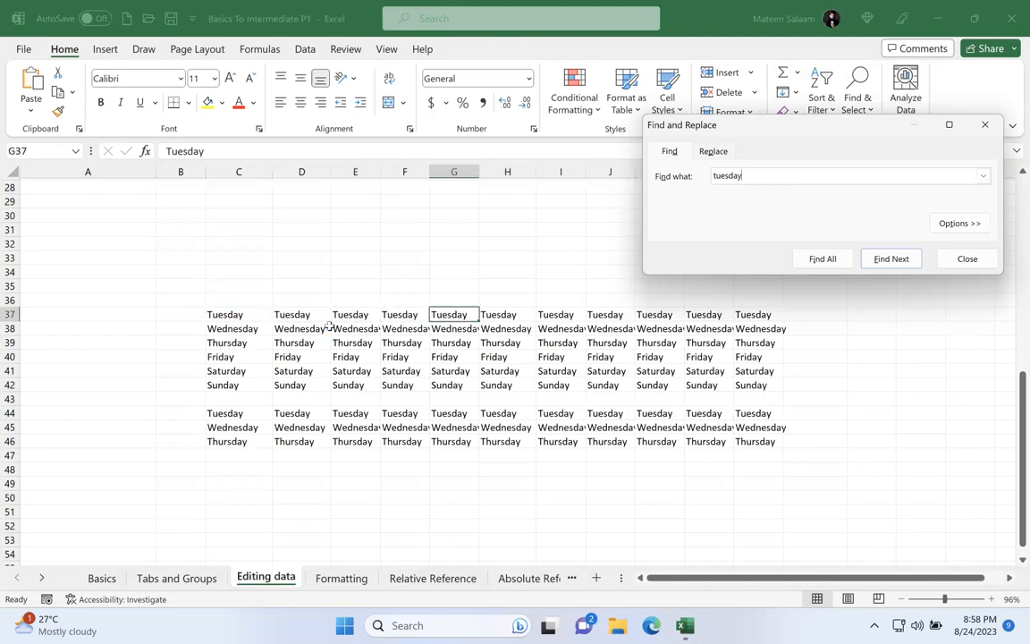
{"action": "key", "text": "Return"}
{"action": "key", "text": "Return"}
{"action": "key", "text": "Return"}
{"action": "key", "text": "Return"}
{"action": "key", "text": "Return"}
{"action": "key", "text": "Return"}
{"action": "key", "text": "Return"}
{"action": "key", "text": "Return"}
{"action": "key", "text": "Return"}
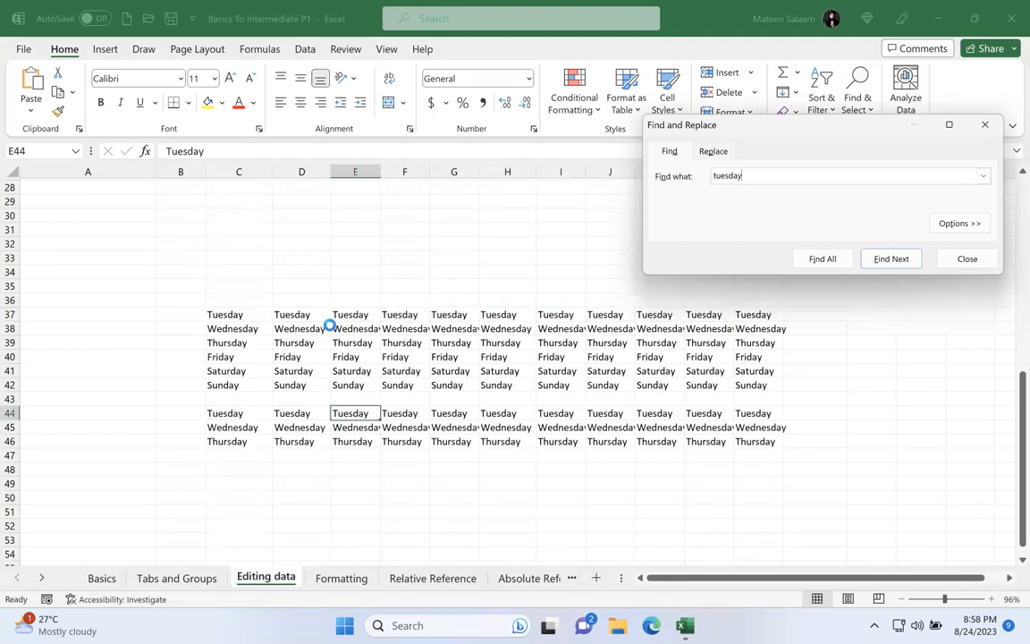
{"action": "key", "text": "Return"}
{"action": "key", "text": "Return"}
{"action": "key", "text": "Return"}
{"action": "key", "text": "Return"}
{"action": "key", "text": "Return"}
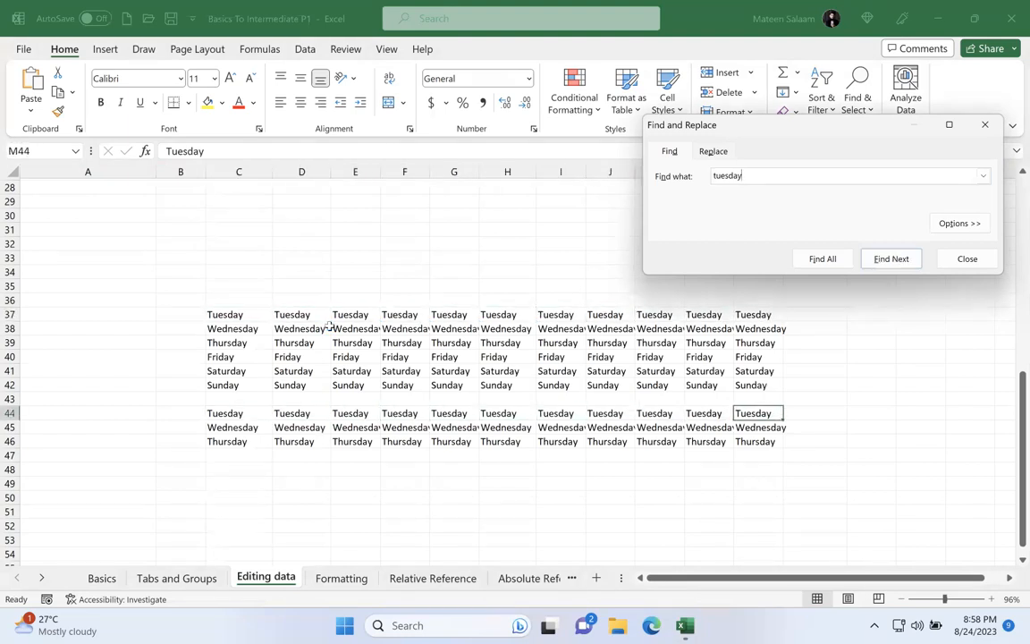
{"action": "key", "text": "Return"}
{"action": "key", "text": "Return"}
{"action": "key", "text": "Return"}
{"action": "key", "text": "Return"}
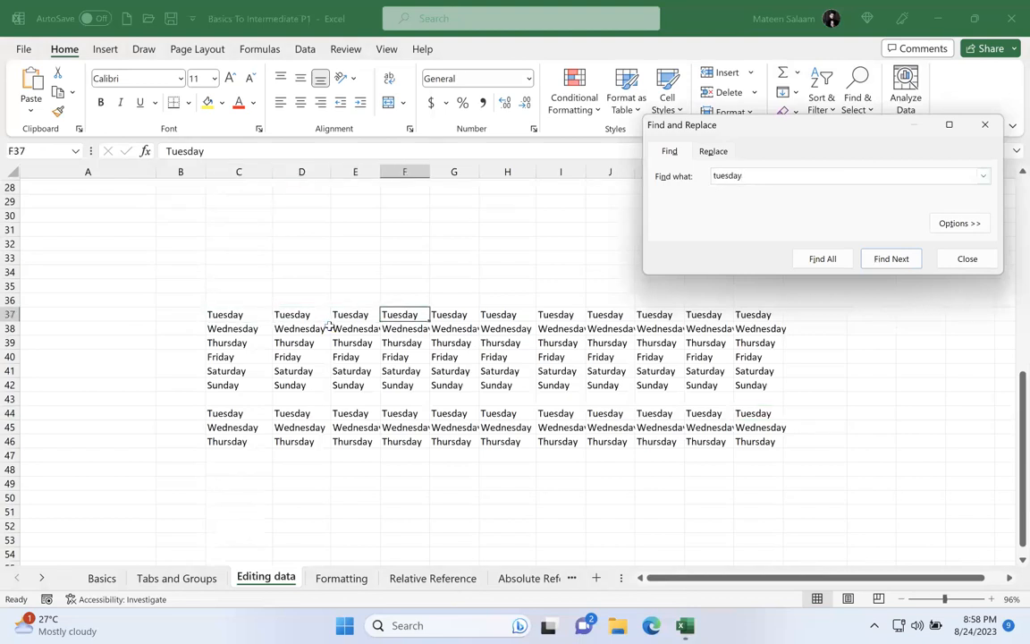
{"action": "key", "text": "Return"}
{"action": "key", "text": "Return"}
{"action": "key", "text": "Return"}
{"action": "key", "text": "Return"}
{"action": "key", "text": "Return"}
{"action": "key", "text": "Return"}
{"action": "key", "text": "Return"}
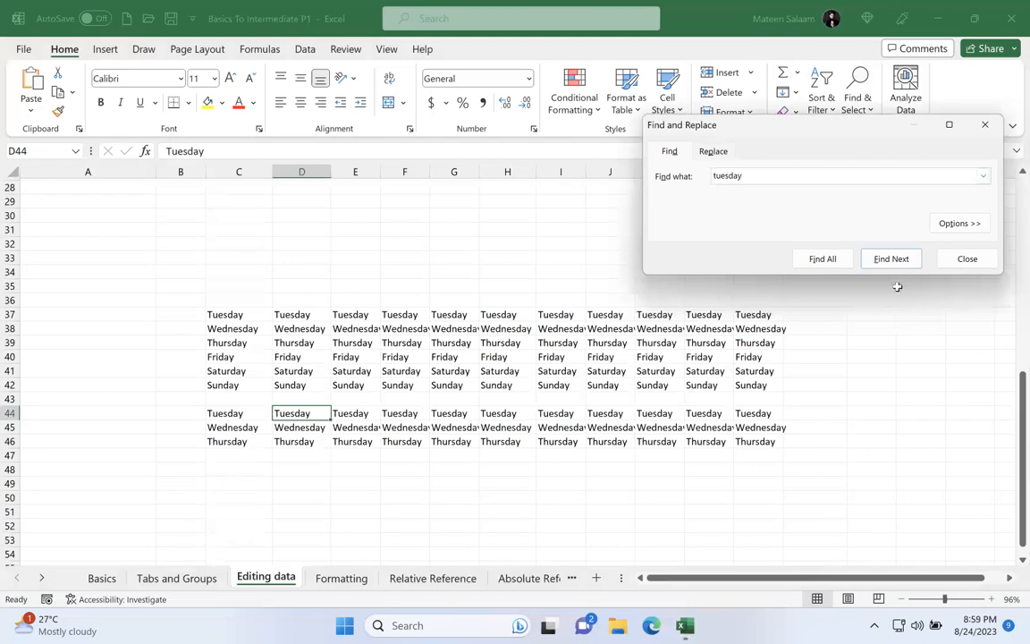
{"action": "left_click", "coordinate": [967, 258]}
{"action": "scroll", "coordinate": [386, 360], "scroll_direction": "up", "scroll_amount": 6}
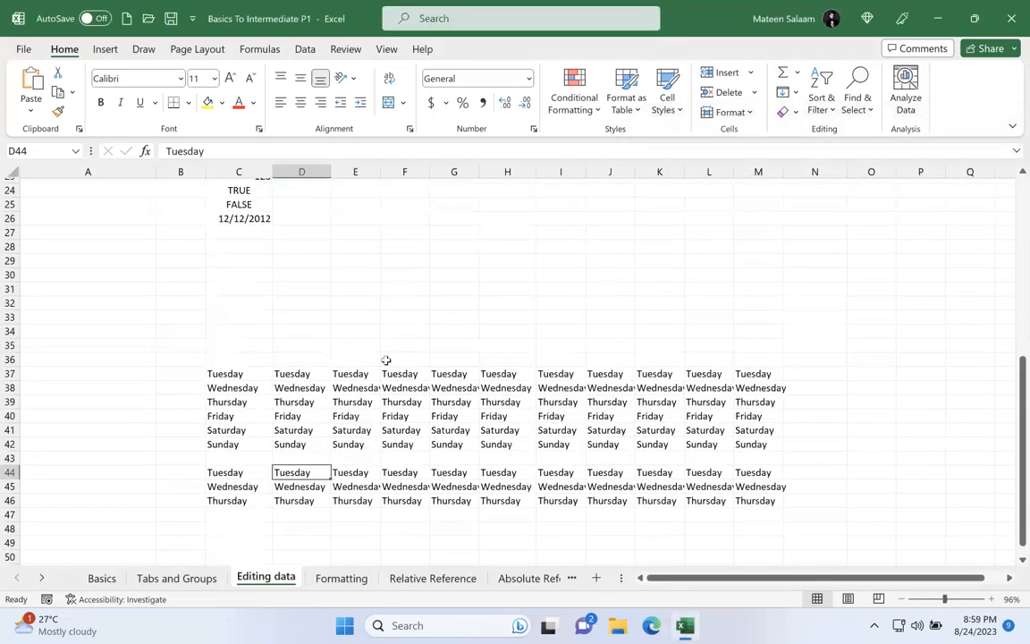
{"action": "left_click", "coordinate": [179, 242]}
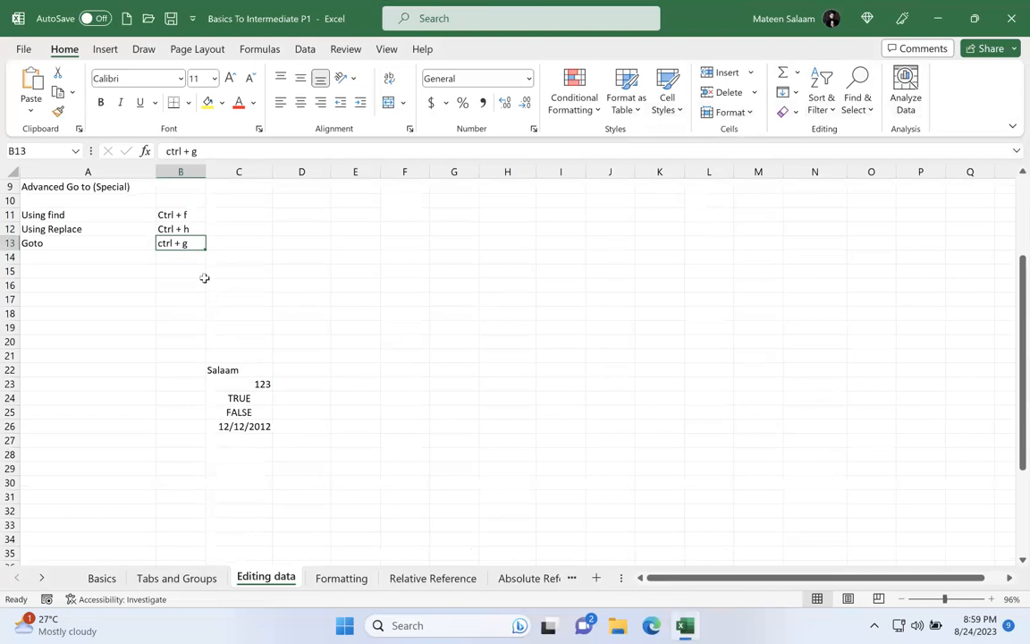
Step: Enter one person's first name as a list header in B92 and another person's first name in C92
{"action": "scroll", "coordinate": [383, 382], "scroll_direction": "down", "scroll_amount": 10}
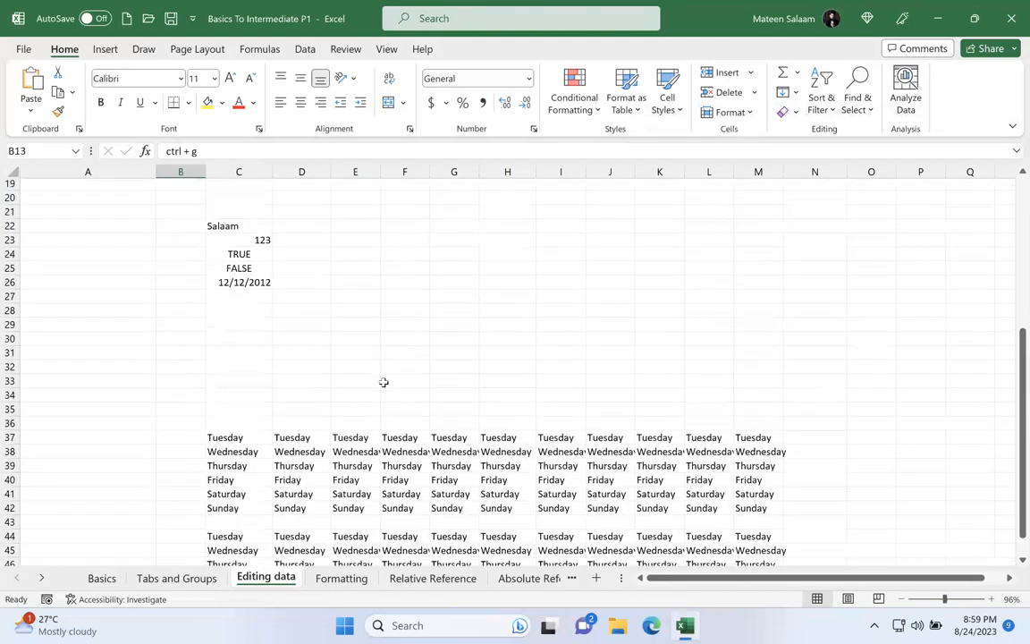
{"action": "scroll", "coordinate": [383, 381], "scroll_direction": "down", "scroll_amount": 15}
{"action": "left_click", "coordinate": [195, 277]}
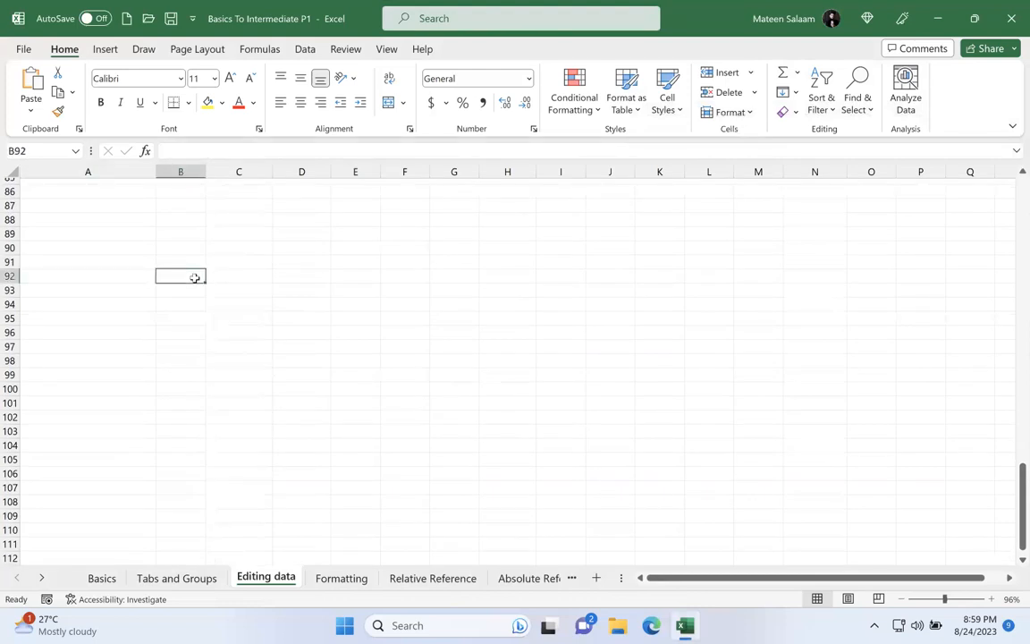
{"action": "type", "text": "Puspa"}
{"action": "key", "text": "BackSpace"}
{"action": "type", "text": "pa"}
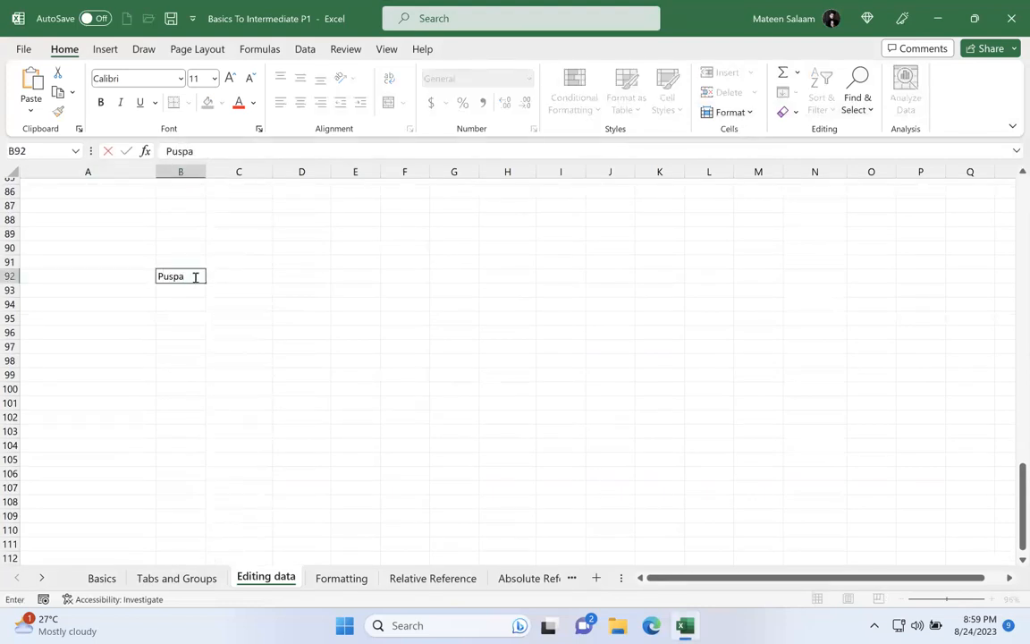
{"action": "left_click", "coordinate": [268, 274]}
{"action": "type", "text": "Waleed"}
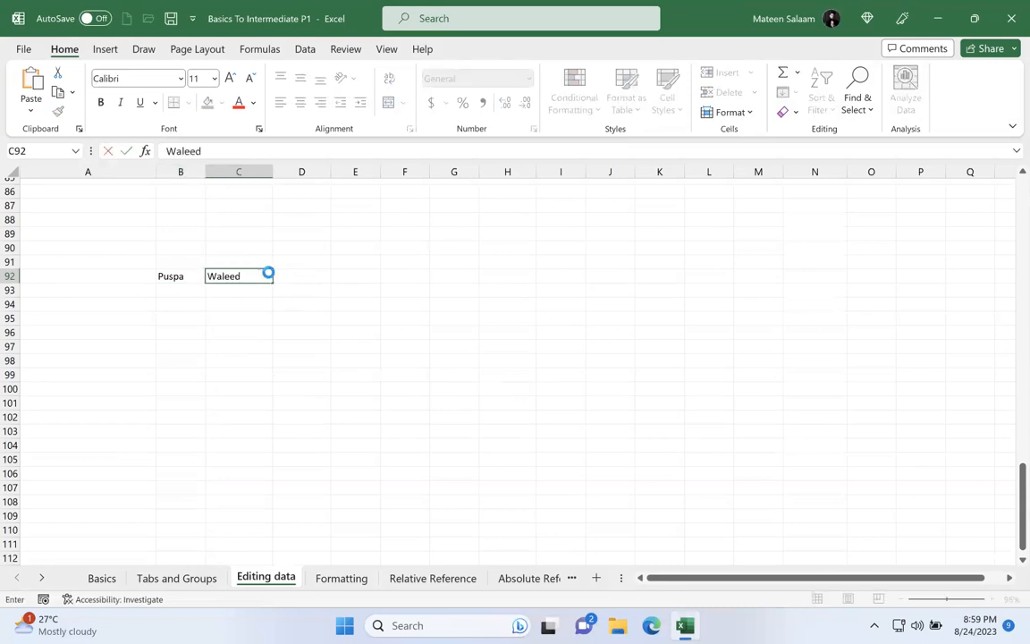
{"action": "key", "text": "Return"}
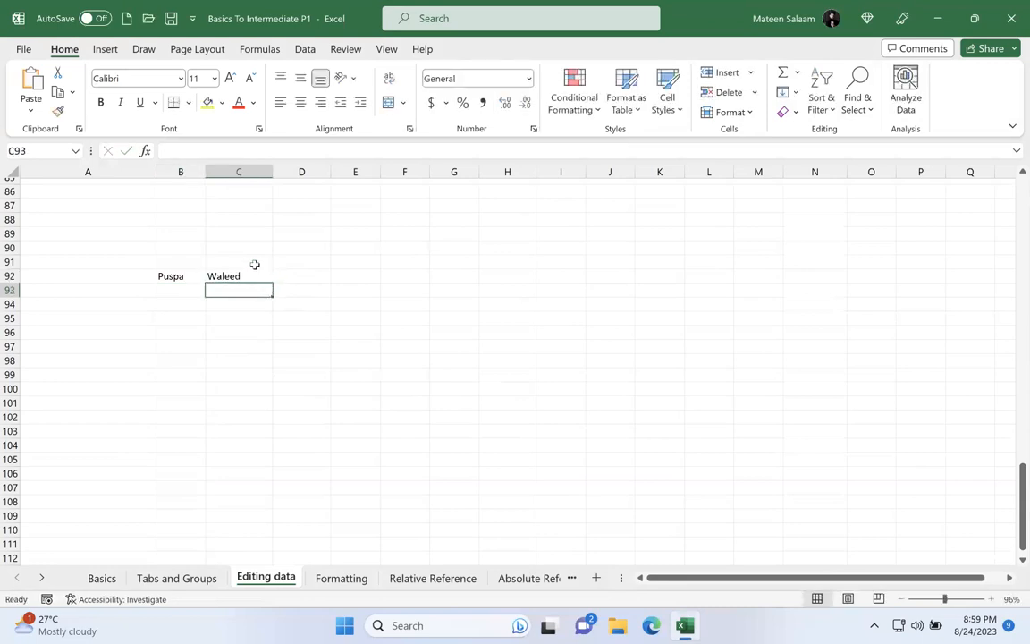
Step: Enter Student 1 in B93 and autofill the series down to B103
{"action": "left_click", "coordinate": [182, 289]}
{"action": "type", "text": "Students 1"}
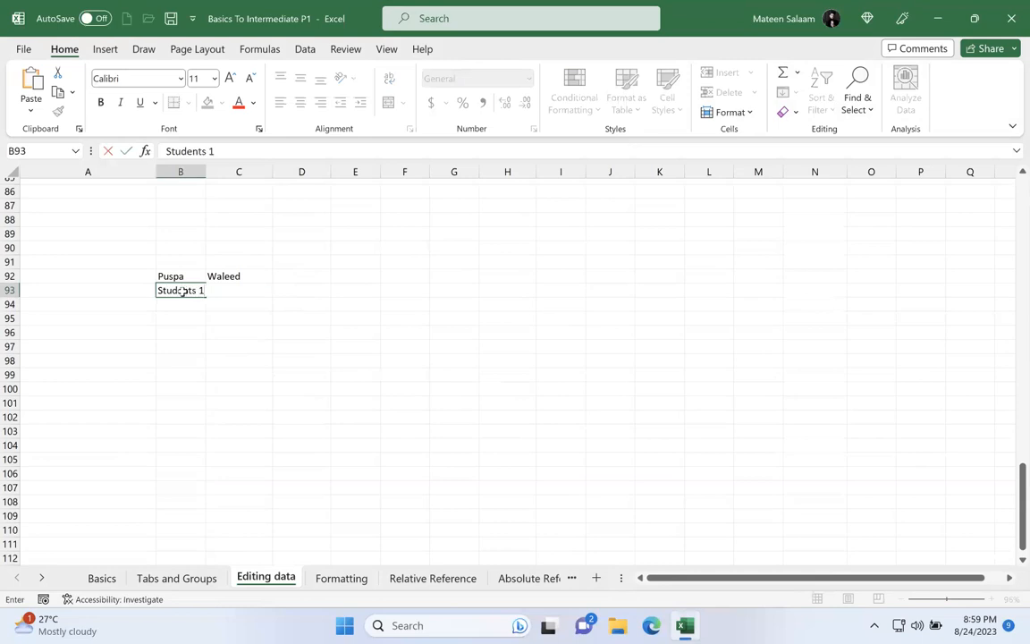
{"action": "key", "text": "ctrl+Return"}
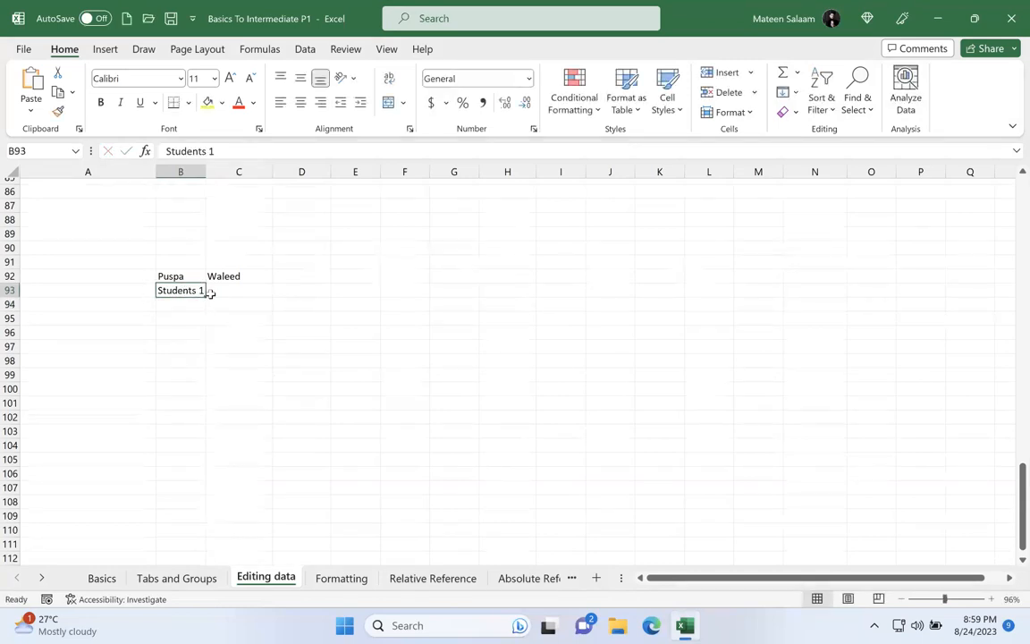
{"action": "double_click", "coordinate": [193, 290]}
{"action": "key", "text": "BackSpace"}
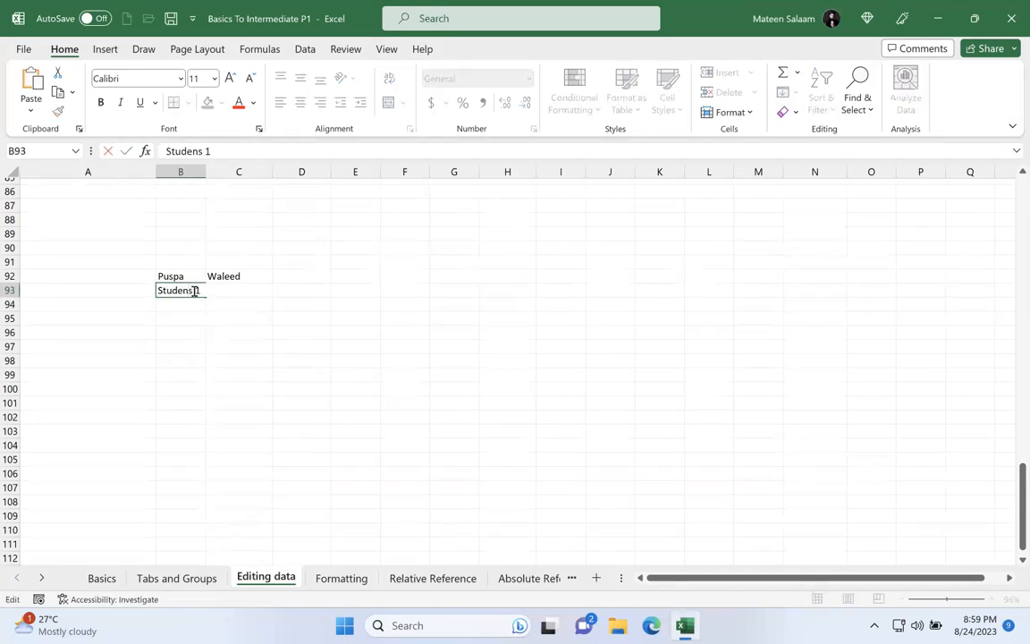
{"action": "type", "text": "t"}
{"action": "key", "text": "Delete"}
{"action": "key", "text": "Return"}
{"action": "left_click", "coordinate": [194, 290]}
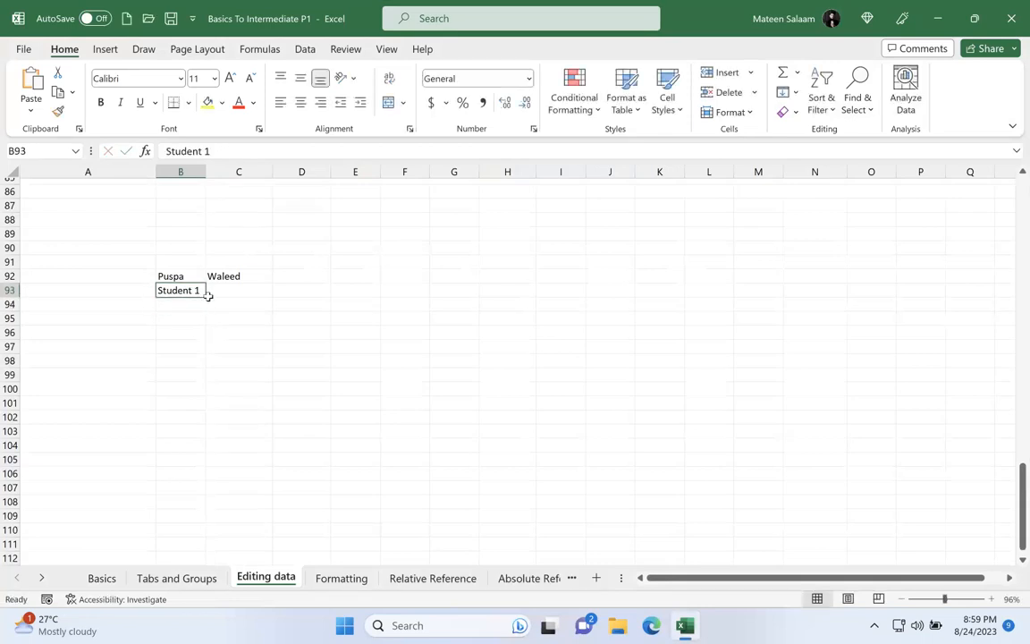
{"action": "left_click_drag", "start_coordinate": [204, 295], "coordinate": [202, 436]}
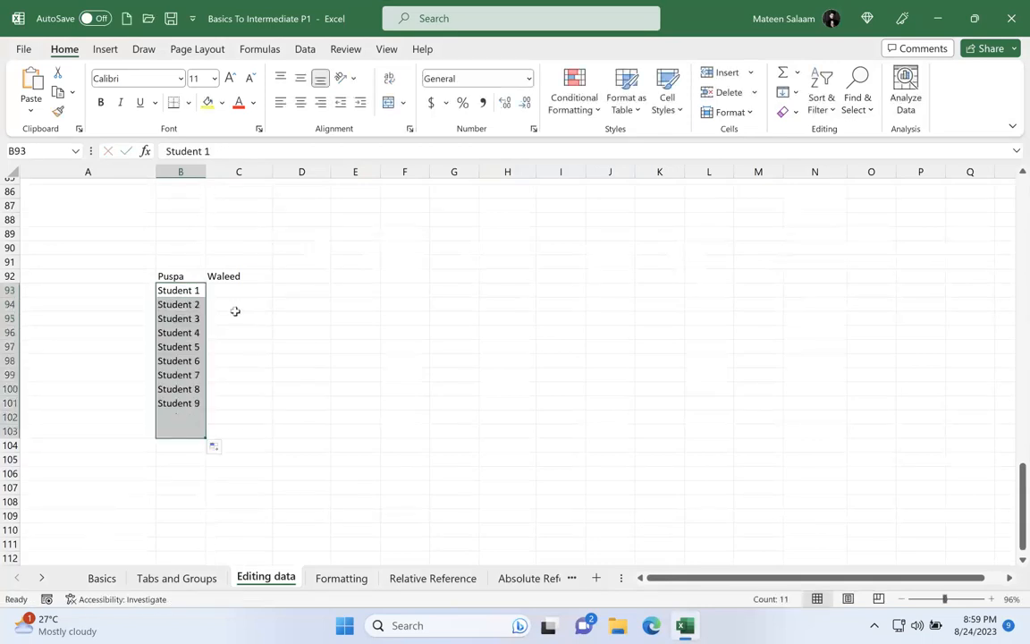
Step: Enter Student B1 in C93 and autofill the series down to C103
{"action": "left_click", "coordinate": [238, 288]}
{"action": "left_click", "coordinate": [238, 288]}
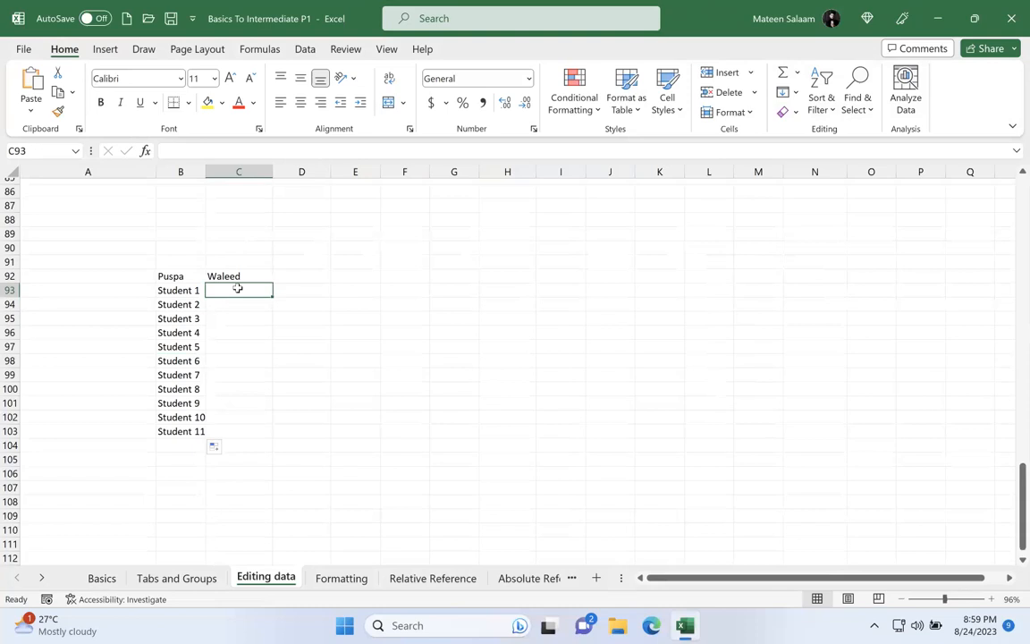
{"action": "type", "text": "Sty"}
{"action": "key", "text": "BackSpace"}
{"action": "type", "text": "udent"}
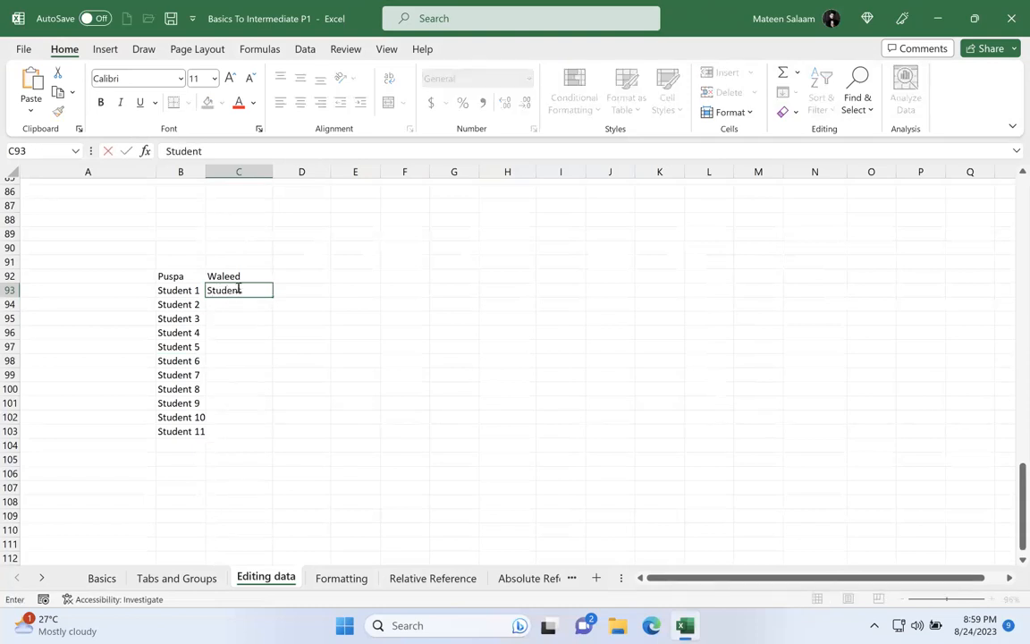
{"action": "type", "text": " B1"}
{"action": "key", "text": "ctrl+Return"}
{"action": "left_click_drag", "start_coordinate": [271, 296], "coordinate": [271, 440]}
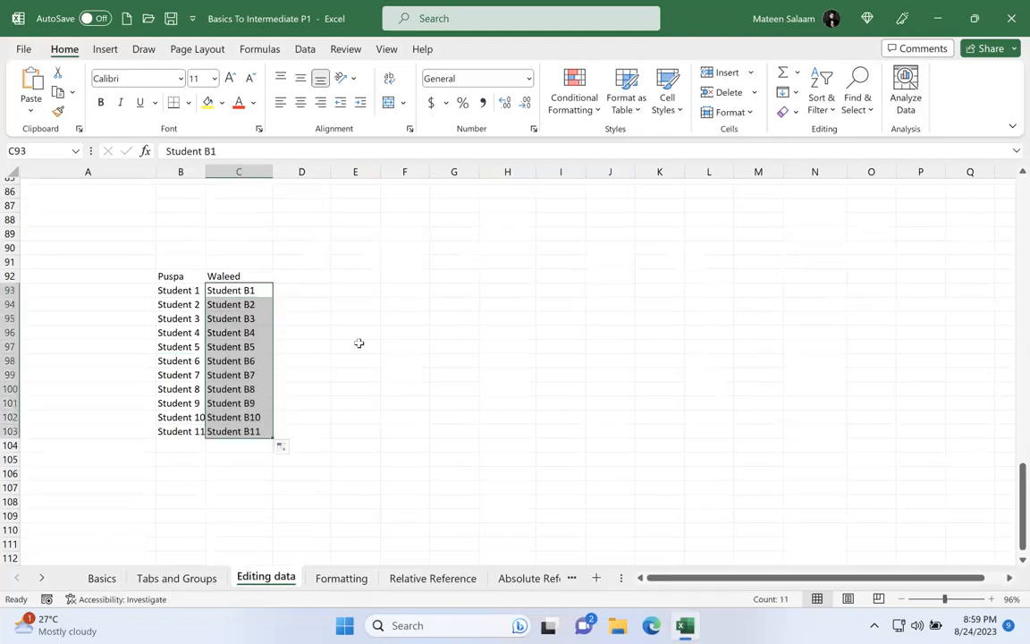
{"action": "left_click", "coordinate": [359, 345]}
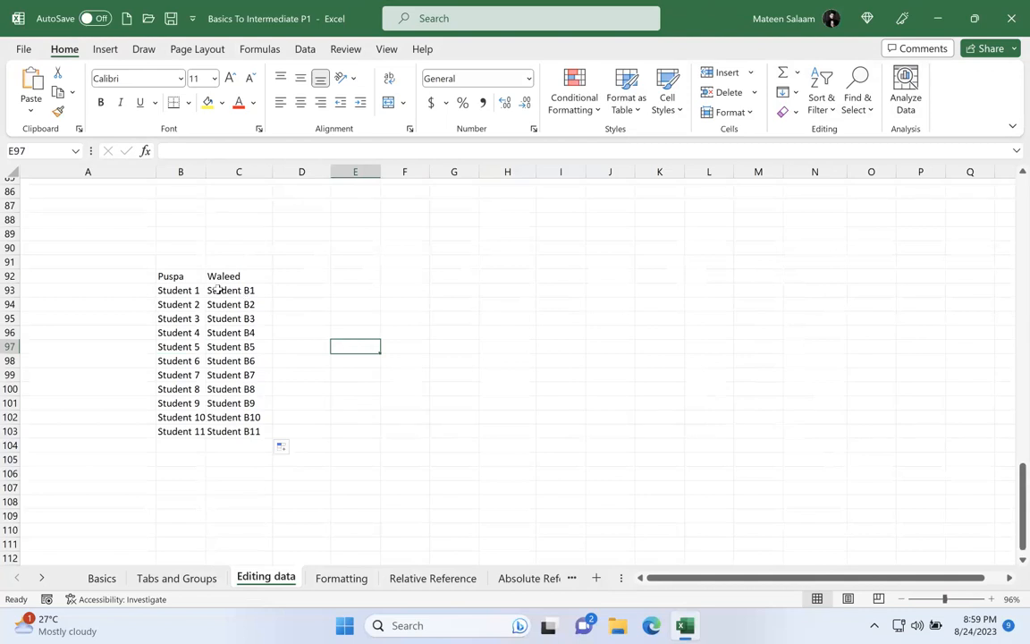
Step: Highlight the first student list in B92:B103, followed by the second list in C92:C103
{"action": "left_click", "coordinate": [165, 275]}
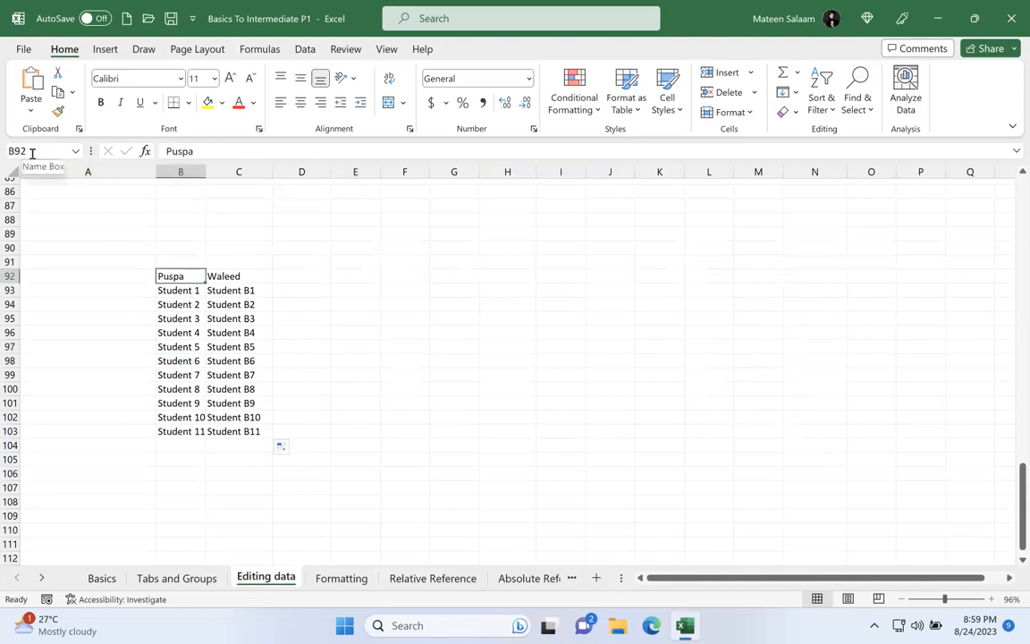
{"action": "left_click_drag", "start_coordinate": [193, 276], "coordinate": [182, 433]}
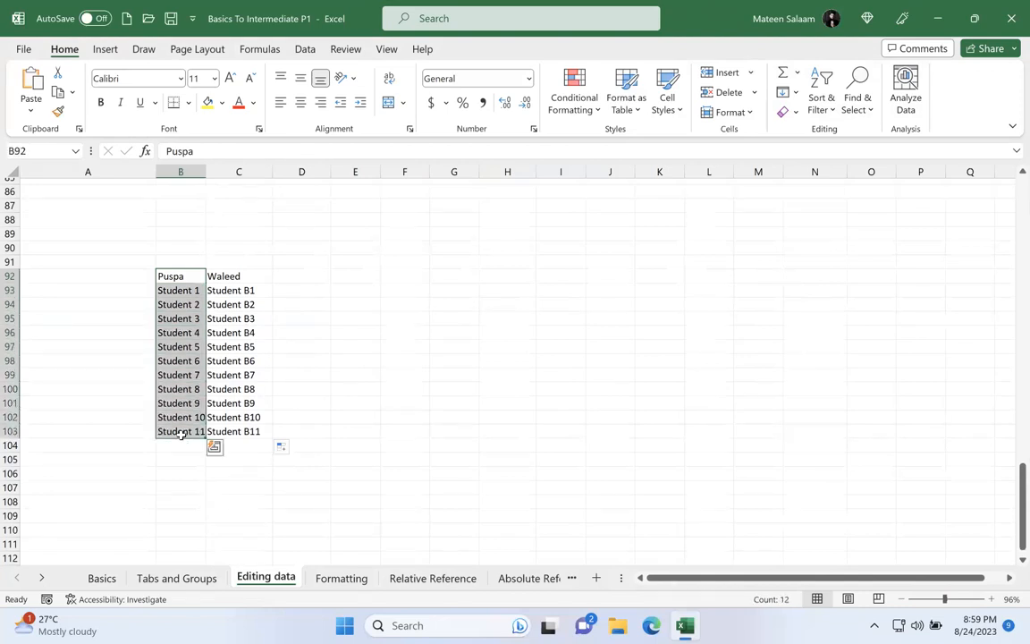
{"action": "left_click", "coordinate": [240, 278]}
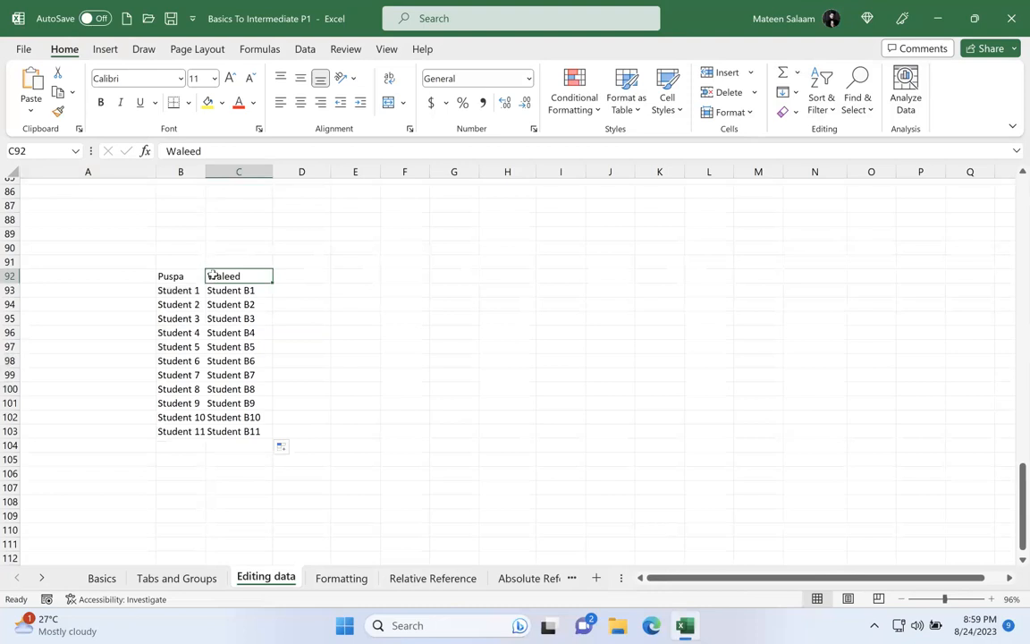
{"action": "left_click_drag", "start_coordinate": [212, 276], "coordinate": [231, 428]}
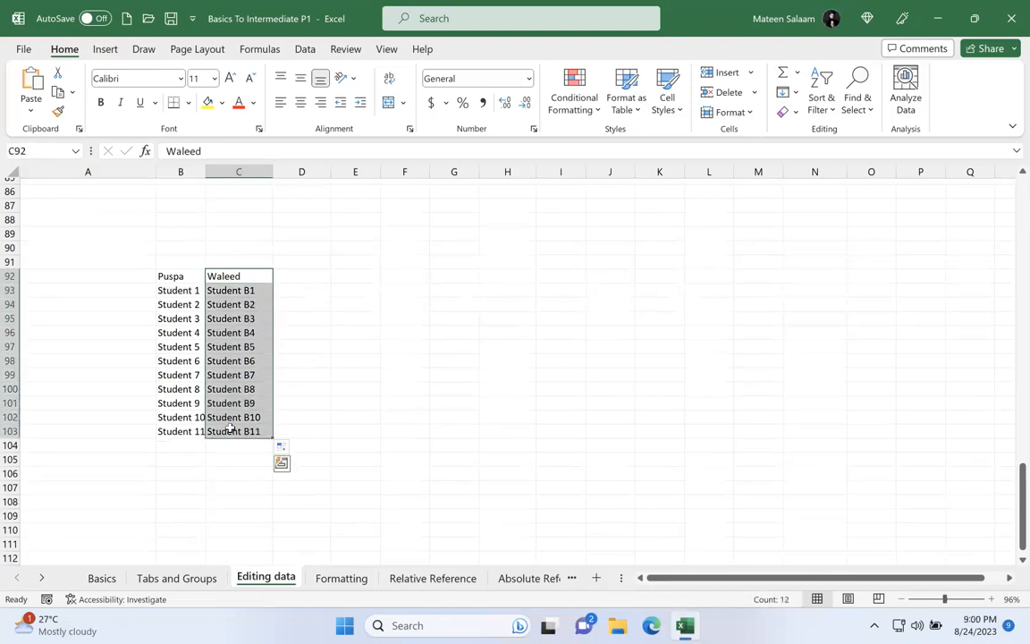
Step: Name the range B92:B103 with its header's name in lowercase directly followed by "list"
{"action": "left_click_drag", "start_coordinate": [176, 275], "coordinate": [195, 434]}
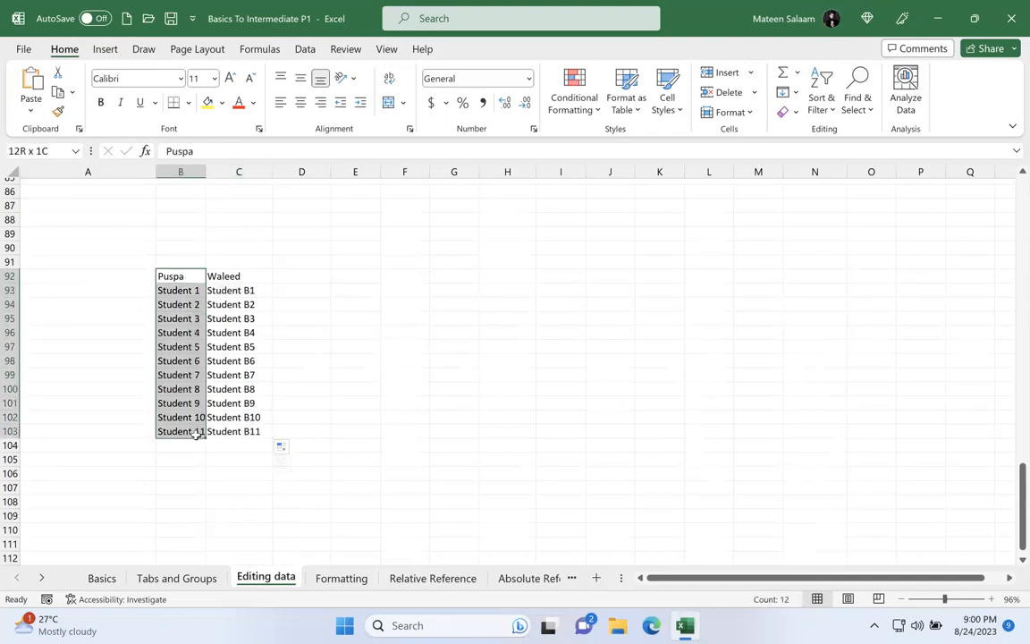
{"action": "left_click_drag", "start_coordinate": [196, 434], "coordinate": [196, 434]}
{"action": "left_click", "coordinate": [42, 152]}
{"action": "type", "text": "puspalist"}
{"action": "key", "text": "Return"}
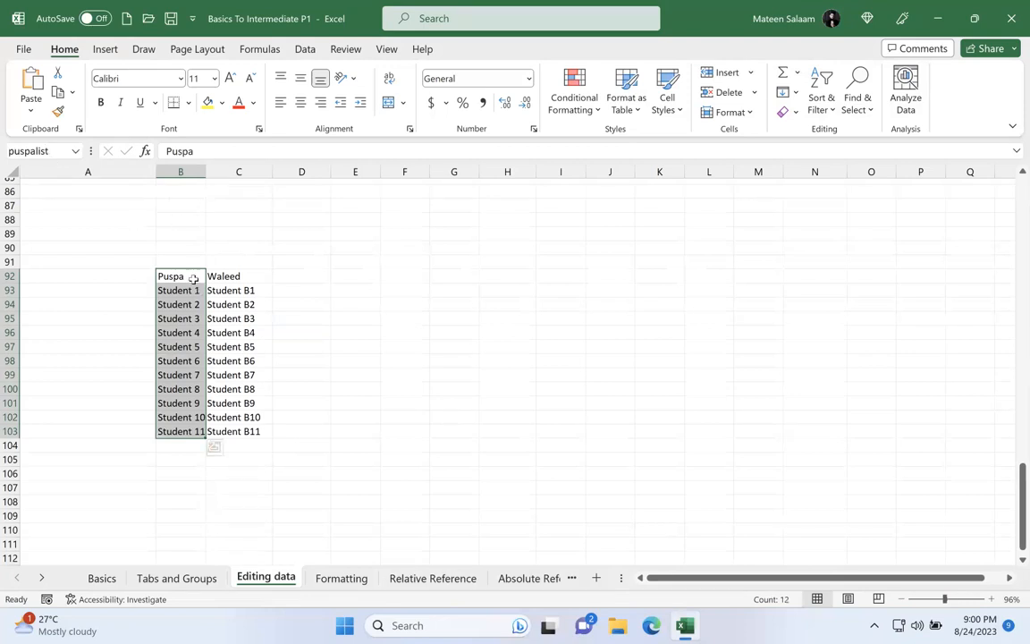
Step: Name the range C92:C103 with its header's name in lowercase directly followed by "list", then deselect it
{"action": "left_click_drag", "start_coordinate": [229, 279], "coordinate": [212, 430]}
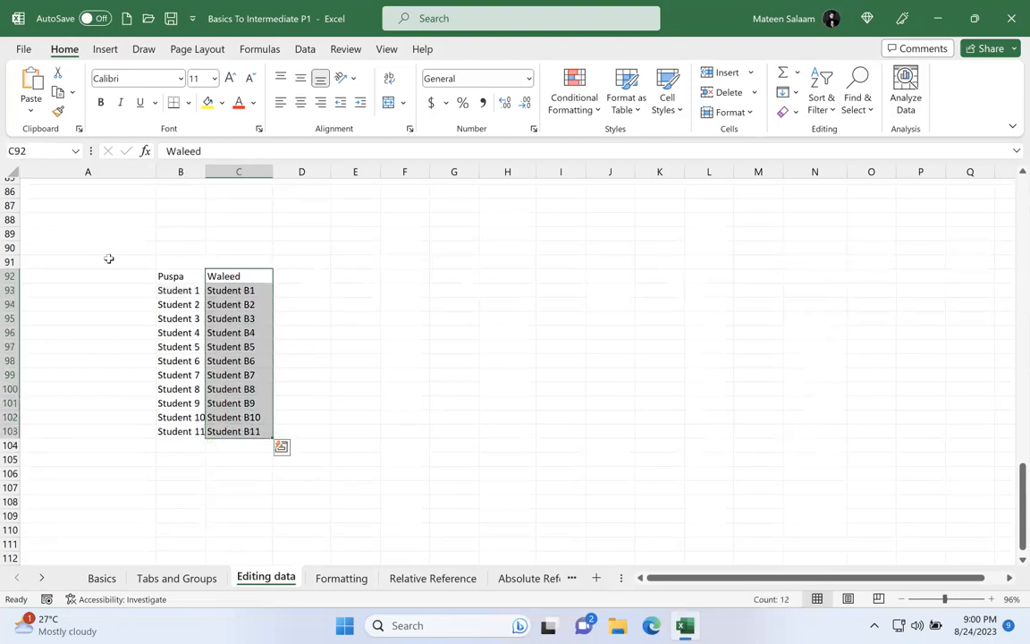
{"action": "left_click", "coordinate": [51, 147]}
{"action": "type", "text": "waleed"}
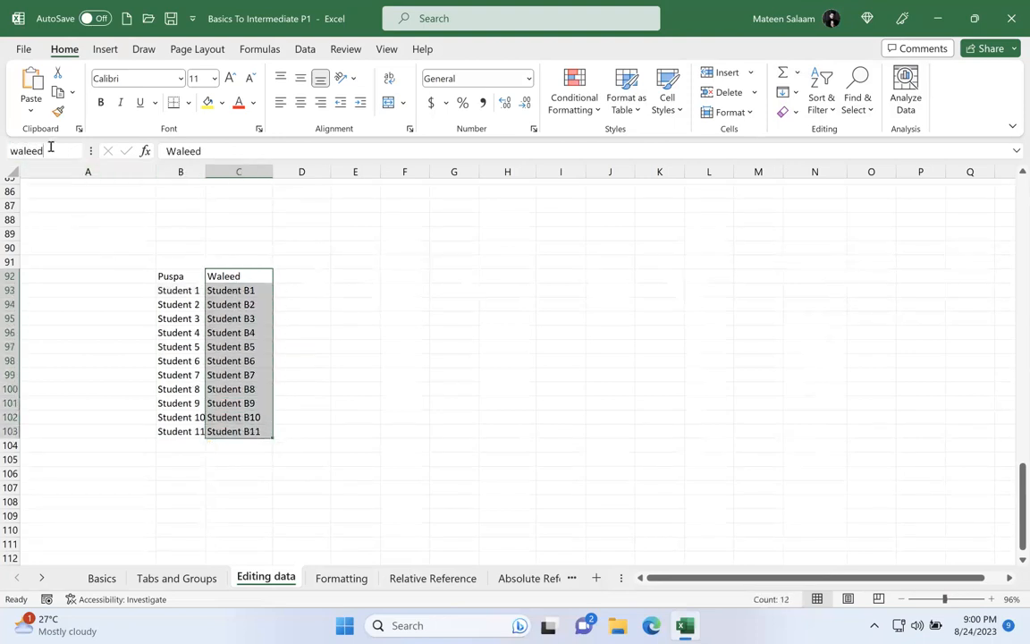
{"action": "type", "text": "list"}
{"action": "key", "text": "Return"}
{"action": "left_click", "coordinate": [492, 280]}
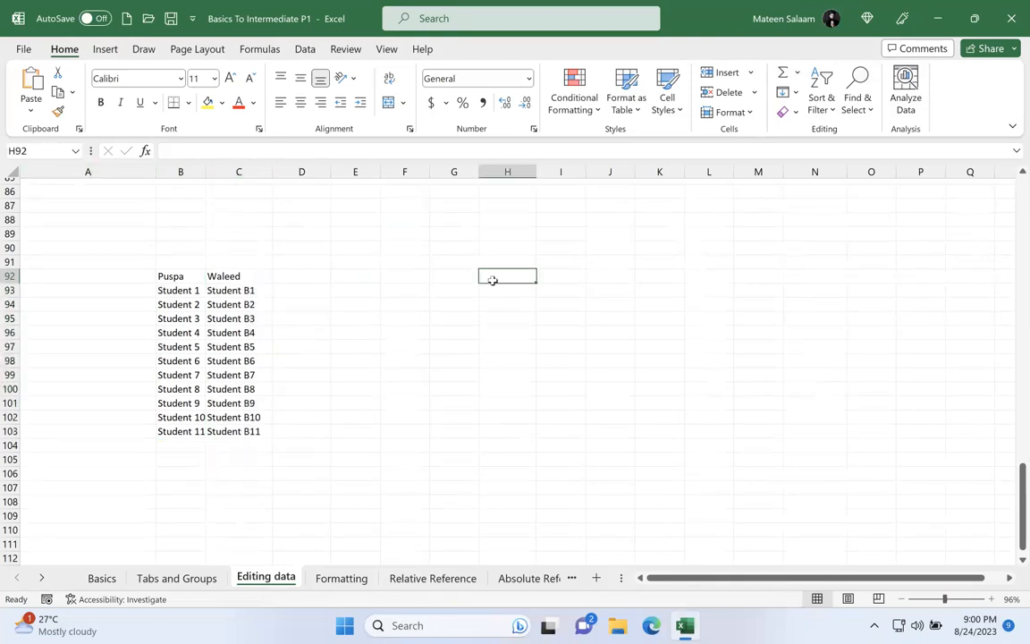
Step: Jump to the named range in column B and then to the one in column C by entering their range names
{"action": "left_click", "coordinate": [43, 146]}
{"action": "type", "text": "puspalist"}
{"action": "key", "text": "Return"}
{"action": "left_click", "coordinate": [43, 146]}
{"action": "type", "text": "waleedlist"}
{"action": "key", "text": "Return"}
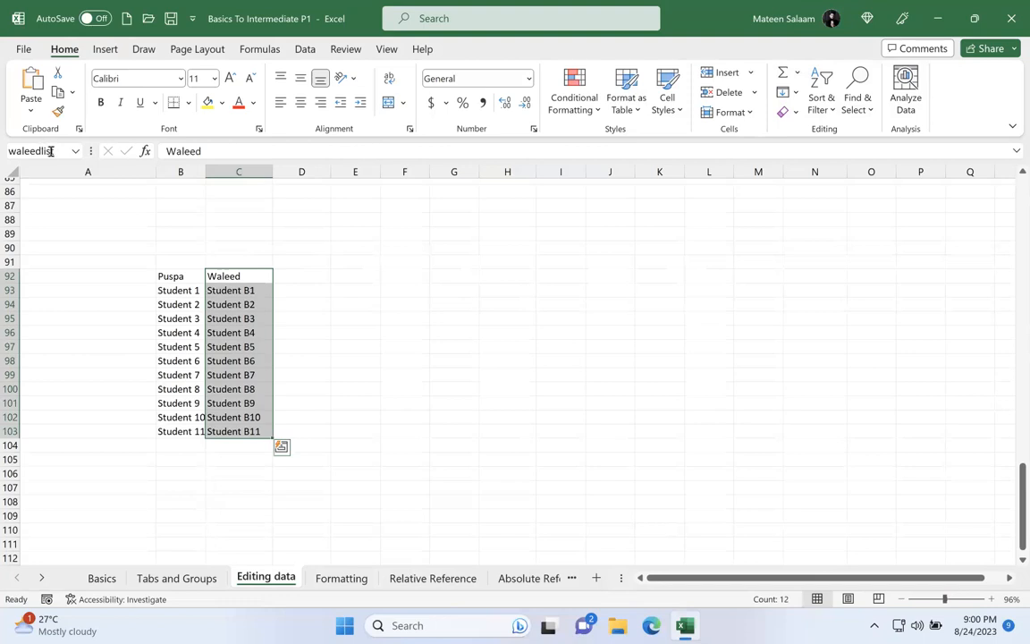
Step: Select the two student lists one after the other, C92:C103 followed by B92:B103
{"action": "left_click", "coordinate": [325, 265]}
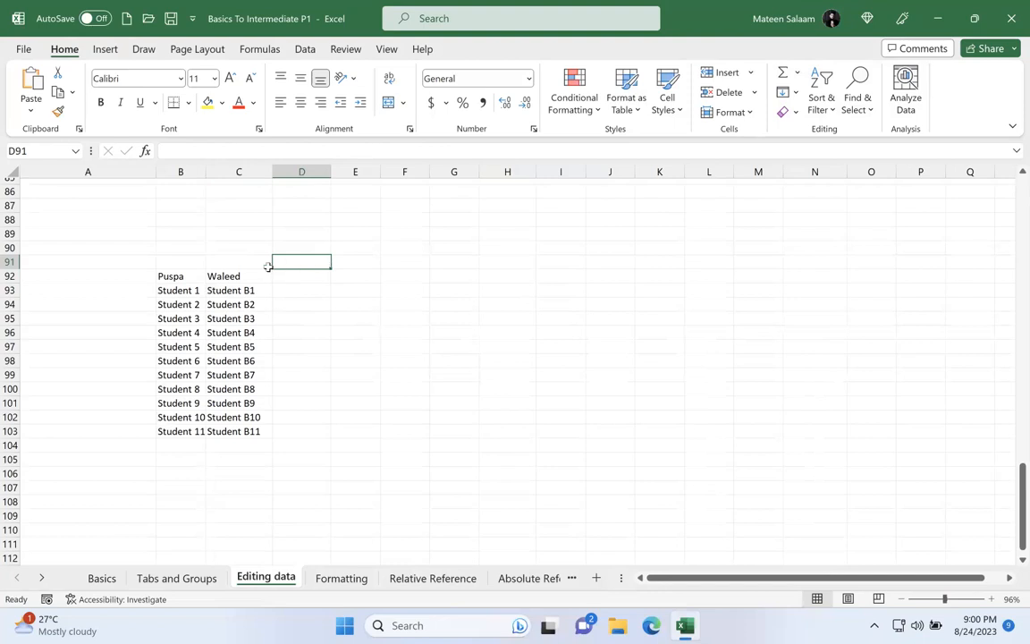
{"action": "left_click_drag", "start_coordinate": [241, 276], "coordinate": [239, 431]}
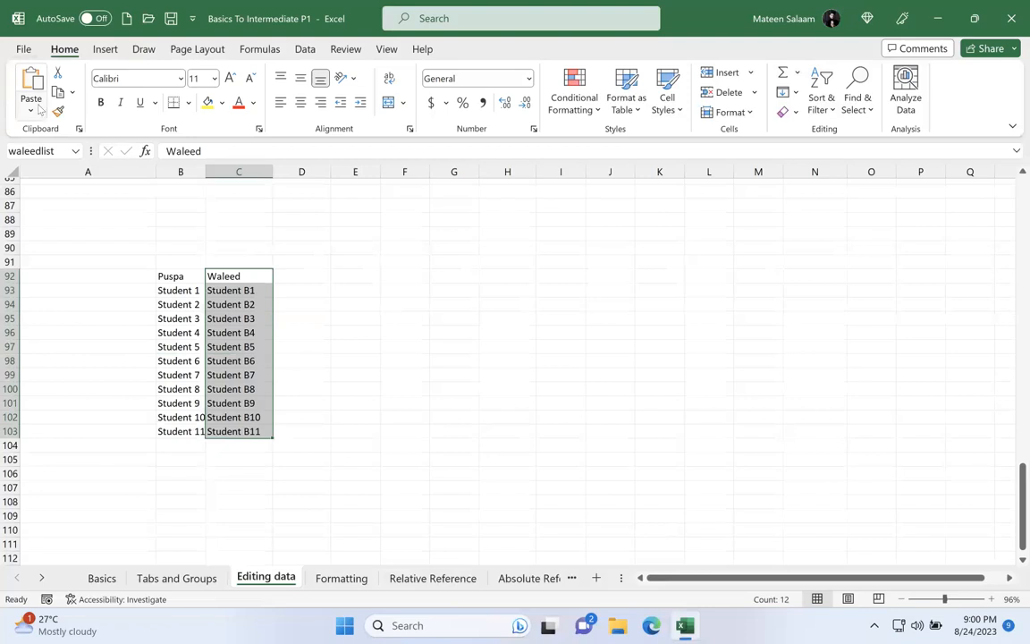
{"action": "left_click_drag", "start_coordinate": [183, 276], "coordinate": [190, 431]}
Step: Switch to the Absolute Reference sheet and select the empty cell J62
{"action": "left_click", "coordinate": [432, 578]}
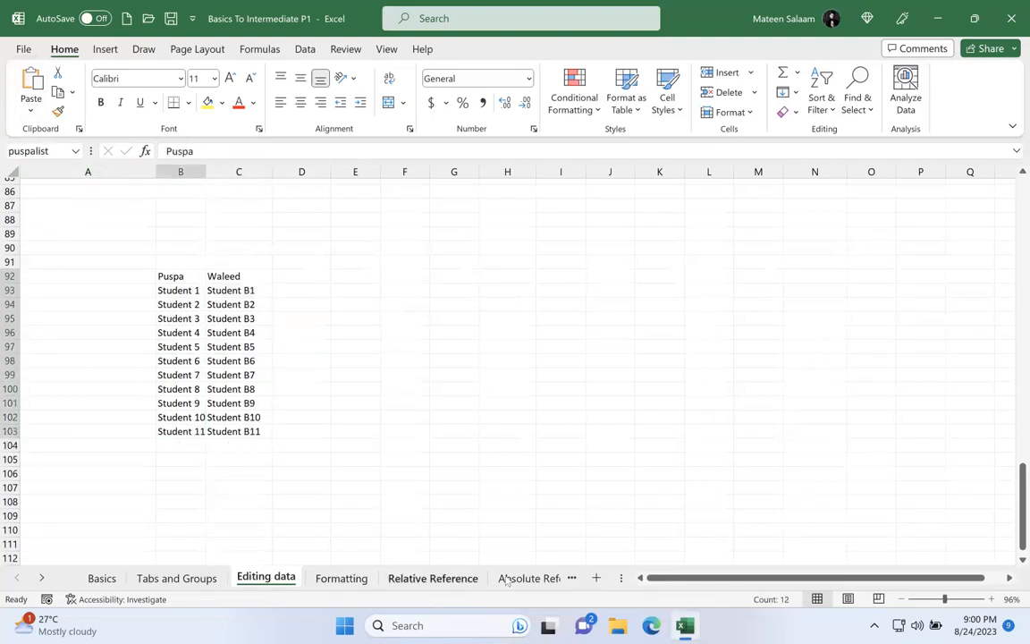
{"action": "left_click", "coordinate": [503, 578]}
{"action": "left_click", "coordinate": [633, 466]}
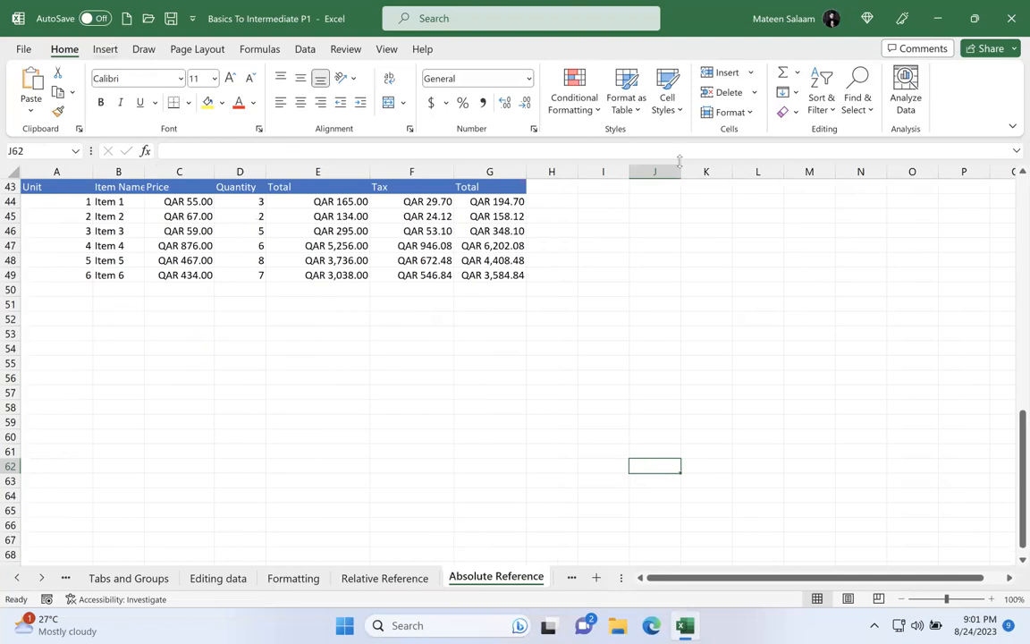
Step: Use Go To to jump to the named range covering B92:B103 on the Editing data sheet
{"action": "left_click", "coordinate": [857, 100]}
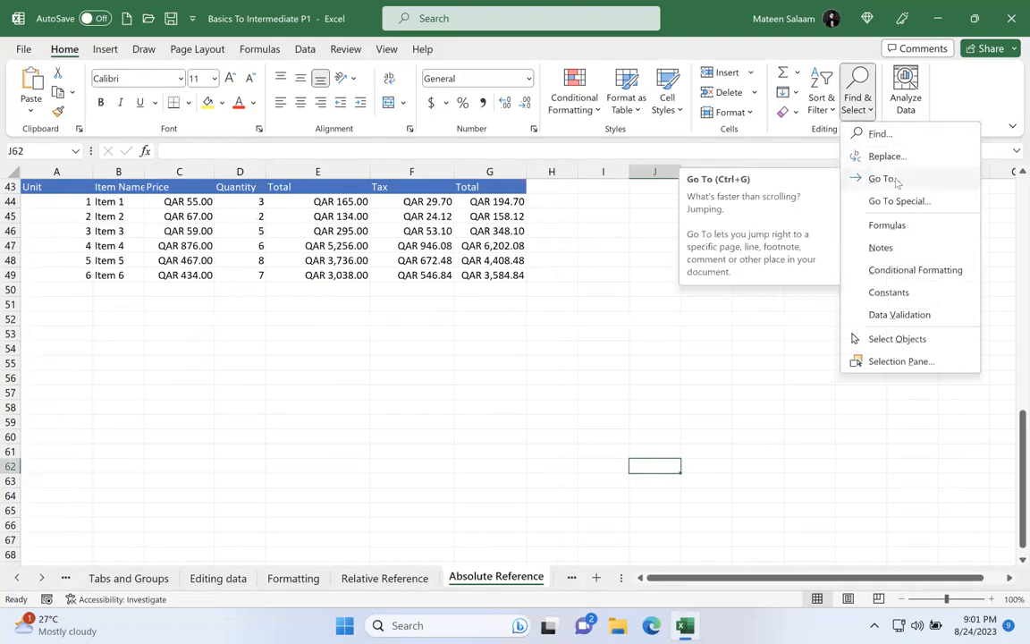
{"action": "left_click", "coordinate": [894, 179]}
{"action": "left_click_drag", "start_coordinate": [96, 351], "coordinate": [567, 90]}
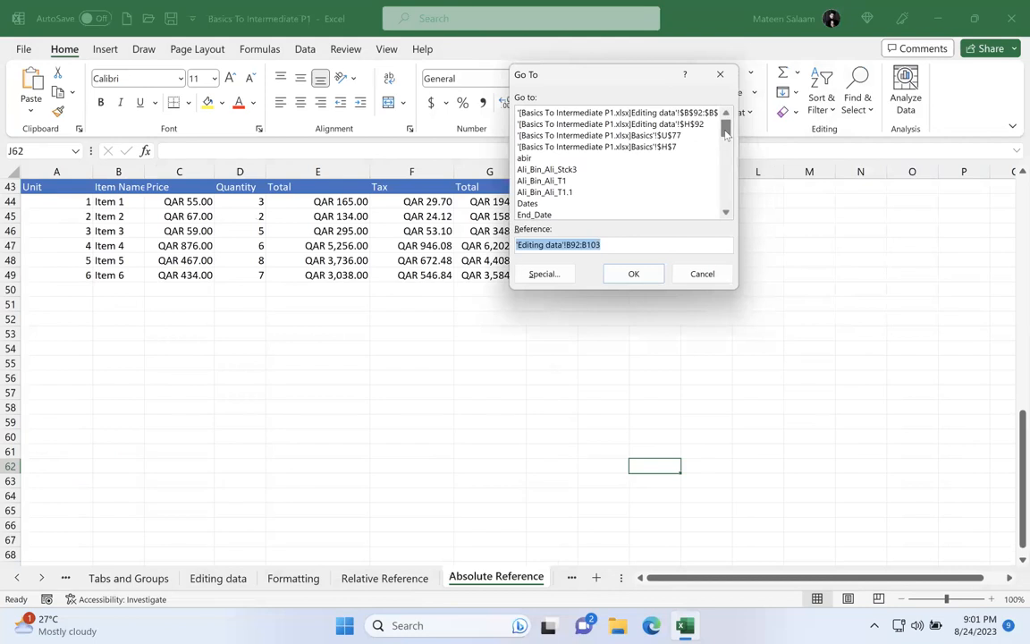
{"action": "scroll", "coordinate": [726, 166], "scroll_direction": "down", "scroll_amount": 4}
{"action": "scroll", "coordinate": [726, 169], "scroll_direction": "down", "scroll_amount": 2}
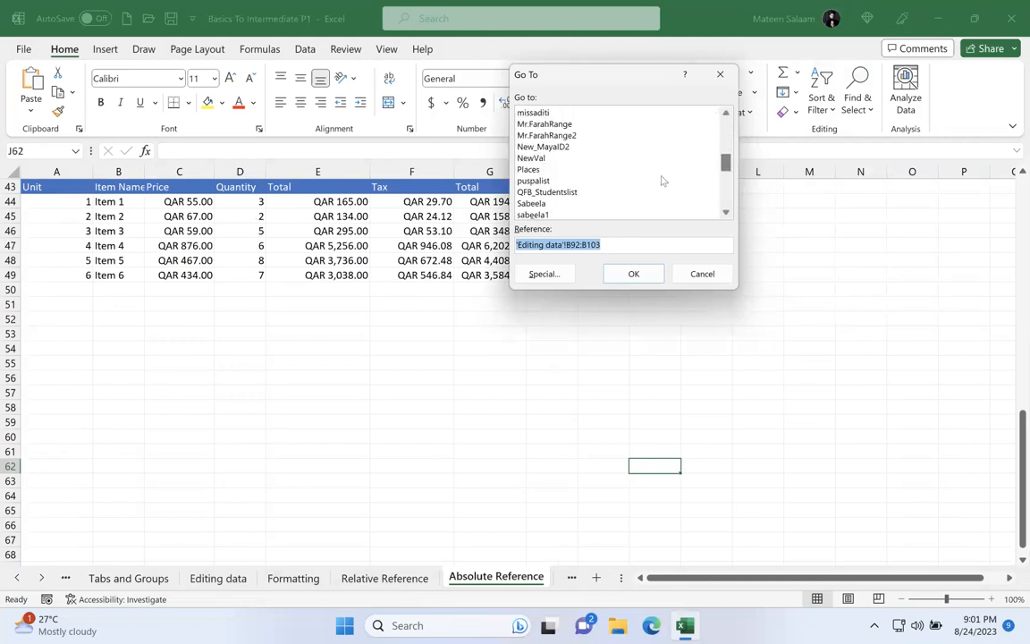
{"action": "left_click", "coordinate": [582, 182]}
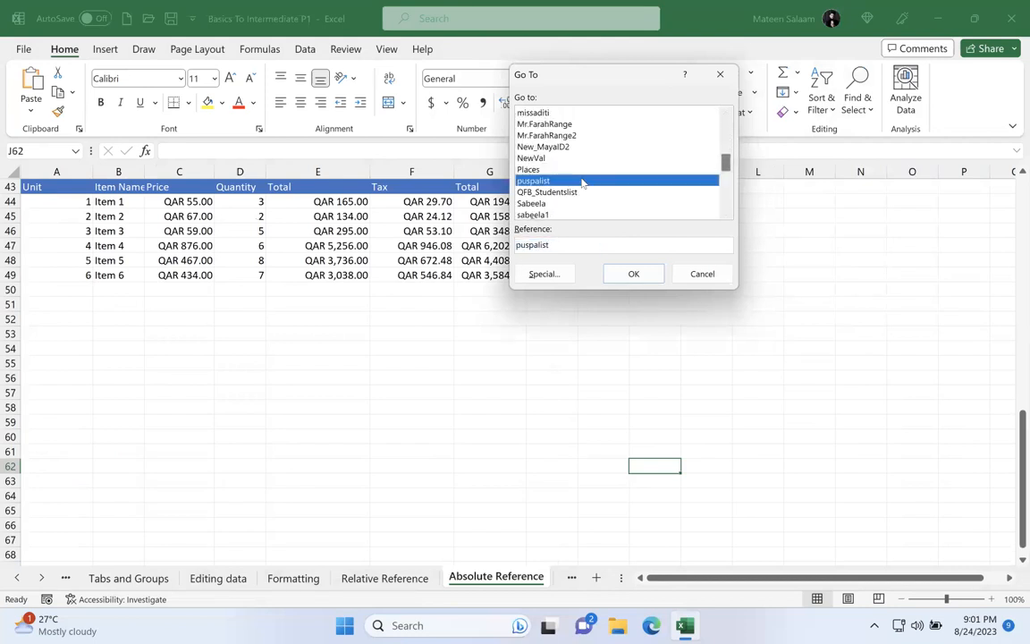
{"action": "left_click", "coordinate": [627, 274]}
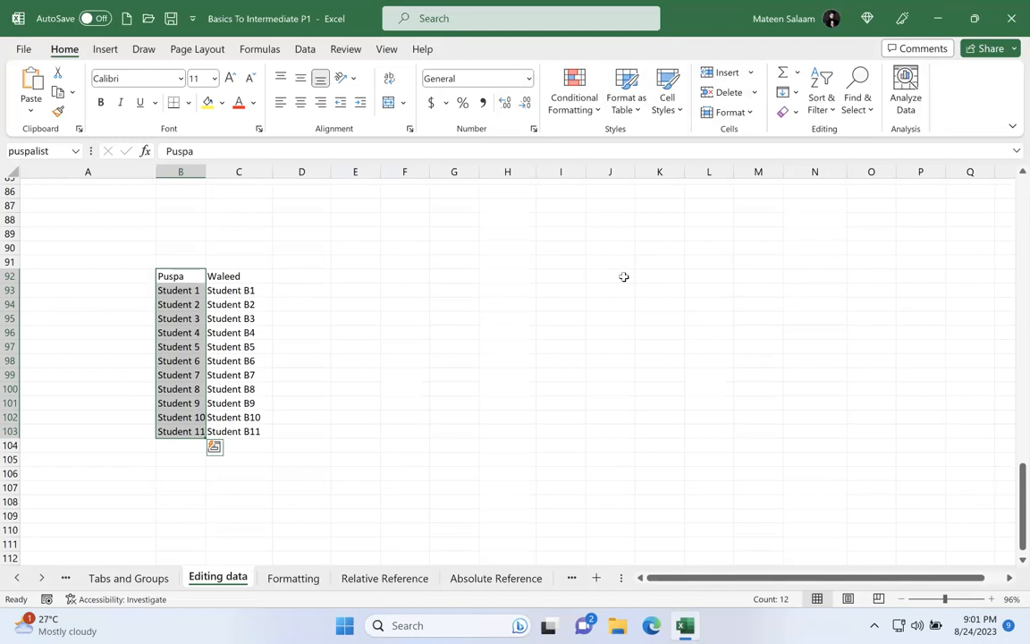
Step: Reopen Go To, browse the workbook's defined names, and close the dialog without going to any of them
{"action": "left_click", "coordinate": [834, 102]}
{"action": "left_click", "coordinate": [857, 103]}
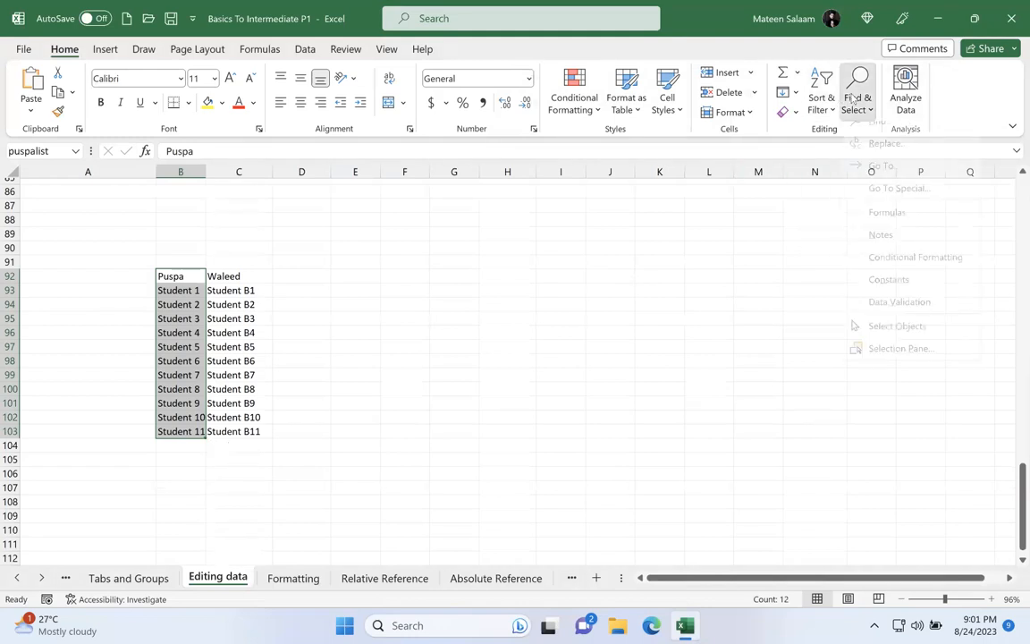
{"action": "left_click", "coordinate": [869, 176]}
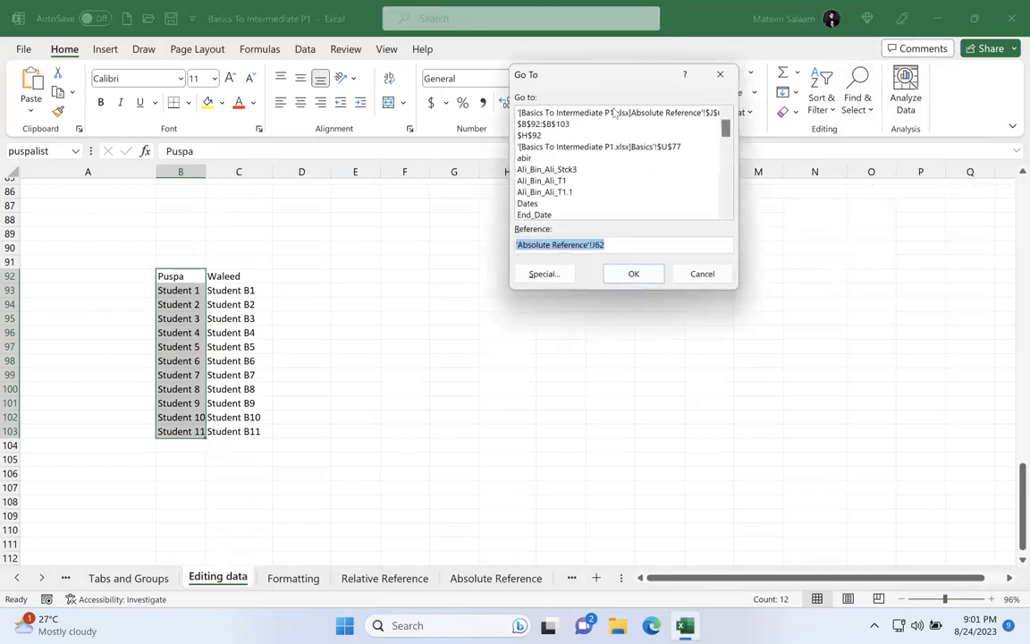
{"action": "scroll", "coordinate": [615, 113], "scroll_direction": "down", "scroll_amount": 4}
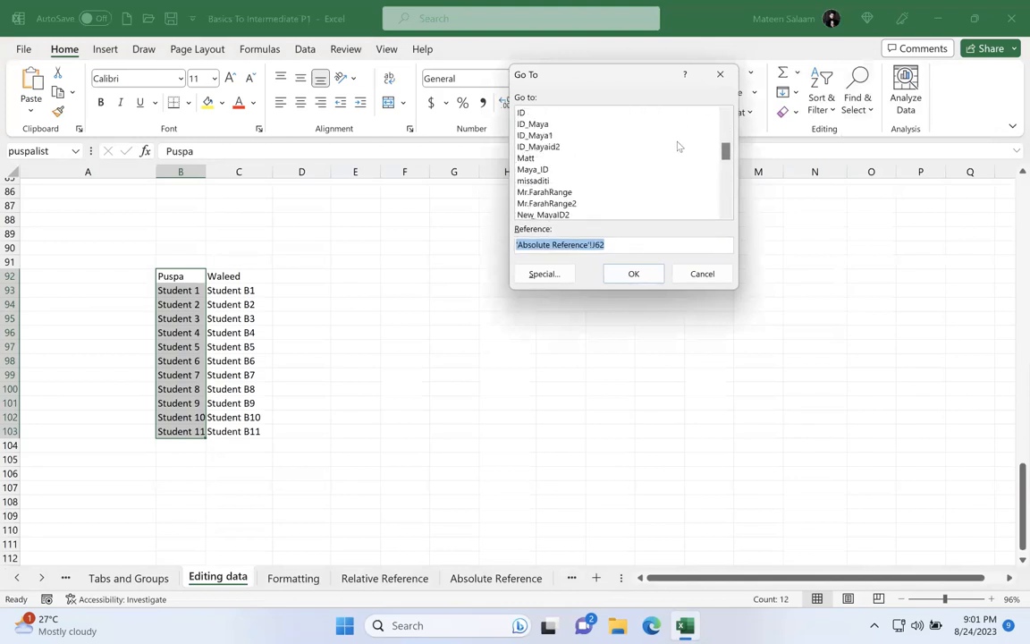
{"action": "left_click_drag", "start_coordinate": [726, 150], "coordinate": [750, 77]}
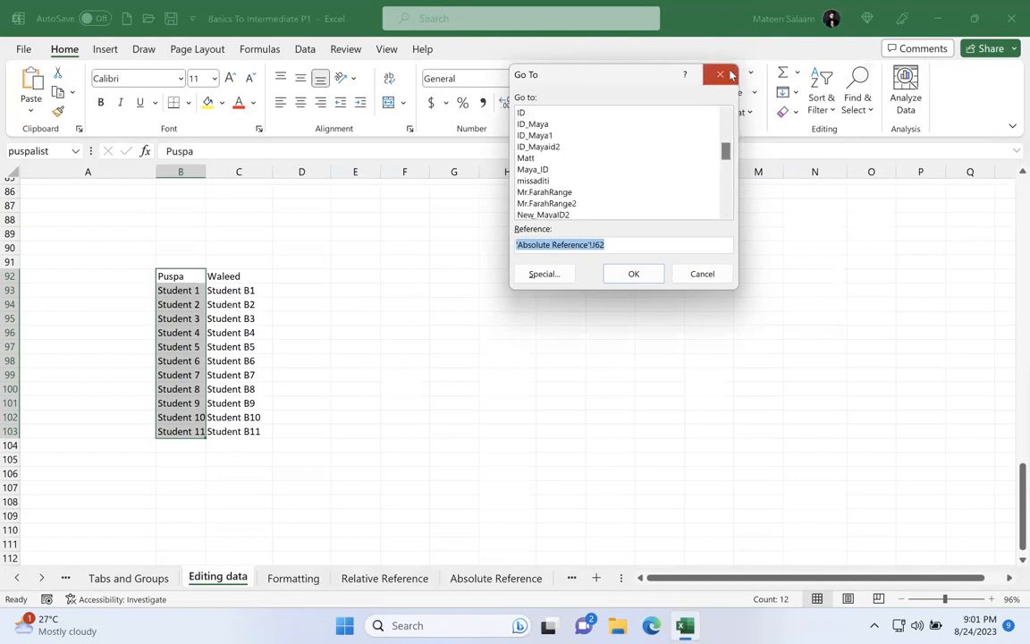
{"action": "left_click", "coordinate": [730, 74]}
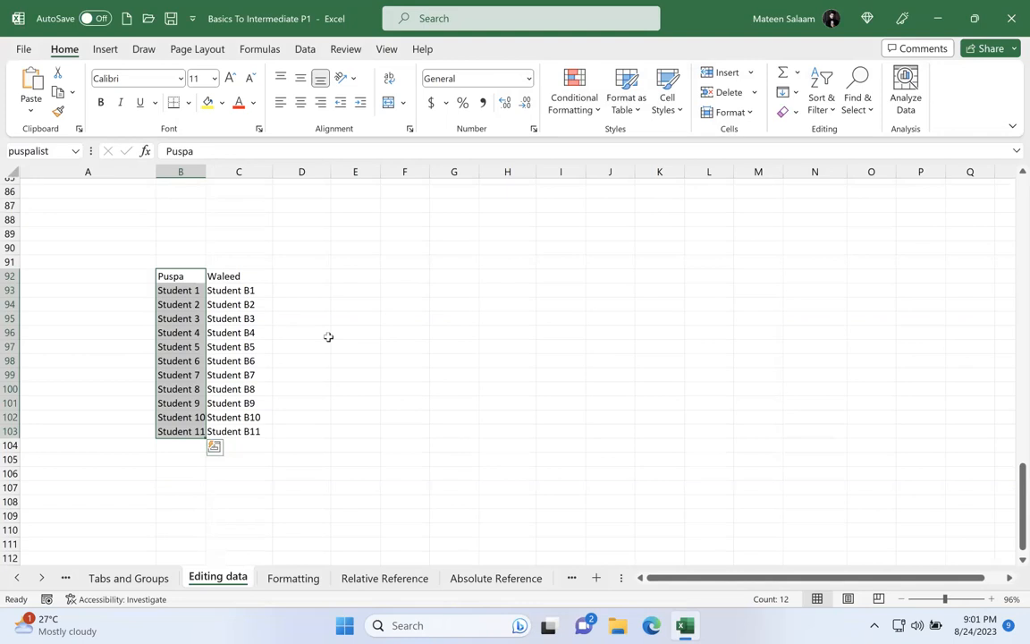
Step: Switch to the Formatting sheet and enter "Salaam" in the empty cell E91
{"action": "left_click", "coordinate": [277, 578]}
{"action": "left_click", "coordinate": [281, 318]}
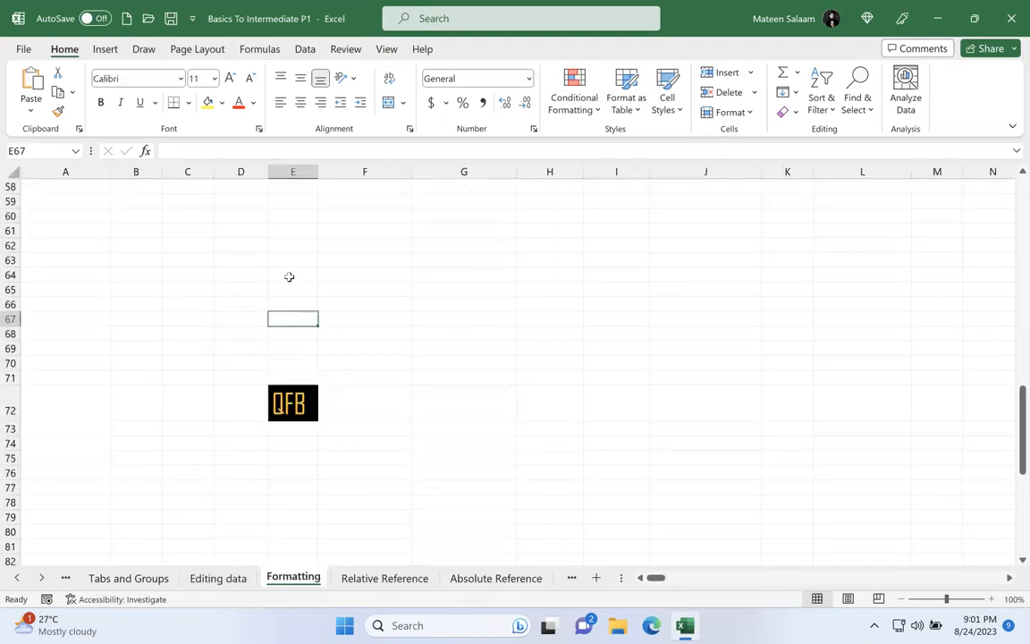
{"action": "scroll", "coordinate": [287, 276], "scroll_direction": "down", "scroll_amount": 6}
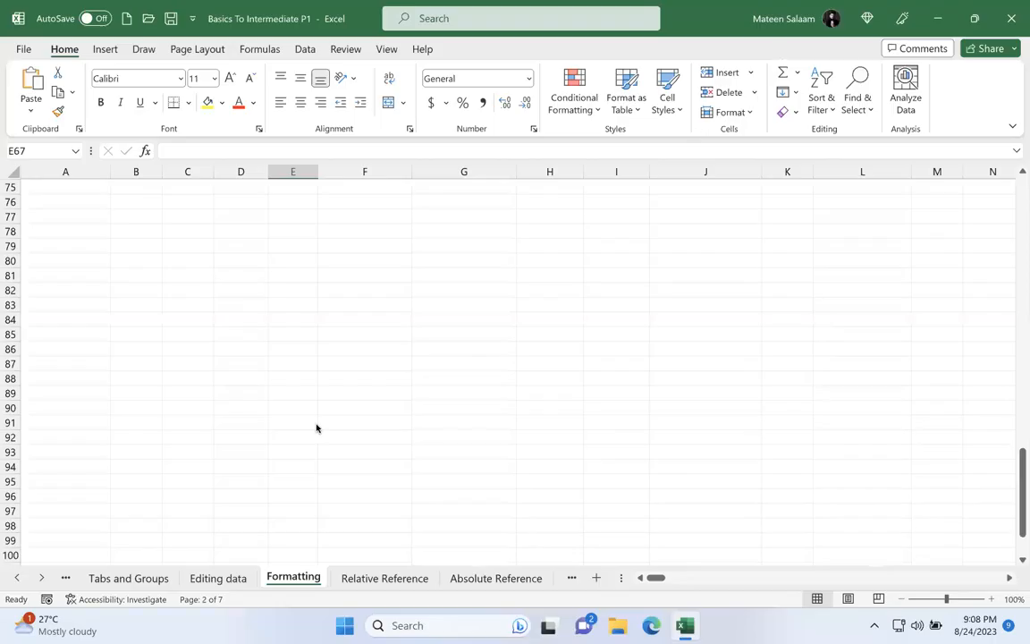
{"action": "left_click", "coordinate": [316, 424]}
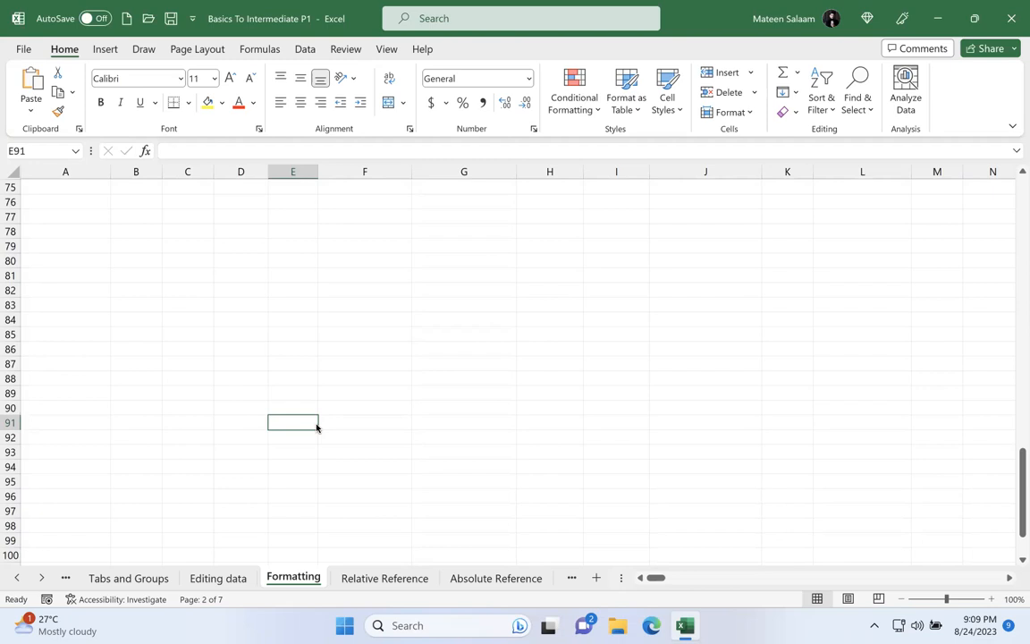
{"action": "type", "text": "Salaam"}
{"action": "key", "text": "Return"}
Step: Try bold, italic and underline on the text in E91, leaving all three switched off
{"action": "left_click", "coordinate": [305, 423]}
{"action": "left_click", "coordinate": [102, 103]}
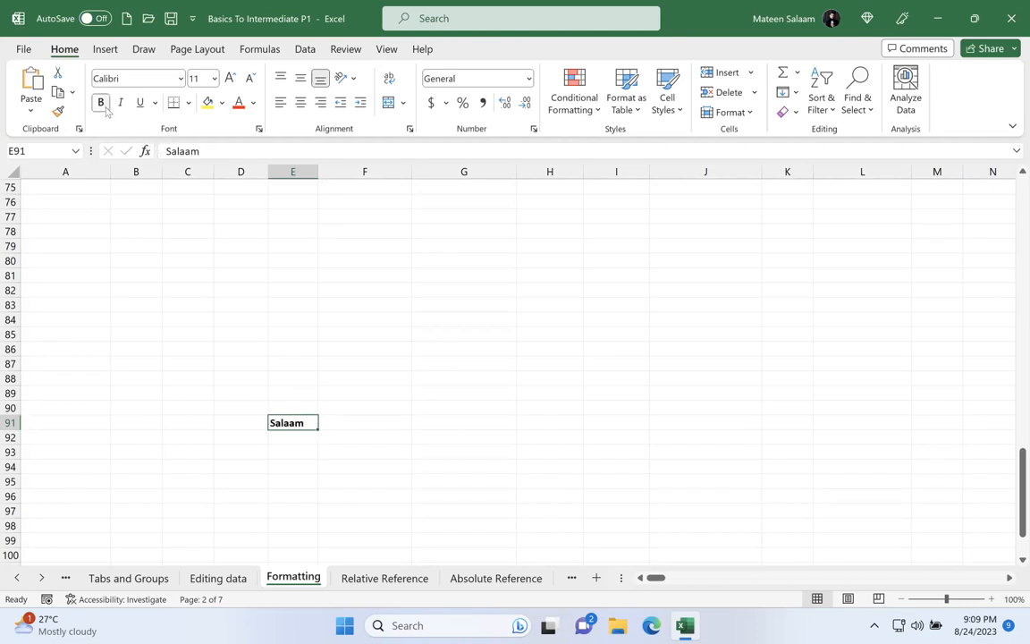
{"action": "left_click", "coordinate": [103, 104]}
{"action": "left_click", "coordinate": [103, 105]}
{"action": "left_click", "coordinate": [121, 105]}
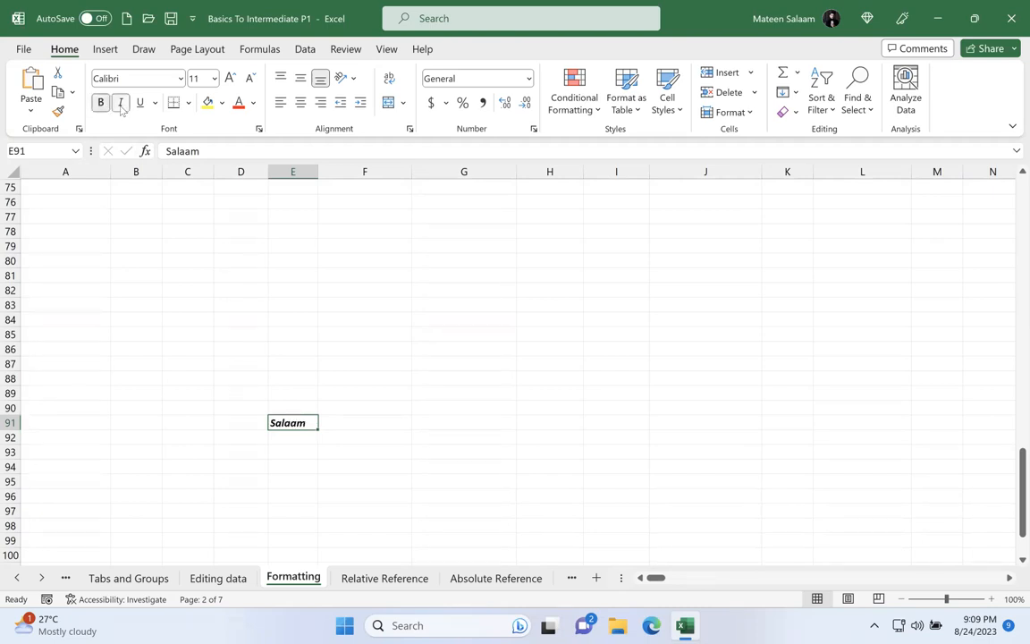
{"action": "left_click", "coordinate": [120, 105]}
{"action": "left_click", "coordinate": [140, 104]}
{"action": "left_click", "coordinate": [140, 104]}
{"action": "left_click", "coordinate": [101, 104]}
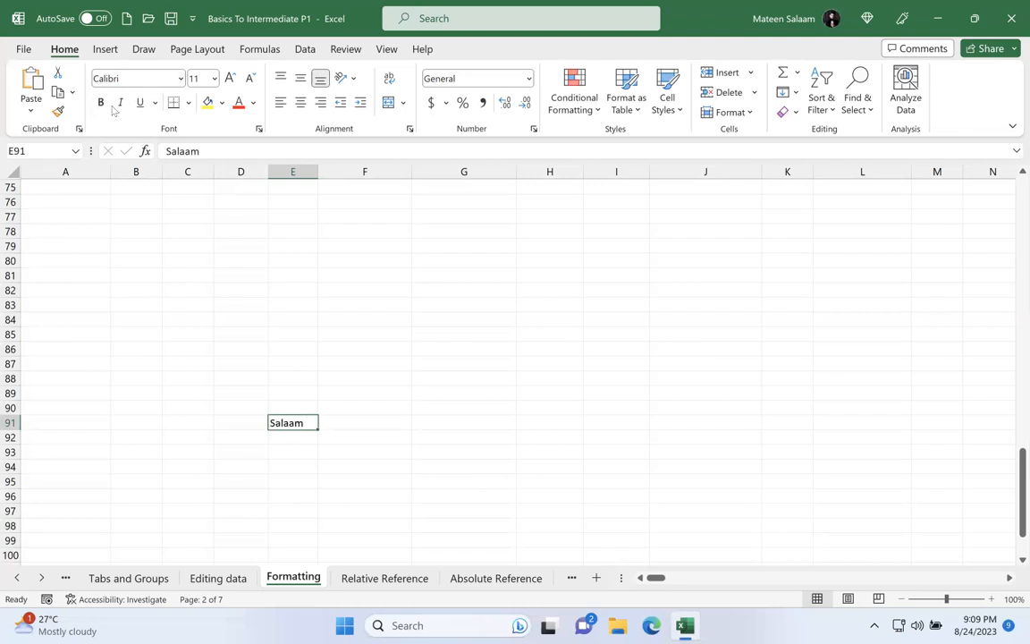
Step: Try several fonts on E91, including Agency FB, and settle on Abadi Extra Light
{"action": "left_click", "coordinate": [180, 80]}
{"action": "left_click", "coordinate": [170, 272]}
{"action": "left_click", "coordinate": [180, 78]}
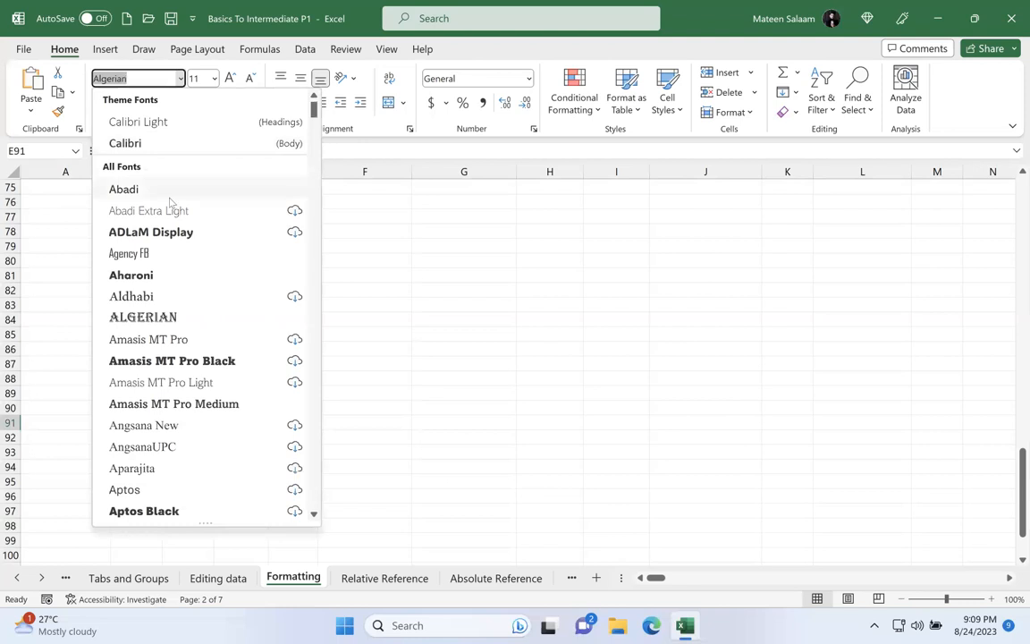
{"action": "left_click", "coordinate": [159, 253]}
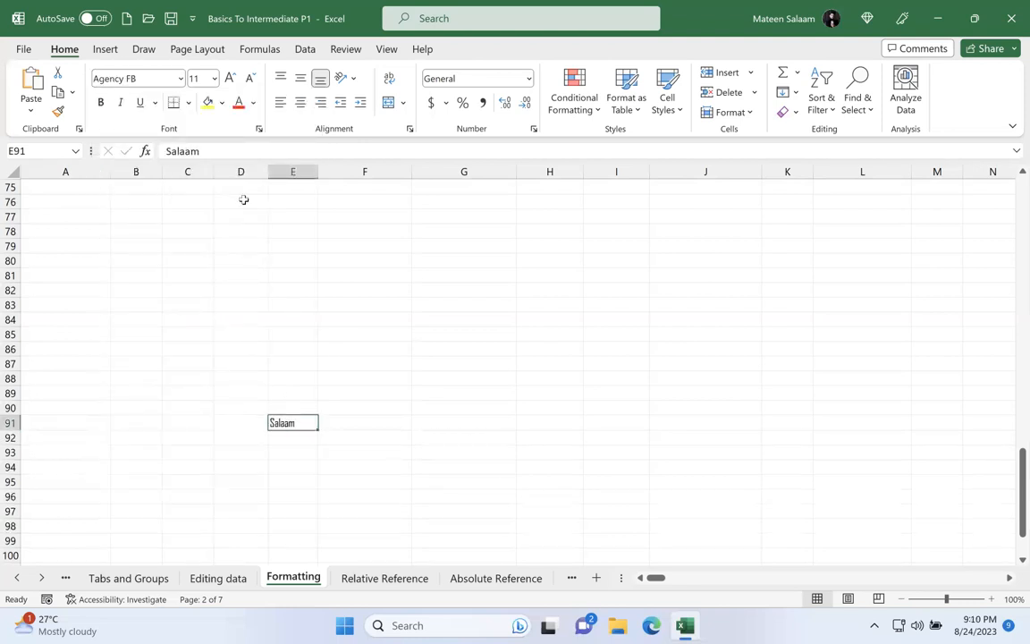
{"action": "left_click", "coordinate": [178, 79]}
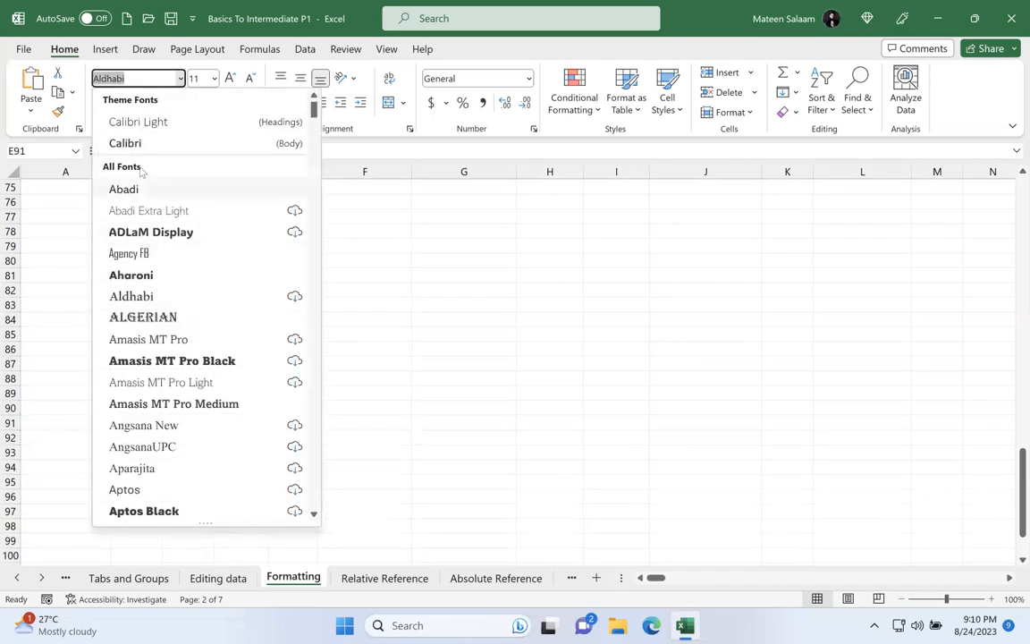
{"action": "left_click", "coordinate": [132, 210]}
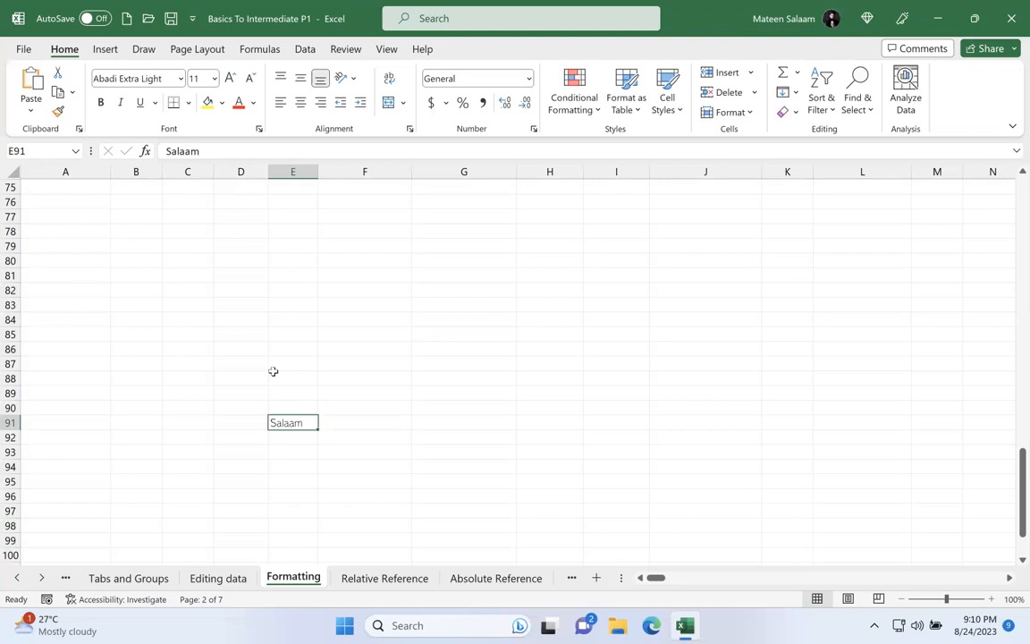
Step: Try a yellow fill on E91, and settle on a black fill with white text
{"action": "left_click", "coordinate": [208, 103]}
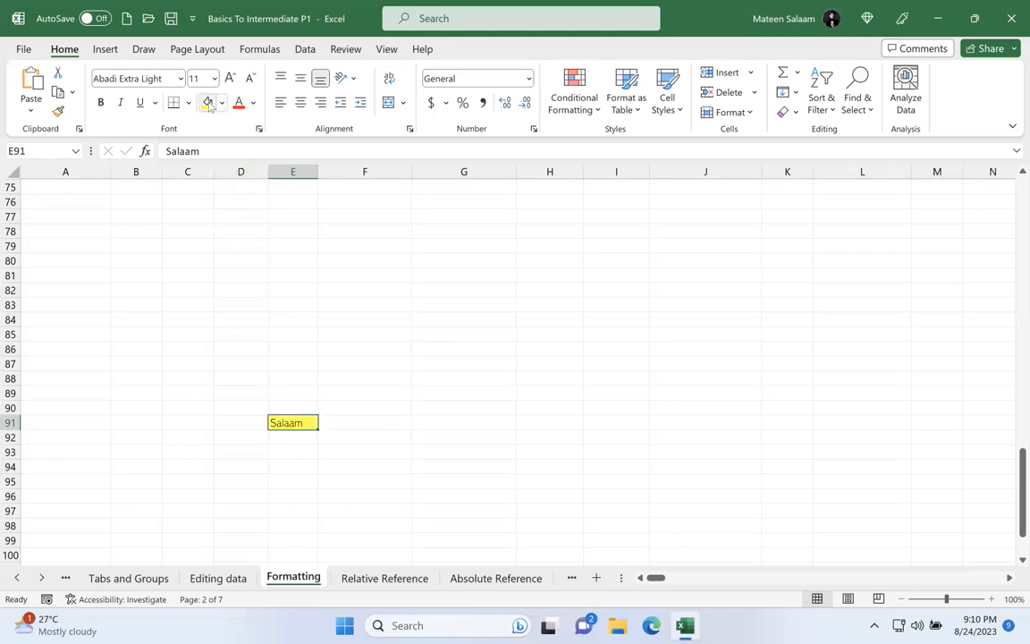
{"action": "left_click", "coordinate": [253, 102]}
{"action": "left_click", "coordinate": [247, 128]}
{"action": "left_click", "coordinate": [221, 103]}
{"action": "left_click", "coordinate": [225, 142]}
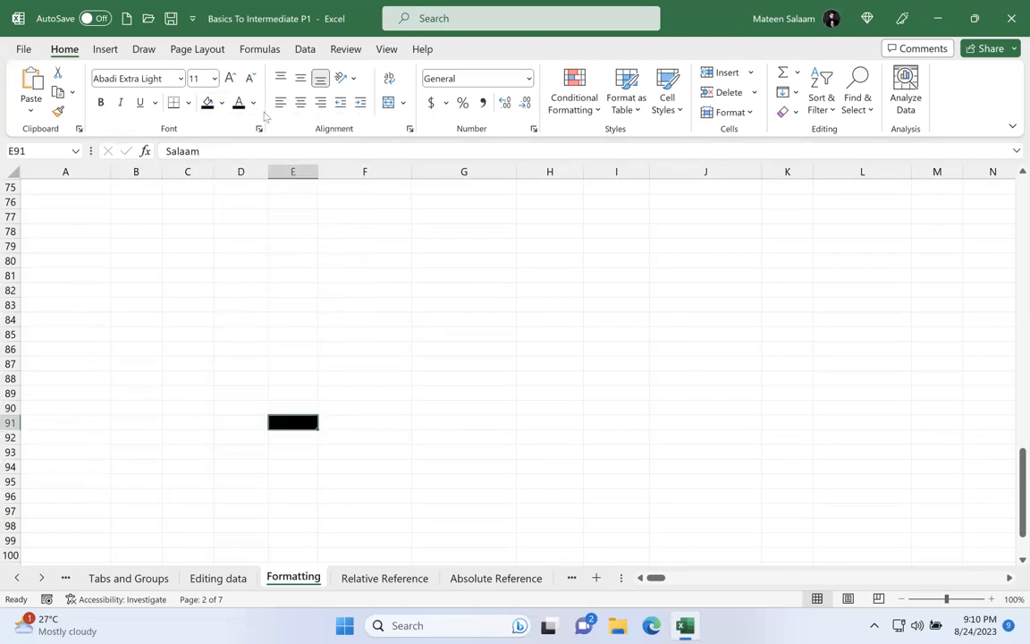
{"action": "left_click", "coordinate": [253, 102]}
{"action": "left_click", "coordinate": [249, 165]}
Step: Center the text in E91 horizontally and align it to the middle vertically, briefly trying left alignment
{"action": "left_click", "coordinate": [301, 102]}
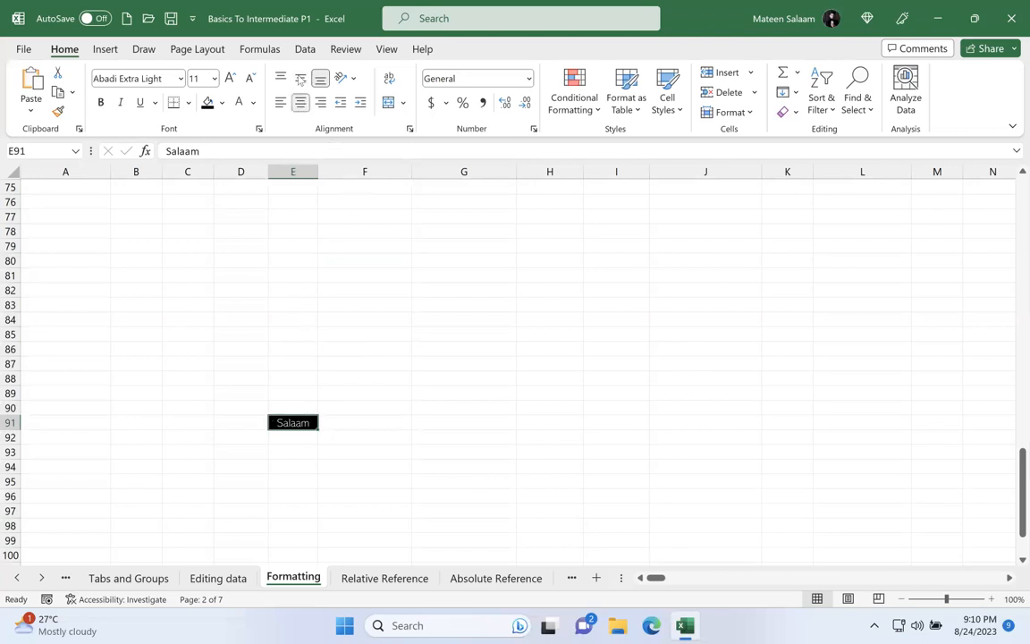
{"action": "left_click", "coordinate": [301, 78]}
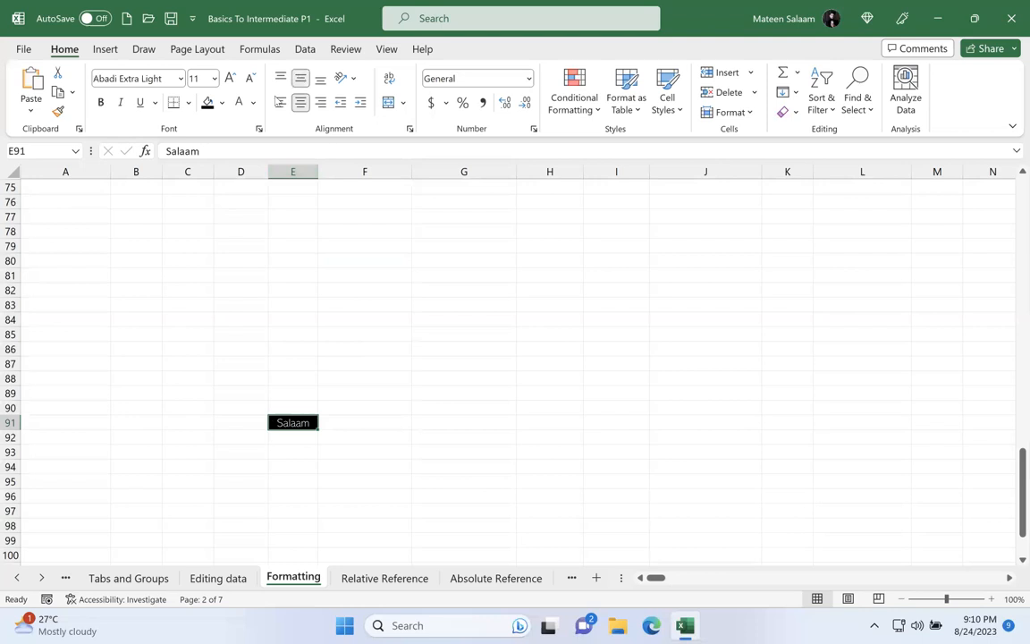
{"action": "left_click", "coordinate": [280, 102]}
{"action": "left_click", "coordinate": [301, 103]}
Step: Compare left, center and right alignment on the text in E91, restore centering and deselect the cell
{"action": "scroll", "coordinate": [584, 494], "scroll_direction": "up", "scroll_amount": 5}
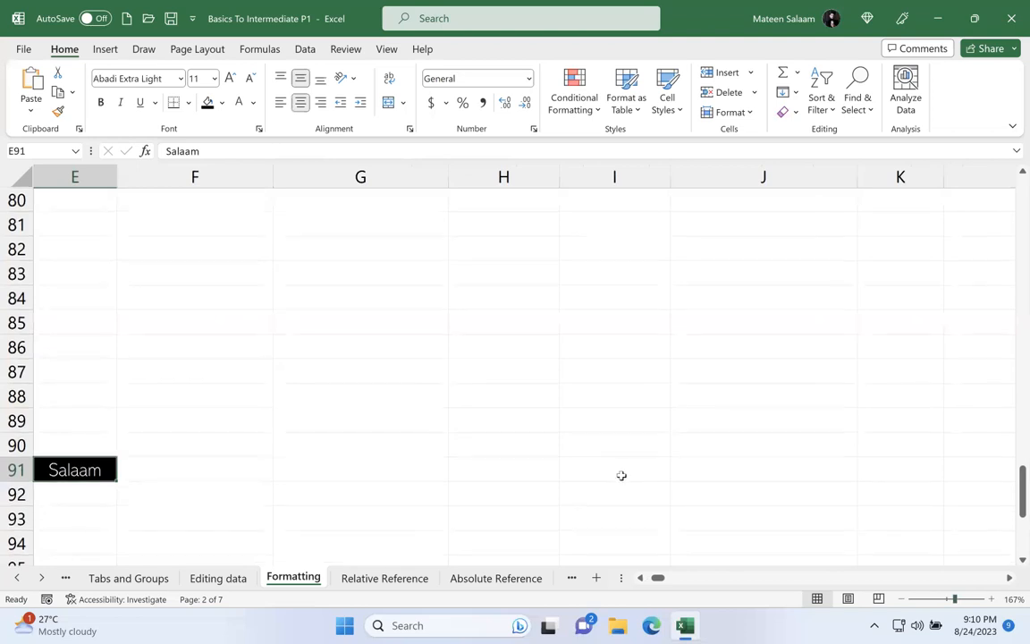
{"action": "scroll", "coordinate": [620, 476], "scroll_direction": "left", "scroll_amount": 4}
{"action": "scroll", "coordinate": [620, 475], "scroll_direction": "down", "scroll_amount": 1}
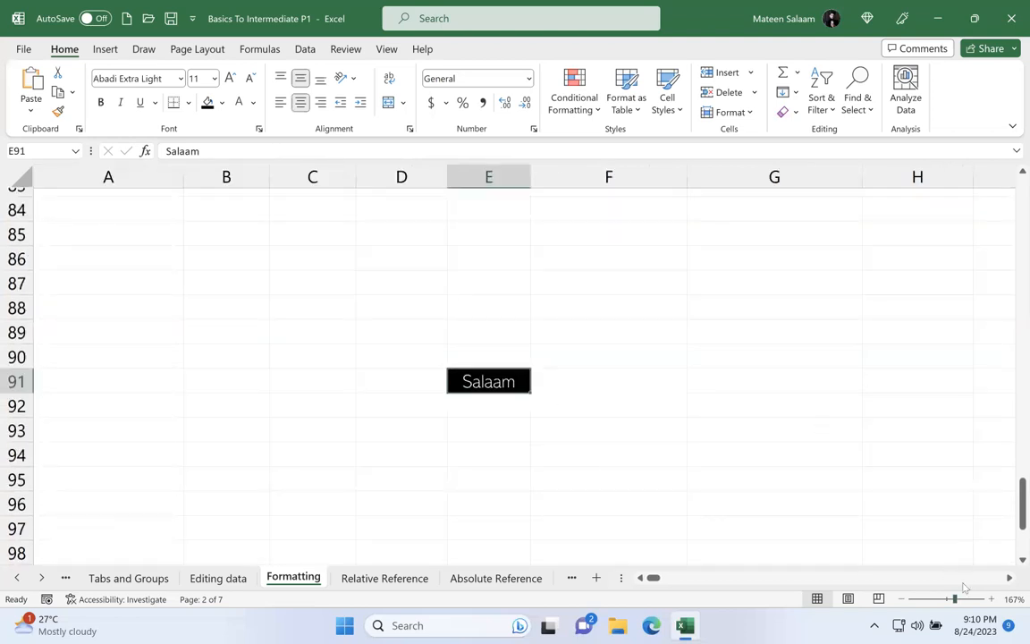
{"action": "scroll", "coordinate": [659, 420], "scroll_direction": "up", "scroll_amount": 4}
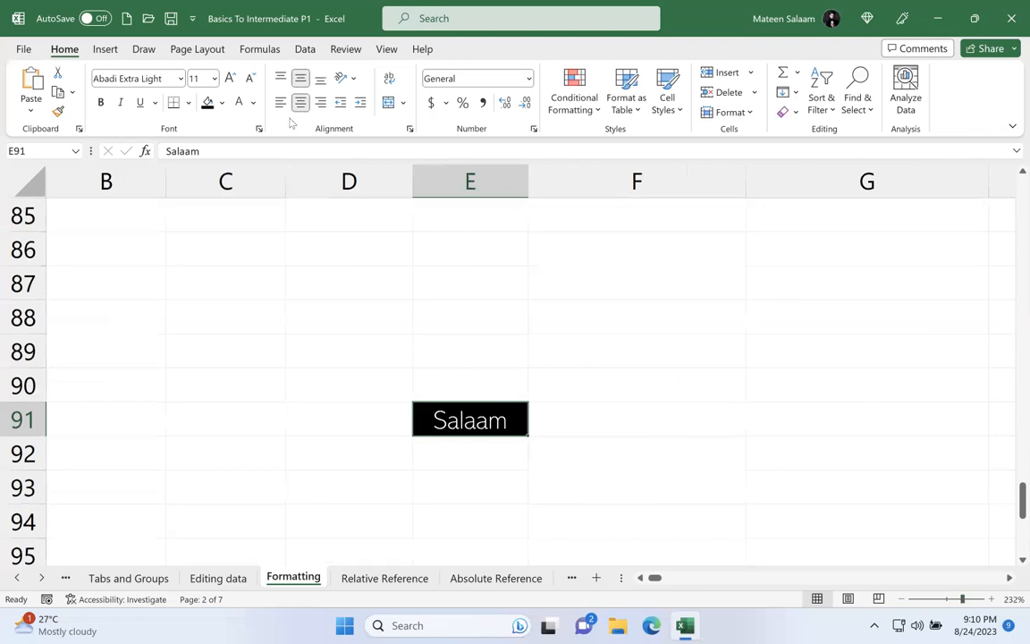
{"action": "left_click", "coordinate": [279, 102]}
{"action": "left_click", "coordinate": [301, 103]}
{"action": "left_click", "coordinate": [320, 103]}
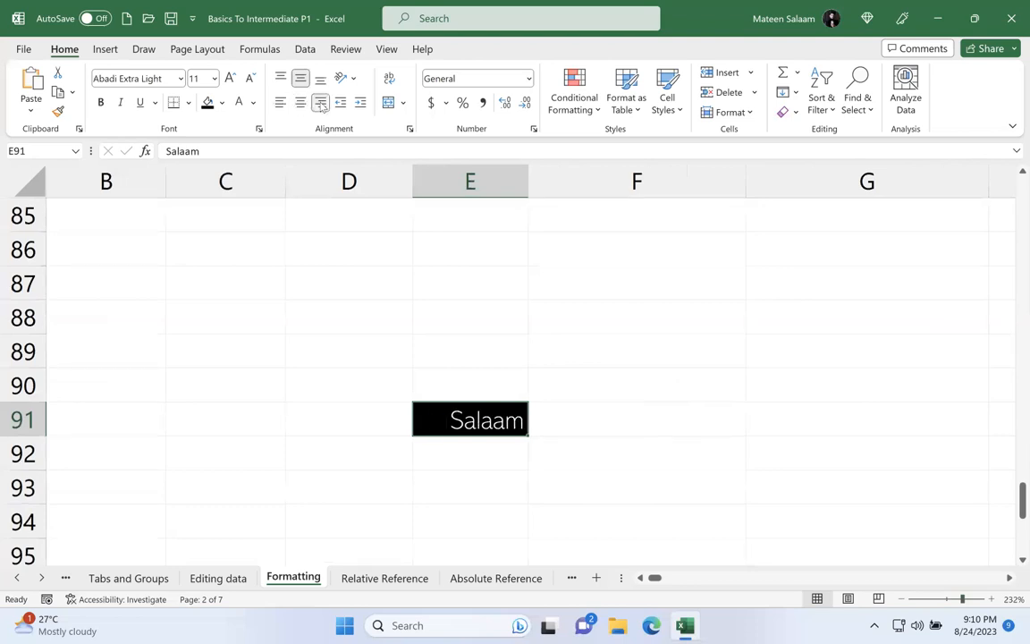
{"action": "left_click", "coordinate": [303, 105]}
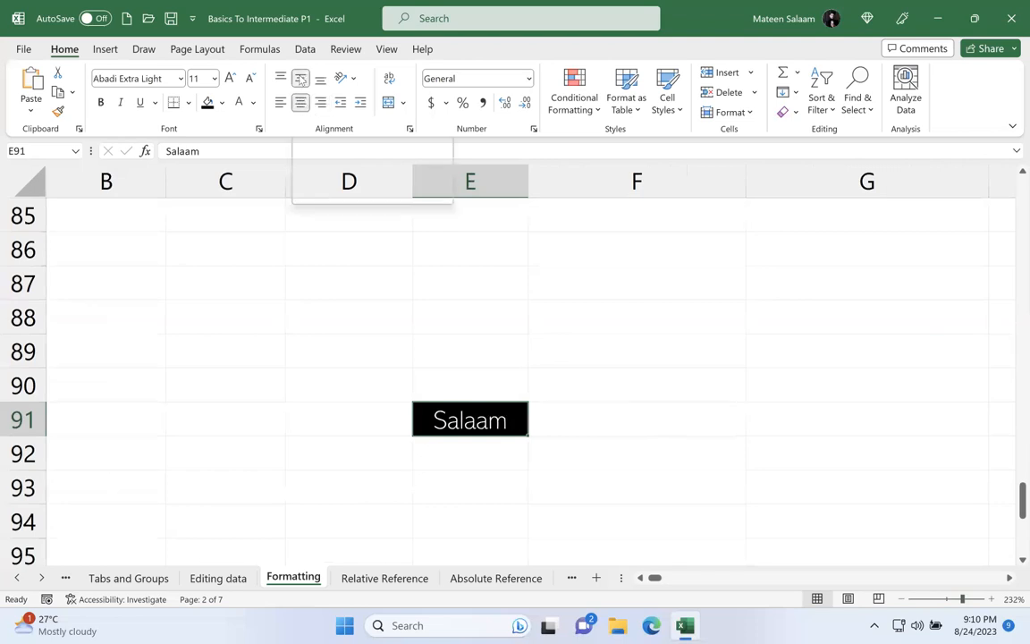
{"action": "left_click", "coordinate": [467, 430]}
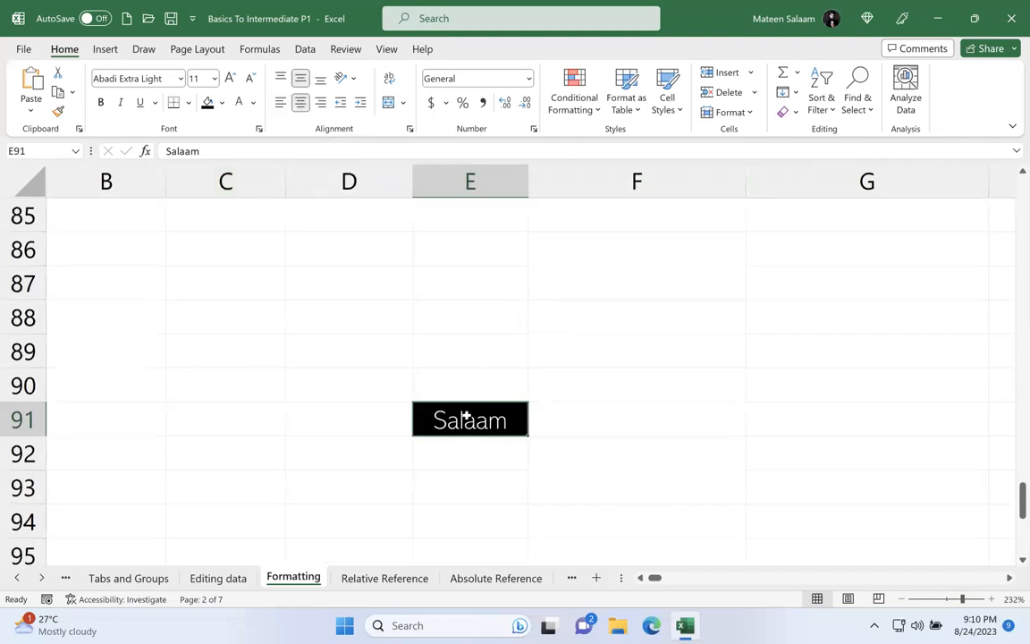
{"action": "left_click", "coordinate": [533, 313]}
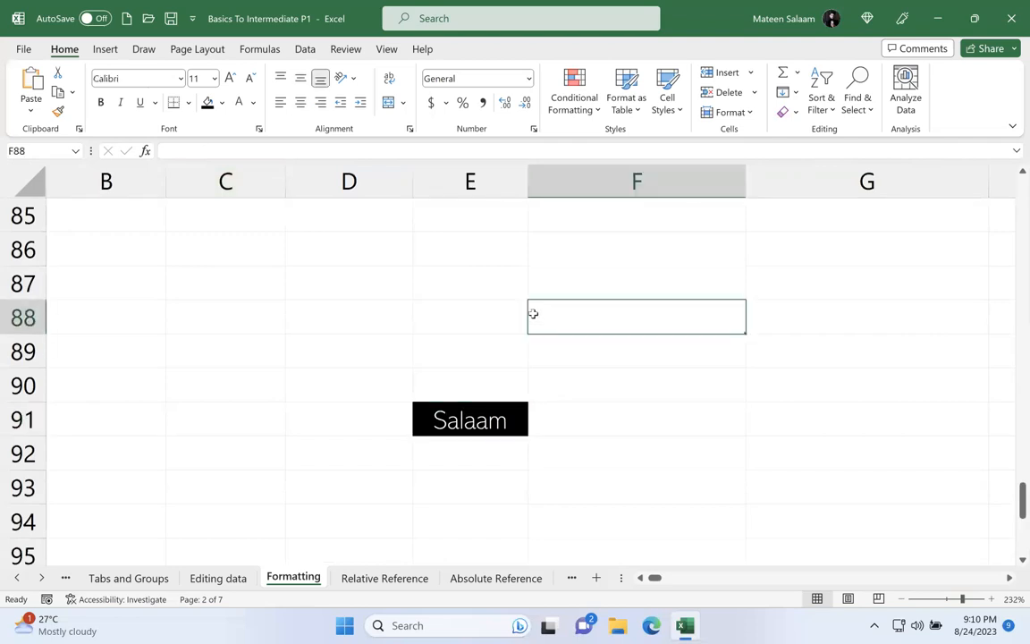
Step: Enter a person's first name in cell F88
{"action": "type", "text": "Ma"}
{"action": "key", "text": "BackSpace"}
{"action": "key", "text": "BackSpace"}
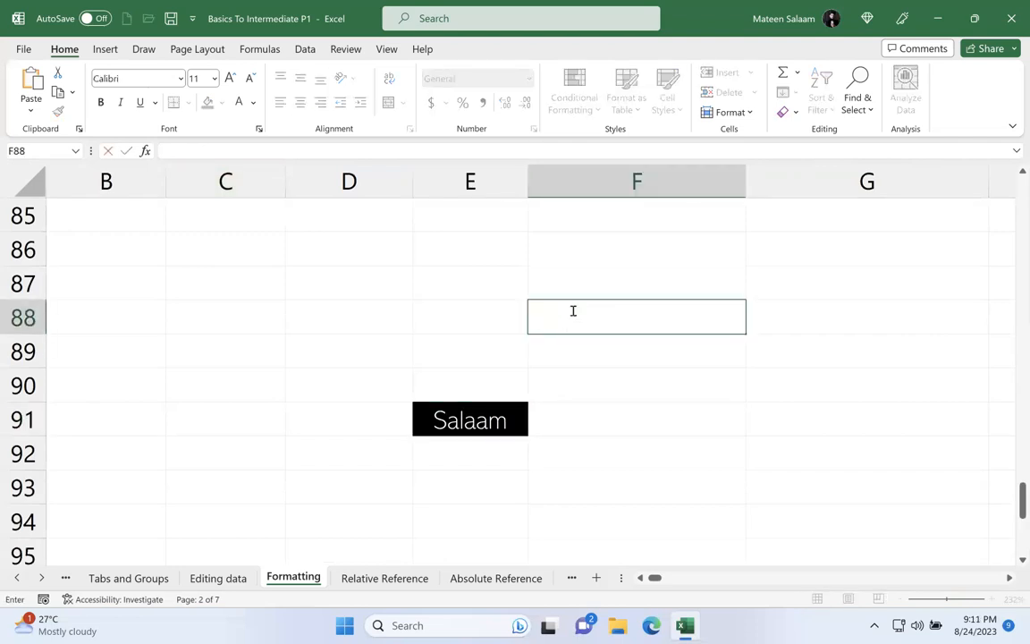
{"action": "type", "text": "Waleed"}
{"action": "key", "text": "Return"}
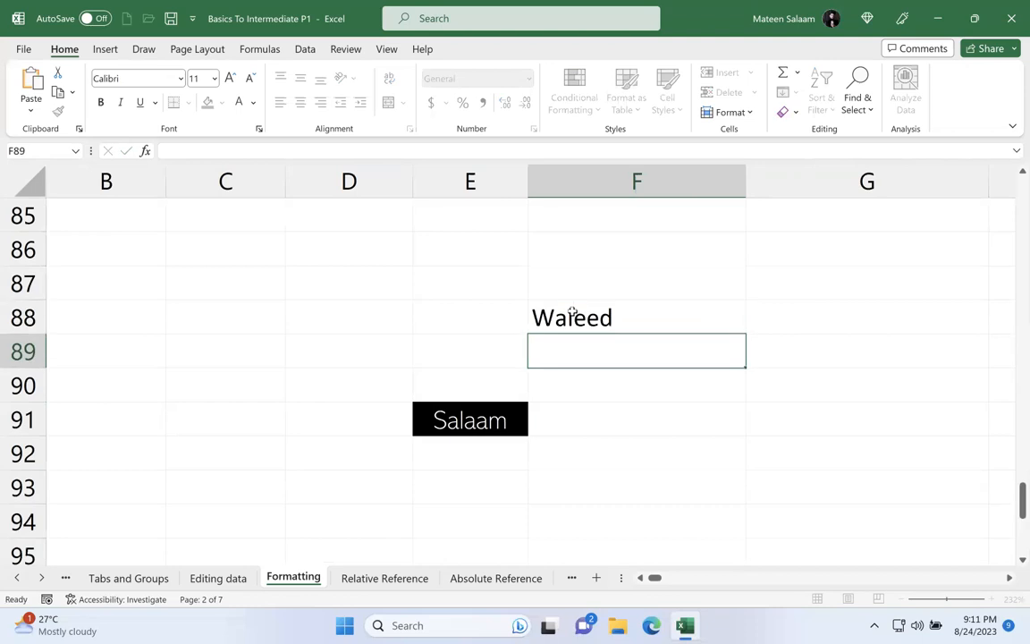
Step: Copy the formatting of E91 onto the name in F88 with Format Painter
{"action": "left_click", "coordinate": [479, 413]}
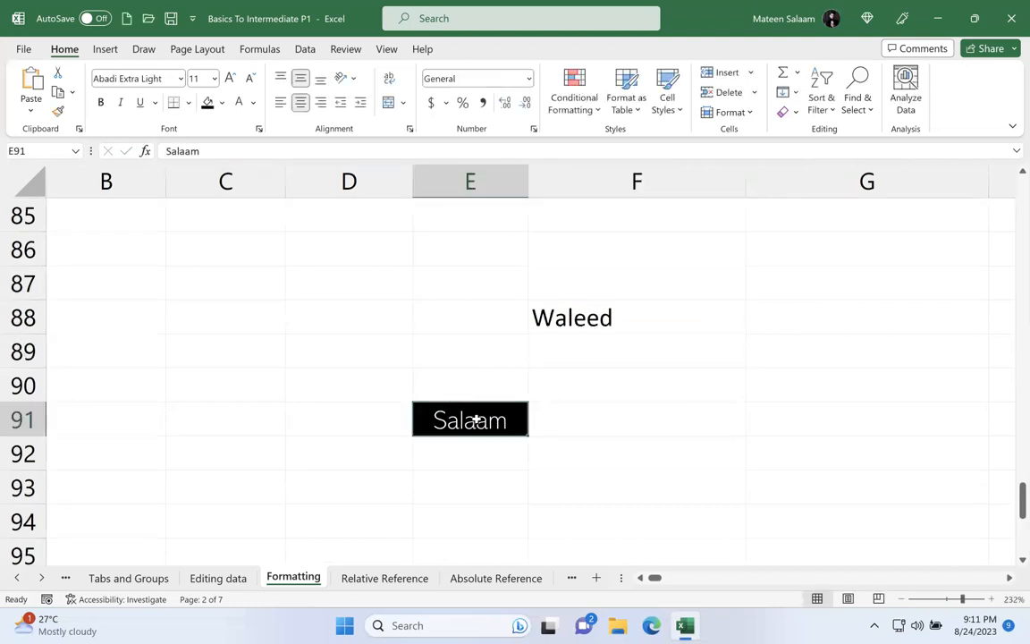
{"action": "left_click", "coordinate": [600, 324]}
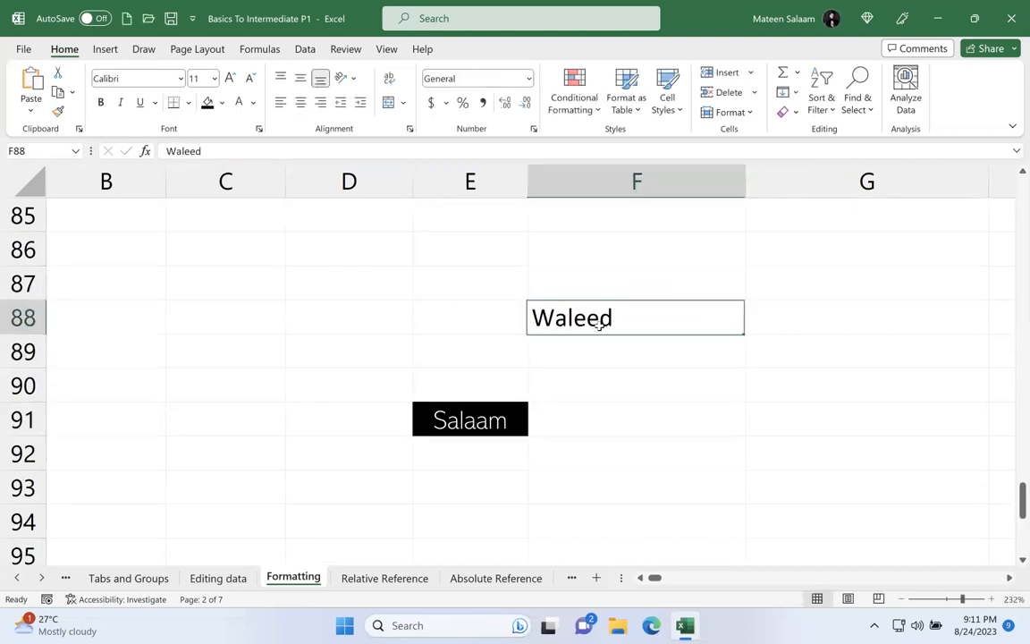
{"action": "left_click", "coordinate": [468, 419]}
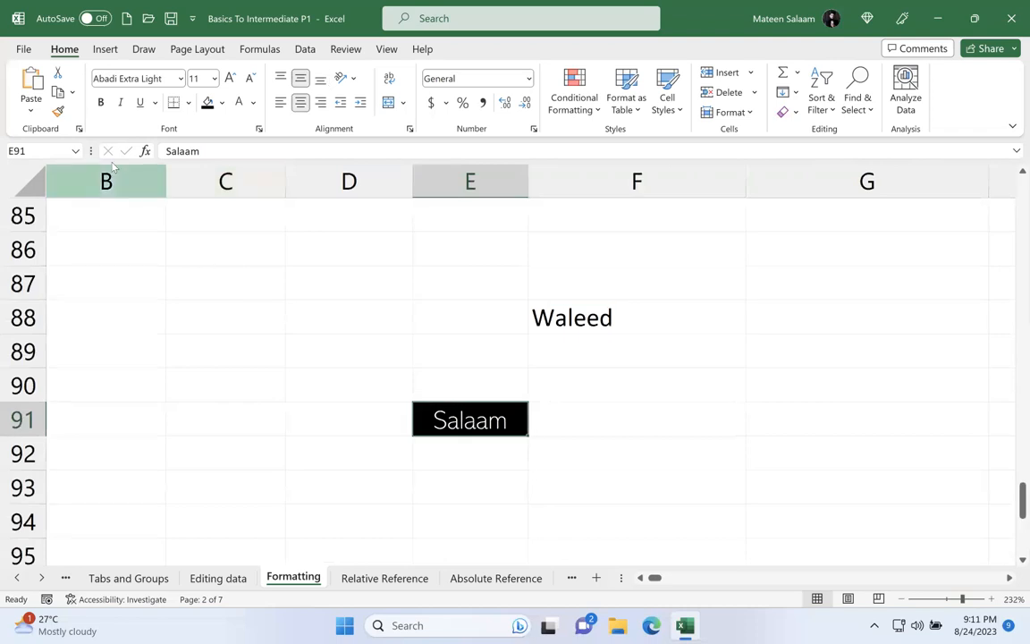
{"action": "left_click", "coordinate": [56, 112]}
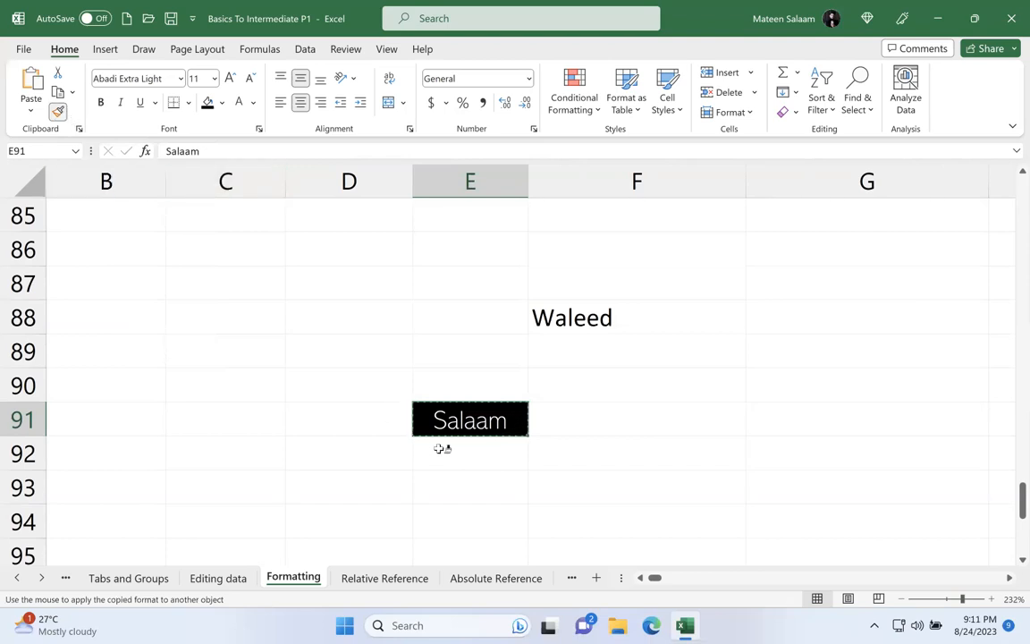
{"action": "left_click", "coordinate": [599, 322]}
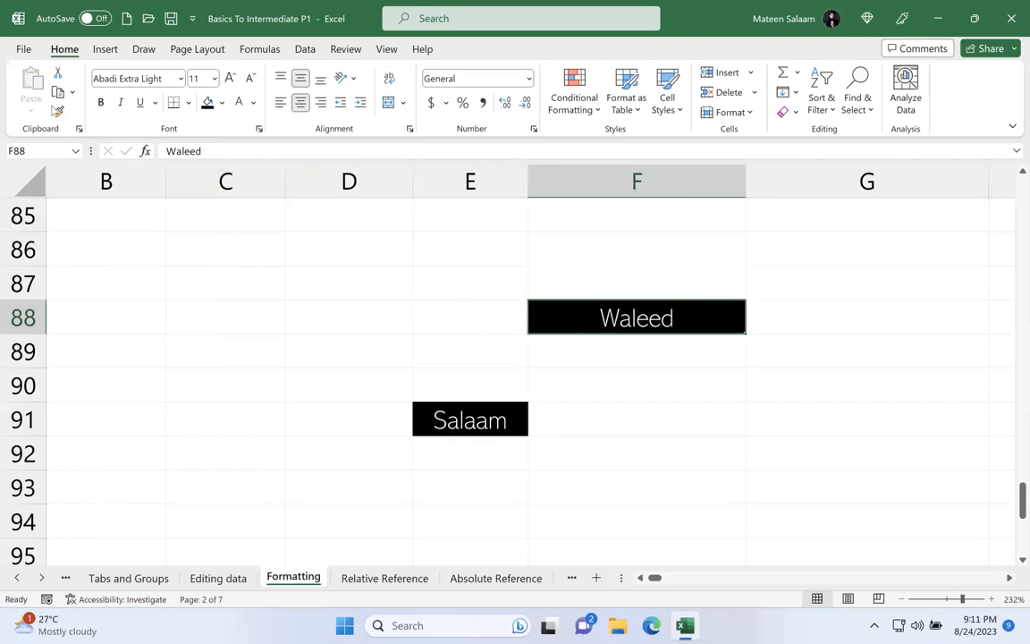
{"action": "left_click", "coordinate": [56, 110]}
Step: Select the Month, Revenue and Expenses table A1:C14 on the Relative Reference sheet, and return to the Formatting sheet
{"action": "left_click", "coordinate": [385, 577]}
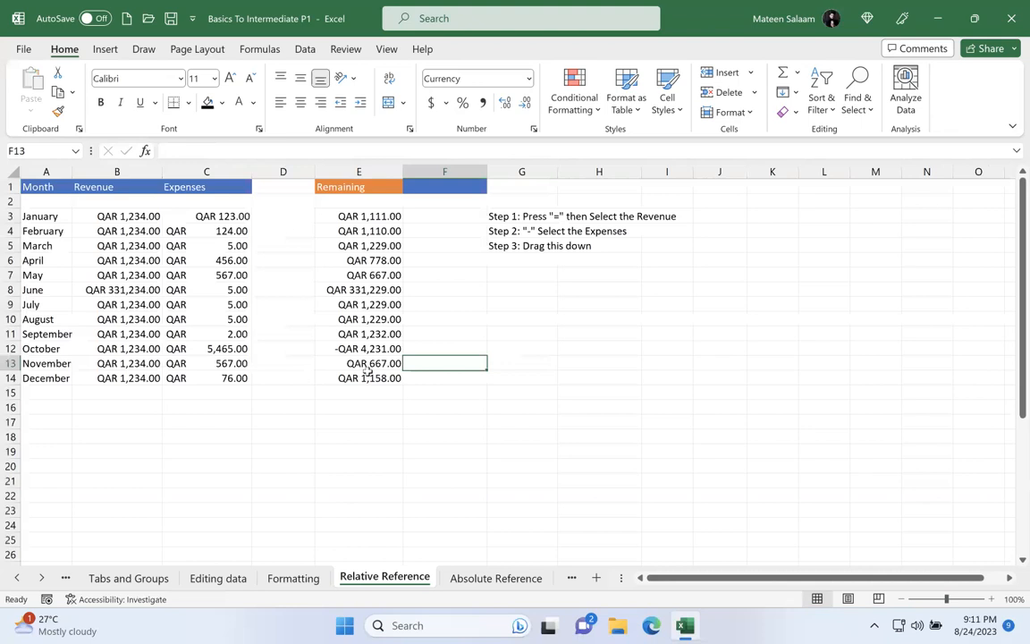
{"action": "left_click_drag", "start_coordinate": [55, 188], "coordinate": [228, 376]}
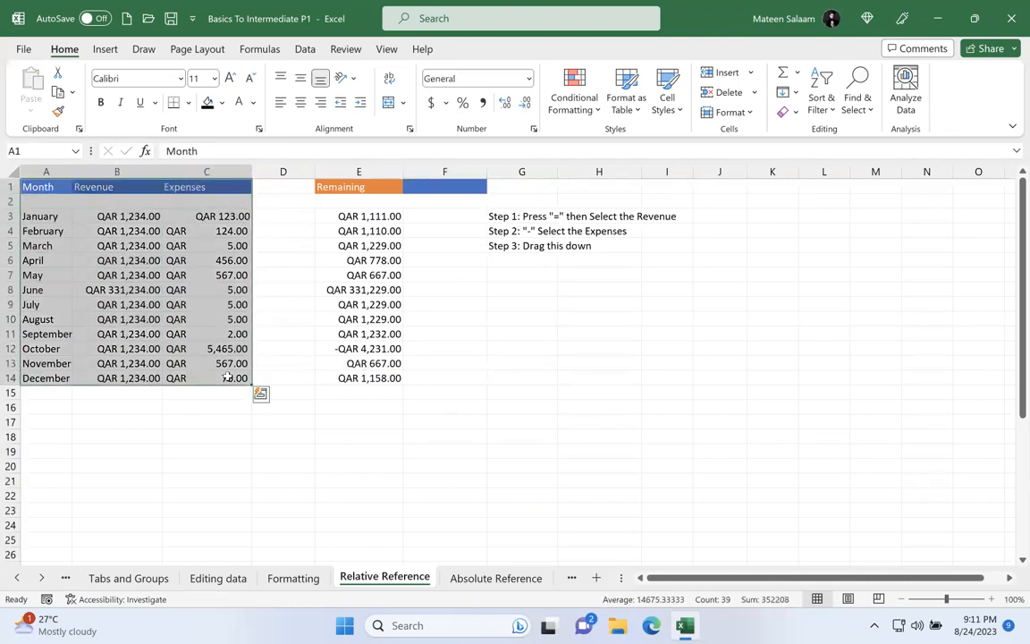
{"action": "left_click", "coordinate": [293, 577]}
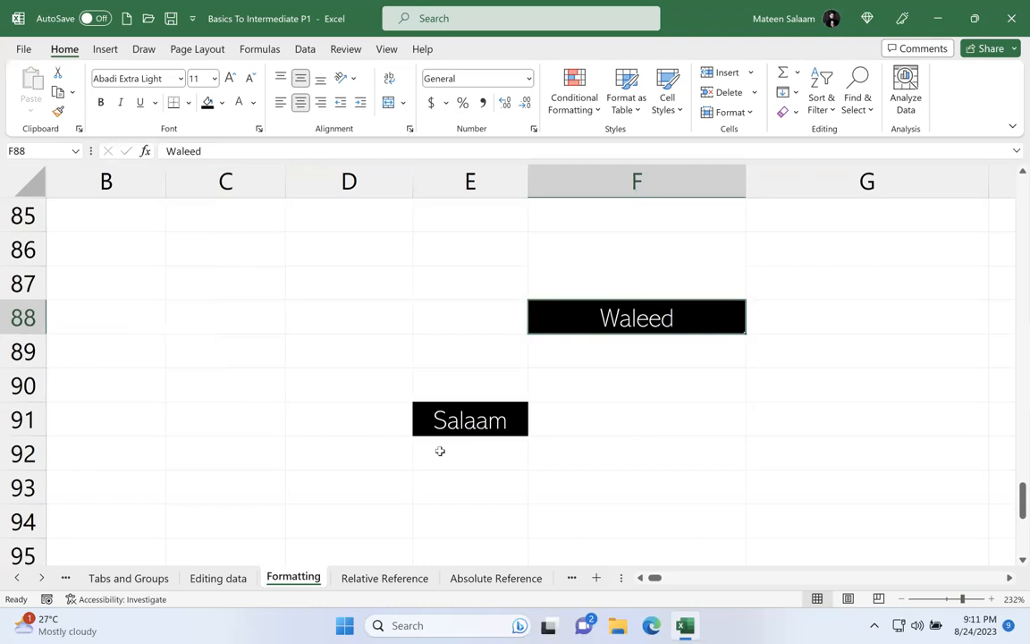
{"action": "left_click", "coordinate": [384, 577]}
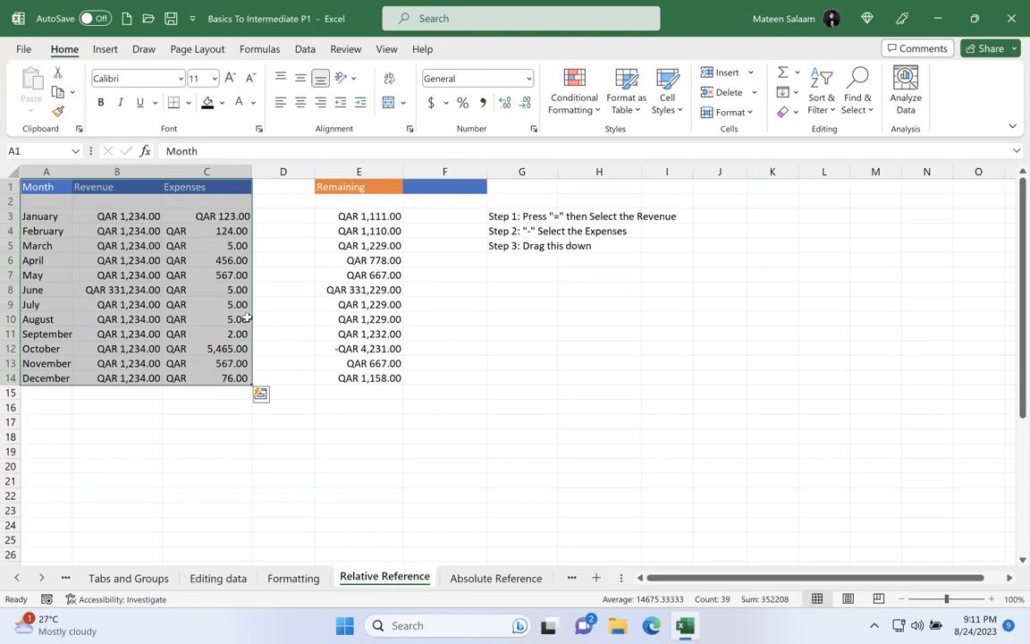
{"action": "left_click", "coordinate": [313, 578]}
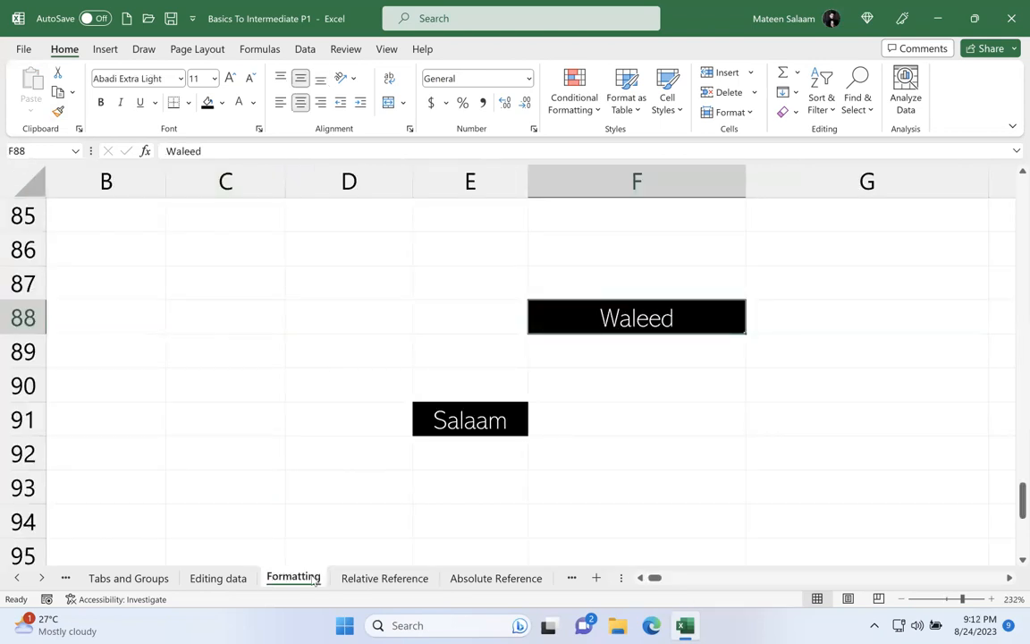
Step: Create a new cell style from the formatting of E91, name it with the person's first name, and check it in the style gallery
{"action": "left_click", "coordinate": [463, 426]}
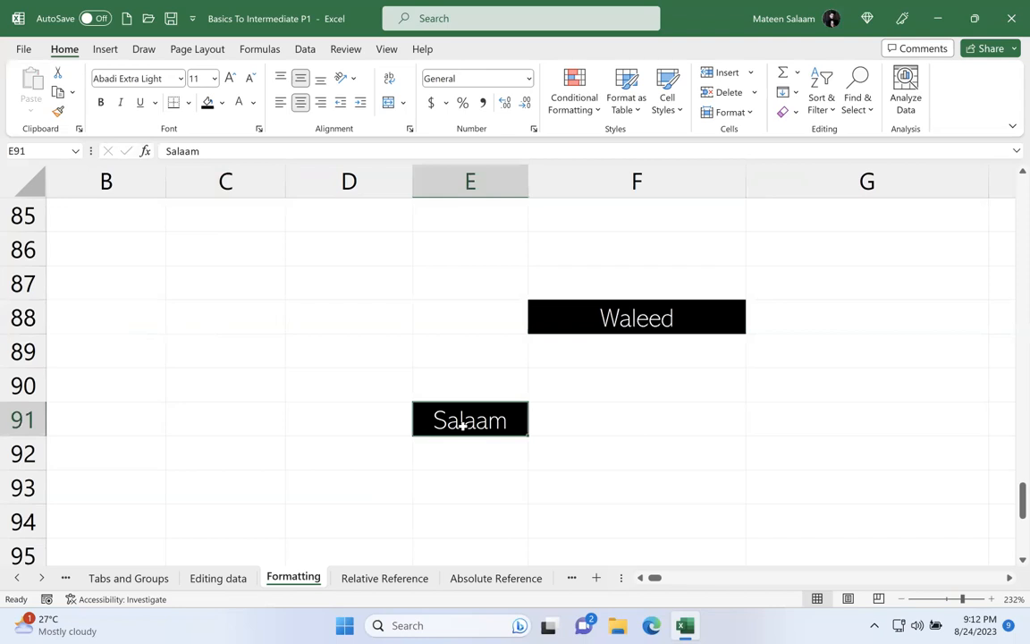
{"action": "left_click", "coordinate": [666, 100]}
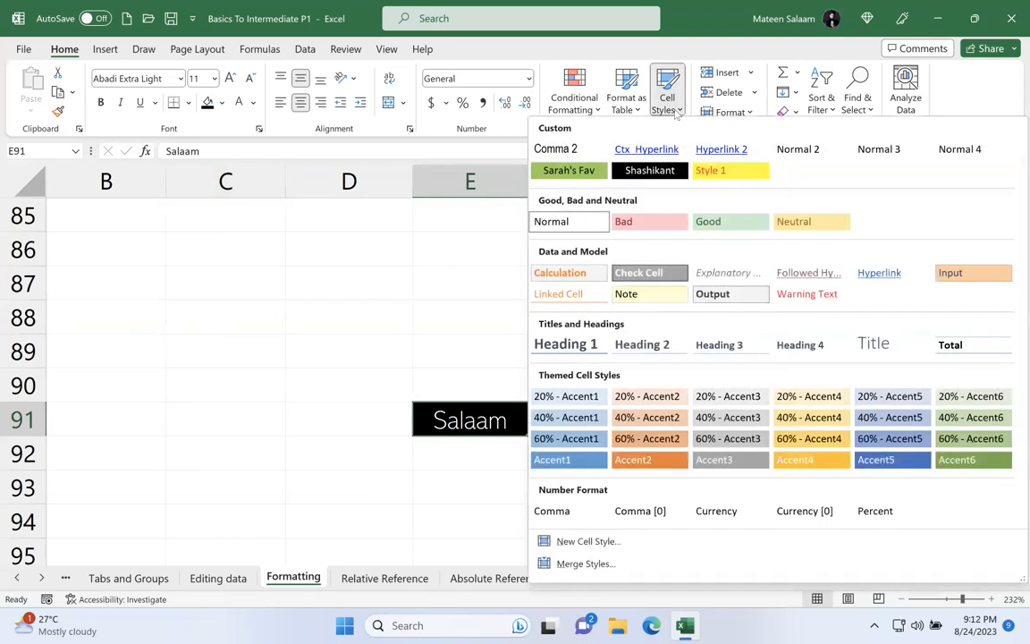
{"action": "left_click", "coordinate": [672, 105]}
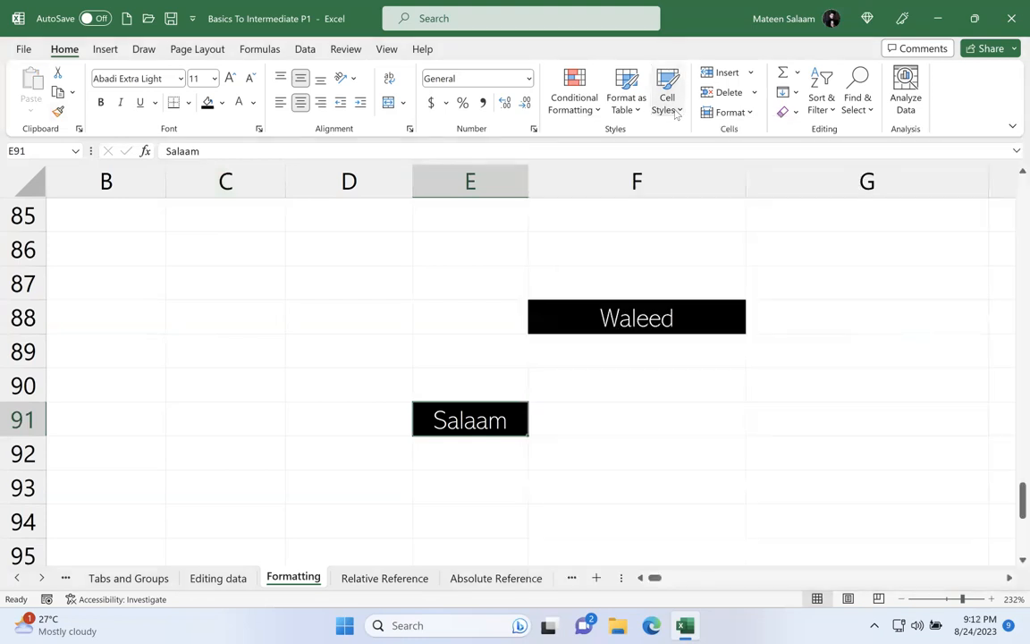
{"action": "left_click", "coordinate": [669, 100]}
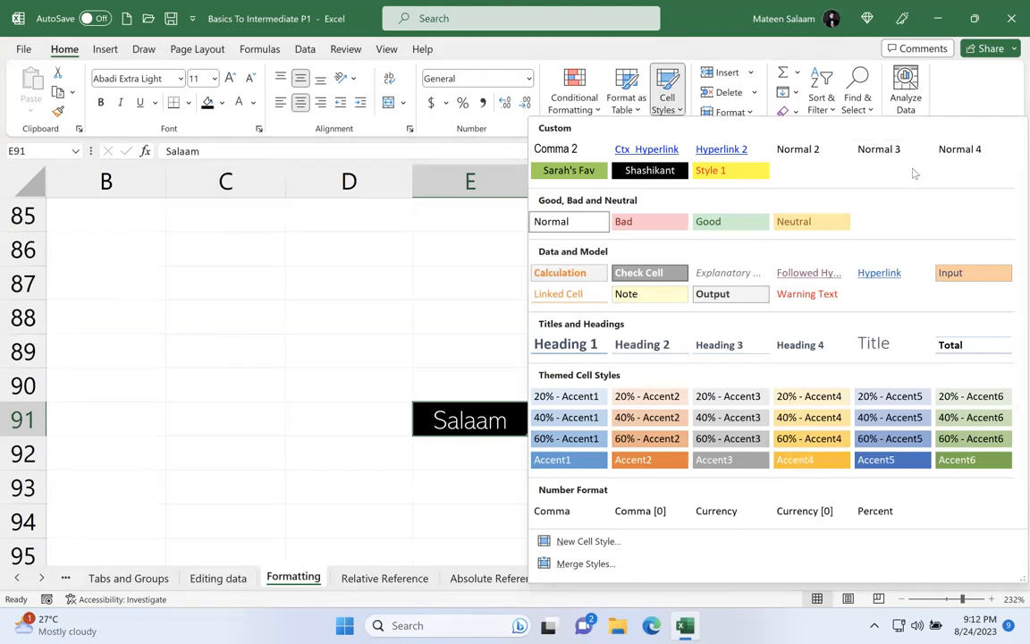
{"action": "left_click", "coordinate": [604, 541]}
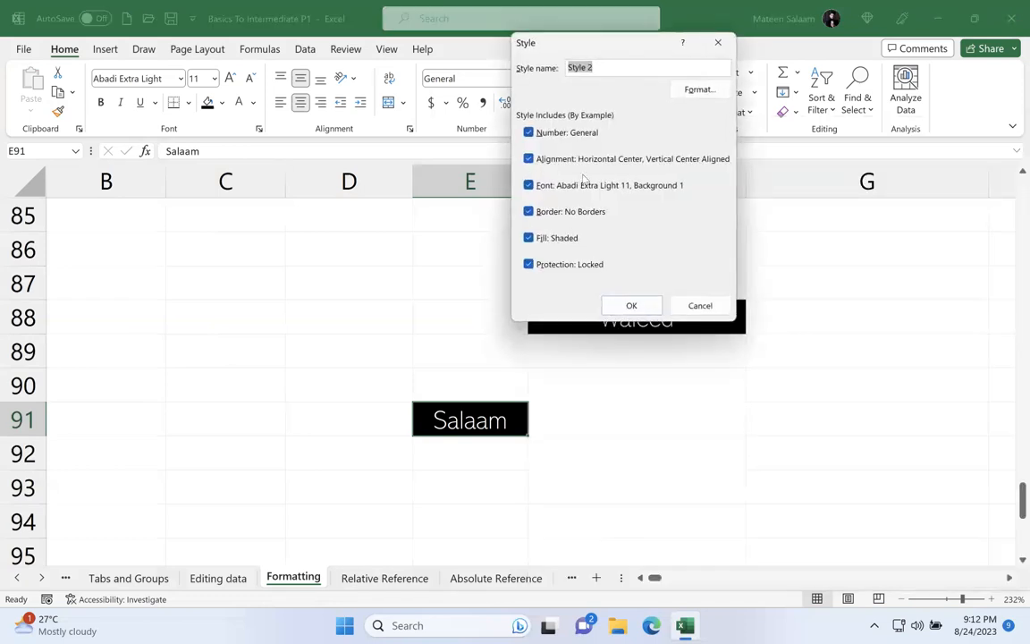
{"action": "type", "text": "Waleed"}
{"action": "key", "text": "Return"}
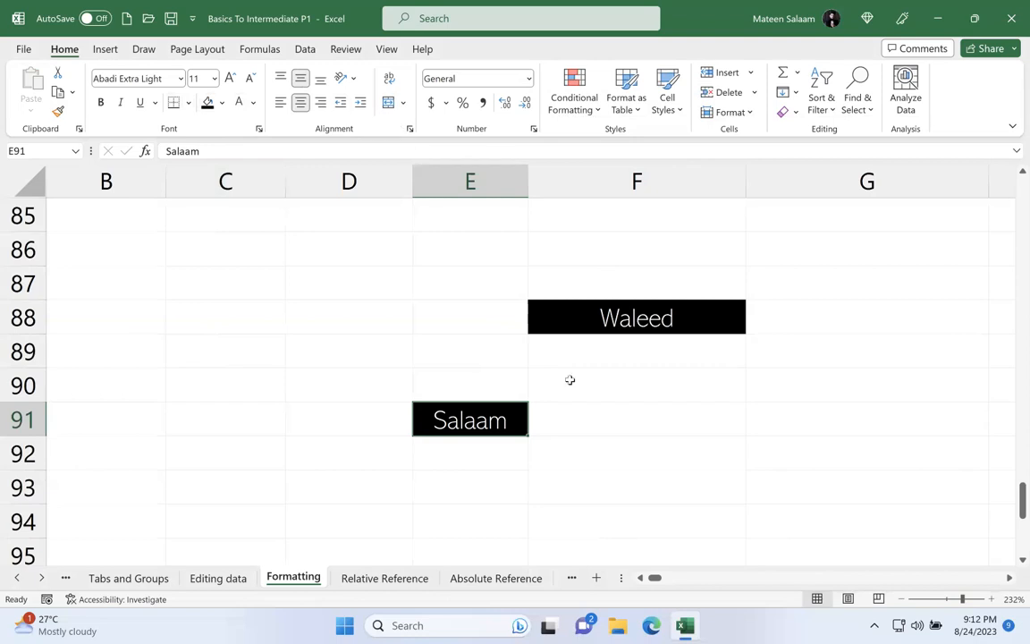
{"action": "left_click", "coordinate": [667, 95]}
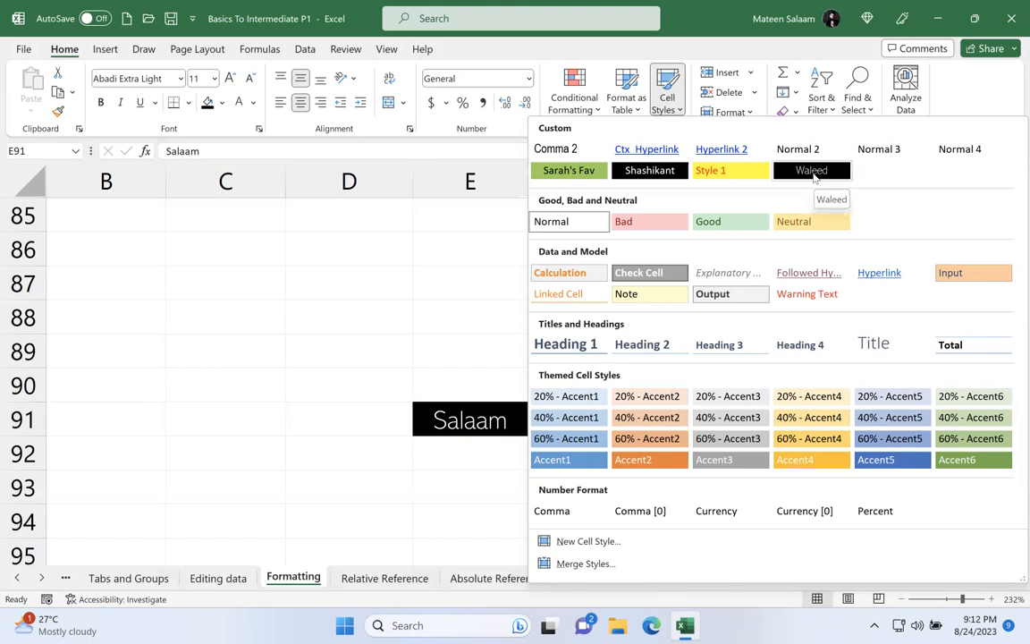
{"action": "key", "text": "Escape"}
Step: Apply the new custom black cell style to A1:C14 on the Relative Reference sheet
{"action": "left_click", "coordinate": [385, 578]}
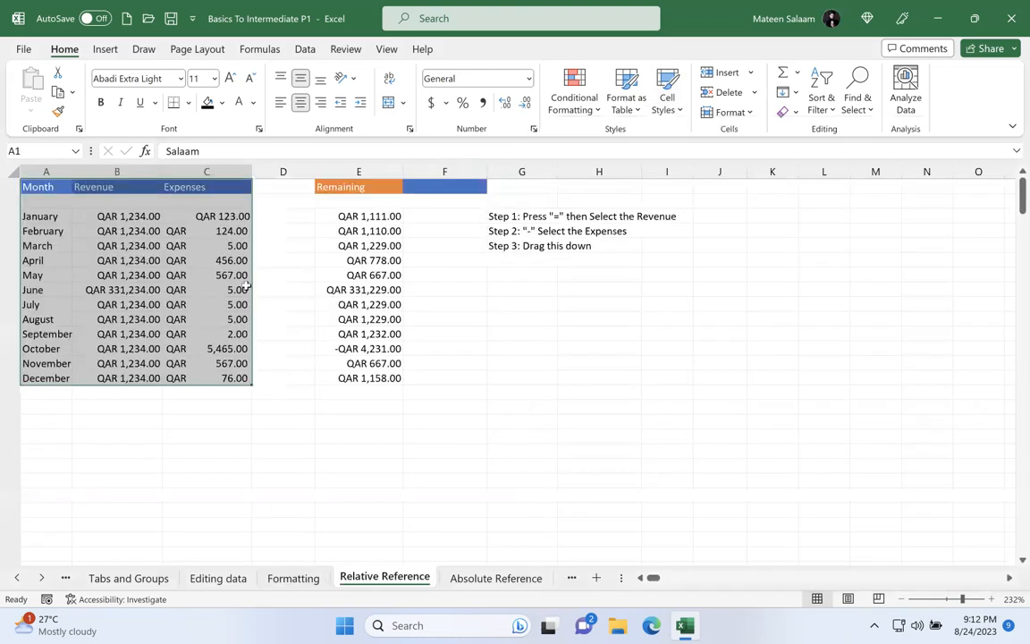
{"action": "left_click", "coordinate": [681, 94]}
{"action": "left_click", "coordinate": [796, 166]}
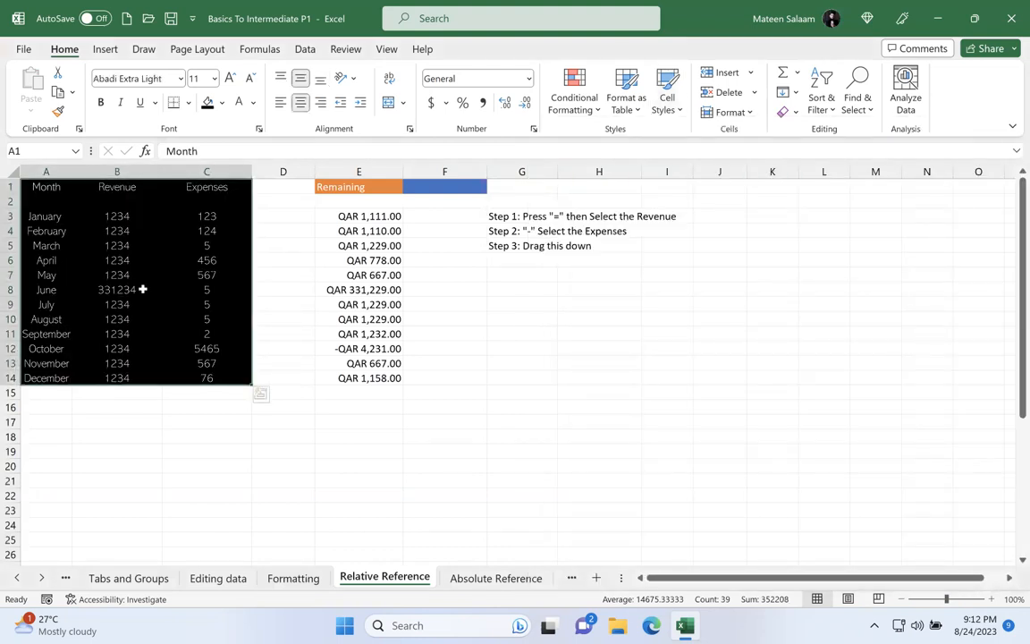
Step: Apply the same custom black cell style to the Remaining column, E1:E14, and deselect the range
{"action": "left_click", "coordinate": [340, 214]}
{"action": "left_click", "coordinate": [322, 185]}
{"action": "left_click_drag", "start_coordinate": [342, 231], "coordinate": [349, 376]}
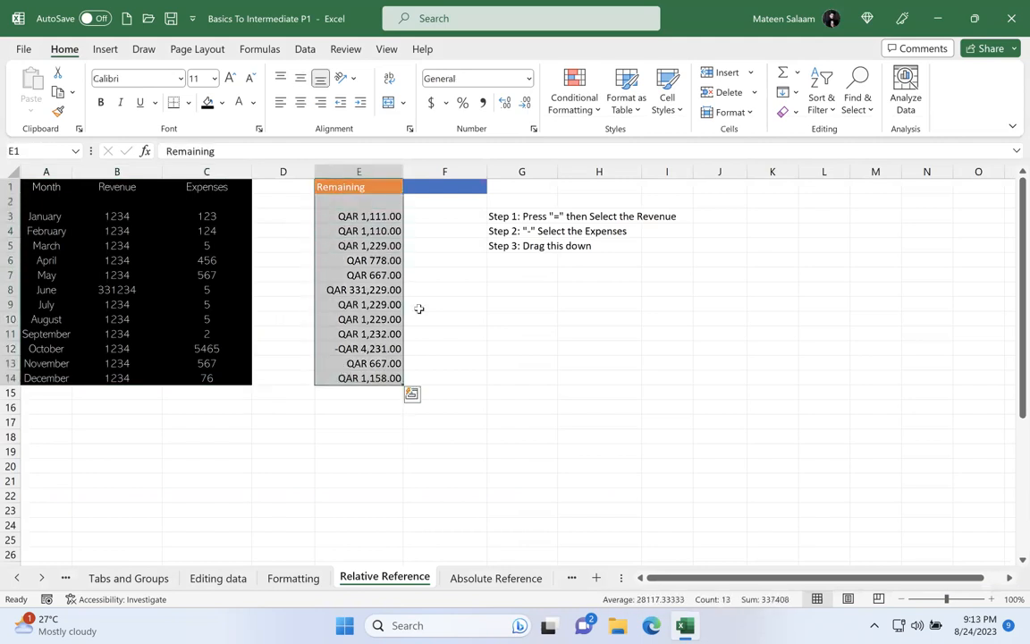
{"action": "left_click", "coordinate": [667, 104]}
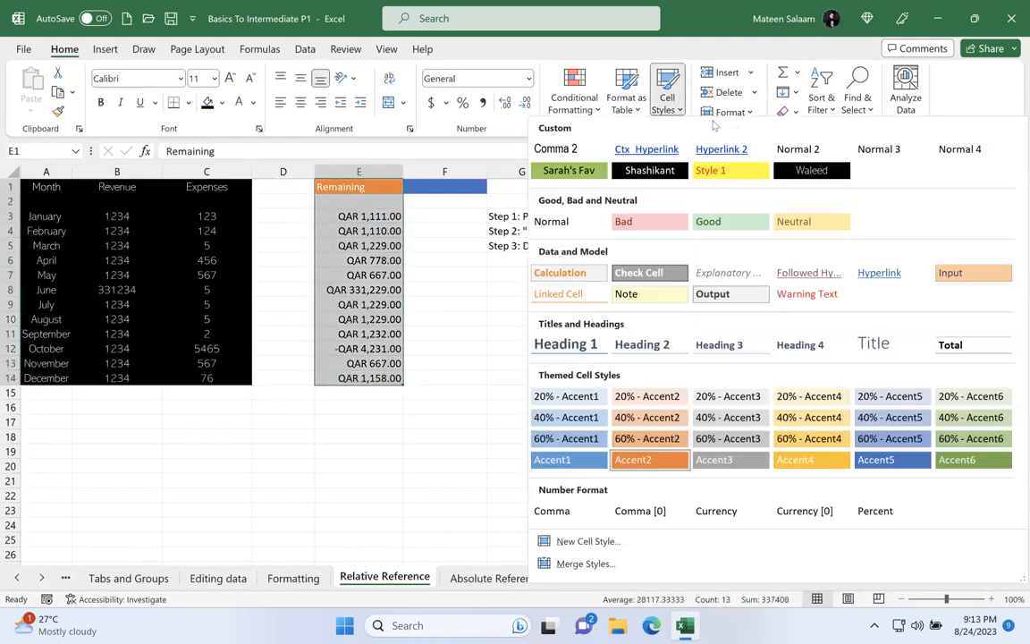
{"action": "left_click", "coordinate": [809, 168]}
{"action": "left_click", "coordinate": [564, 249]}
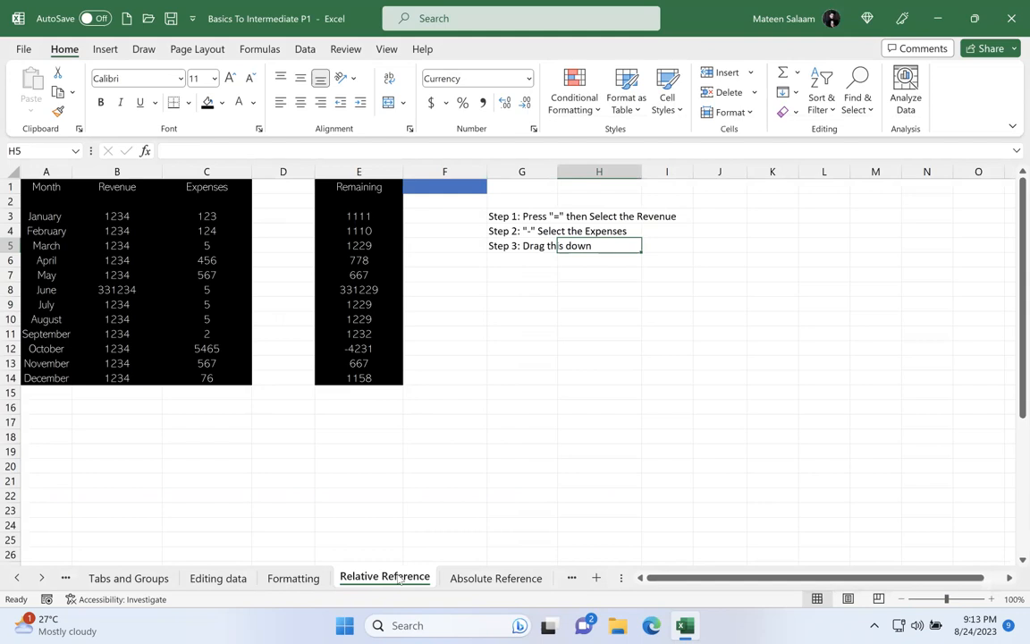
{"action": "left_click", "coordinate": [464, 579]}
{"action": "left_click", "coordinate": [390, 581]}
{"action": "left_click", "coordinate": [470, 581]}
{"action": "left_click", "coordinate": [392, 579]}
Step: Enter "Rule 1" in G12 and "No spaces in between" in G13
{"action": "left_click", "coordinate": [531, 349]}
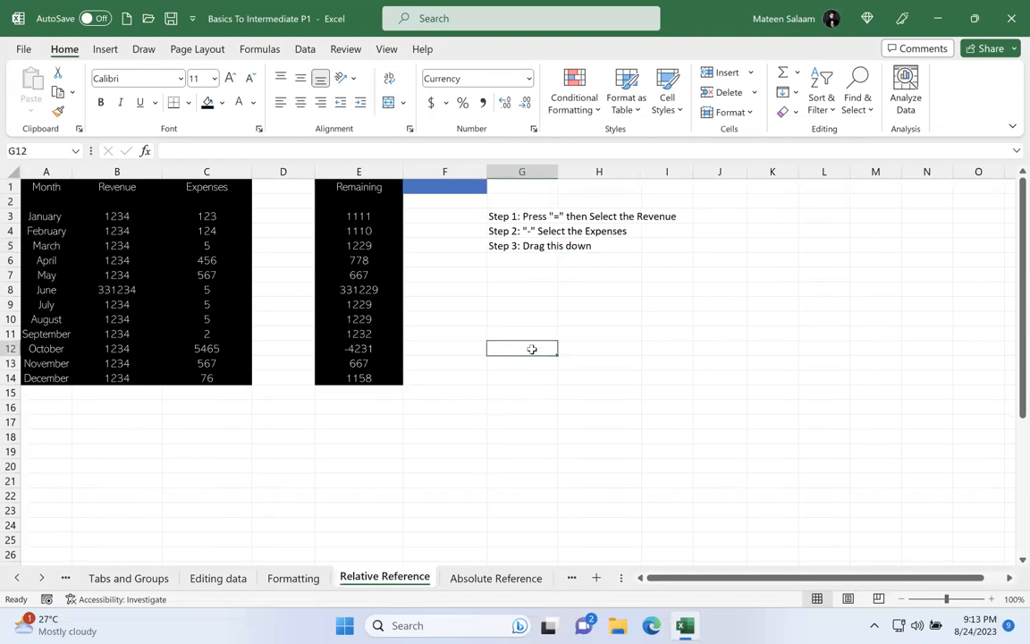
{"action": "type", "text": "Rule 1"}
{"action": "key", "text": "Return"}
{"action": "type", "text": "No spaces in between"}
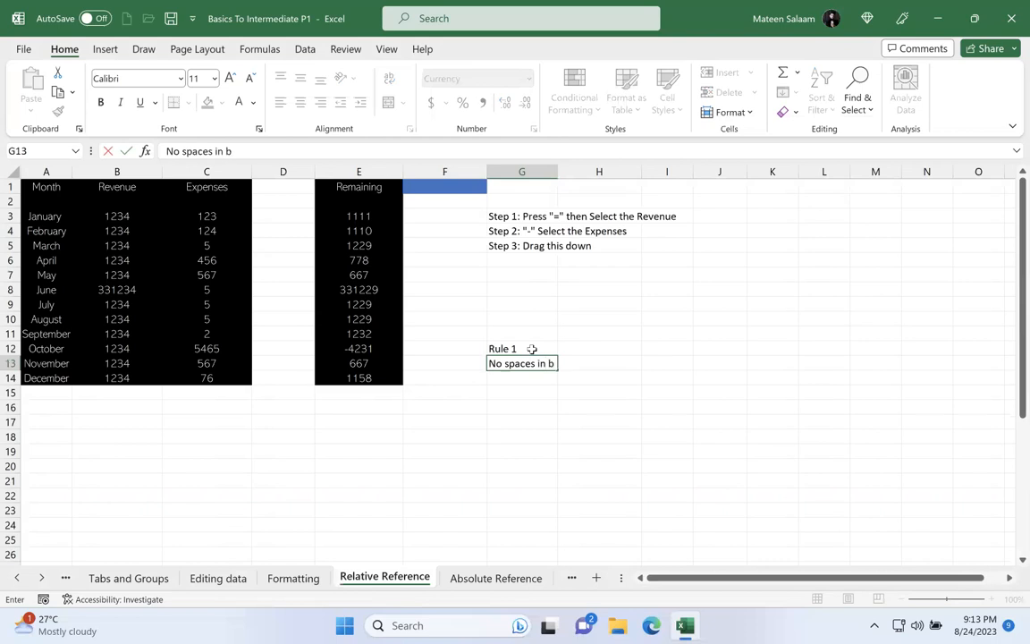
{"action": "key", "text": "Return"}
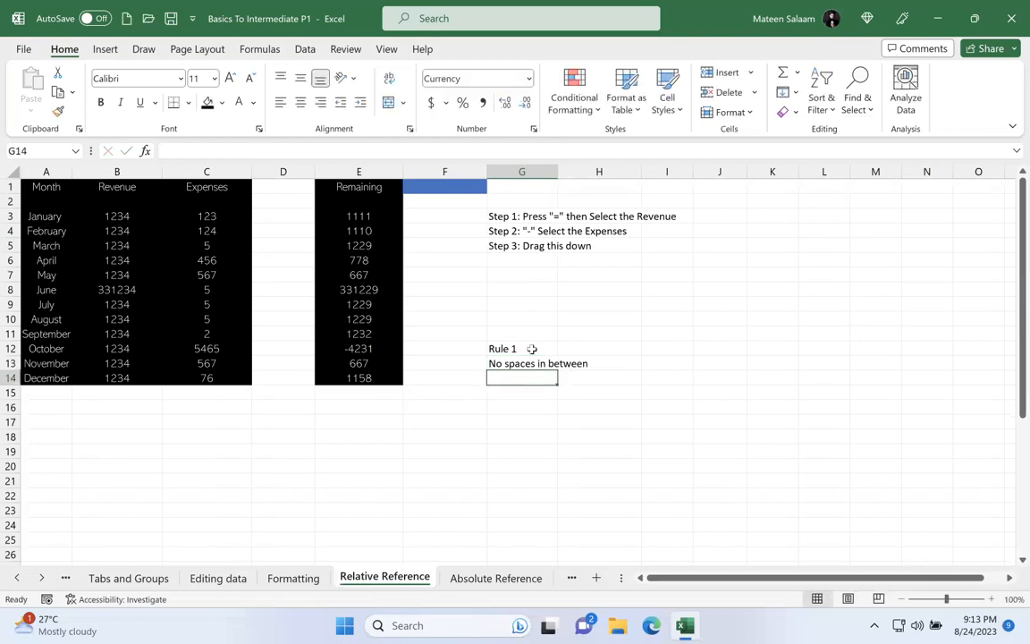
Step: Delete the empty column D between Expenses and Remaining
{"action": "left_click", "coordinate": [284, 166]}
{"action": "left_click", "coordinate": [12, 201]}
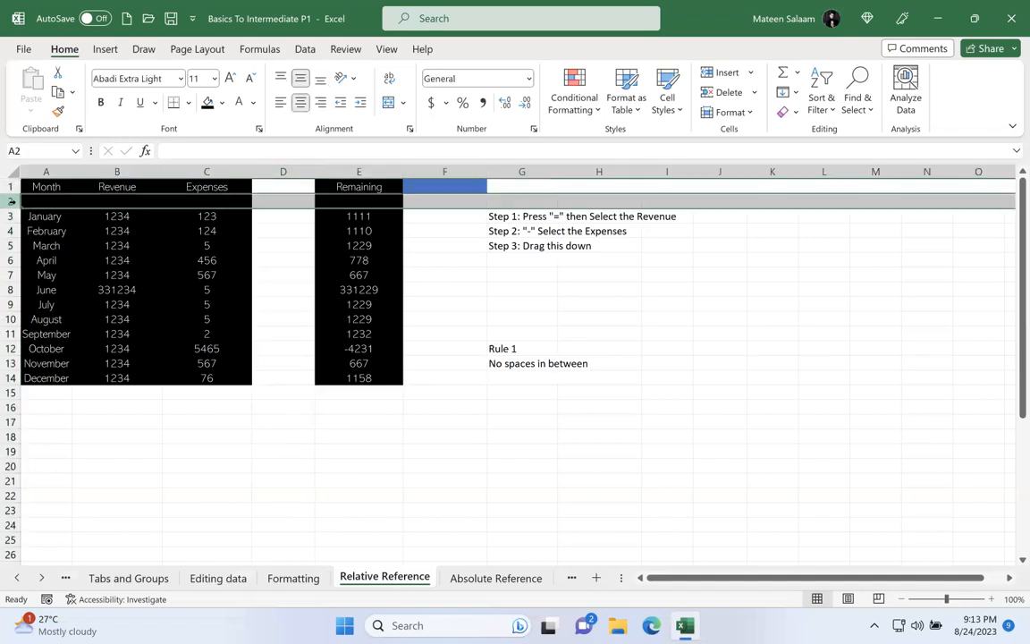
{"action": "left_click", "coordinate": [288, 169]}
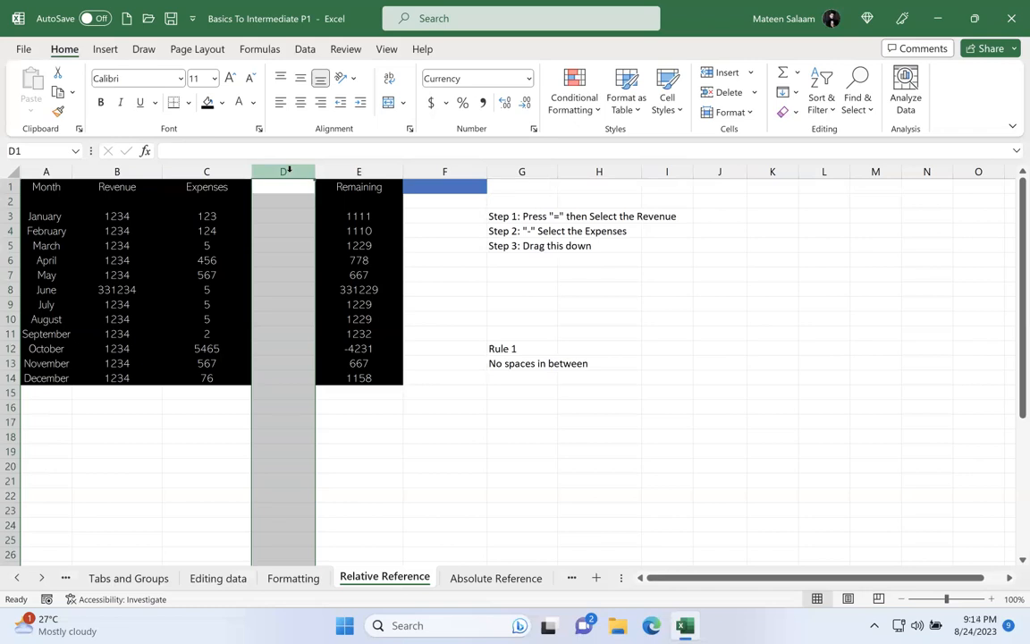
{"action": "right_click", "coordinate": [289, 169]}
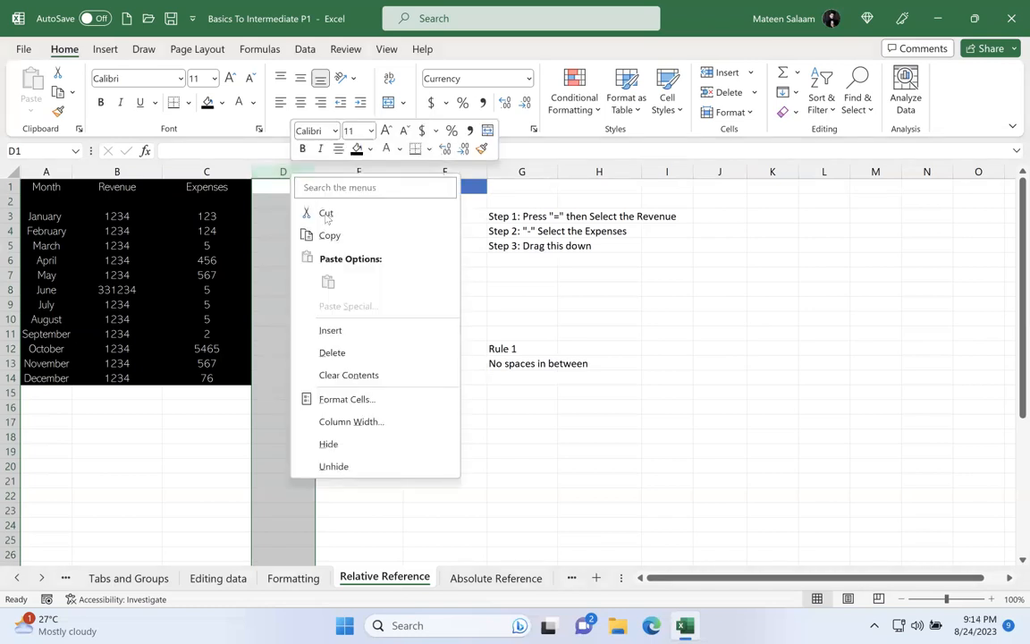
{"action": "left_click", "coordinate": [348, 354]}
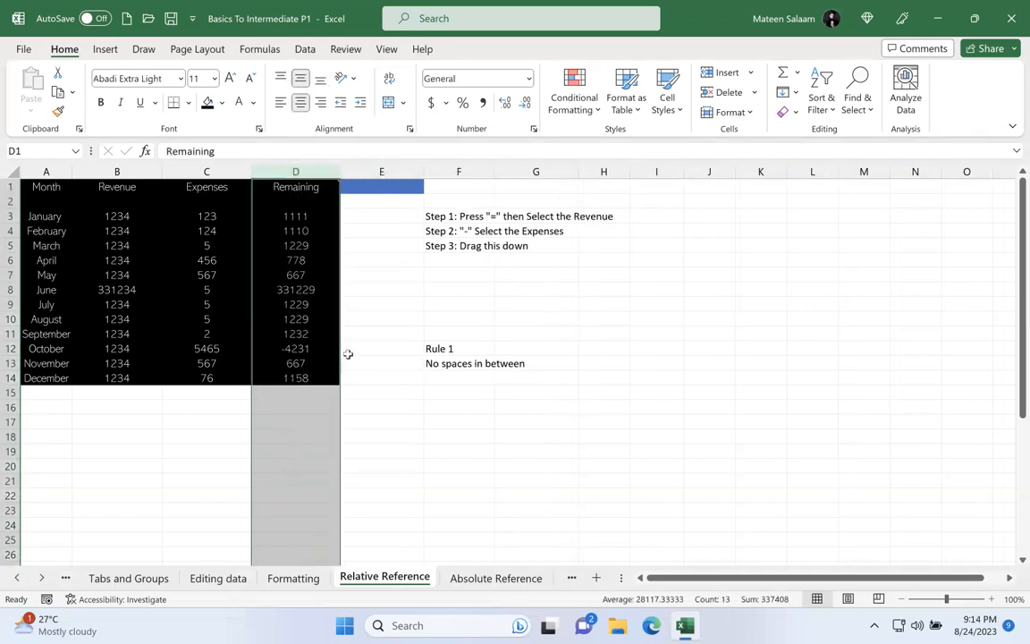
Step: Delete the empty row 2 beneath the table headers and deselect the table
{"action": "left_click", "coordinate": [9, 201]}
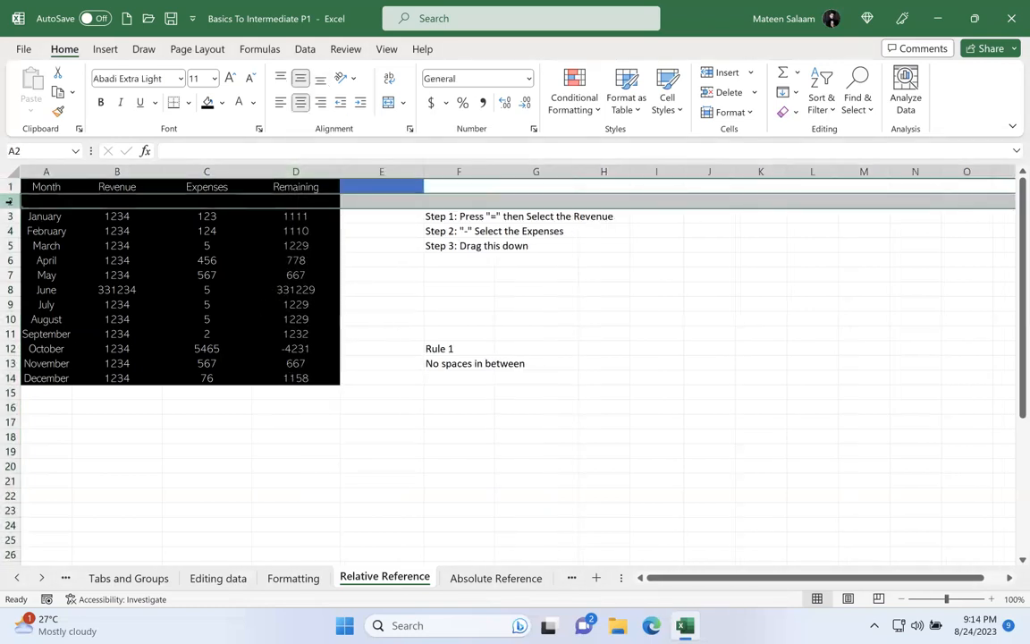
{"action": "right_click", "coordinate": [9, 201]}
{"action": "left_click", "coordinate": [65, 382]}
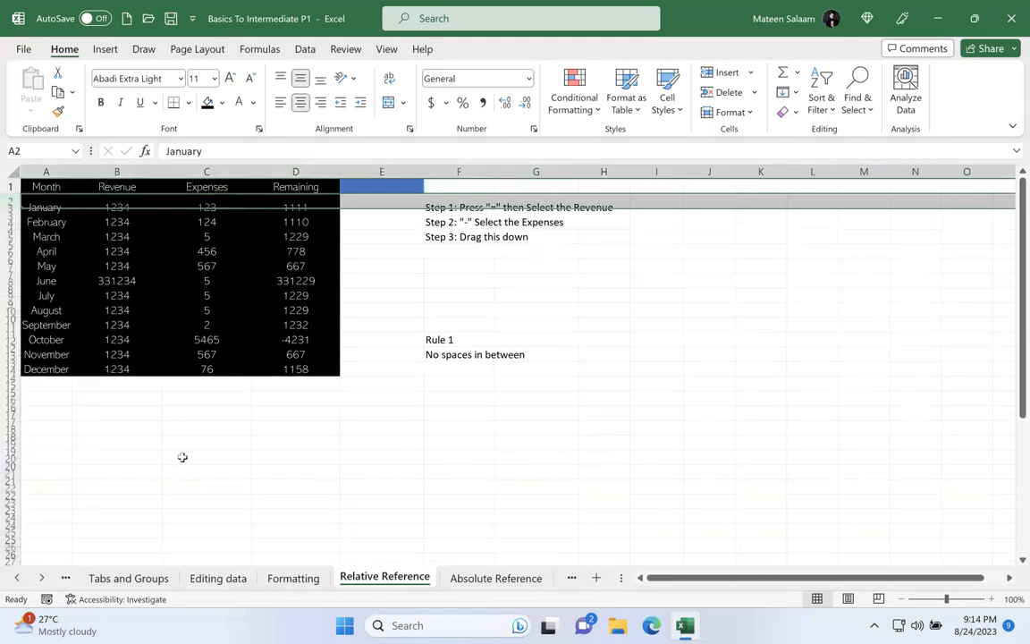
{"action": "left_click", "coordinate": [182, 455]}
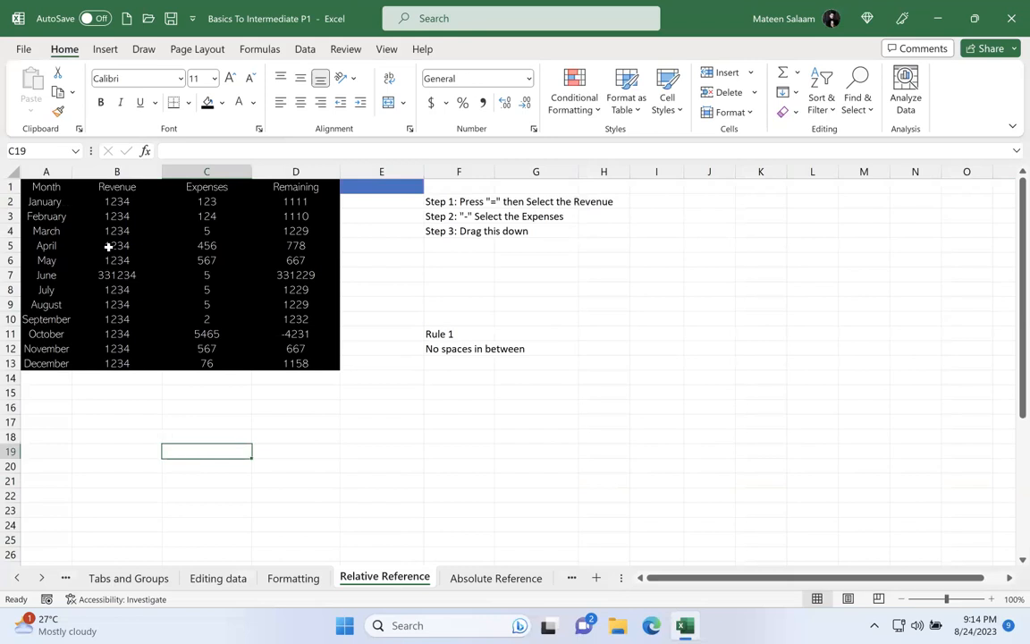
Step: Enter "Cluster must be in their proper formats" in F13, beneath the first rule
{"action": "left_click_drag", "start_coordinate": [47, 201], "coordinate": [309, 354]}
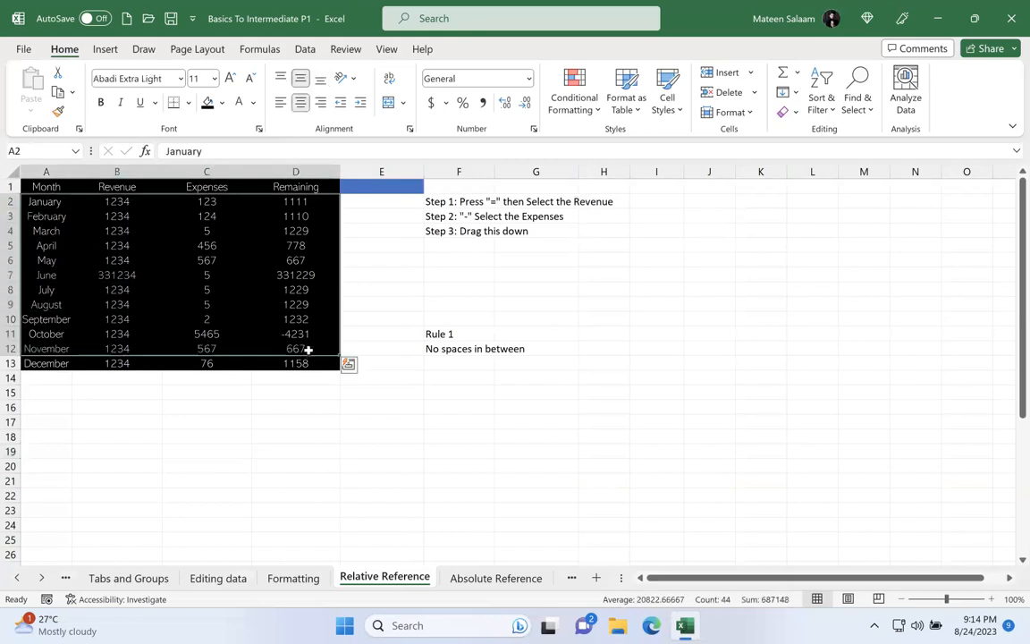
{"action": "left_click", "coordinate": [458, 365]}
{"action": "type", "text": "C"}
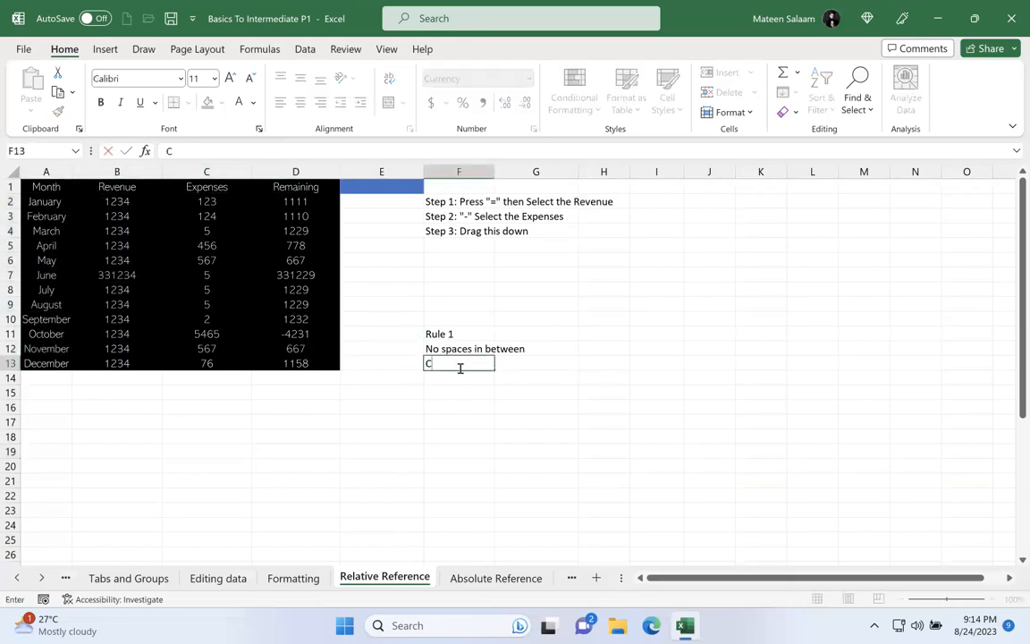
{"action": "type", "text": "luster must be in t"}
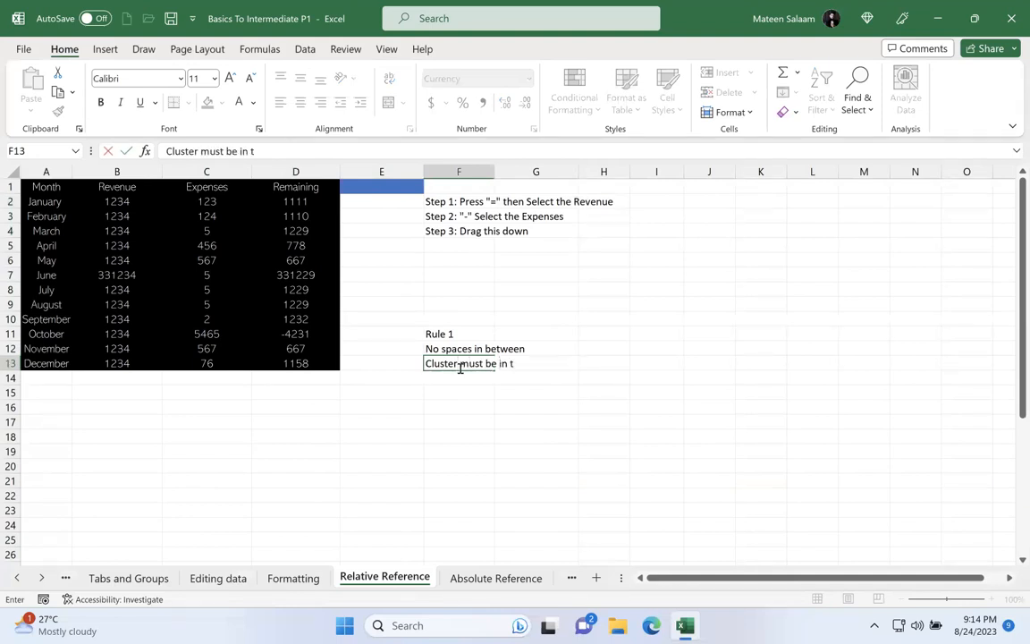
{"action": "type", "text": "heir proper formats"}
{"action": "key", "text": "Return"}
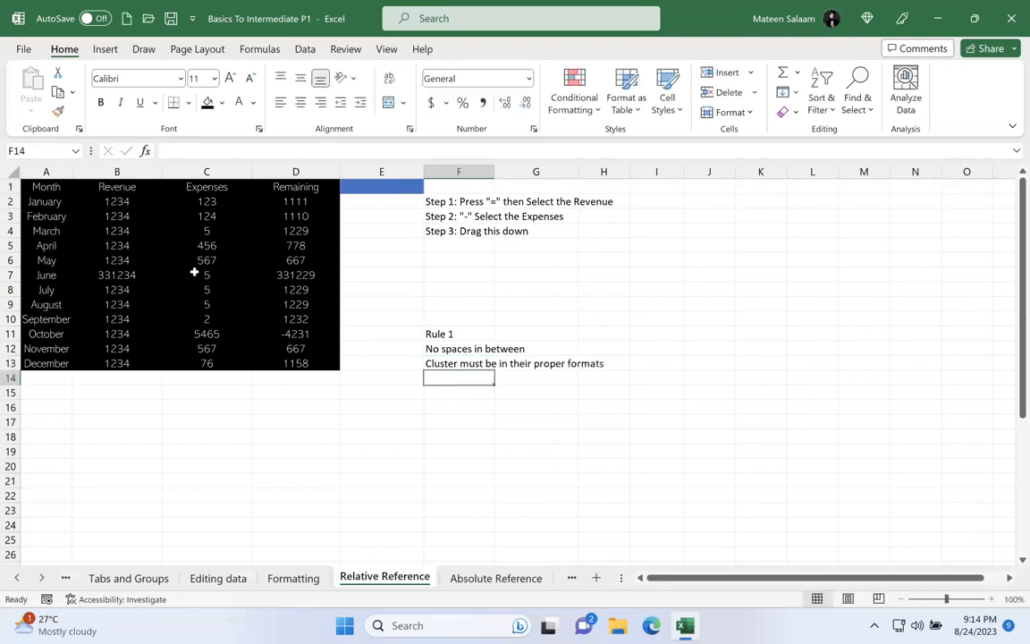
Step: Left-align the month names in A2:A13, right-align the numbers in B2:D13, and deselect the range
{"action": "left_click", "coordinate": [57, 206]}
{"action": "left_click_drag", "start_coordinate": [58, 209], "coordinate": [55, 363]}
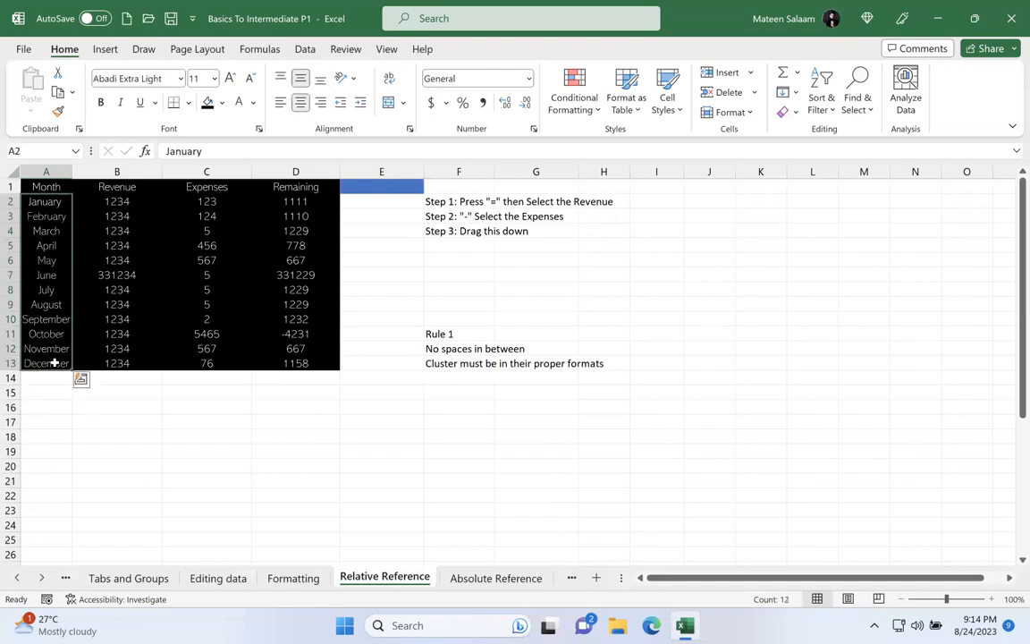
{"action": "left_click", "coordinate": [303, 102]}
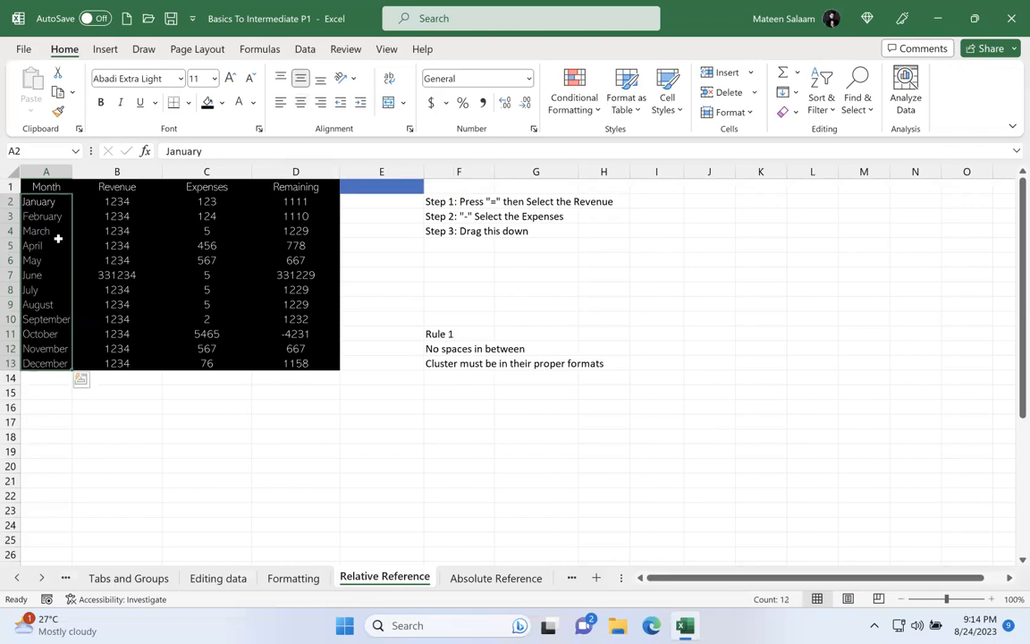
{"action": "left_click_drag", "start_coordinate": [91, 201], "coordinate": [309, 362]}
{"action": "left_click", "coordinate": [320, 102]}
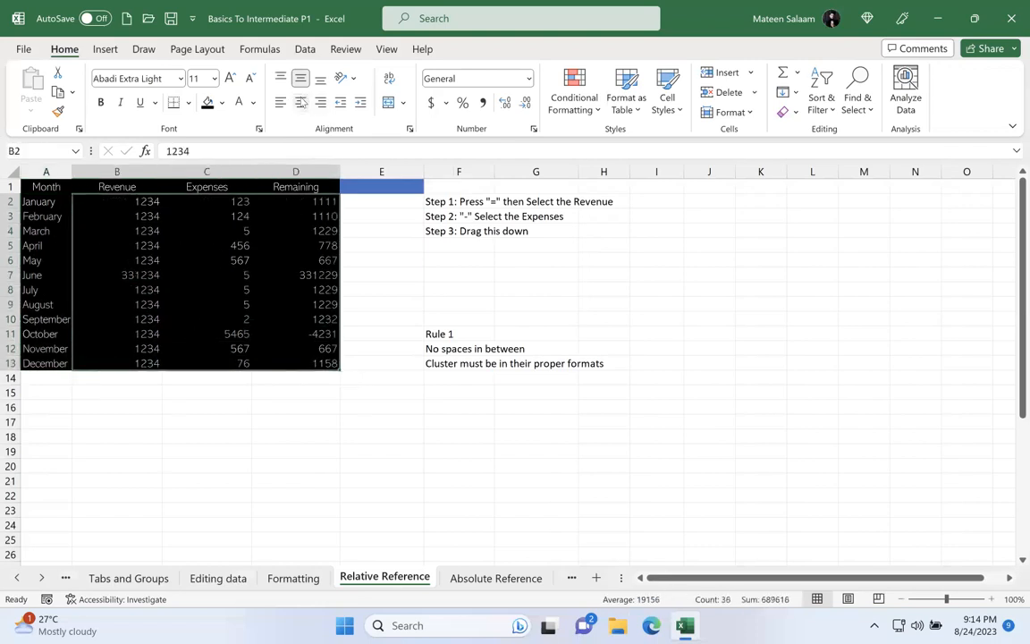
{"action": "left_click", "coordinate": [240, 451]}
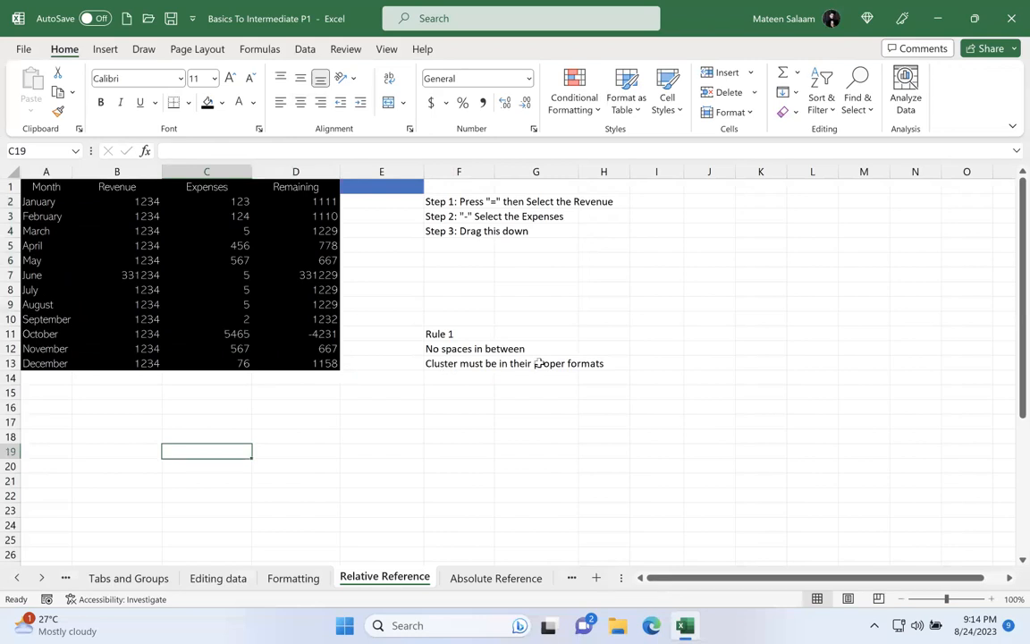
{"action": "left_click_drag", "start_coordinate": [61, 202], "coordinate": [61, 363]}
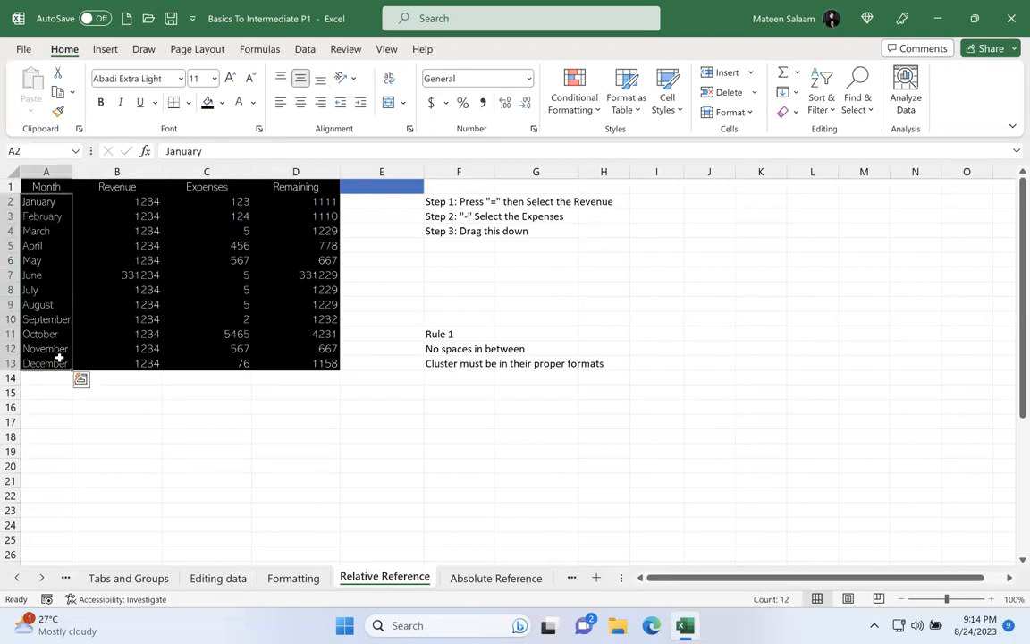
{"action": "left_click_drag", "start_coordinate": [154, 202], "coordinate": [315, 362]}
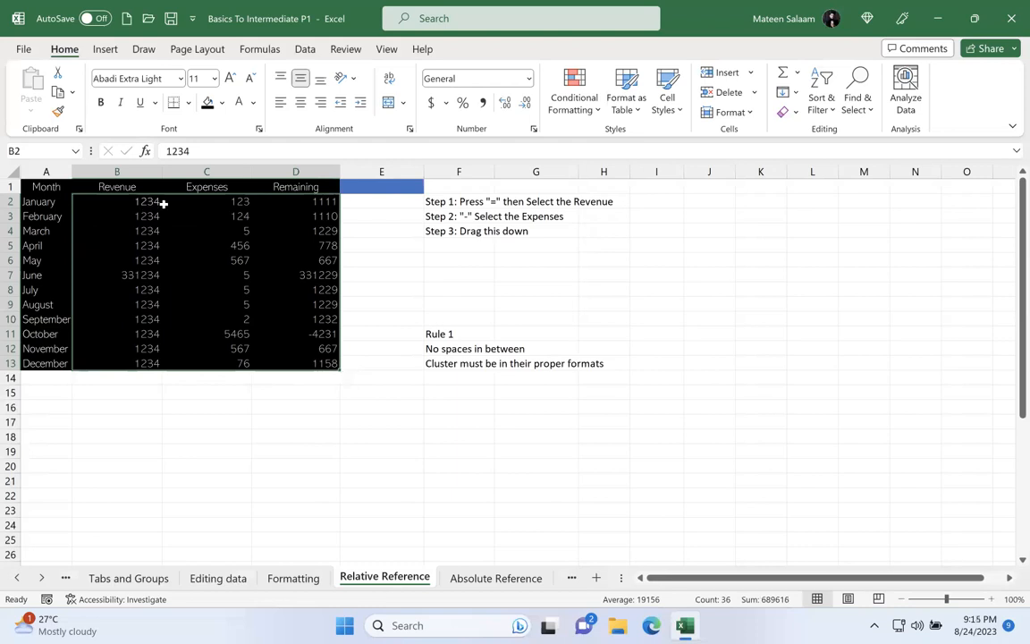
{"action": "left_click_drag", "start_coordinate": [69, 202], "coordinate": [69, 342]}
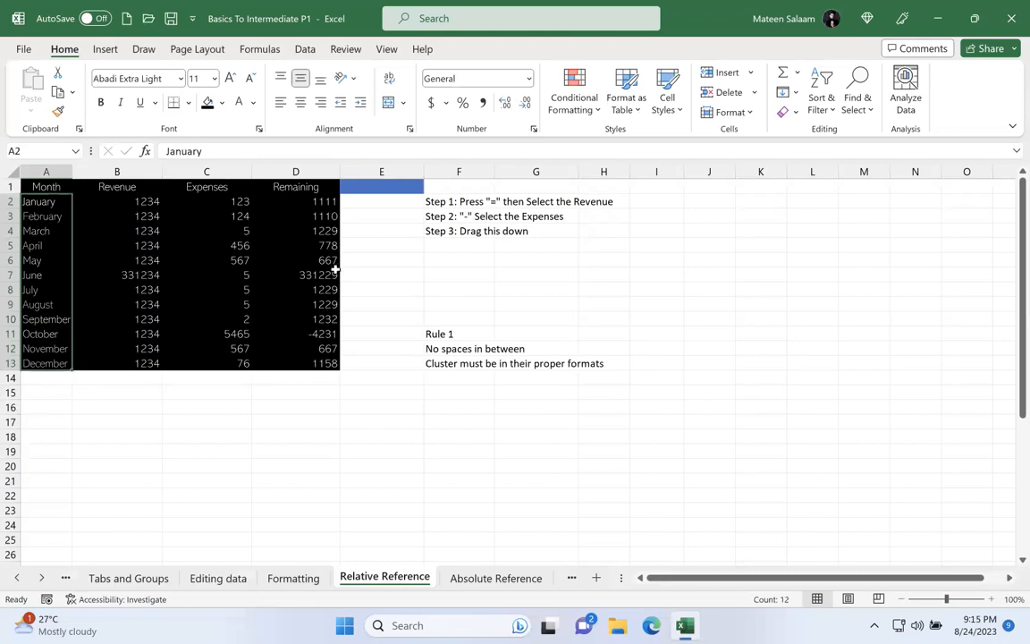
Step: Clear the formulas beneath the Remaining header, from D2 through December, and select D2
{"action": "left_click_drag", "start_coordinate": [333, 202], "coordinate": [328, 369]}
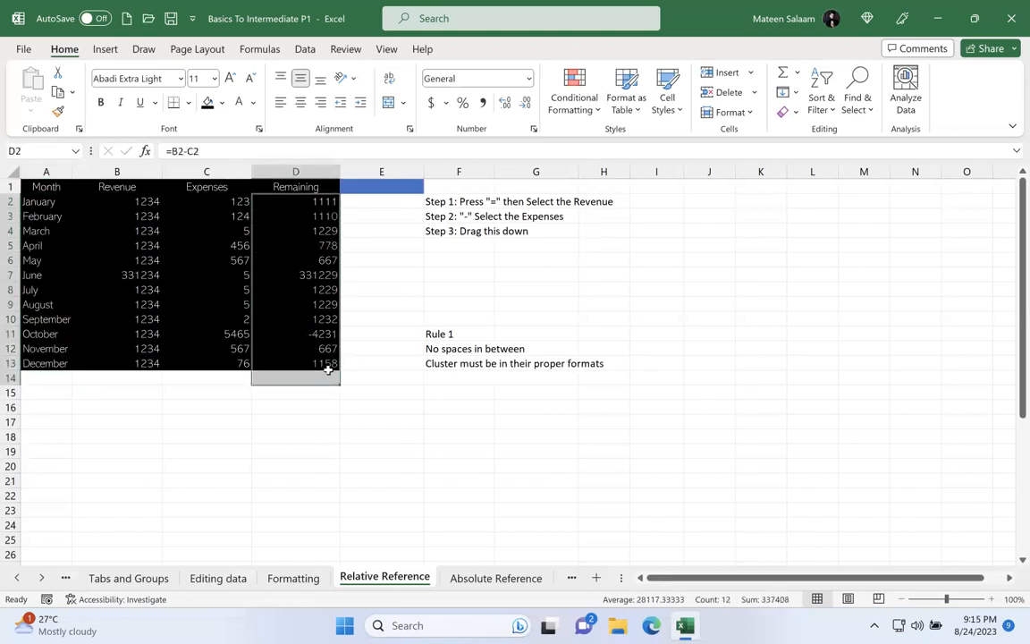
{"action": "key", "text": "Delete"}
{"action": "left_click", "coordinate": [374, 363]}
{"action": "left_click", "coordinate": [297, 200]}
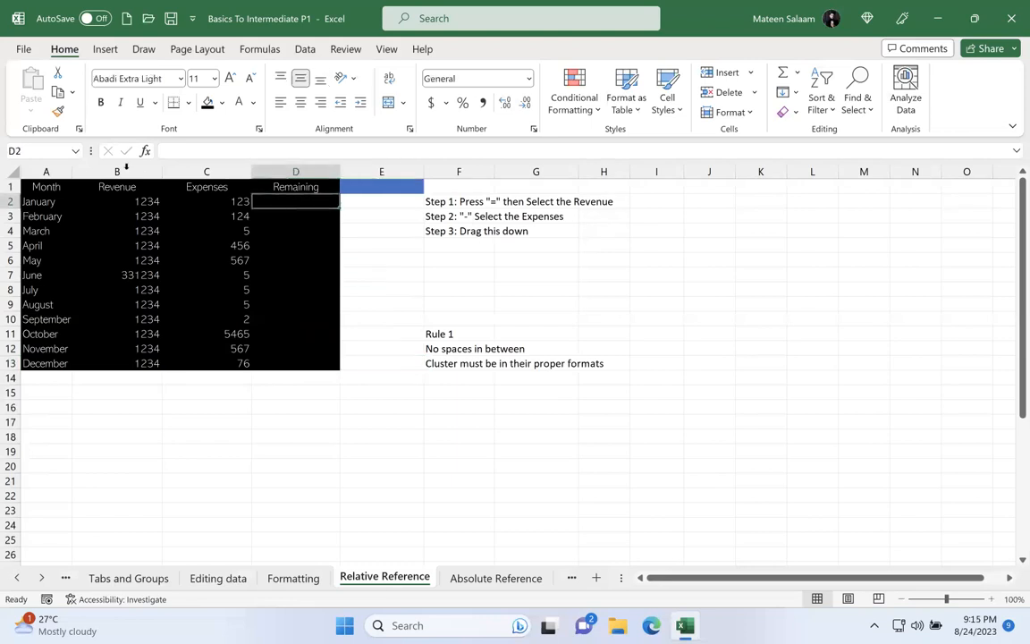
Step: Zoom the sheet to 191% and examine January's Remaining, Revenue and Expenses cells in row 2
{"action": "left_click_drag", "start_coordinate": [59, 186], "coordinate": [320, 361]}
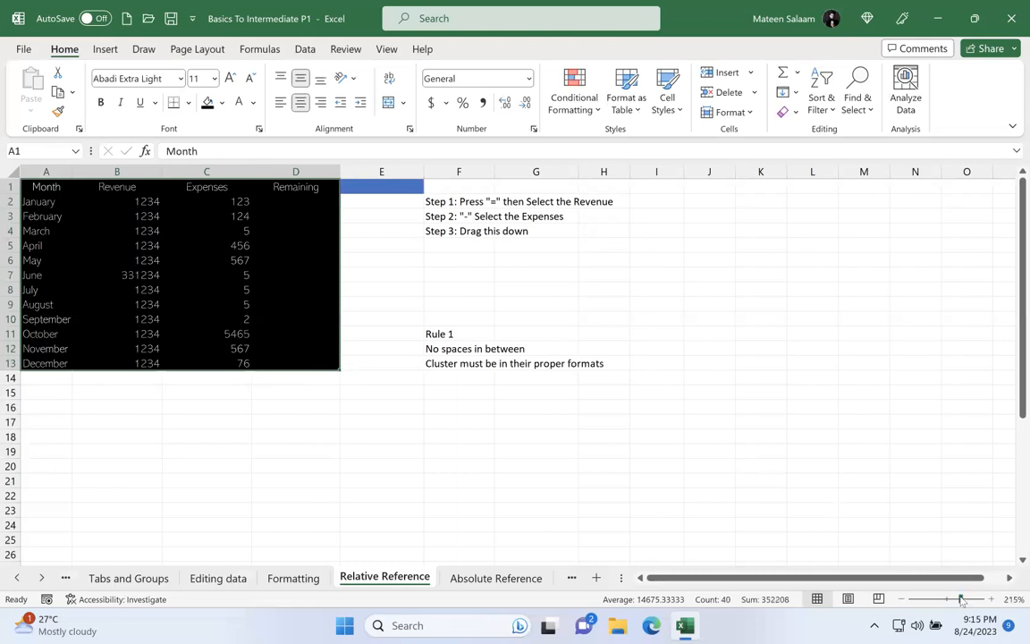
{"action": "left_click", "coordinate": [962, 599]}
{"action": "left_click", "coordinate": [797, 319]}
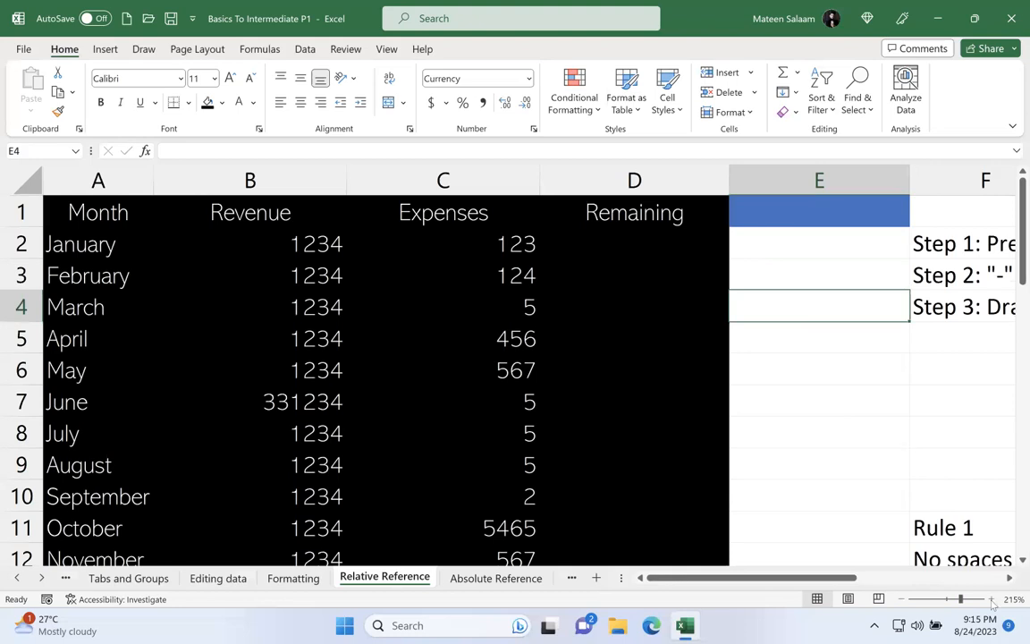
{"action": "scroll", "coordinate": [805, 501], "scroll_direction": "down", "scroll_amount": 3}
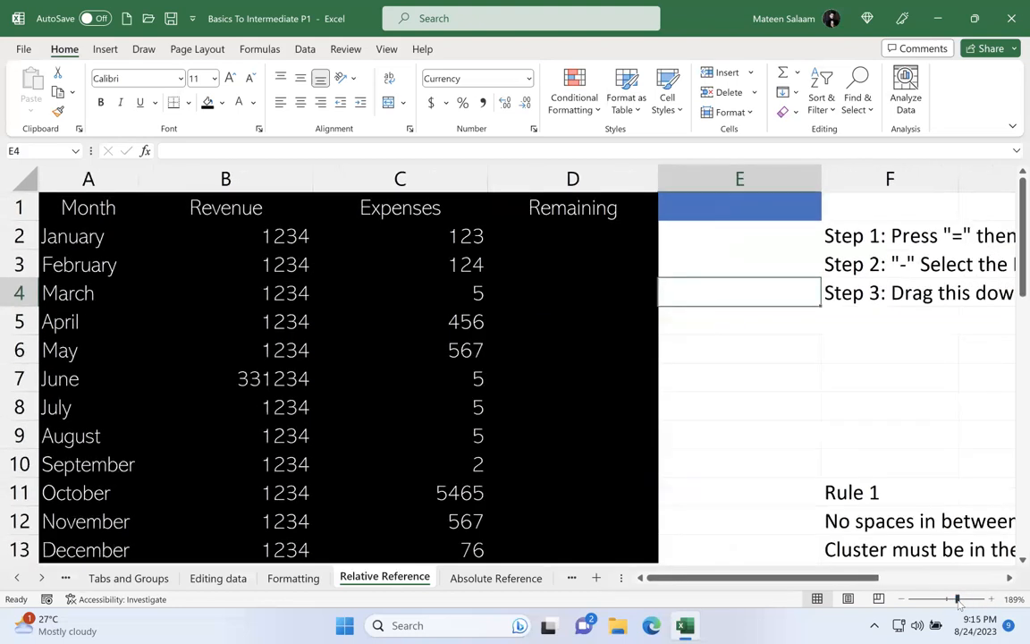
{"action": "scroll", "coordinate": [756, 488], "scroll_direction": "up", "scroll_amount": 1}
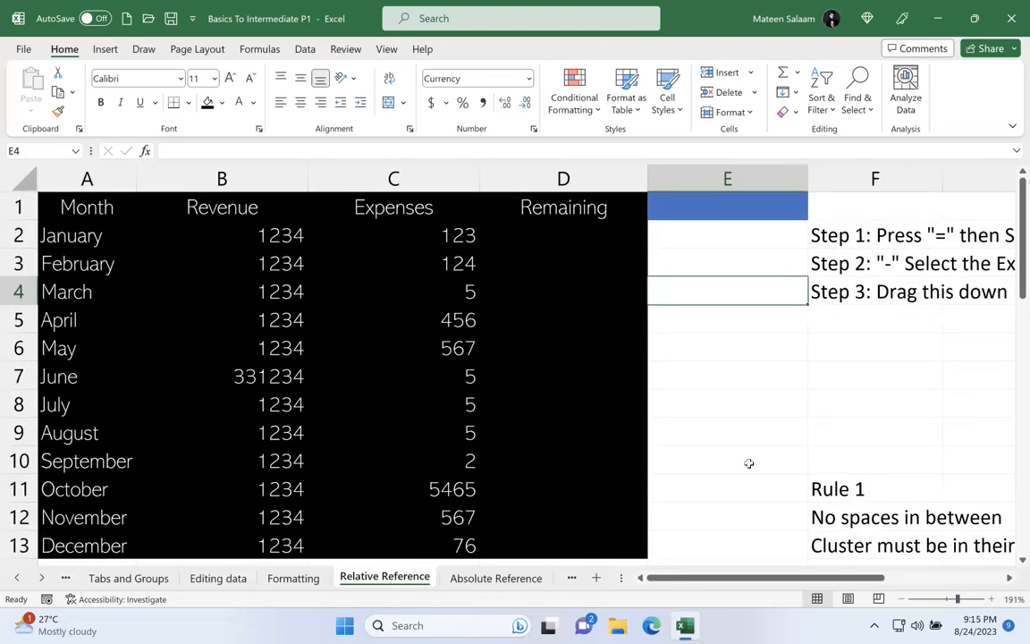
{"action": "left_click", "coordinate": [577, 242]}
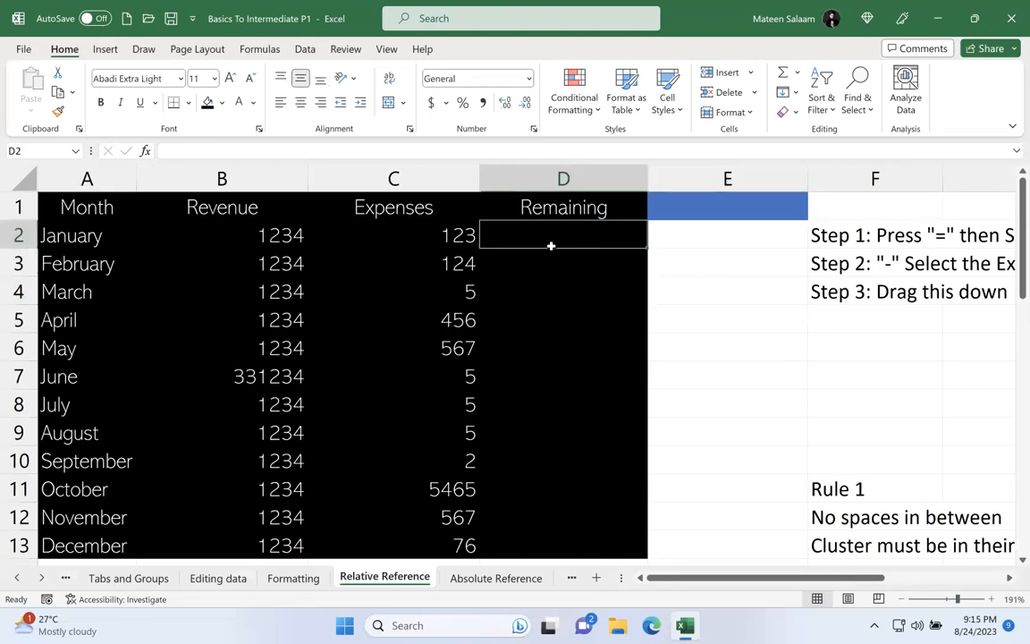
{"action": "left_click", "coordinate": [305, 233]}
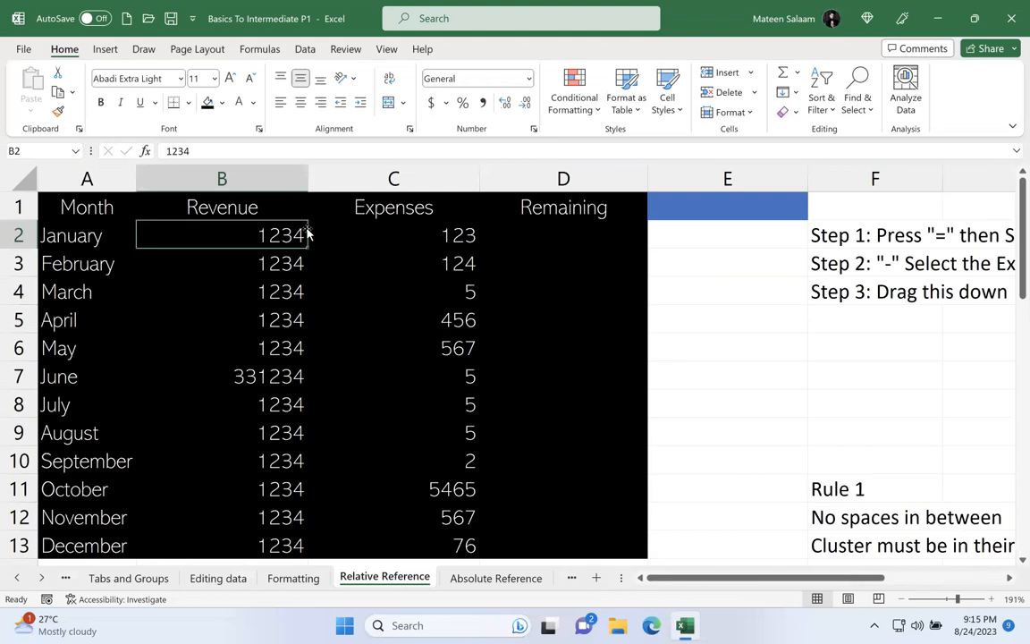
{"action": "left_click", "coordinate": [396, 239]}
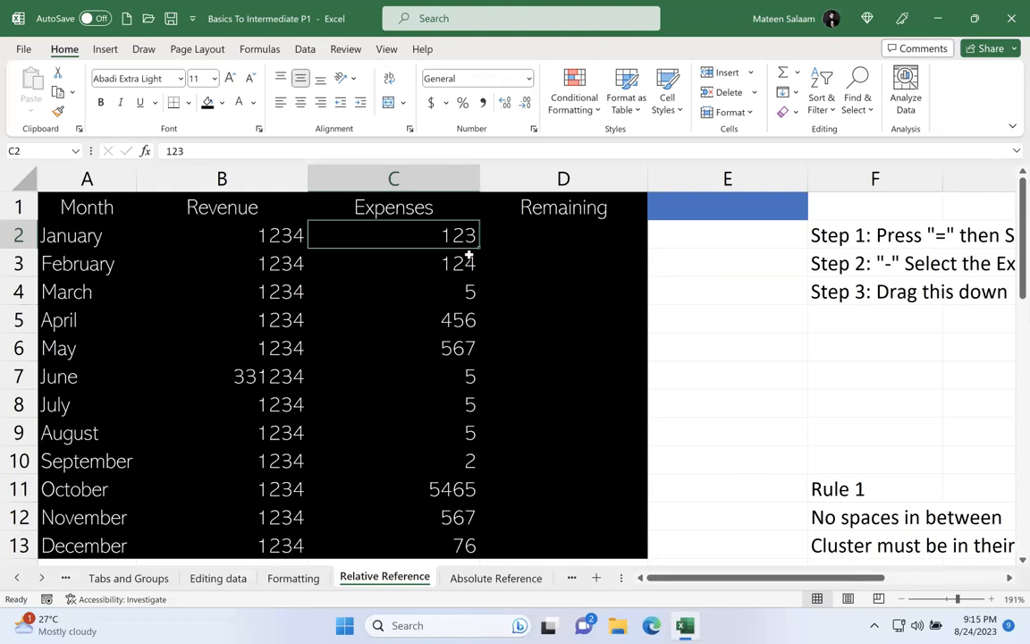
Step: Enter the formula =1234-123 with typed numbers in D2 for January's Remaining, and reselect the cell
{"action": "left_click", "coordinate": [539, 251]}
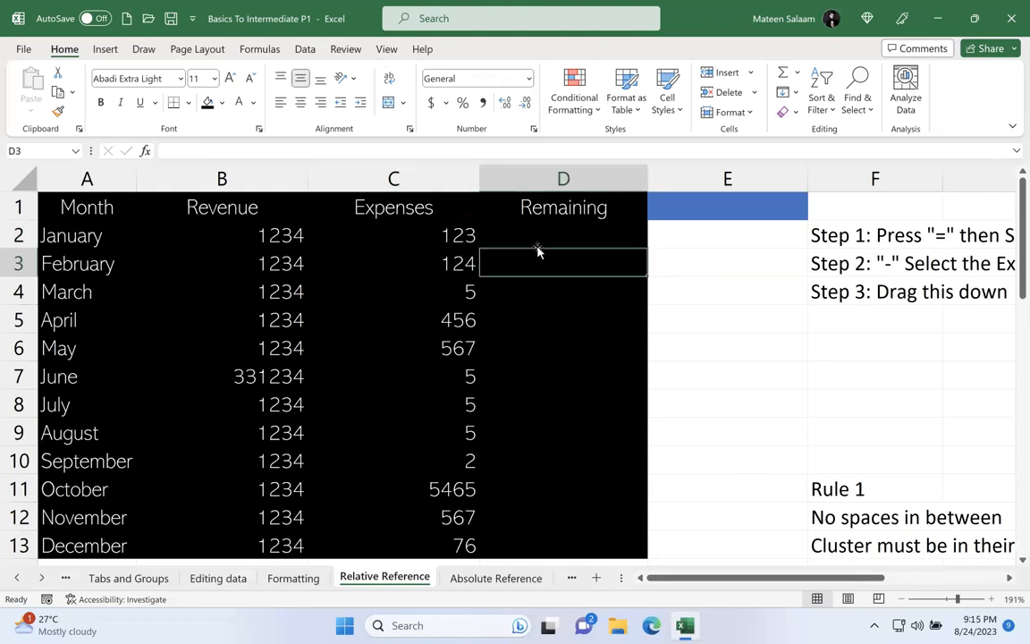
{"action": "left_click", "coordinate": [548, 233]}
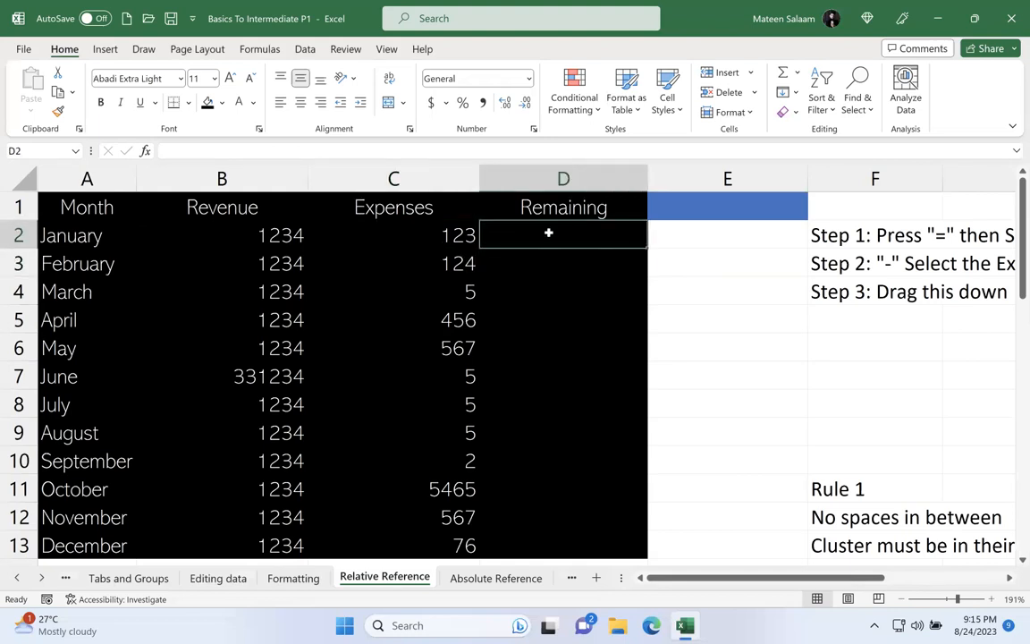
{"action": "type", "text": "="}
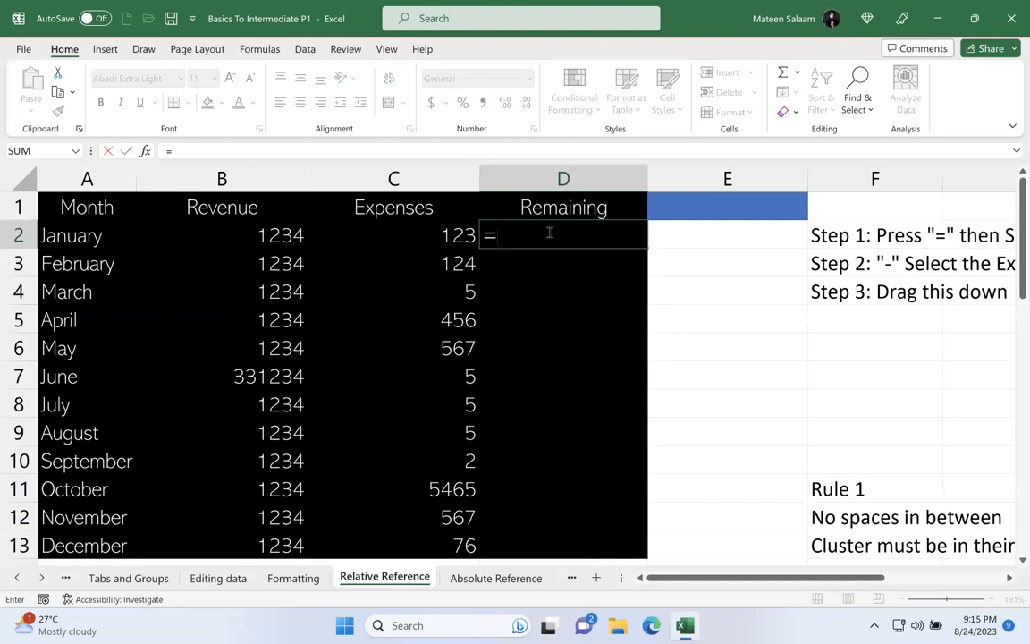
{"action": "key", "text": "BackSpace"}
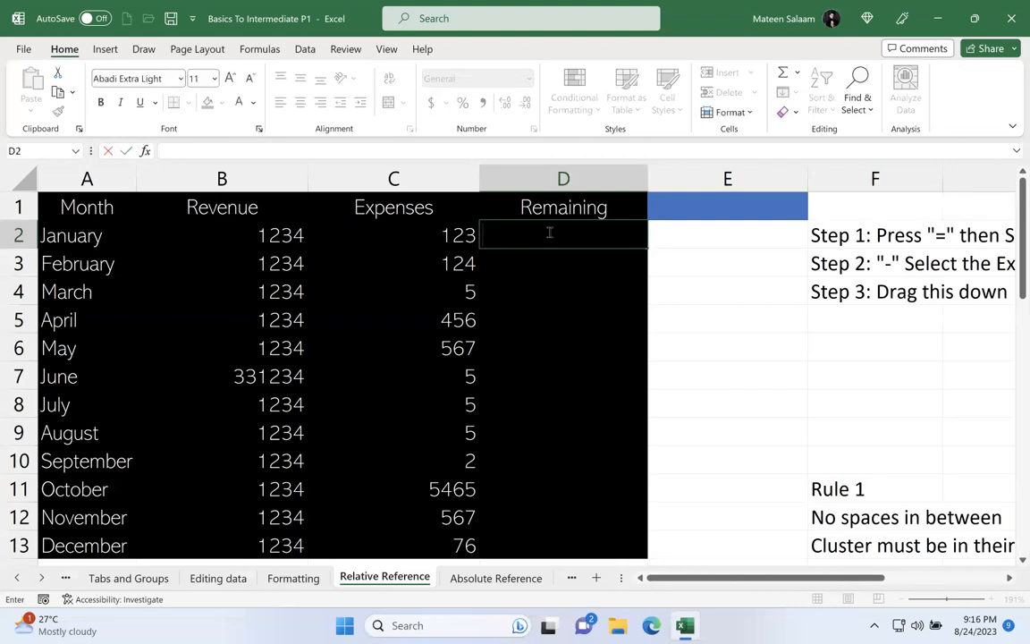
{"action": "type", "text": "="}
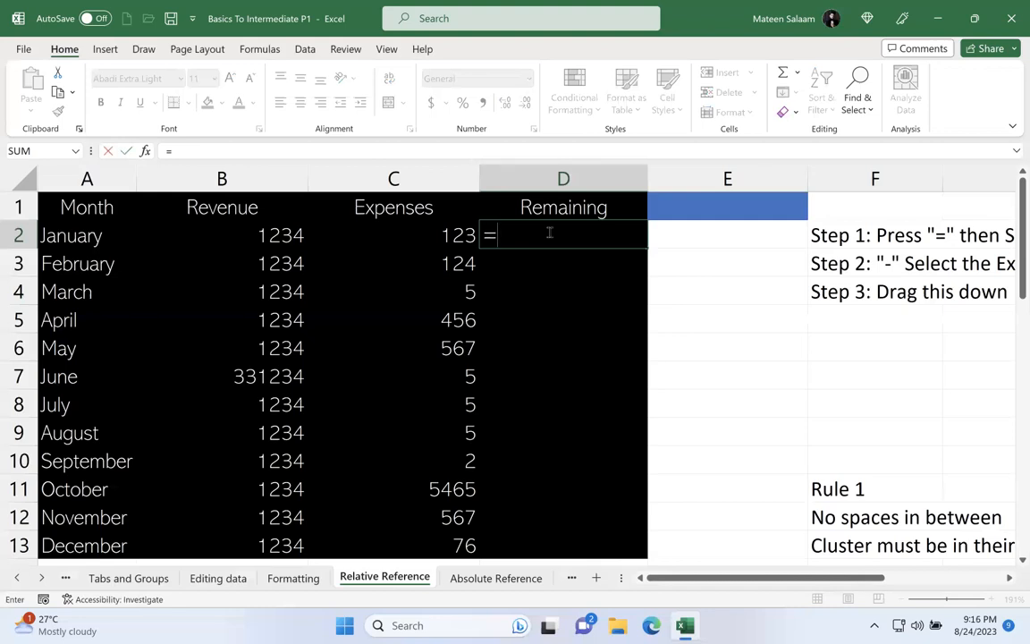
{"action": "type", "text": "1234"}
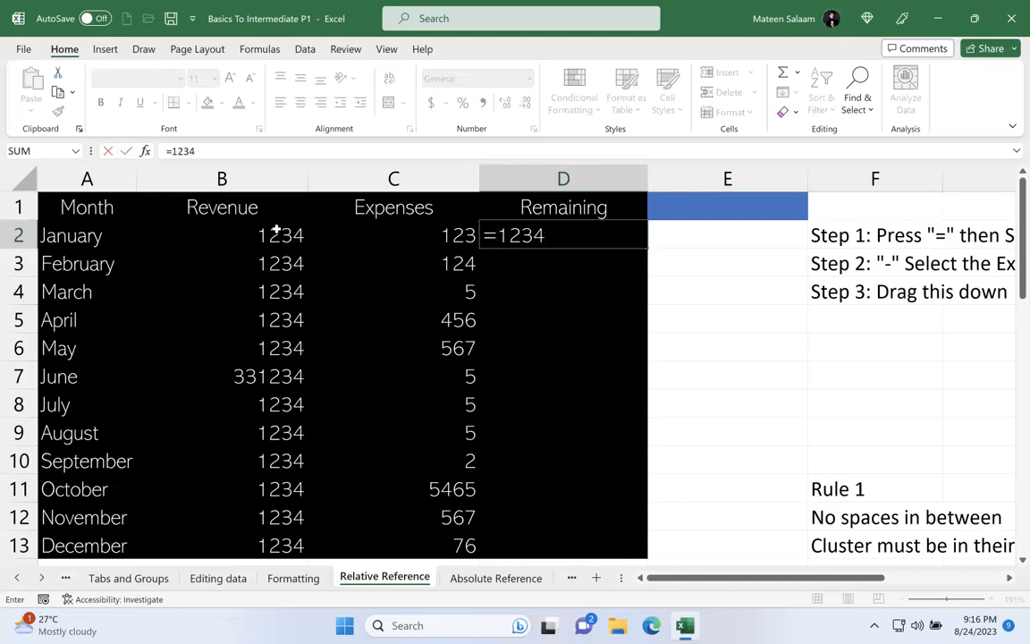
{"action": "type", "text": "-123"}
{"action": "key", "text": "Return"}
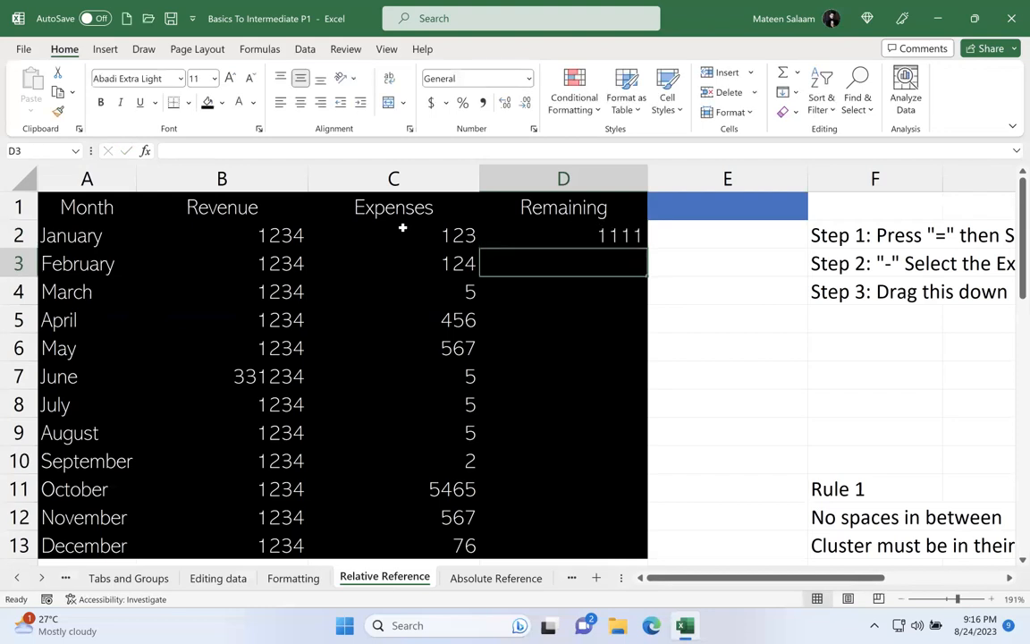
{"action": "left_click", "coordinate": [566, 216]}
{"action": "left_click", "coordinate": [552, 231]}
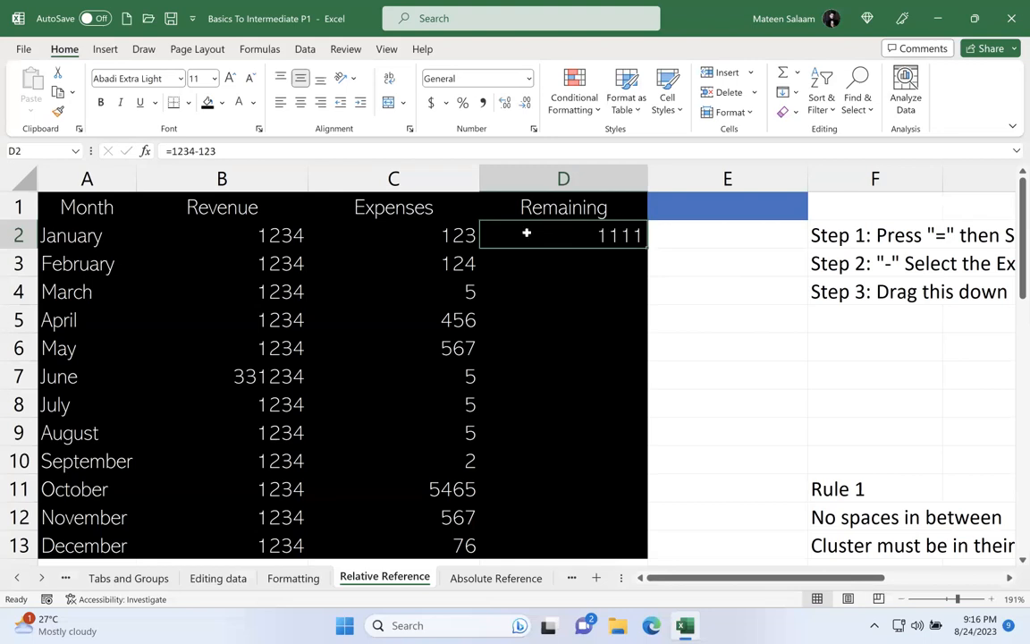
Step: Set January's Revenue in B2 to 3456 and its Expenses in C2 to 354
{"action": "left_click", "coordinate": [225, 230]}
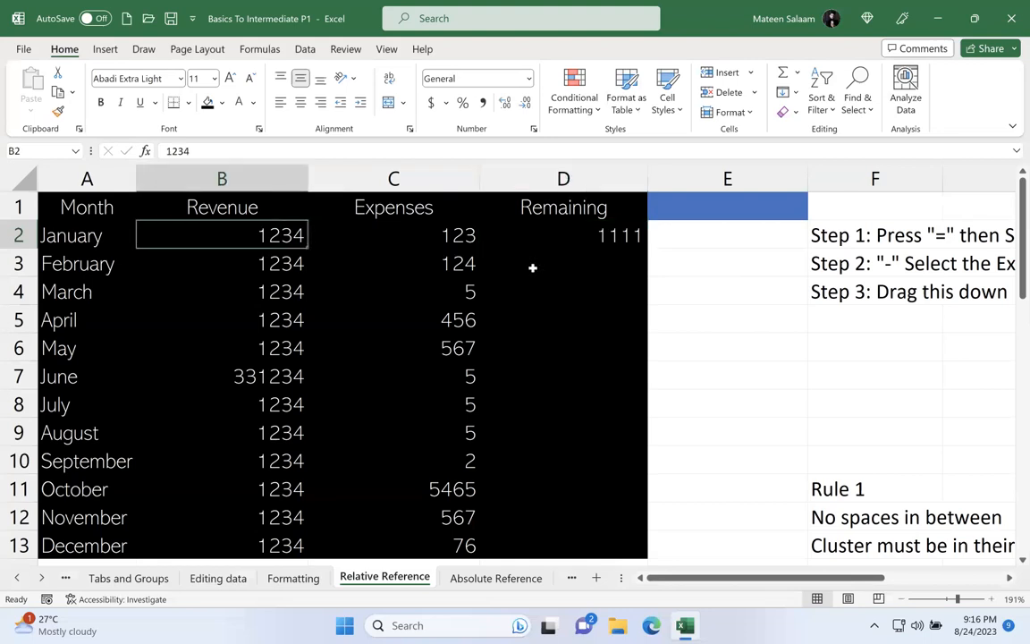
{"action": "type", "text": "3456"}
{"action": "key", "text": "Return"}
{"action": "left_click", "coordinate": [459, 235]}
{"action": "type", "text": "3"}
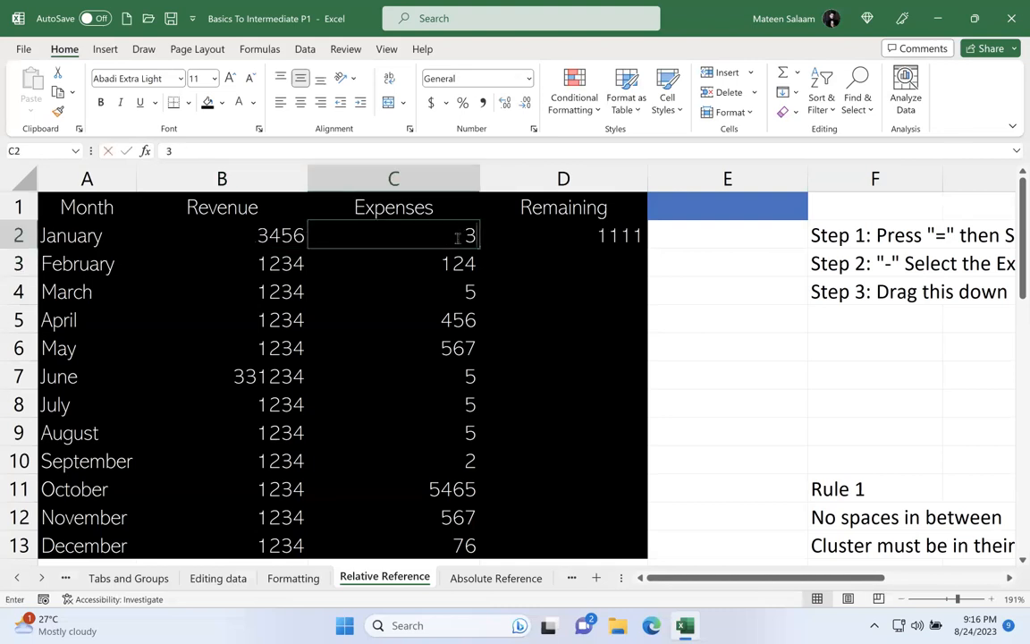
{"action": "type", "text": "54"}
{"action": "key", "text": "Return"}
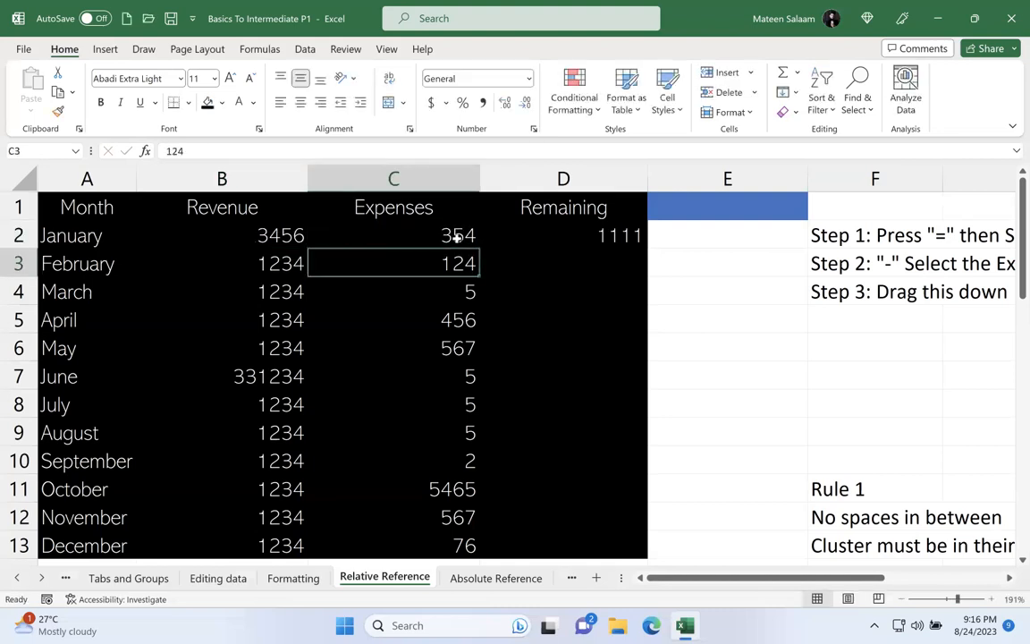
Step: Replace January's Remaining formula in D2 with =3456-354, and inspect the entered formula
{"action": "left_click", "coordinate": [531, 235]}
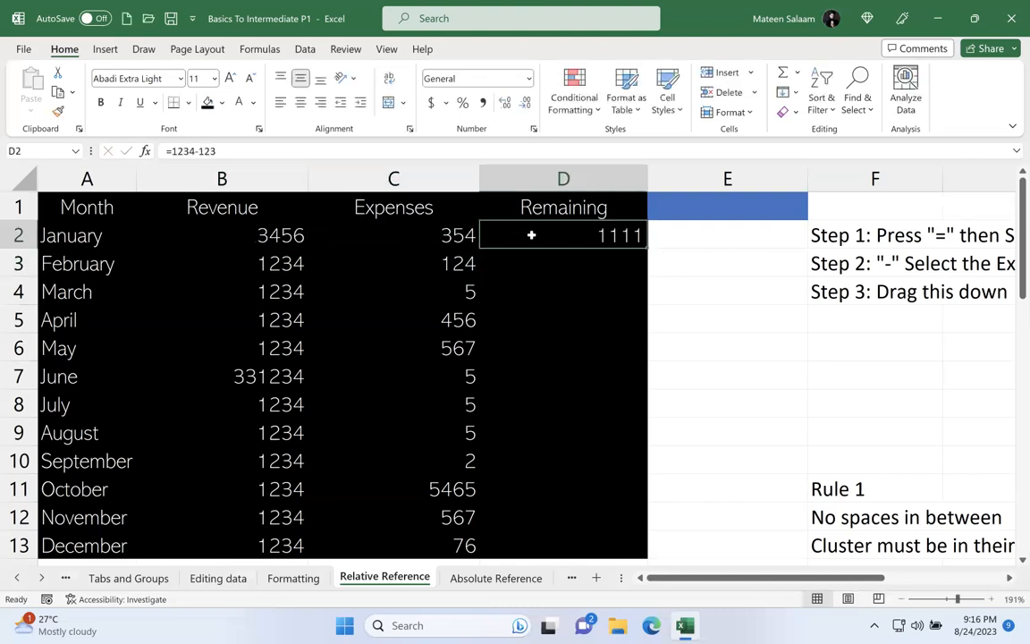
{"action": "type", "text": "="}
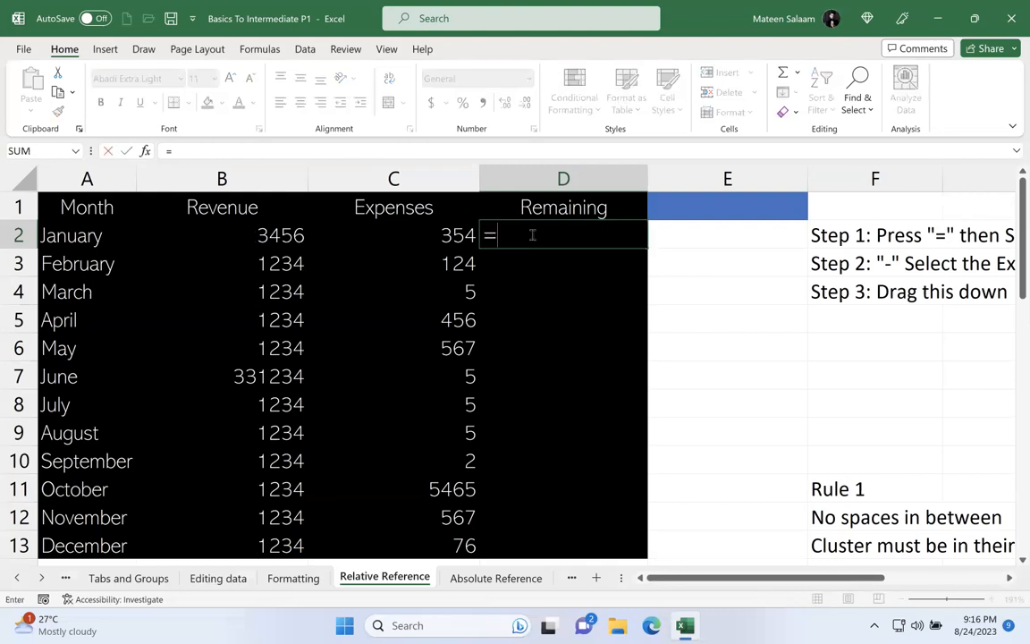
{"action": "type", "text": "3456-354"}
{"action": "key", "text": "Return"}
{"action": "left_click", "coordinate": [531, 235]}
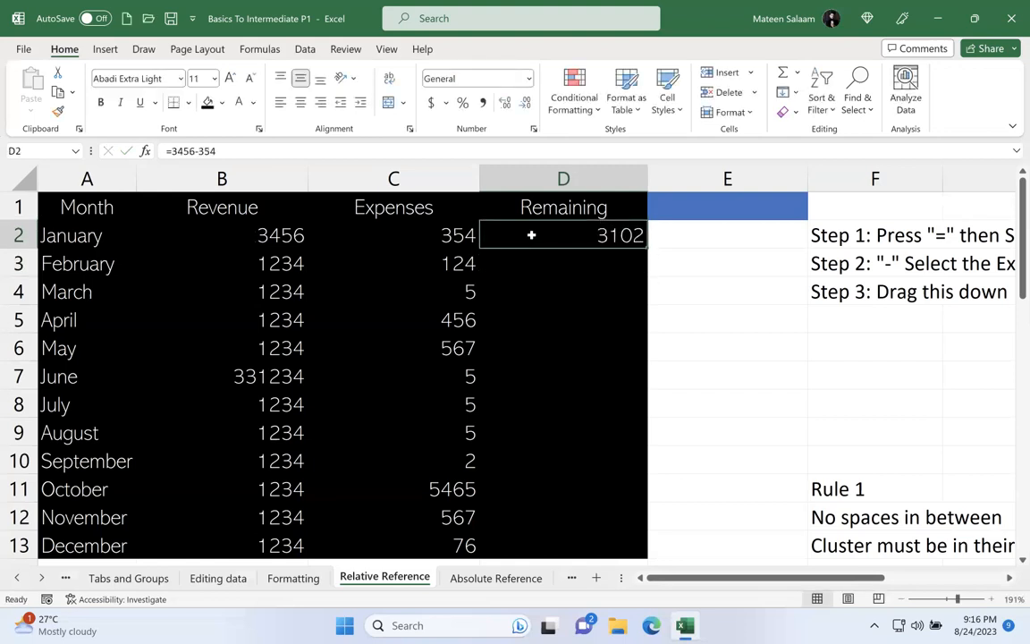
{"action": "double_click", "coordinate": [531, 235]}
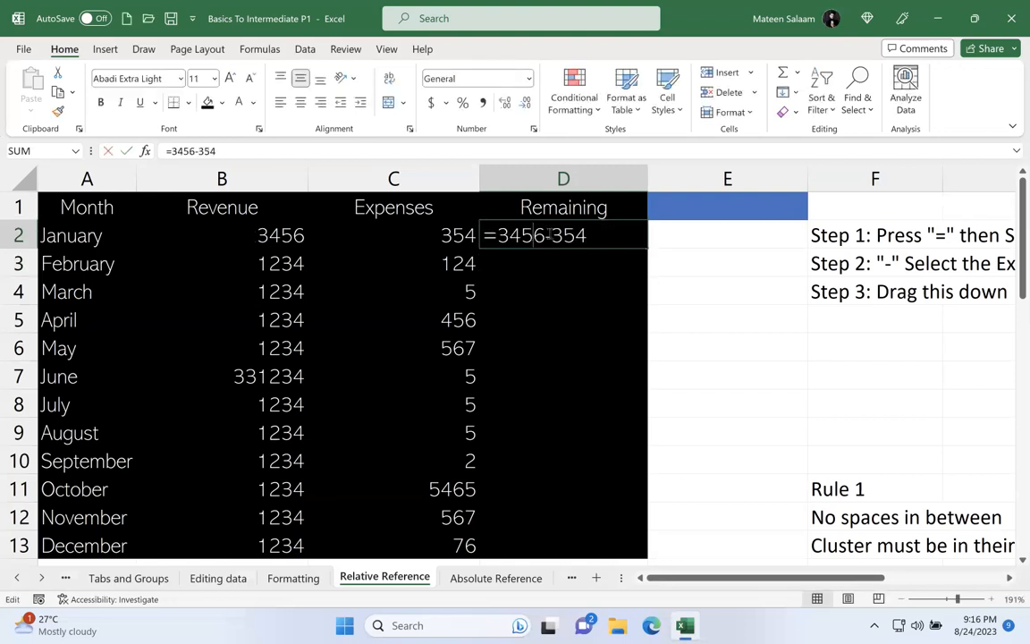
{"action": "key", "text": "Return"}
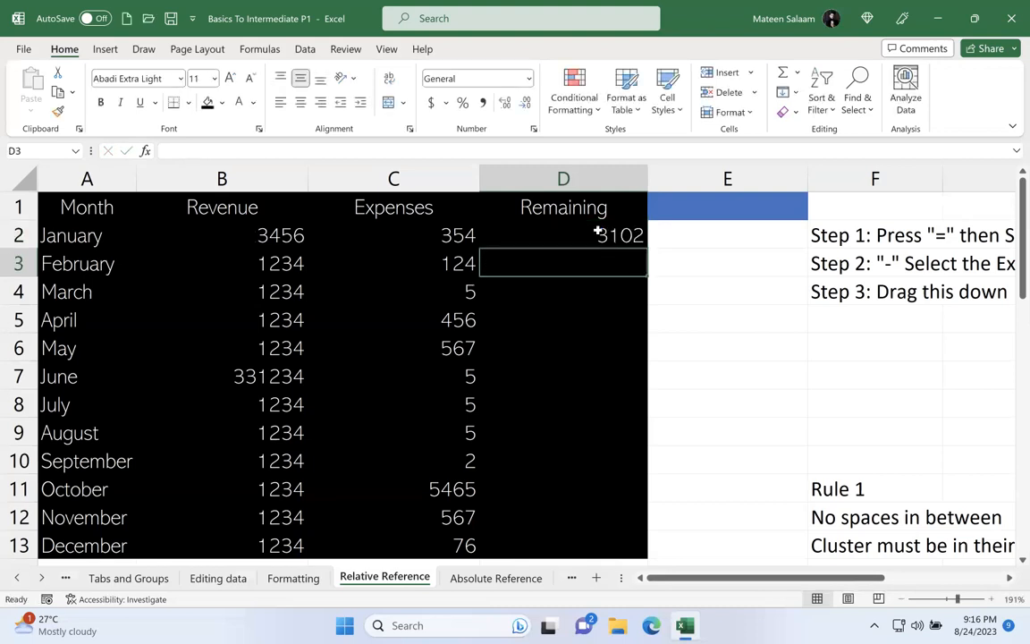
{"action": "left_click", "coordinate": [598, 234]}
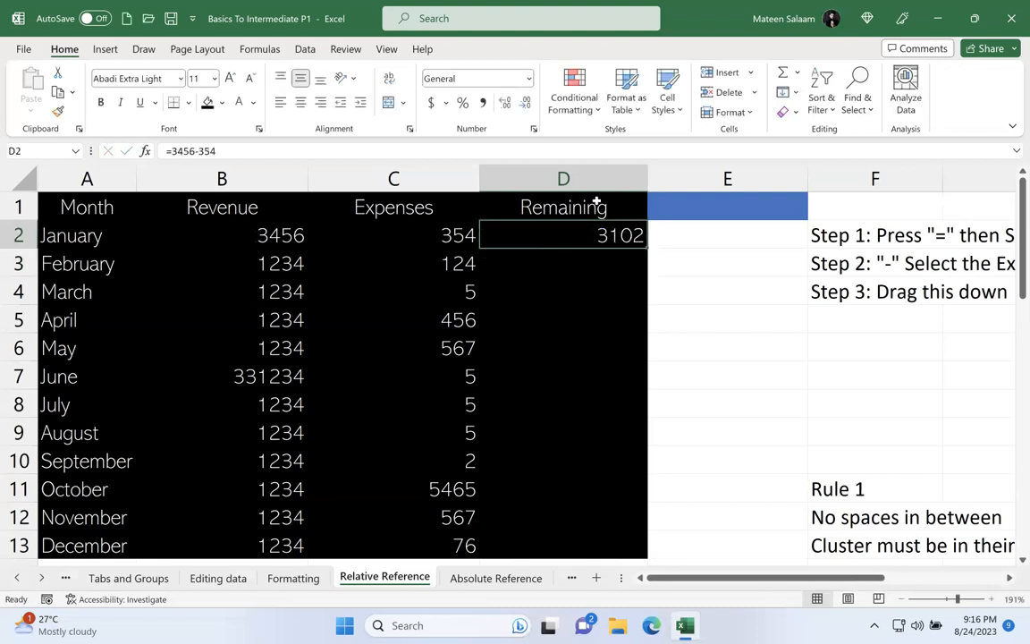
Step: Swap the typed numbers in D2's formula for references to January's Revenue and Expenses, giving =B2-C2
{"action": "double_click", "coordinate": [552, 227]}
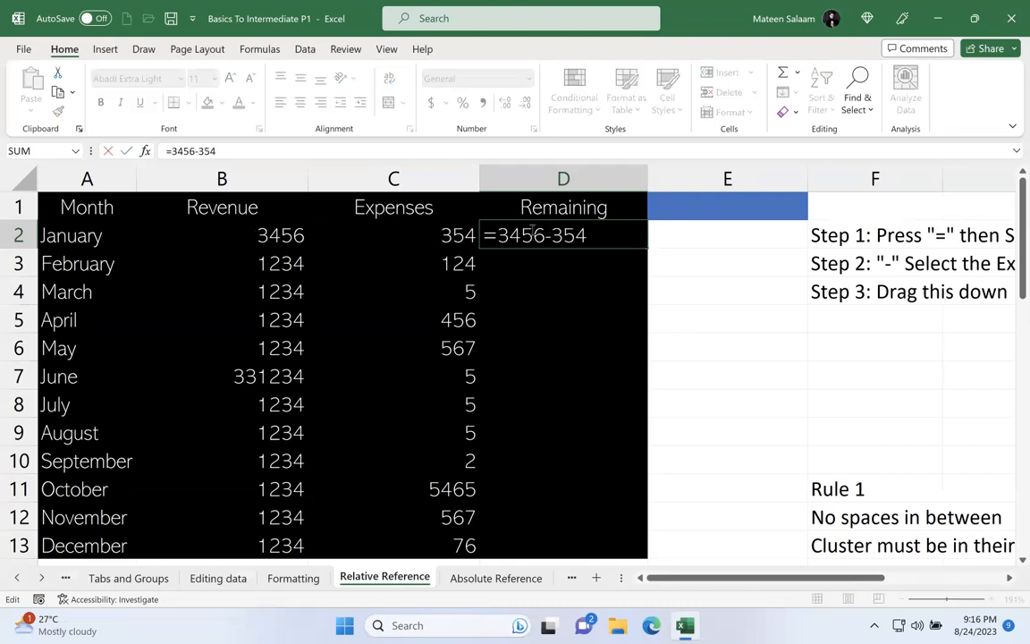
{"action": "left_click_drag", "start_coordinate": [587, 235], "coordinate": [509, 234]}
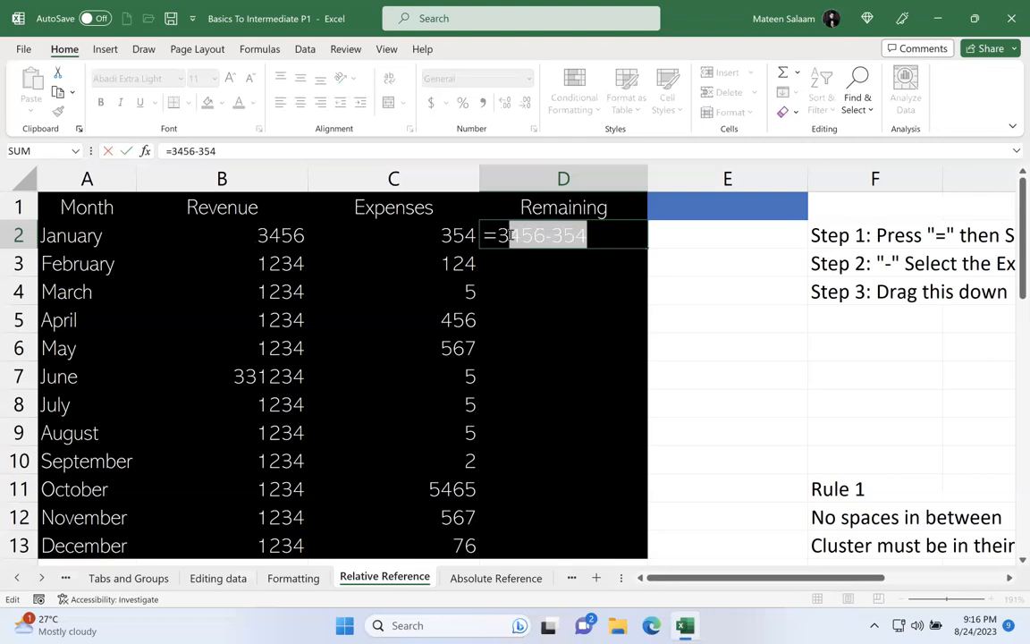
{"action": "key", "text": "BackSpace"}
{"action": "key", "text": "BackSpace"}
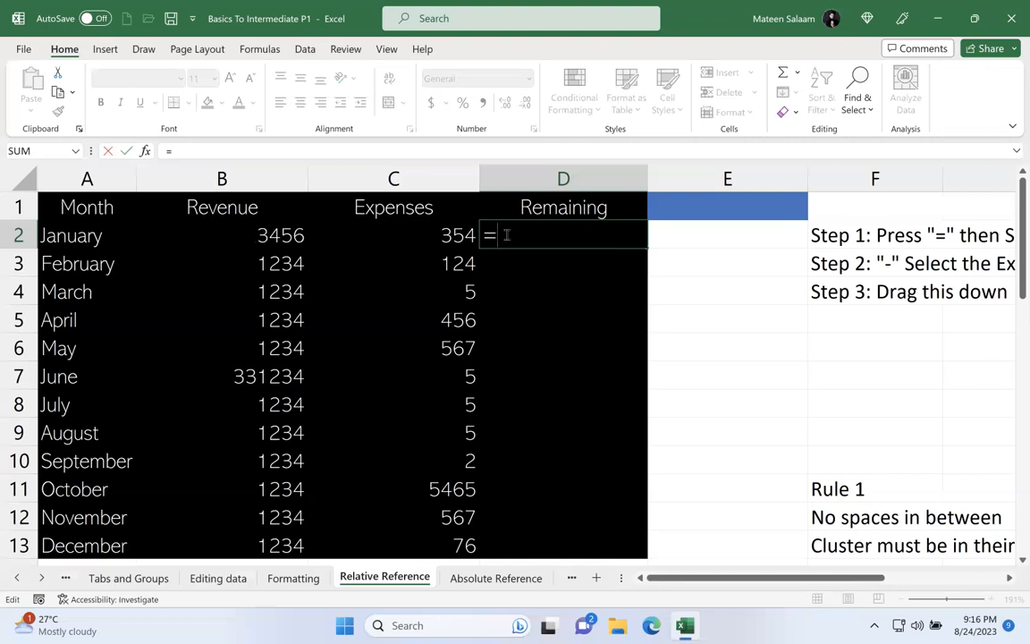
{"action": "left_click", "coordinate": [296, 231]}
{"action": "type", "text": "-"}
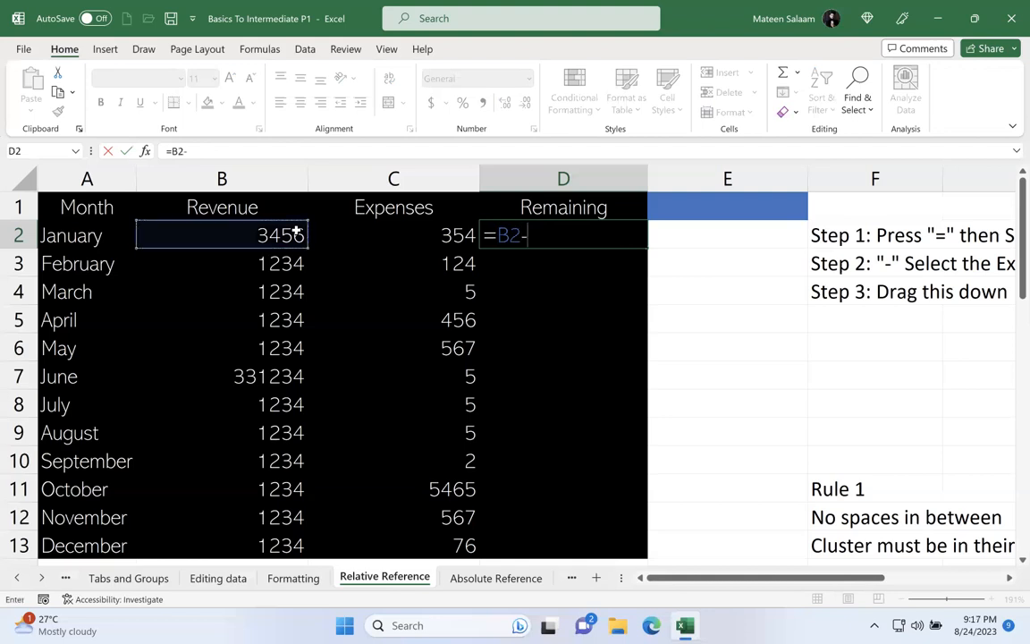
{"action": "left_click", "coordinate": [397, 229]}
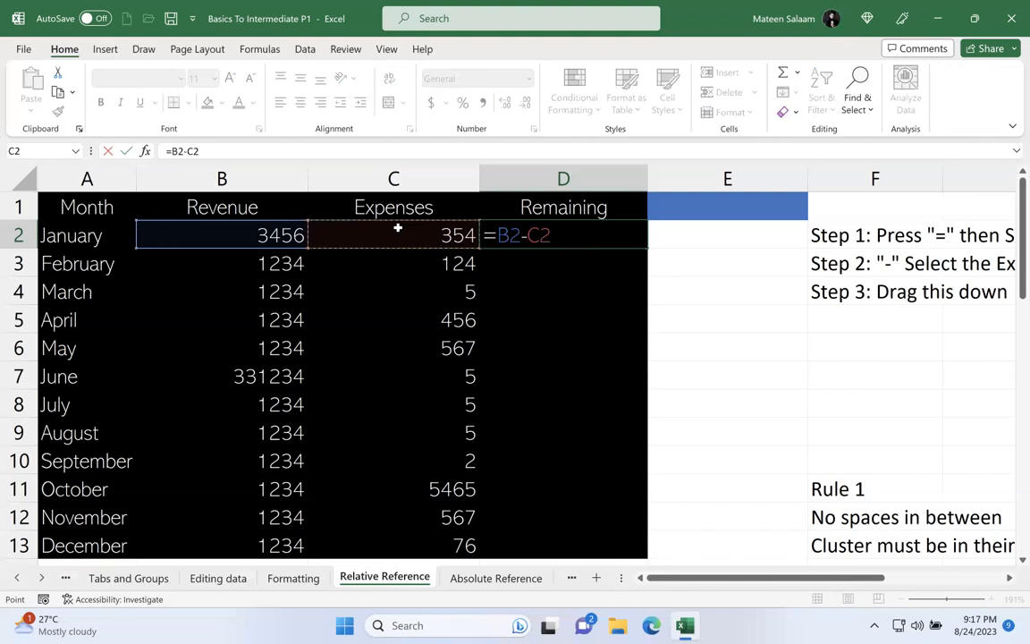
Step: Strip D2's formula back to the equals sign, rebuild it as =B2-C2 from the cell references, and reselect D2
{"action": "key", "text": "BackSpace"}
{"action": "key", "text": "BackSpace"}
{"action": "key", "text": "BackSpace"}
{"action": "key", "text": "BackSpace"}
{"action": "key", "text": "BackSpace"}
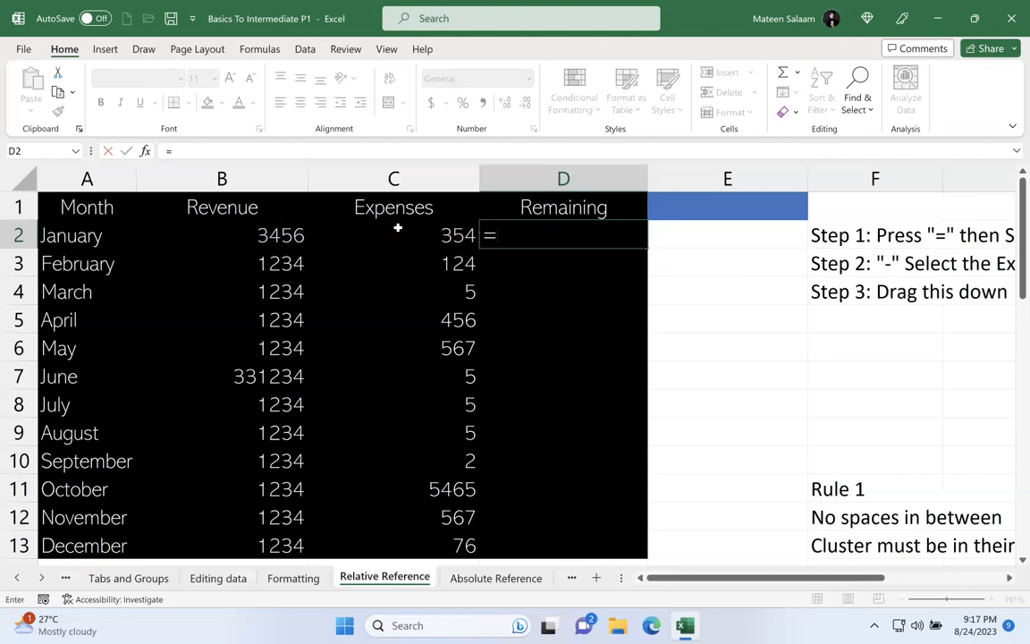
{"action": "left_click", "coordinate": [268, 242]}
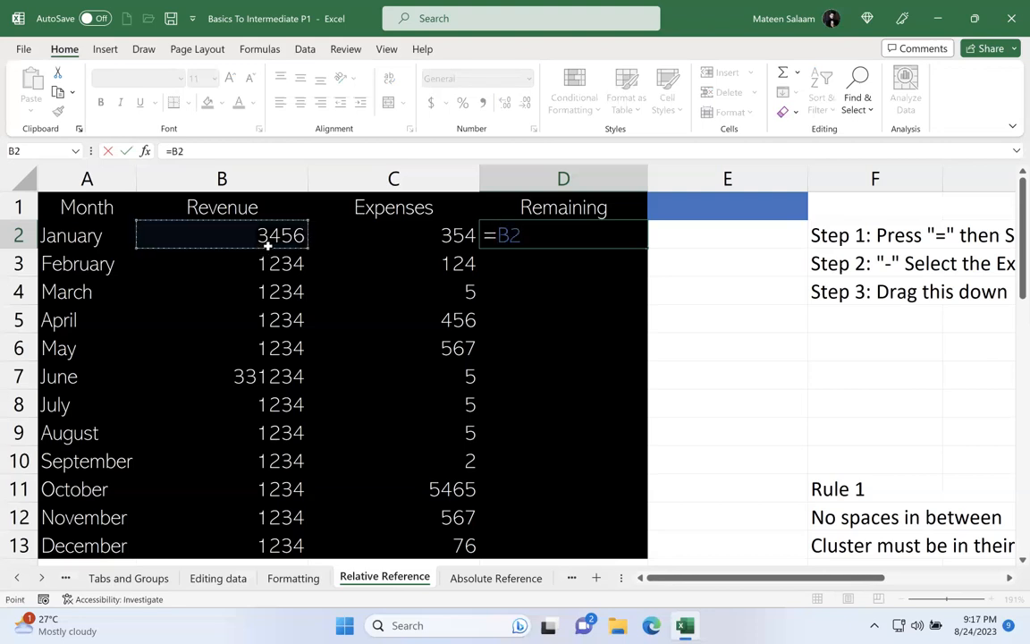
{"action": "type", "text": "-"}
{"action": "left_click", "coordinate": [385, 235]}
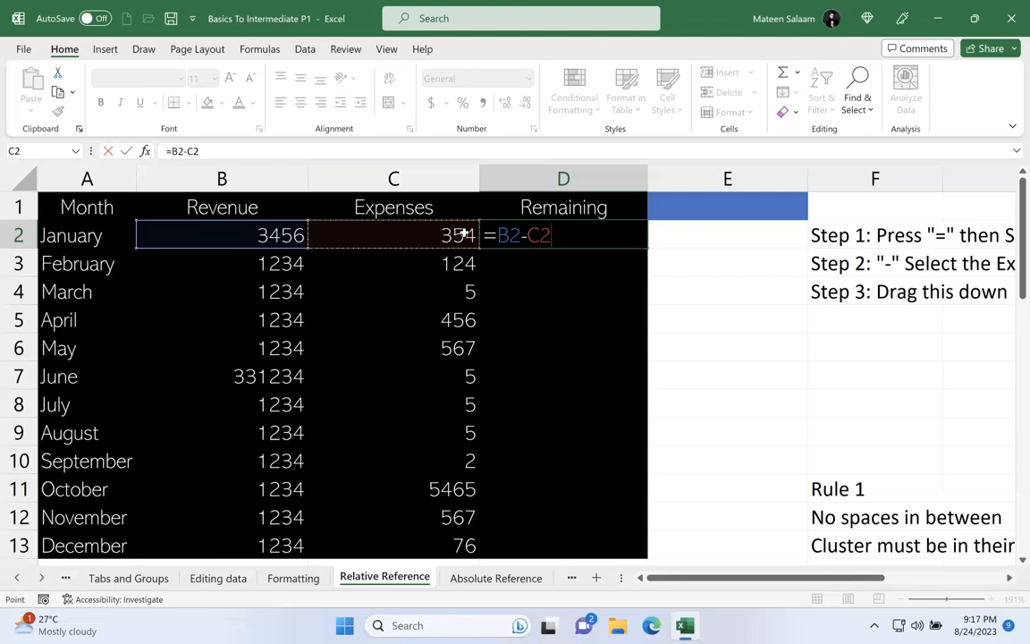
{"action": "key", "text": "Return"}
{"action": "left_click", "coordinate": [551, 231]}
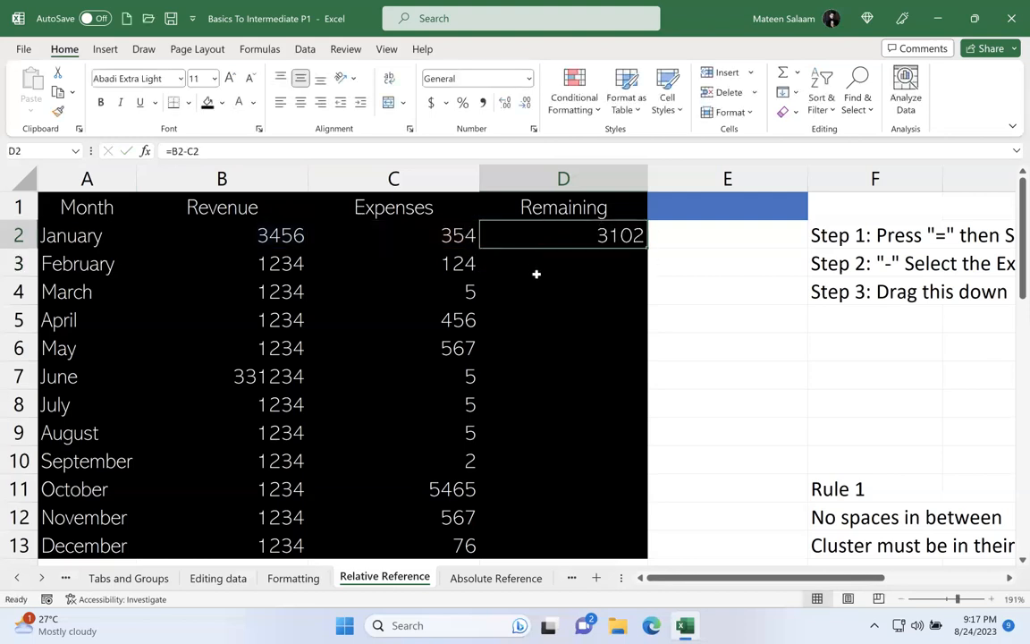
Step: Calculate Remaining for February with =B3-C3 in D3 and for March with =B4-C4 in D4
{"action": "left_click", "coordinate": [540, 269]}
{"action": "type", "text": "="}
{"action": "left_click", "coordinate": [292, 263]}
{"action": "type", "text": "-"}
{"action": "left_click", "coordinate": [380, 257]}
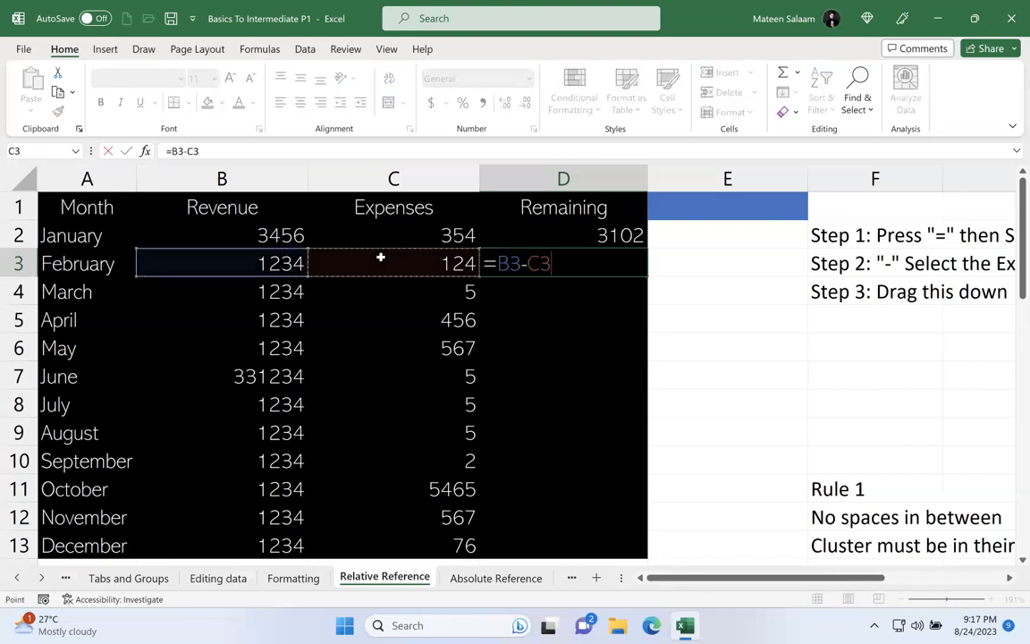
{"action": "key", "text": "Return"}
{"action": "type", "text": "="}
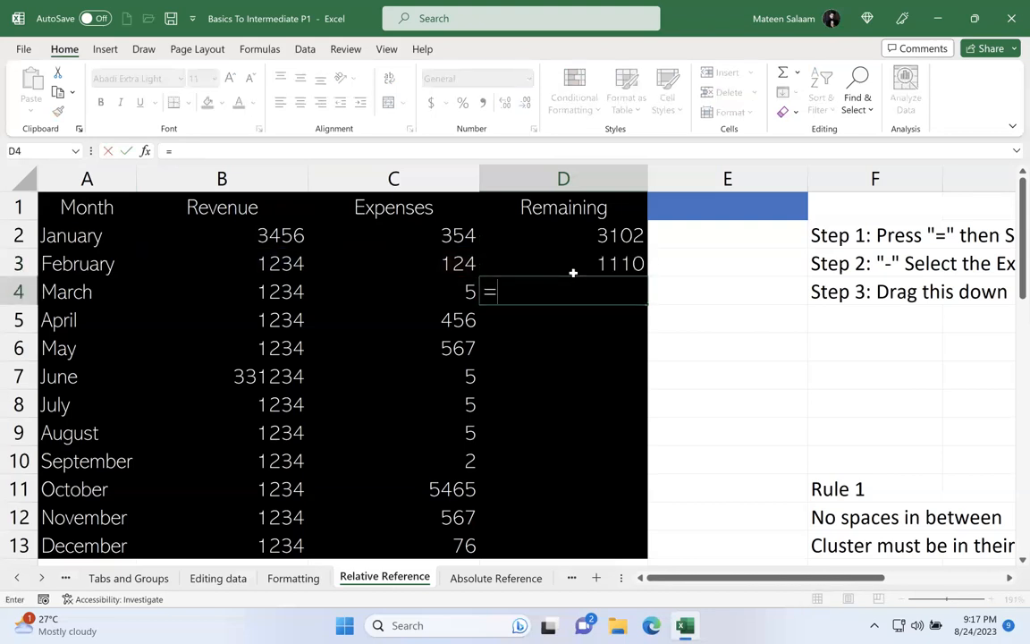
{"action": "left_click", "coordinate": [297, 295]}
{"action": "type", "text": "-"}
{"action": "left_click", "coordinate": [429, 288]}
{"action": "key", "text": "Return"}
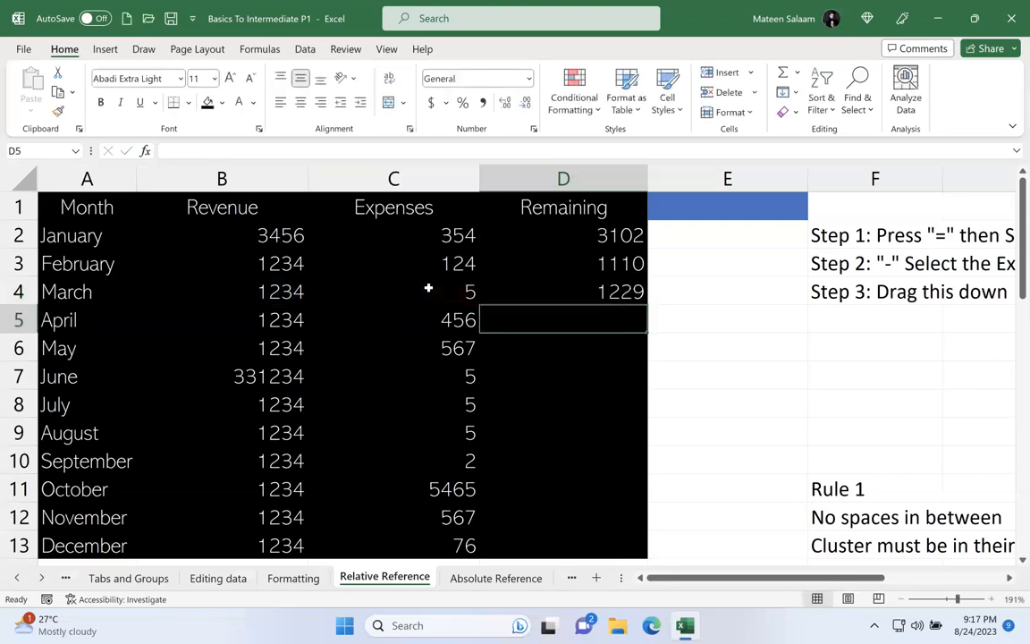
Step: Fill January's Remaining formula from D2 down to December in D13, and clear the filled range
{"action": "left_click", "coordinate": [604, 239]}
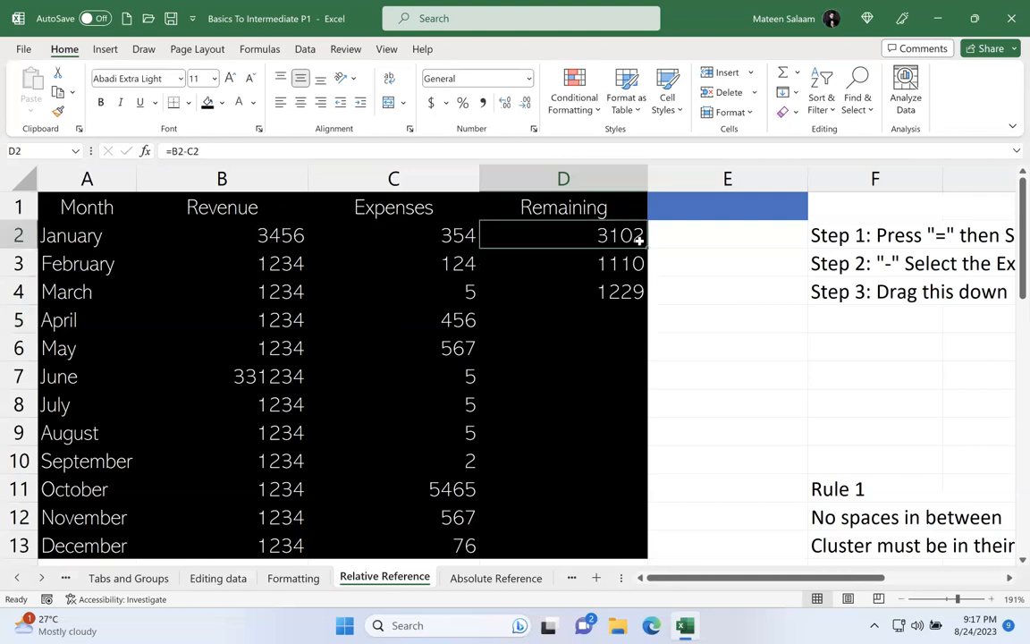
{"action": "left_click_drag", "start_coordinate": [647, 240], "coordinate": [642, 554]}
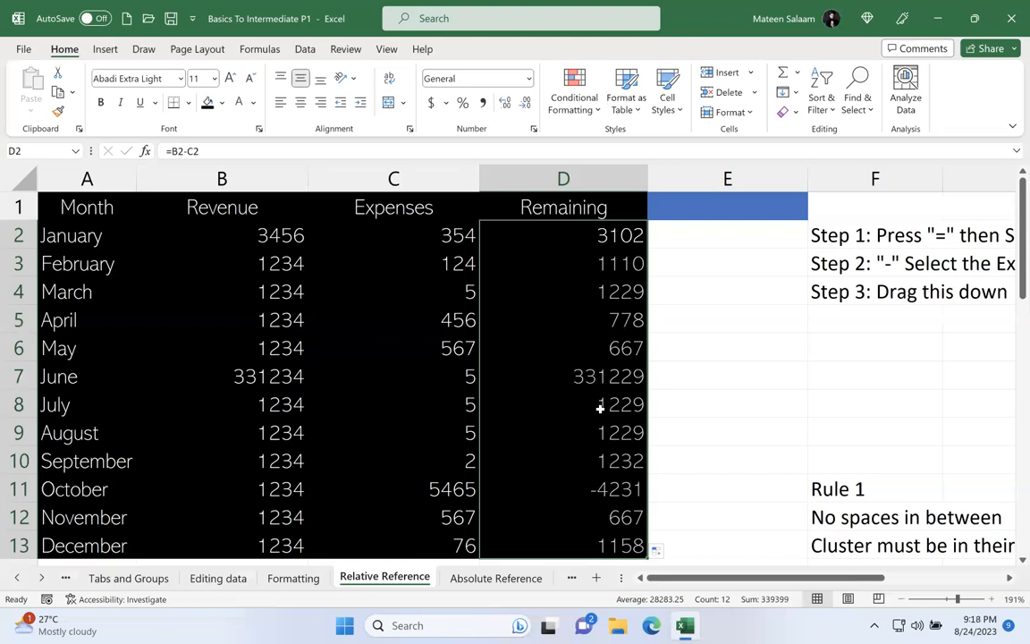
{"action": "key", "text": "Delete"}
{"action": "left_click", "coordinate": [632, 384]}
Step: Enter =B2-C2 in D2 to subtract January's Expenses from its Revenue
{"action": "left_click", "coordinate": [577, 237]}
{"action": "type", "text": "="}
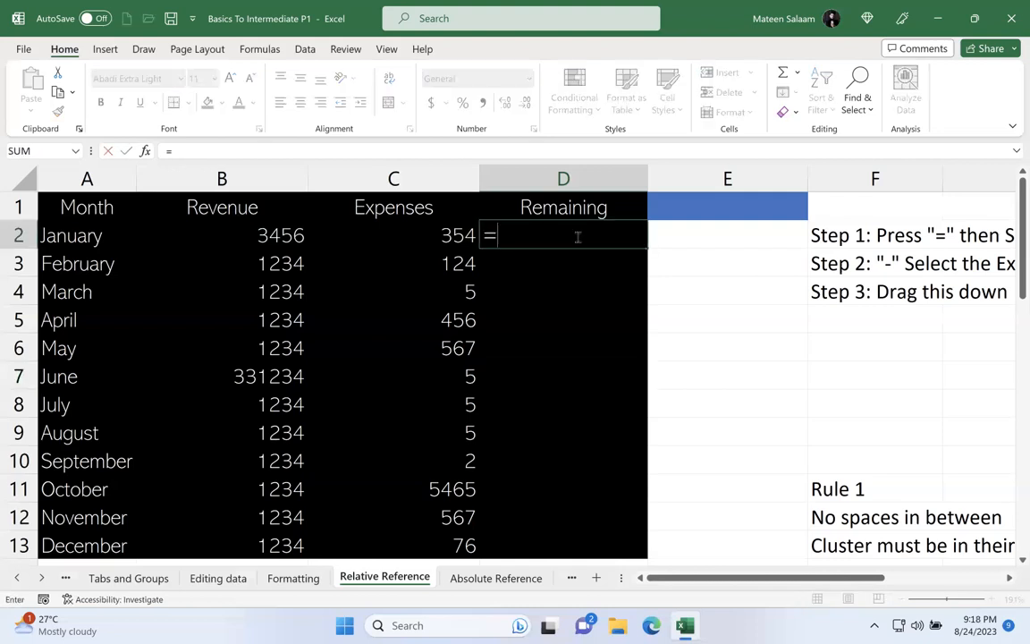
{"action": "left_click", "coordinate": [261, 234]}
{"action": "type", "text": "-"}
{"action": "left_click", "coordinate": [374, 239]}
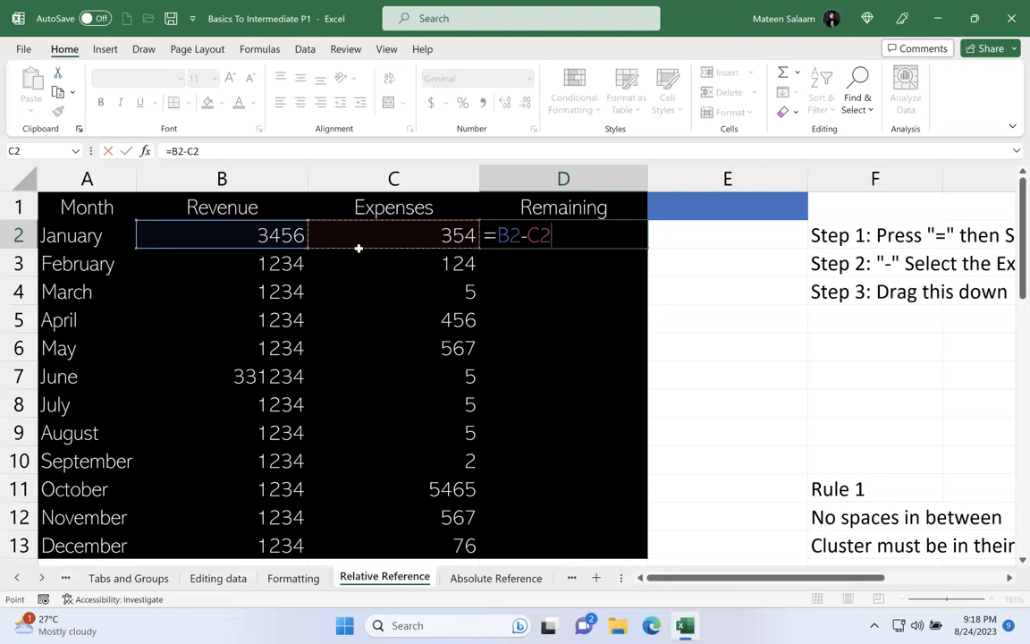
{"action": "key", "text": "Return"}
{"action": "scroll", "coordinate": [591, 293], "scroll_direction": "down", "scroll_amount": 1}
{"action": "scroll", "coordinate": [591, 293], "scroll_direction": "up", "scroll_amount": 1}
Step: Fill the January Remaining formula from D2 down through December in D13
{"action": "left_click", "coordinate": [621, 230]}
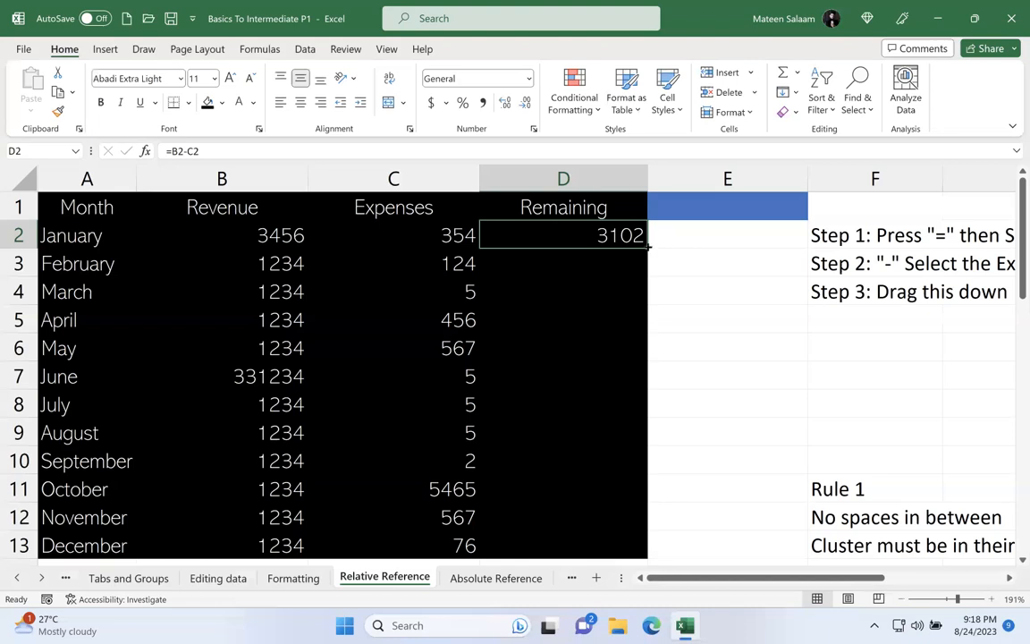
{"action": "left_click_drag", "start_coordinate": [647, 243], "coordinate": [647, 556]}
{"action": "scroll", "coordinate": [689, 460], "scroll_direction": "down", "scroll_amount": 1}
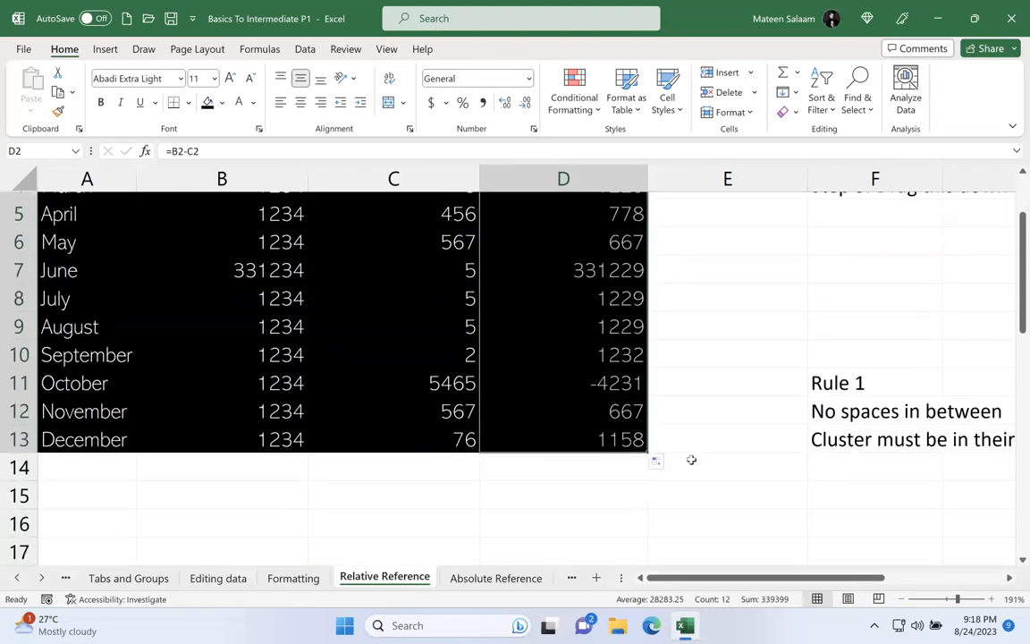
Step: On the Absolute Reference sheet, move the GST label and its rate to C41:C42, above the item table's Price header
{"action": "scroll", "coordinate": [691, 459], "scroll_direction": "up", "scroll_amount": 1}
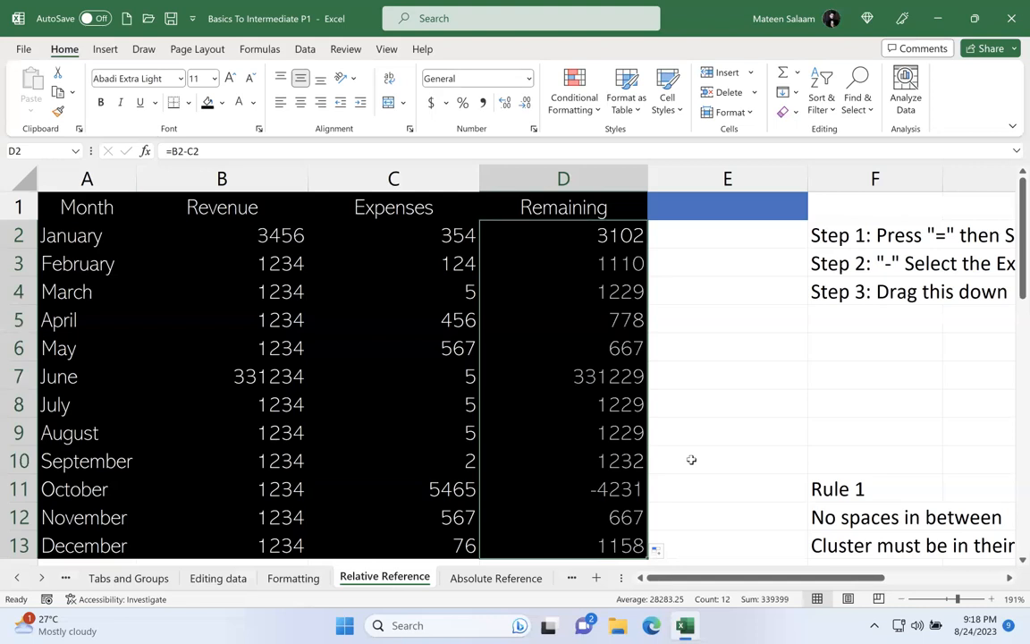
{"action": "left_click", "coordinate": [506, 586]}
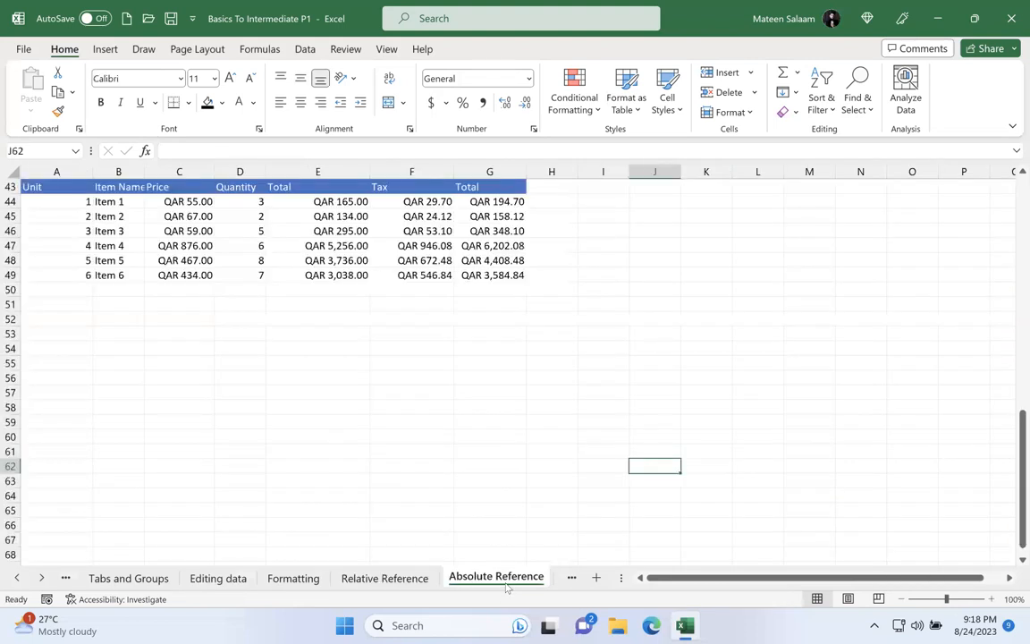
{"action": "scroll", "coordinate": [311, 435], "scroll_direction": "up", "scroll_amount": 7, "text": "ctrl"}
{"action": "scroll", "coordinate": [311, 435], "scroll_direction": "up", "scroll_amount": 17}
{"action": "scroll", "coordinate": [572, 485], "scroll_direction": "down", "scroll_amount": 2, "text": "ctrl"}
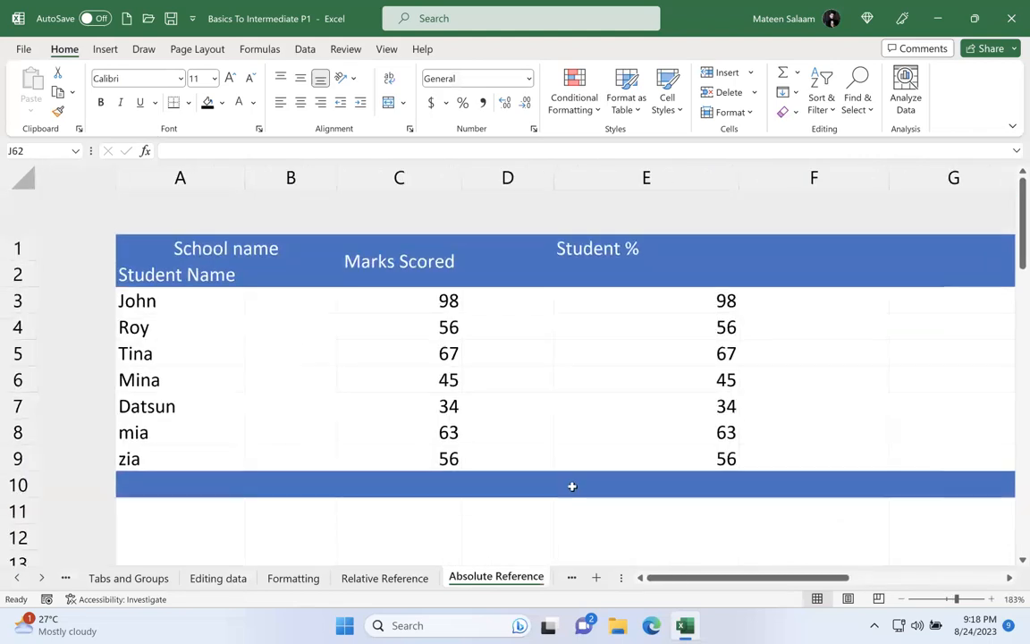
{"action": "scroll", "coordinate": [573, 486], "scroll_direction": "down", "scroll_amount": 4}
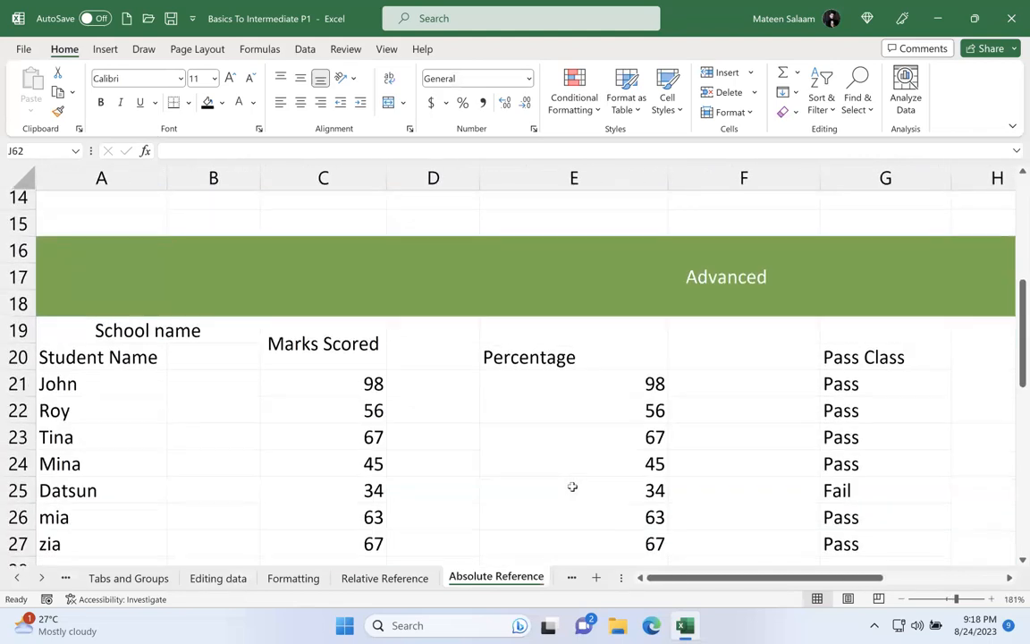
{"action": "scroll", "coordinate": [572, 485], "scroll_direction": "down", "scroll_amount": 9}
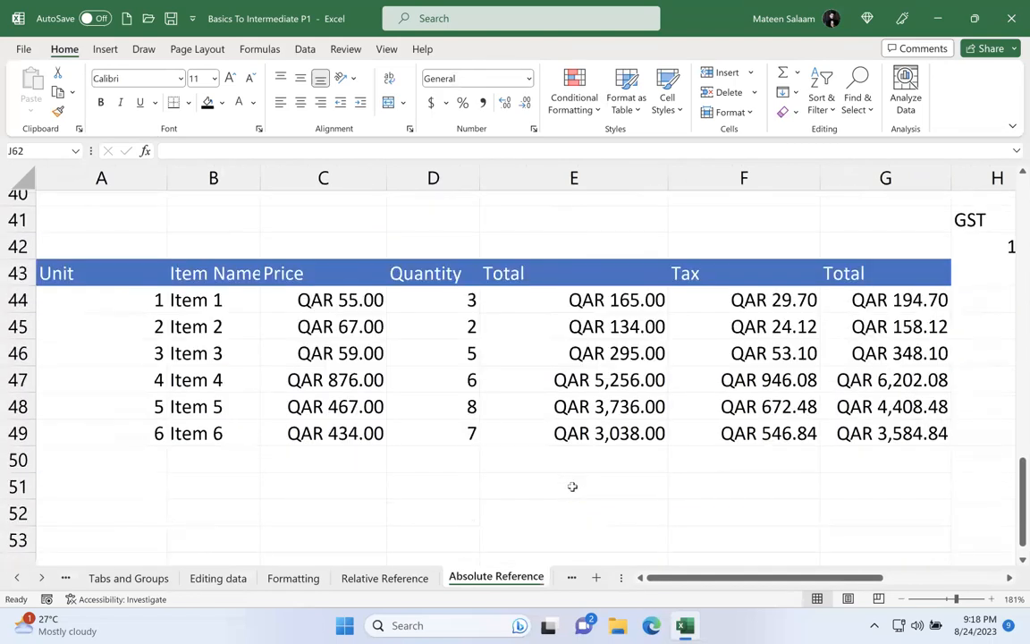
{"action": "left_click_drag", "start_coordinate": [980, 221], "coordinate": [324, 215]}
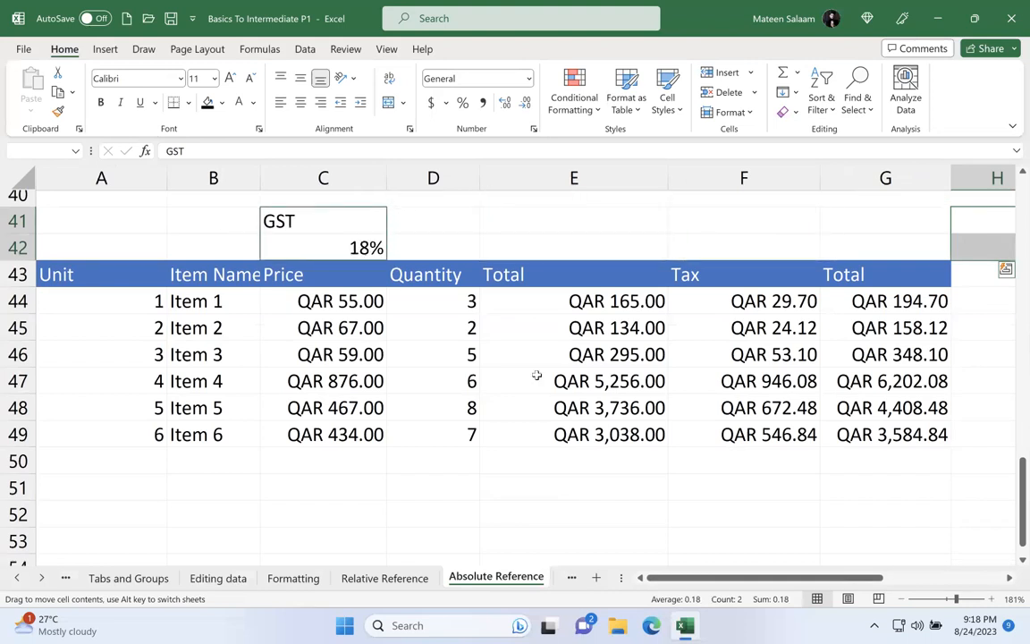
{"action": "left_click", "coordinate": [610, 416]}
Step: Clear the Total, Tax and final Total values in E44:G49 of the item table
{"action": "left_click_drag", "start_coordinate": [528, 301], "coordinate": [869, 444]}
{"action": "key", "text": "Delete"}
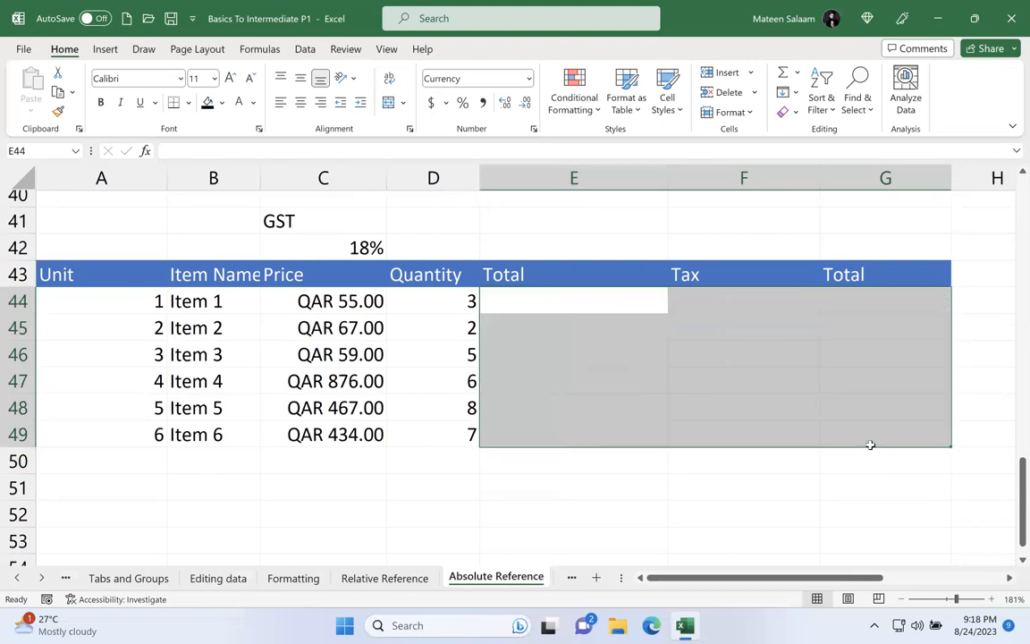
{"action": "left_click", "coordinate": [639, 414]}
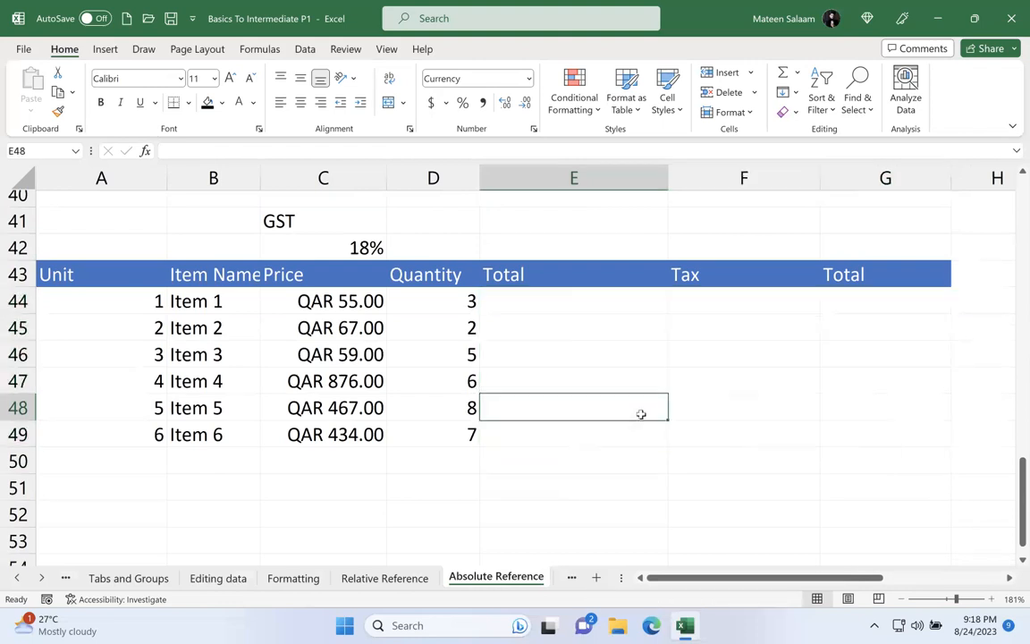
Step: Rename the first four items in B44:B47 as Coffee, Tea, Bags and Shoes
{"action": "left_click", "coordinate": [213, 301]}
{"action": "type", "text": "Coffee"}
{"action": "key", "text": "Return"}
{"action": "type", "text": "Tea"}
{"action": "key", "text": "Return"}
{"action": "type", "text": "Bags"}
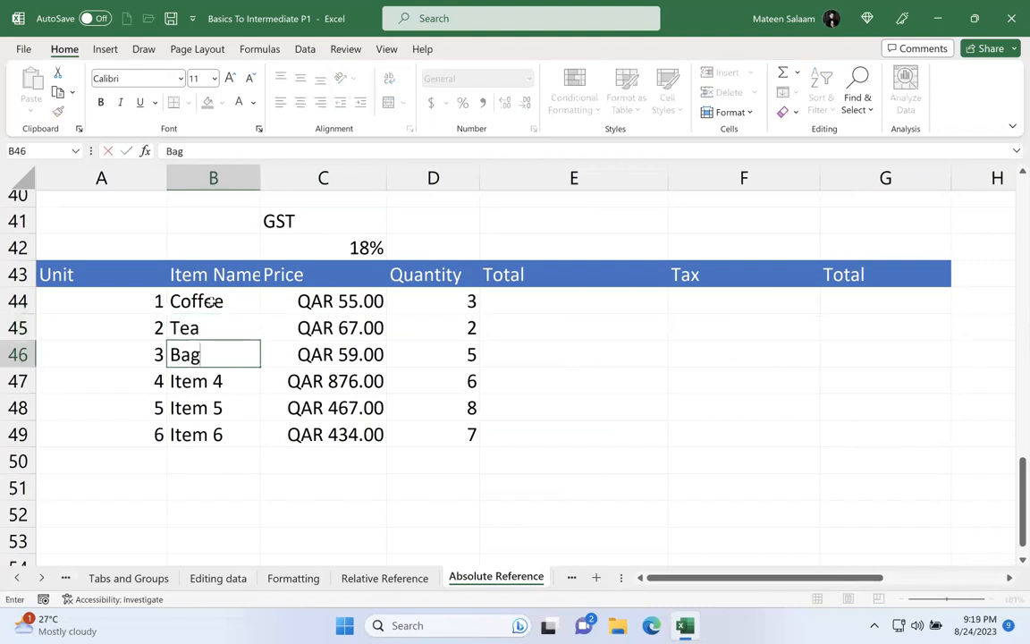
{"action": "key", "text": "Return"}
{"action": "type", "text": "Shoes"}
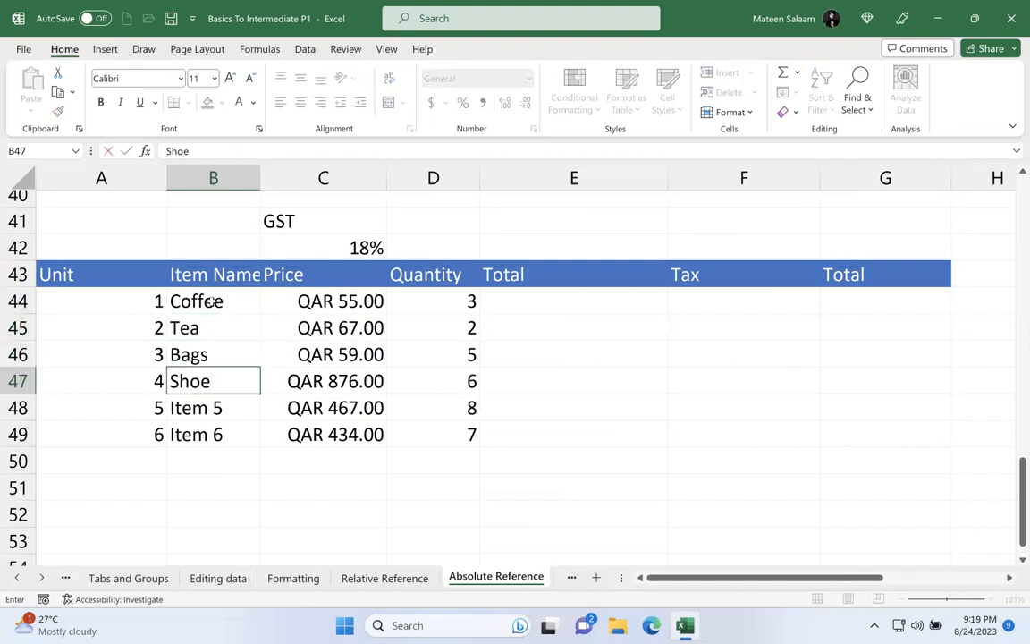
{"action": "key", "text": "Up"}
{"action": "key", "text": "Up"}
{"action": "key", "text": "Down"}
{"action": "key", "text": "Down"}
{"action": "key", "text": "Down"}
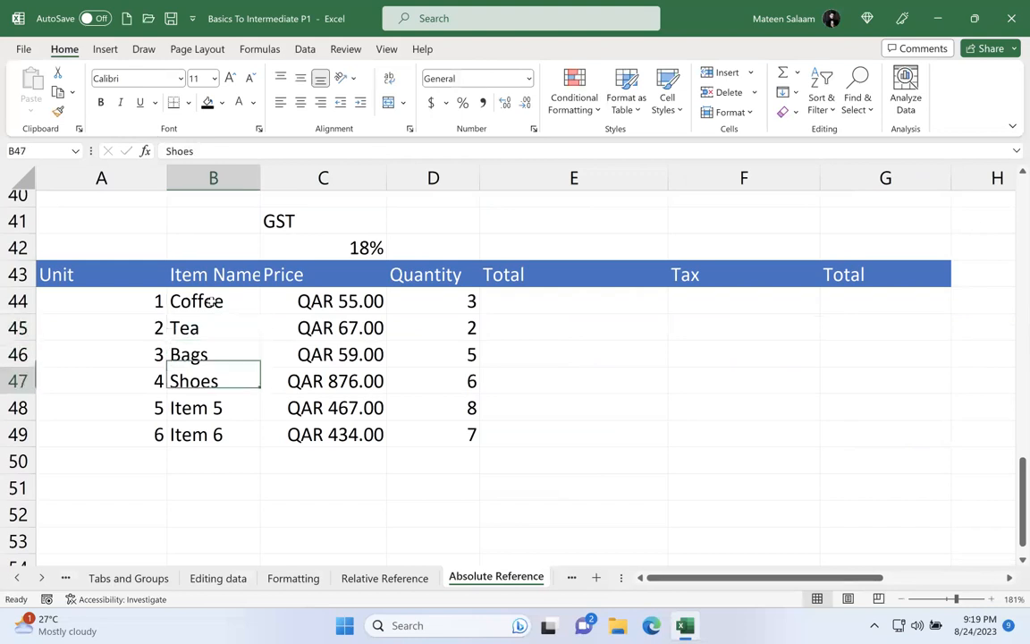
Step: Rename the last two items in B48:B49 as Shirt and Trousers
{"action": "type", "text": "Shirt"}
{"action": "key", "text": "Return"}
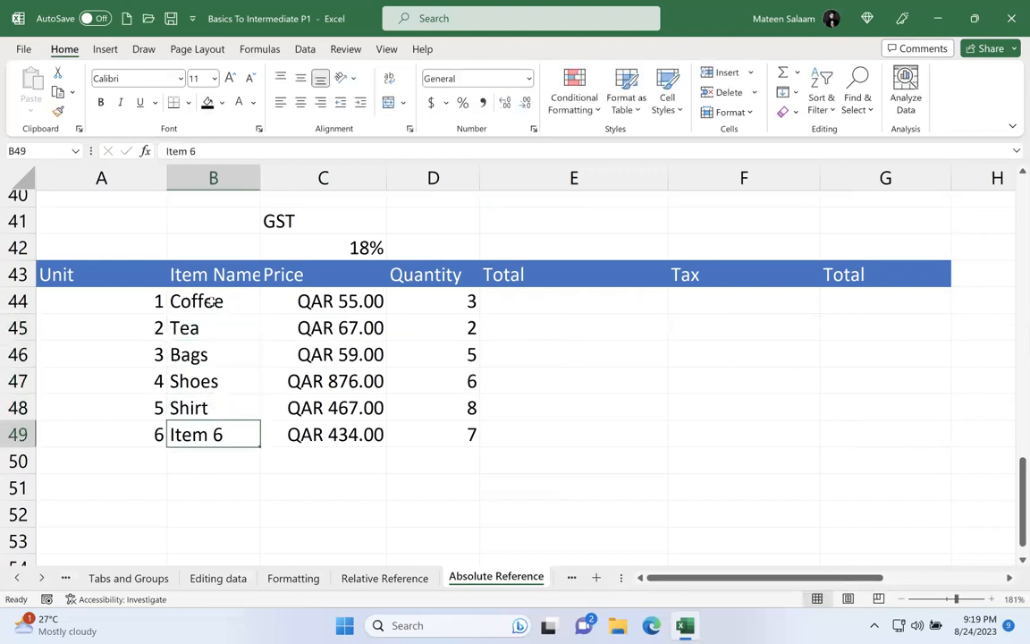
{"action": "type", "text": "Trousers"}
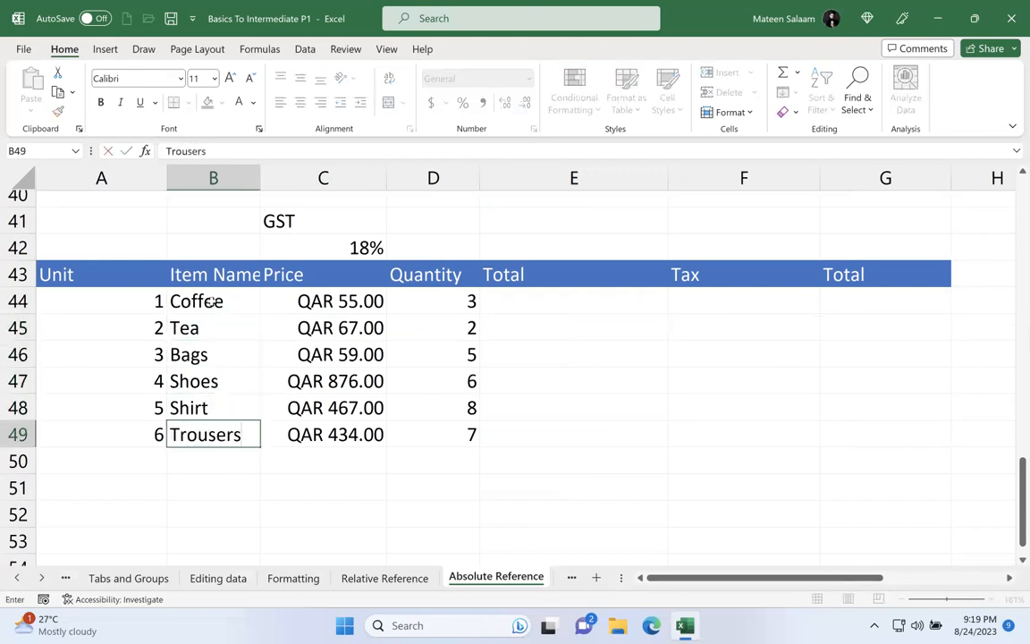
{"action": "key", "text": "Return"}
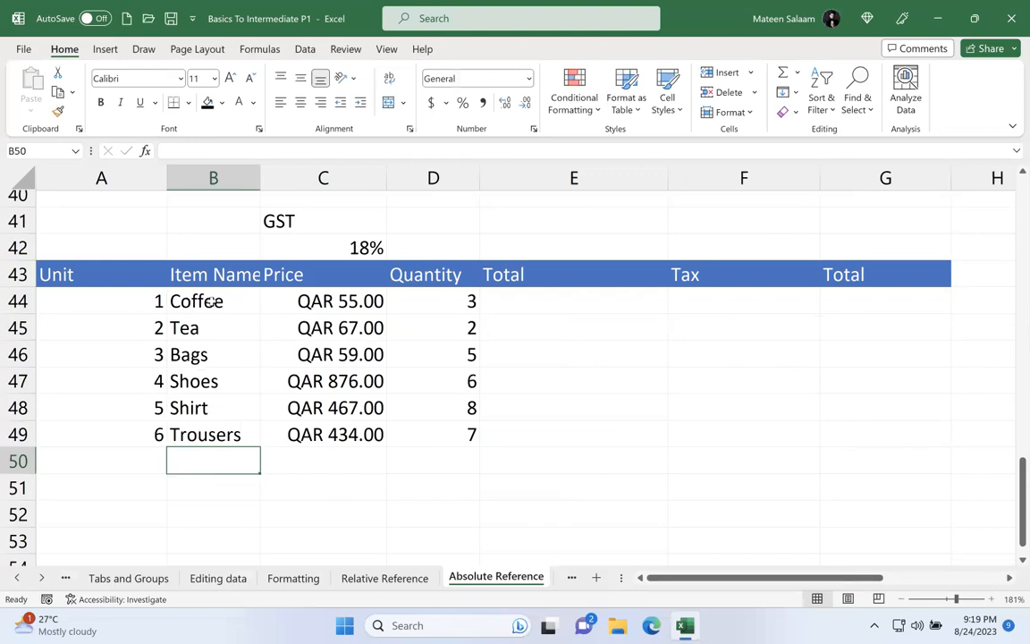
Step: Rename the Total header in E43, next to Quantity, as Sub-Total
{"action": "left_click", "coordinate": [219, 300]}
{"action": "left_click", "coordinate": [304, 299]}
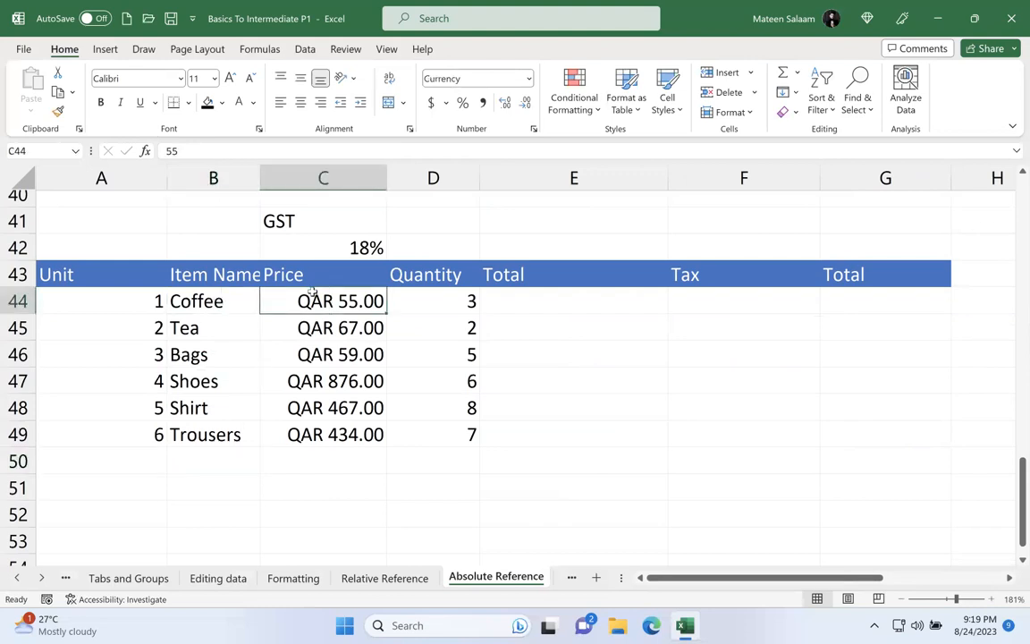
{"action": "left_click", "coordinate": [436, 295]}
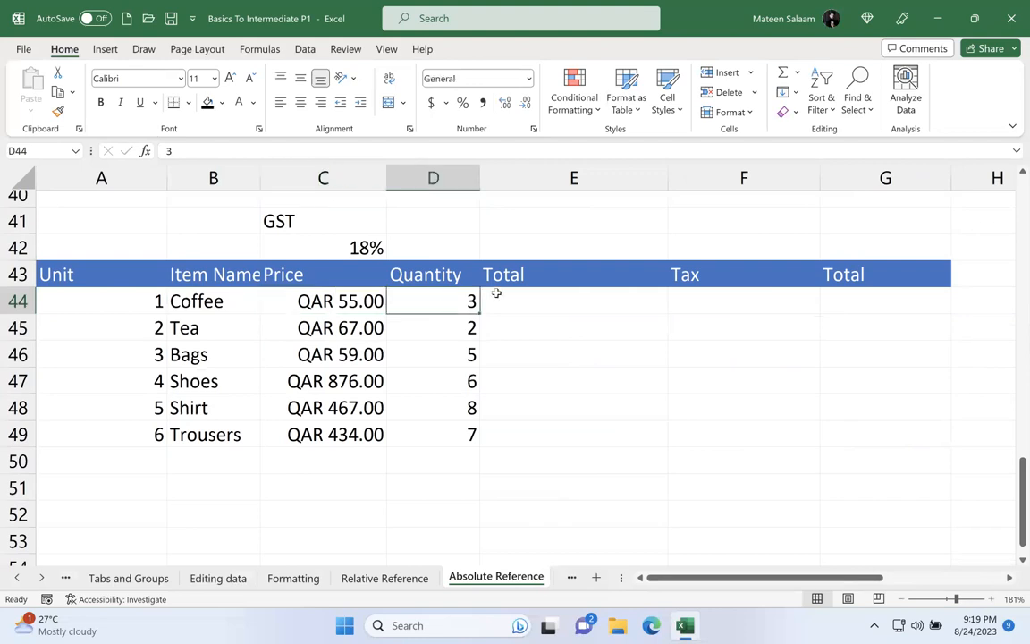
{"action": "left_click", "coordinate": [525, 304]}
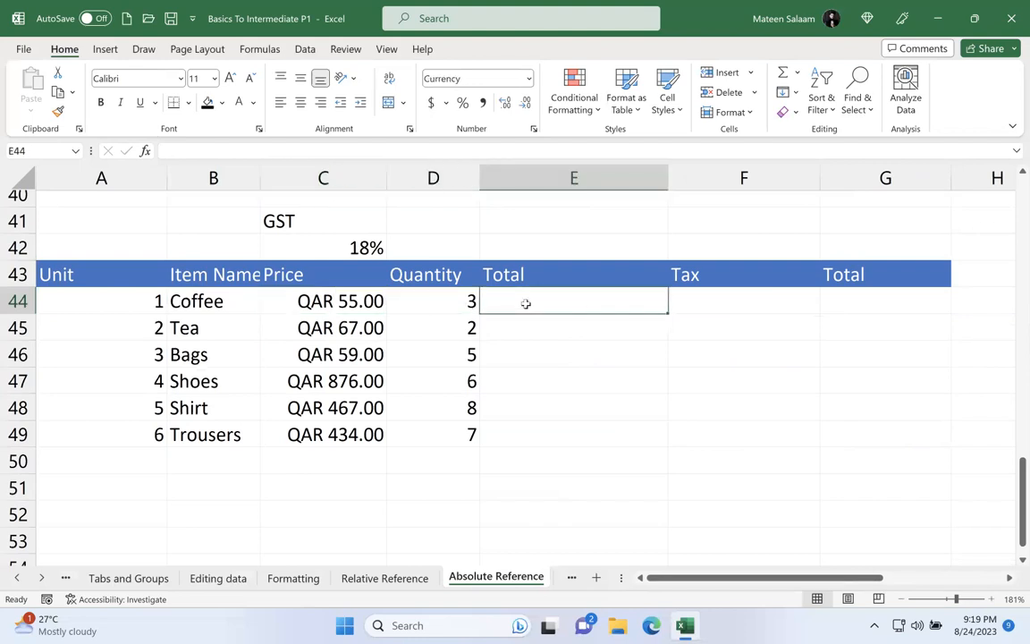
{"action": "double_click", "coordinate": [551, 282]}
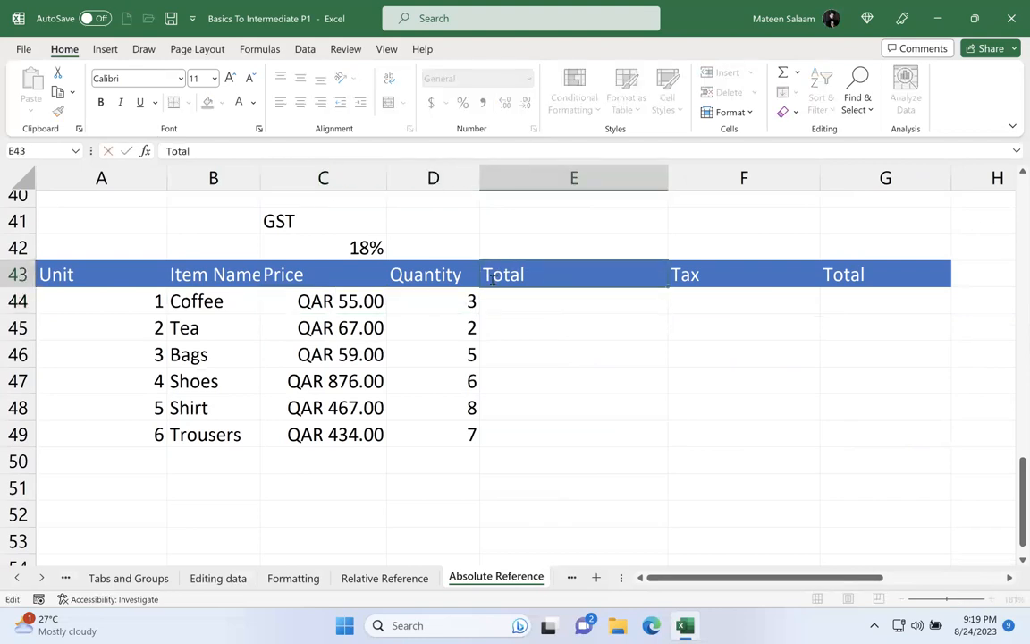
{"action": "type", "text": "Sub"}
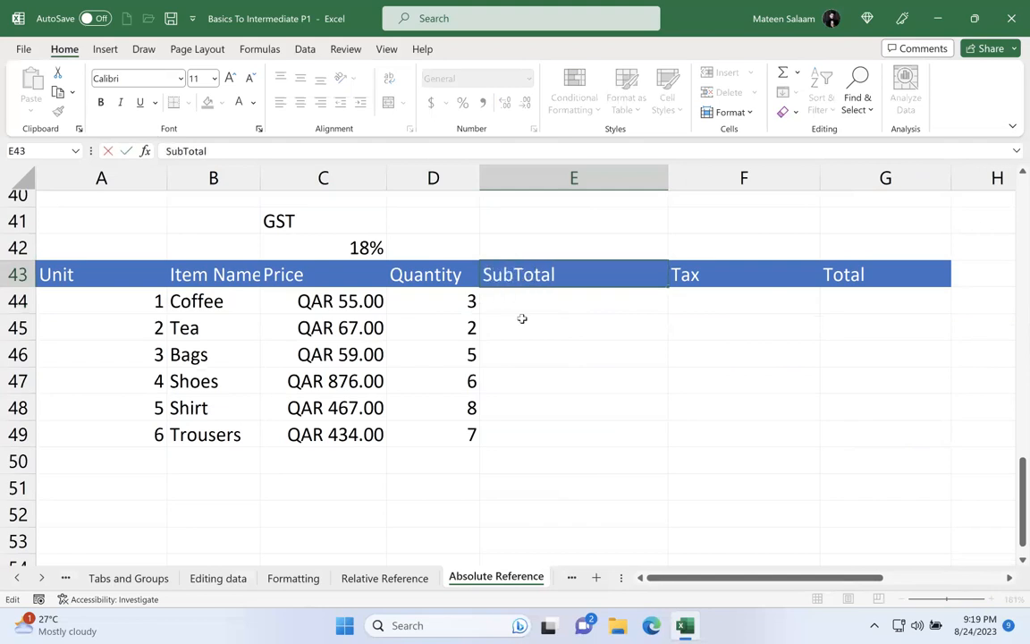
{"action": "type", "text": "-"}
{"action": "key", "text": "shift+Return"}
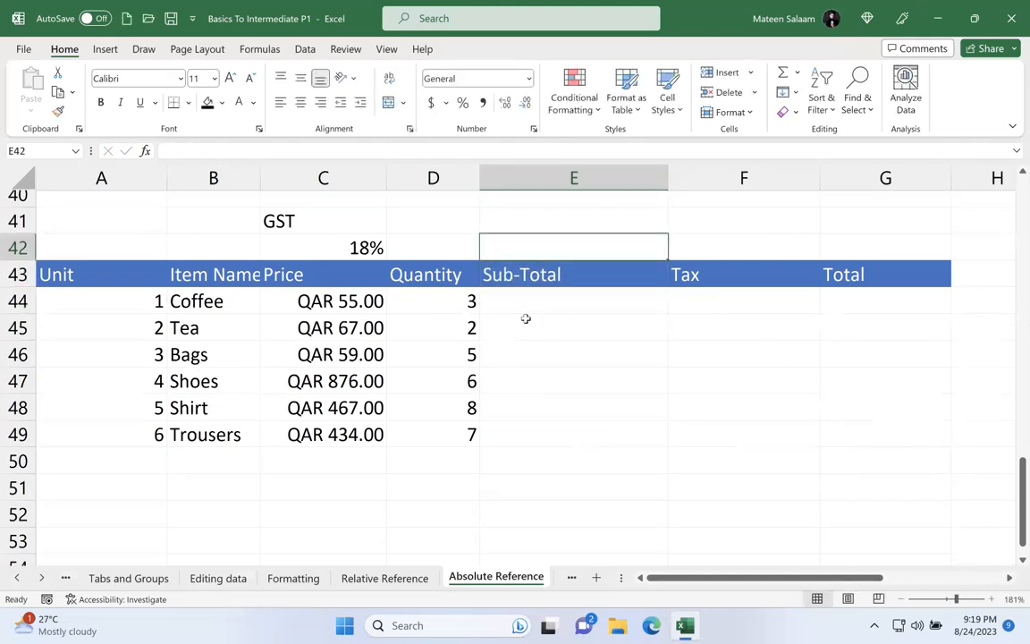
Step: Enter =C44*D44 in E44 to multiply Coffee's Price by its Quantity
{"action": "left_click", "coordinate": [535, 304]}
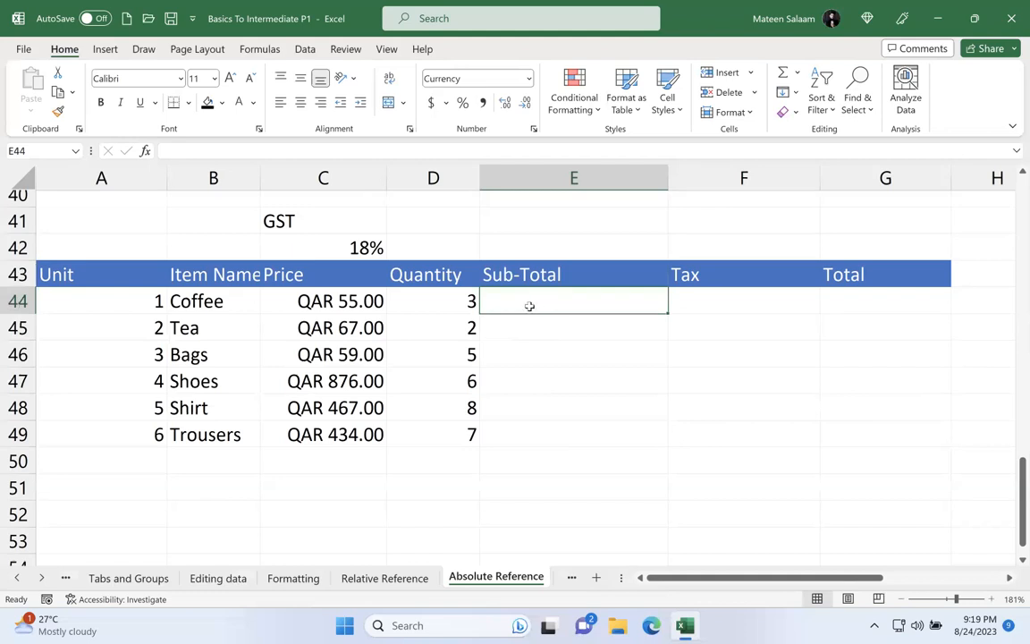
{"action": "type", "text": "="}
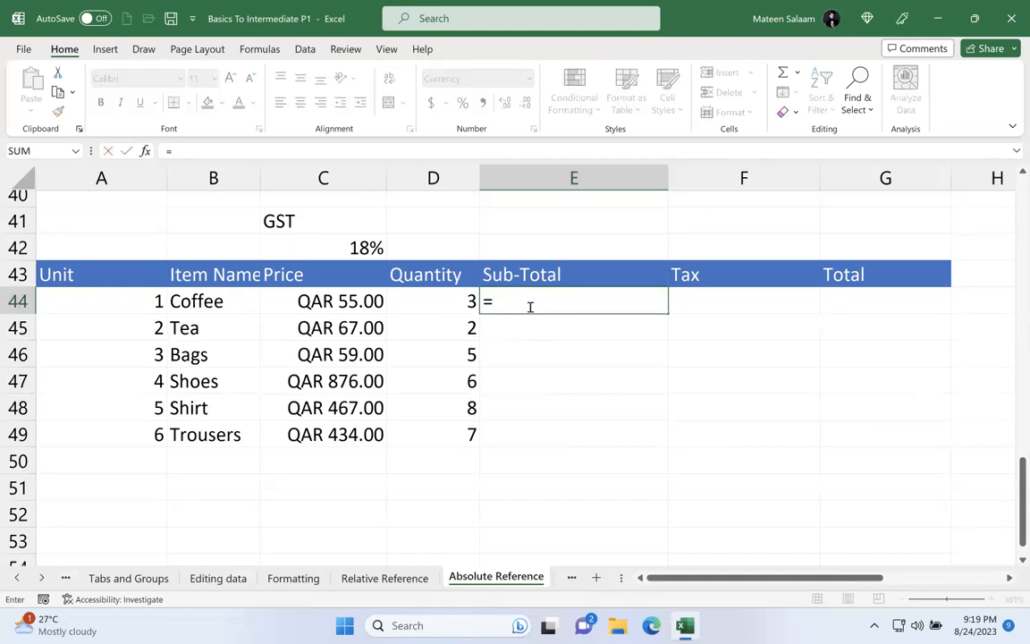
{"action": "left_click", "coordinate": [331, 302]}
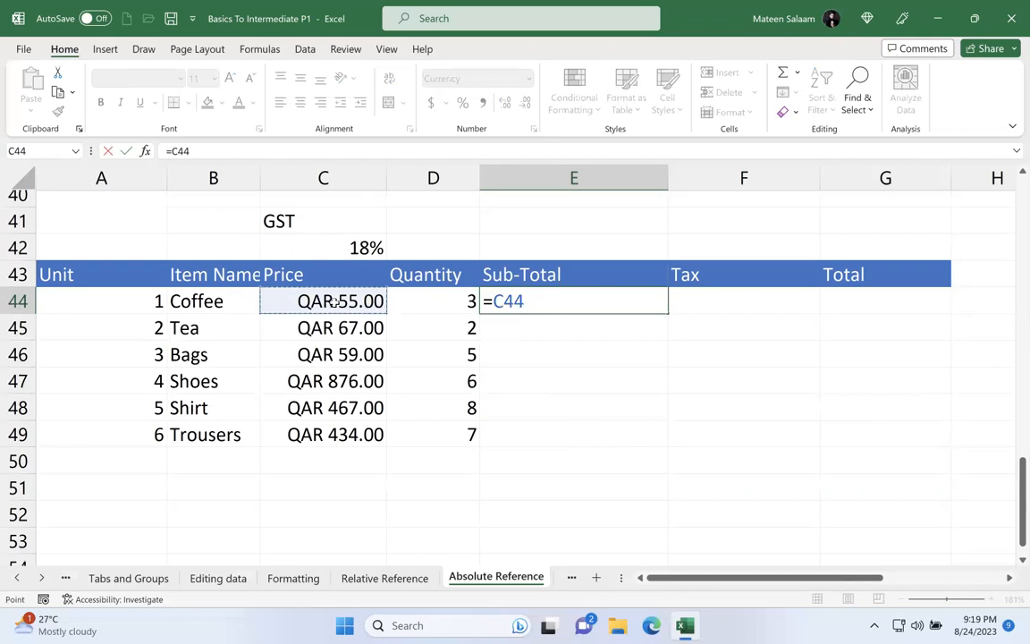
{"action": "type", "text": "x"}
{"action": "key", "text": "BackSpace"}
{"action": "type", "text": "*"}
{"action": "left_click", "coordinate": [444, 302]}
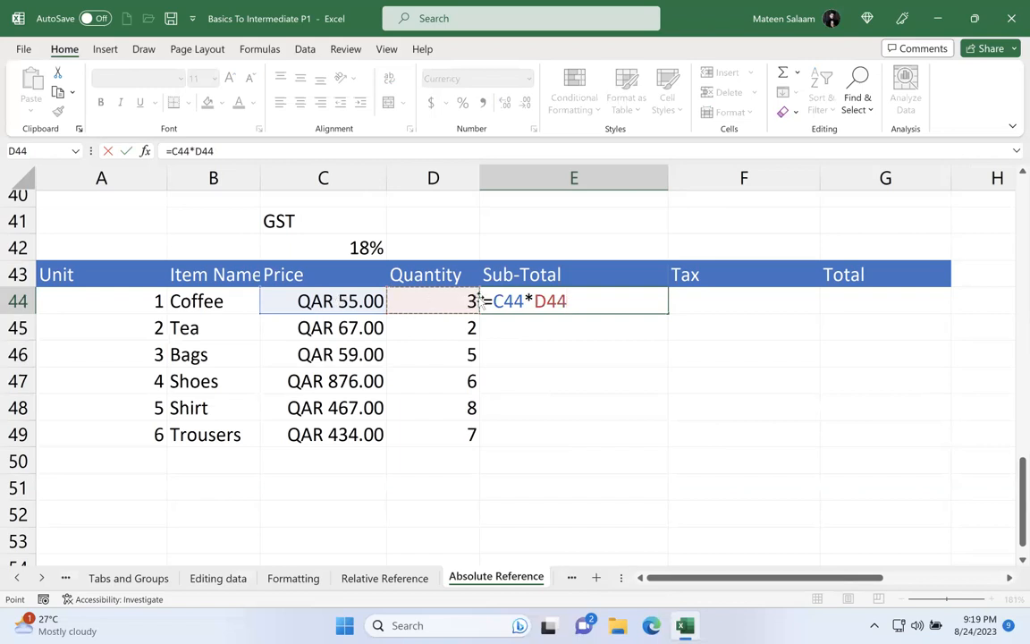
{"action": "key", "text": "Return"}
Step: Fill the Coffee Sub-Total formula from E44 down through Trousers in E49
{"action": "left_click", "coordinate": [625, 274]}
{"action": "left_click", "coordinate": [606, 304]}
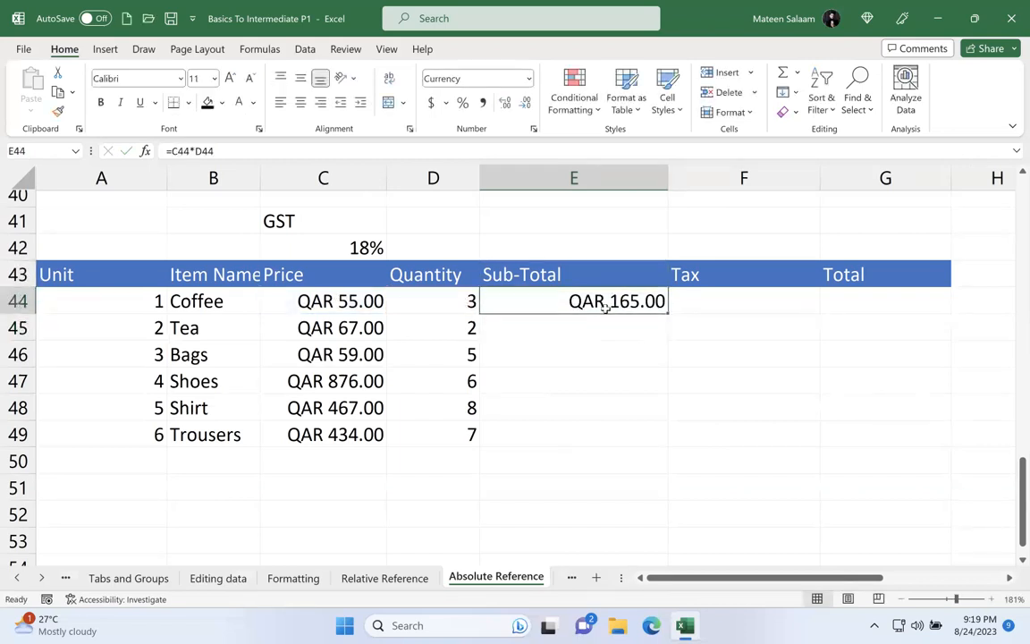
{"action": "left_click_drag", "start_coordinate": [667, 312], "coordinate": [669, 440]}
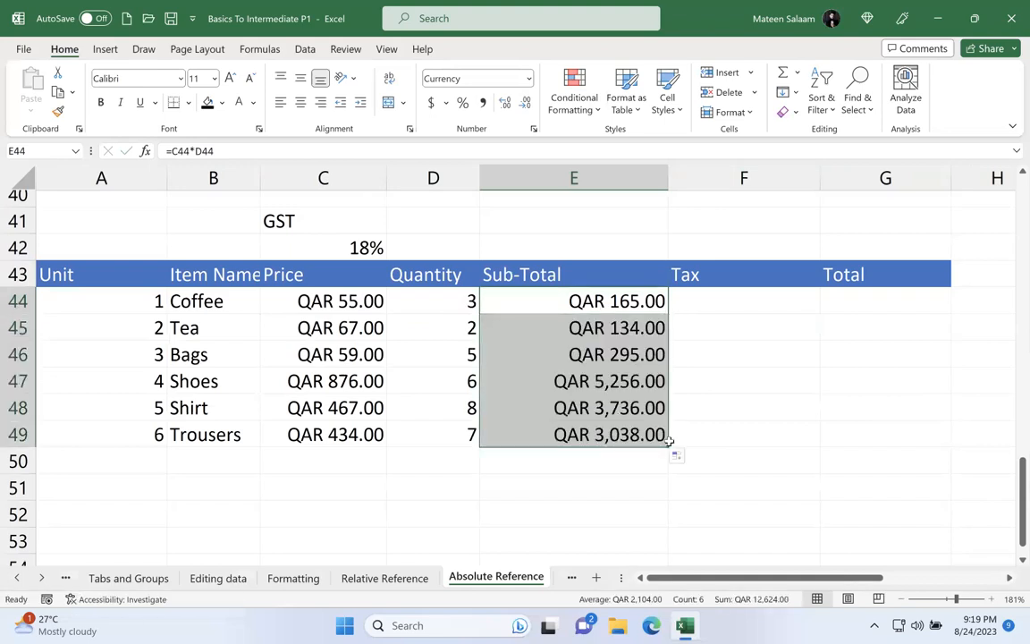
Step: Examine the Sub-Total formulas in E44 to E49 one by one to see which cells each refers to
{"action": "double_click", "coordinate": [597, 302]}
{"action": "key", "text": "Return"}
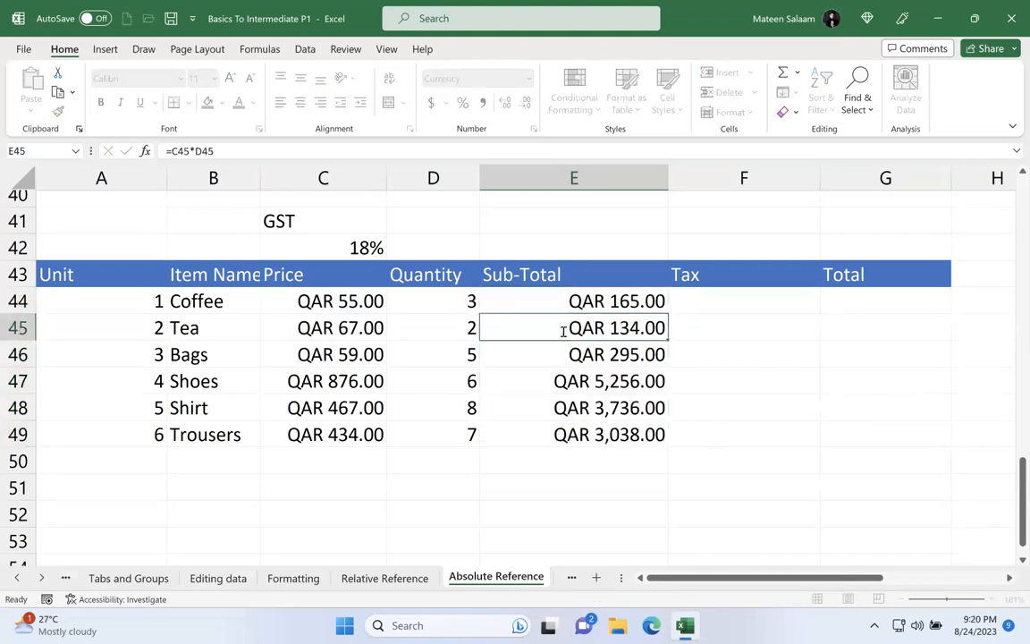
{"action": "double_click", "coordinate": [563, 329]}
{"action": "key", "text": "Return"}
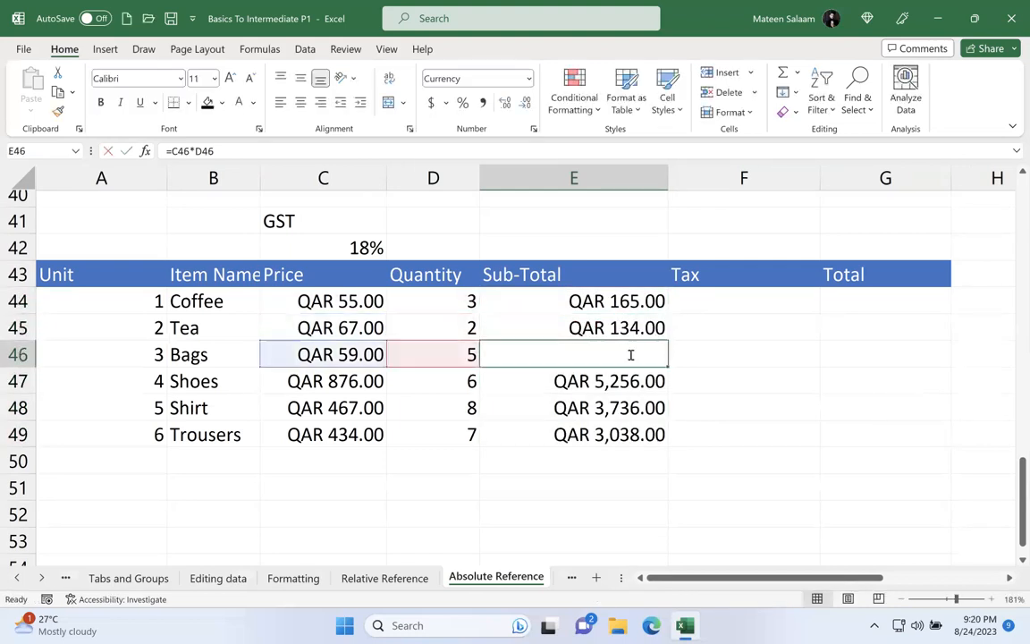
{"action": "double_click", "coordinate": [630, 355]}
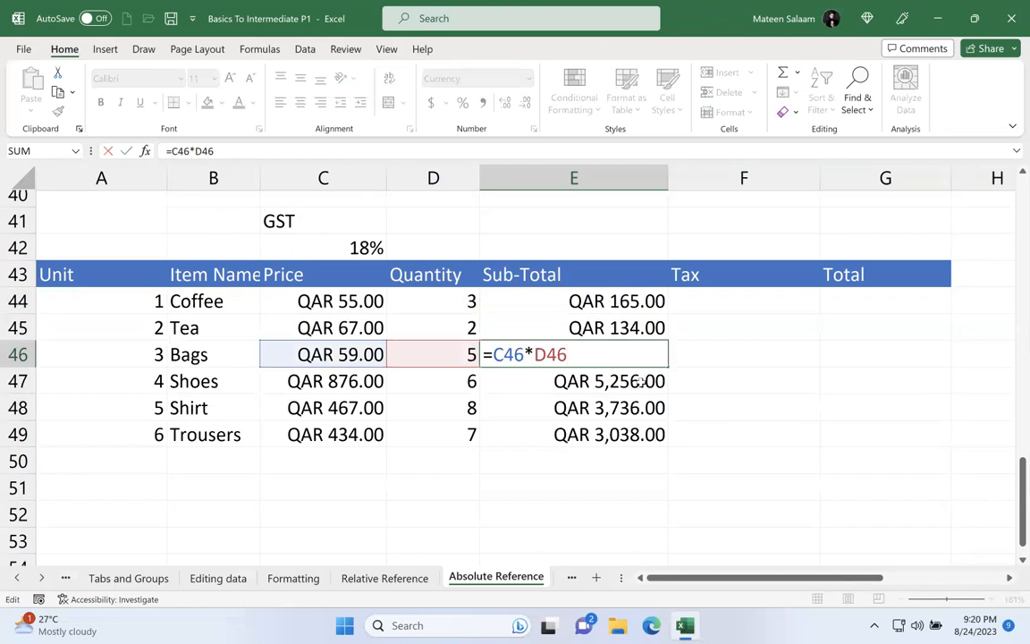
{"action": "key", "text": "Return"}
{"action": "double_click", "coordinate": [657, 382]}
{"action": "key", "text": "Return"}
{"action": "double_click", "coordinate": [642, 408]}
{"action": "key", "text": "Return"}
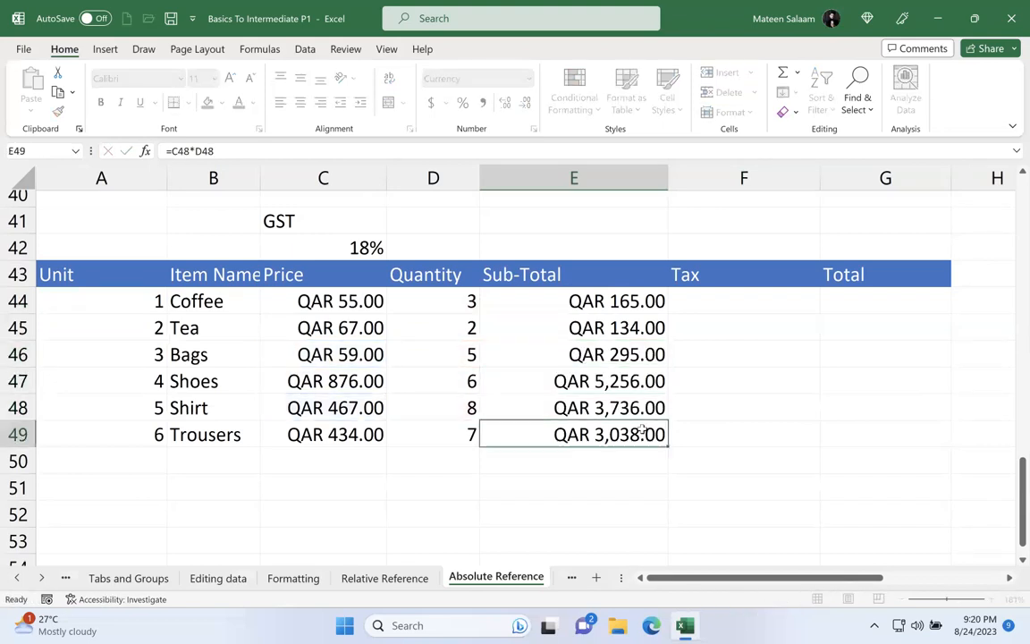
{"action": "double_click", "coordinate": [642, 430]}
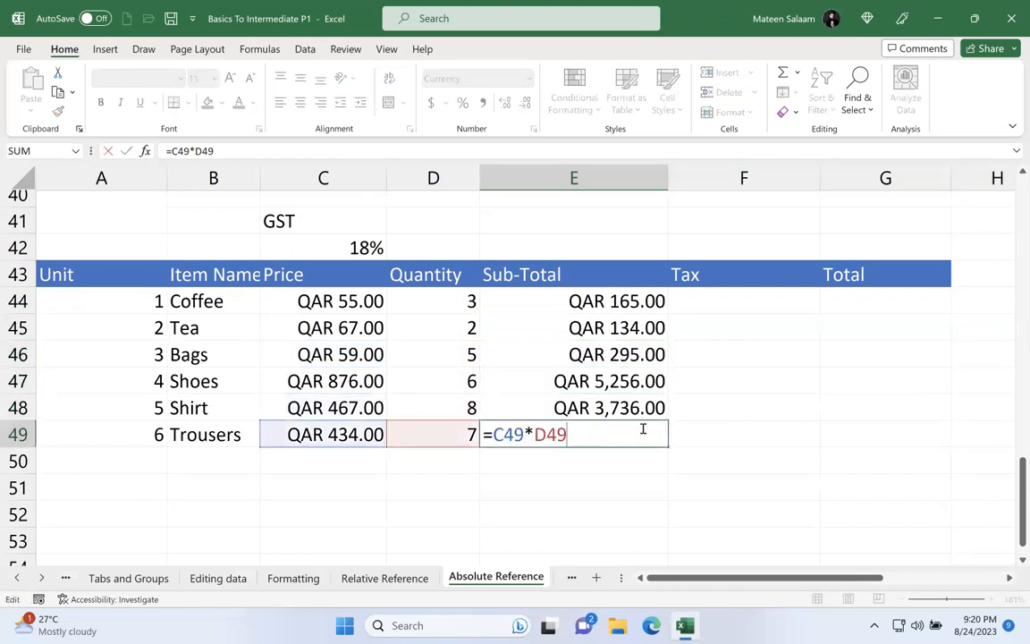
{"action": "left_click", "coordinate": [732, 405]}
Step: Enter =E44*18% in F44 to calculate Coffee's Tax from its Sub-Total
{"action": "left_click", "coordinate": [721, 293]}
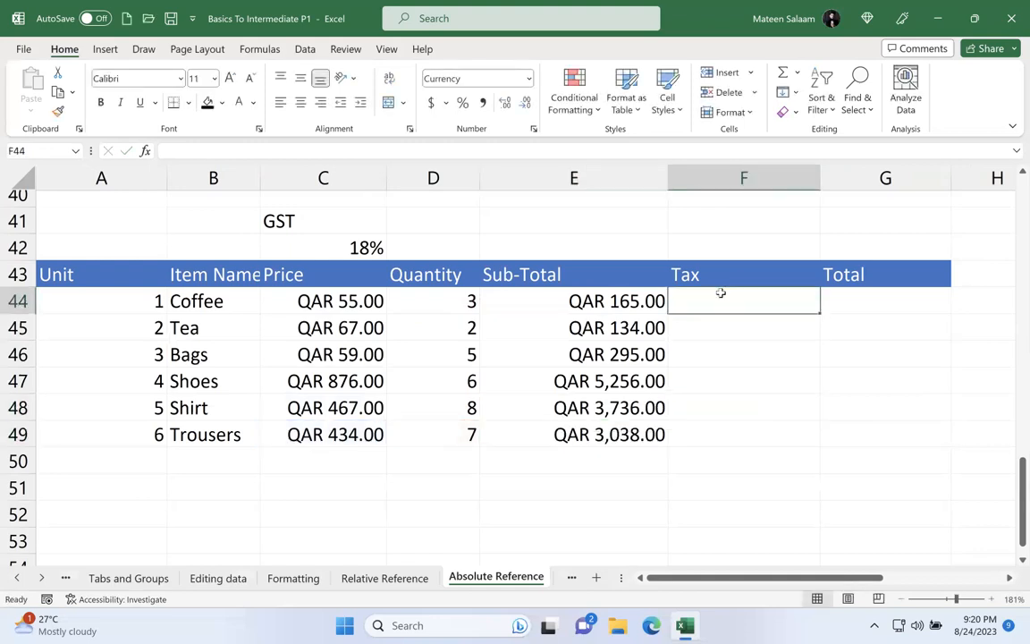
{"action": "left_click", "coordinate": [371, 245]}
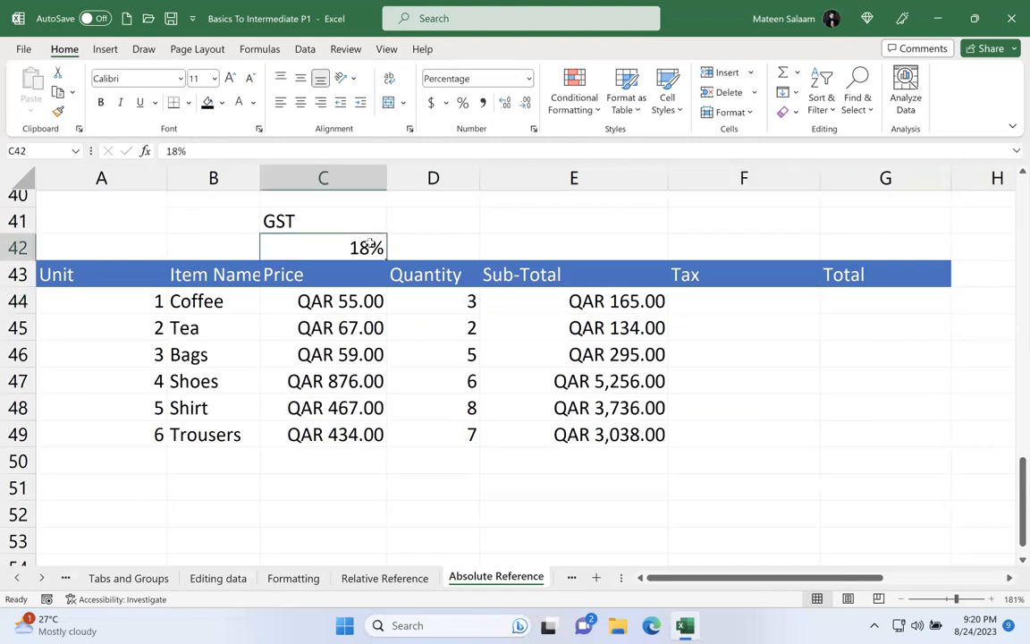
{"action": "left_click", "coordinate": [730, 301]}
{"action": "type", "text": "="}
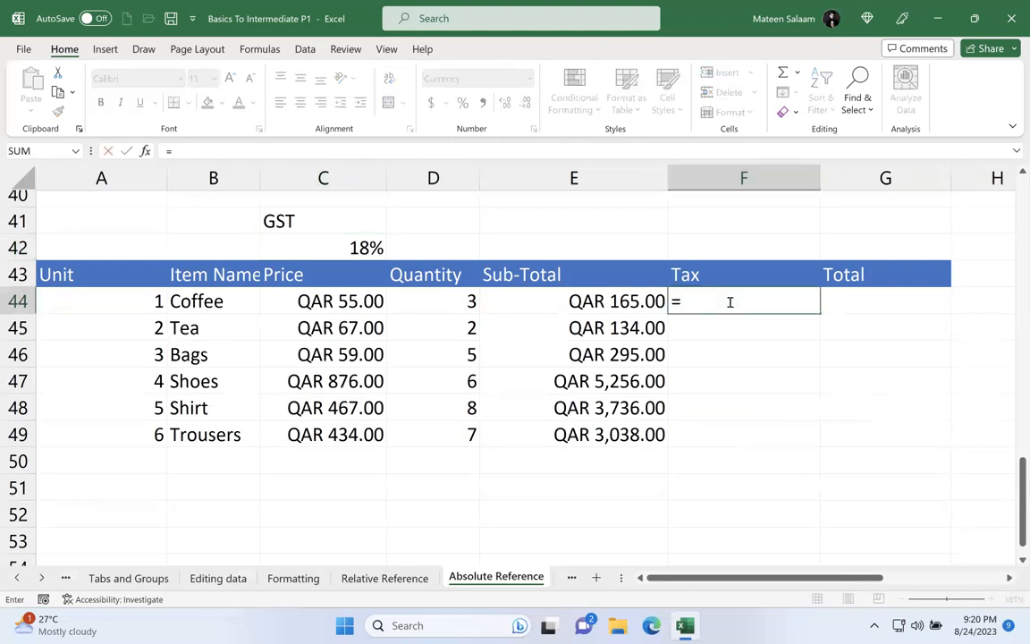
{"action": "left_click", "coordinate": [581, 302]}
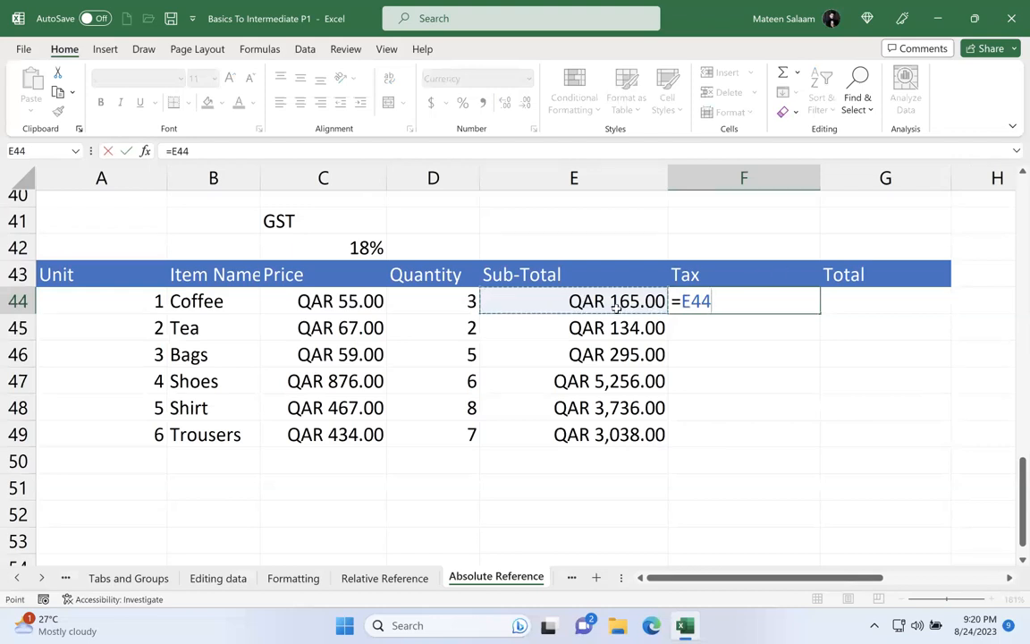
{"action": "type", "text": "*18%"}
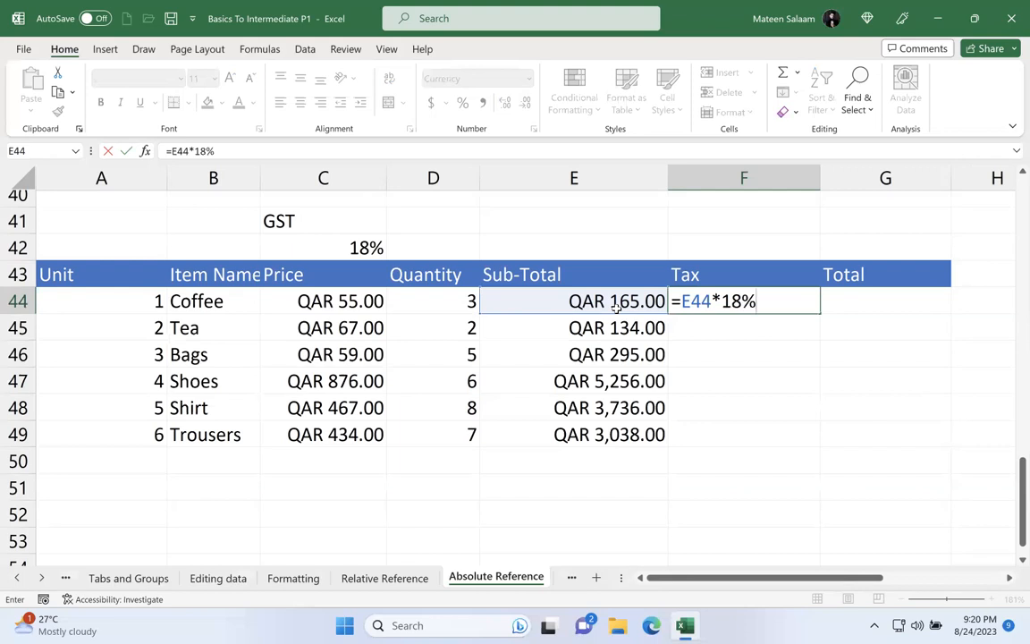
{"action": "key", "text": "Return"}
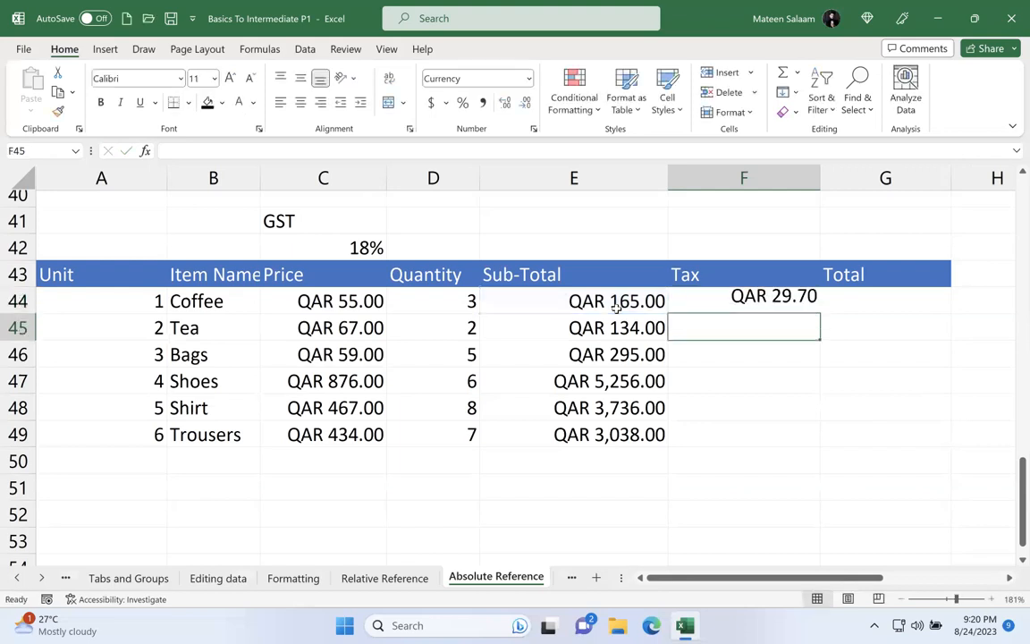
Step: Fill Coffee's Tax formula from F44 down through Trousers in F49
{"action": "left_click", "coordinate": [796, 301]}
{"action": "key", "text": "Left"}
{"action": "key", "text": "Right"}
{"action": "left_click_drag", "start_coordinate": [820, 311], "coordinate": [820, 438]}
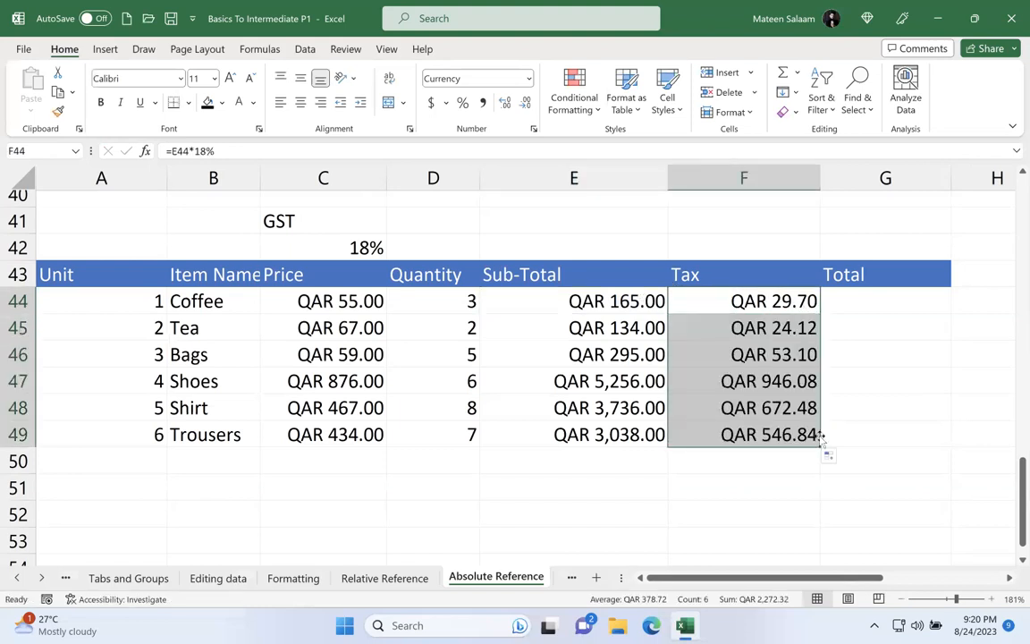
{"action": "left_click", "coordinate": [595, 299]}
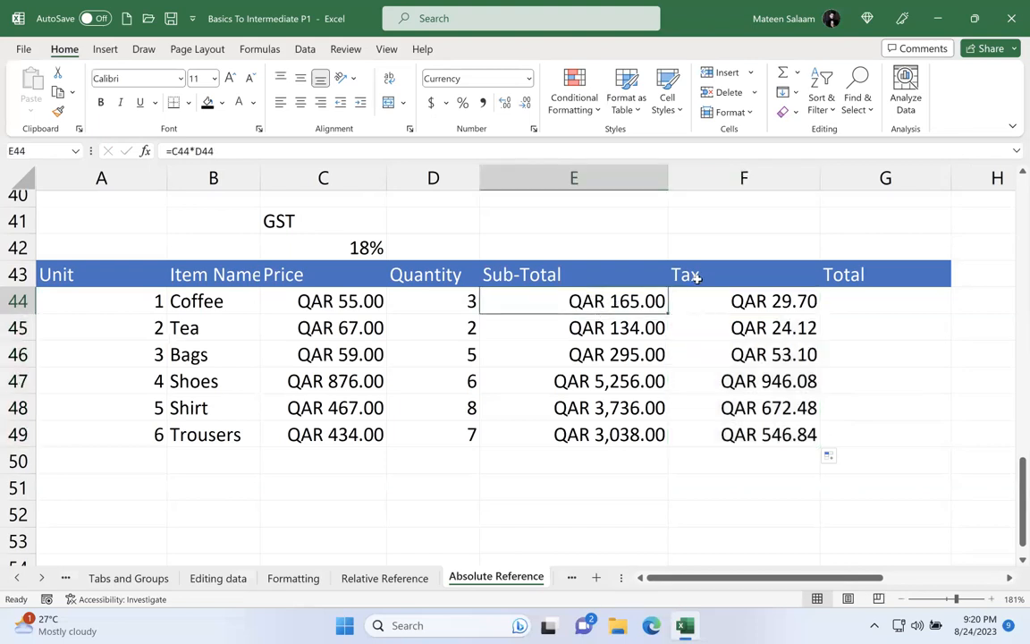
Step: Change the rate in F44's Tax formula to 22% and refill the formula down through F49
{"action": "left_click", "coordinate": [757, 302]}
{"action": "left_click", "coordinate": [709, 301]}
{"action": "double_click", "coordinate": [720, 301]}
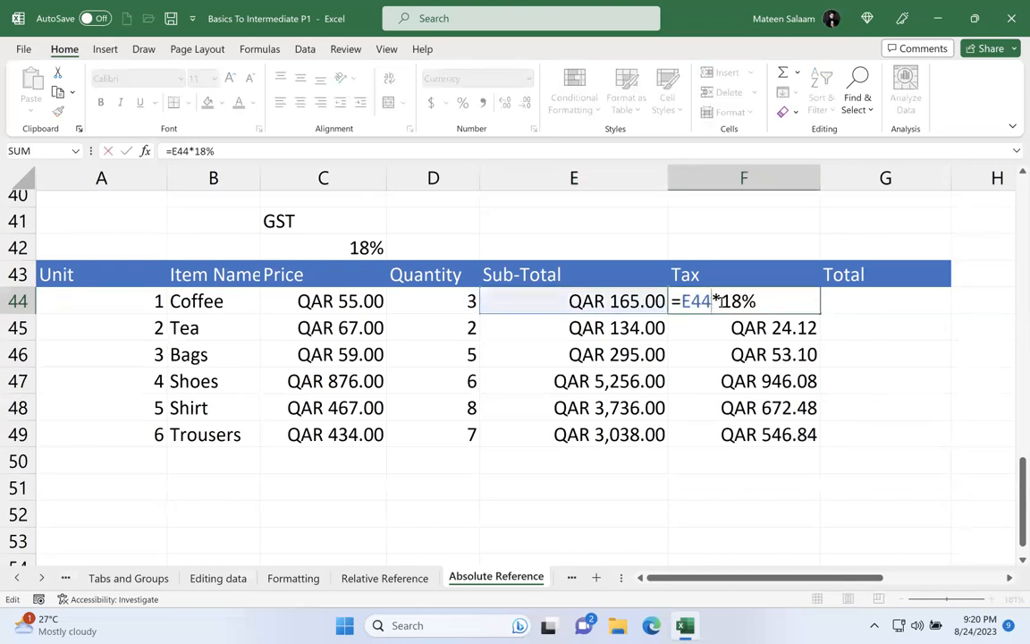
{"action": "key", "text": "Delete"}
{"action": "key", "text": "Delete"}
{"action": "type", "text": "22"}
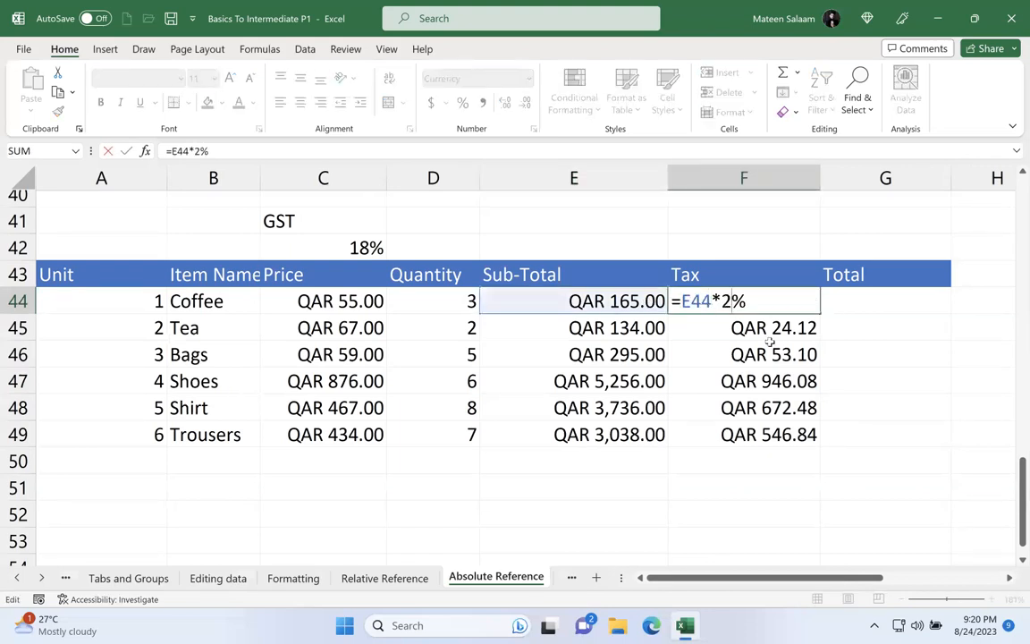
{"action": "key", "text": "Return"}
{"action": "left_click", "coordinate": [816, 301]}
{"action": "left_click_drag", "start_coordinate": [819, 310], "coordinate": [822, 438]}
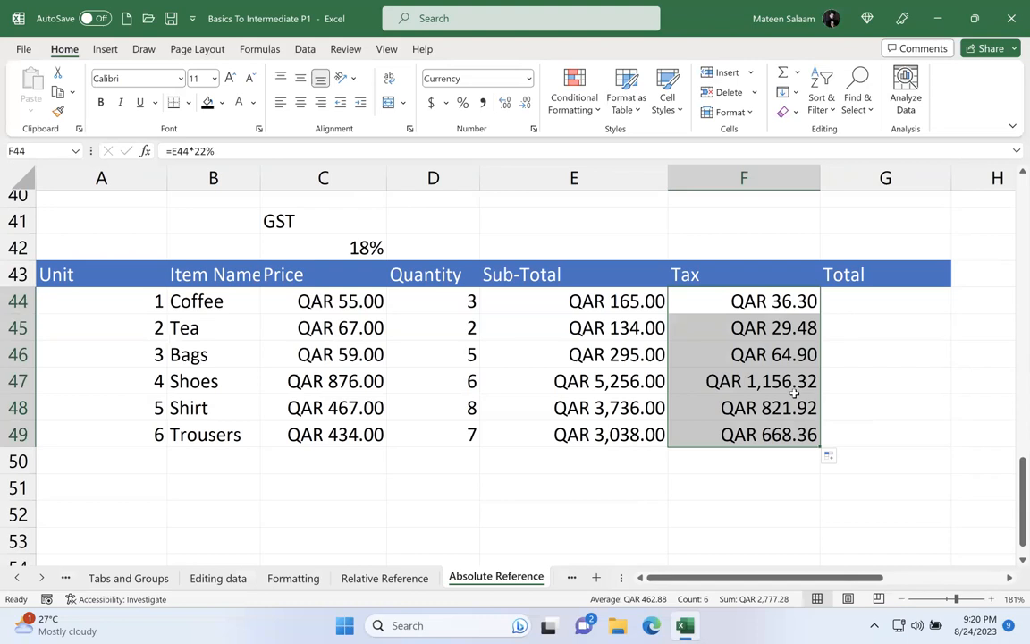
Step: Replace the fixed rate in F44's Tax formula with a reference to GST cell C42 and fill it down through F49
{"action": "double_click", "coordinate": [761, 302]}
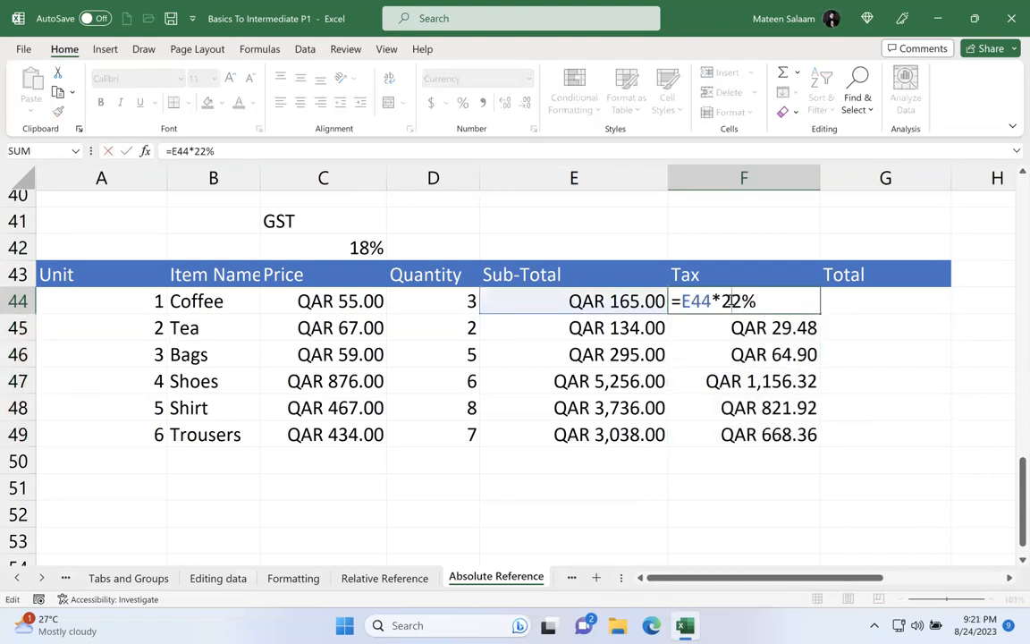
{"action": "left_click_drag", "start_coordinate": [757, 301], "coordinate": [721, 302]}
{"action": "key", "text": "BackSpace"}
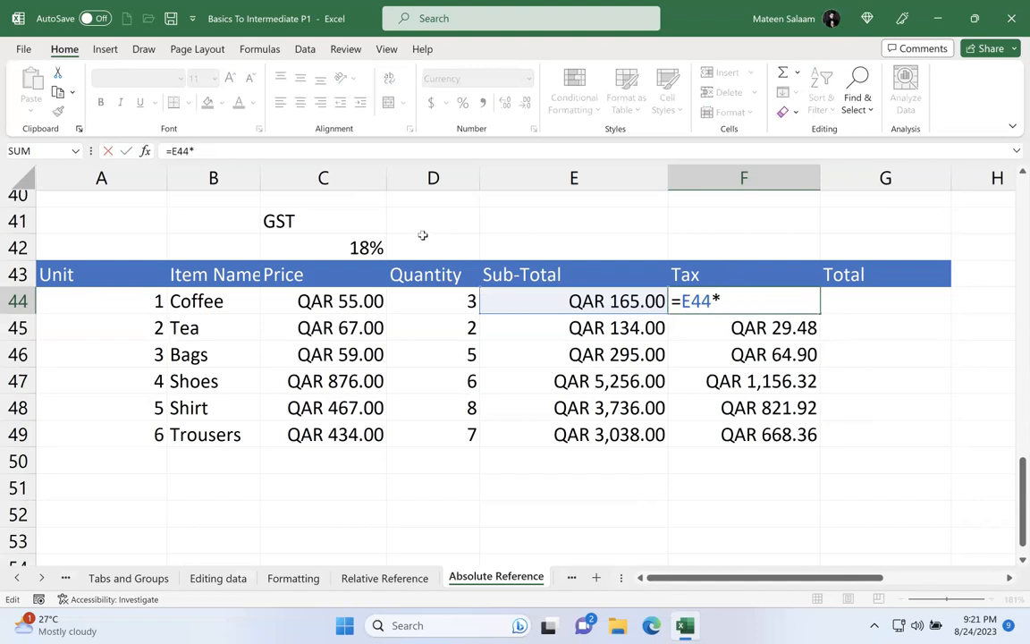
{"action": "left_click", "coordinate": [367, 249]}
{"action": "key", "text": "Return"}
{"action": "left_click", "coordinate": [766, 304]}
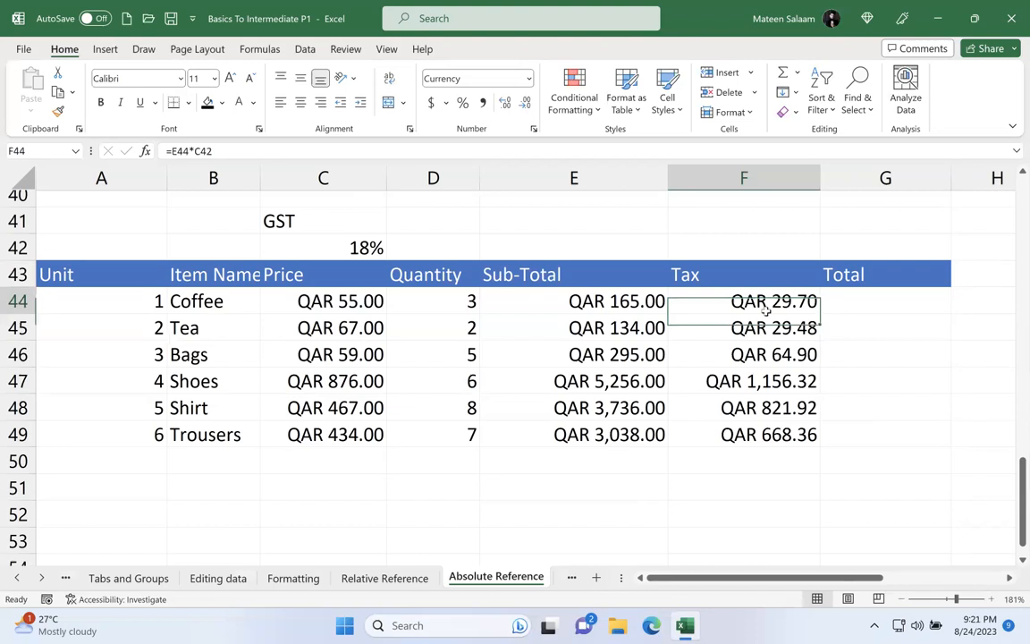
{"action": "left_click_drag", "start_coordinate": [820, 314], "coordinate": [820, 442]}
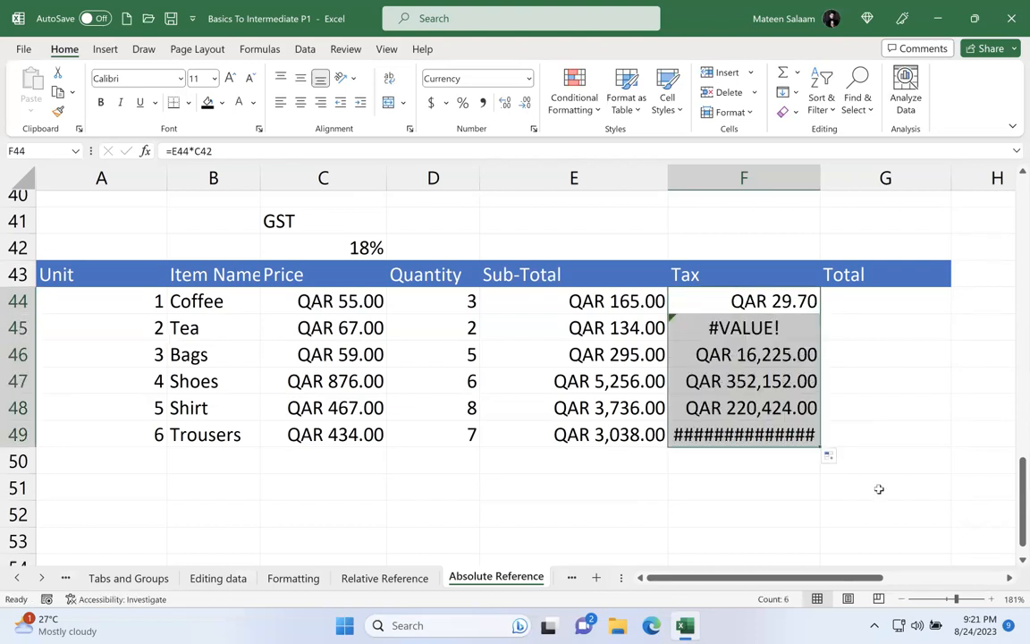
Step: Examine the Tax formulas in F44 to F46 to see which rate cell each refers to, compared with GST cell C42
{"action": "double_click", "coordinate": [765, 301]}
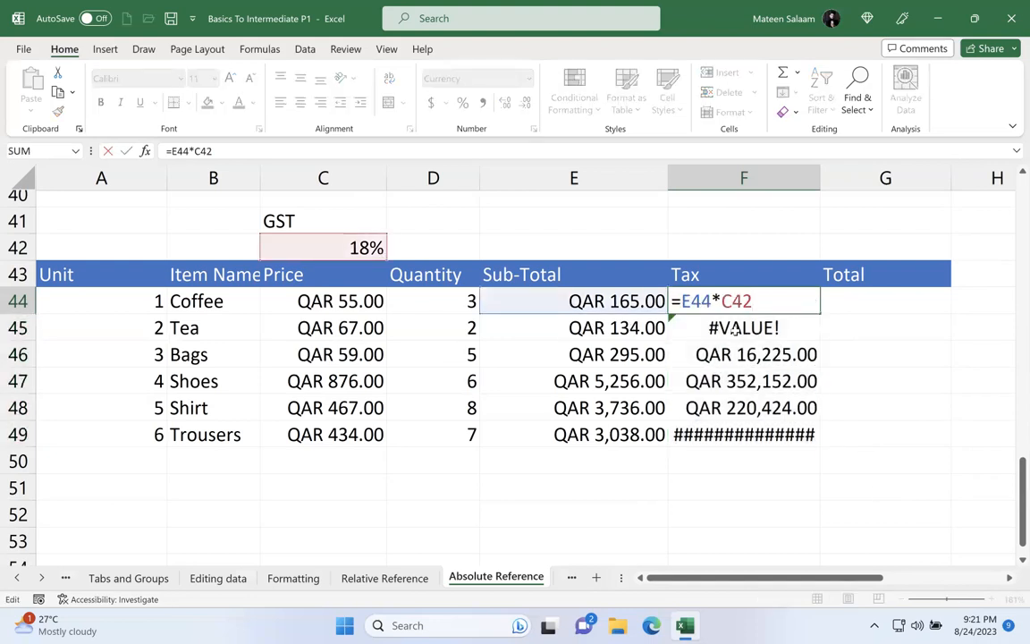
{"action": "key", "text": "Return"}
{"action": "key", "text": "F2"}
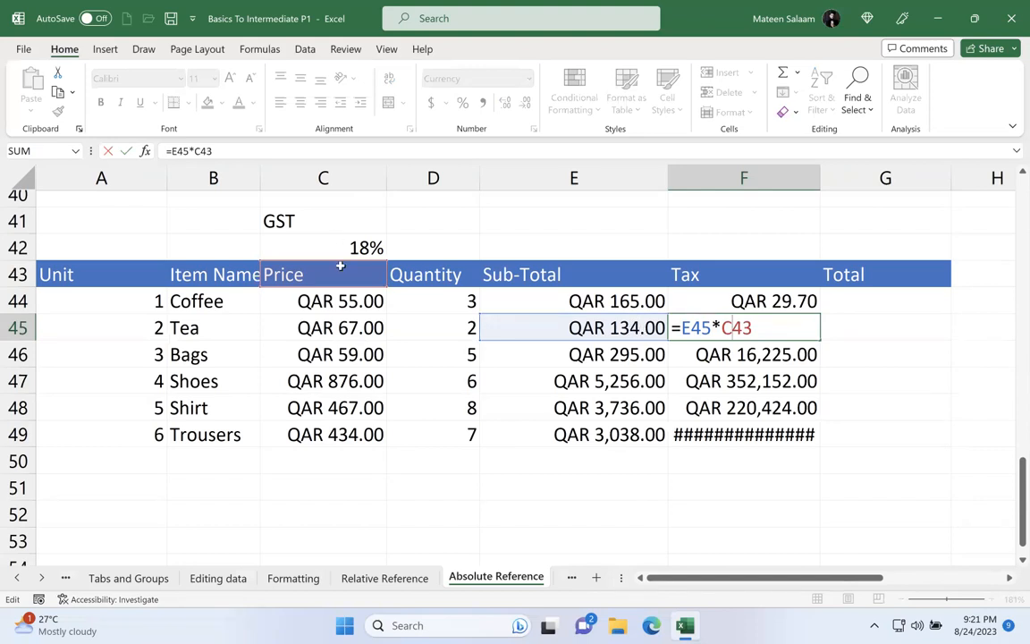
{"action": "key", "text": "Return"}
{"action": "key", "text": "F2"}
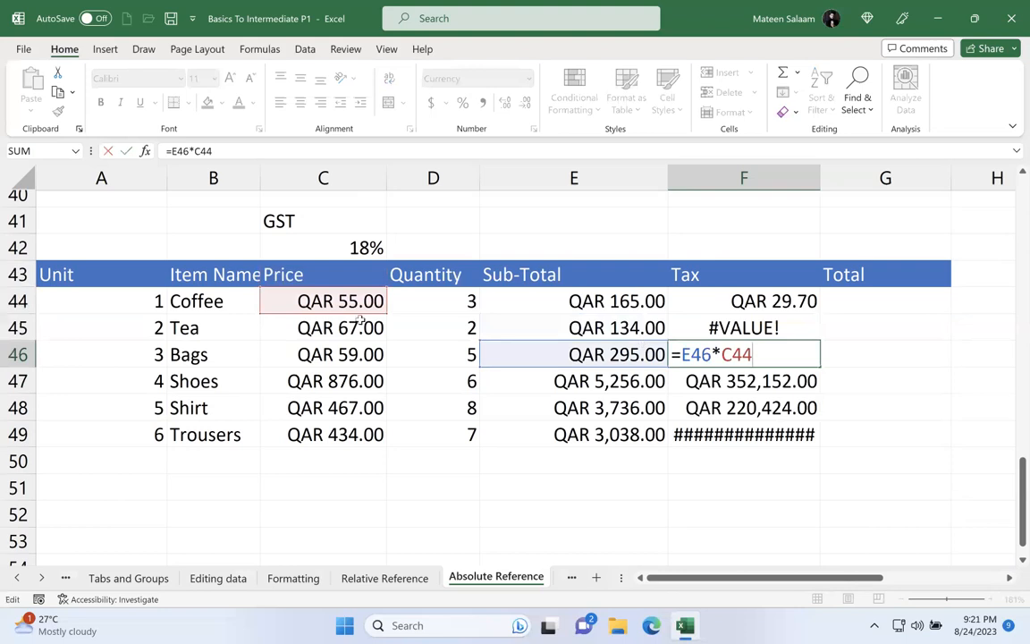
{"action": "left_click", "coordinate": [353, 248]}
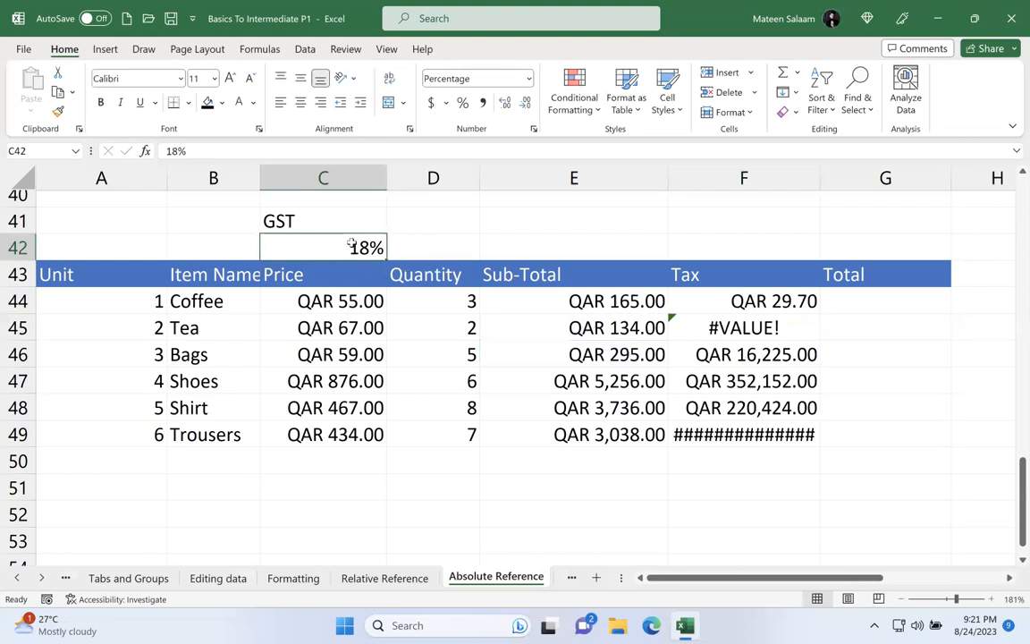
Step: Make the C42 reference in F44's Tax formula absolute as $C$42
{"action": "left_click", "coordinate": [765, 301]}
{"action": "double_click", "coordinate": [757, 301]}
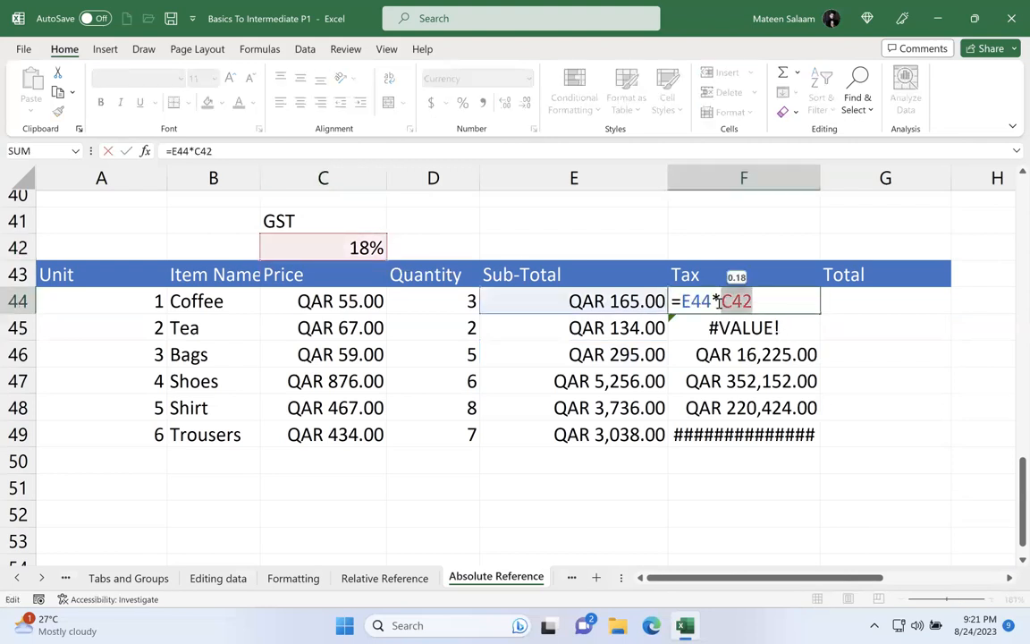
{"action": "key", "text": "F4"}
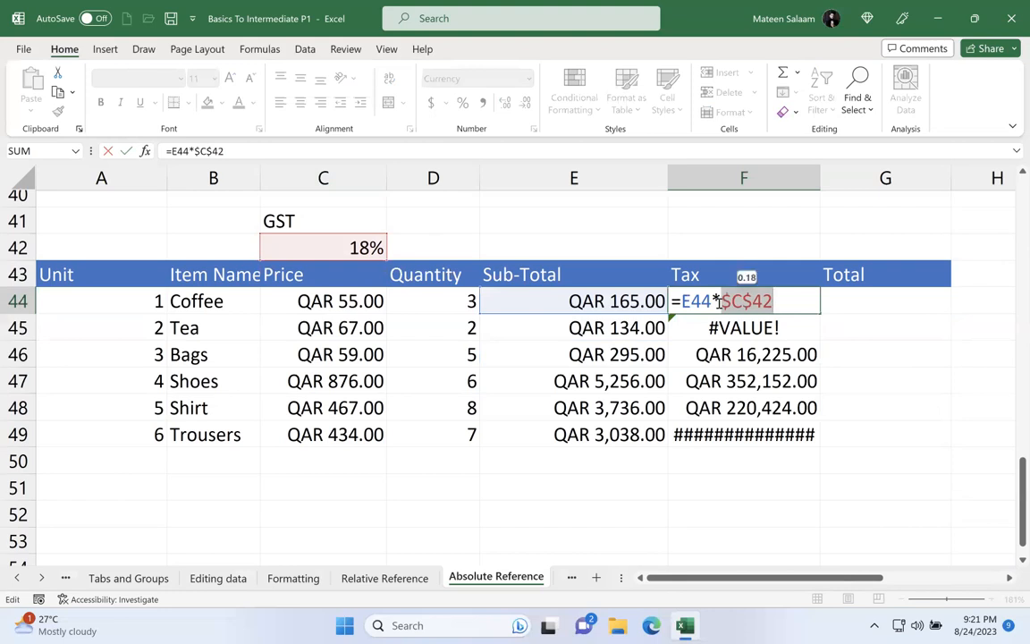
Step: Switch to Chrome and search Google Images for "f4 key on hp laptop" to view a picture of the key
{"action": "key", "text": "ctrl+Right"}
{"action": "key", "text": "ctrl+Left"}
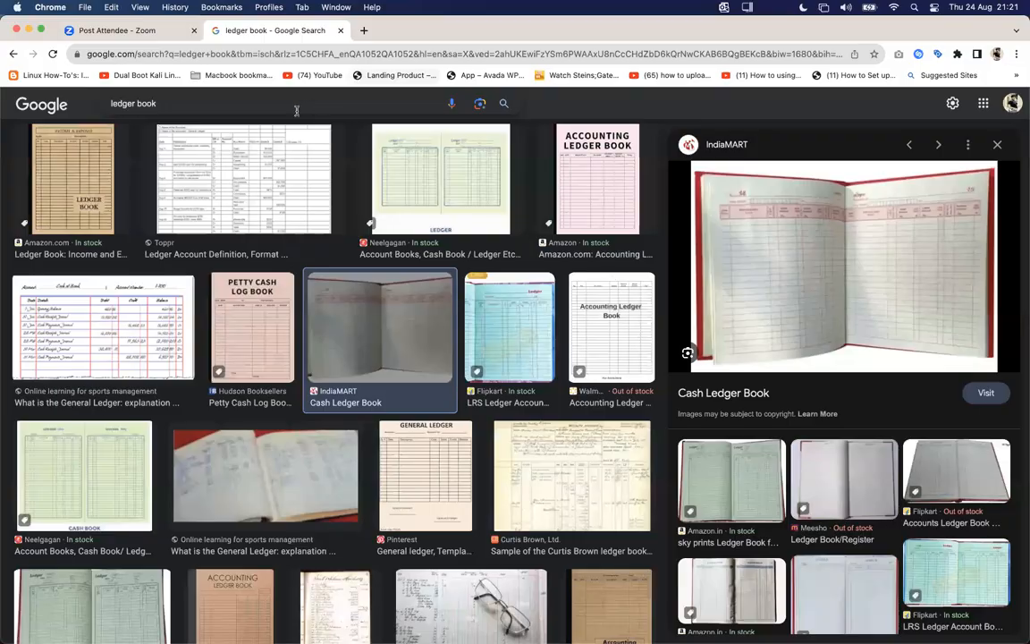
{"action": "left_click", "coordinate": [296, 111]}
{"action": "key", "text": "super+a"}
{"action": "type", "text": "f4 key"}
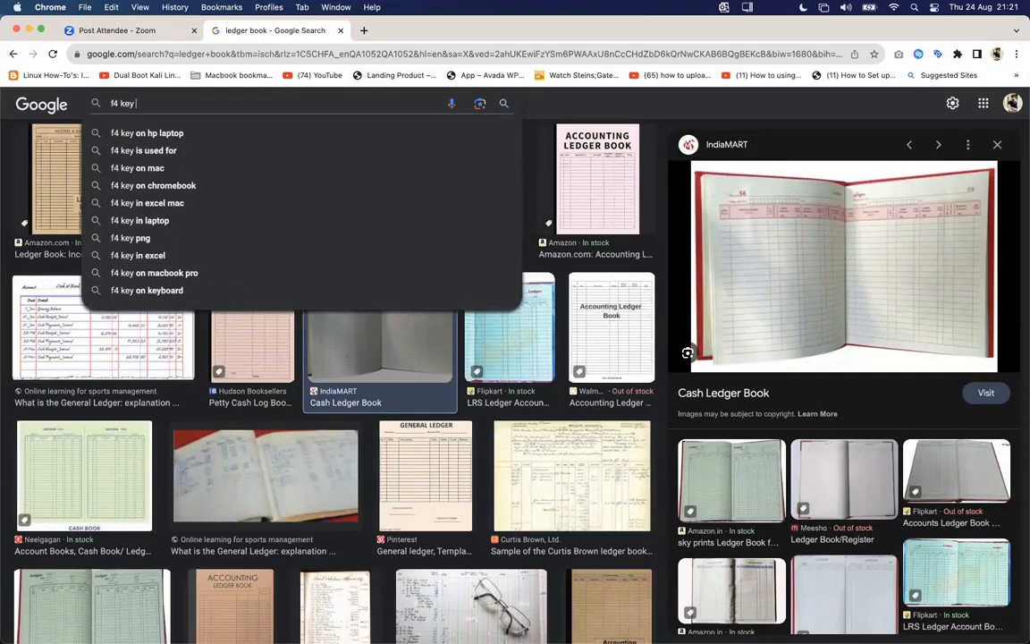
{"action": "left_click", "coordinate": [202, 135]}
{"action": "left_click", "coordinate": [289, 267]}
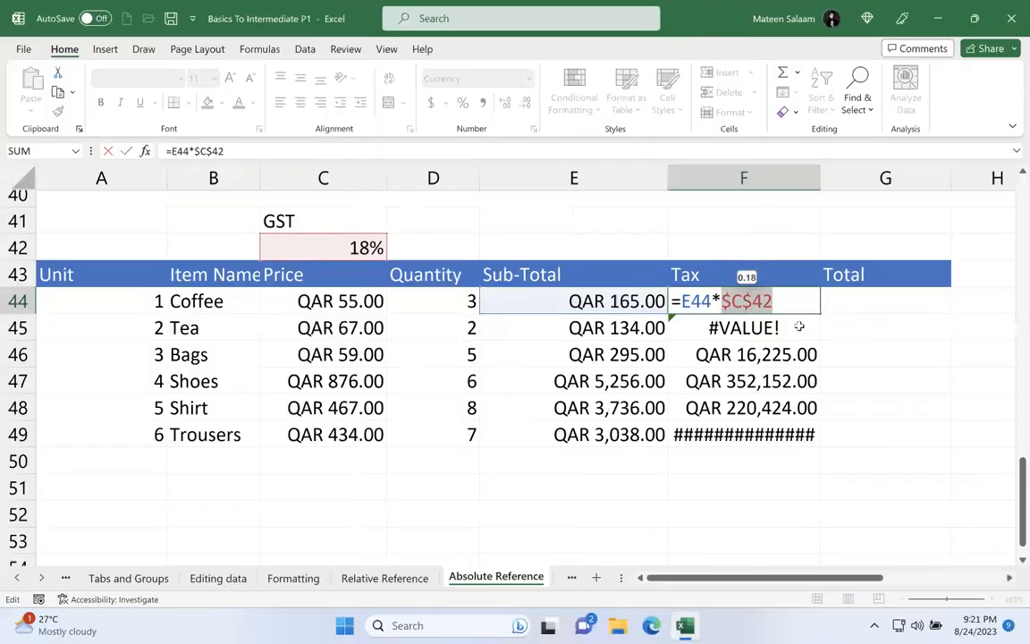
Step: Back in Excel, commit =E44*$C$42 in F44 and fill it down through Trousers in F49
{"action": "key", "text": "Return"}
{"action": "left_click", "coordinate": [794, 302]}
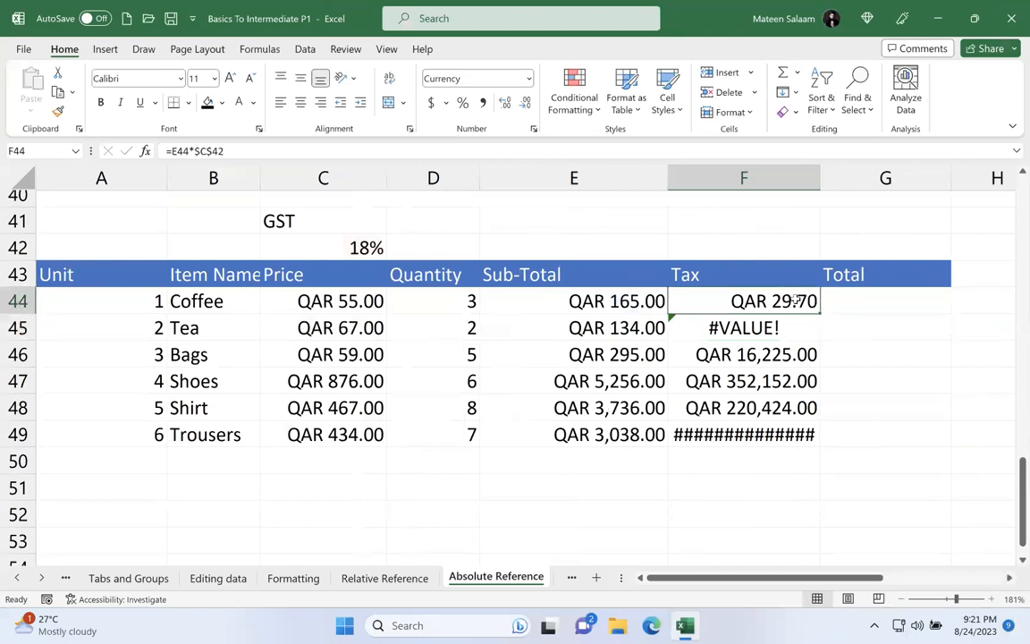
{"action": "left_click_drag", "start_coordinate": [819, 313], "coordinate": [819, 444]}
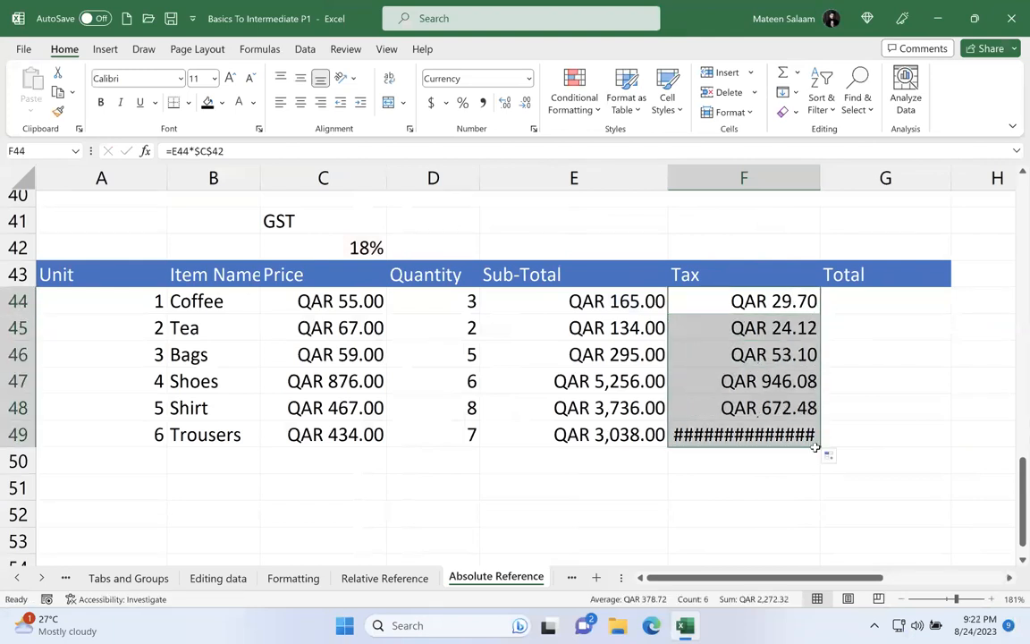
Step: Examine the Tax formulas in F44, F45 and F46 to check their Sub-Total and absolute GST references
{"action": "double_click", "coordinate": [763, 305]}
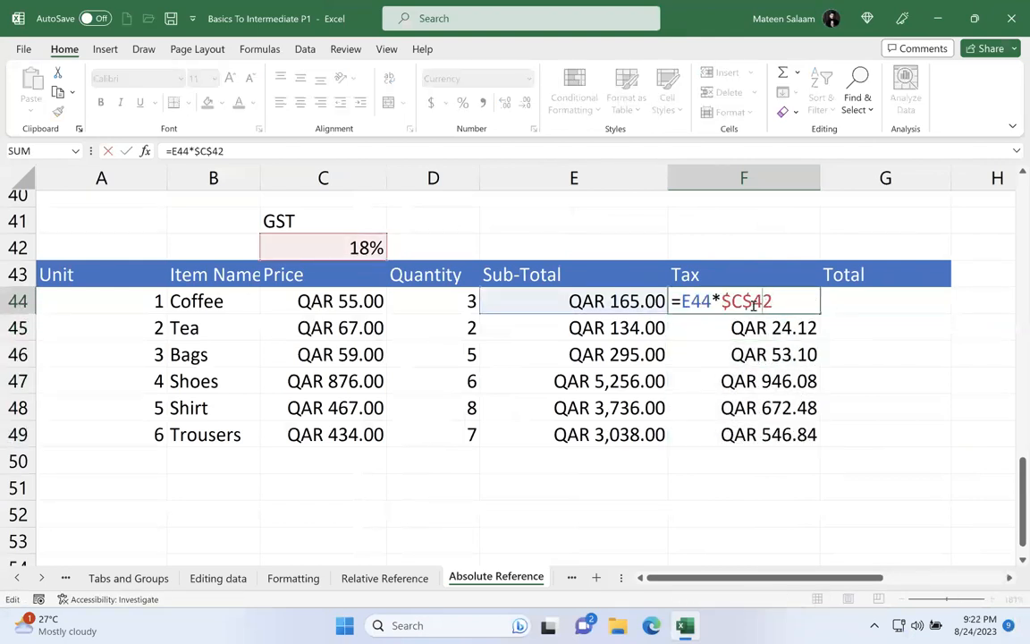
{"action": "double_click", "coordinate": [737, 328]}
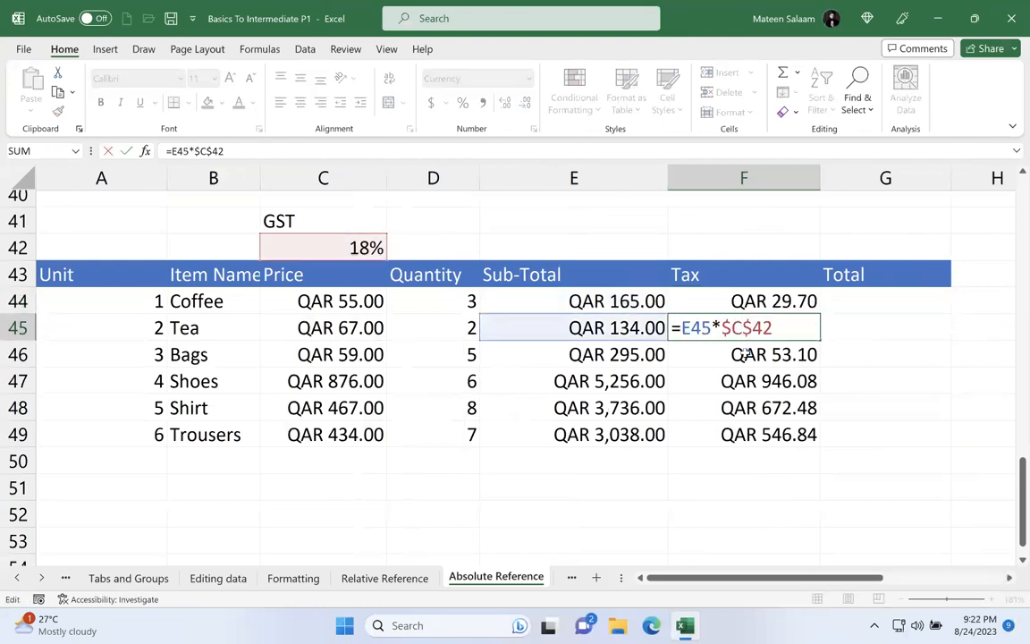
{"action": "double_click", "coordinate": [745, 354]}
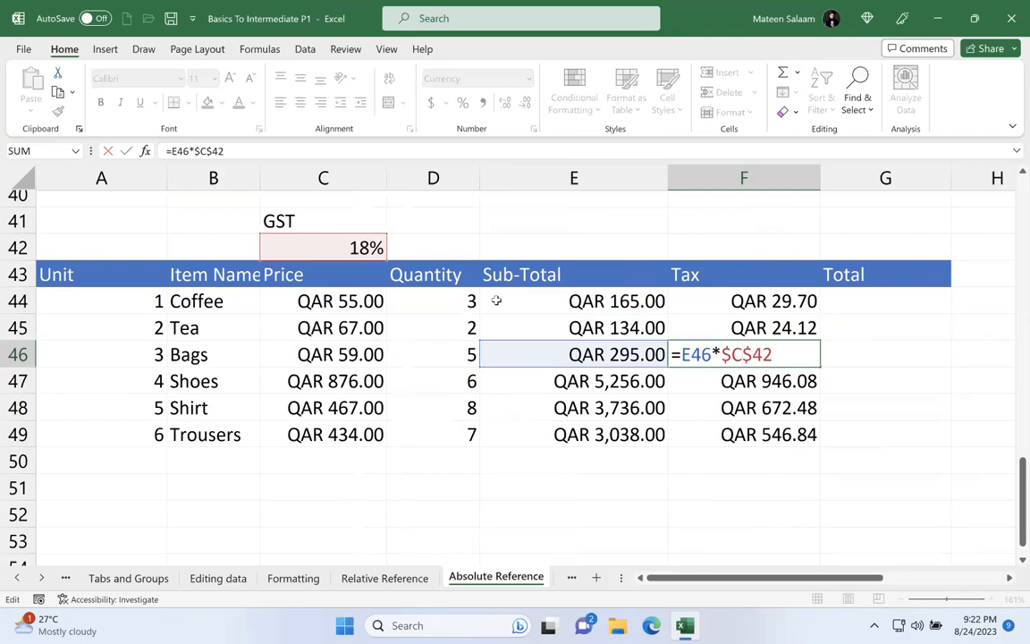
{"action": "left_click", "coordinate": [985, 380]}
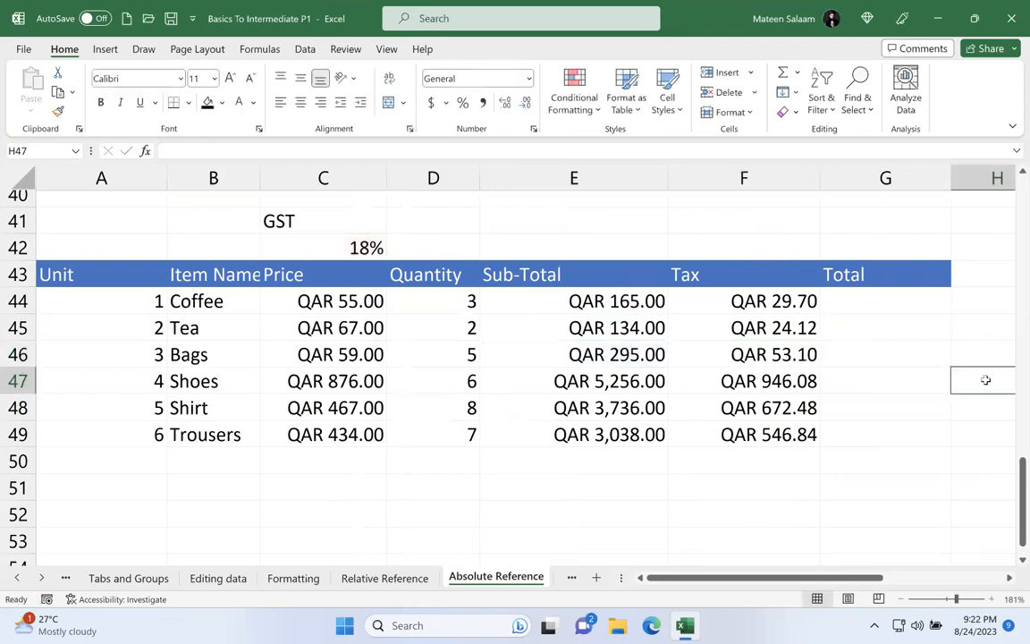